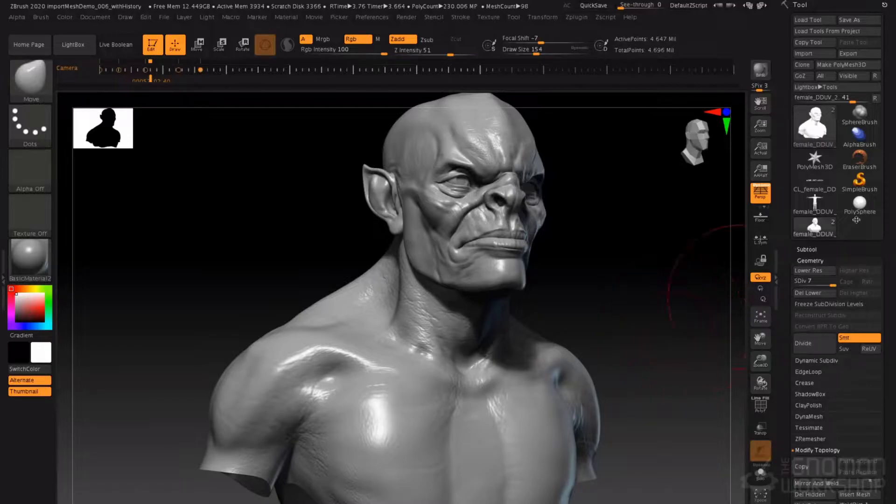
Compare the low-poly base body with the sculpted orc bust, viewing each with its polyframe displayed.
{"action": "left_click", "coordinate": [807, 210]}
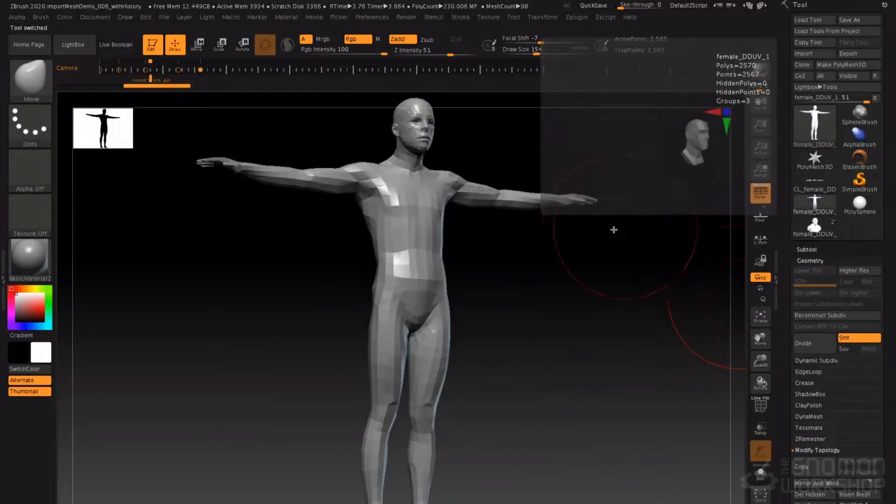
{"action": "key", "text": "shift+f"}
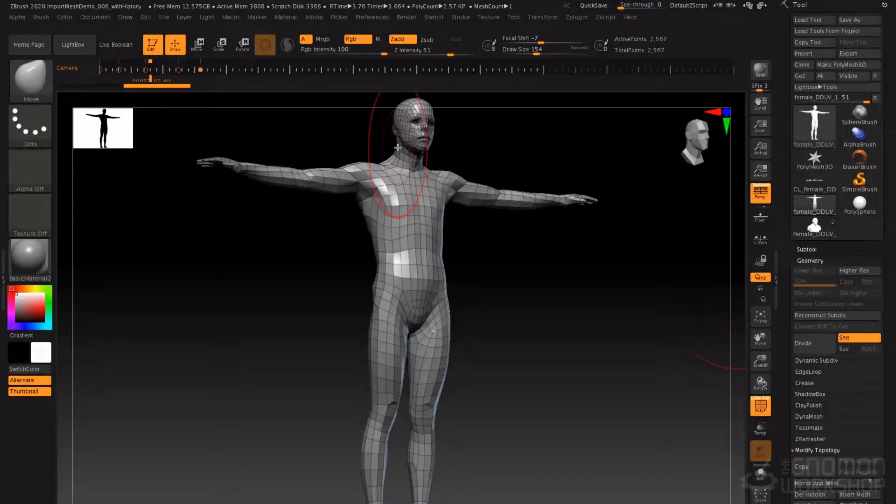
{"action": "left_click", "coordinate": [817, 237]}
{"action": "key", "text": "f"}
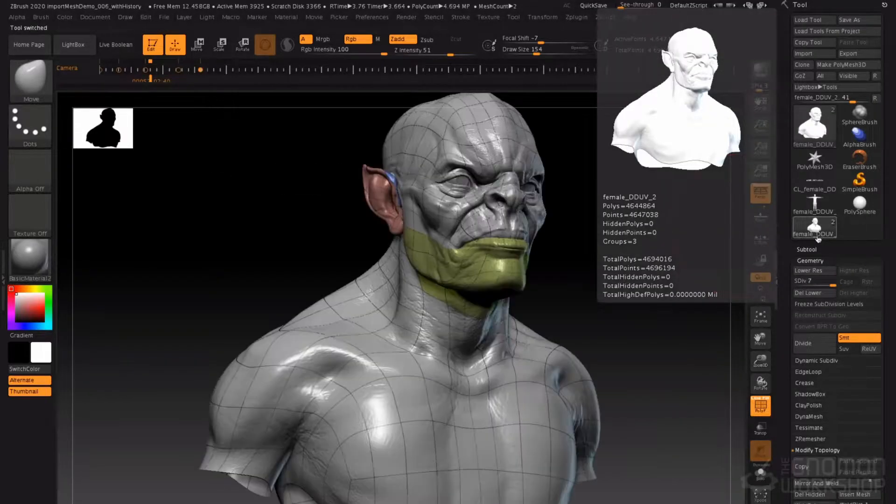
{"action": "key", "text": "shift+f"}
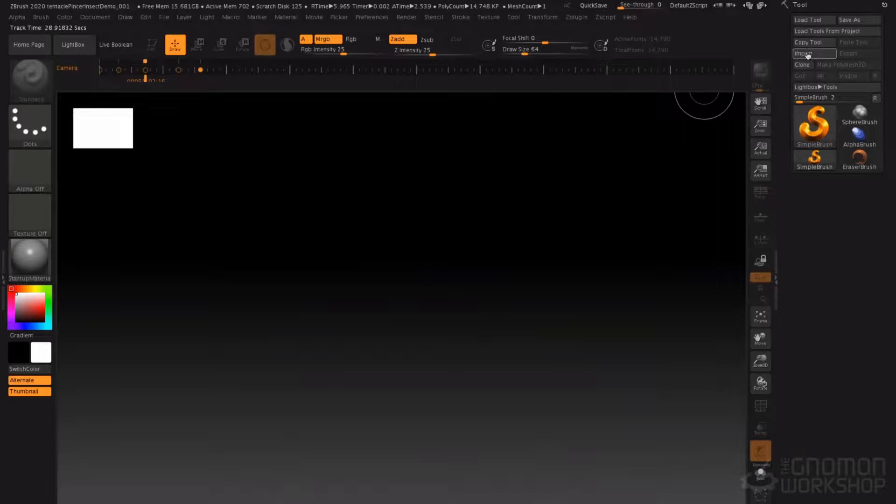
Import FBM.OBJ, place it on the canvas in edit mode, and display its polyframe.
{"action": "left_click", "coordinate": [808, 54]}
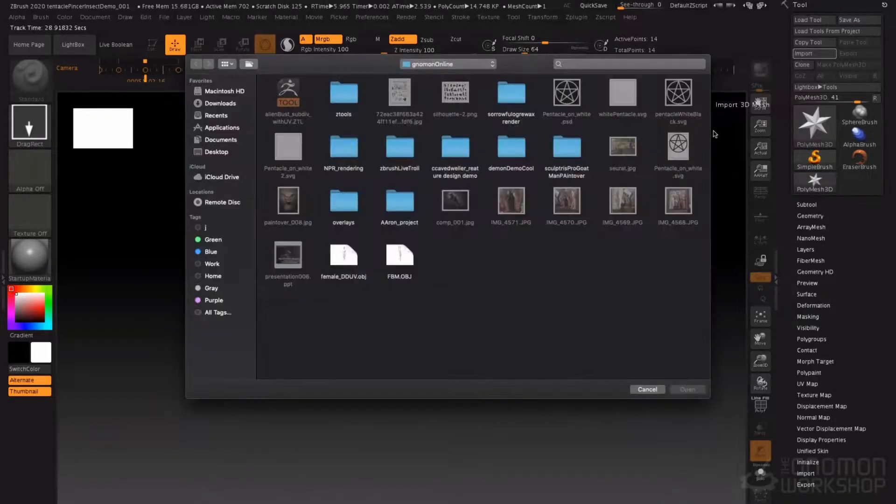
{"action": "double_click", "coordinate": [399, 257]}
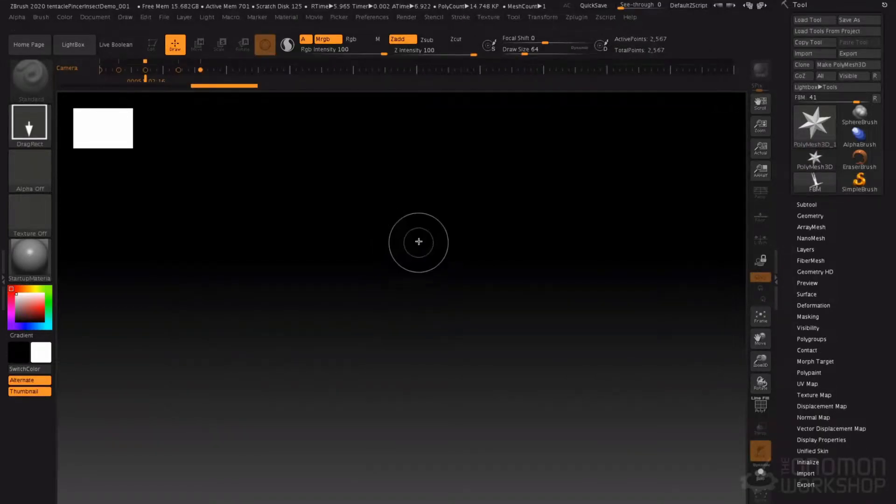
{"action": "key", "text": "t"}
{"action": "left_click_drag", "start_coordinate": [510, 352], "coordinate": [535, 316]}
{"action": "key", "text": "shift+f"}
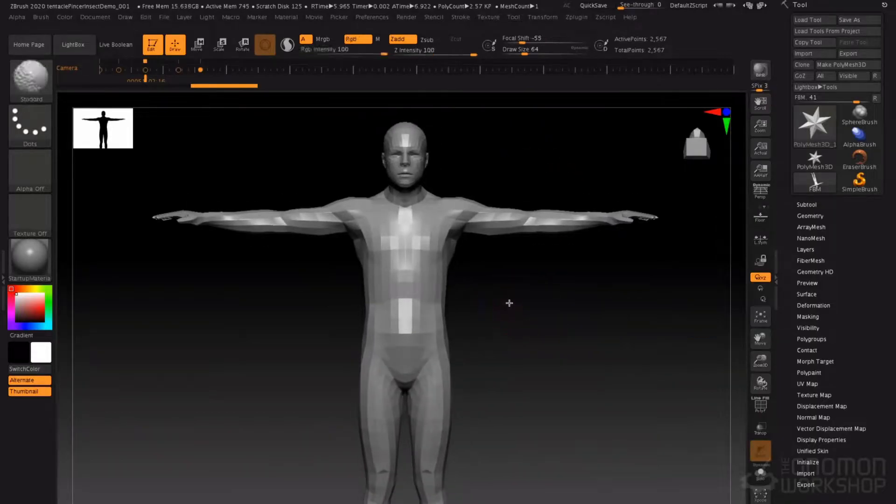
{"action": "left_click_drag", "start_coordinate": [482, 289], "coordinate": [496, 252]}
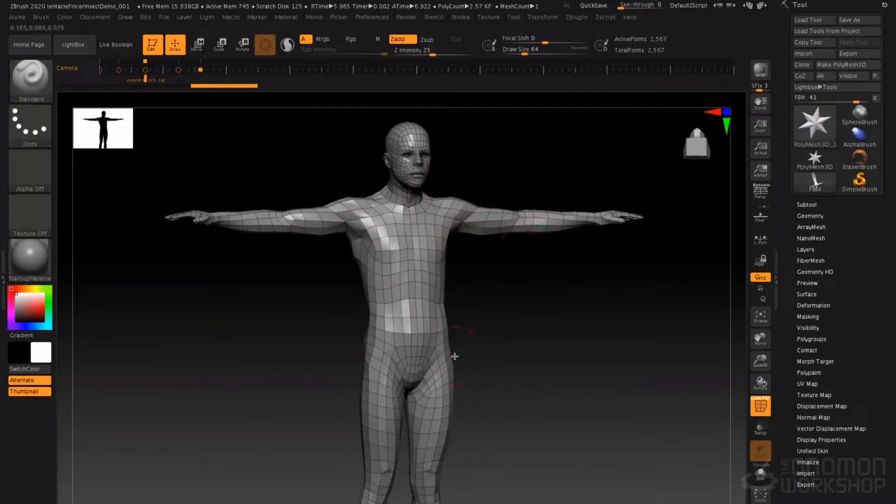
Switch the polyframe and its wireframe lines off and on to inspect the body's topology.
{"action": "key", "text": "shift+f"}
{"action": "key", "text": "shift+f"}
{"action": "key", "text": "shift+f"}
{"action": "key", "text": "shift+f"}
{"action": "left_click", "coordinate": [755, 402]}
{"action": "left_click", "coordinate": [756, 401]}
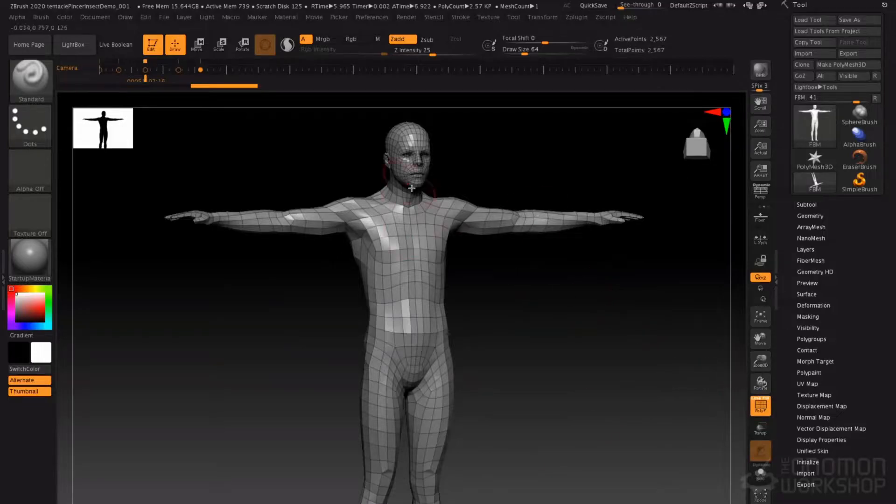
Isolate the ears from a side view of the head, hiding all surrounding head polygons.
{"action": "left_click_drag", "start_coordinate": [504, 173], "coordinate": [510, 253], "text": "alt"}
{"action": "left_click_drag", "start_coordinate": [454, 232], "coordinate": [392, 252], "text": "shift"}
{"action": "left_click_drag", "start_coordinate": [289, 238], "coordinate": [637, 224], "text": "shift"}
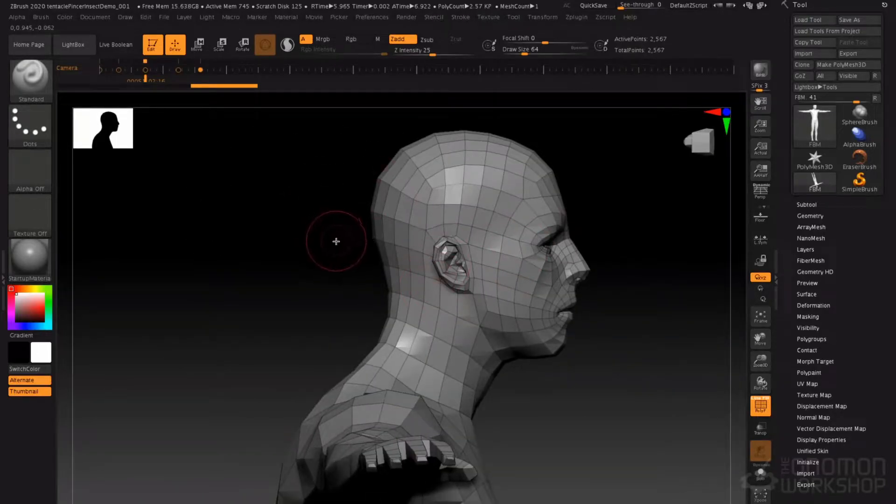
{"action": "mouse_move", "coordinate": [231, 228]}
{"action": "left_mouse_down", "text": "ctrl+shift"}
{"action": "mouse_move", "coordinate": [306, 342]}
{"action": "mouse_move", "coordinate": [283, 360]}
{"action": "mouse_move", "coordinate": [322, 350]}
{"action": "mouse_move", "coordinate": [353, 326]}
{"action": "mouse_move", "coordinate": [494, 327]}
{"action": "left_mouse_up", "text": "ctrl+shift"}
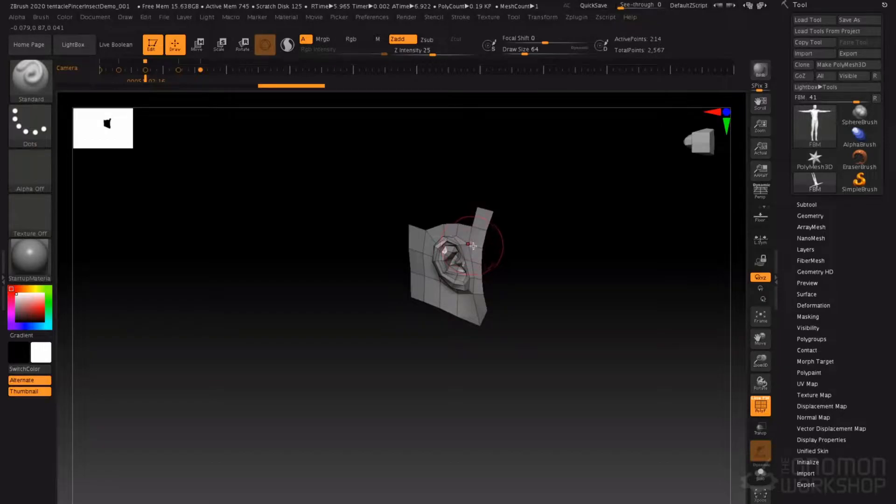
{"action": "mouse_move", "coordinate": [324, 149]}
{"action": "left_mouse_down", "text": "ctrl+shift"}
{"action": "mouse_move", "coordinate": [374, 184]}
{"action": "mouse_move", "coordinate": [511, 207]}
{"action": "mouse_move", "coordinate": [572, 231]}
{"action": "left_mouse_up", "text": "ctrl+shift"}
{"action": "left_click_drag", "start_coordinate": [337, 188], "coordinate": [550, 300], "text": "ctrl+shift"}
{"action": "left_click_drag", "start_coordinate": [558, 187], "coordinate": [478, 325], "text": "ctrl+alt+shift"}
{"action": "left_click_drag", "start_coordinate": [516, 222], "coordinate": [514, 196]}
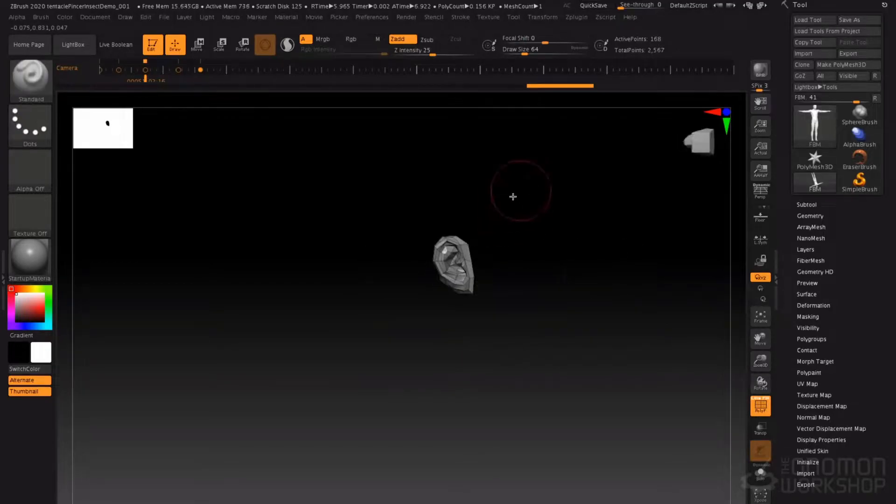
Make the visible ears their own polygroup with GroupVisible and show the full body again.
{"action": "left_click", "coordinate": [819, 340]}
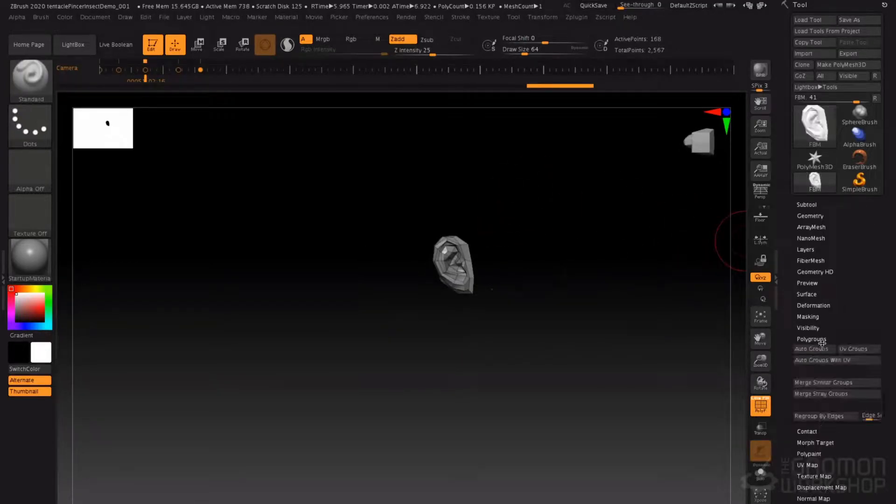
{"action": "left_click", "coordinate": [816, 462]}
{"action": "left_click_drag", "start_coordinate": [519, 274], "coordinate": [400, 206]}
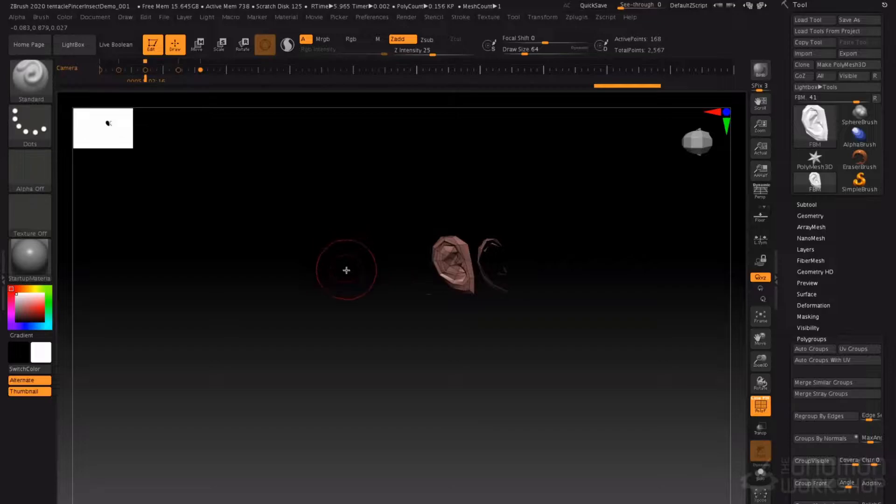
{"action": "left_click", "coordinate": [303, 261], "text": "ctrl+shift"}
Isolate the ear polygroup to check it from the side, and restore the full mesh.
{"action": "right_click_drag", "start_coordinate": [405, 256], "coordinate": [417, 235], "text": "alt"}
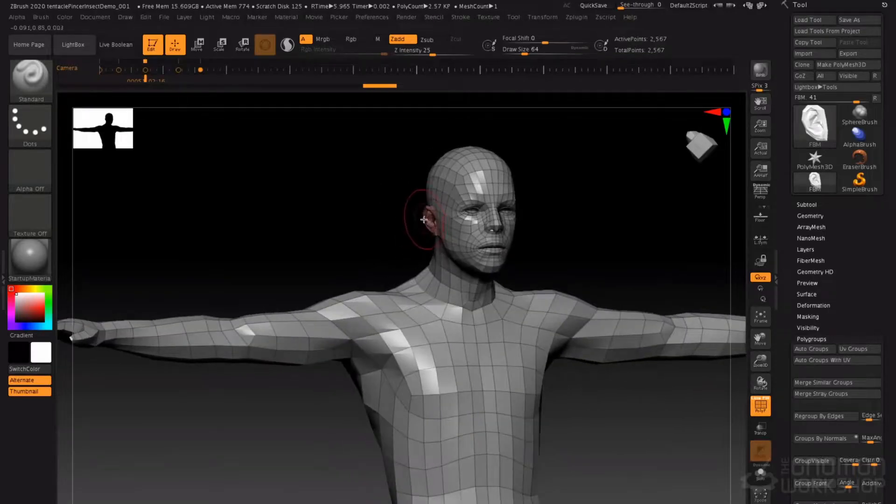
{"action": "right_click_drag", "start_coordinate": [497, 179], "coordinate": [398, 202]}
{"action": "right_click_drag", "start_coordinate": [336, 225], "coordinate": [353, 253], "text": "ctrl"}
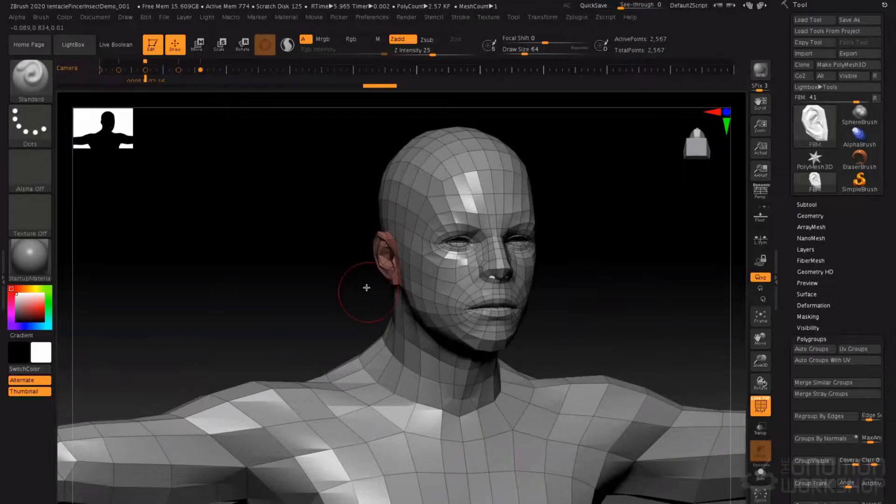
{"action": "left_click", "coordinate": [383, 257], "text": "ctrl+shift"}
{"action": "right_click_drag", "start_coordinate": [322, 298], "coordinate": [354, 282]}
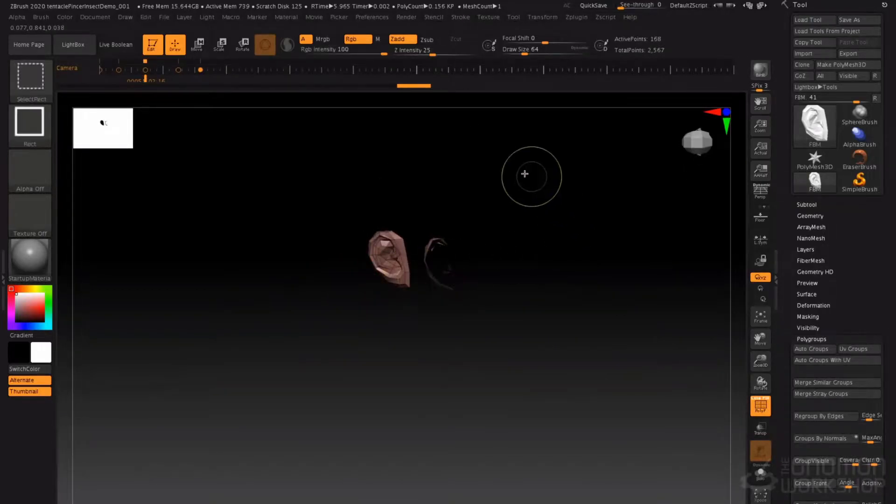
{"action": "left_click", "coordinate": [526, 172], "text": "ctrl+shift"}
{"action": "mouse_move", "coordinate": [263, 210]}
{"action": "right_mouse_down"}
{"action": "mouse_move", "coordinate": [238, 210]}
{"action": "mouse_move", "coordinate": [250, 213]}
{"action": "right_mouse_up"}
{"action": "left_click", "coordinate": [251, 207], "text": "ctrl+shift"}
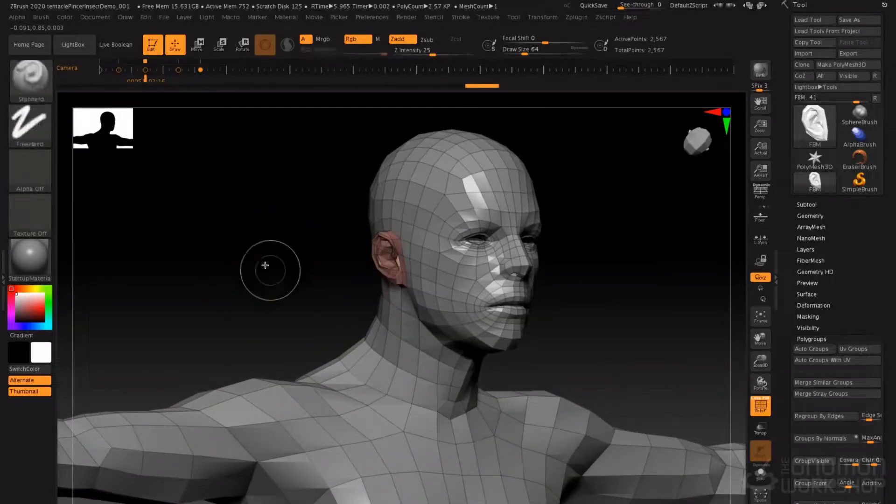
Isolate the ear polygroup, invert the visibility to see the body without ears, and restore the whole mesh.
{"action": "left_click", "coordinate": [375, 255], "text": "ctrl+shift"}
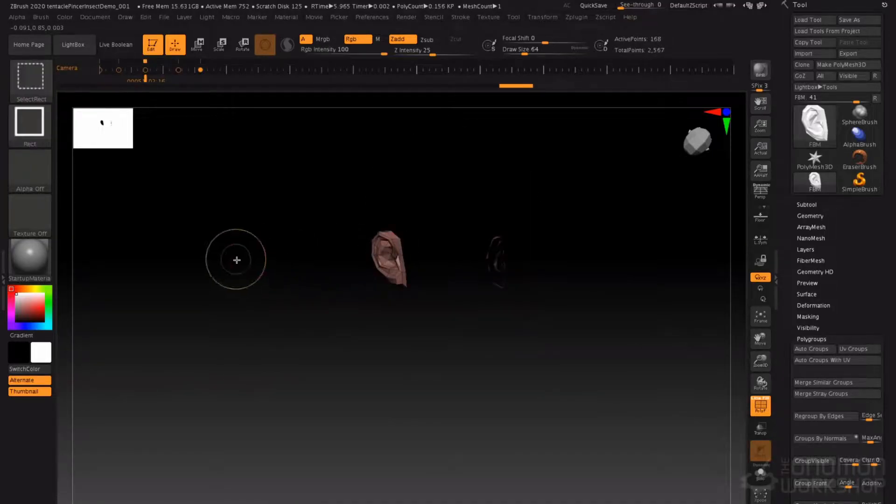
{"action": "left_click", "coordinate": [250, 266], "text": "ctrl+shift"}
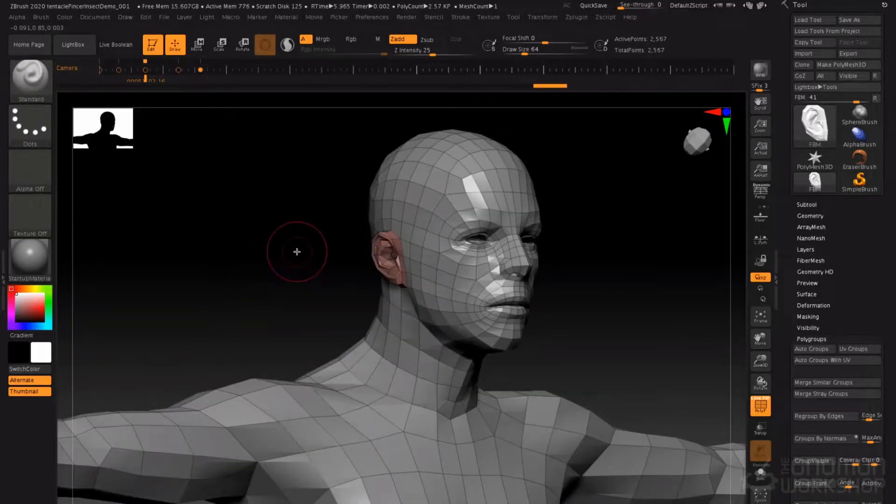
{"action": "left_click", "coordinate": [389, 273], "text": "ctrl+shift"}
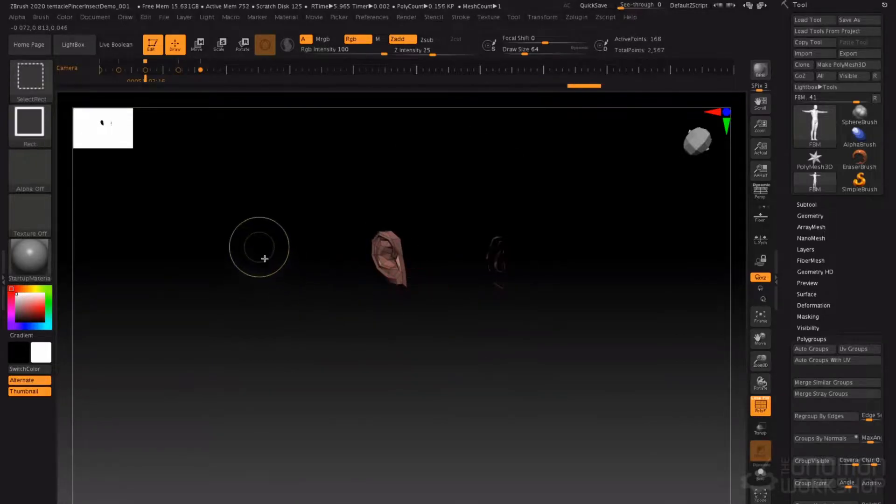
{"action": "left_click", "coordinate": [327, 260], "text": "ctrl+shift"}
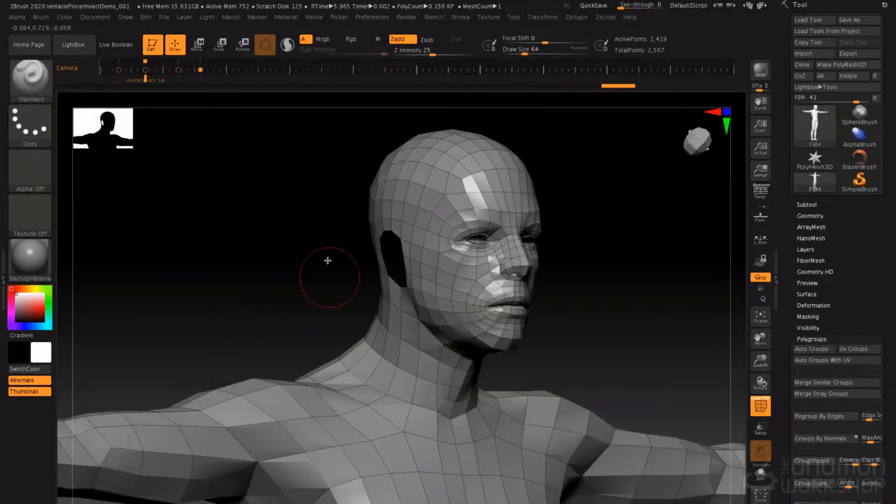
{"action": "left_click", "coordinate": [319, 286], "text": "ctrl+shift"}
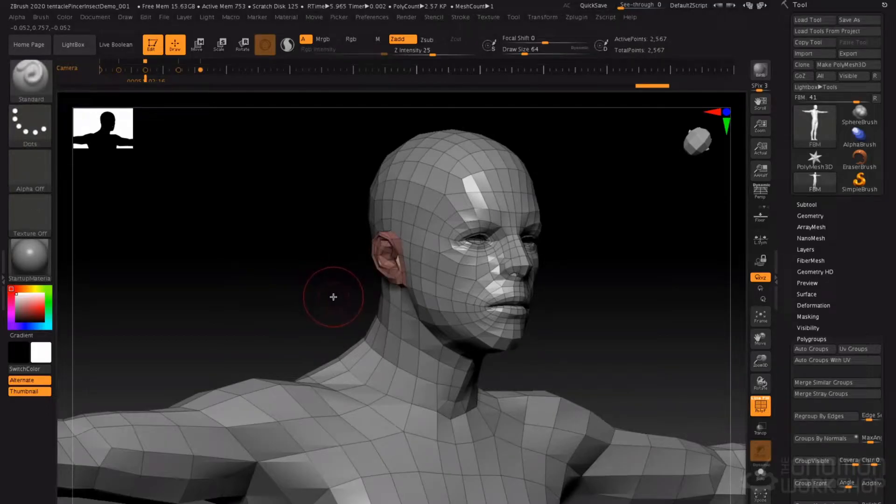
Isolate the ear polygroup, then grow its visibility by one ring and shrink it back.
{"action": "left_click", "coordinate": [391, 264], "text": "ctrl+shift"}
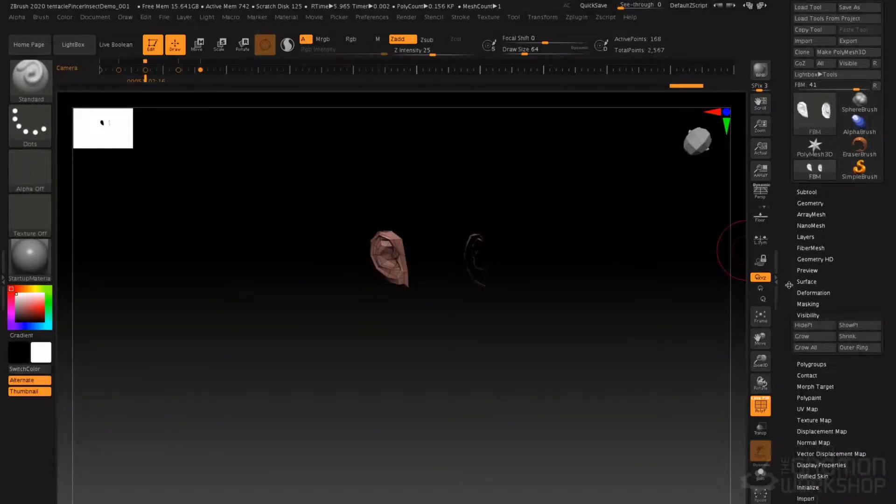
{"action": "left_click", "coordinate": [816, 252]}
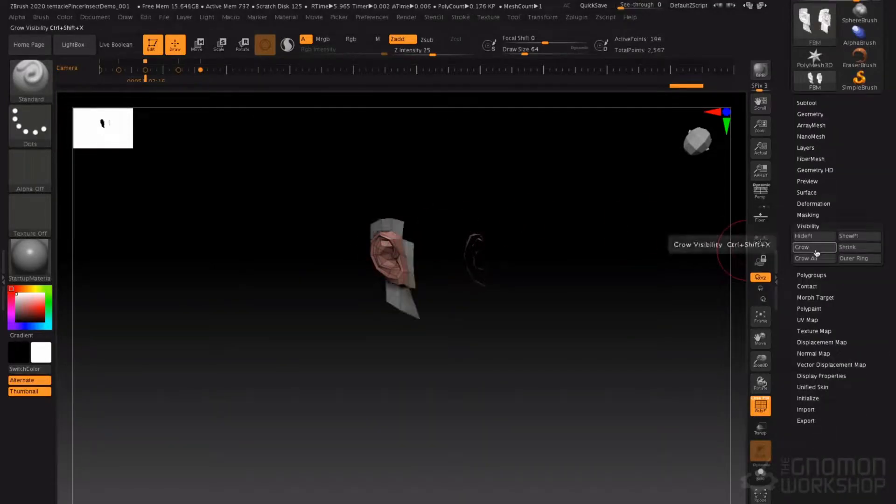
{"action": "left_click", "coordinate": [852, 250]}
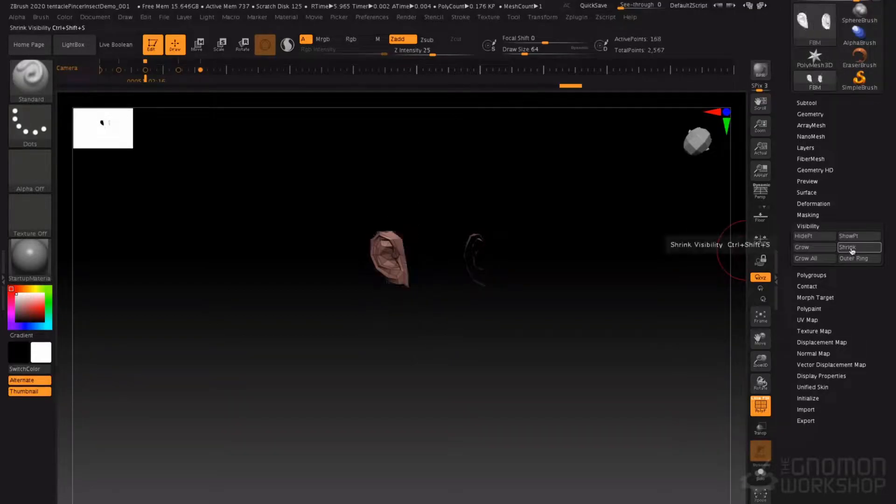
Reduce the visible ears to their outer ring of polygons, inspect it, and restore the full mesh.
{"action": "left_click", "coordinate": [854, 260]}
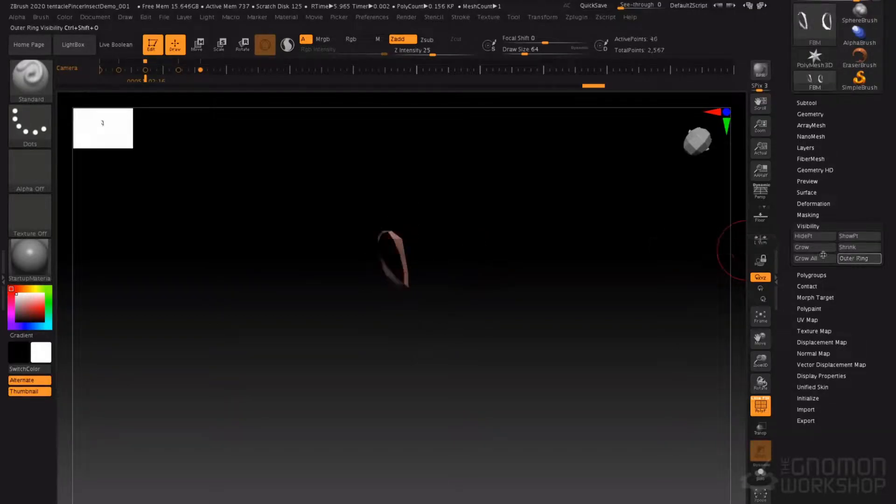
{"action": "left_click_drag", "start_coordinate": [488, 266], "coordinate": [507, 260]}
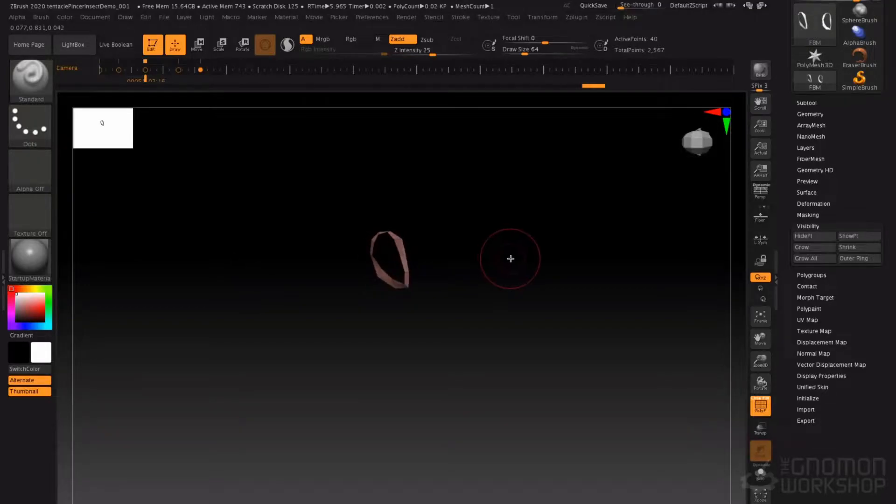
{"action": "left_click", "coordinate": [531, 286], "text": "ctrl+shift"}
{"action": "left_click", "coordinate": [390, 261], "text": "ctrl+shift"}
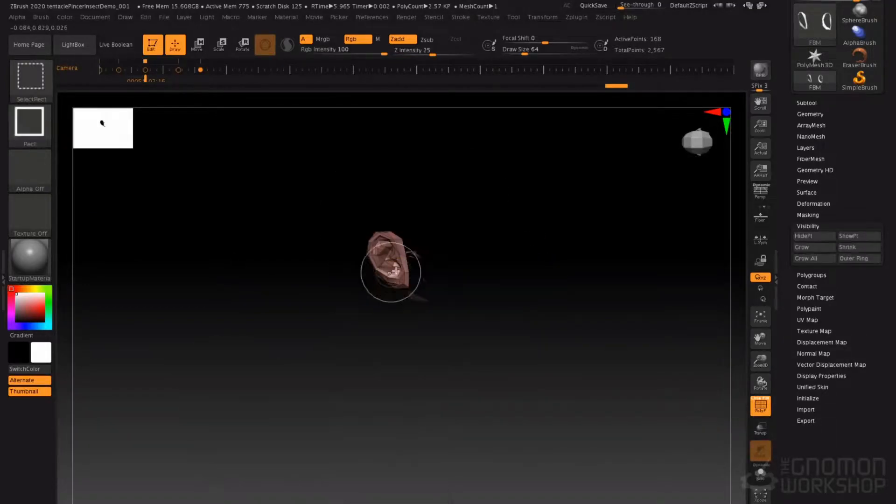
{"action": "left_click", "coordinate": [586, 256], "text": "ctrl+shift"}
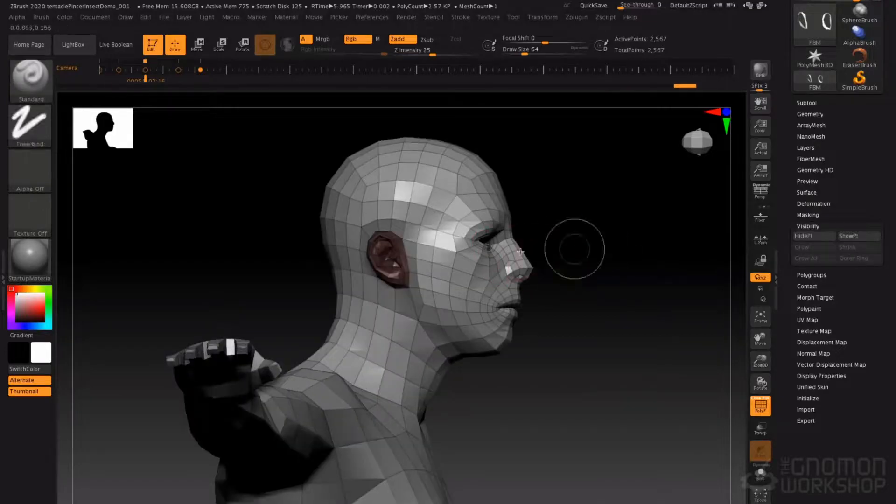
With everything but the ears masked, hide the ear points, inspect the opening, and show all points again.
{"action": "left_click_drag", "start_coordinate": [536, 211], "coordinate": [585, 236]}
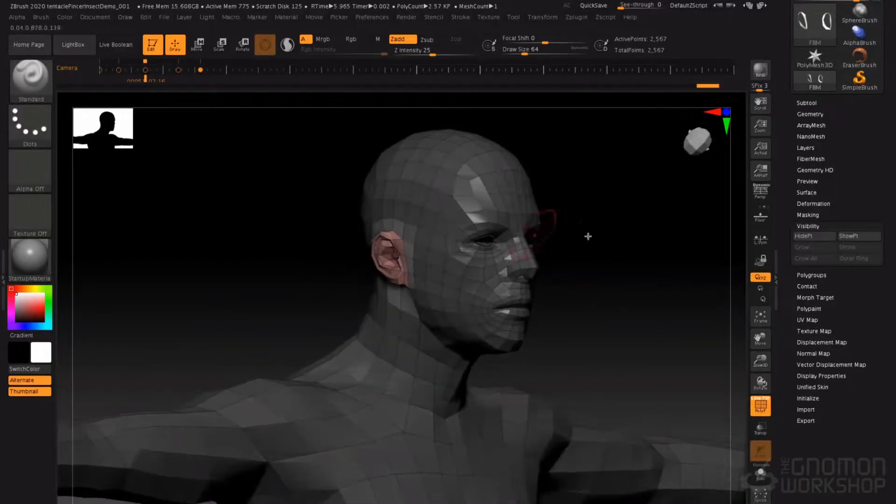
{"action": "left_click", "coordinate": [823, 238]}
{"action": "left_click_drag", "start_coordinate": [340, 260], "coordinate": [406, 258]}
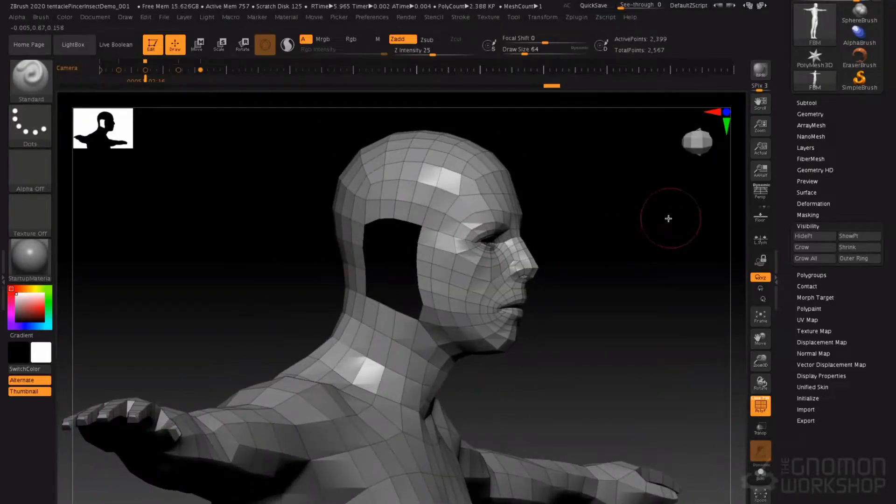
{"action": "left_click", "coordinate": [848, 235]}
{"action": "left_click_drag", "start_coordinate": [550, 295], "coordinate": [577, 273]}
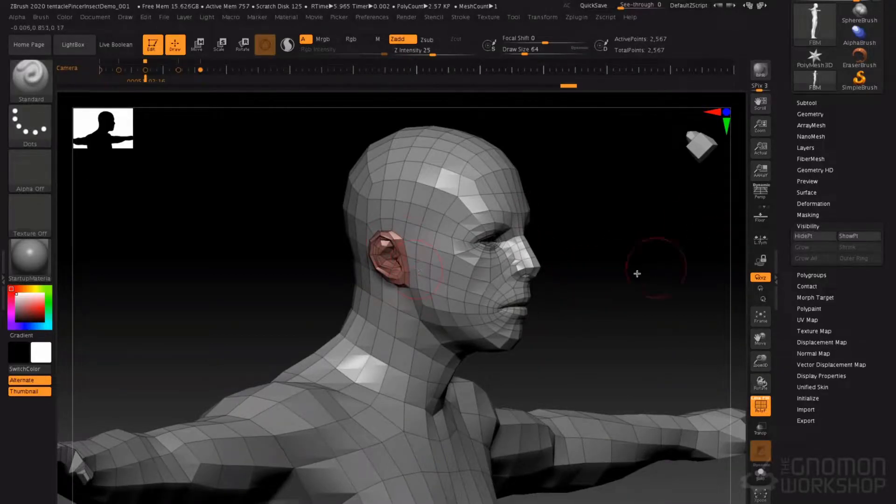
Turn off both the wireframe lines and the polygroup colour fill of the polyframe display.
{"action": "key", "text": "shift+f"}
{"action": "left_click", "coordinate": [758, 410]}
{"action": "left_click", "coordinate": [756, 400]}
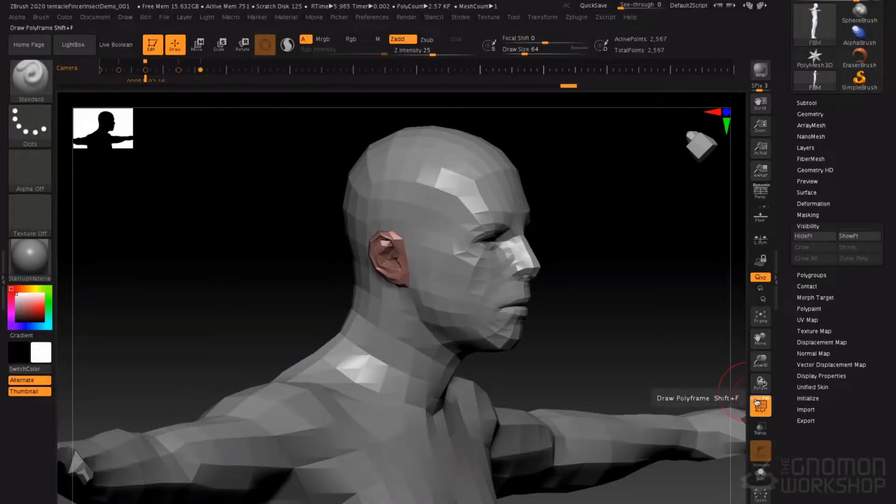
{"action": "left_click", "coordinate": [763, 400]}
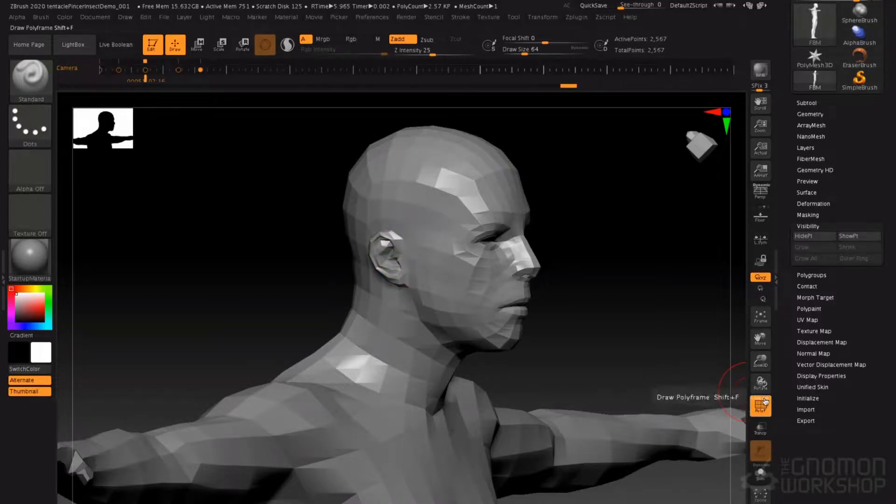
Turn the polyframe's wireframe lines and polygroup colour fill back on.
{"action": "left_click", "coordinate": [765, 400]}
{"action": "left_click", "coordinate": [760, 400]}
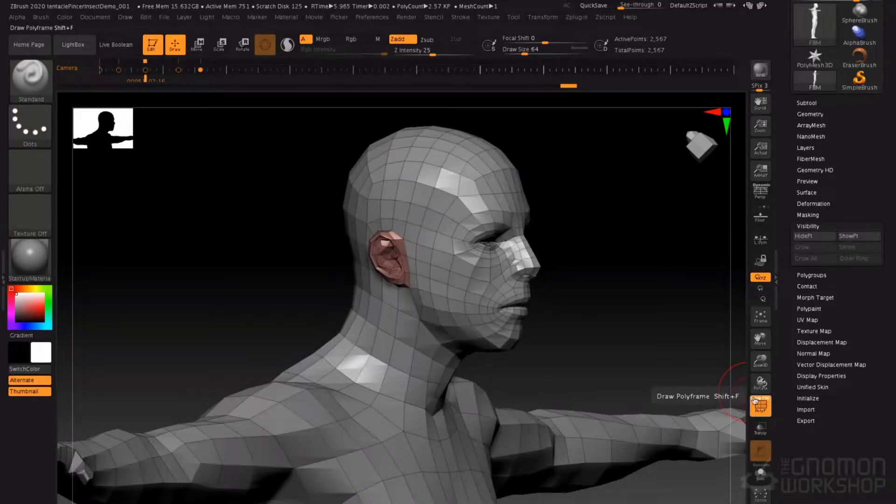
Try pulling the upper ear outward on the full mesh with the Move brush at draw size 136, and undo the stroke.
{"action": "right_click_drag", "start_coordinate": [443, 287], "coordinate": [459, 268]}
{"action": "right_click_drag", "start_coordinate": [444, 203], "coordinate": [459, 179], "text": "ctrl"}
{"action": "right_click_drag", "start_coordinate": [445, 267], "coordinate": [411, 223]}
{"action": "key", "text": "b"}
{"action": "key", "text": "m"}
{"action": "key", "text": "v"}
{"action": "key", "text": "space"}
{"action": "mouse_move", "coordinate": [425, 221]}
{"action": "left_mouse_down"}
{"action": "mouse_move", "coordinate": [435, 221]}
{"action": "mouse_move", "coordinate": [373, 140]}
{"action": "mouse_move", "coordinate": [429, 233]}
{"action": "mouse_move", "coordinate": [369, 230]}
{"action": "mouse_move", "coordinate": [352, 217]}
{"action": "mouse_move", "coordinate": [358, 160]}
{"action": "mouse_move", "coordinate": [376, 160]}
{"action": "mouse_move", "coordinate": [392, 194]}
{"action": "left_mouse_up"}
{"action": "key", "text": "ctrl+z"}
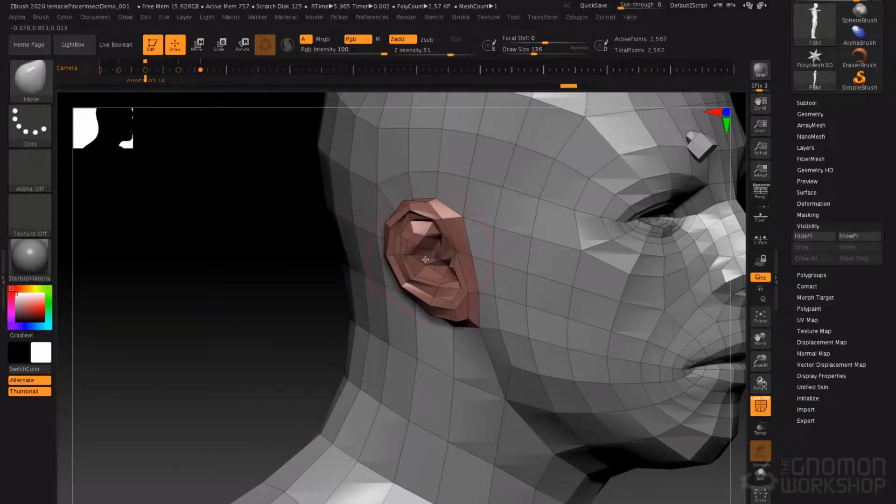
Isolate the ear polygroup and reduce its visibility to the outer ring of polygons.
{"action": "left_click", "coordinate": [427, 266], "text": "ctrl+shift"}
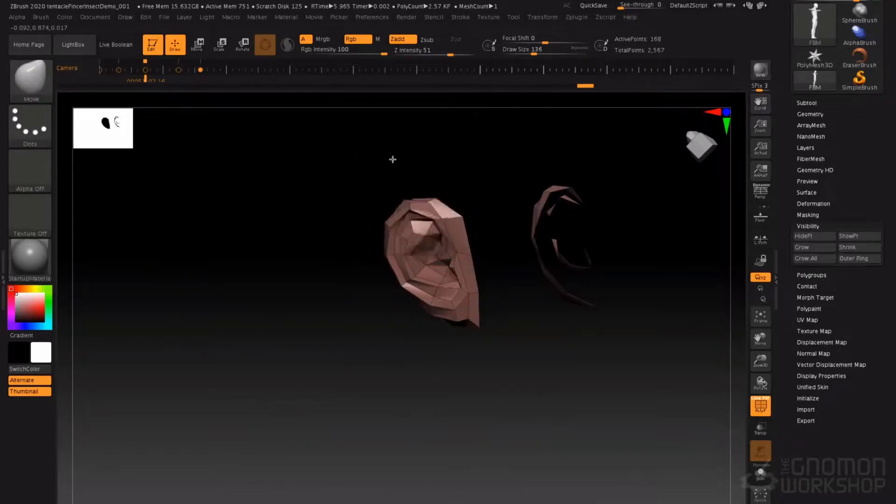
{"action": "left_click_drag", "start_coordinate": [401, 194], "coordinate": [429, 220]}
{"action": "mouse_move", "coordinate": [429, 220]}
{"action": "right_mouse_down"}
{"action": "mouse_move", "coordinate": [410, 203]}
{"action": "mouse_move", "coordinate": [448, 202]}
{"action": "mouse_move", "coordinate": [440, 209]}
{"action": "right_mouse_up"}
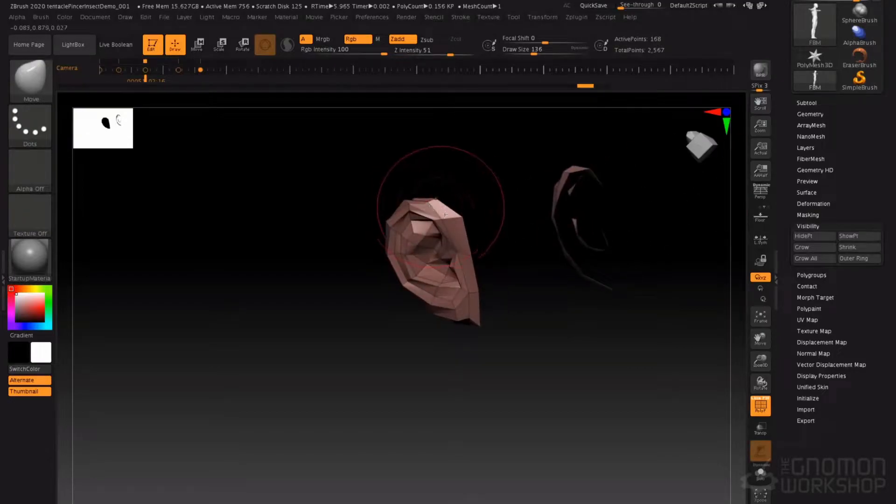
{"action": "left_click", "coordinate": [859, 260]}
{"action": "right_click_drag", "start_coordinate": [522, 240], "coordinate": [526, 232]}
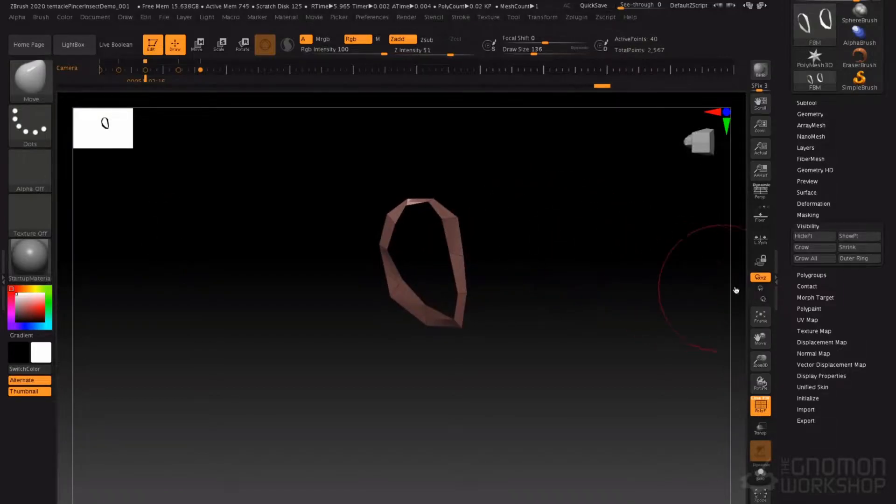
Assign the visible outer ear rings their own polygroup and show the full mesh again.
{"action": "left_click", "coordinate": [811, 275]}
{"action": "left_click", "coordinate": [811, 359]}
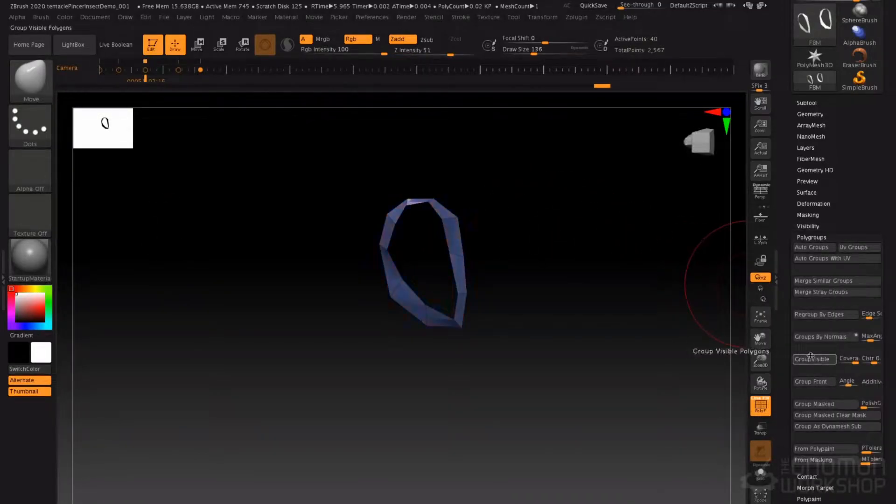
{"action": "left_click", "coordinate": [572, 330], "text": "ctrl+shift"}
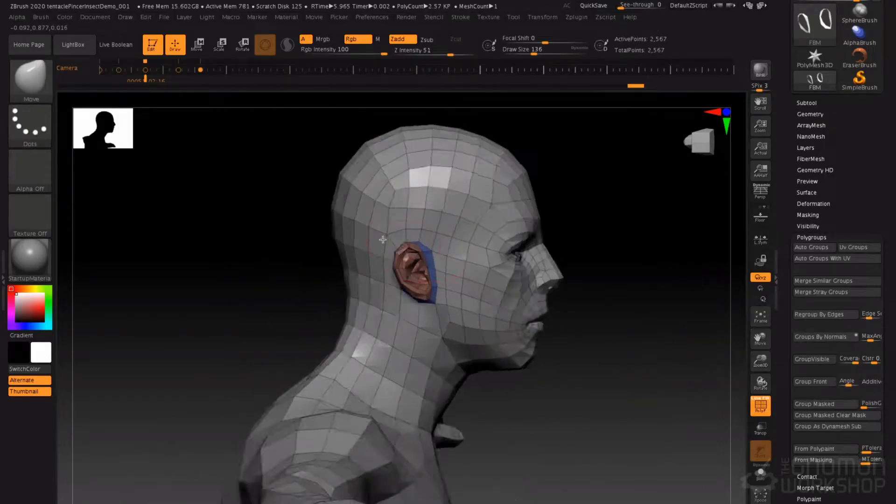
{"action": "right_click_drag", "start_coordinate": [382, 239], "coordinate": [409, 274]}
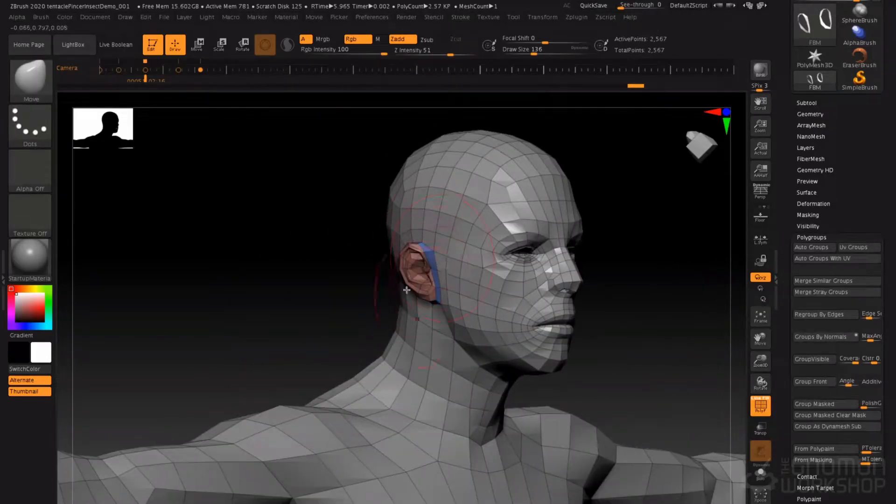
Mask the isolated inner ear polygroup, restore the full mesh, and invert the mask so only the ears are editable.
{"action": "left_click", "coordinate": [411, 238], "text": "ctrl+shift"}
{"action": "left_click", "coordinate": [326, 280], "text": "ctrl+shift"}
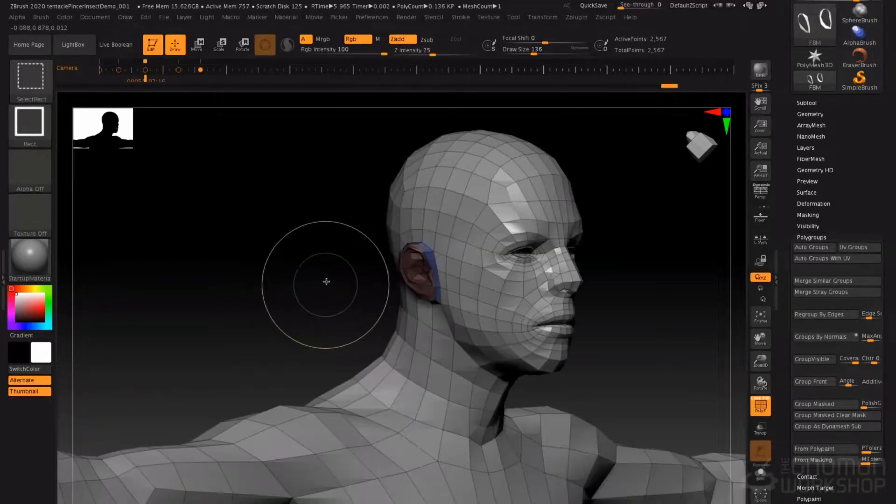
{"action": "left_click", "coordinate": [305, 260], "text": "ctrl"}
Try pulling the unmasked ear outward with the Move brush at draw size 71, then remove the edits and the mask.
{"action": "key", "text": "space"}
{"action": "mouse_move", "coordinate": [410, 255]}
{"action": "left_mouse_down"}
{"action": "mouse_move", "coordinate": [395, 256]}
{"action": "mouse_move", "coordinate": [398, 240]}
{"action": "mouse_move", "coordinate": [334, 242]}
{"action": "mouse_move", "coordinate": [363, 243]}
{"action": "left_mouse_up"}
{"action": "left_click_drag", "start_coordinate": [402, 246], "coordinate": [392, 240]}
{"action": "key", "text": "ctrl+z"}
{"action": "key", "text": "ctrl+z"}
{"action": "key", "text": "ctrl+z"}
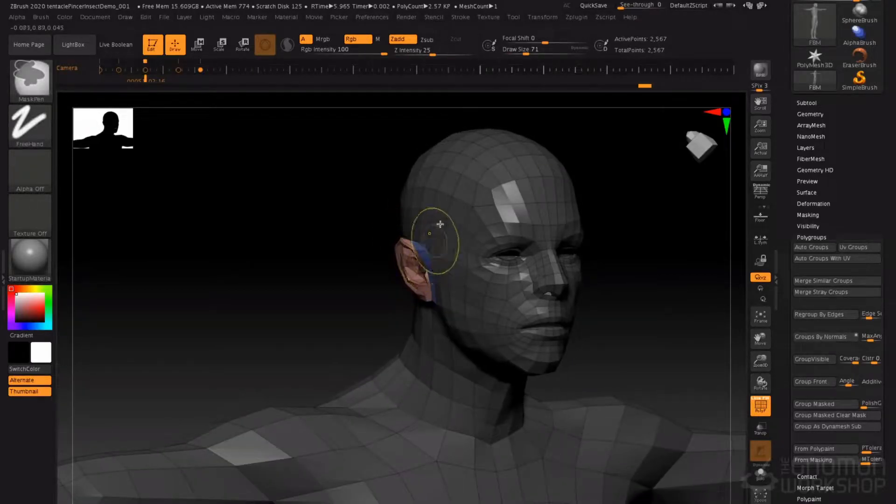
{"action": "mouse_move", "coordinate": [350, 289]}
{"action": "left_mouse_down"}
{"action": "mouse_move", "coordinate": [356, 208]}
{"action": "mouse_move", "coordinate": [394, 224]}
{"action": "mouse_move", "coordinate": [355, 233]}
{"action": "left_mouse_up"}
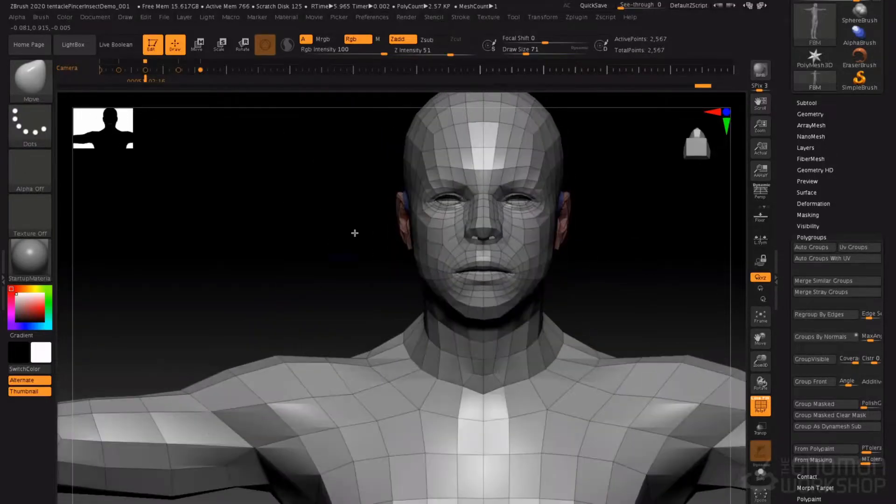
Try pulling the lips upward on one side of the mouth with the Move brush at draw size 116.
{"action": "left_click_drag", "start_coordinate": [393, 274], "coordinate": [482, 342], "text": "alt"}
{"action": "left_click_drag", "start_coordinate": [483, 343], "coordinate": [492, 277]}
{"action": "right_click_drag", "start_coordinate": [479, 297], "coordinate": [495, 286], "text": "alt"}
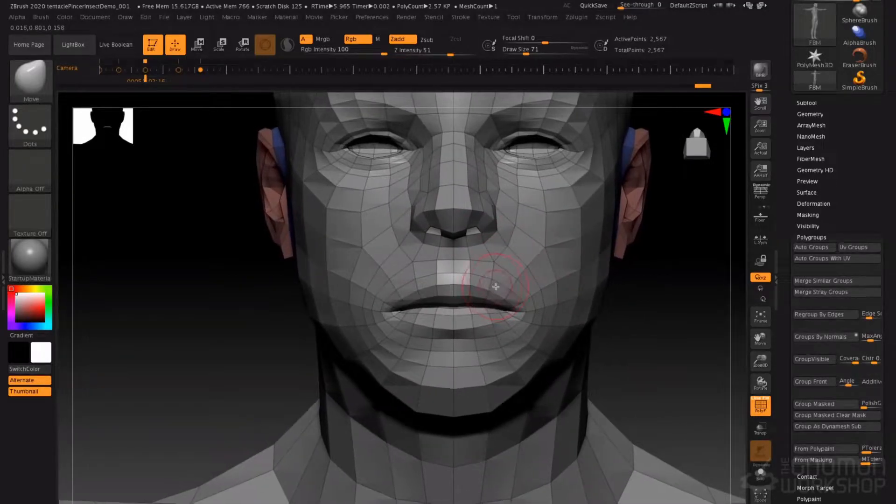
{"action": "key", "text": "space"}
{"action": "left_click", "coordinate": [495, 296]}
{"action": "left_click_drag", "start_coordinate": [495, 297], "coordinate": [493, 263]}
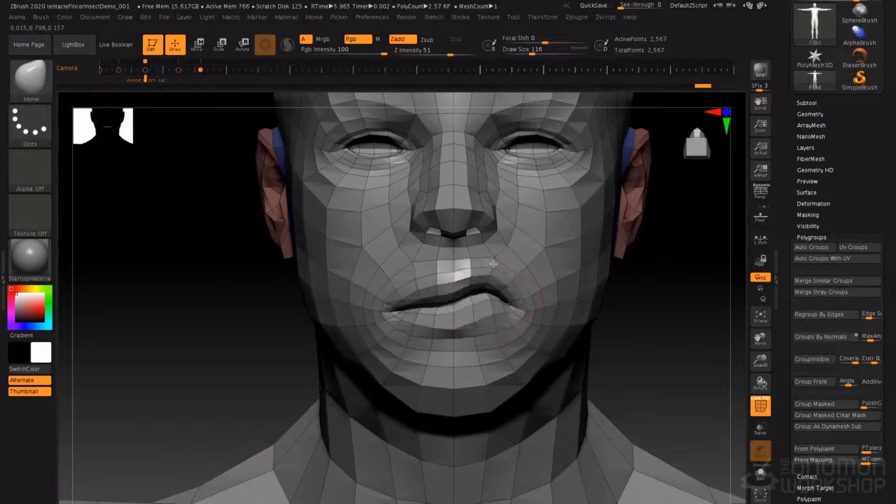
Try raising the upper lip symmetrically with the Move brush at draw size 149, and undo the stroke.
{"action": "key", "text": "space"}
{"action": "left_click", "coordinate": [484, 300]}
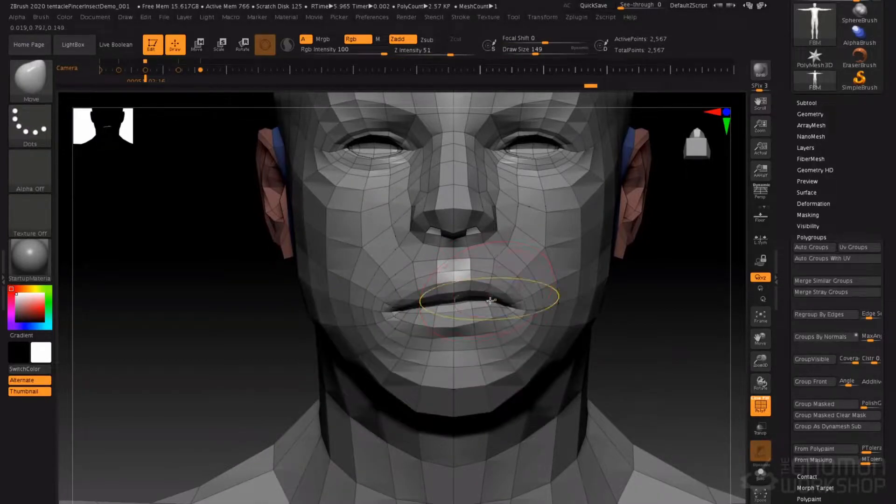
{"action": "left_click_drag", "start_coordinate": [489, 291], "coordinate": [491, 281]}
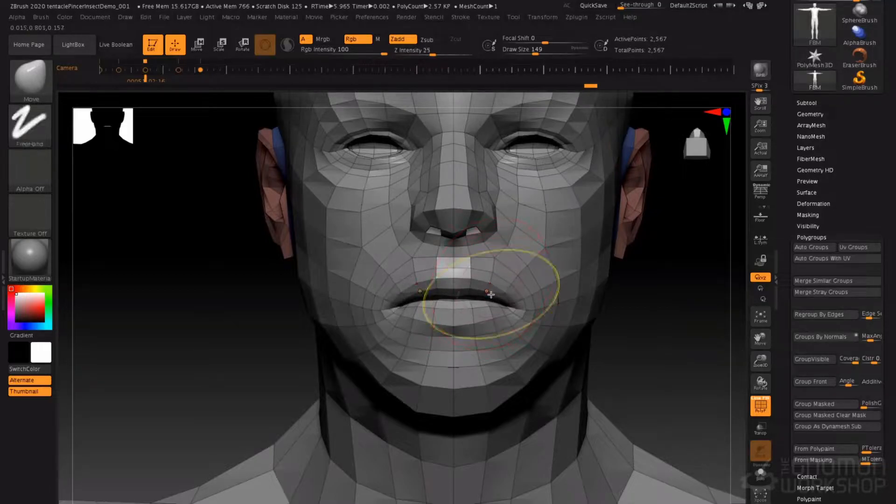
{"action": "key", "text": "ctrl+z"}
Try masking the upper lip area and moving the lower lip separately, then remove the mask and the edit.
{"action": "key", "text": "space"}
{"action": "left_click", "coordinate": [479, 291]}
{"action": "mouse_move", "coordinate": [491, 281]}
{"action": "left_mouse_down", "text": "ctrl"}
{"action": "mouse_move", "coordinate": [464, 277]}
{"action": "mouse_move", "coordinate": [516, 264]}
{"action": "mouse_move", "coordinate": [491, 274]}
{"action": "left_mouse_up", "text": "ctrl"}
{"action": "key", "text": "space"}
{"action": "left_click", "coordinate": [516, 268]}
{"action": "mouse_move", "coordinate": [487, 320]}
{"action": "left_mouse_down"}
{"action": "mouse_move", "coordinate": [486, 340]}
{"action": "mouse_move", "coordinate": [483, 319]}
{"action": "left_mouse_up"}
{"action": "key", "text": "ctrl+z"}
{"action": "key", "text": "ctrl+z"}
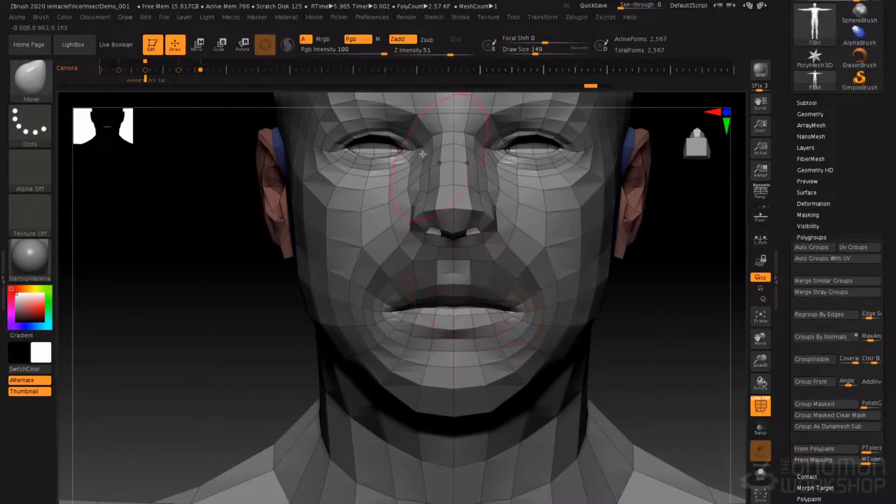
{"action": "key", "text": "ctrl+shift+z"}
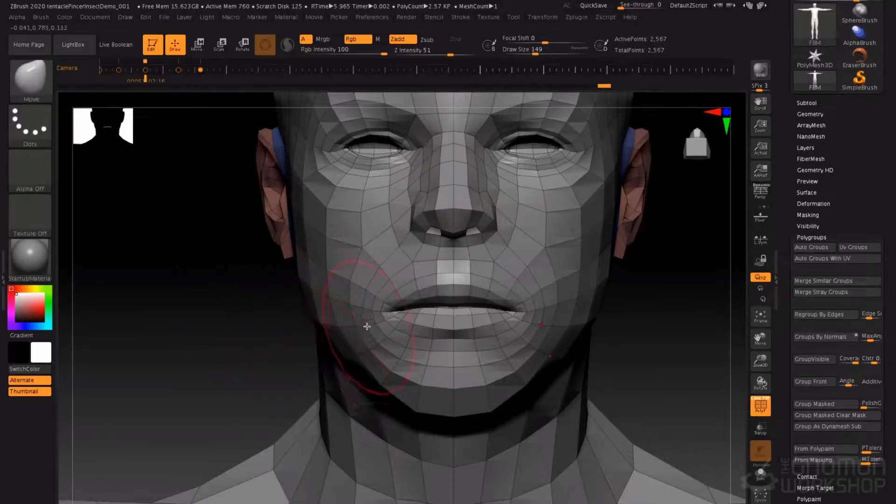
Switch to the Move Topological brush.
{"action": "key", "text": "b"}
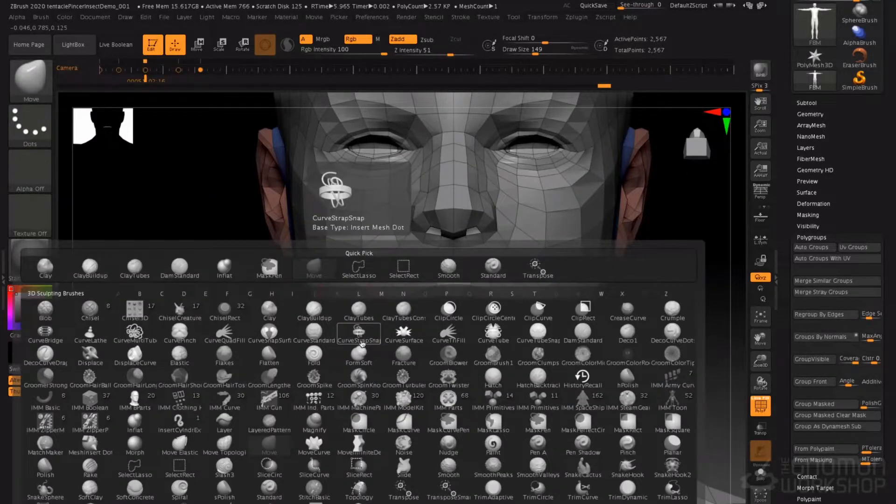
{"action": "key", "text": "m"}
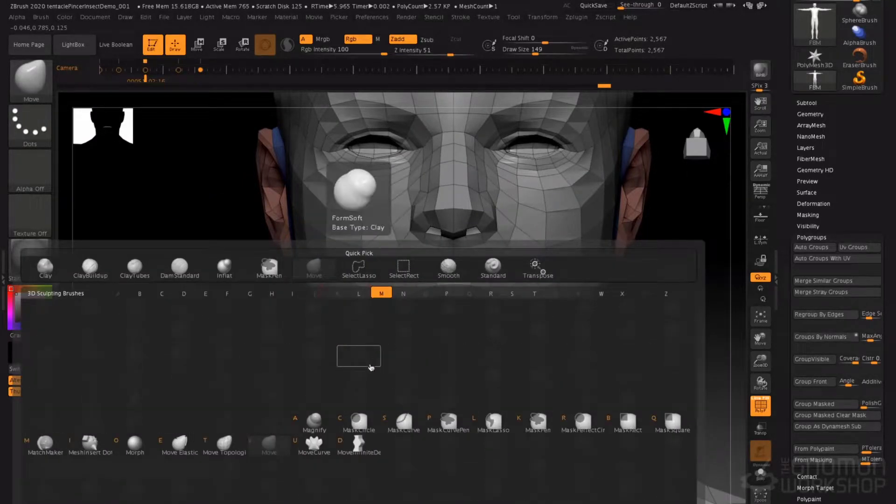
{"action": "left_click", "coordinate": [239, 442]}
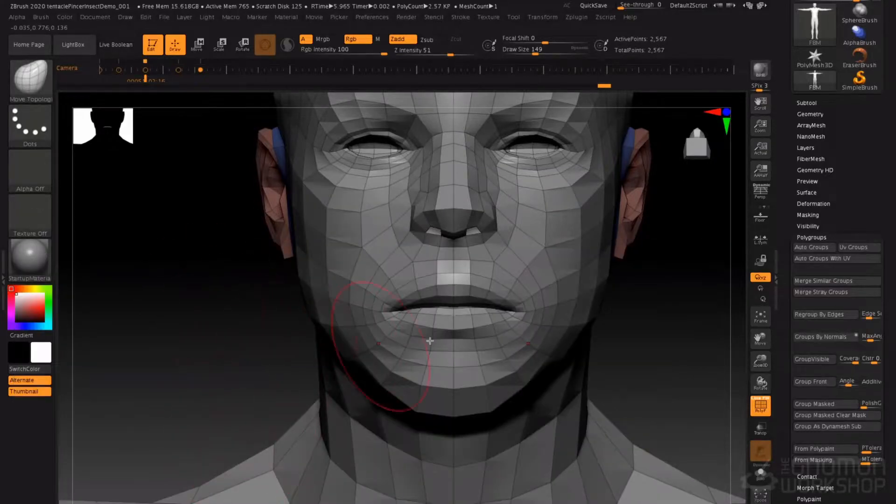
In the brush's auto-masking settings, raise the topological masking range to about 35.
{"action": "left_click", "coordinate": [41, 17]}
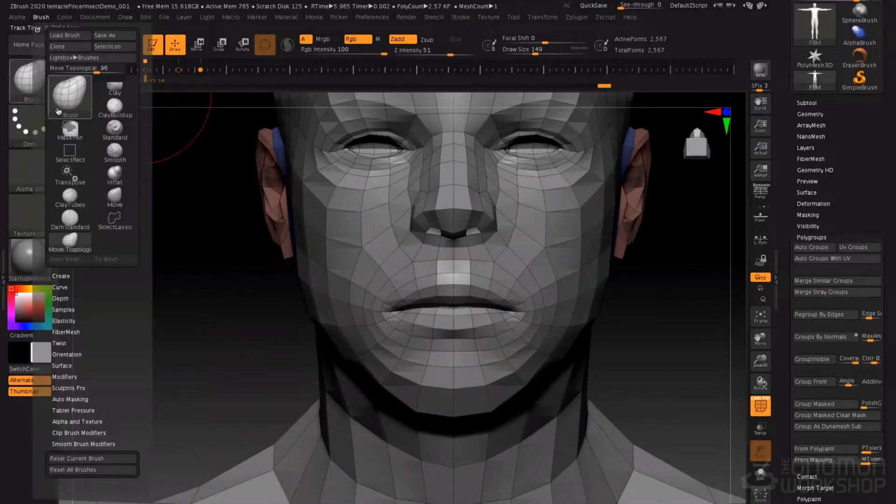
{"action": "left_click", "coordinate": [70, 399]}
{"action": "left_click", "coordinate": [80, 354]}
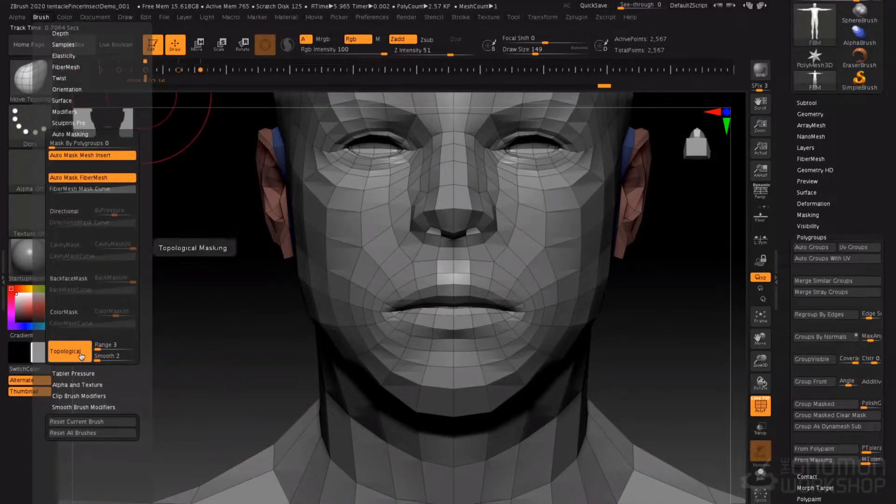
{"action": "left_click_drag", "start_coordinate": [100, 345], "coordinate": [108, 345]}
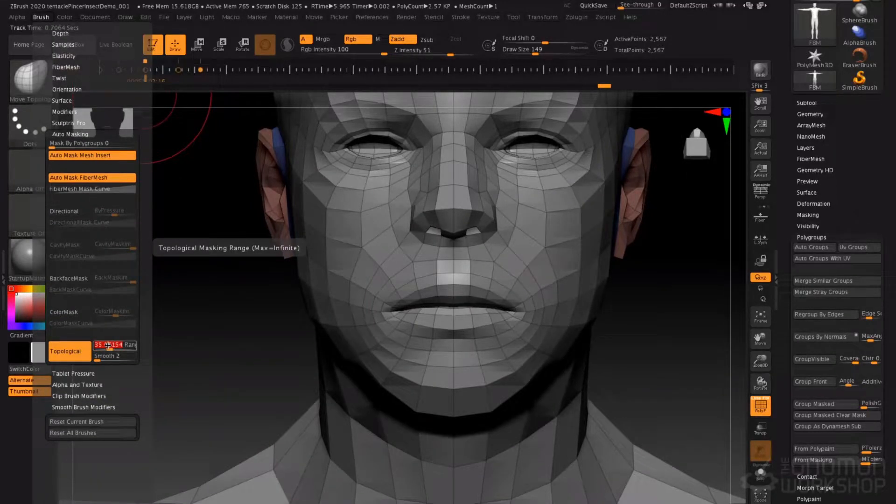
{"action": "key", "text": "Return"}
Try raising the upper lip independently with the Move Topological brush at draw size 172, and undo the strokes.
{"action": "left_click_drag", "start_coordinate": [488, 299], "coordinate": [490, 283]}
{"action": "key", "text": "space"}
{"action": "key", "text": "ctrl+z"}
{"action": "key", "text": "ctrl+z"}
{"action": "right_click_drag", "start_coordinate": [480, 280], "coordinate": [501, 290]}
{"action": "right_click_drag", "start_coordinate": [500, 290], "coordinate": [480, 265], "text": "ctrl"}
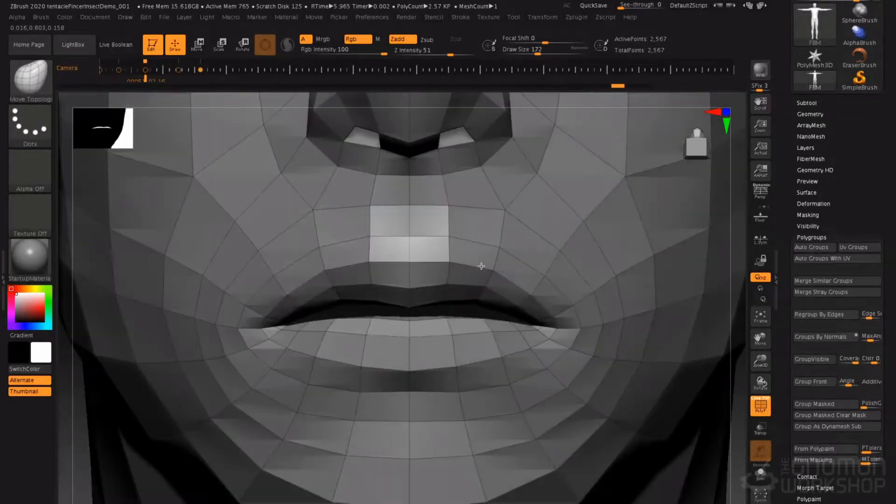
{"action": "key", "text": "ctrl+z"}
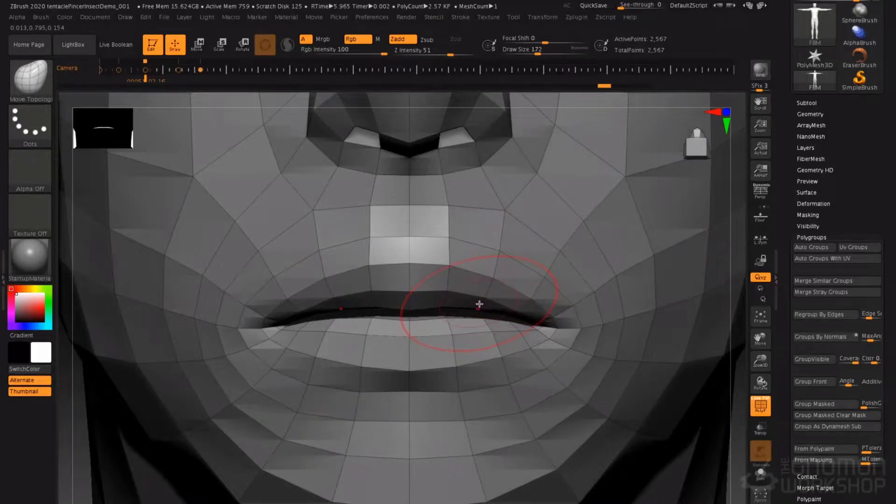
Try further upper lip pulls with the Move Topological brush, enlarging the draw size to 207 and 331.
{"action": "key", "text": "space"}
{"action": "left_click_drag", "start_coordinate": [478, 317], "coordinate": [481, 318]}
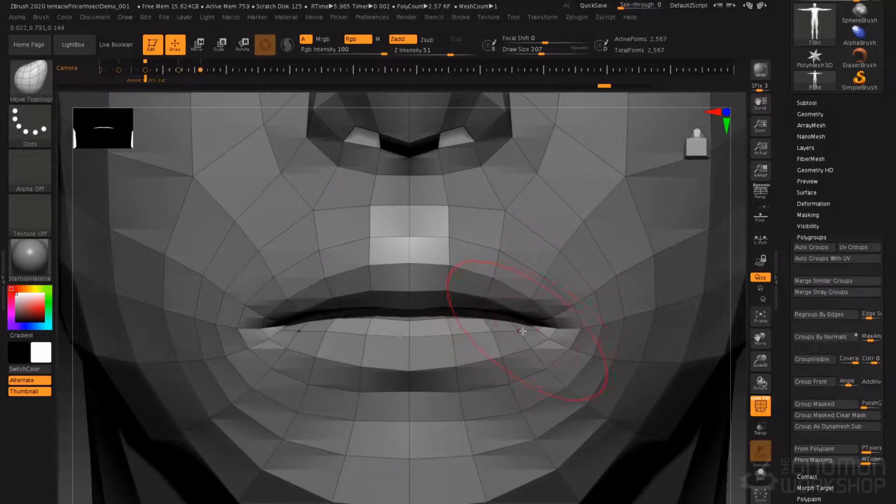
{"action": "key", "text": "space"}
{"action": "mouse_move", "coordinate": [480, 313]}
{"action": "left_mouse_down"}
{"action": "mouse_move", "coordinate": [490, 279]}
{"action": "mouse_move", "coordinate": [436, 256]}
{"action": "left_mouse_up"}
{"action": "key", "text": "space"}
{"action": "mouse_move", "coordinate": [476, 294]}
{"action": "left_mouse_down"}
{"action": "mouse_move", "coordinate": [482, 282]}
{"action": "mouse_move", "coordinate": [508, 288]}
{"action": "left_mouse_up"}
{"action": "left_click_drag", "start_coordinate": [425, 286], "coordinate": [414, 262]}
Undo the test strokes on the mouth to restore the closed lips.
{"action": "key", "text": "ctrl+z"}
{"action": "key", "text": "ctrl+z"}
{"action": "key", "text": "ctrl+z"}
{"action": "key", "text": "ctrl+z"}
{"action": "key", "text": "ctrl+z"}
{"action": "key", "text": "ctrl+z"}
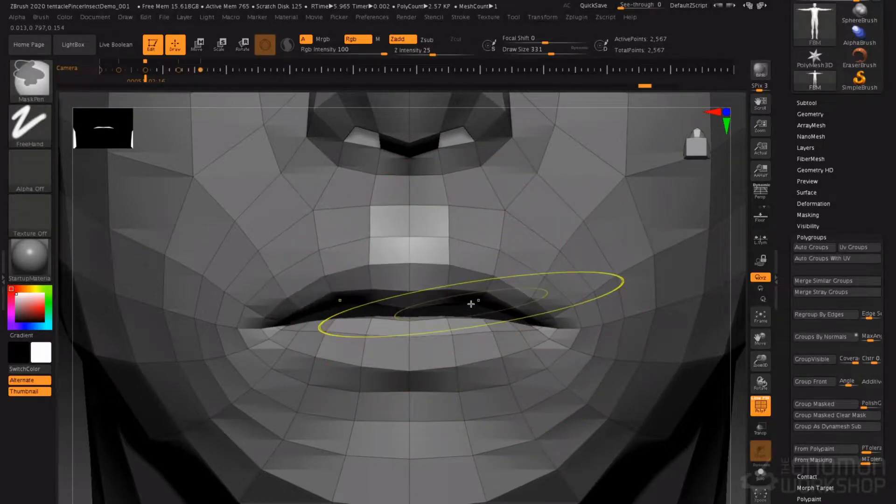
{"action": "key", "text": "ctrl+z"}
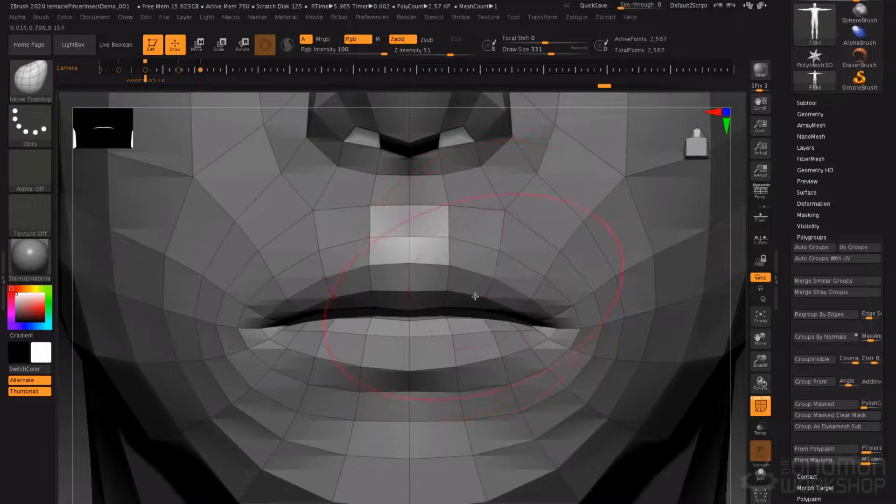
Store the current mesh shape as a morph target.
{"action": "left_click", "coordinate": [812, 237]}
{"action": "left_click", "coordinate": [818, 259]}
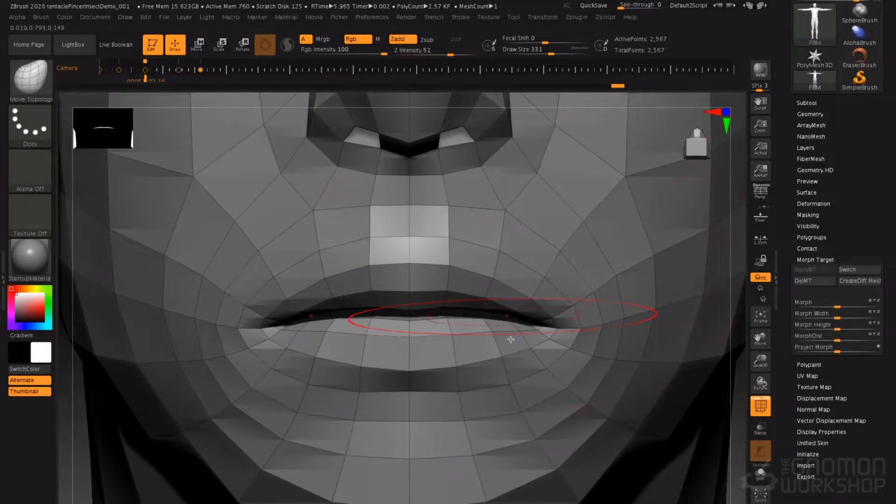
Frame the full head and pull its side outward with the Move brush at draw size 158.
{"action": "key", "text": "f"}
{"action": "key", "text": "b"}
{"action": "key", "text": "m"}
{"action": "key", "text": "v"}
{"action": "key", "text": "space"}
{"action": "left_click_drag", "start_coordinate": [562, 236], "coordinate": [547, 236]}
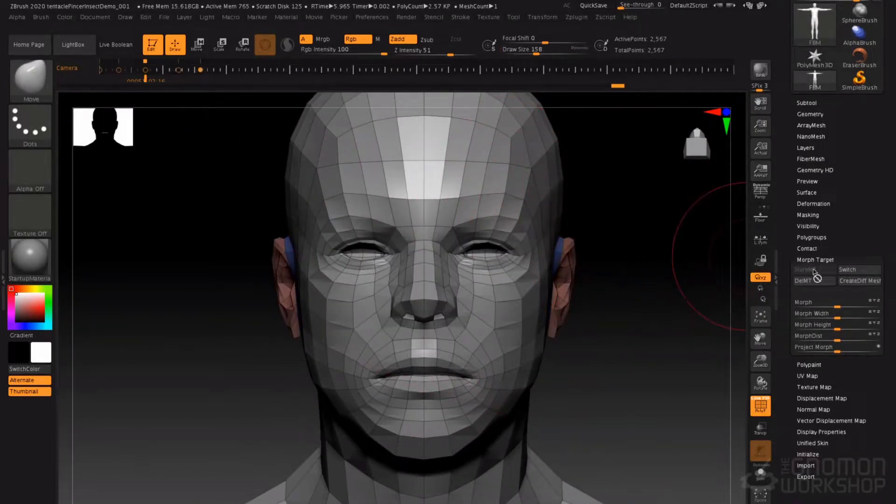
{"action": "left_click_drag", "start_coordinate": [532, 166], "coordinate": [681, 240]}
Switch repeatedly between the deformed head and the stored morph target, finishing on the original shape.
{"action": "left_click", "coordinate": [855, 271]}
{"action": "left_click", "coordinate": [855, 270]}
{"action": "left_click", "coordinate": [855, 270]}
{"action": "left_click", "coordinate": [855, 271]}
{"action": "left_click", "coordinate": [855, 271]}
{"action": "left_click", "coordinate": [854, 271]}
{"action": "left_click", "coordinate": [856, 271]}
{"action": "left_click", "coordinate": [855, 271]}
{"action": "left_click", "coordinate": [855, 272]}
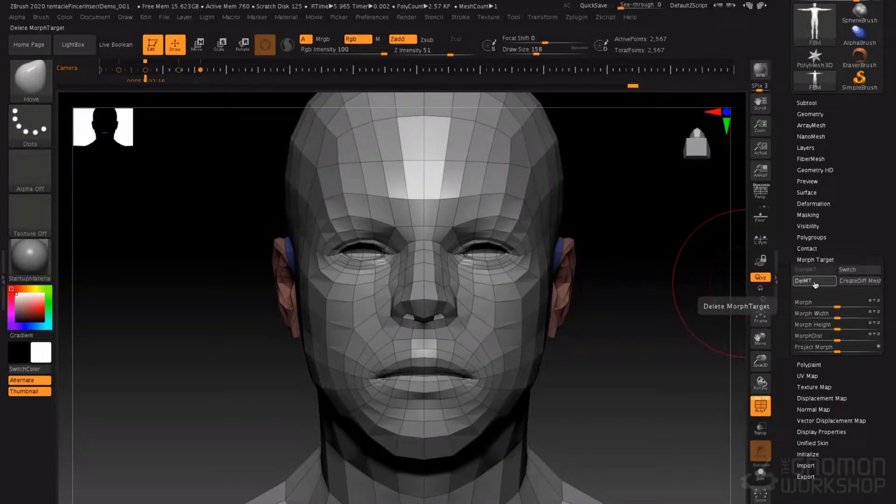
Delete the existing morph target and store a new one from the current head shape.
{"action": "left_click", "coordinate": [814, 282]}
{"action": "left_click", "coordinate": [809, 269]}
From a side view of the head, isolate the polygons around the lower jaw.
{"action": "mouse_move", "coordinate": [420, 369]}
{"action": "right_mouse_down", "text": "alt"}
{"action": "mouse_move", "coordinate": [450, 276]}
{"action": "mouse_move", "coordinate": [457, 281]}
{"action": "right_mouse_up", "text": "alt"}
{"action": "mouse_move", "coordinate": [469, 276]}
{"action": "left_mouse_down", "text": "shift"}
{"action": "mouse_move", "coordinate": [428, 259]}
{"action": "mouse_move", "coordinate": [460, 268]}
{"action": "left_mouse_up", "text": "shift"}
{"action": "left_click_drag", "start_coordinate": [480, 306], "coordinate": [496, 329], "text": "shift"}
{"action": "mouse_move", "coordinate": [460, 323]}
{"action": "right_mouse_down"}
{"action": "mouse_move", "coordinate": [474, 286]}
{"action": "mouse_move", "coordinate": [484, 300]}
{"action": "right_mouse_up"}
{"action": "mouse_move", "coordinate": [546, 285]}
{"action": "left_mouse_down", "text": "ctrl+shift"}
{"action": "mouse_move", "coordinate": [430, 412]}
{"action": "mouse_move", "coordinate": [247, 444]}
{"action": "left_mouse_up", "text": "ctrl+shift"}
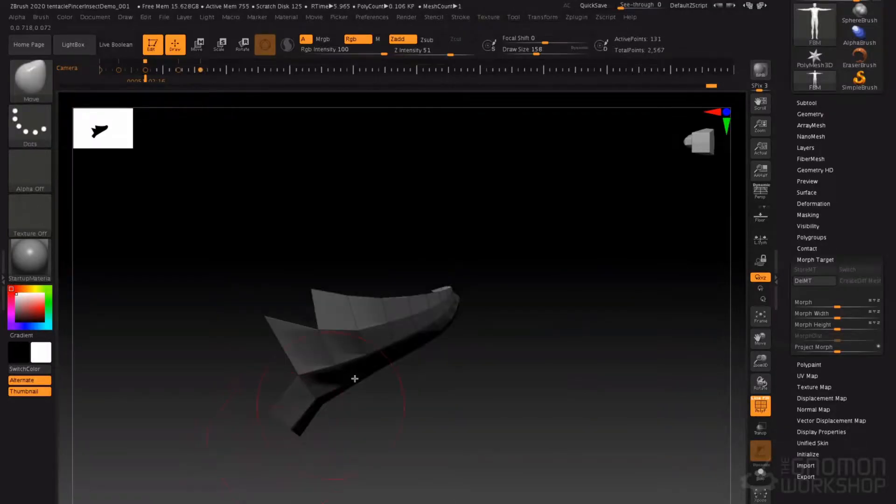
Refine the visible region by hiding and inverting polygons until only the lower lip, chin and jaw remain.
{"action": "left_click_drag", "start_coordinate": [525, 270], "coordinate": [495, 291], "text": "ctrl+shift"}
{"action": "left_click_drag", "start_coordinate": [348, 314], "coordinate": [282, 378], "text": "ctrl+shift"}
{"action": "mouse_move", "coordinate": [575, 288]}
{"action": "left_mouse_down"}
{"action": "mouse_move", "coordinate": [532, 284]}
{"action": "mouse_move", "coordinate": [588, 287]}
{"action": "left_mouse_up"}
{"action": "mouse_move", "coordinate": [288, 330]}
{"action": "left_mouse_down", "text": "ctrl+shift"}
{"action": "mouse_move", "coordinate": [507, 286]}
{"action": "mouse_move", "coordinate": [456, 290]}
{"action": "mouse_move", "coordinate": [468, 299]}
{"action": "left_mouse_up", "text": "ctrl+shift"}
{"action": "left_click_drag", "start_coordinate": [416, 320], "coordinate": [479, 279], "text": "ctrl+shift"}
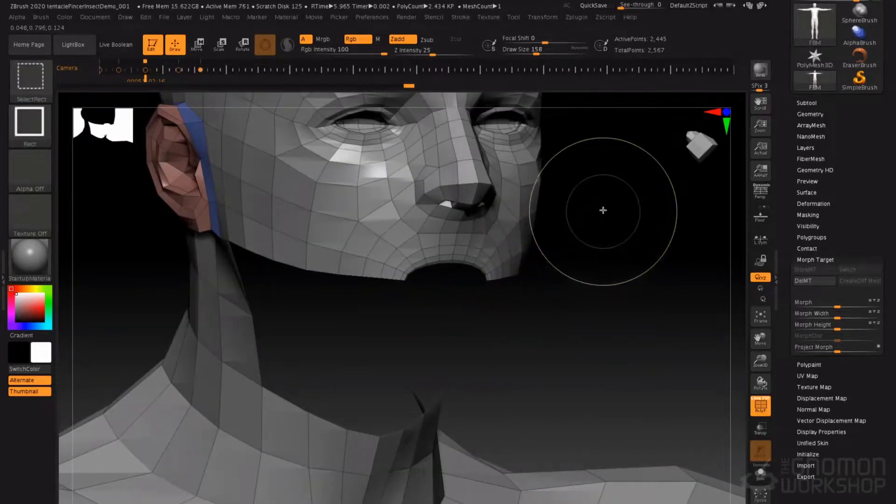
{"action": "left_click", "coordinate": [602, 316], "text": "ctrl+shift"}
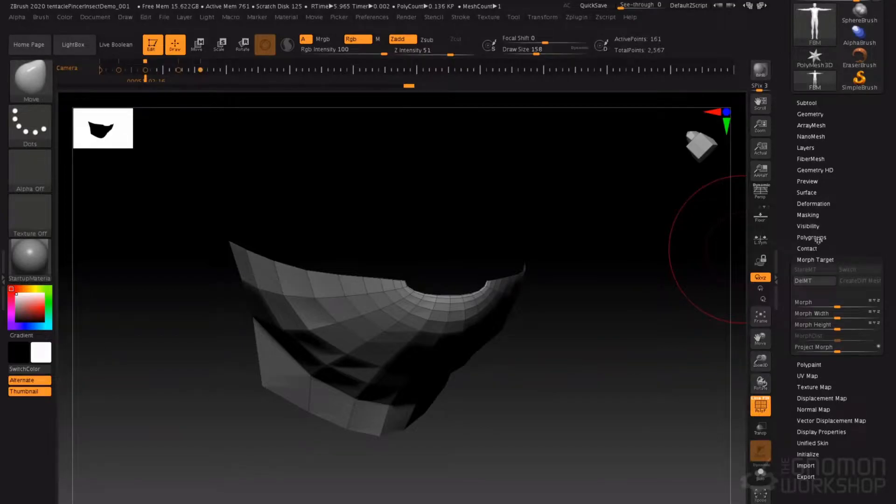
Assign the visible lower lip, chin and jaw polygons to their own polygroup and show the whole body again.
{"action": "left_click", "coordinate": [811, 237]}
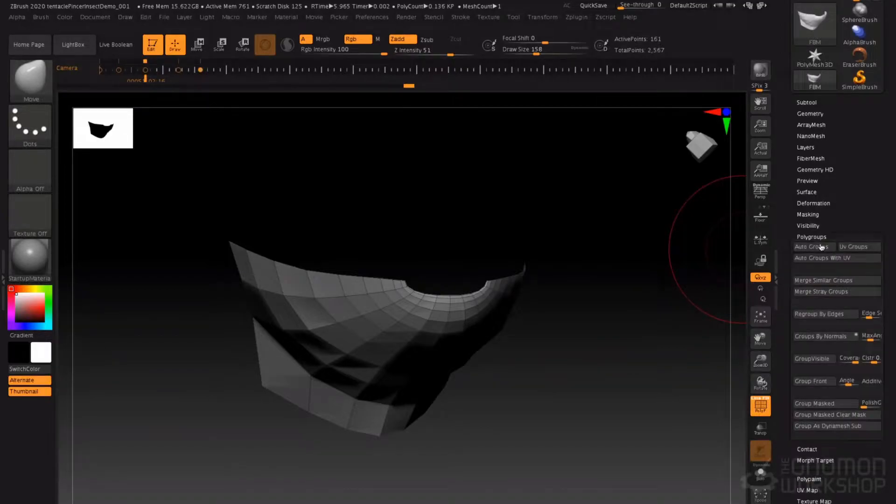
{"action": "left_click", "coordinate": [818, 361]}
{"action": "left_click", "coordinate": [660, 326], "text": "ctrl+shift"}
{"action": "left_click_drag", "start_coordinate": [500, 311], "coordinate": [465, 306]}
{"action": "left_click", "coordinate": [460, 300], "text": "ctrl+shift"}
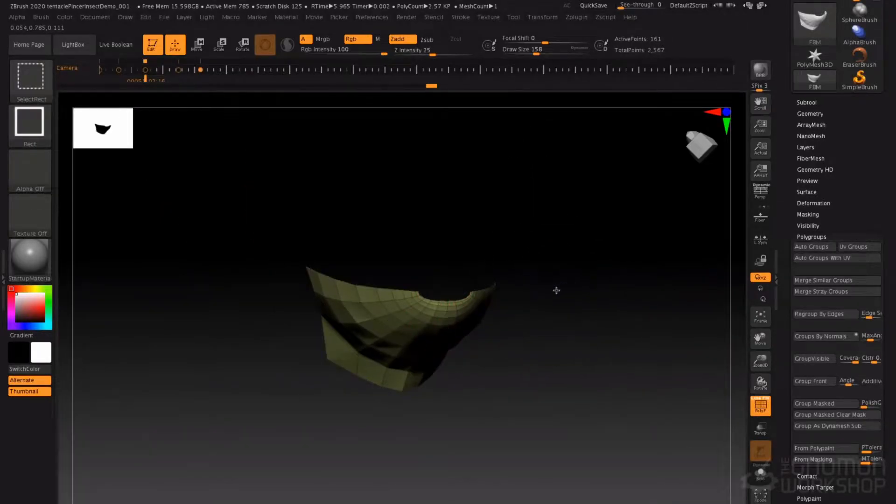
{"action": "left_click", "coordinate": [555, 289], "text": "ctrl+shift"}
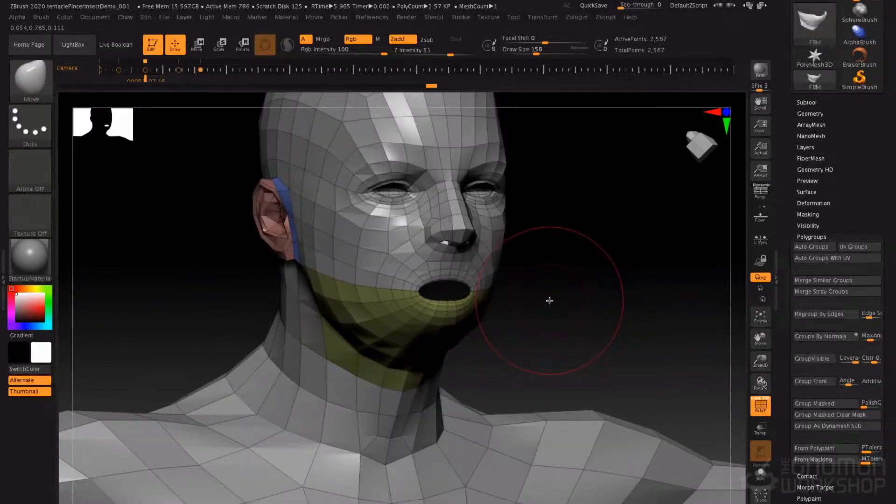
Switch the head to its stored morph target shape.
{"action": "left_click", "coordinate": [819, 239]}
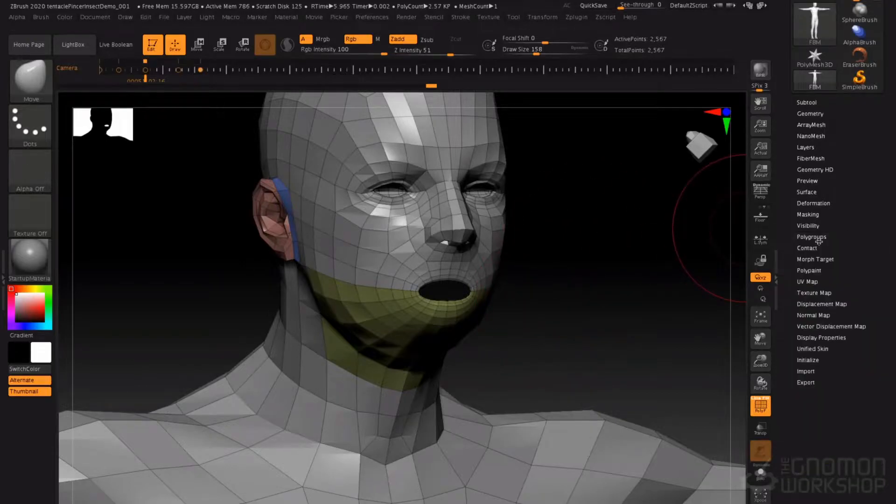
{"action": "left_click", "coordinate": [826, 259]}
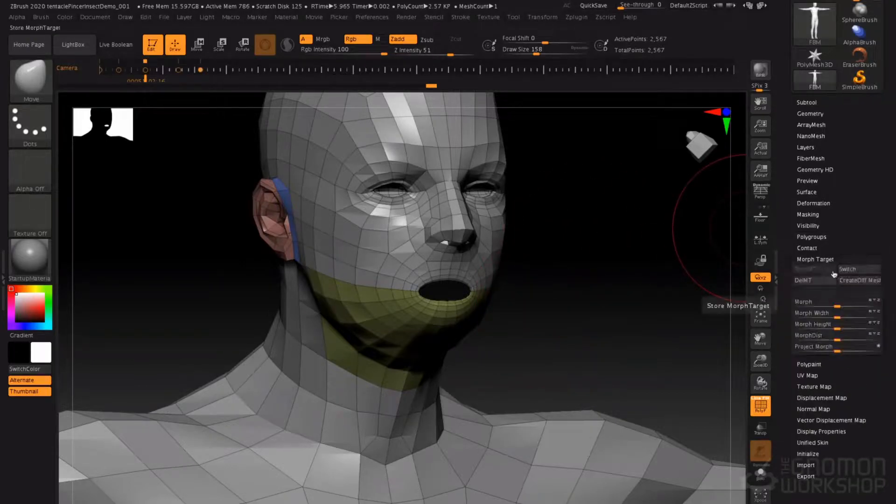
{"action": "left_click", "coordinate": [858, 269]}
{"action": "left_click_drag", "start_coordinate": [533, 278], "coordinate": [506, 288]}
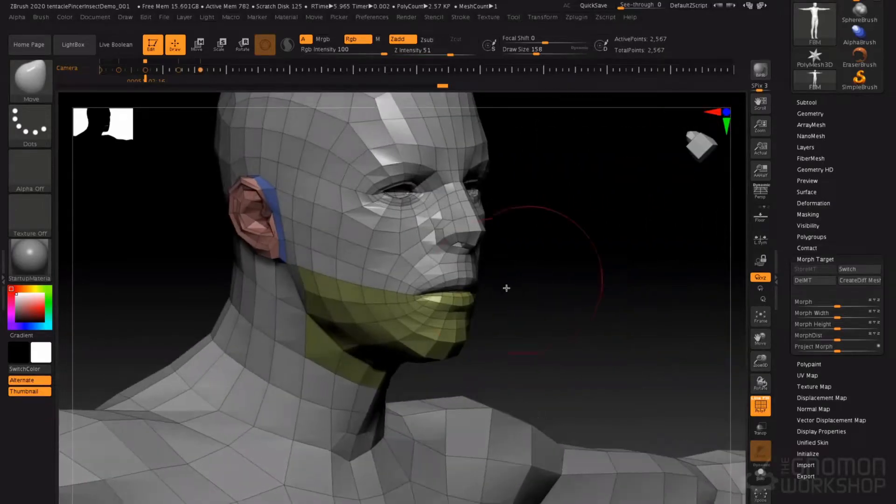
Isolate the lower jaw polygroup, mask it, then show the full mesh and invert the mask so only the jaw is free.
{"action": "left_click", "coordinate": [467, 336], "text": "ctrl+shift"}
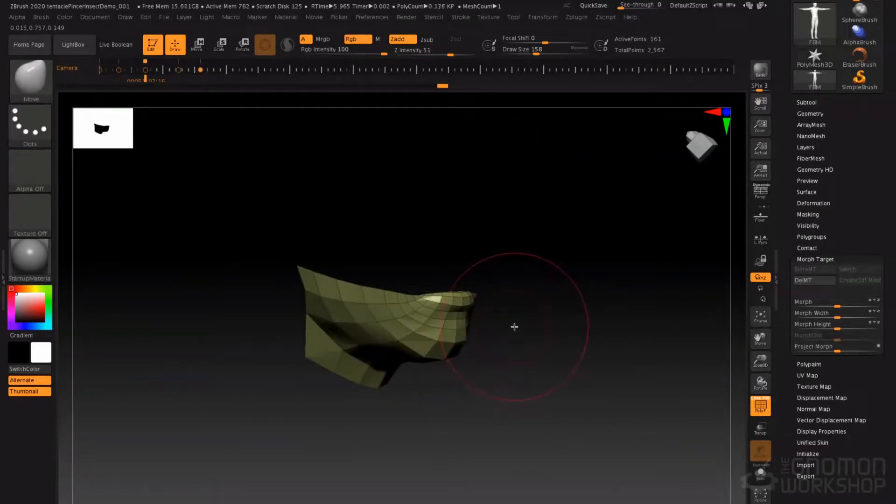
{"action": "left_click", "coordinate": [558, 318], "text": "ctrl"}
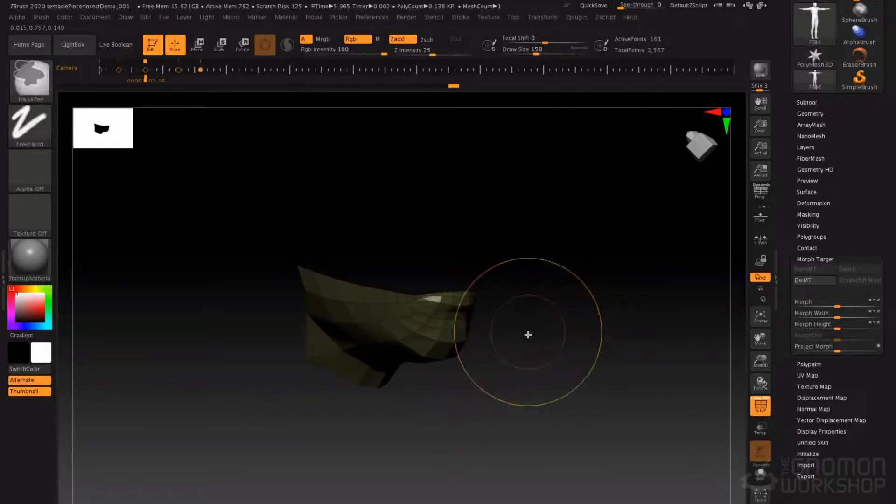
{"action": "left_click", "coordinate": [528, 330], "text": "ctrl+shift"}
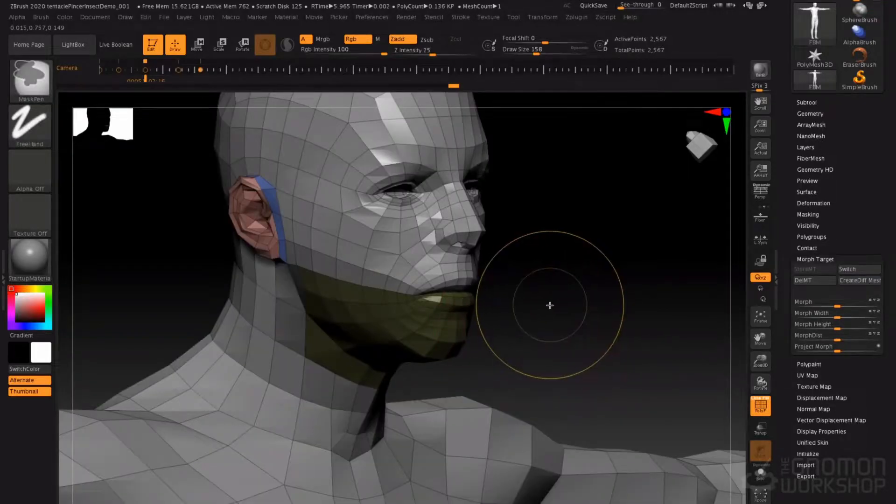
{"action": "left_click", "coordinate": [550, 305], "text": "ctrl"}
{"action": "mouse_move", "coordinate": [451, 250]}
{"action": "right_mouse_down"}
{"action": "mouse_move", "coordinate": [470, 251]}
{"action": "mouse_move", "coordinate": [460, 245]}
{"action": "right_mouse_up"}
Try to rotate the unmasked lower jaw with a transpose line instead of the gizmo, and undo it.
{"action": "key", "text": "r"}
{"action": "left_click", "coordinate": [265, 46]}
{"action": "mouse_move", "coordinate": [308, 256]}
{"action": "left_mouse_down"}
{"action": "mouse_move", "coordinate": [378, 291]}
{"action": "mouse_move", "coordinate": [556, 410]}
{"action": "mouse_move", "coordinate": [542, 426]}
{"action": "left_mouse_up"}
{"action": "key", "text": "ctrl+z"}
{"action": "right_click_drag", "start_coordinate": [558, 307], "coordinate": [476, 306]}
Try opening the mouth with the Move brush at draw size 90, inverting the jaw mask, and undo the deformation.
{"action": "key", "text": "q"}
{"action": "key", "text": "space"}
{"action": "mouse_move", "coordinate": [423, 305]}
{"action": "left_mouse_down"}
{"action": "mouse_move", "coordinate": [429, 309]}
{"action": "mouse_move", "coordinate": [431, 303]}
{"action": "mouse_move", "coordinate": [419, 302]}
{"action": "left_mouse_up"}
{"action": "key", "text": "space"}
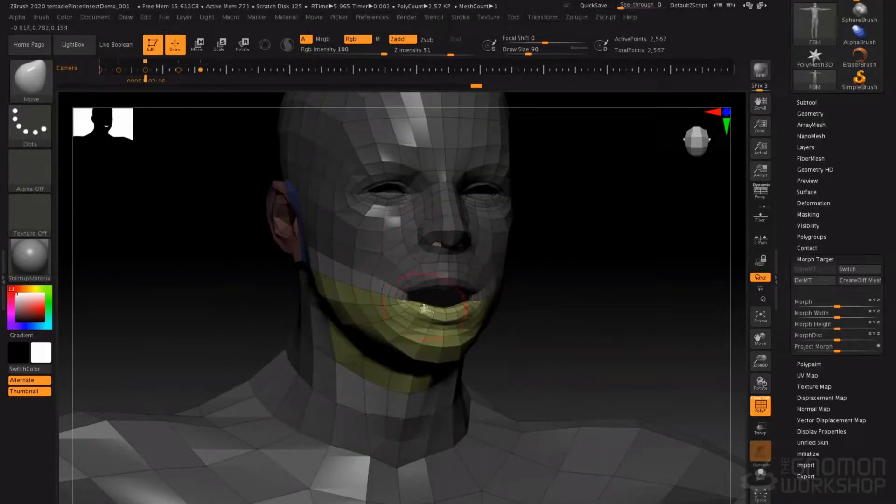
{"action": "left_click", "coordinate": [558, 270], "text": "ctrl"}
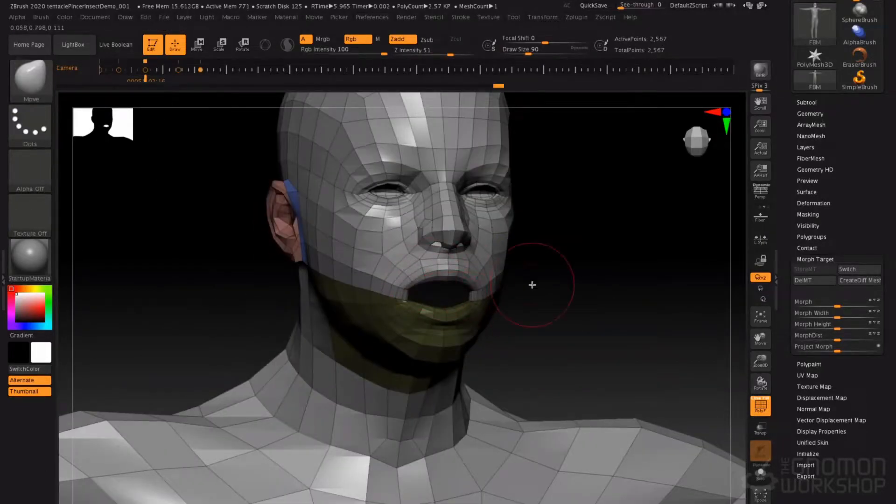
{"action": "mouse_move", "coordinate": [536, 281]}
{"action": "left_mouse_down"}
{"action": "mouse_move", "coordinate": [467, 286]}
{"action": "mouse_move", "coordinate": [493, 294]}
{"action": "left_mouse_up"}
{"action": "key", "text": "ctrl+i"}
{"action": "key", "text": "ctrl+z"}
{"action": "key", "text": "ctrl+z"}
{"action": "key", "text": "ctrl+z"}
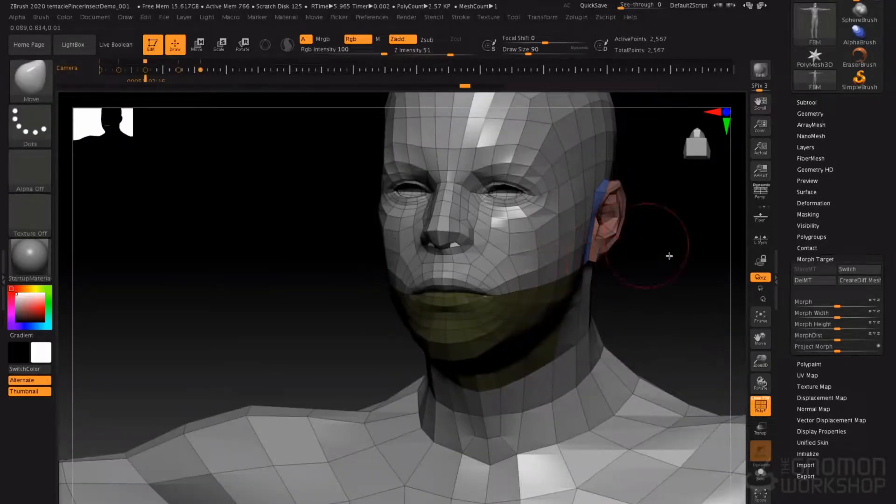
Try isolating the head and chest and inverting the visibility, then bring back the whole body.
{"action": "left_click_drag", "start_coordinate": [626, 251], "coordinate": [583, 242]}
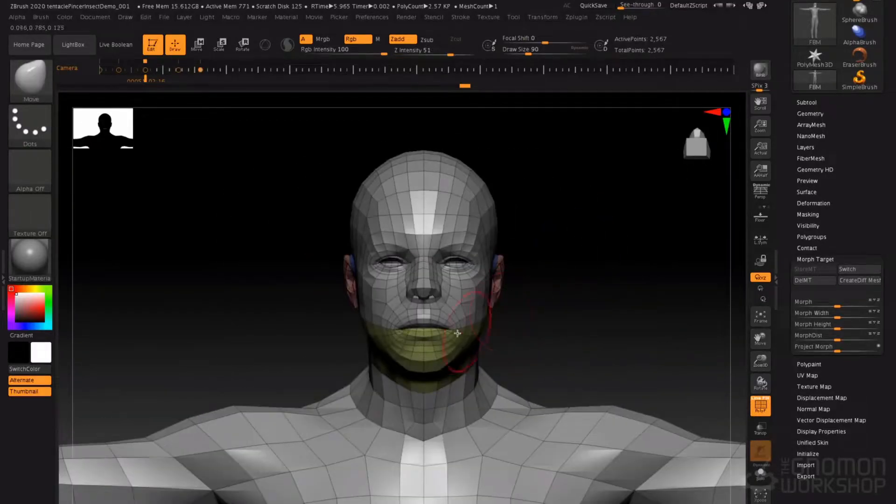
{"action": "left_click_drag", "start_coordinate": [518, 276], "coordinate": [566, 237]}
{"action": "left_click_drag", "start_coordinate": [574, 282], "coordinate": [553, 222], "text": "alt"}
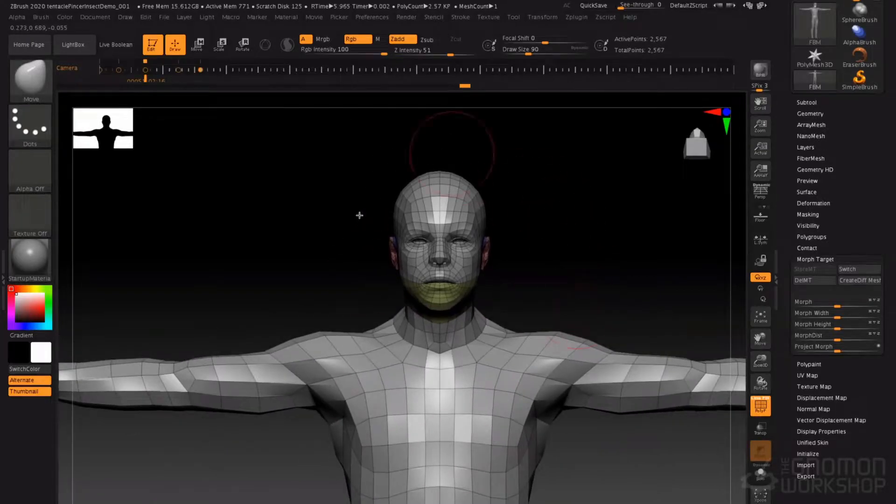
{"action": "left_click_drag", "start_coordinate": [555, 361], "coordinate": [564, 280], "text": "alt"}
{"action": "left_click_drag", "start_coordinate": [497, 187], "coordinate": [605, 287], "text": "alt"}
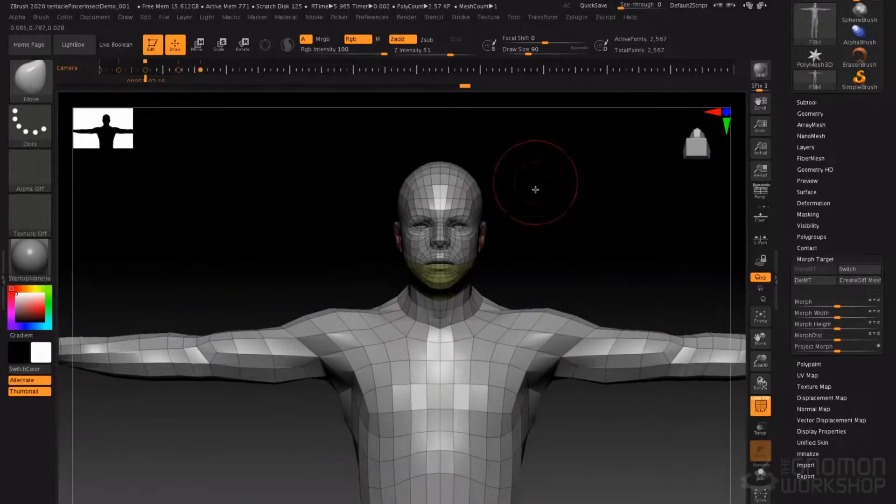
{"action": "left_click_drag", "start_coordinate": [535, 189], "coordinate": [528, 220], "text": "alt"}
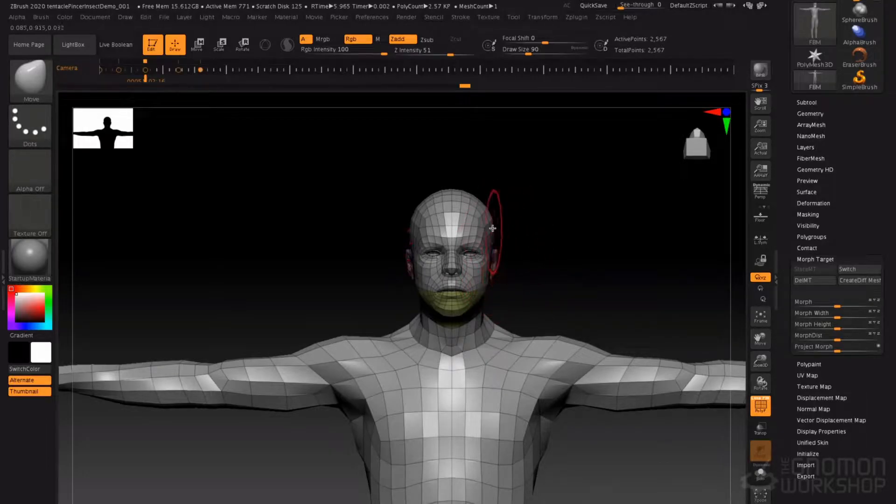
{"action": "mouse_move", "coordinate": [312, 136]}
{"action": "left_mouse_down", "text": "ctrl+shift"}
{"action": "mouse_move", "coordinate": [412, 316]}
{"action": "mouse_move", "coordinate": [594, 483]}
{"action": "mouse_move", "coordinate": [598, 502]}
{"action": "left_mouse_up", "text": "ctrl+shift"}
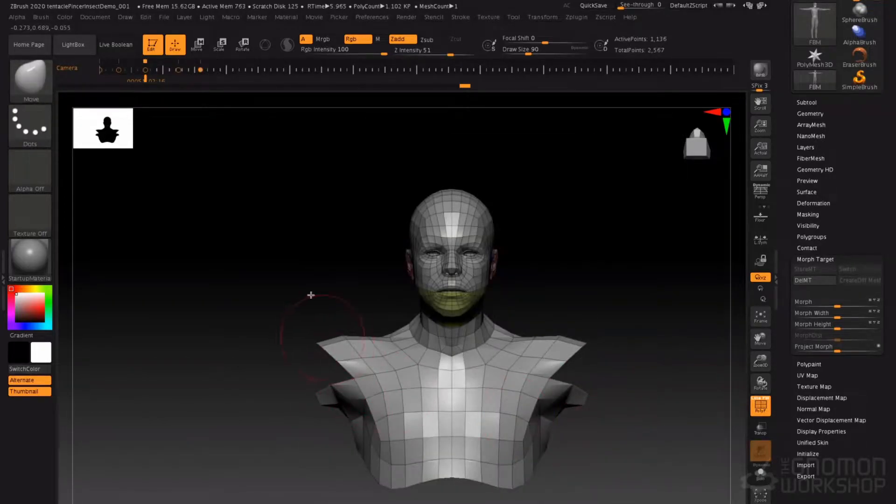
{"action": "left_click_drag", "start_coordinate": [288, 227], "coordinate": [317, 271], "text": "ctrl+shift"}
{"action": "left_click_drag", "start_coordinate": [414, 299], "coordinate": [290, 443], "text": "ctrl+shift"}
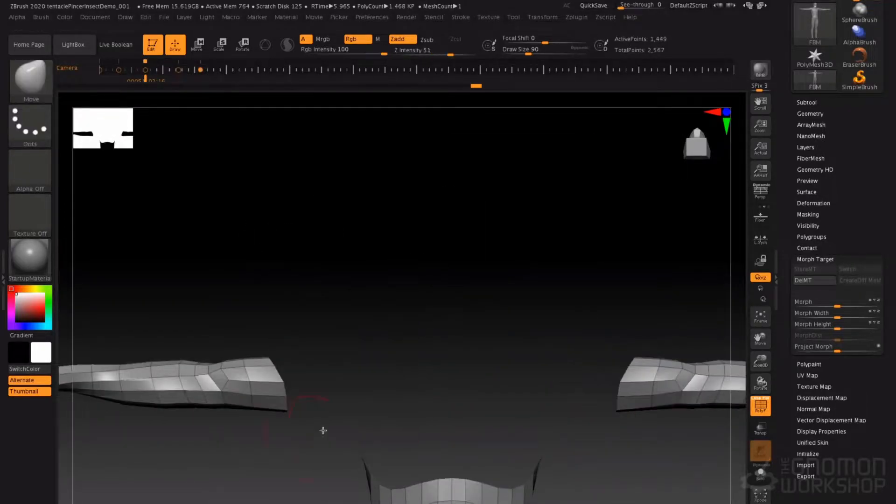
{"action": "left_click", "coordinate": [410, 297], "text": "ctrl+shift"}
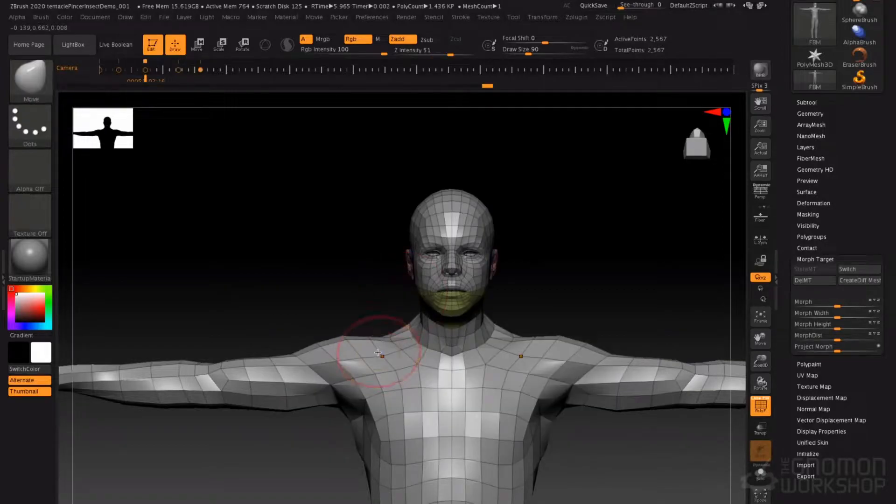
{"action": "left_click", "coordinate": [380, 347], "text": "ctrl+alt+shift"}
{"action": "left_click", "coordinate": [340, 300], "text": "ctrl+shift"}
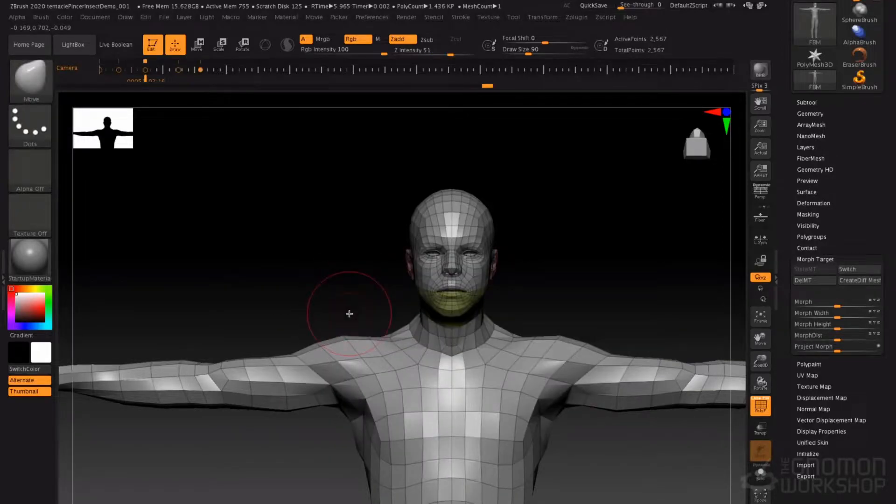
Isolate the head, upper torso and upper arms, and delete the hidden geometry.
{"action": "left_click_drag", "start_coordinate": [350, 317], "coordinate": [326, 293], "text": "ctrl+shift"}
{"action": "left_click_drag", "start_coordinate": [287, 256], "coordinate": [344, 315], "text": "ctrl+shift"}
{"action": "left_click_drag", "start_coordinate": [361, 356], "coordinate": [396, 380]}
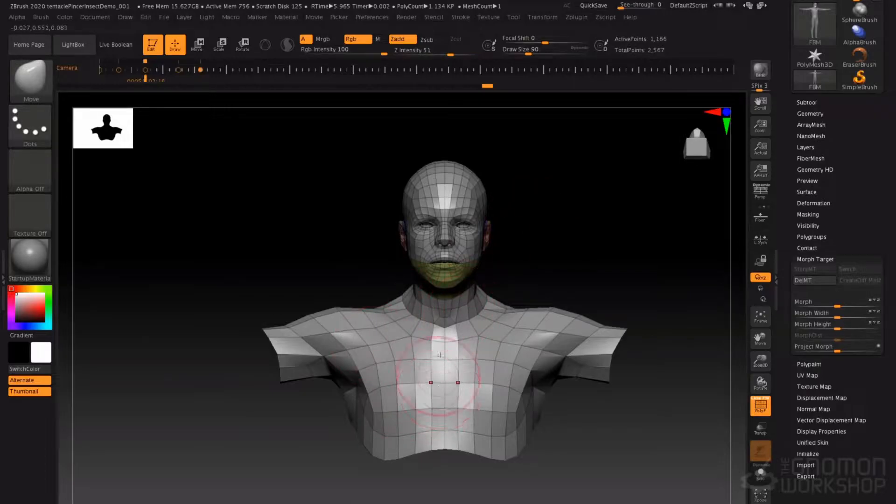
{"action": "left_click", "coordinate": [821, 114]}
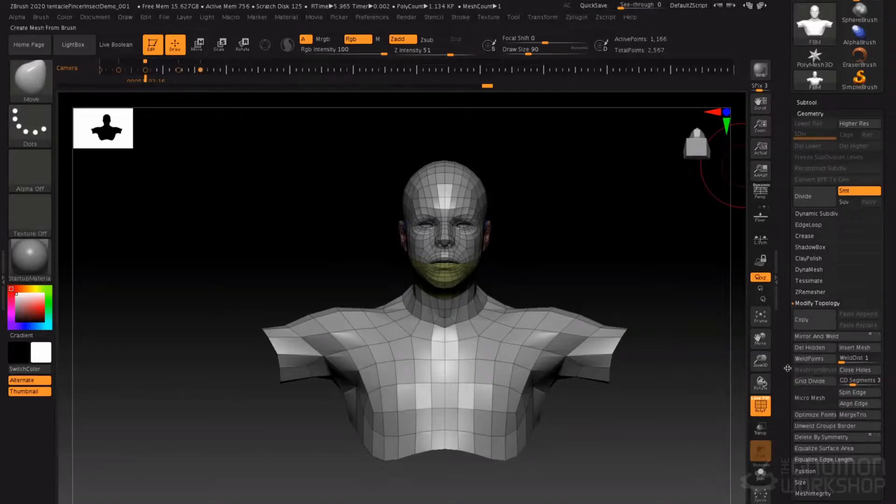
{"action": "left_click", "coordinate": [823, 416]}
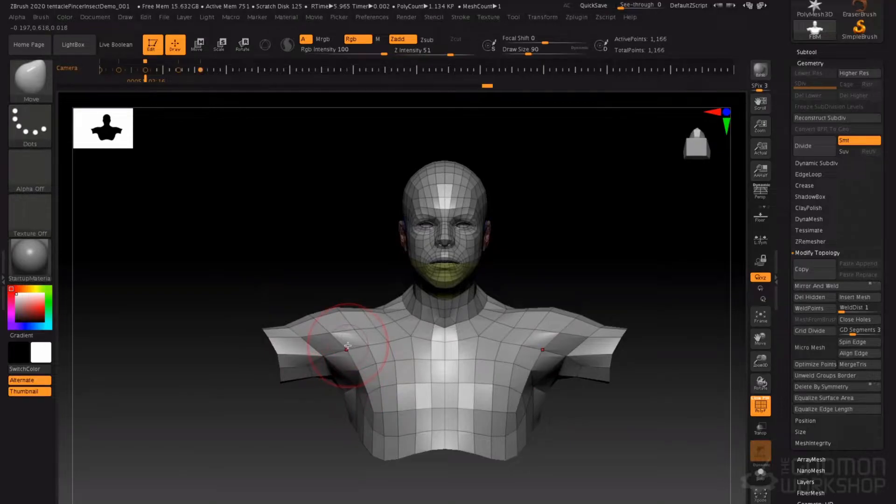
Turn off the gizmo in Move mode and draw a topological mask from the neck base out toward the shoulder.
{"action": "key", "text": "w"}
{"action": "left_click", "coordinate": [268, 49]}
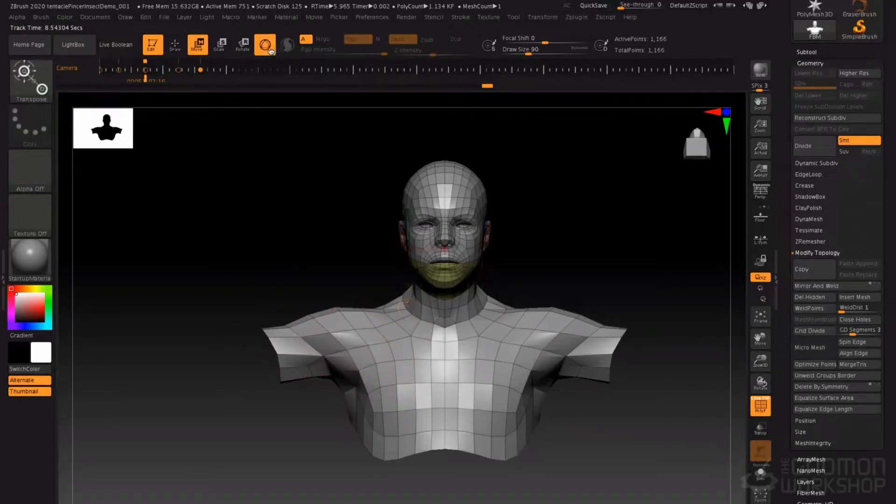
{"action": "left_click", "coordinate": [266, 45]}
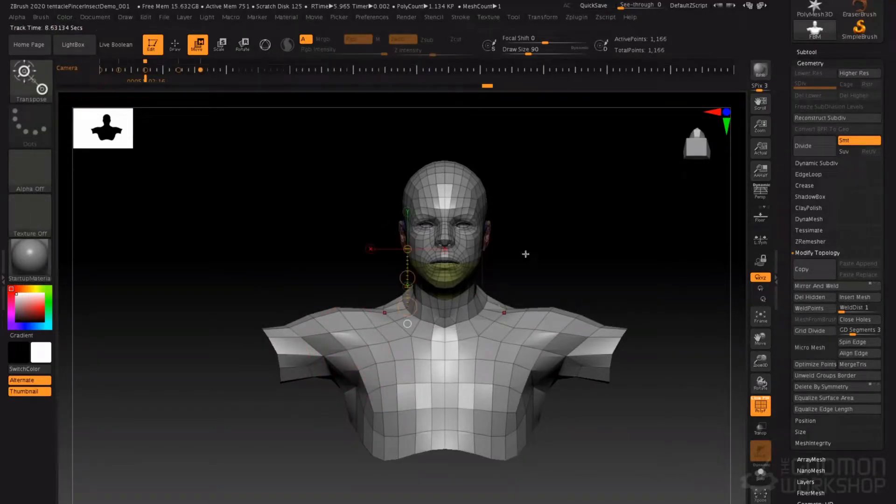
{"action": "left_click_drag", "start_coordinate": [525, 253], "coordinate": [539, 213]}
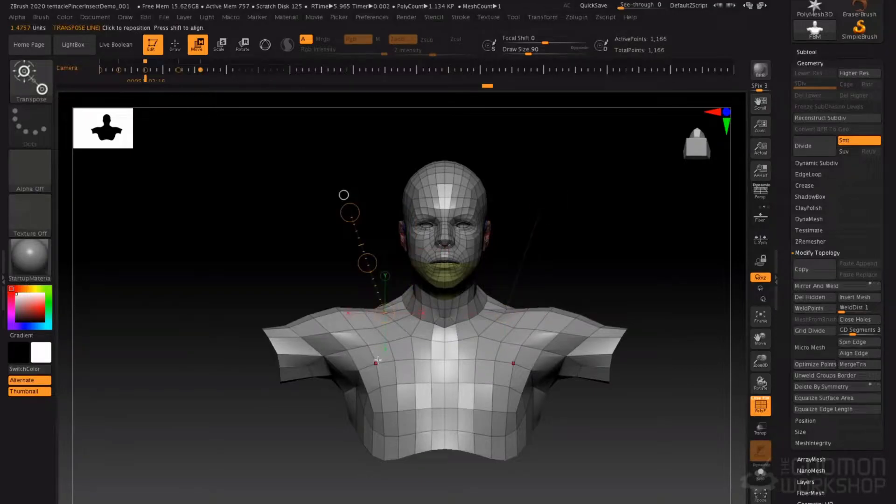
{"action": "left_click_drag", "start_coordinate": [400, 333], "coordinate": [320, 330], "text": "ctrl"}
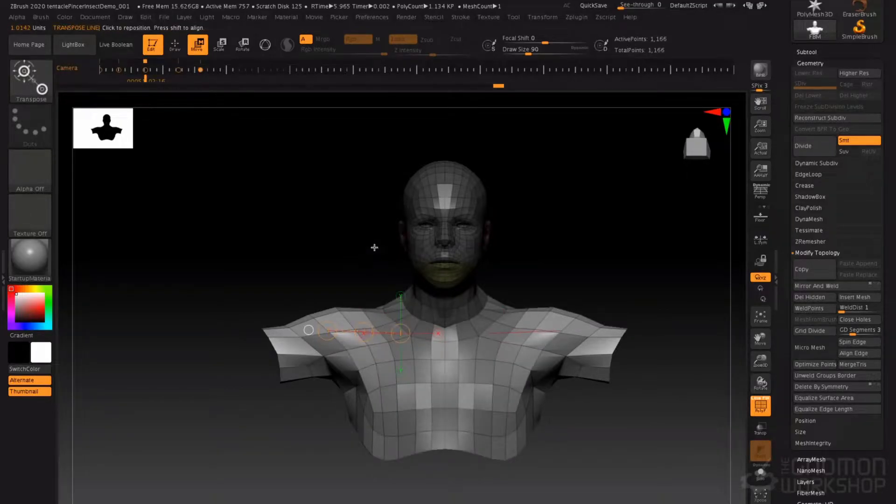
Extend the mask over the front and back of the torso, leaving the shoulders and upper arms free.
{"action": "mouse_move", "coordinate": [352, 201]}
{"action": "left_mouse_down", "text": "ctrl"}
{"action": "mouse_move", "coordinate": [410, 485]}
{"action": "mouse_move", "coordinate": [513, 503]}
{"action": "mouse_move", "coordinate": [496, 503]}
{"action": "left_mouse_up", "text": "ctrl"}
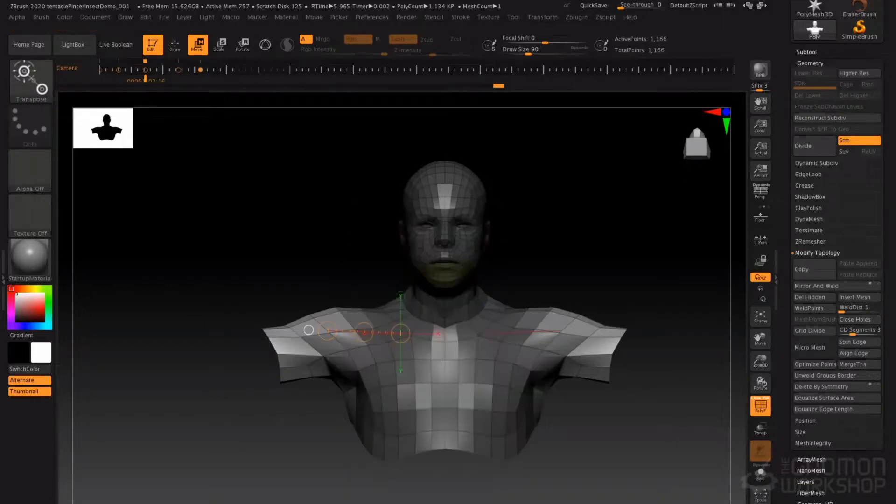
{"action": "left_click_drag", "start_coordinate": [301, 245], "coordinate": [400, 269]}
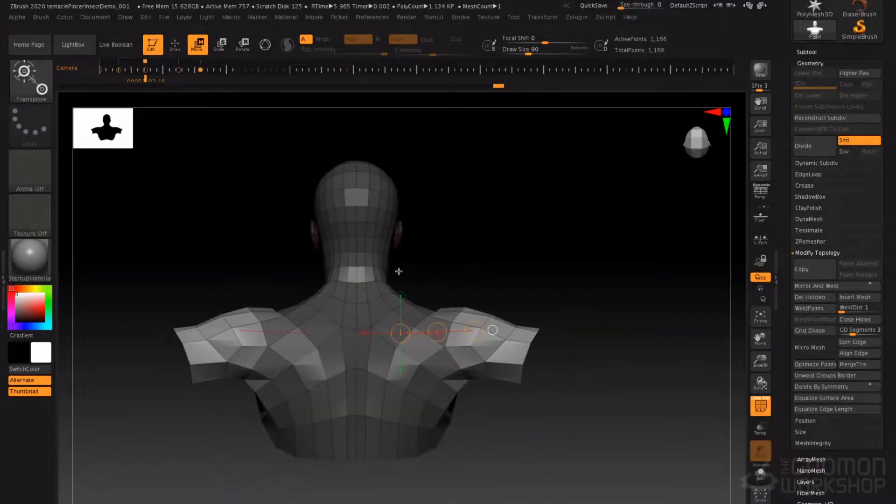
{"action": "left_click_drag", "start_coordinate": [352, 501], "coordinate": [487, 387], "text": "ctrl"}
{"action": "left_click_drag", "start_coordinate": [508, 309], "coordinate": [425, 337]}
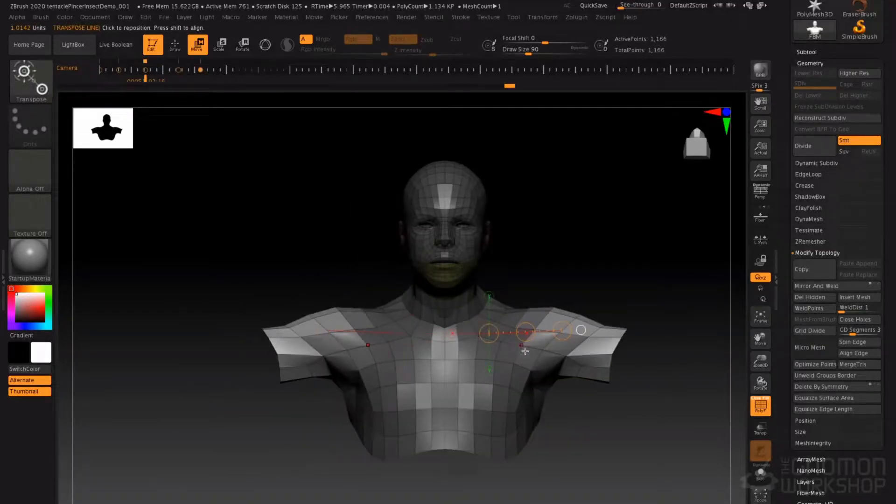
Place a transpose line from the top of the shoulder past the arm and rotate both upper arms downward.
{"action": "left_click_drag", "start_coordinate": [526, 311], "coordinate": [682, 377]}
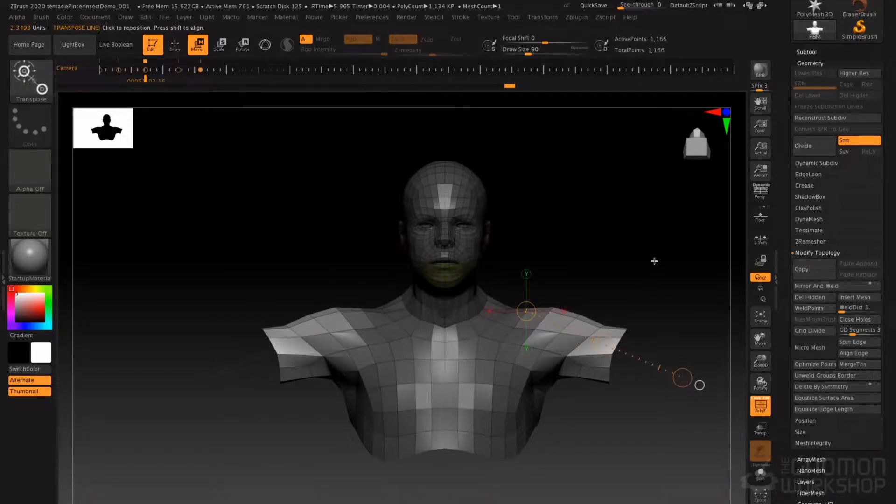
{"action": "left_click_drag", "start_coordinate": [642, 257], "coordinate": [576, 238], "text": "alt"}
{"action": "left_click", "coordinate": [244, 46]}
{"action": "left_click_drag", "start_coordinate": [598, 291], "coordinate": [570, 282], "text": "alt"}
{"action": "left_click_drag", "start_coordinate": [430, 280], "coordinate": [601, 344]}
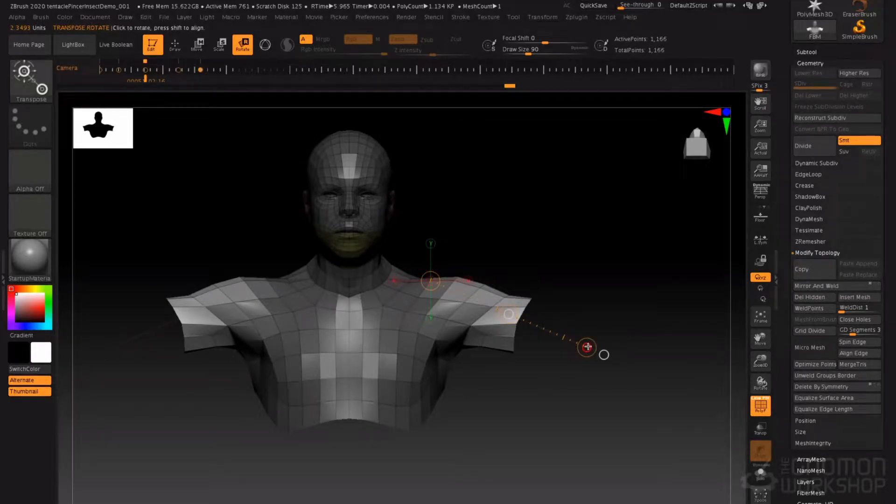
{"action": "left_click_drag", "start_coordinate": [587, 346], "coordinate": [467, 346]}
Draw a vertical transpose line through the shoulder in side view and move the unmasked shoulders and arms with it.
{"action": "mouse_move", "coordinate": [448, 292]}
{"action": "left_mouse_down"}
{"action": "mouse_move", "coordinate": [455, 477]}
{"action": "mouse_move", "coordinate": [488, 479]}
{"action": "left_mouse_up"}
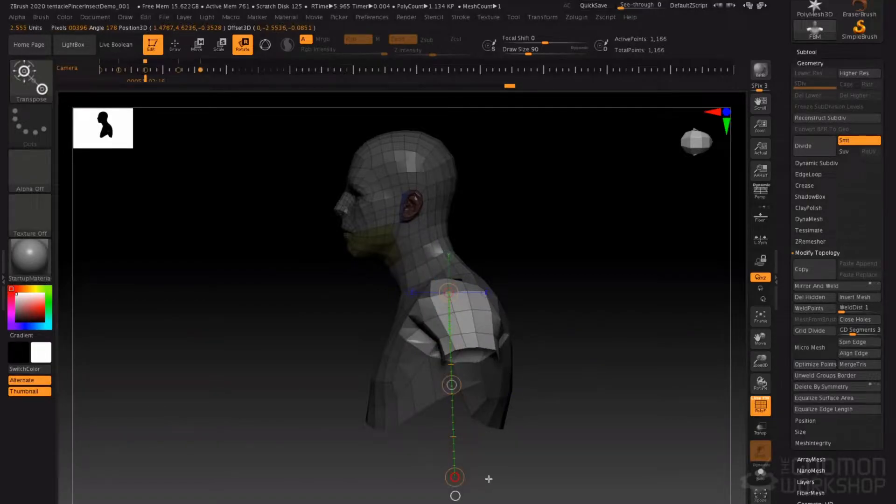
{"action": "key", "text": "w"}
{"action": "left_click_drag", "start_coordinate": [451, 384], "coordinate": [452, 387]}
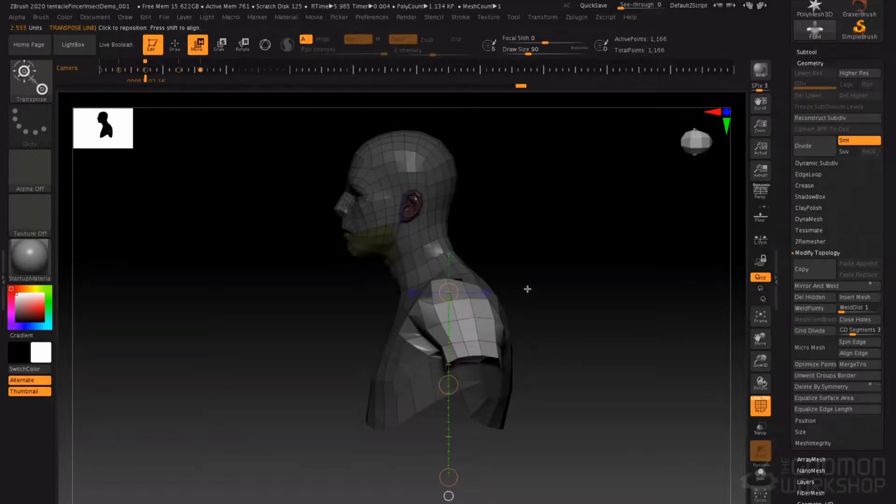
{"action": "left_click_drag", "start_coordinate": [527, 288], "coordinate": [493, 352], "text": "shift"}
{"action": "left_click_drag", "start_coordinate": [449, 385], "coordinate": [483, 362]}
Clear the mask and set the Move brush's draw size to 149 for adjusting the shoulders.
{"action": "key", "text": "q"}
{"action": "left_click_drag", "start_coordinate": [568, 234], "coordinate": [578, 278], "text": "ctrl"}
{"action": "key", "text": "space"}
{"action": "left_click", "coordinate": [431, 277]}
{"action": "key", "text": "space"}
{"action": "left_click", "coordinate": [427, 284]}
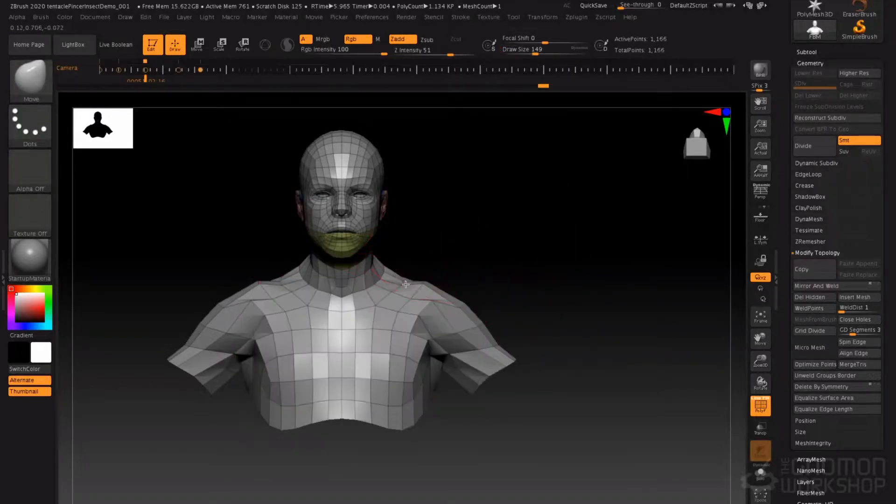
Smooth the tops of the shoulders using a draw size of 94 and a Smooth brush Z intensity of 10.
{"action": "key", "text": "space"}
{"action": "left_click", "coordinate": [432, 295]}
{"action": "left_click", "coordinate": [418, 48], "text": "shift"}
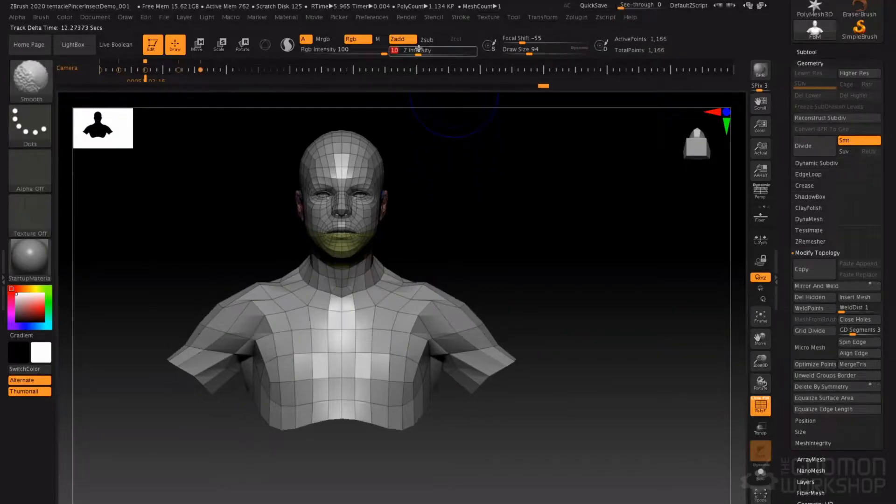
{"action": "left_click_drag", "start_coordinate": [425, 288], "coordinate": [452, 300]}
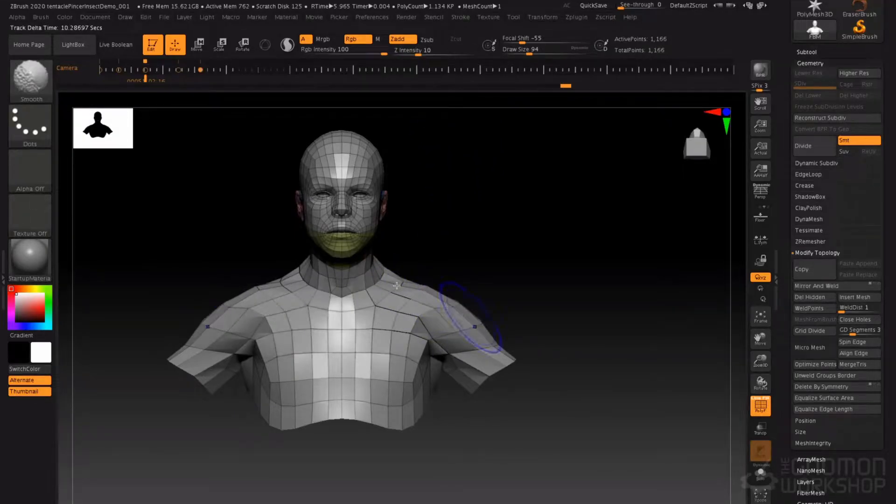
{"action": "left_click_drag", "start_coordinate": [214, 374], "coordinate": [210, 391], "text": "shift"}
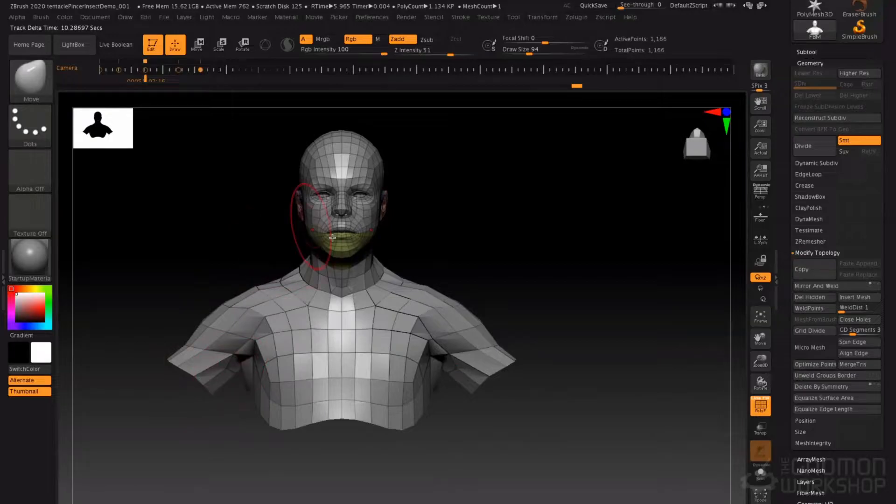
Mask everything except the shoulders and upper arms, and place a transpose rotation line upward from the shoulder.
{"action": "left_click_drag", "start_coordinate": [204, 354], "coordinate": [204, 340], "text": "ctrl"}
{"action": "left_click_drag", "start_coordinate": [234, 275], "coordinate": [240, 254], "text": "ctrl"}
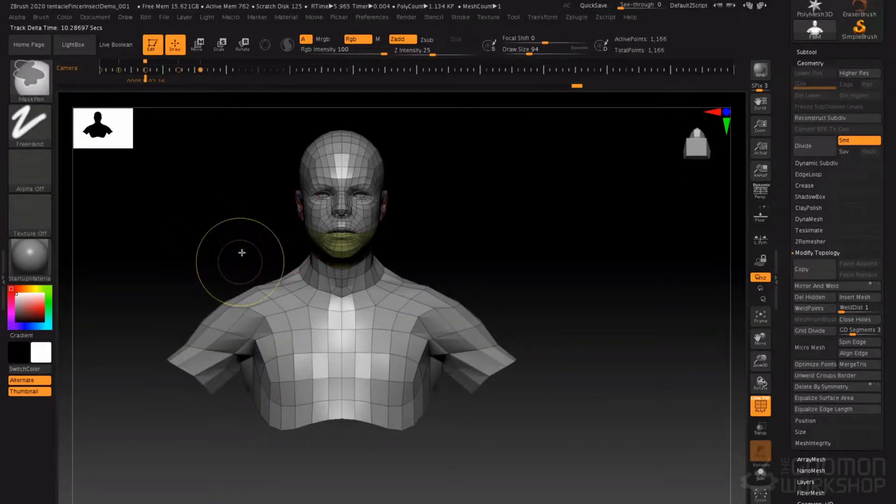
{"action": "left_click", "coordinate": [201, 237], "text": "ctrl"}
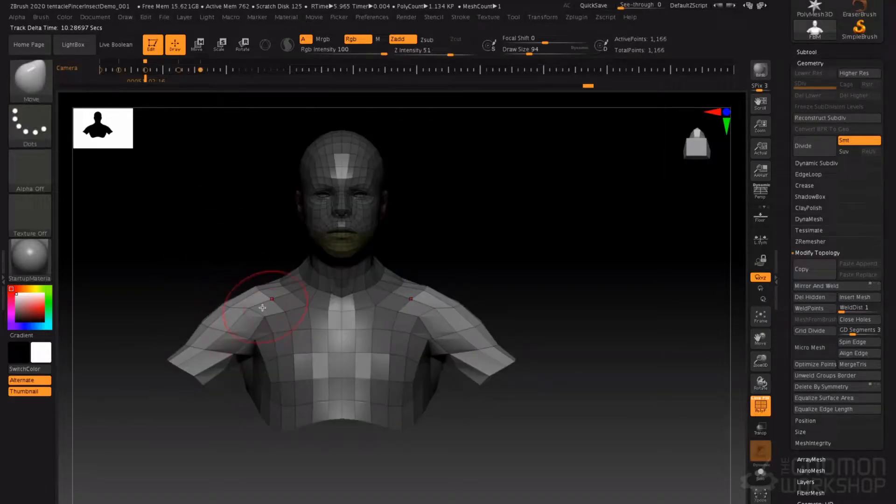
{"action": "key", "text": "r"}
{"action": "left_click_drag", "start_coordinate": [253, 303], "coordinate": [258, 210]}
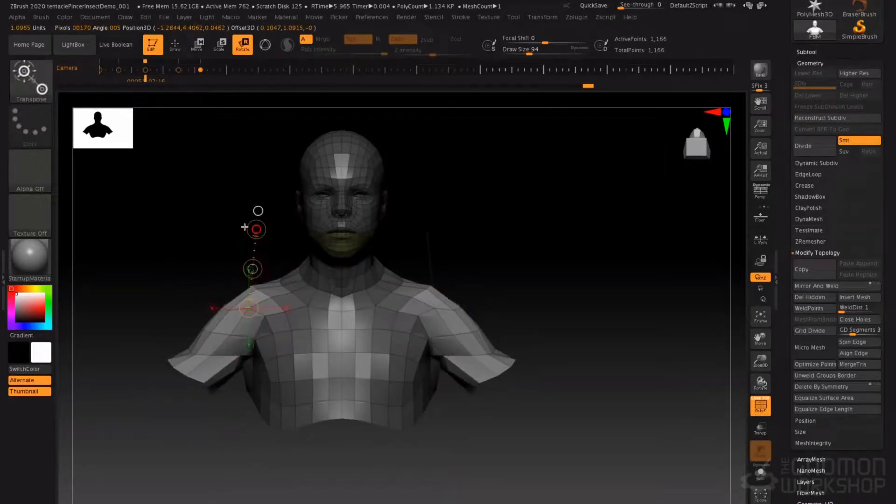
{"action": "key", "text": "ctrl"}
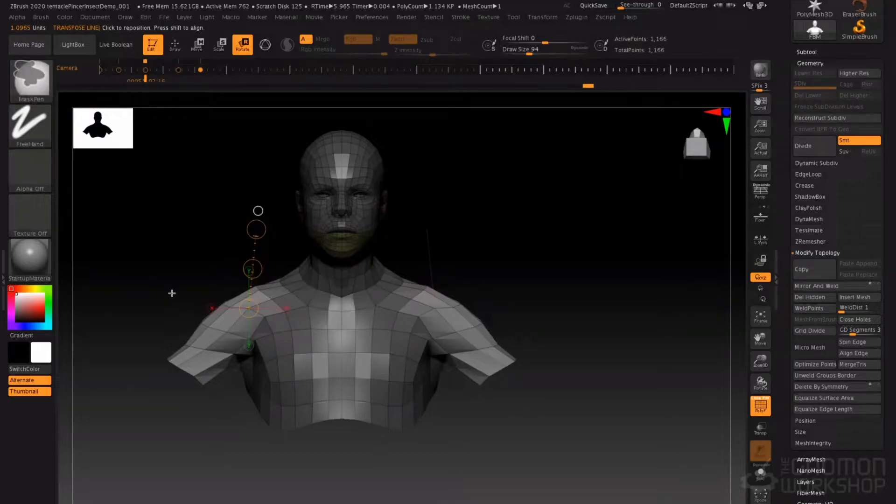
{"action": "left_click_drag", "start_coordinate": [133, 258], "coordinate": [232, 438], "text": "ctrl"}
{"action": "left_click_drag", "start_coordinate": [231, 444], "coordinate": [231, 445], "text": "ctrl"}
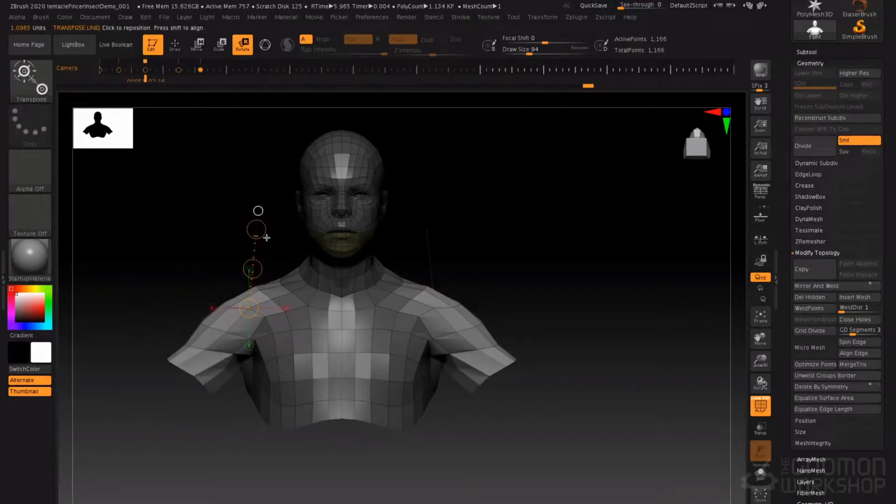
Rotate both upper arms further down with the transpose line, then clear the mask.
{"action": "left_click_drag", "start_coordinate": [256, 229], "coordinate": [233, 216]}
{"action": "left_click_drag", "start_coordinate": [270, 188], "coordinate": [281, 301]}
{"action": "key", "text": "w"}
{"action": "left_click_drag", "start_coordinate": [244, 269], "coordinate": [245, 269]}
{"action": "left_click_drag", "start_coordinate": [315, 226], "coordinate": [376, 218]}
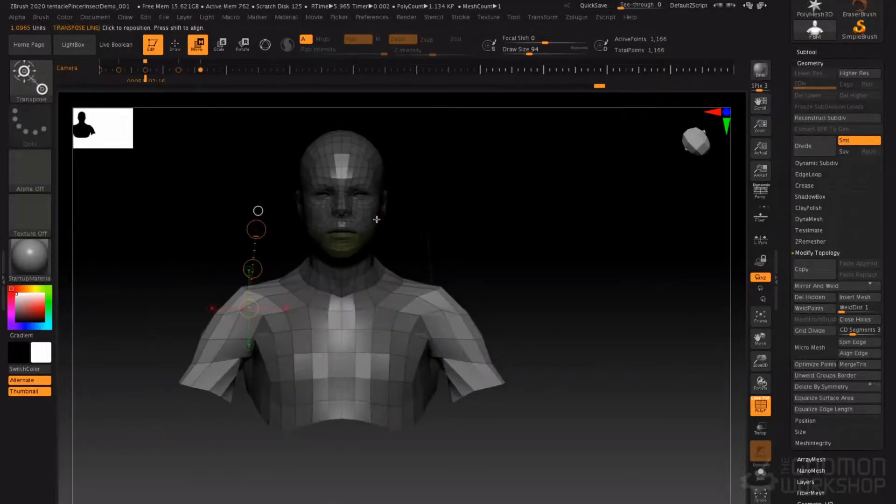
{"action": "key", "text": "q"}
{"action": "mouse_move", "coordinate": [487, 196]}
{"action": "left_mouse_down", "text": "ctrl"}
{"action": "mouse_move", "coordinate": [480, 224]}
{"action": "mouse_move", "coordinate": [501, 192]}
{"action": "mouse_move", "coordinate": [500, 202]}
{"action": "mouse_move", "coordinate": [522, 202]}
{"action": "mouse_move", "coordinate": [464, 219]}
{"action": "left_mouse_up", "text": "ctrl"}
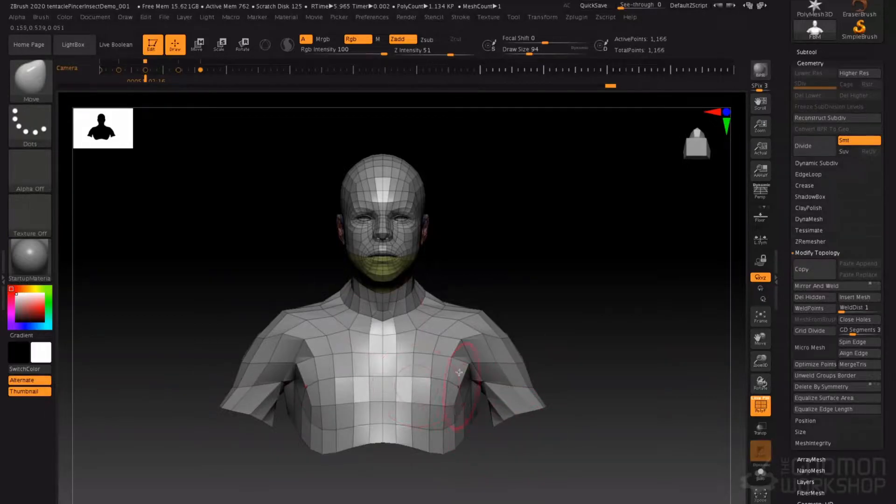
Save the bust as a tool file named ImportMeshDemo_001.
{"action": "left_click_drag", "start_coordinate": [485, 176], "coordinate": [570, 190], "text": "alt"}
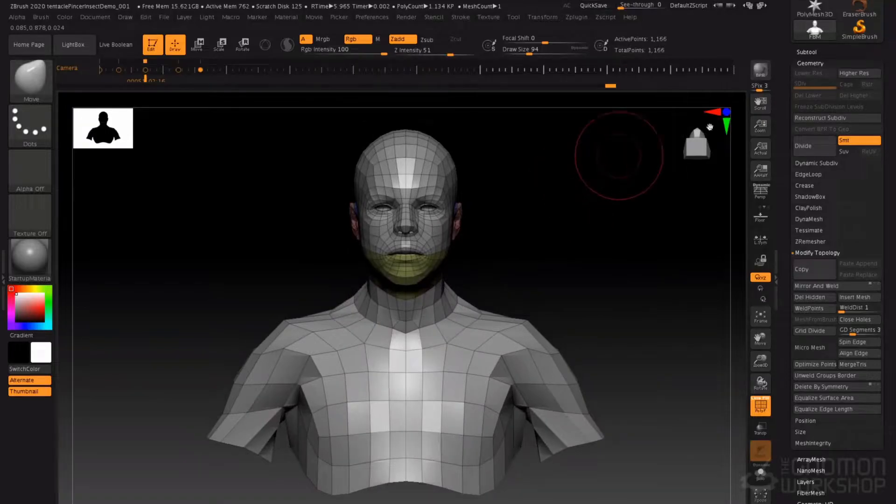
{"action": "left_click_drag", "start_coordinate": [888, 57], "coordinate": [887, 200]}
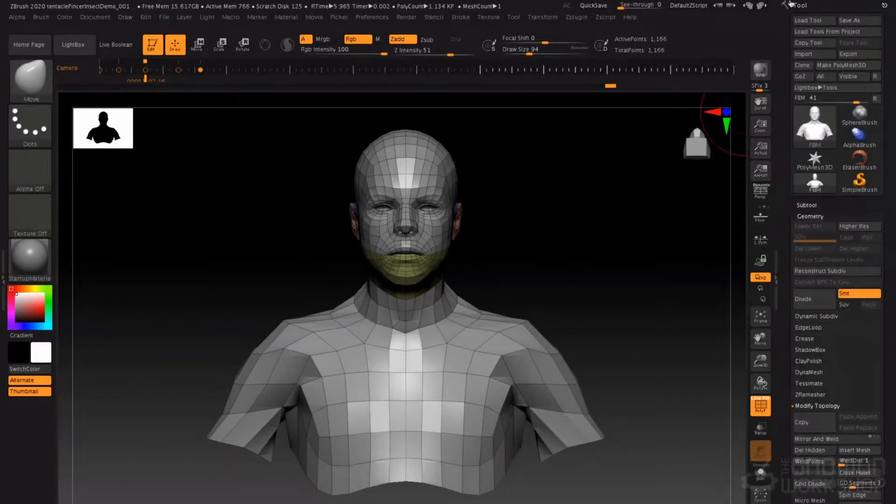
{"action": "left_click", "coordinate": [859, 20]}
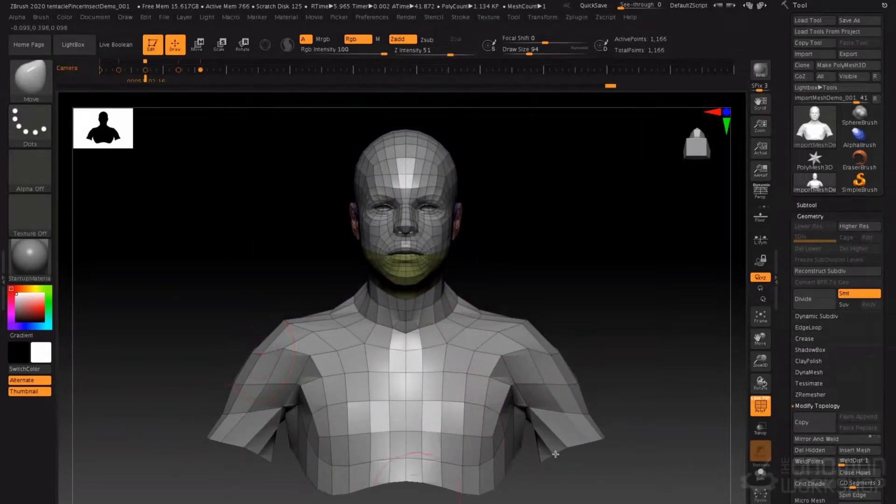
Examine the adjusted shoulders, neck and head of the bust from the front and the side.
{"action": "left_click_drag", "start_coordinate": [571, 374], "coordinate": [517, 366], "text": "alt"}
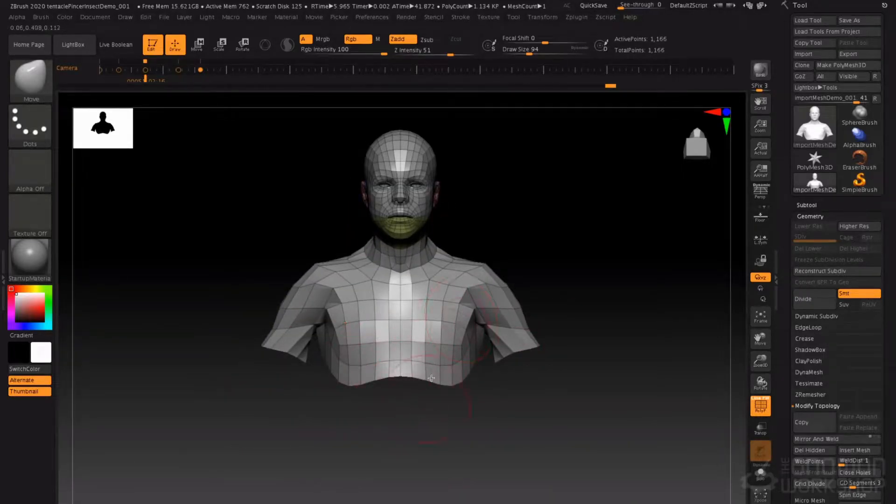
{"action": "left_click_drag", "start_coordinate": [428, 300], "coordinate": [436, 324], "text": "alt"}
{"action": "left_click_drag", "start_coordinate": [565, 254], "coordinate": [476, 215]}
{"action": "left_click_drag", "start_coordinate": [477, 275], "coordinate": [481, 243], "text": "alt"}
{"action": "left_click_drag", "start_coordinate": [494, 191], "coordinate": [515, 249], "text": "alt"}
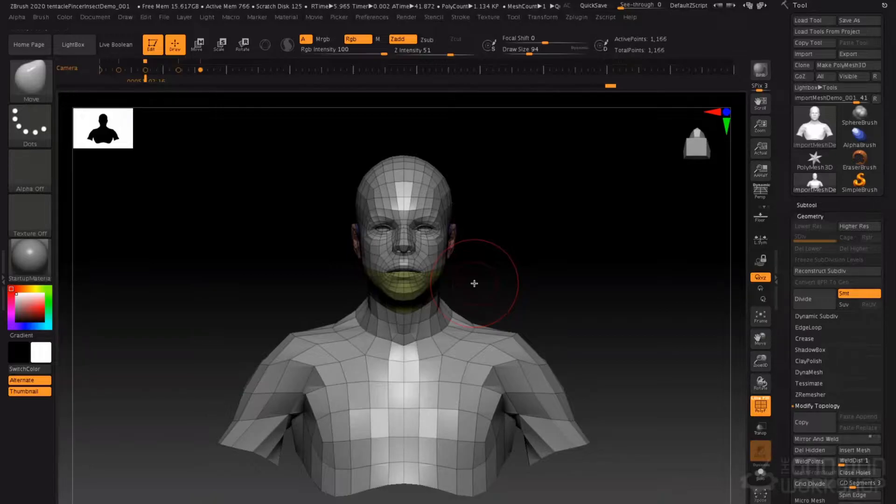
{"action": "left_click_drag", "start_coordinate": [518, 242], "coordinate": [547, 313]}
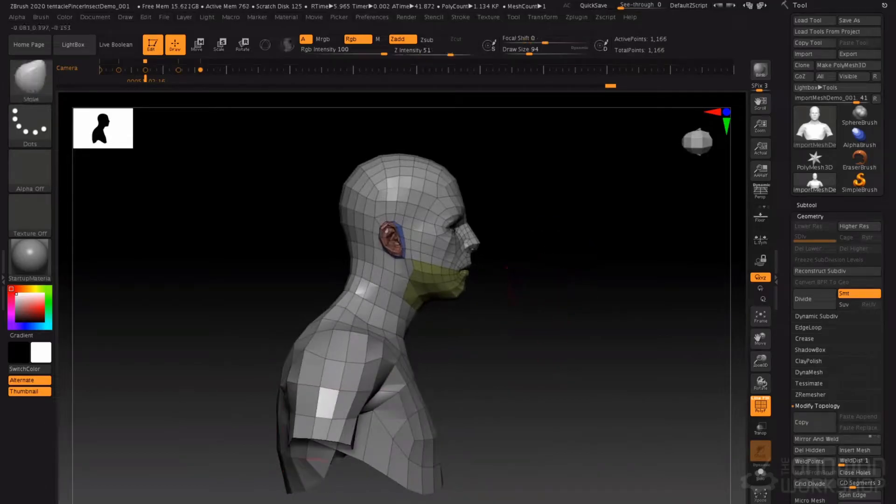
{"action": "right_click_drag", "start_coordinate": [410, 241], "coordinate": [366, 243], "text": "shift"}
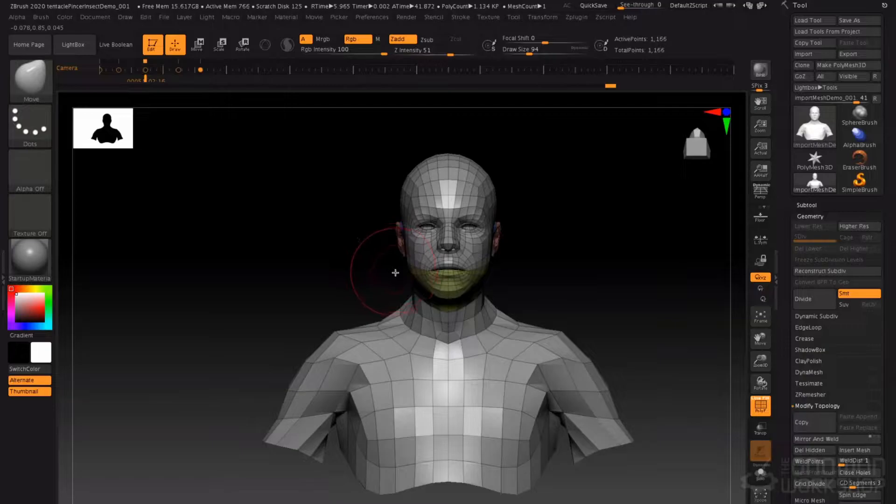
{"action": "left_click_drag", "start_coordinate": [548, 216], "coordinate": [530, 220], "text": "alt"}
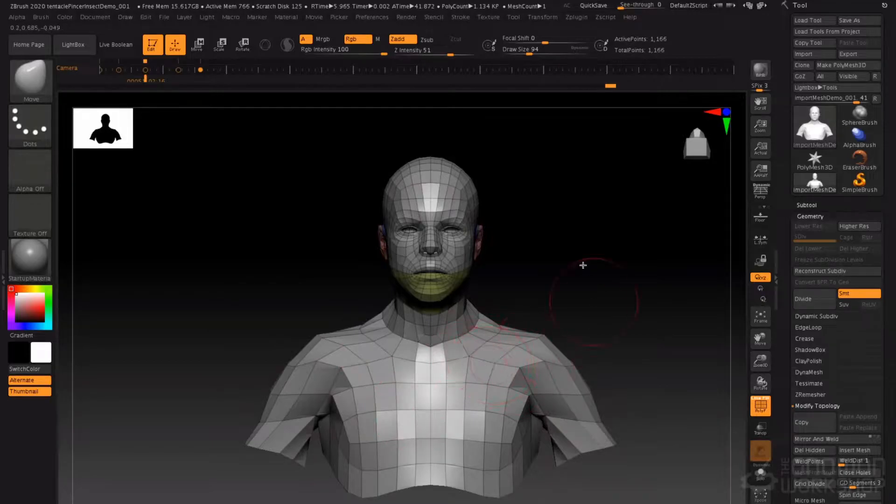
Review the Import PolyGroups and Import Mat As Groups options in the import preferences.
{"action": "left_click", "coordinate": [369, 18]}
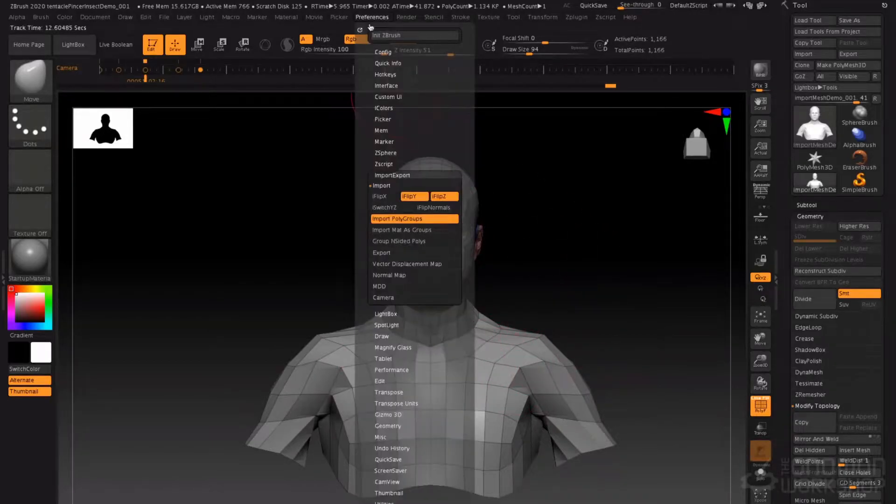
{"action": "left_click", "coordinate": [396, 174]}
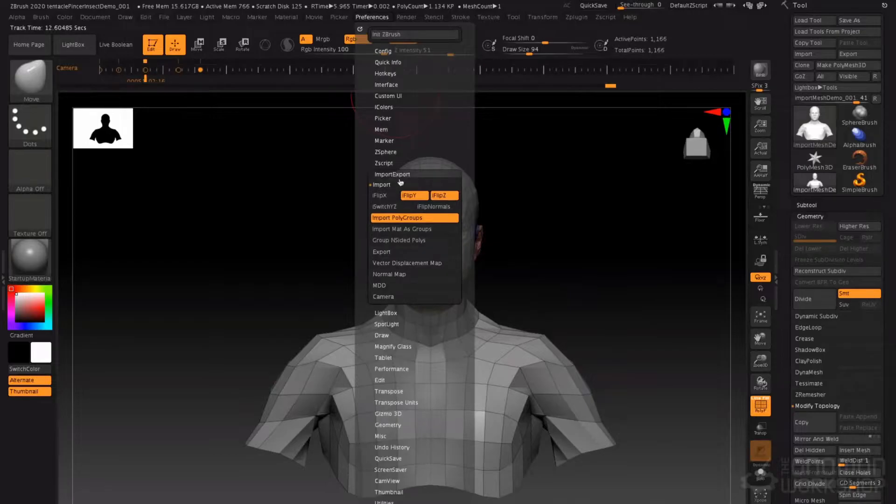
{"action": "left_click", "coordinate": [407, 231]}
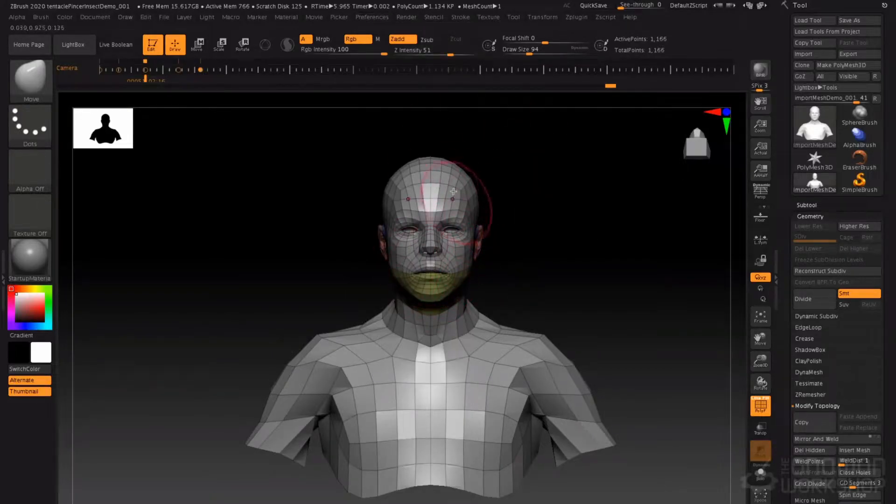
Import the full-body mesh female_DDUV.obj from the gnomonOnline folder in Documents.
{"action": "mouse_move", "coordinate": [533, 198]}
{"action": "left_mouse_down"}
{"action": "mouse_move", "coordinate": [542, 202]}
{"action": "mouse_move", "coordinate": [508, 194]}
{"action": "left_mouse_up"}
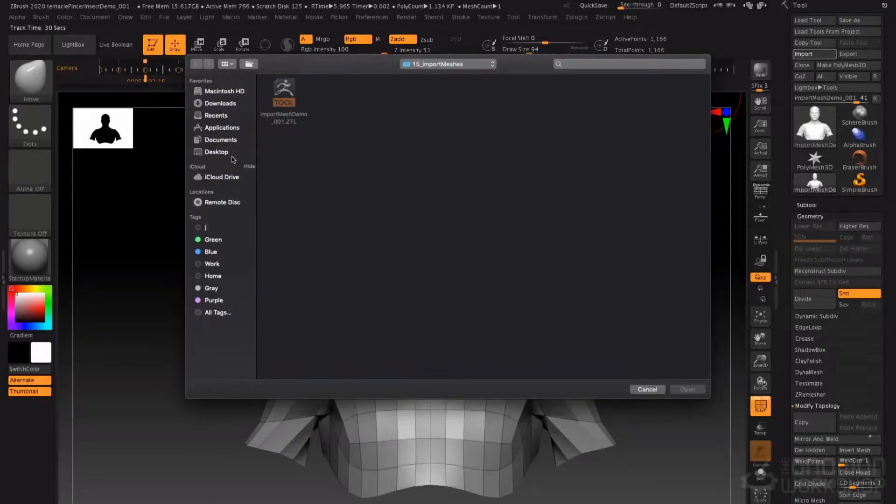
{"action": "left_click", "coordinate": [221, 140]}
{"action": "double_click", "coordinate": [288, 98]}
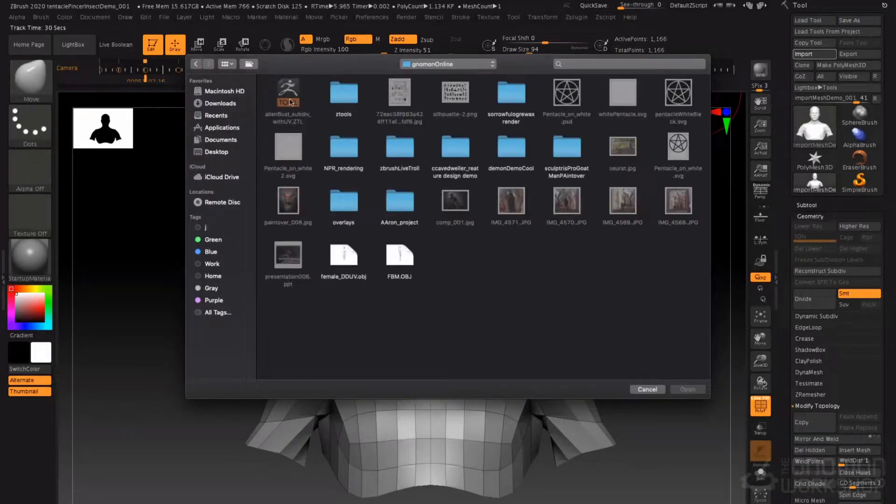
{"action": "double_click", "coordinate": [344, 252]}
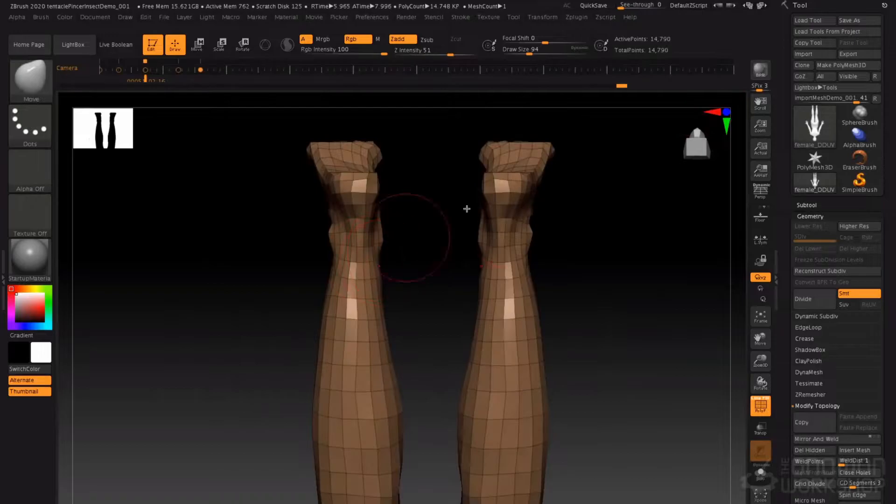
{"action": "key", "text": "f"}
{"action": "left_click_drag", "start_coordinate": [574, 316], "coordinate": [580, 438], "text": "shift"}
{"action": "left_click_drag", "start_coordinate": [554, 312], "coordinate": [573, 309], "text": "alt"}
{"action": "left_click_drag", "start_coordinate": [566, 256], "coordinate": [565, 273], "text": "alt"}
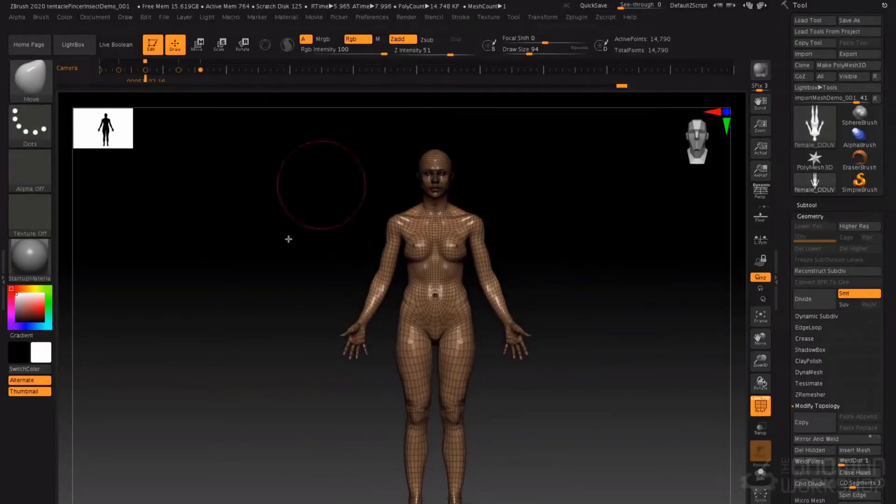
Make a UV Master working clone of the female body and flatten it to inspect its UV layout.
{"action": "left_click", "coordinate": [575, 17]}
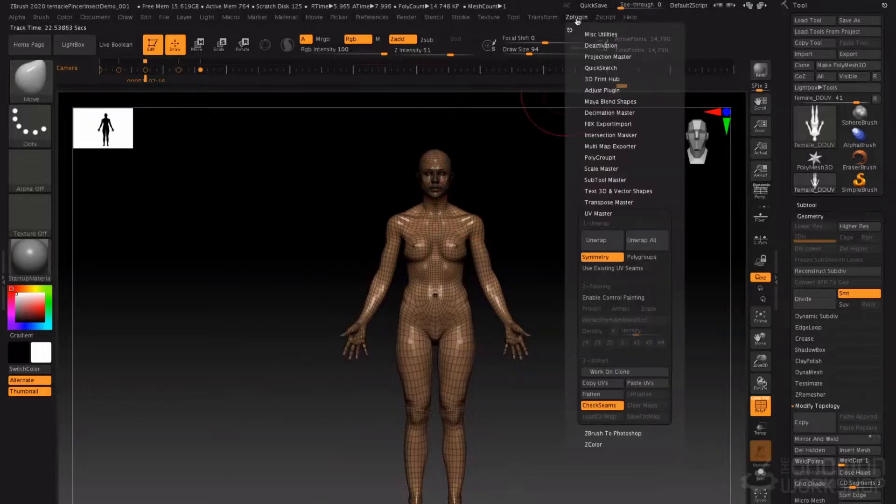
{"action": "left_click", "coordinate": [609, 372]}
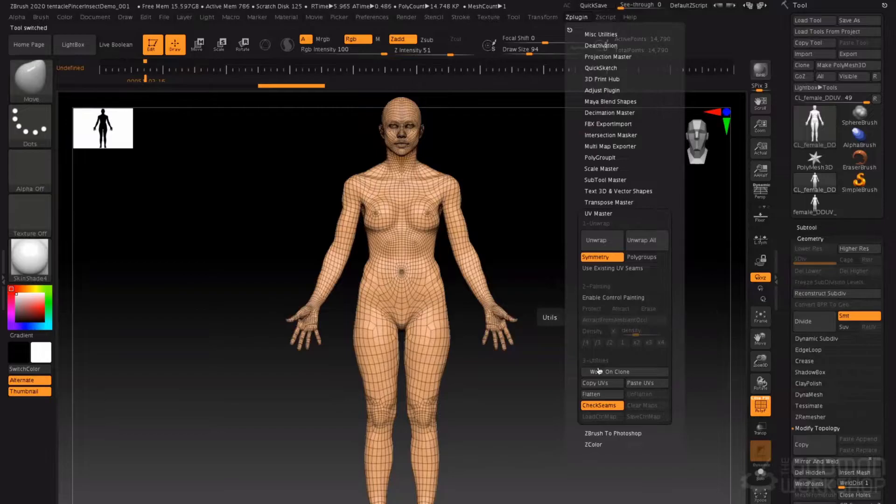
{"action": "left_click", "coordinate": [601, 393]}
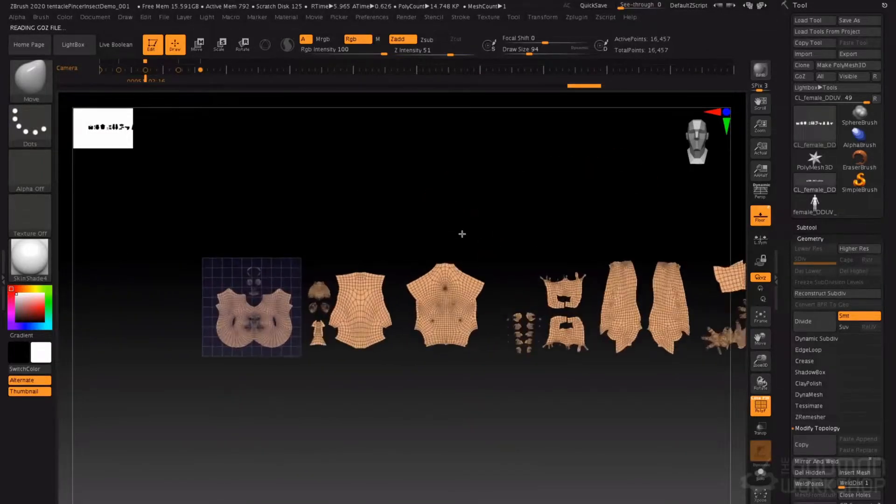
Switch back to the original female body mesh and create its polygroups with Uv Groups.
{"action": "left_click", "coordinate": [814, 205]}
{"action": "key", "text": "f"}
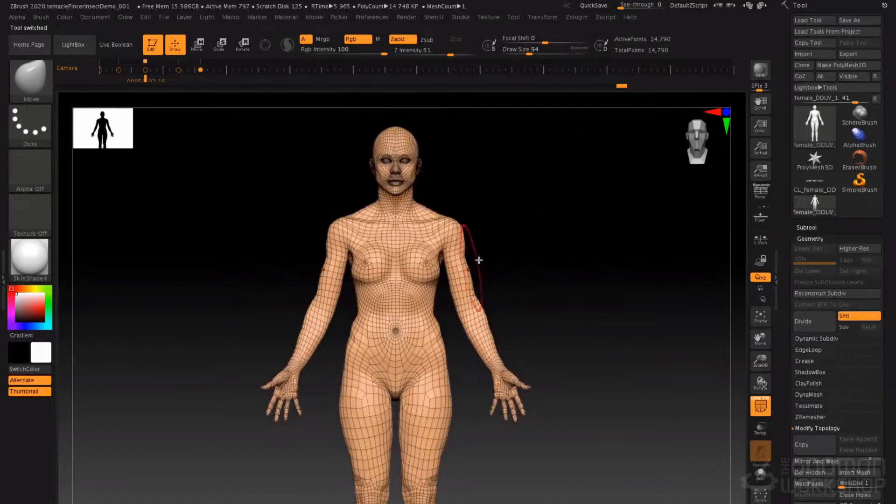
{"action": "left_click", "coordinate": [814, 239]}
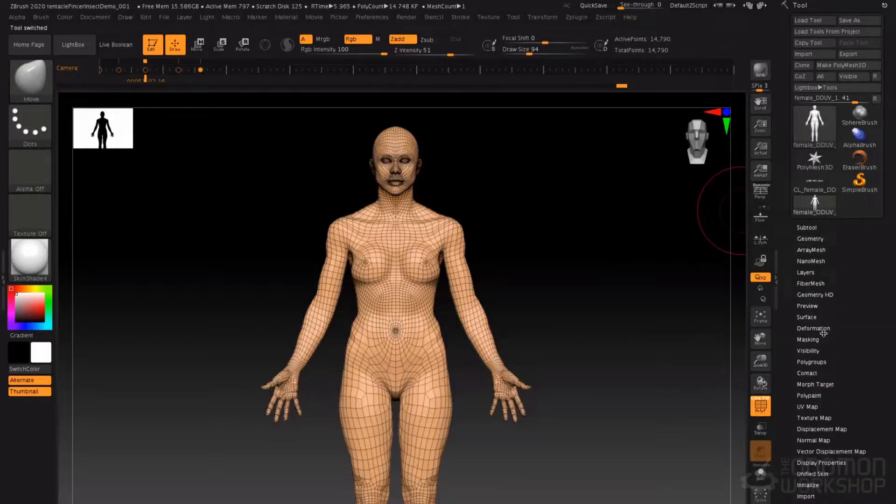
{"action": "left_click", "coordinate": [814, 362]}
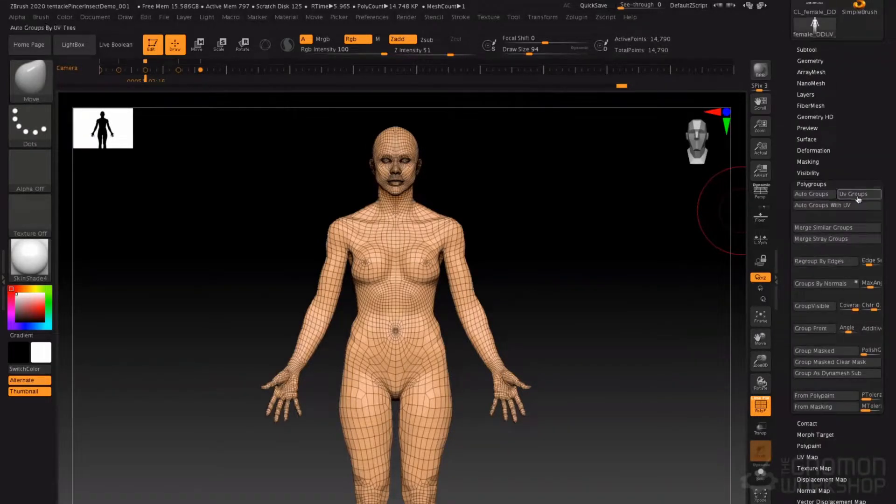
{"action": "left_click", "coordinate": [857, 196]}
Isolate a UV-based polygroup of the female body to inspect it, then show the whole mesh again.
{"action": "mouse_move", "coordinate": [564, 275]}
{"action": "left_mouse_down"}
{"action": "mouse_move", "coordinate": [552, 248]}
{"action": "mouse_move", "coordinate": [610, 246]}
{"action": "mouse_move", "coordinate": [504, 243]}
{"action": "mouse_move", "coordinate": [457, 252]}
{"action": "mouse_move", "coordinate": [644, 252]}
{"action": "mouse_move", "coordinate": [555, 252]}
{"action": "mouse_move", "coordinate": [600, 244]}
{"action": "mouse_move", "coordinate": [503, 238]}
{"action": "mouse_move", "coordinate": [513, 242]}
{"action": "left_mouse_up"}
{"action": "mouse_move", "coordinate": [597, 258]}
{"action": "left_mouse_down"}
{"action": "mouse_move", "coordinate": [530, 257]}
{"action": "mouse_move", "coordinate": [550, 256]}
{"action": "left_mouse_up"}
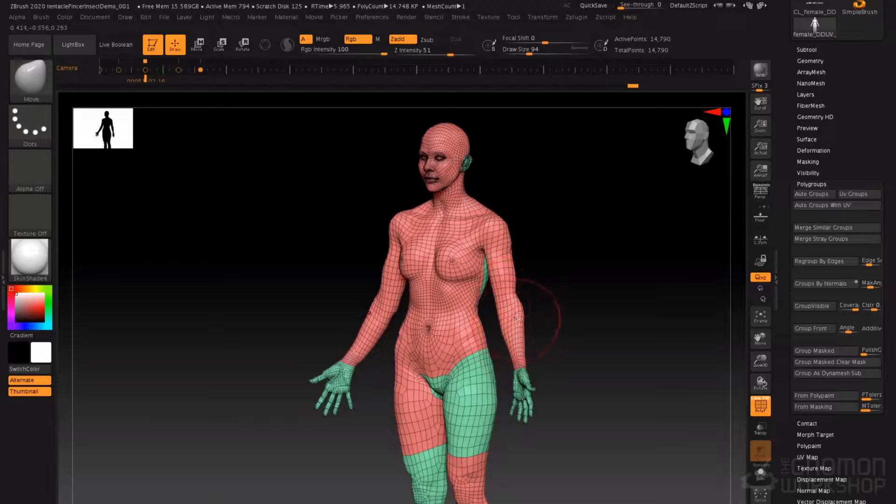
{"action": "key", "text": "ctrl+shift"}
{"action": "left_click", "coordinate": [443, 326], "text": "ctrl+shift"}
{"action": "mouse_move", "coordinate": [499, 236]}
{"action": "left_mouse_down"}
{"action": "mouse_move", "coordinate": [496, 262]}
{"action": "mouse_move", "coordinate": [540, 270]}
{"action": "left_mouse_up"}
{"action": "left_click", "coordinate": [579, 299], "text": "ctrl+shift"}
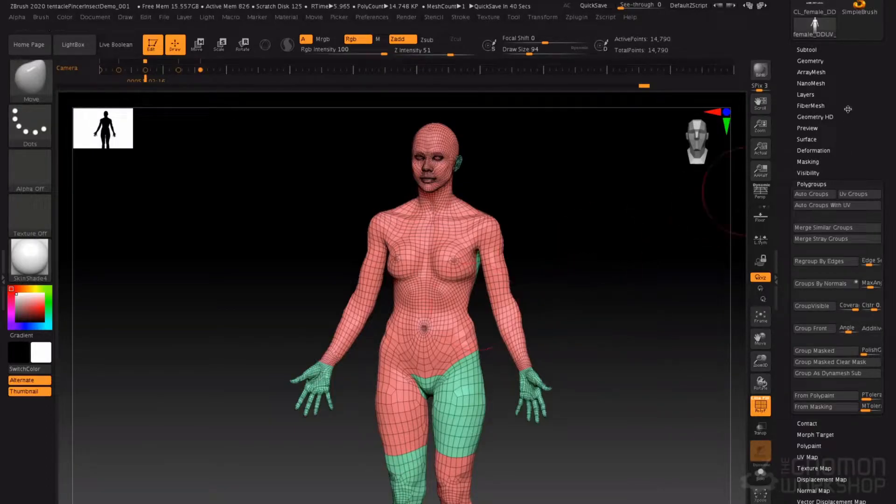
Switch to the female bust mesh and assign the BasicMaterial2 material to it.
{"action": "scroll", "coordinate": [848, 108], "scroll_direction": "up", "scroll_amount": 5}
{"action": "left_click", "coordinate": [814, 133]}
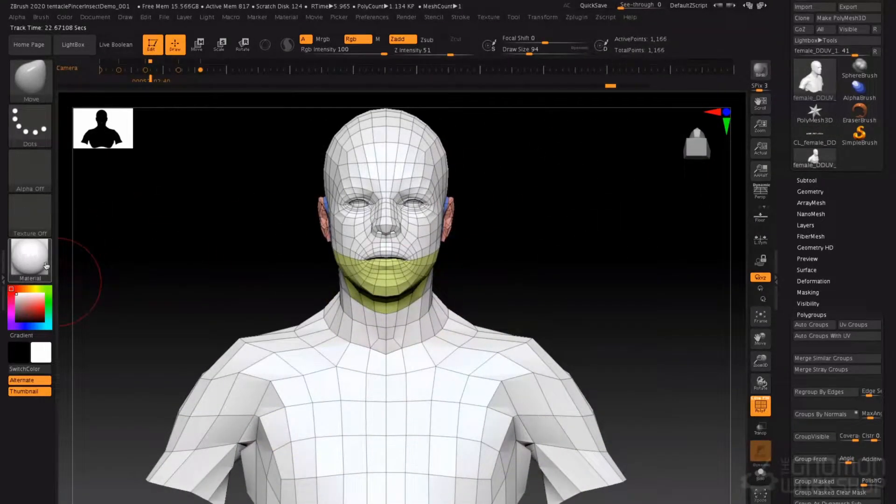
{"action": "left_click", "coordinate": [46, 277]}
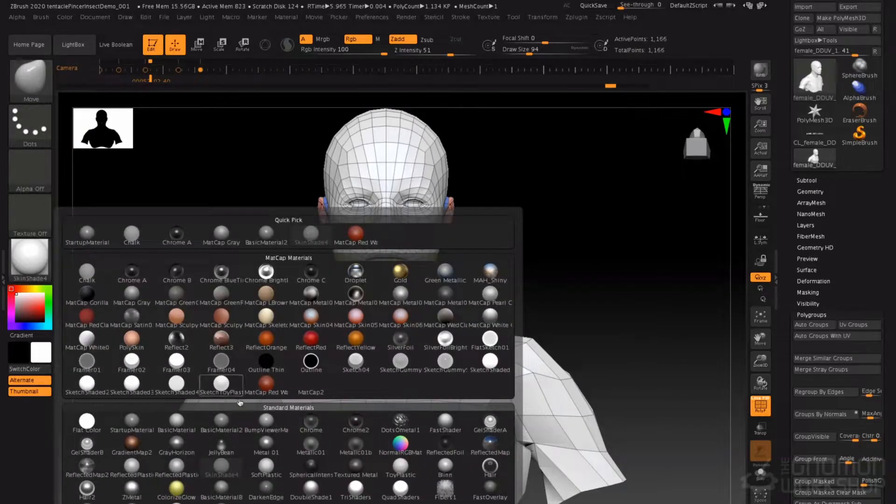
{"action": "left_click", "coordinate": [229, 414]}
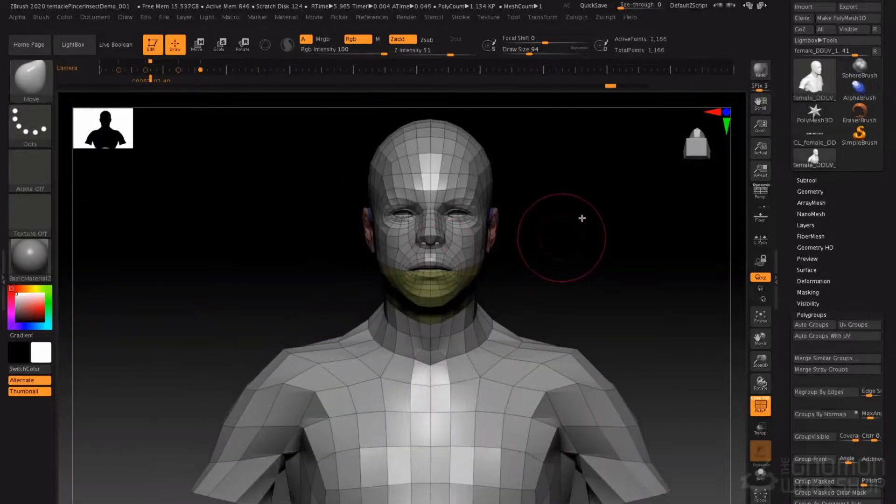
{"action": "left_click_drag", "start_coordinate": [547, 239], "coordinate": [572, 221]}
{"action": "left_click_drag", "start_coordinate": [571, 221], "coordinate": [548, 204], "text": "alt"}
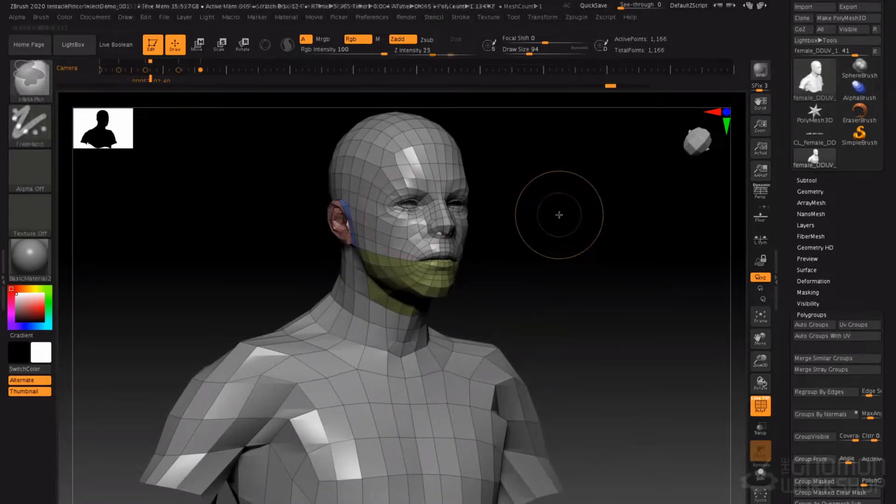
{"action": "left_click_drag", "start_coordinate": [566, 214], "coordinate": [549, 216], "text": "shift"}
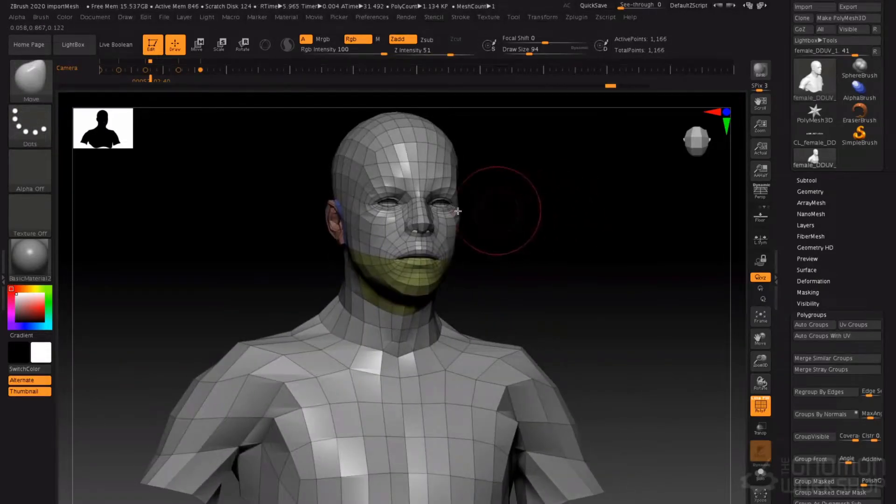
Reshape the bust's forehead and cranium with the Move brush at draw size 83.
{"action": "key", "text": "space"}
{"action": "right_click_drag", "start_coordinate": [424, 153], "coordinate": [429, 205], "text": "alt"}
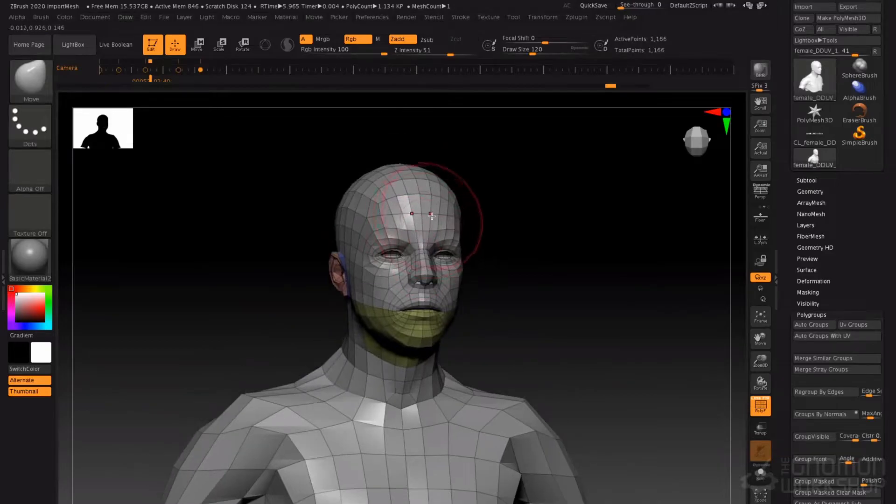
{"action": "mouse_move", "coordinate": [490, 198]}
{"action": "left_mouse_down", "text": "shift"}
{"action": "mouse_move", "coordinate": [497, 194]}
{"action": "mouse_move", "coordinate": [465, 198]}
{"action": "left_mouse_up", "text": "shift"}
{"action": "key", "text": "space"}
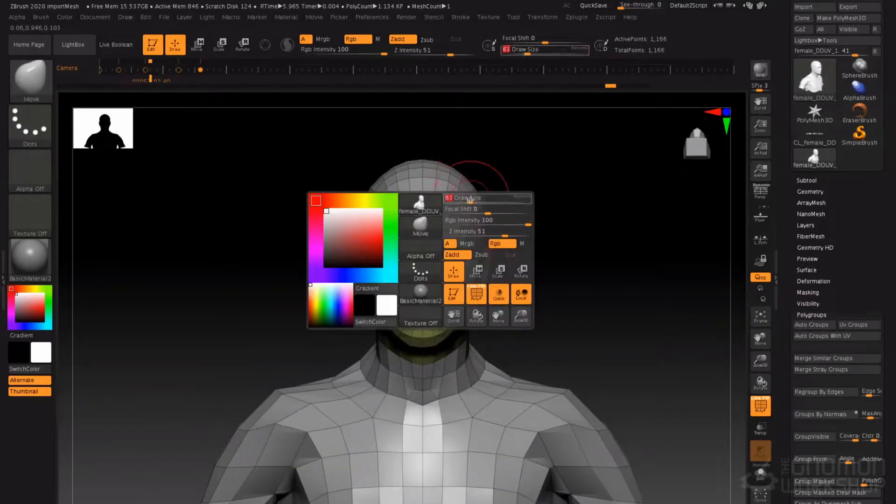
{"action": "key", "text": "space"}
{"action": "mouse_move", "coordinate": [438, 253]}
{"action": "left_mouse_down"}
{"action": "mouse_move", "coordinate": [455, 254]}
{"action": "mouse_move", "coordinate": [490, 214]}
{"action": "left_mouse_up"}
{"action": "key", "text": "space"}
{"action": "left_click_drag", "start_coordinate": [451, 184], "coordinate": [517, 189]}
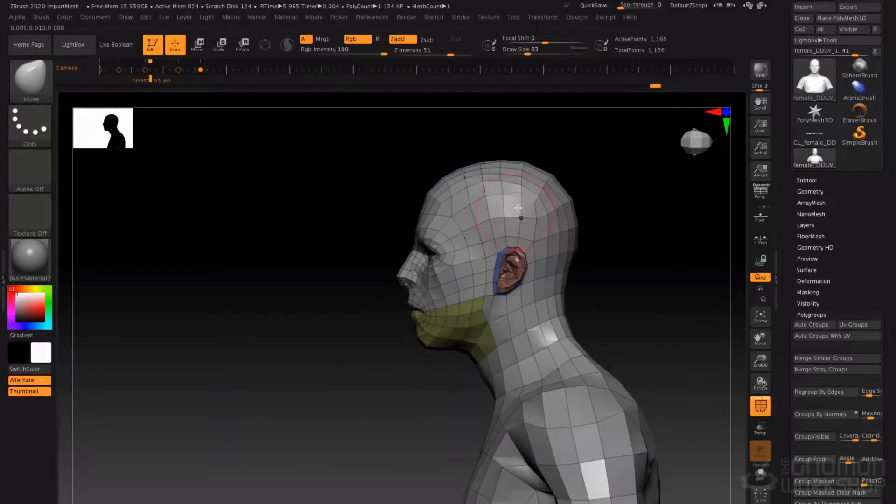
Refine the sides and top of the skull with the Move brush, raising the draw size to 101.
{"action": "right_click_drag", "start_coordinate": [517, 208], "coordinate": [542, 214]}
{"action": "right_click_drag", "start_coordinate": [483, 214], "coordinate": [496, 212], "text": "shift"}
{"action": "key", "text": "space"}
{"action": "left_click_drag", "start_coordinate": [442, 203], "coordinate": [449, 203]}
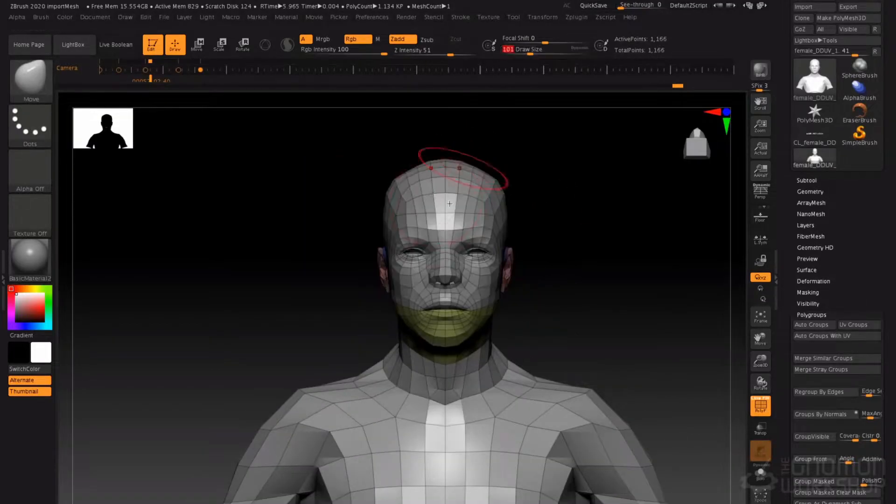
Mask the whole bust except the areas around the eyes, using draw size 59.
{"action": "right_click_drag", "start_coordinate": [449, 203], "coordinate": [443, 230], "text": "shift"}
{"action": "right_click_drag", "start_coordinate": [439, 199], "coordinate": [405, 210]}
{"action": "key", "text": "space"}
{"action": "mouse_move", "coordinate": [437, 249]}
{"action": "left_mouse_down"}
{"action": "mouse_move", "coordinate": [420, 272]}
{"action": "mouse_move", "coordinate": [431, 243]}
{"action": "mouse_move", "coordinate": [409, 237]}
{"action": "left_mouse_up"}
{"action": "mouse_move", "coordinate": [409, 237]}
{"action": "right_mouse_down", "text": "shift"}
{"action": "mouse_move", "coordinate": [506, 180]}
{"action": "mouse_move", "coordinate": [452, 200]}
{"action": "right_mouse_up", "text": "shift"}
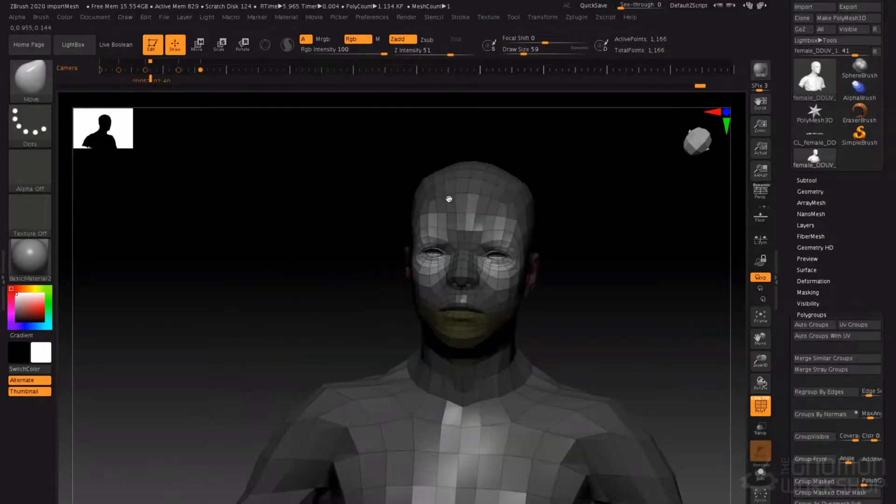
{"action": "right_click_drag", "start_coordinate": [467, 159], "coordinate": [473, 158], "text": "shift"}
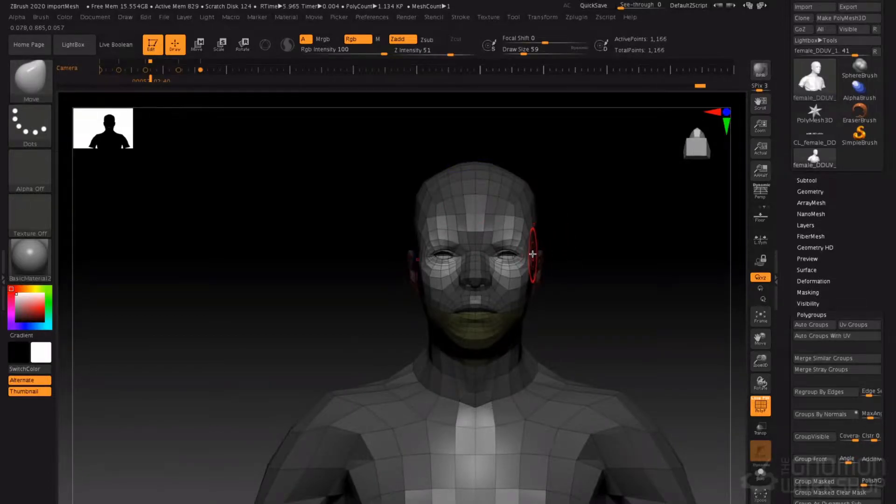
Enlarge the unmasked eye areas with the Magnify brush at draw sizes 116 and 56.
{"action": "key", "text": "b"}
{"action": "left_click", "coordinate": [486, 420]}
{"action": "key", "text": "s"}
{"action": "mouse_move", "coordinate": [505, 279]}
{"action": "left_mouse_down"}
{"action": "mouse_move", "coordinate": [515, 280]}
{"action": "mouse_move", "coordinate": [510, 255]}
{"action": "left_mouse_up"}
{"action": "key", "text": "s"}
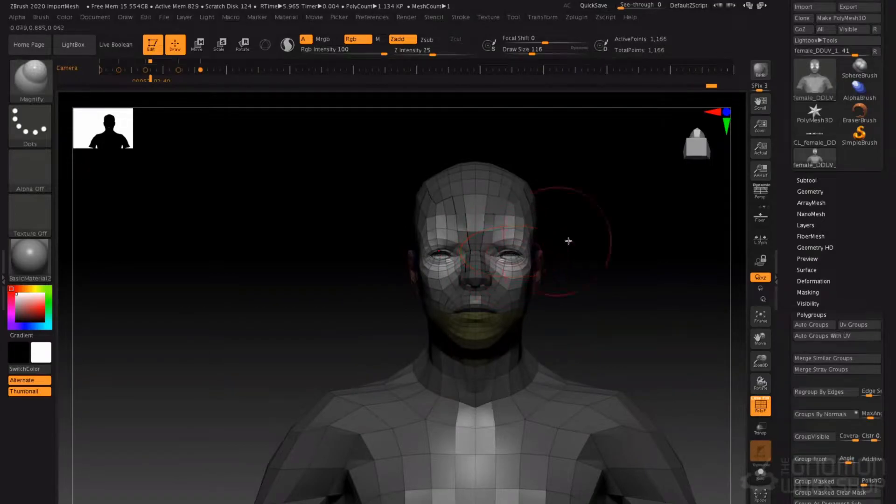
{"action": "key", "text": "space"}
{"action": "left_click_drag", "start_coordinate": [515, 262], "coordinate": [506, 262]}
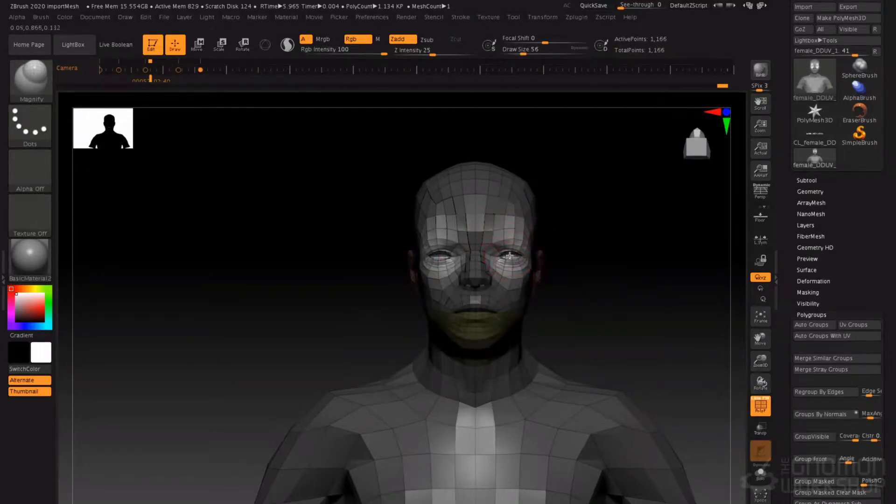
Adjust the shape of the unmasked eyes with the Move brush at draw size 56.
{"action": "key", "text": "b"}
{"action": "key", "text": "m"}
{"action": "key", "text": "v"}
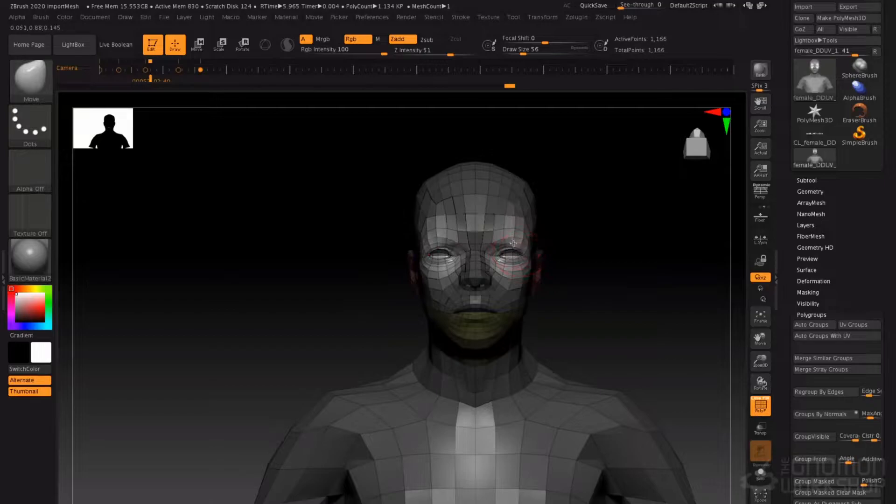
Rotate the unmasked eye areas into a slant with the Transpose line and clear the mask.
{"action": "key", "text": "e"}
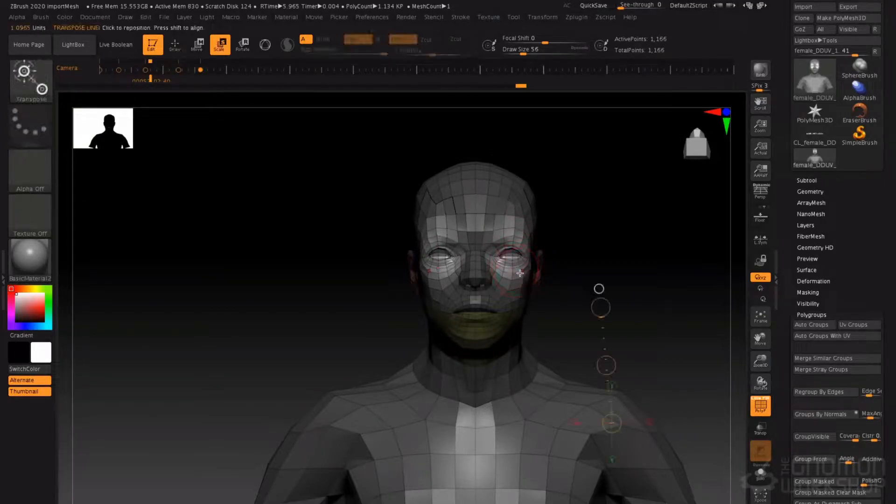
{"action": "key", "text": "r"}
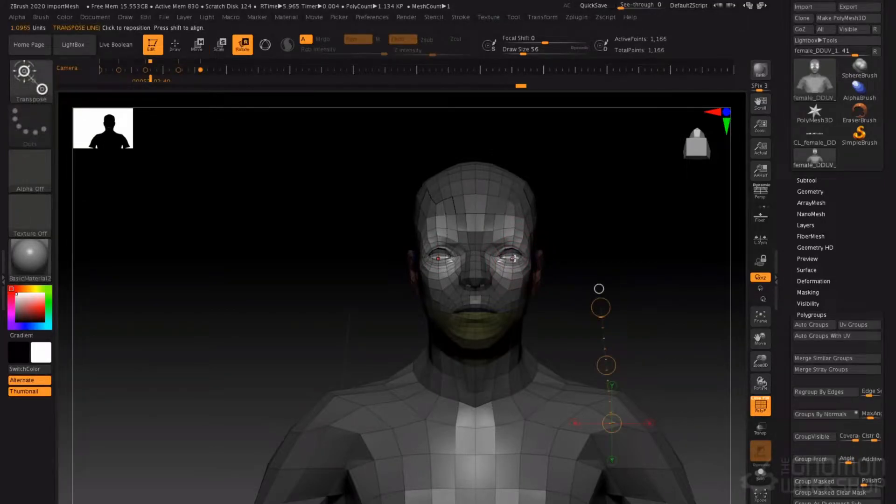
{"action": "left_click_drag", "start_coordinate": [512, 256], "coordinate": [620, 246]}
{"action": "left_click", "coordinate": [265, 44]}
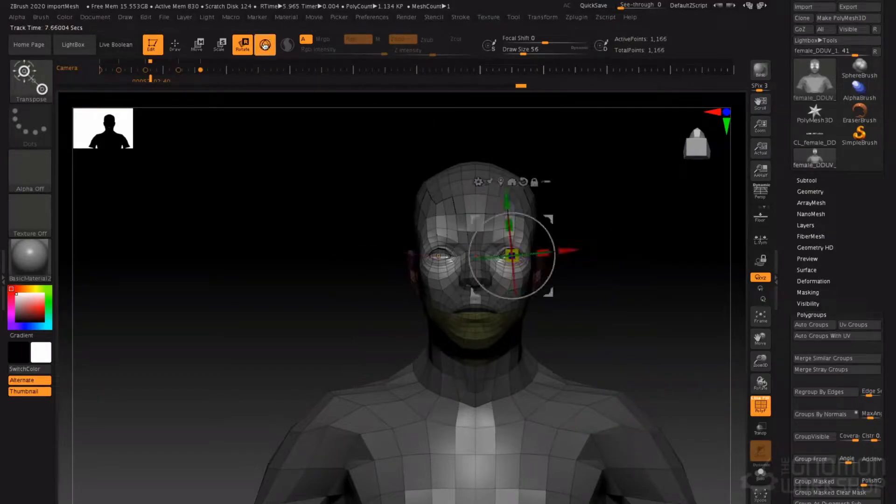
{"action": "left_click", "coordinate": [265, 45]}
{"action": "mouse_move", "coordinate": [626, 246]}
{"action": "left_mouse_down"}
{"action": "mouse_move", "coordinate": [613, 251]}
{"action": "mouse_move", "coordinate": [618, 238]}
{"action": "left_mouse_up"}
{"action": "mouse_move", "coordinate": [640, 205]}
{"action": "left_mouse_down"}
{"action": "mouse_move", "coordinate": [608, 208]}
{"action": "mouse_move", "coordinate": [619, 216]}
{"action": "left_mouse_up"}
{"action": "key", "text": "q"}
{"action": "left_click_drag", "start_coordinate": [681, 164], "coordinate": [673, 179], "text": "ctrl"}
Reshape the skull, brow and cheeks from several angles with the Move brush at draw size 83.
{"action": "right_click_drag", "start_coordinate": [575, 204], "coordinate": [542, 210], "text": "alt"}
{"action": "key", "text": "space"}
{"action": "left_click_drag", "start_coordinate": [529, 219], "coordinate": [540, 238]}
{"action": "mouse_move", "coordinate": [532, 230]}
{"action": "right_mouse_down"}
{"action": "mouse_move", "coordinate": [549, 228]}
{"action": "mouse_move", "coordinate": [481, 240]}
{"action": "right_mouse_up"}
{"action": "key", "text": "space"}
{"action": "left_click_drag", "start_coordinate": [481, 239], "coordinate": [489, 228]}
{"action": "key", "text": "space"}
{"action": "right_click_drag", "start_coordinate": [482, 240], "coordinate": [492, 238]}
{"action": "key", "text": "space"}
{"action": "left_click_drag", "start_coordinate": [492, 237], "coordinate": [486, 238]}
{"action": "right_click_drag", "start_coordinate": [486, 237], "coordinate": [489, 304]}
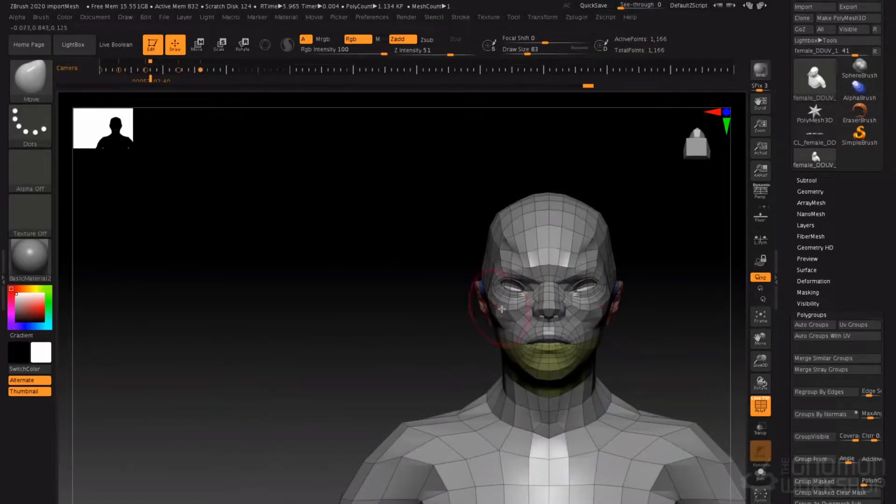
Reshape the nose and cheek area with the Move brush at draw sizes 54 and 83.
{"action": "key", "text": "space"}
{"action": "left_click_drag", "start_coordinate": [546, 325], "coordinate": [539, 325]}
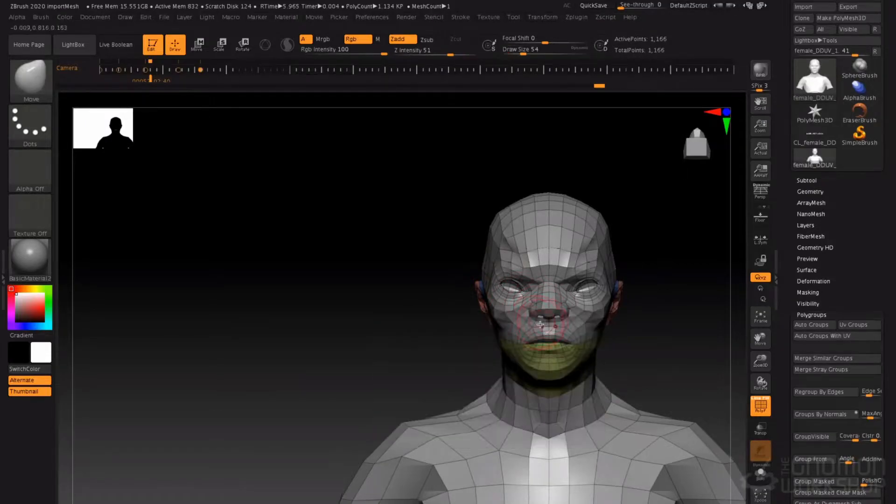
{"action": "right_click_drag", "start_coordinate": [541, 317], "coordinate": [546, 308]}
{"action": "key", "text": "space"}
{"action": "left_click_drag", "start_coordinate": [447, 304], "coordinate": [453, 305]}
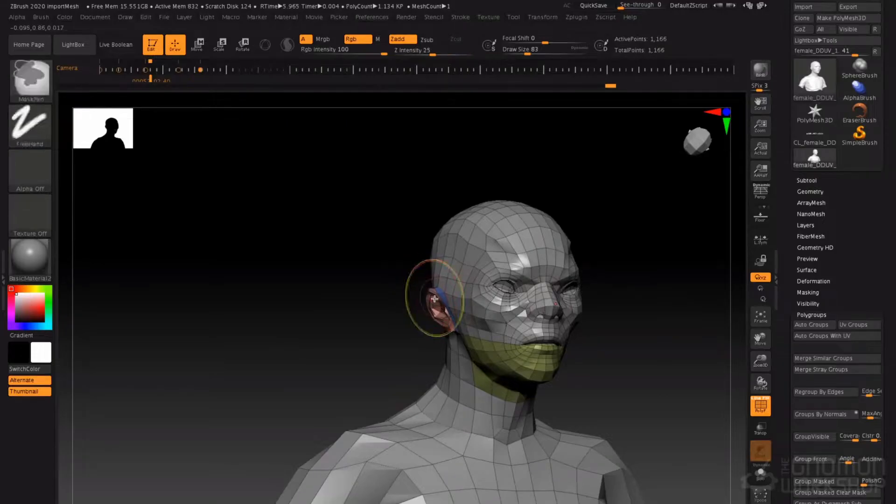
Isolate the ear polygroup and view it from the side in Scale mode.
{"action": "left_click", "coordinate": [433, 295], "text": "ctrl+shift"}
{"action": "key", "text": "e"}
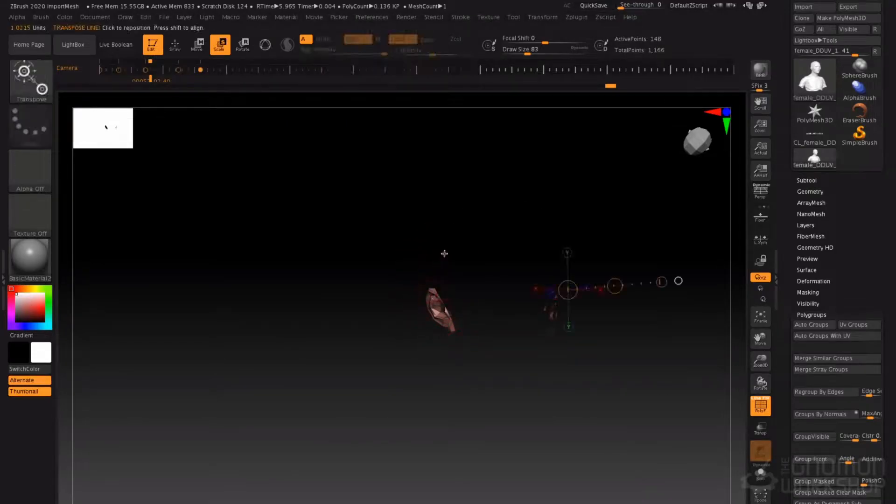
{"action": "right_click_drag", "start_coordinate": [459, 262], "coordinate": [480, 264], "text": "shift"}
Try to enlarge the isolated ears by scaling them with the Transpose line.
{"action": "left_click_drag", "start_coordinate": [491, 309], "coordinate": [426, 377]}
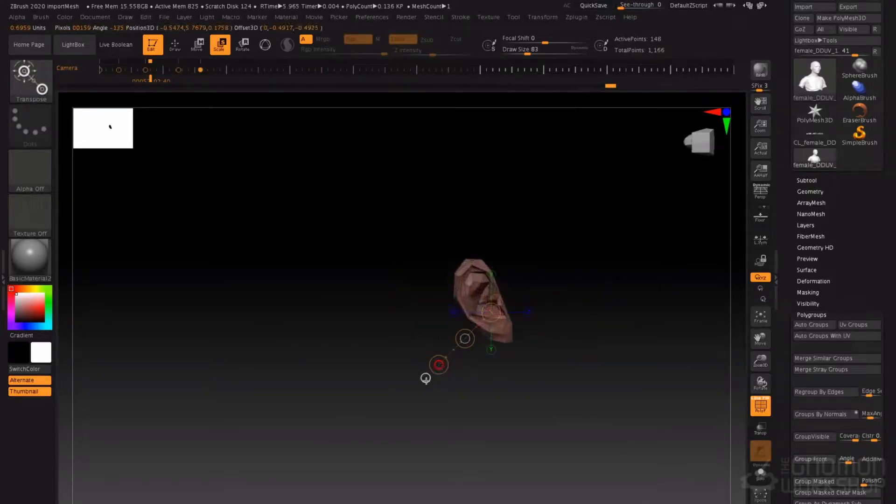
{"action": "left_click", "coordinate": [407, 300], "text": "ctrl+shift"}
{"action": "right_click_drag", "start_coordinate": [407, 300], "coordinate": [441, 234], "text": "shift"}
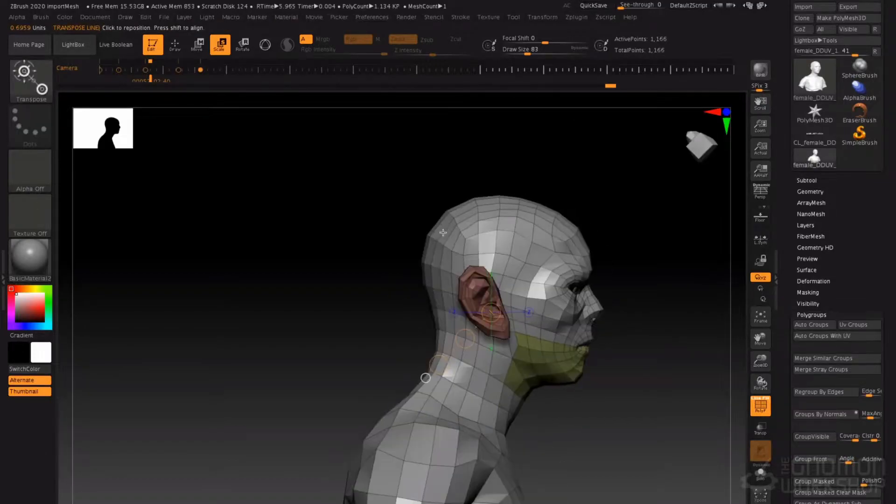
{"action": "key", "text": "ctrl+z"}
{"action": "key", "text": "ctrl+z"}
Mask everything except the ears and show the whole bust again.
{"action": "right_click_drag", "start_coordinate": [504, 267], "coordinate": [477, 250]}
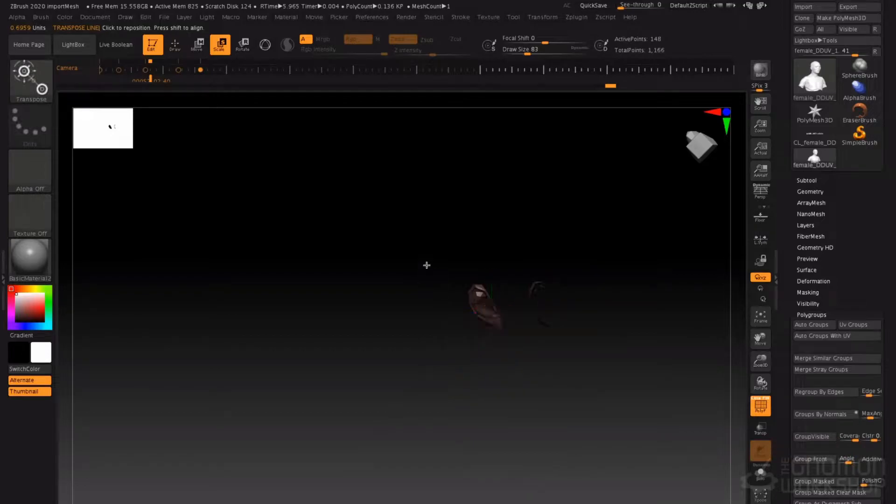
{"action": "left_click", "coordinate": [426, 265], "text": "ctrl+shift"}
{"action": "left_click", "coordinate": [390, 254], "text": "ctrl"}
{"action": "right_click_drag", "start_coordinate": [423, 224], "coordinate": [487, 286]}
{"action": "key", "text": "q"}
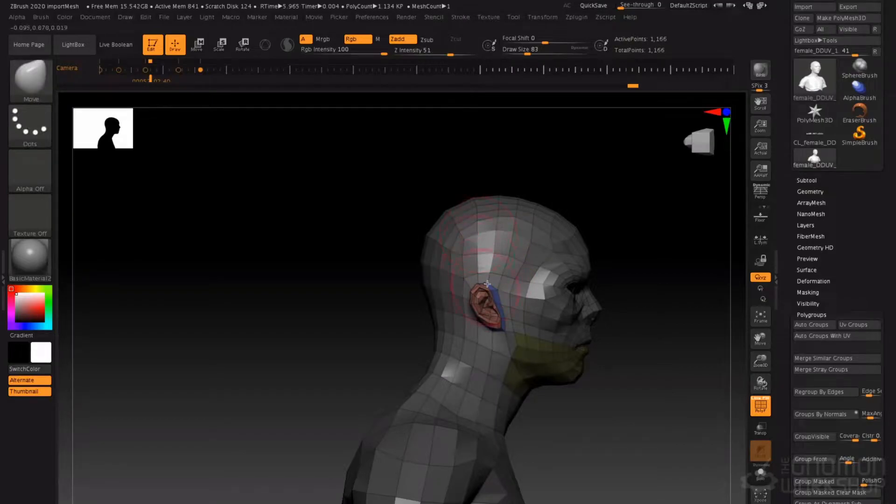
Move the unmasked ears upward and slightly back on the head with the Transpose line.
{"action": "key", "text": "w"}
{"action": "left_click_drag", "start_coordinate": [478, 233], "coordinate": [471, 146]}
{"action": "left_click_drag", "start_coordinate": [479, 222], "coordinate": [473, 215]}
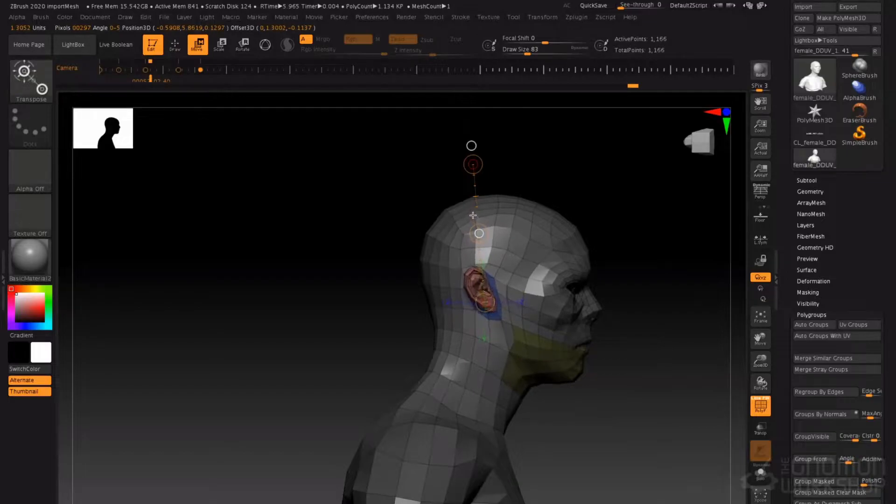
Pull the ears into a larger, more pointed shape with the Move brush at draw size 54.
{"action": "key", "text": "q"}
{"action": "key", "text": "space"}
{"action": "mouse_move", "coordinate": [470, 269]}
{"action": "left_mouse_down"}
{"action": "mouse_move", "coordinate": [461, 269]}
{"action": "mouse_move", "coordinate": [469, 253]}
{"action": "left_mouse_up"}
{"action": "key", "text": "space"}
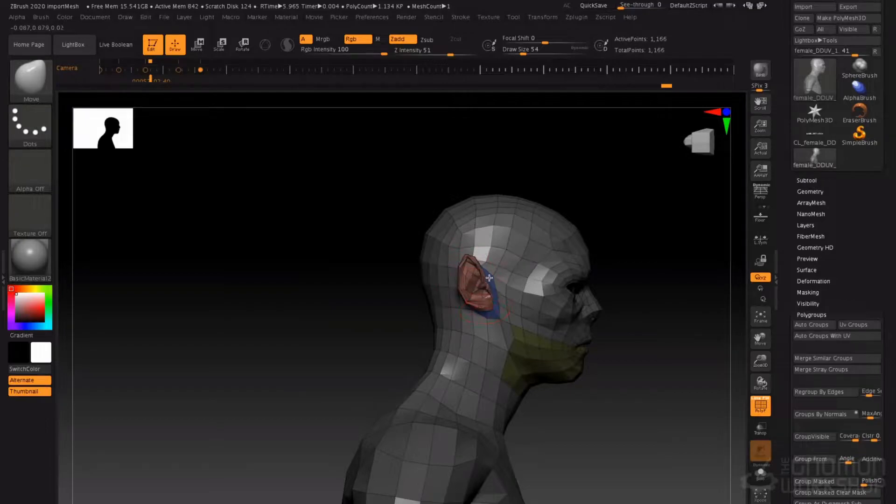
{"action": "mouse_move", "coordinate": [490, 268]}
{"action": "right_mouse_down", "text": "shift"}
{"action": "mouse_move", "coordinate": [468, 265]}
{"action": "mouse_move", "coordinate": [498, 252]}
{"action": "right_mouse_up", "text": "shift"}
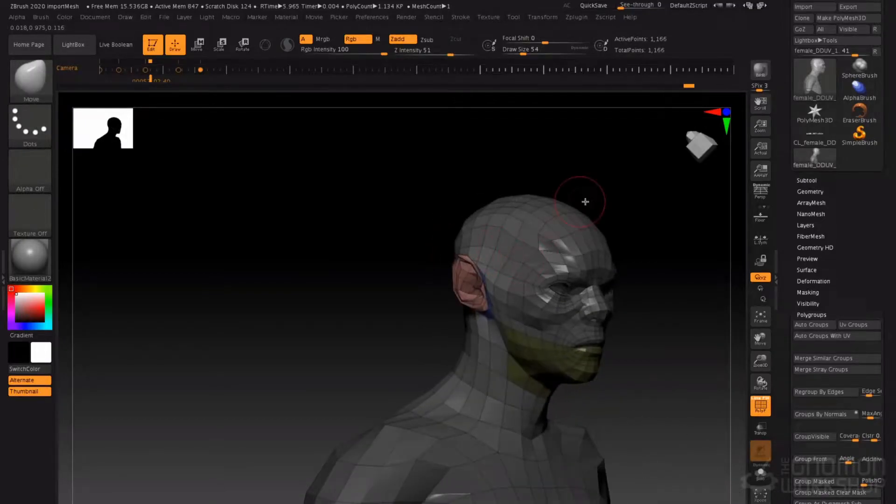
Redo the mask from the ear polygroup so that only the ears stay unmasked on the full bust.
{"action": "left_click", "coordinate": [459, 290], "text": "ctrl+shift"}
{"action": "left_click", "coordinate": [415, 300], "text": "ctrl"}
{"action": "left_click", "coordinate": [386, 308], "text": "ctrl+shift"}
{"action": "left_click", "coordinate": [369, 281], "text": "ctrl"}
Rotate the ears with a Transpose line placed along their attachment to the head, and clear the mask.
{"action": "key", "text": "r"}
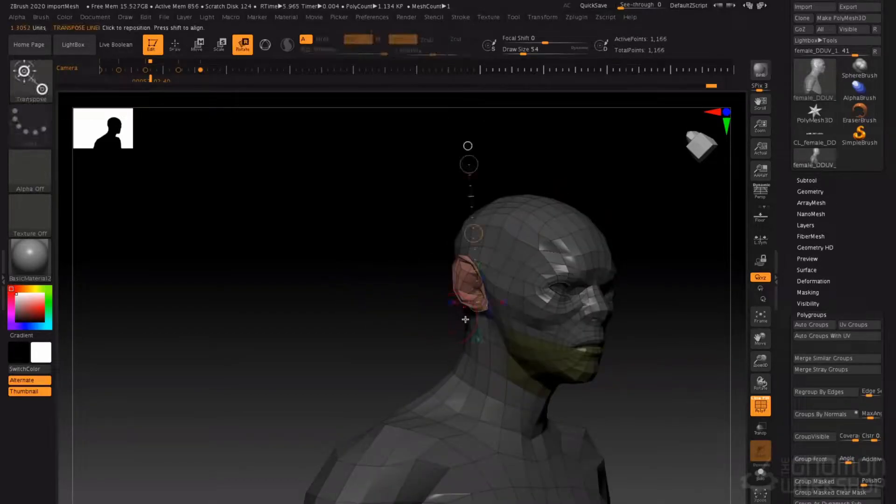
{"action": "left_click", "coordinate": [471, 400]}
{"action": "left_click_drag", "start_coordinate": [445, 247], "coordinate": [471, 287], "text": "alt"}
{"action": "left_click_drag", "start_coordinate": [485, 160], "coordinate": [505, 226]}
{"action": "mouse_move", "coordinate": [500, 210]}
{"action": "right_mouse_down"}
{"action": "mouse_move", "coordinate": [444, 207]}
{"action": "mouse_move", "coordinate": [493, 206]}
{"action": "right_mouse_up"}
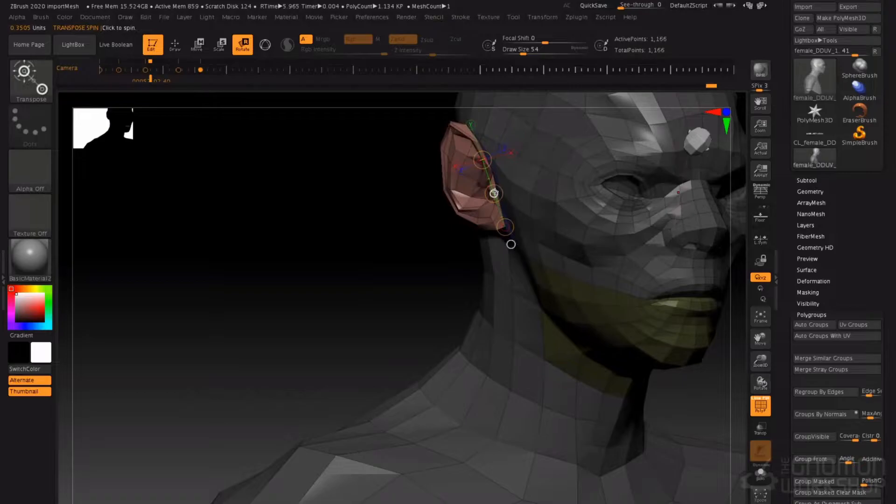
{"action": "left_click_drag", "start_coordinate": [494, 193], "coordinate": [463, 207]}
{"action": "right_click_drag", "start_coordinate": [463, 207], "coordinate": [435, 322], "text": "shift"}
{"action": "mouse_move", "coordinate": [455, 273]}
{"action": "left_mouse_down"}
{"action": "mouse_move", "coordinate": [459, 286]}
{"action": "mouse_move", "coordinate": [462, 258]}
{"action": "left_mouse_up"}
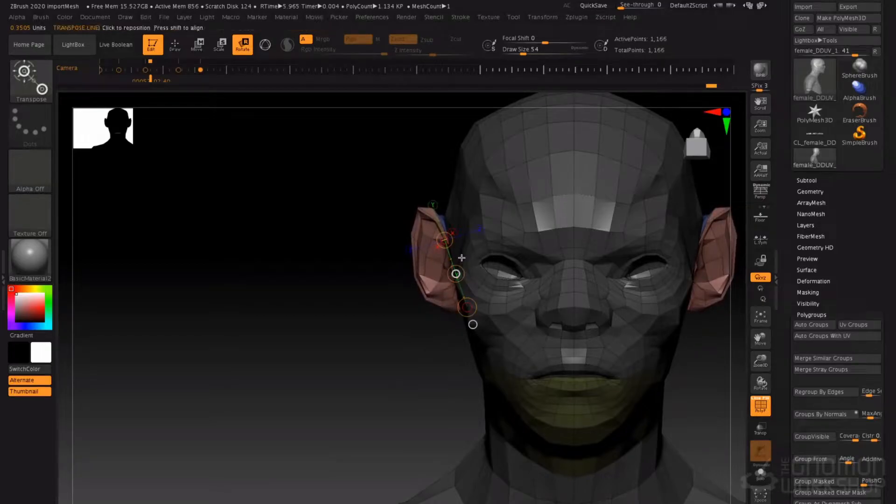
{"action": "key", "text": "q"}
{"action": "left_click_drag", "start_coordinate": [382, 341], "coordinate": [380, 327], "text": "ctrl"}
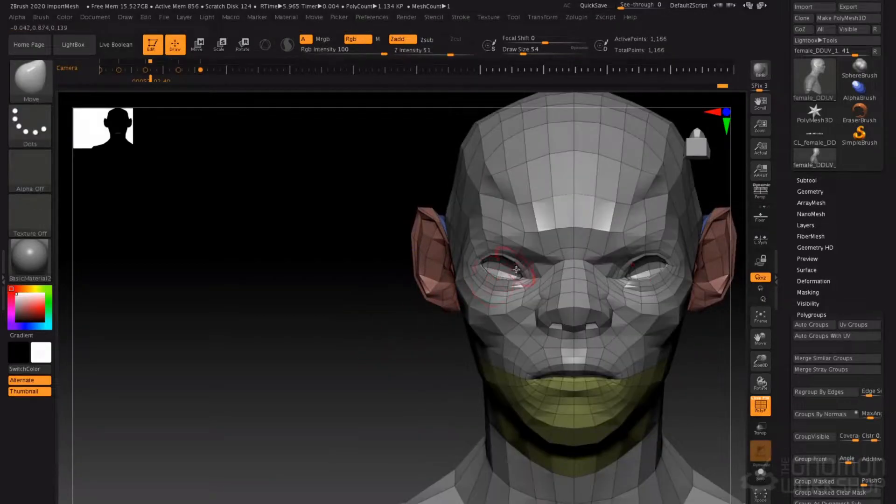
Open up and reshape the eyelids with the Move brush at draw size 49.
{"action": "key", "text": "space"}
{"action": "mouse_move", "coordinate": [517, 263]}
{"action": "left_mouse_down"}
{"action": "mouse_move", "coordinate": [520, 249]}
{"action": "mouse_move", "coordinate": [505, 238]}
{"action": "left_mouse_up"}
{"action": "mouse_move", "coordinate": [493, 278]}
{"action": "left_mouse_down"}
{"action": "mouse_move", "coordinate": [525, 287]}
{"action": "mouse_move", "coordinate": [519, 274]}
{"action": "left_mouse_up"}
{"action": "key", "text": "space"}
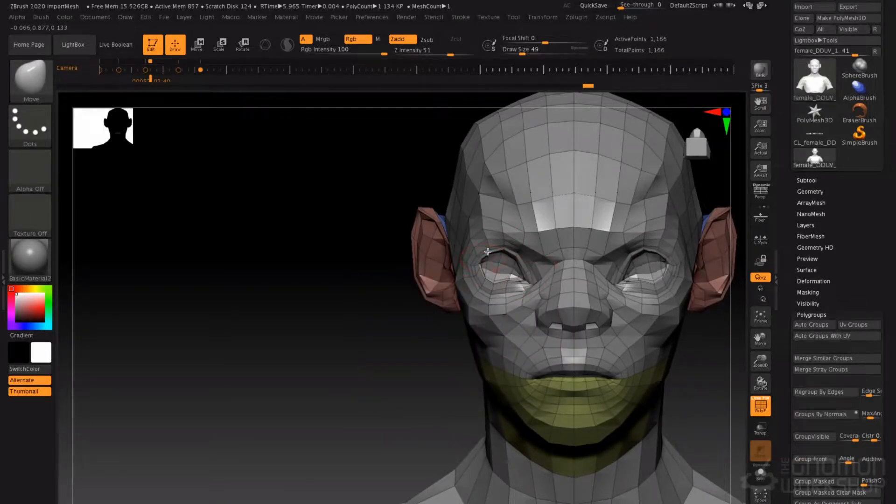
Reshape the brow and the side of the head with the Move brush at draw size 108.
{"action": "right_click_drag", "start_coordinate": [487, 251], "coordinate": [515, 252]}
{"action": "key", "text": "space"}
{"action": "left_click_drag", "start_coordinate": [507, 240], "coordinate": [494, 228]}
{"action": "key", "text": "space"}
{"action": "mouse_move", "coordinate": [483, 226]}
{"action": "right_mouse_down"}
{"action": "mouse_move", "coordinate": [497, 229]}
{"action": "mouse_move", "coordinate": [488, 229]}
{"action": "right_mouse_up"}
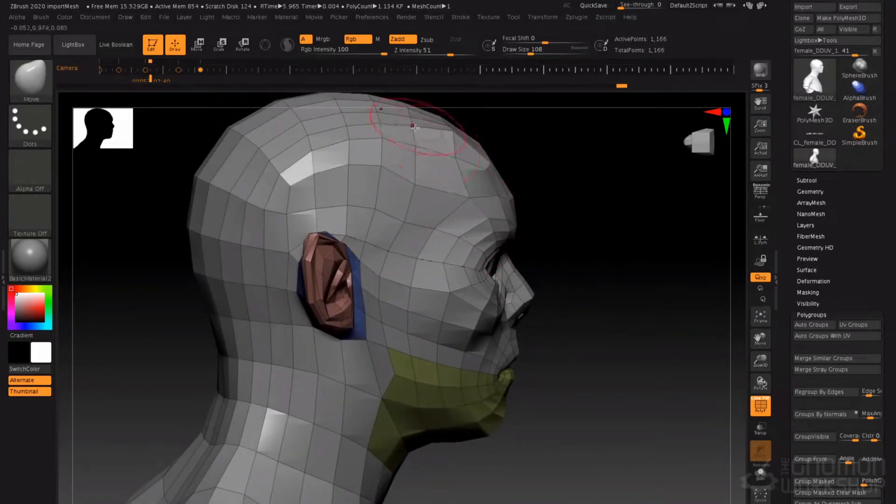
Refine the forehead and skull profile with the Move brush, ending at draw size 104.
{"action": "right_click_drag", "start_coordinate": [438, 156], "coordinate": [468, 201], "text": "alt"}
{"action": "key", "text": "space"}
{"action": "left_click_drag", "start_coordinate": [462, 198], "coordinate": [468, 198]}
{"action": "left_click_drag", "start_coordinate": [413, 160], "coordinate": [410, 152]}
{"action": "right_click_drag", "start_coordinate": [480, 192], "coordinate": [424, 206]}
{"action": "key", "text": "space"}
{"action": "mouse_move", "coordinate": [482, 251]}
{"action": "left_mouse_down"}
{"action": "mouse_move", "coordinate": [474, 276]}
{"action": "mouse_move", "coordinate": [459, 276]}
{"action": "left_mouse_up"}
{"action": "right_click_drag", "start_coordinate": [455, 276], "coordinate": [563, 246]}
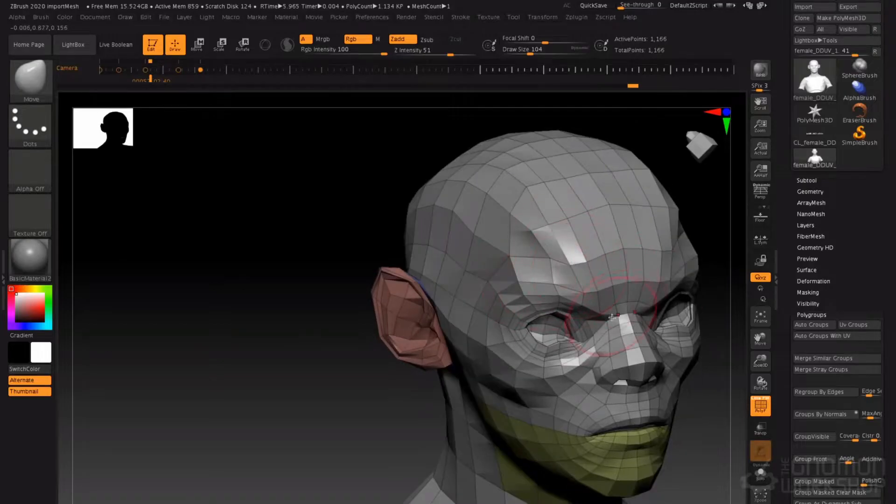
Lower the inner brow and shape the nose bridge with the Move brush at draw size 104.
{"action": "mouse_move", "coordinate": [616, 310]}
{"action": "left_mouse_down"}
{"action": "mouse_move", "coordinate": [618, 319]}
{"action": "mouse_move", "coordinate": [599, 308]}
{"action": "left_mouse_up"}
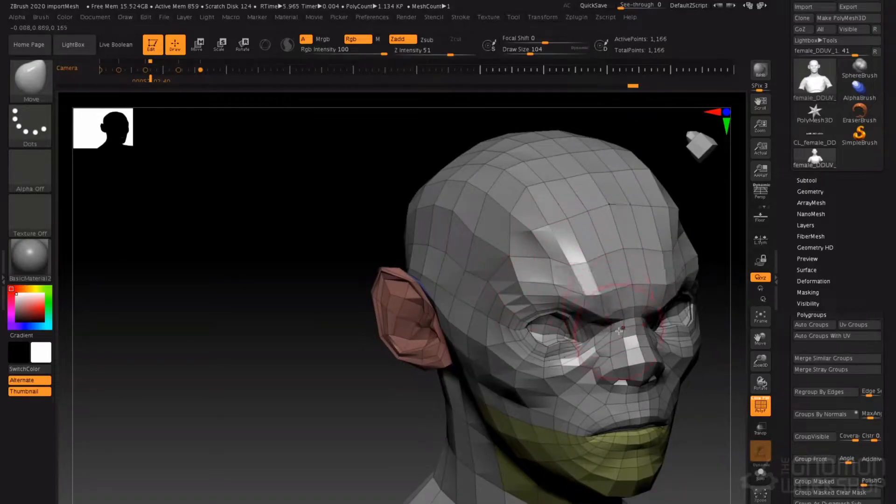
{"action": "right_click_drag", "start_coordinate": [612, 290], "coordinate": [630, 287]}
{"action": "left_click_drag", "start_coordinate": [612, 286], "coordinate": [609, 292]}
Adjust the upper lip profile below the nose with the Move brush at draw size 80.
{"action": "mouse_move", "coordinate": [602, 322]}
{"action": "right_mouse_down", "text": "alt"}
{"action": "mouse_move", "coordinate": [572, 280]}
{"action": "mouse_move", "coordinate": [579, 275]}
{"action": "right_mouse_up", "text": "alt"}
{"action": "right_click_drag", "start_coordinate": [579, 275], "coordinate": [543, 279]}
{"action": "mouse_move", "coordinate": [557, 320]}
{"action": "right_mouse_down", "text": "alt"}
{"action": "mouse_move", "coordinate": [527, 252]}
{"action": "mouse_move", "coordinate": [562, 298]}
{"action": "mouse_move", "coordinate": [562, 261]}
{"action": "mouse_move", "coordinate": [548, 280]}
{"action": "mouse_move", "coordinate": [559, 276]}
{"action": "mouse_move", "coordinate": [549, 297]}
{"action": "mouse_move", "coordinate": [567, 327]}
{"action": "right_mouse_up", "text": "alt"}
{"action": "key", "text": "space"}
{"action": "left_click_drag", "start_coordinate": [535, 237], "coordinate": [532, 236]}
{"action": "left_click_drag", "start_coordinate": [537, 233], "coordinate": [531, 230]}
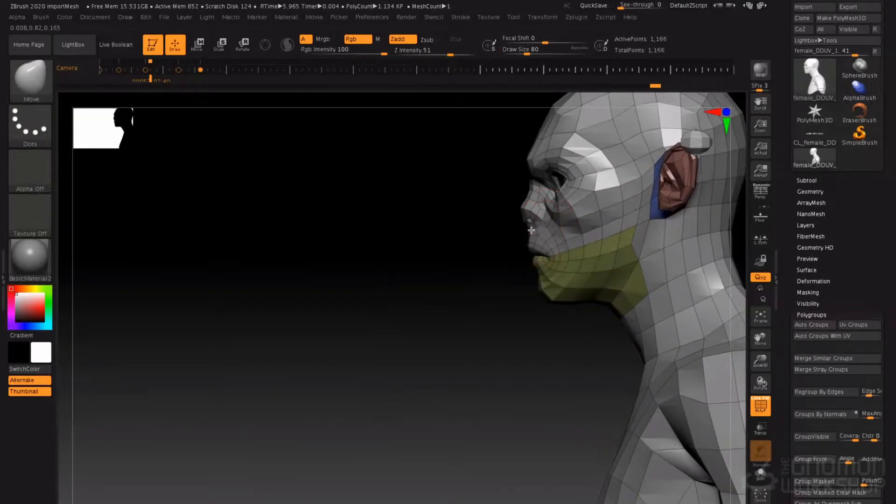
Reshape the mouth corner and the lips beside it with the Move brush at draw size 97.
{"action": "right_click_drag", "start_coordinate": [560, 257], "coordinate": [628, 241]}
{"action": "right_click_drag", "start_coordinate": [444, 257], "coordinate": [572, 258], "text": "alt"}
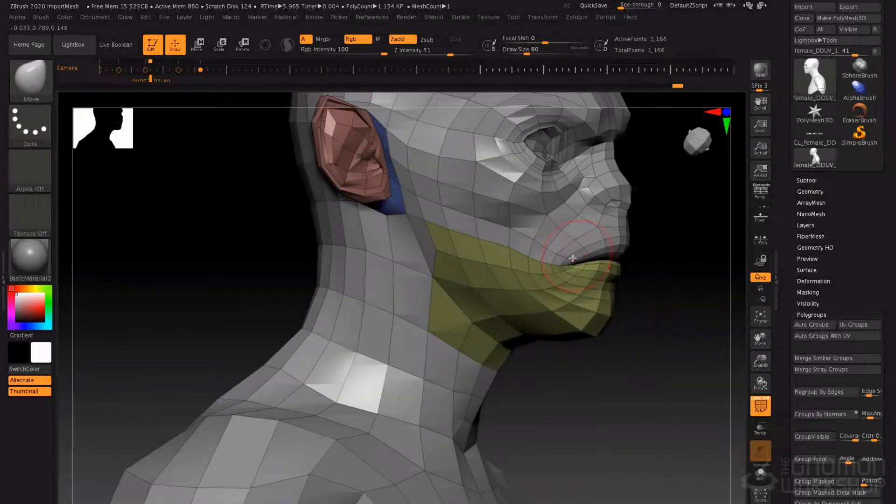
{"action": "key", "text": "space"}
{"action": "key", "text": "space"}
{"action": "key", "text": "space"}
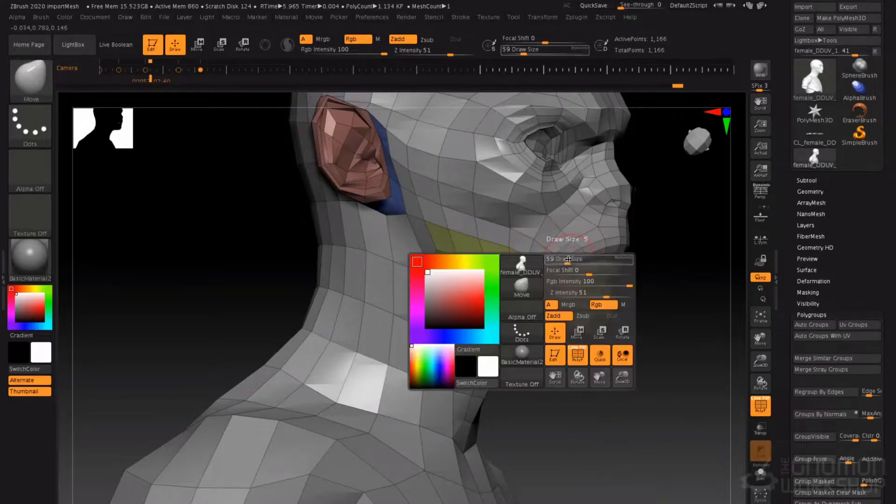
{"action": "key", "text": "space"}
{"action": "left_click_drag", "start_coordinate": [565, 250], "coordinate": [567, 250]}
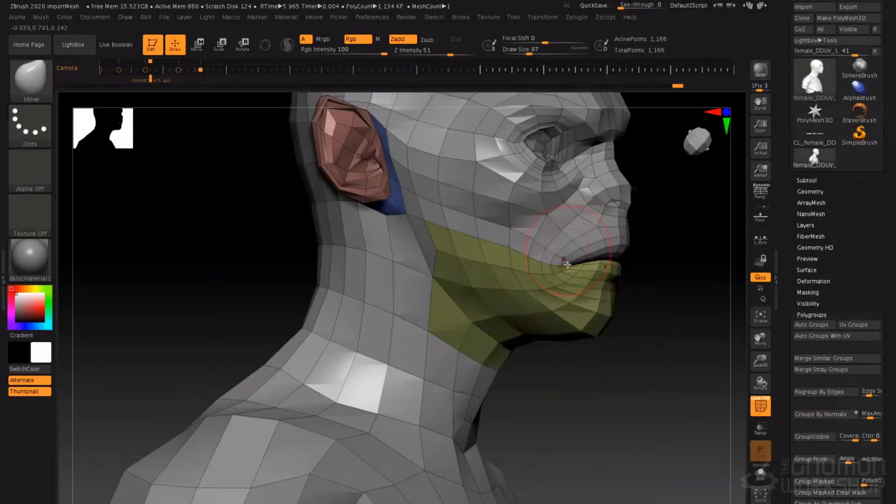
Shape the jaw and the sides of the mouth with the Move brush at draw size 94.
{"action": "right_click_drag", "start_coordinate": [602, 262], "coordinate": [561, 260]}
{"action": "key", "text": "space"}
{"action": "left_click_drag", "start_coordinate": [552, 265], "coordinate": [556, 265]}
{"action": "right_click_drag", "start_coordinate": [551, 265], "coordinate": [490, 246]}
{"action": "mouse_move", "coordinate": [639, 262]}
{"action": "right_mouse_down"}
{"action": "mouse_move", "coordinate": [515, 264]}
{"action": "mouse_move", "coordinate": [544, 270]}
{"action": "right_mouse_up"}
{"action": "key", "text": "space"}
{"action": "left_click_drag", "start_coordinate": [541, 276], "coordinate": [537, 277]}
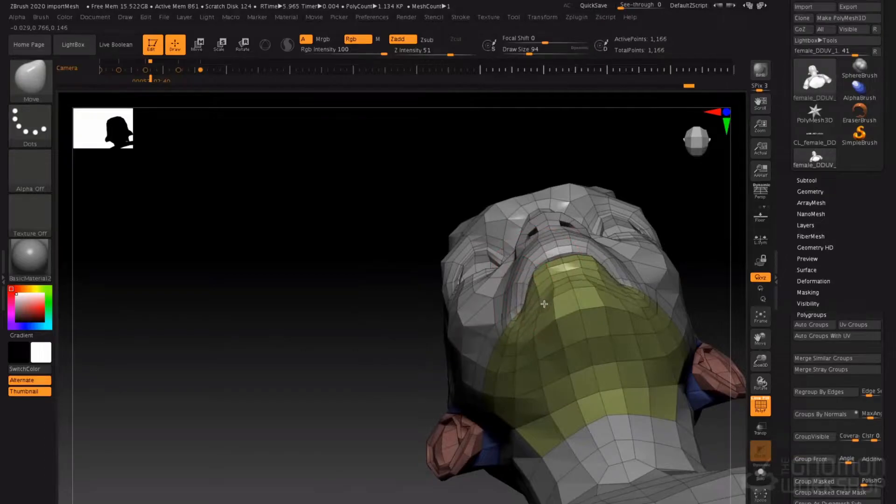
Reshape the cheek and the side of the face in front of the ear with the Move brush at draw size 132.
{"action": "right_click_drag", "start_coordinate": [558, 282], "coordinate": [509, 274]}
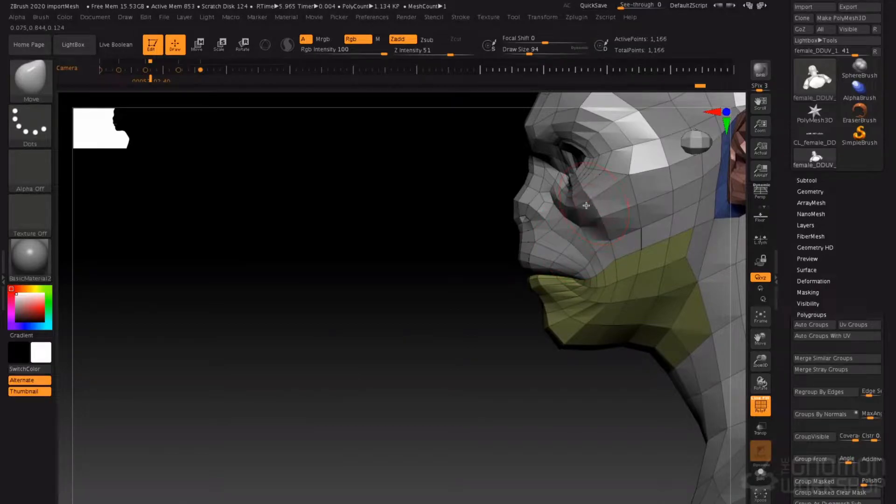
{"action": "right_click_drag", "start_coordinate": [642, 212], "coordinate": [640, 203]}
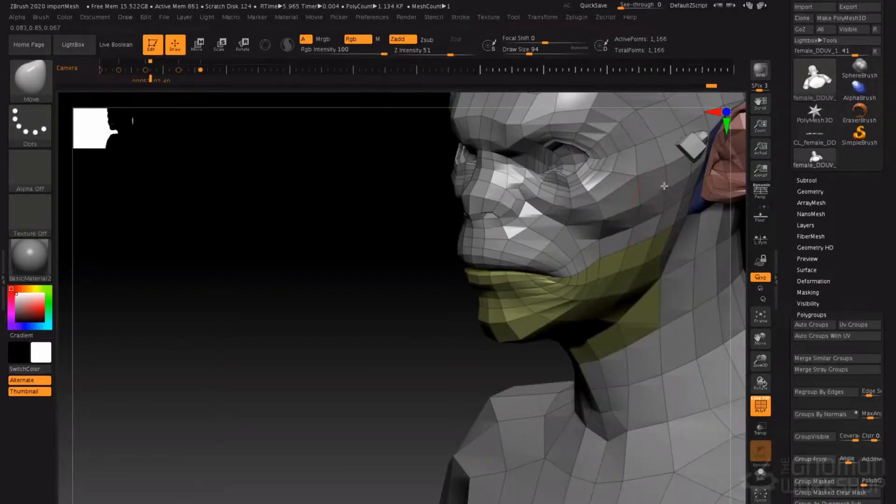
{"action": "right_click_drag", "start_coordinate": [677, 171], "coordinate": [581, 192], "text": "alt"}
{"action": "key", "text": "space"}
{"action": "left_click_drag", "start_coordinate": [586, 208], "coordinate": [591, 208]}
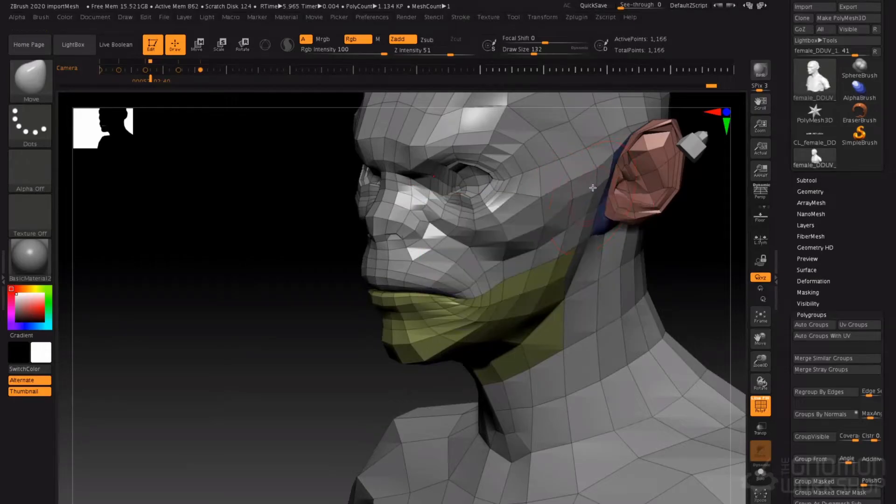
{"action": "right_click_drag", "start_coordinate": [620, 175], "coordinate": [624, 196]}
{"action": "left_click_drag", "start_coordinate": [622, 175], "coordinate": [630, 167]}
Adjust the temple and the side of the skull with the Move brush at draw size 80.
{"action": "right_click_drag", "start_coordinate": [466, 270], "coordinate": [429, 260], "text": "ctrl"}
{"action": "key", "text": "space"}
{"action": "left_click_drag", "start_coordinate": [427, 257], "coordinate": [418, 250]}
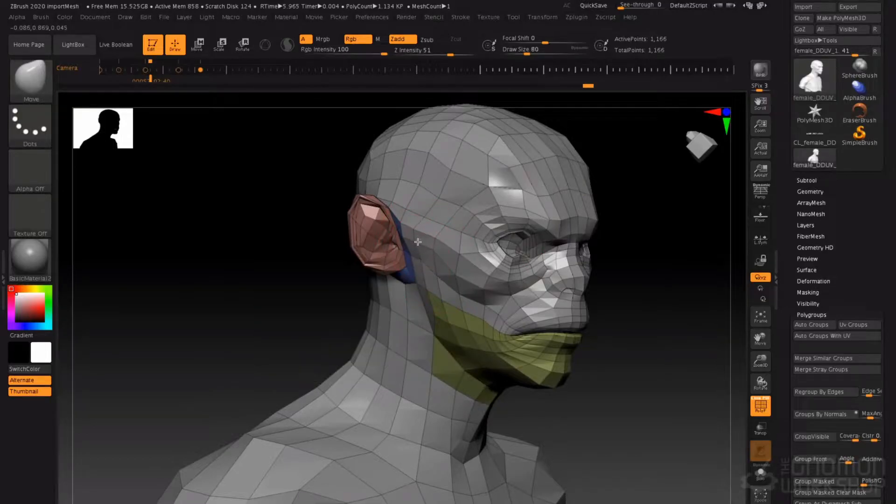
{"action": "right_click_drag", "start_coordinate": [425, 238], "coordinate": [489, 216]}
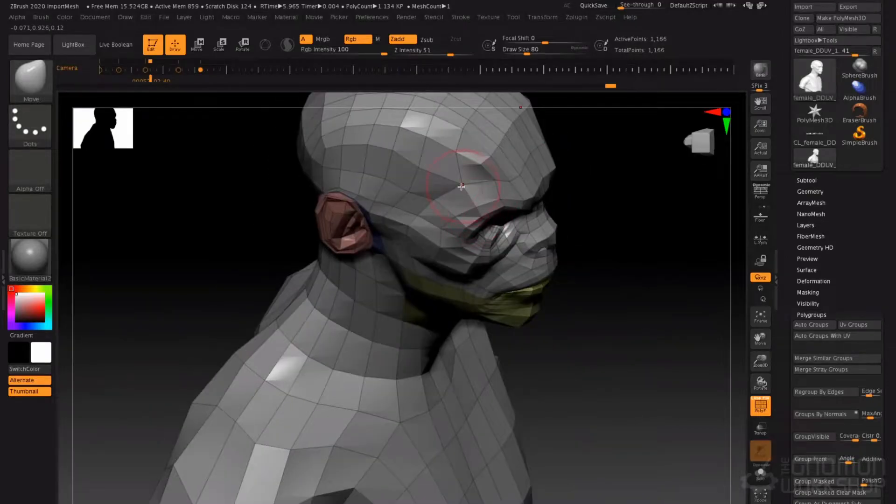
{"action": "left_click_drag", "start_coordinate": [461, 187], "coordinate": [427, 154]}
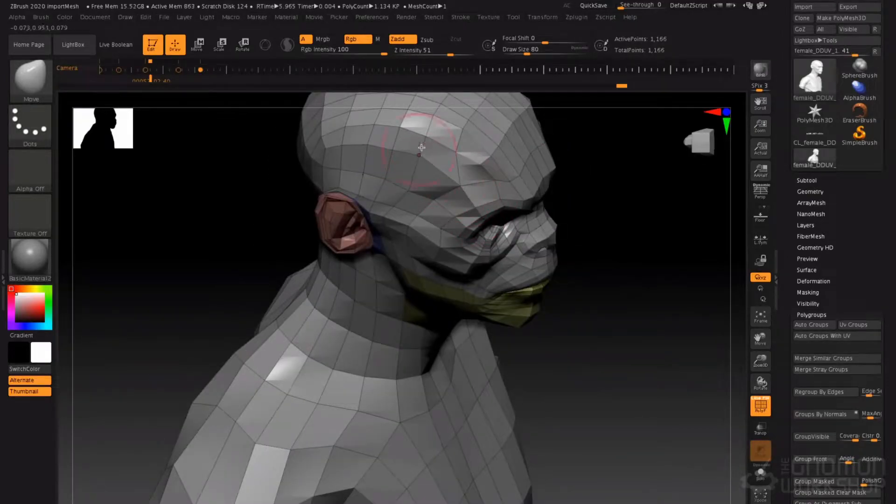
Set the draw size to 154 and mask the torso below the neck with Transpose masking, leaving the head and neck unmasked.
{"action": "mouse_move", "coordinate": [380, 145]}
{"action": "right_mouse_down"}
{"action": "mouse_move", "coordinate": [475, 241]}
{"action": "mouse_move", "coordinate": [430, 275]}
{"action": "mouse_move", "coordinate": [428, 295]}
{"action": "right_mouse_up"}
{"action": "key", "text": "space"}
{"action": "left_click_drag", "start_coordinate": [479, 235], "coordinate": [489, 236]}
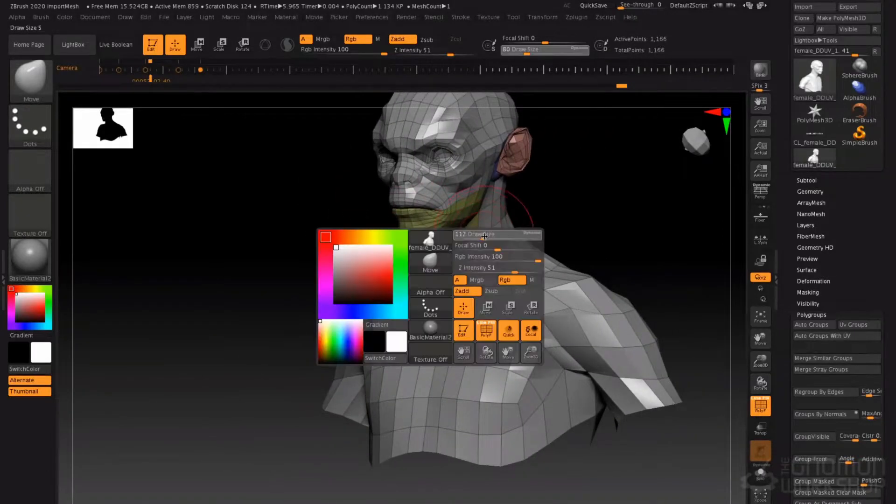
{"action": "mouse_move", "coordinate": [540, 244]}
{"action": "right_mouse_down"}
{"action": "mouse_move", "coordinate": [551, 231]}
{"action": "mouse_move", "coordinate": [550, 206]}
{"action": "mouse_move", "coordinate": [505, 221]}
{"action": "right_mouse_up"}
{"action": "key", "text": "w"}
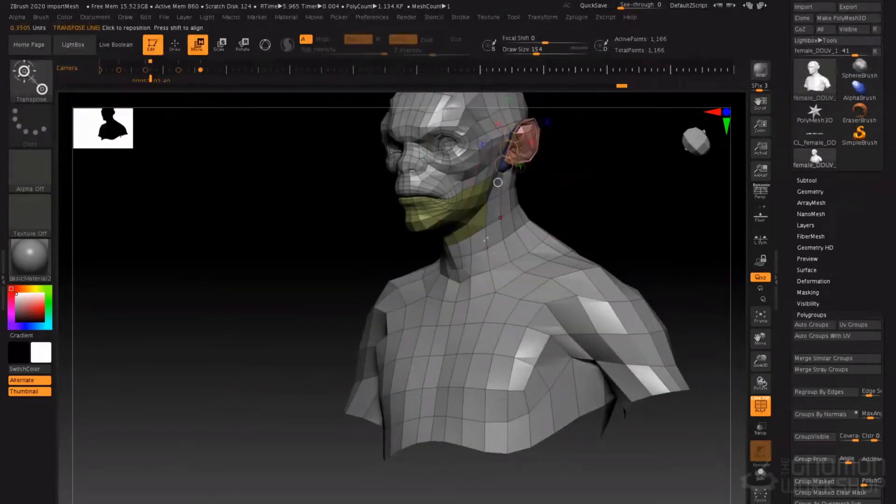
{"action": "left_click_drag", "start_coordinate": [489, 227], "coordinate": [499, 334], "text": "ctrl"}
{"action": "right_click_drag", "start_coordinate": [444, 240], "coordinate": [522, 245]}
{"action": "left_click", "coordinate": [556, 240], "text": "ctrl"}
Place a Transpose line from the base of the neck to above the head and rotate the head forward.
{"action": "right_click_drag", "start_coordinate": [507, 212], "coordinate": [514, 222]}
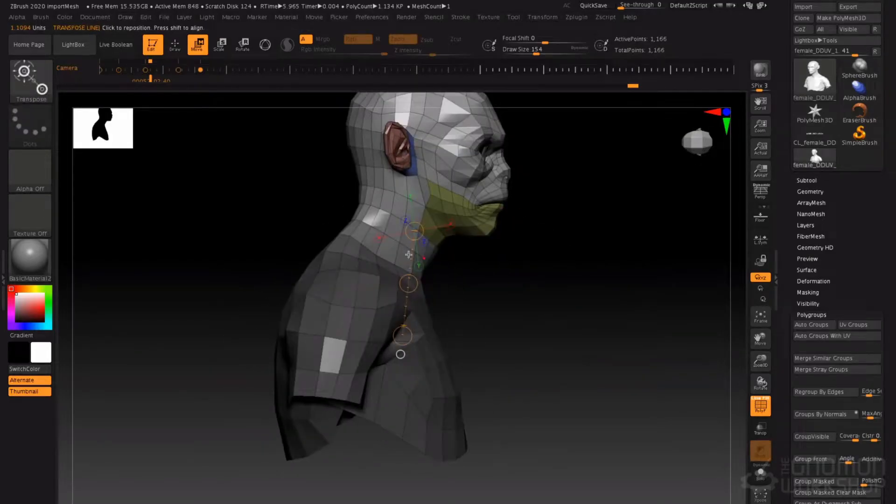
{"action": "right_click_drag", "start_coordinate": [433, 227], "coordinate": [433, 321], "text": "alt"}
{"action": "left_click_drag", "start_coordinate": [375, 349], "coordinate": [469, 193]}
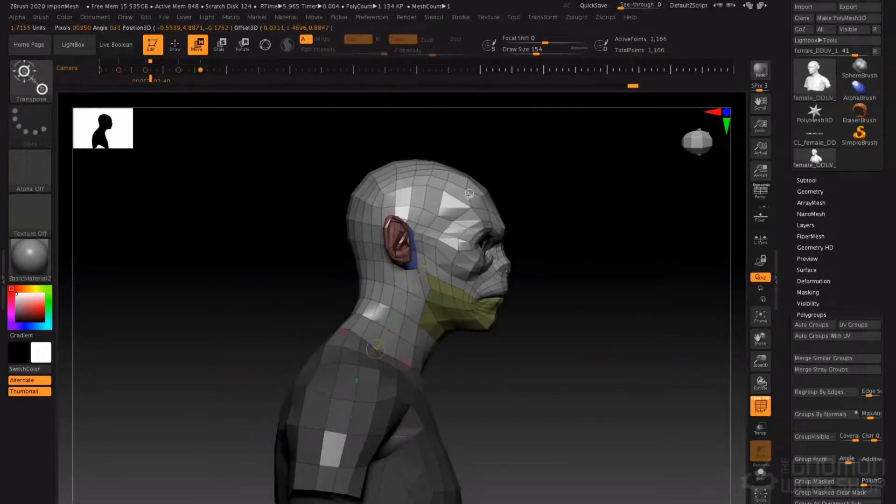
{"action": "left_click_drag", "start_coordinate": [504, 107], "coordinate": [499, 96]}
{"action": "right_click_drag", "start_coordinate": [502, 162], "coordinate": [551, 220], "text": "alt"}
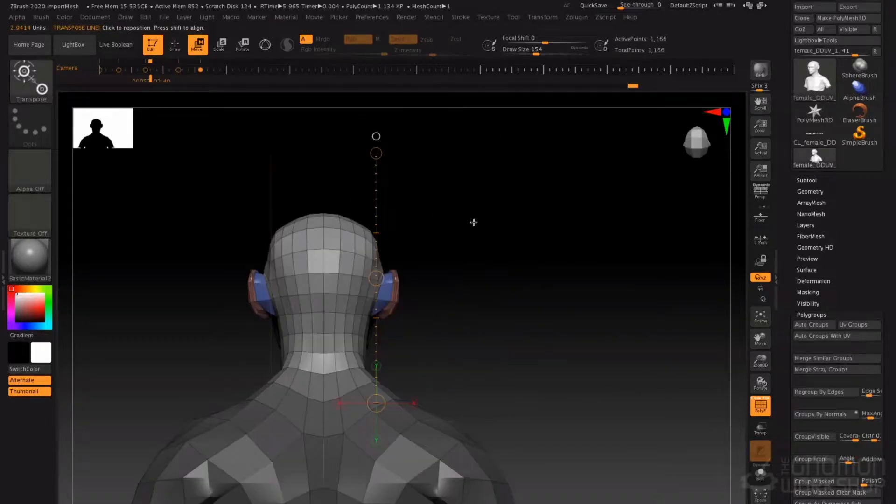
{"action": "right_click_drag", "start_coordinate": [405, 243], "coordinate": [531, 254], "text": "alt"}
{"action": "left_click_drag", "start_coordinate": [507, 288], "coordinate": [455, 288]}
{"action": "right_click_drag", "start_coordinate": [543, 245], "coordinate": [502, 236]}
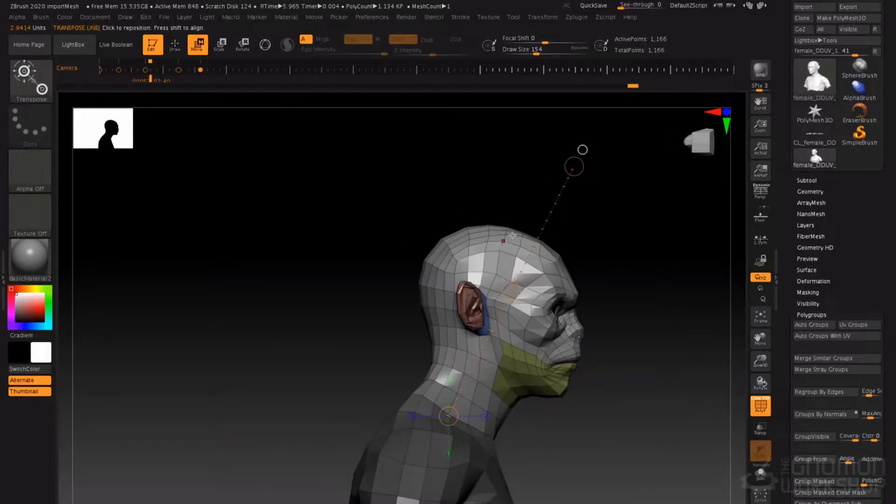
{"action": "key", "text": "r"}
{"action": "left_click_drag", "start_coordinate": [578, 171], "coordinate": [621, 208]}
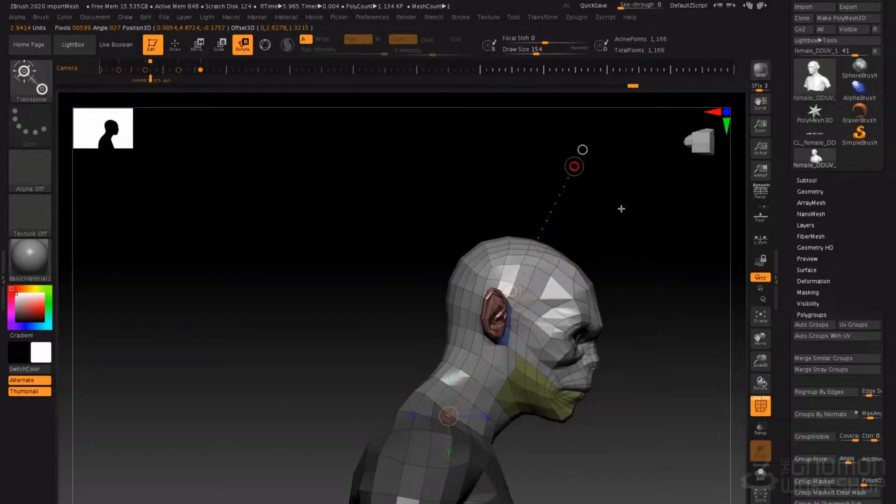
Move the head slightly forward with the Transpose line.
{"action": "right_click_drag", "start_coordinate": [518, 233], "coordinate": [452, 196], "text": "alt"}
{"action": "key", "text": "w"}
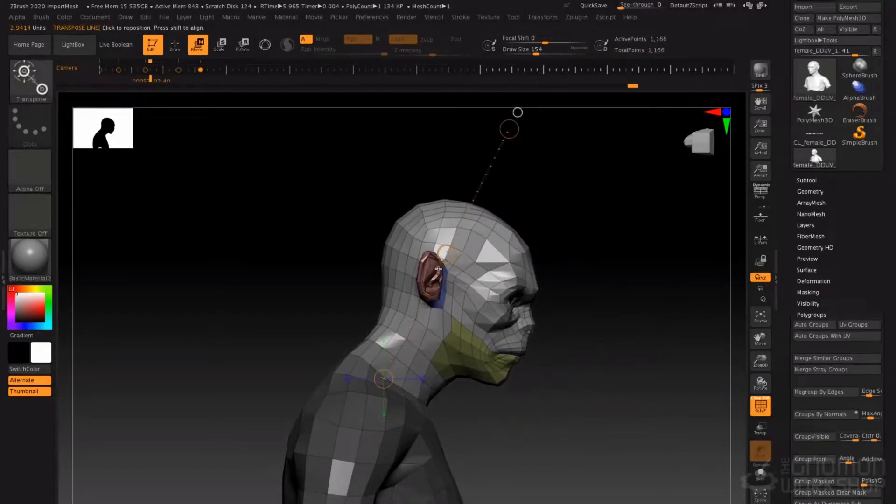
{"action": "left_click_drag", "start_coordinate": [446, 254], "coordinate": [463, 258]}
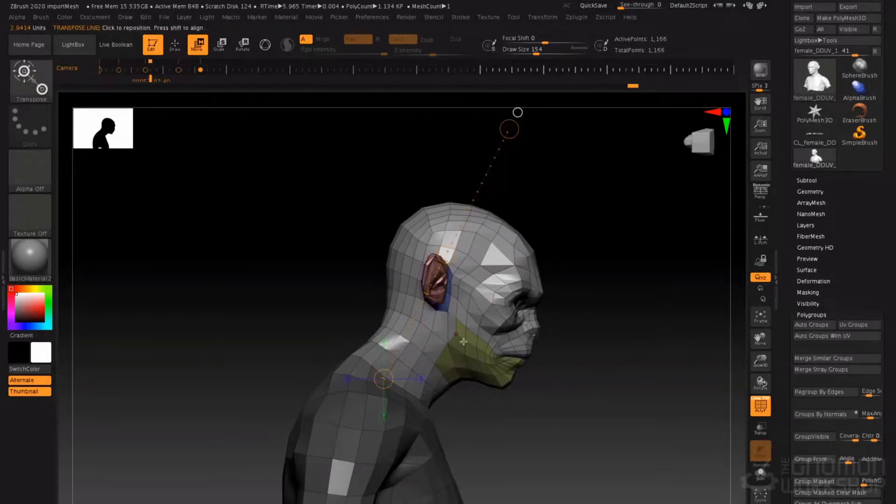
Soften the mask at the neck, rotate the head with a new Transpose line, and clear the mask.
{"action": "key", "text": "q"}
{"action": "key", "text": "ctrl"}
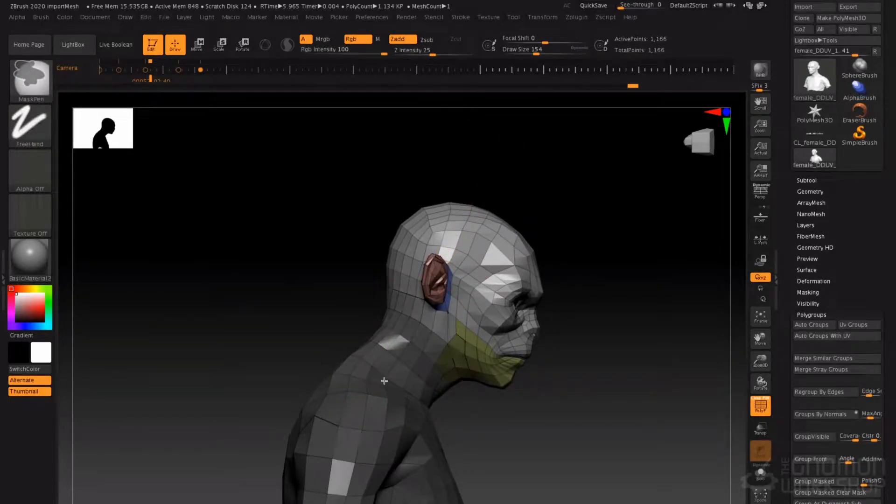
{"action": "key", "text": "r"}
{"action": "left_click_drag", "start_coordinate": [436, 310], "coordinate": [497, 331]}
{"action": "mouse_move", "coordinate": [610, 316]}
{"action": "left_mouse_down"}
{"action": "mouse_move", "coordinate": [611, 272]}
{"action": "mouse_move", "coordinate": [578, 250]}
{"action": "mouse_move", "coordinate": [596, 250]}
{"action": "mouse_move", "coordinate": [581, 208]}
{"action": "mouse_move", "coordinate": [557, 222]}
{"action": "mouse_move", "coordinate": [559, 270]}
{"action": "mouse_move", "coordinate": [506, 304]}
{"action": "mouse_move", "coordinate": [433, 325]}
{"action": "mouse_move", "coordinate": [462, 337]}
{"action": "left_mouse_up"}
{"action": "key", "text": "q"}
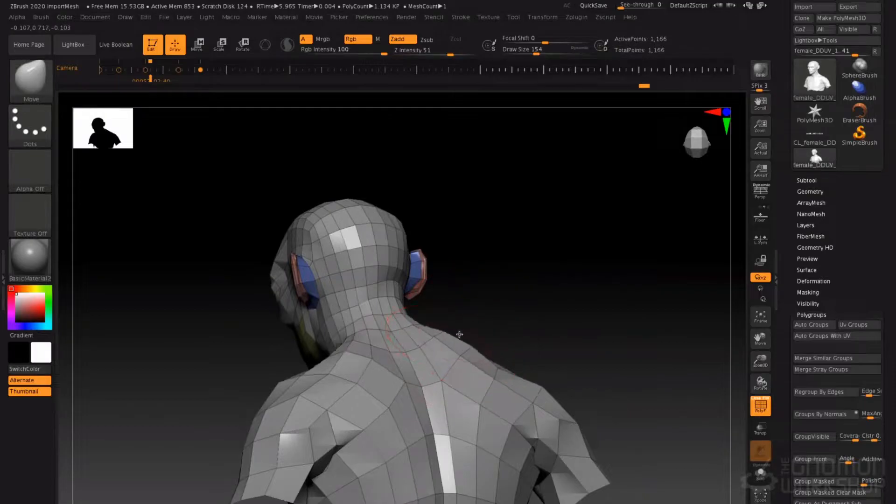
Adjust the transition from the back of the neck to the shoulders with the Move brush.
{"action": "mouse_move", "coordinate": [499, 356]}
{"action": "left_mouse_down"}
{"action": "mouse_move", "coordinate": [524, 326]}
{"action": "mouse_move", "coordinate": [516, 336]}
{"action": "mouse_move", "coordinate": [550, 341]}
{"action": "left_mouse_up"}
{"action": "left_click_drag", "start_coordinate": [460, 348], "coordinate": [418, 304], "text": "alt"}
{"action": "key", "text": "space"}
{"action": "left_click_drag", "start_coordinate": [454, 313], "coordinate": [444, 318]}
Refine the nose and the area under the eyes with the Move brush at draw sizes 59 and 97.
{"action": "mouse_move", "coordinate": [495, 282]}
{"action": "left_mouse_down", "text": "alt"}
{"action": "mouse_move", "coordinate": [482, 292]}
{"action": "mouse_move", "coordinate": [489, 317]}
{"action": "left_mouse_up", "text": "alt"}
{"action": "key", "text": "space"}
{"action": "left_click_drag", "start_coordinate": [523, 255], "coordinate": [521, 255]}
{"action": "key", "text": "space"}
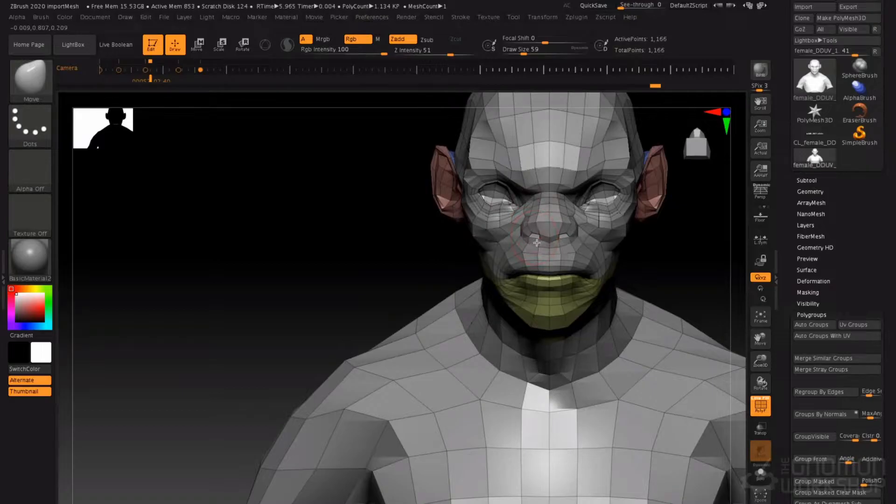
{"action": "right_click_drag", "start_coordinate": [510, 191], "coordinate": [521, 275]}
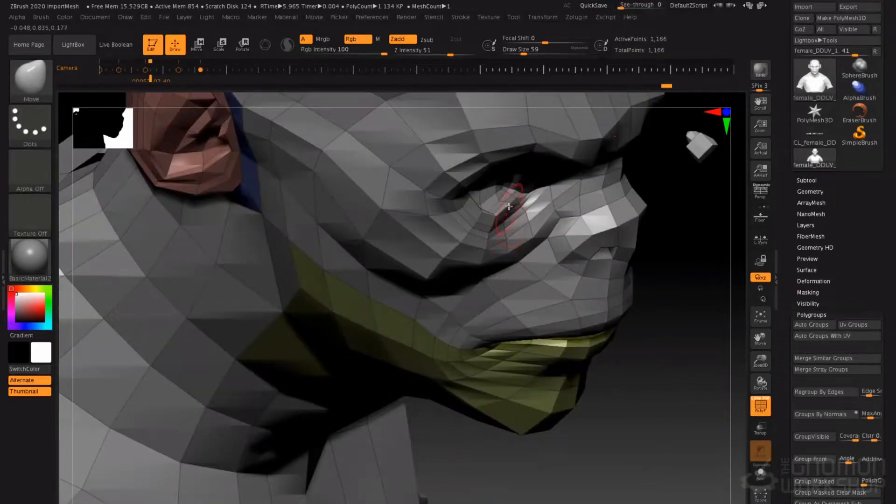
{"action": "mouse_move", "coordinate": [492, 212]}
{"action": "right_mouse_down"}
{"action": "mouse_move", "coordinate": [465, 210]}
{"action": "mouse_move", "coordinate": [578, 205]}
{"action": "mouse_move", "coordinate": [566, 205]}
{"action": "mouse_move", "coordinate": [584, 195]}
{"action": "mouse_move", "coordinate": [569, 213]}
{"action": "mouse_move", "coordinate": [581, 226]}
{"action": "mouse_move", "coordinate": [517, 239]}
{"action": "mouse_move", "coordinate": [486, 312]}
{"action": "mouse_move", "coordinate": [503, 235]}
{"action": "mouse_move", "coordinate": [549, 245]}
{"action": "right_mouse_up"}
{"action": "key", "text": "space"}
{"action": "left_click_drag", "start_coordinate": [545, 244], "coordinate": [550, 244]}
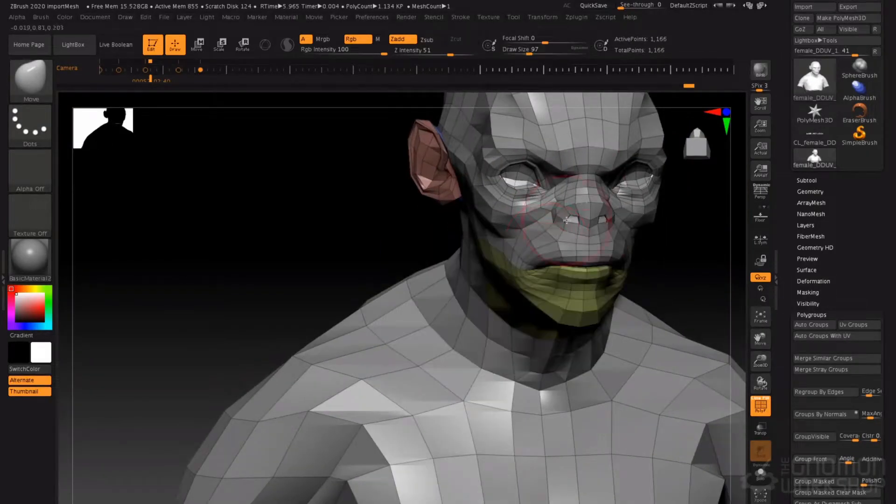
Mask everything except the muzzle and jaw, and reshape the muzzle with the Move brush.
{"action": "mouse_move", "coordinate": [544, 286]}
{"action": "left_mouse_down", "text": "ctrl"}
{"action": "mouse_move", "coordinate": [549, 269]}
{"action": "mouse_move", "coordinate": [491, 286]}
{"action": "mouse_move", "coordinate": [583, 262]}
{"action": "left_mouse_up", "text": "ctrl"}
{"action": "left_click", "coordinate": [667, 242], "text": "ctrl"}
{"action": "mouse_move", "coordinate": [612, 245]}
{"action": "right_mouse_down", "text": "ctrl"}
{"action": "mouse_move", "coordinate": [607, 204]}
{"action": "mouse_move", "coordinate": [598, 204]}
{"action": "mouse_move", "coordinate": [472, 259]}
{"action": "right_mouse_up", "text": "ctrl"}
{"action": "key", "text": "space"}
{"action": "left_click_drag", "start_coordinate": [494, 244], "coordinate": [505, 244]}
{"action": "left_click_drag", "start_coordinate": [464, 290], "coordinate": [467, 297]}
{"action": "mouse_move", "coordinate": [569, 261]}
{"action": "right_mouse_down"}
{"action": "mouse_move", "coordinate": [454, 281]}
{"action": "mouse_move", "coordinate": [443, 304]}
{"action": "right_mouse_up"}
Reshape the chin and lower jaw with the Move brush at draw size 140, and clear the mask.
{"action": "key", "text": "space"}
{"action": "left_click_drag", "start_coordinate": [447, 309], "coordinate": [441, 312]}
{"action": "mouse_move", "coordinate": [439, 315]}
{"action": "right_mouse_down"}
{"action": "mouse_move", "coordinate": [432, 324]}
{"action": "mouse_move", "coordinate": [440, 315]}
{"action": "right_mouse_up"}
{"action": "left_click_drag", "start_coordinate": [441, 314], "coordinate": [432, 318]}
{"action": "right_click_drag", "start_coordinate": [439, 297], "coordinate": [413, 290]}
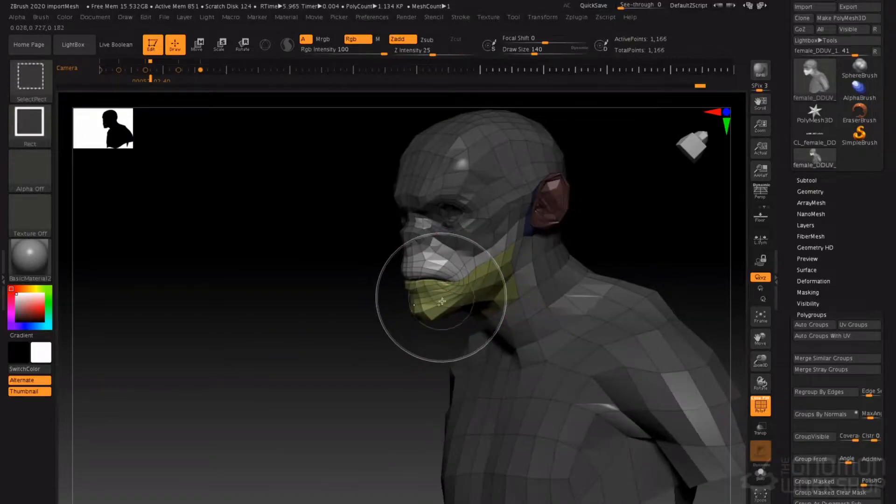
{"action": "left_click", "coordinate": [433, 296], "text": "ctrl+shift"}
{"action": "left_click", "coordinate": [311, 266], "text": "ctrl+shift"}
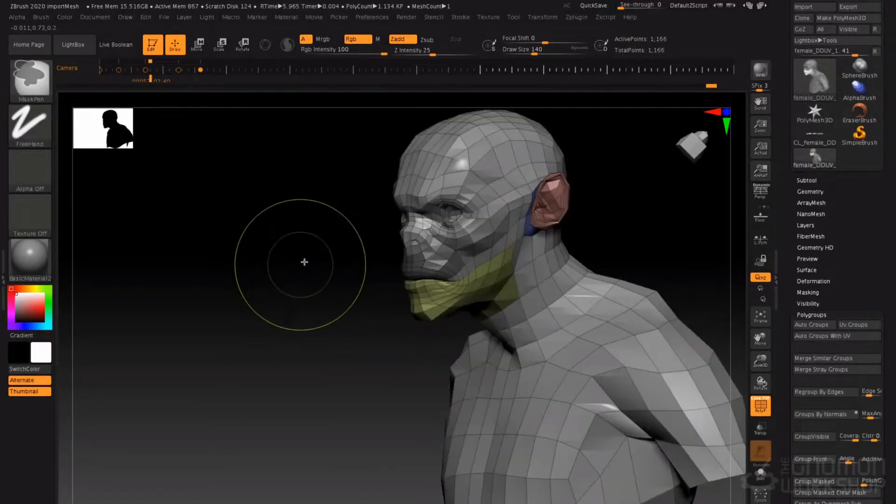
Refine the lips and the jawline toward the ear with the Move brush at draw size 62.
{"action": "right_click_drag", "start_coordinate": [305, 260], "coordinate": [364, 282]}
{"action": "mouse_move", "coordinate": [421, 299]}
{"action": "right_mouse_down"}
{"action": "mouse_move", "coordinate": [429, 278]}
{"action": "mouse_move", "coordinate": [455, 273]}
{"action": "mouse_move", "coordinate": [415, 286]}
{"action": "right_mouse_up"}
{"action": "key", "text": "space"}
{"action": "left_click_drag", "start_coordinate": [437, 271], "coordinate": [433, 271]}
{"action": "right_click_drag", "start_coordinate": [382, 304], "coordinate": [355, 298]}
{"action": "key", "text": "space"}
{"action": "left_click_drag", "start_coordinate": [355, 298], "coordinate": [350, 297]}
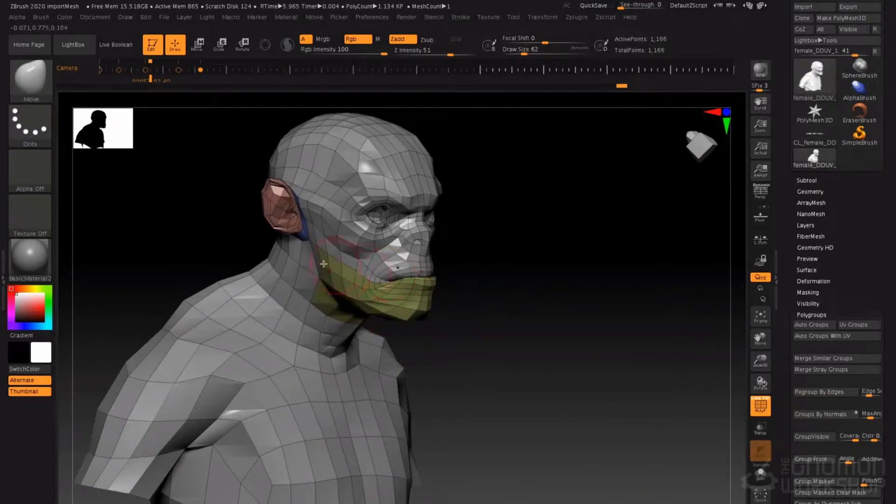
{"action": "right_click_drag", "start_coordinate": [306, 257], "coordinate": [317, 257]}
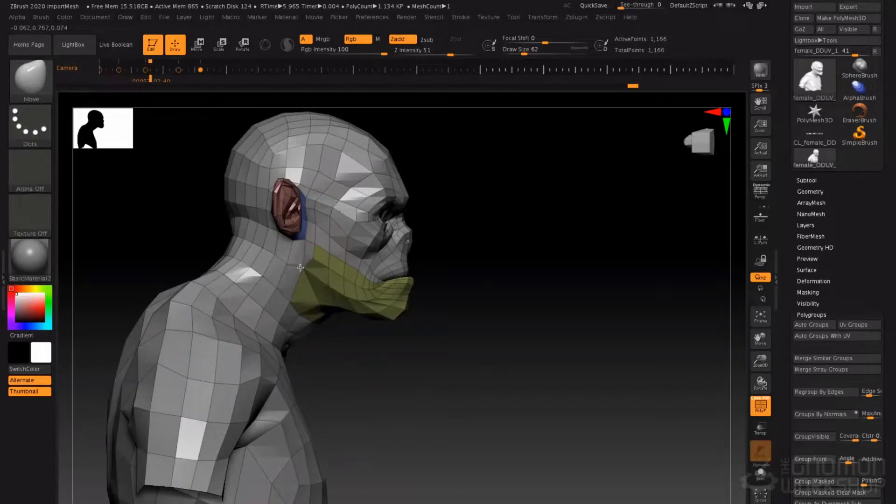
Reshape the sides of the chest and the cut ends of the upper arms with the Move brush at draw size 101.
{"action": "mouse_move", "coordinate": [309, 254]}
{"action": "right_mouse_down"}
{"action": "mouse_move", "coordinate": [434, 241]}
{"action": "mouse_move", "coordinate": [451, 230]}
{"action": "mouse_move", "coordinate": [429, 204]}
{"action": "right_mouse_up"}
{"action": "right_click_drag", "start_coordinate": [508, 281], "coordinate": [520, 318], "text": "shift"}
{"action": "key", "text": "space"}
{"action": "mouse_move", "coordinate": [520, 321]}
{"action": "left_mouse_down"}
{"action": "mouse_move", "coordinate": [533, 338]}
{"action": "mouse_move", "coordinate": [521, 349]}
{"action": "left_mouse_up"}
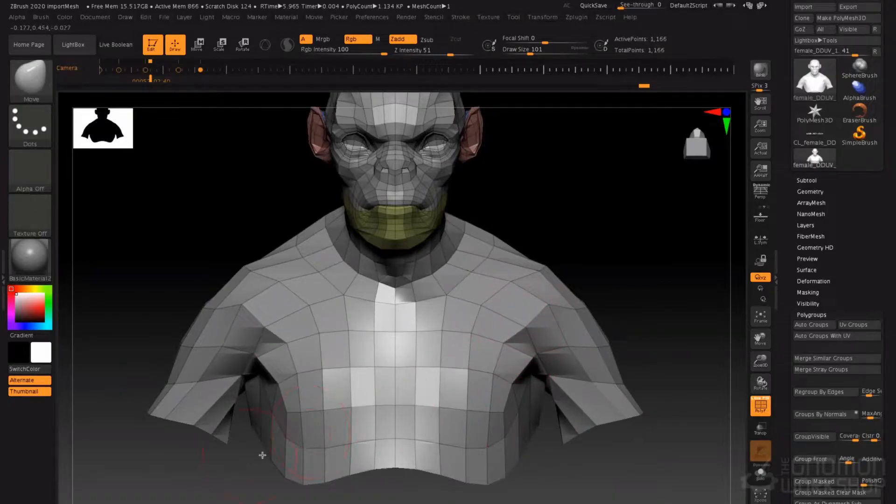
{"action": "mouse_move", "coordinate": [266, 423]}
{"action": "left_mouse_down"}
{"action": "mouse_move", "coordinate": [260, 434]}
{"action": "mouse_move", "coordinate": [228, 383]}
{"action": "left_mouse_up"}
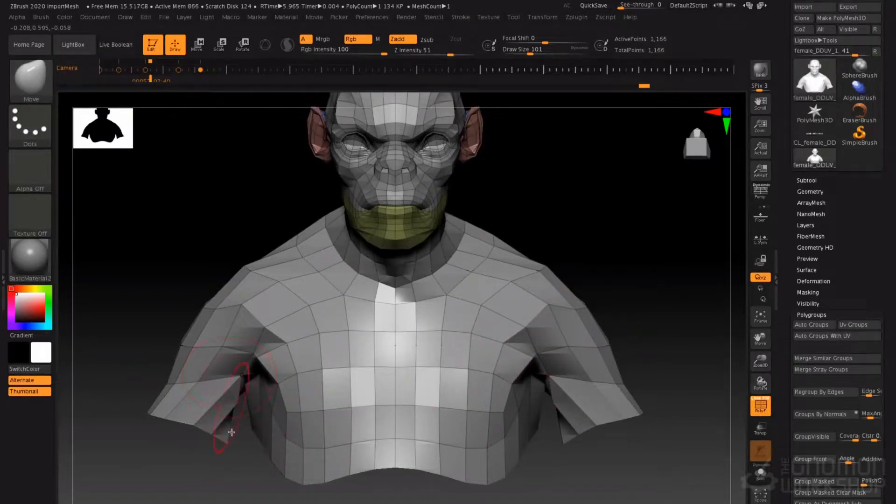
{"action": "left_click_drag", "start_coordinate": [232, 432], "coordinate": [238, 448]}
{"action": "mouse_move", "coordinate": [225, 409]}
{"action": "left_mouse_down"}
{"action": "mouse_move", "coordinate": [187, 416]}
{"action": "mouse_move", "coordinate": [182, 409]}
{"action": "mouse_move", "coordinate": [219, 408]}
{"action": "mouse_move", "coordinate": [203, 397]}
{"action": "mouse_move", "coordinate": [213, 397]}
{"action": "mouse_move", "coordinate": [184, 416]}
{"action": "mouse_move", "coordinate": [213, 422]}
{"action": "left_mouse_up"}
Refine the upper arms and the armpit area with the Move brush.
{"action": "key", "text": "space"}
{"action": "left_click_drag", "start_coordinate": [204, 366], "coordinate": [203, 392]}
{"action": "key", "text": "space"}
{"action": "mouse_move", "coordinate": [177, 421]}
{"action": "left_mouse_down"}
{"action": "mouse_move", "coordinate": [204, 436]}
{"action": "mouse_move", "coordinate": [276, 414]}
{"action": "mouse_move", "coordinate": [234, 419]}
{"action": "left_mouse_up"}
{"action": "left_click_drag", "start_coordinate": [255, 390], "coordinate": [343, 367], "text": "alt"}
{"action": "mouse_move", "coordinate": [242, 414]}
{"action": "left_mouse_down"}
{"action": "mouse_move", "coordinate": [263, 422]}
{"action": "mouse_move", "coordinate": [290, 386]}
{"action": "left_mouse_up"}
{"action": "left_click_drag", "start_coordinate": [313, 415], "coordinate": [299, 345], "text": "alt"}
Shape the back of the neck with the Move brush at draw size 74 and focal shift 17.
{"action": "mouse_move", "coordinate": [274, 283]}
{"action": "left_mouse_down", "text": "alt"}
{"action": "mouse_move", "coordinate": [378, 306]}
{"action": "mouse_move", "coordinate": [301, 219]}
{"action": "mouse_move", "coordinate": [366, 293]}
{"action": "mouse_move", "coordinate": [337, 315]}
{"action": "mouse_move", "coordinate": [330, 308]}
{"action": "left_mouse_up", "text": "alt"}
{"action": "key", "text": "space"}
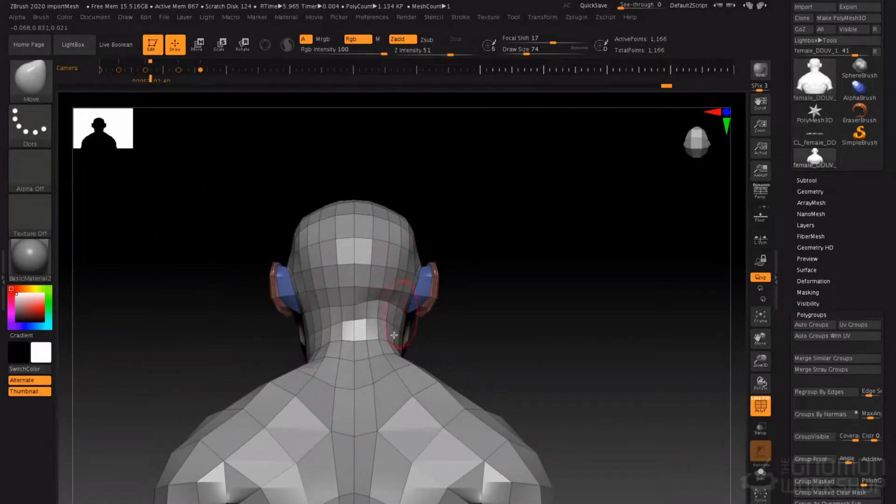
{"action": "right_click_drag", "start_coordinate": [393, 335], "coordinate": [360, 326], "text": "ctrl"}
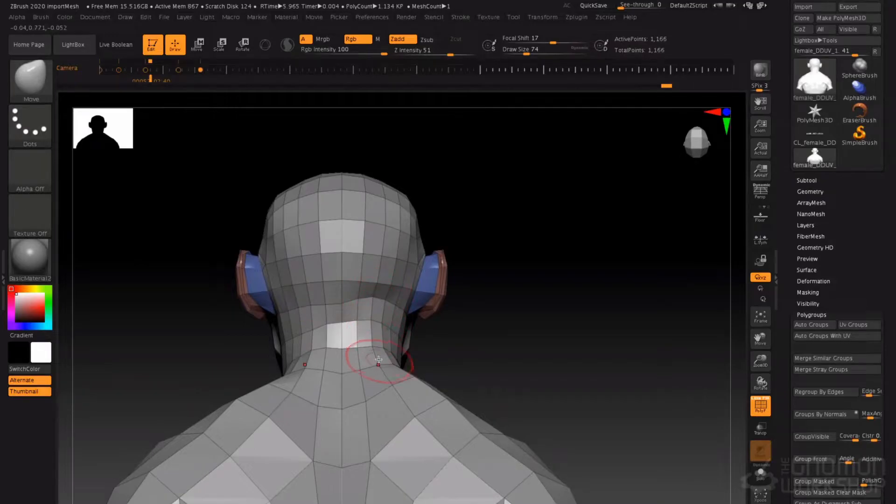
{"action": "right_click_drag", "start_coordinate": [378, 359], "coordinate": [373, 322], "text": "ctrl"}
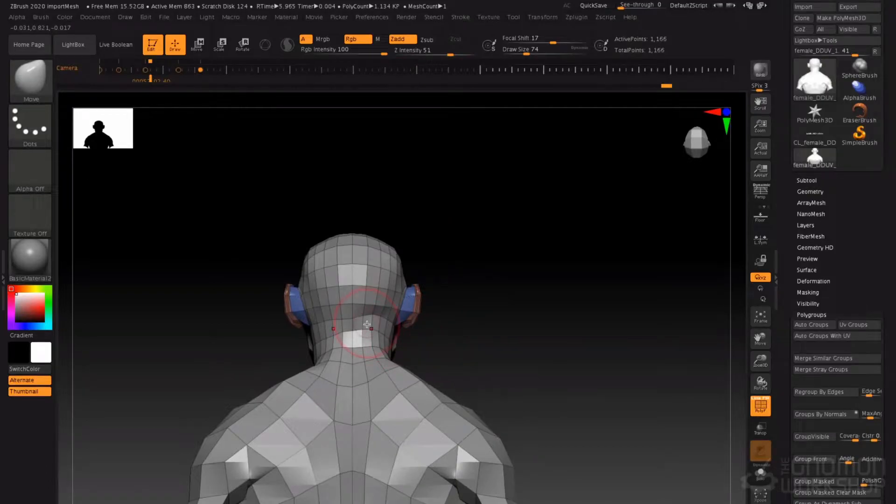
Mask one half of the bust, mirror the sculpted changes across with Smart ReSym, and clear the mask.
{"action": "mouse_move", "coordinate": [591, 174]}
{"action": "left_mouse_down", "text": "ctrl"}
{"action": "mouse_move", "coordinate": [426, 502]}
{"action": "mouse_move", "coordinate": [352, 501]}
{"action": "left_mouse_up", "text": "ctrl"}
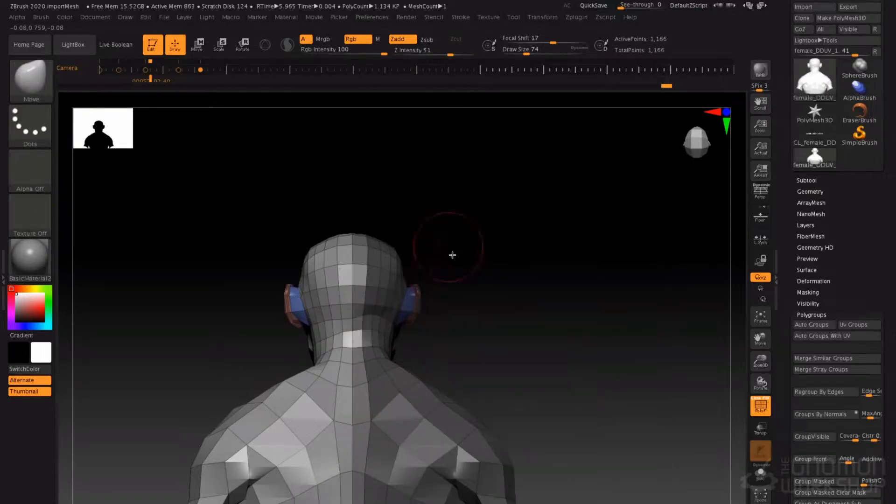
{"action": "left_click_drag", "start_coordinate": [499, 242], "coordinate": [407, 297]}
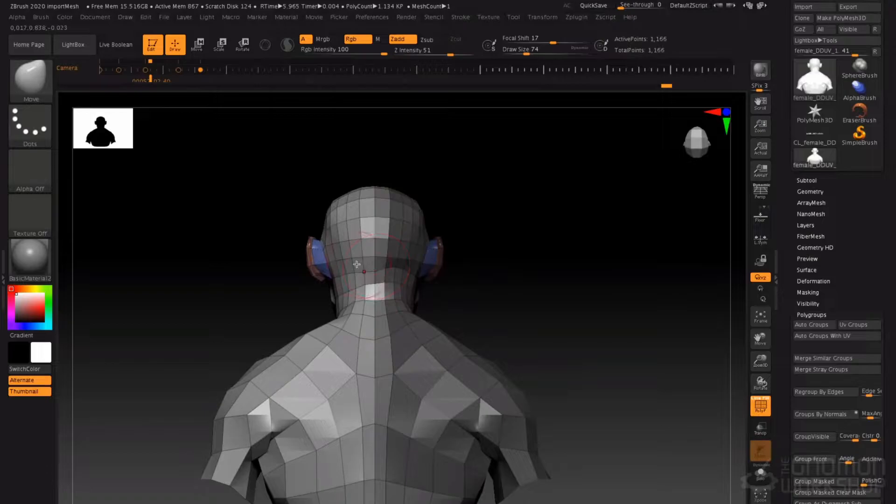
{"action": "left_click_drag", "start_coordinate": [474, 229], "coordinate": [448, 238], "text": "shift"}
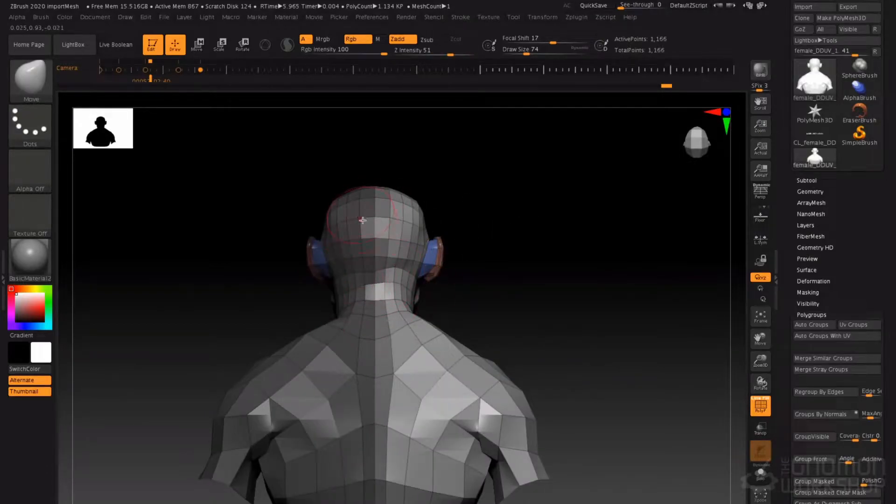
{"action": "left_click", "coordinate": [817, 281]}
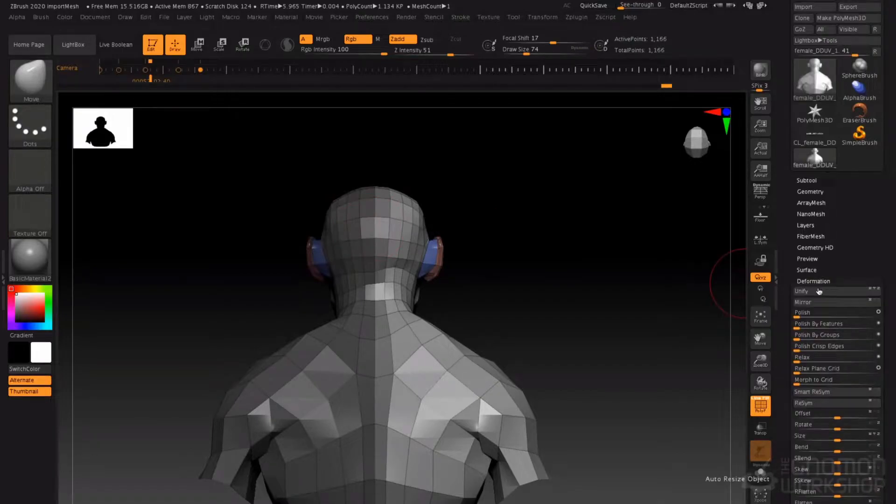
{"action": "scroll", "coordinate": [812, 345], "scroll_direction": "down", "scroll_amount": 2}
{"action": "left_click", "coordinate": [810, 352]}
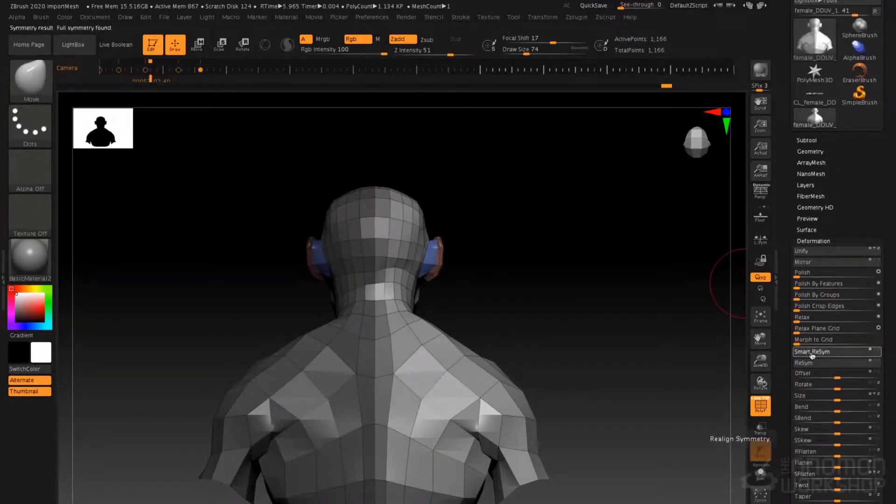
{"action": "key", "text": "ctrl"}
{"action": "mouse_move", "coordinate": [483, 230]}
{"action": "left_mouse_down"}
{"action": "mouse_move", "coordinate": [464, 194]}
{"action": "mouse_move", "coordinate": [422, 190]}
{"action": "left_mouse_up"}
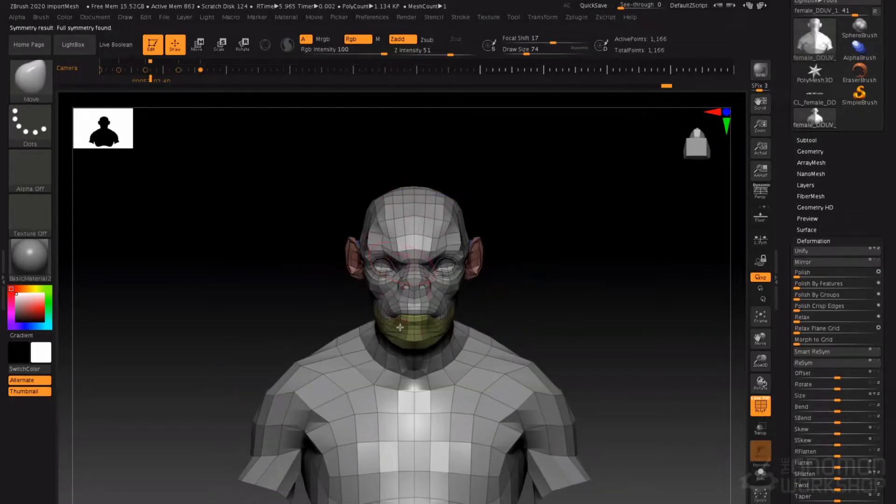
Reshape the sides of the head around the ears with the Move brush at draw sizes 120, 167 and 128.
{"action": "right_click_drag", "start_coordinate": [386, 292], "coordinate": [385, 283], "text": "ctrl"}
{"action": "key", "text": "space"}
{"action": "left_click_drag", "start_coordinate": [376, 281], "coordinate": [382, 280]}
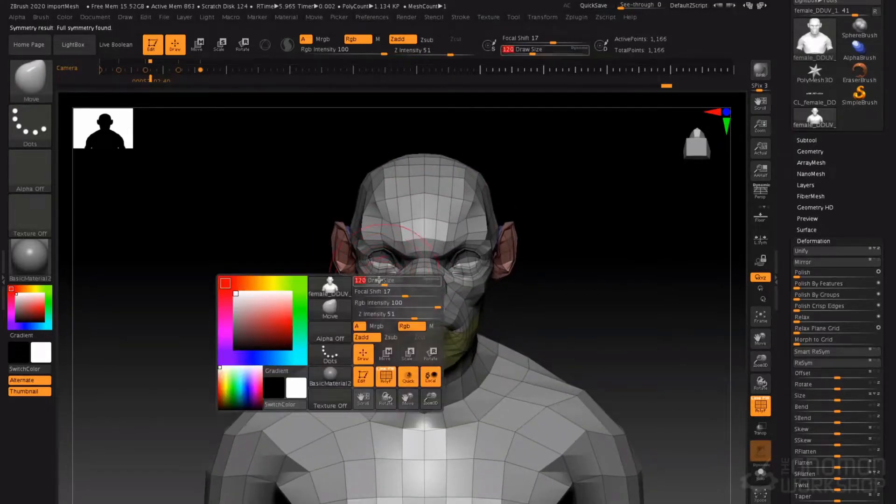
{"action": "right_click_drag", "start_coordinate": [322, 275], "coordinate": [359, 272]}
{"action": "key", "text": "space"}
{"action": "left_click_drag", "start_coordinate": [359, 269], "coordinate": [364, 268]}
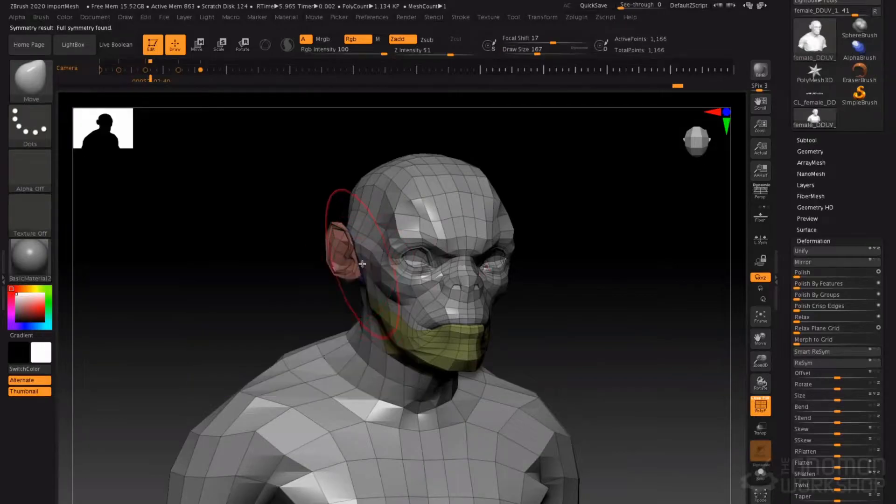
{"action": "right_click_drag", "start_coordinate": [362, 248], "coordinate": [360, 275]}
{"action": "key", "text": "space"}
{"action": "left_click_drag", "start_coordinate": [367, 274], "coordinate": [362, 273]}
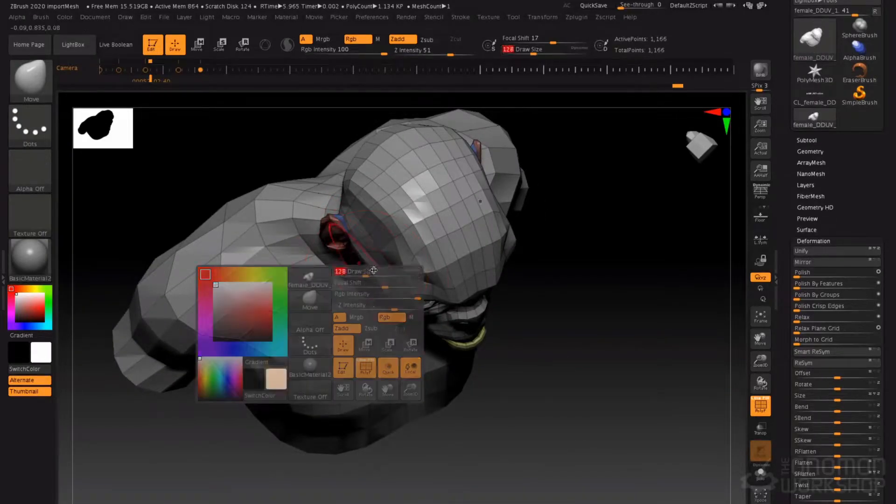
Adjust the overall form of the cranium and forehead with the Move brush at draw sizes 223 and 182.
{"action": "key", "text": "space"}
{"action": "left_click_drag", "start_coordinate": [356, 238], "coordinate": [366, 239]}
{"action": "left_click_drag", "start_coordinate": [340, 202], "coordinate": [328, 208]}
{"action": "mouse_move", "coordinate": [394, 227]}
{"action": "right_mouse_down"}
{"action": "mouse_move", "coordinate": [406, 278]}
{"action": "mouse_move", "coordinate": [362, 250]}
{"action": "mouse_move", "coordinate": [361, 282]}
{"action": "mouse_move", "coordinate": [382, 308]}
{"action": "right_mouse_up"}
{"action": "key", "text": "space"}
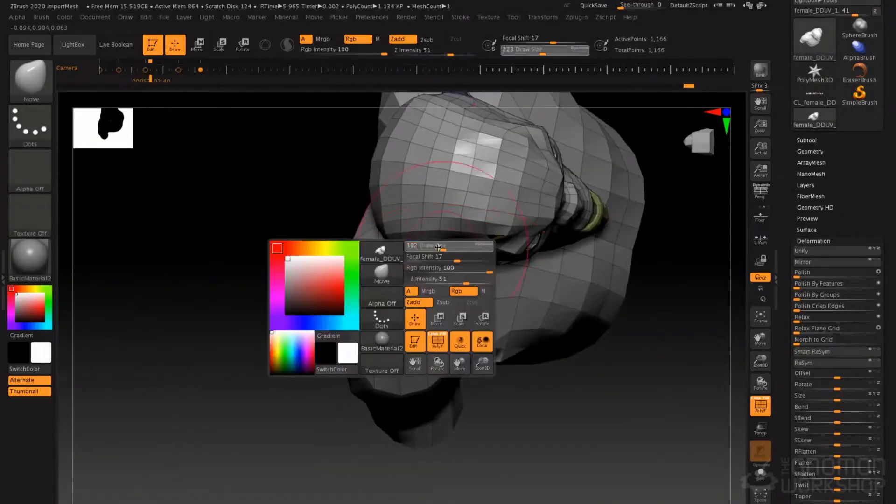
{"action": "left_click_drag", "start_coordinate": [445, 246], "coordinate": [436, 245]}
{"action": "mouse_move", "coordinate": [428, 292]}
{"action": "right_mouse_down"}
{"action": "mouse_move", "coordinate": [377, 245]}
{"action": "mouse_move", "coordinate": [348, 251]}
{"action": "mouse_move", "coordinate": [411, 266]}
{"action": "mouse_move", "coordinate": [402, 240]}
{"action": "mouse_move", "coordinate": [418, 240]}
{"action": "right_mouse_up"}
{"action": "key", "text": "space"}
{"action": "left_click_drag", "start_coordinate": [418, 240], "coordinate": [434, 254]}
Refine the nose and nostrils with the Move brush at draw size 54.
{"action": "key", "text": "space"}
{"action": "right_click_drag", "start_coordinate": [443, 256], "coordinate": [453, 258]}
{"action": "left_click", "coordinate": [429, 261]}
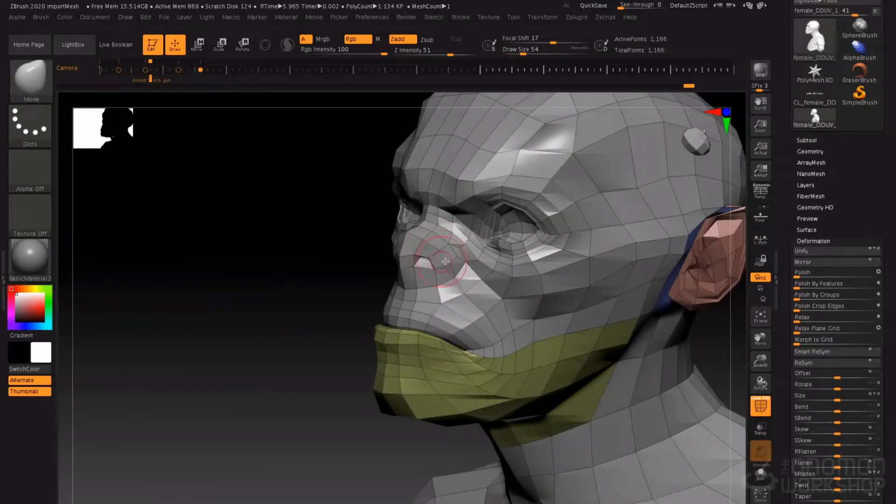
{"action": "right_click_drag", "start_coordinate": [429, 254], "coordinate": [440, 260]}
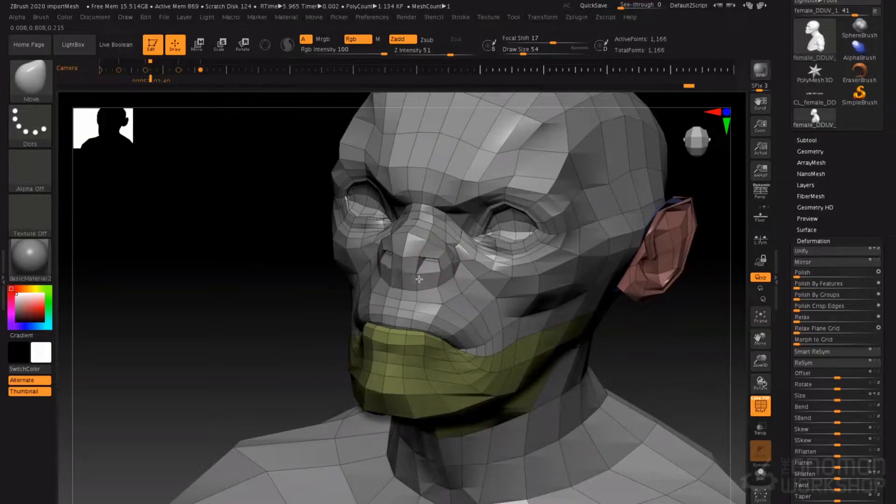
{"action": "mouse_move", "coordinate": [428, 294]}
{"action": "right_mouse_down"}
{"action": "mouse_move", "coordinate": [423, 269]}
{"action": "mouse_move", "coordinate": [471, 252]}
{"action": "right_mouse_up"}
Subdivide the bust mesh once and hide its polyframe display.
{"action": "mouse_move", "coordinate": [420, 262]}
{"action": "right_mouse_down", "text": "ctrl"}
{"action": "mouse_move", "coordinate": [411, 224]}
{"action": "mouse_move", "coordinate": [405, 239]}
{"action": "mouse_move", "coordinate": [411, 197]}
{"action": "mouse_move", "coordinate": [419, 245]}
{"action": "right_mouse_up", "text": "ctrl"}
{"action": "key", "text": "ctrl+d"}
{"action": "right_click_drag", "start_coordinate": [464, 165], "coordinate": [459, 229], "text": "alt"}
{"action": "key", "text": "shift+f"}
{"action": "right_click_drag", "start_coordinate": [527, 233], "coordinate": [462, 232]}
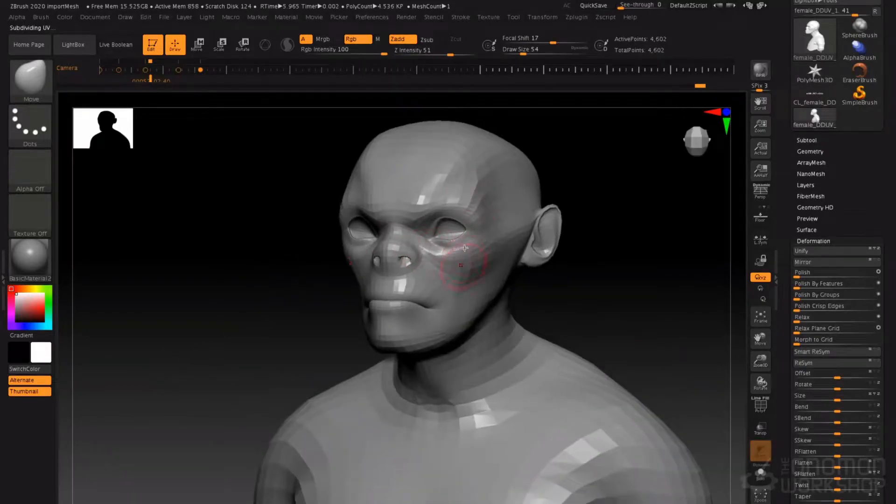
Sculpt the cheekbone with the ClayTubes brush, using no alpha, focal shift 44 and draw size 56.
{"action": "key", "text": "b"}
{"action": "key", "text": "c"}
{"action": "key", "text": "t"}
{"action": "left_click", "coordinate": [30, 169]}
{"action": "left_click", "coordinate": [87, 175]}
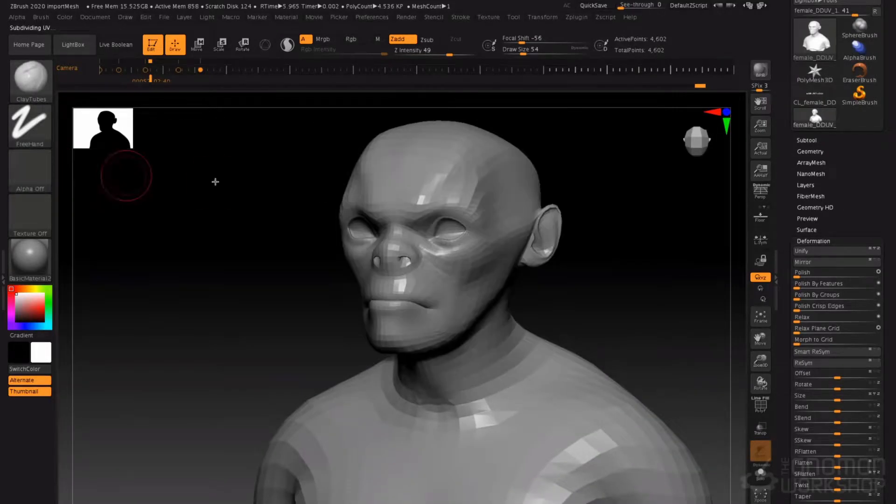
{"action": "key", "text": "space"}
{"action": "left_click_drag", "start_coordinate": [493, 295], "coordinate": [532, 293]}
{"action": "mouse_move", "coordinate": [483, 279]}
{"action": "left_mouse_down"}
{"action": "mouse_move", "coordinate": [497, 283]}
{"action": "mouse_move", "coordinate": [488, 281]}
{"action": "left_mouse_up"}
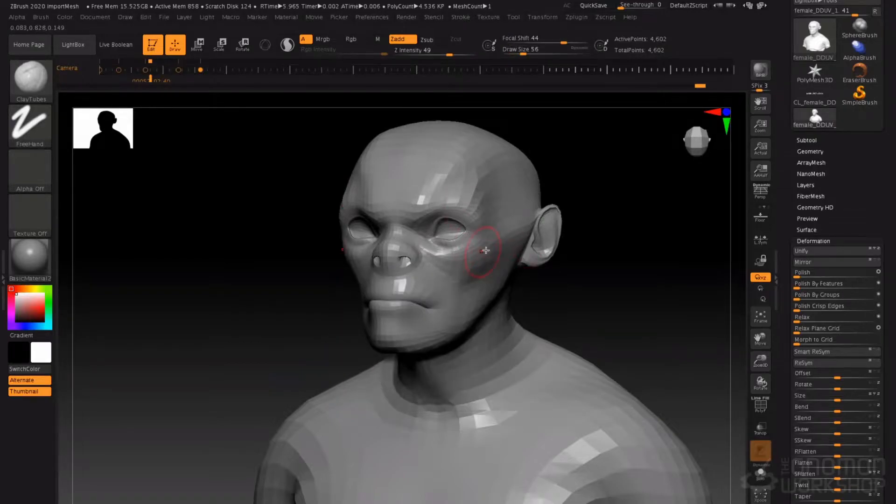
{"action": "right_click_drag", "start_coordinate": [485, 250], "coordinate": [482, 275], "text": "ctrl"}
{"action": "mouse_move", "coordinate": [482, 276]}
{"action": "left_mouse_down"}
{"action": "mouse_move", "coordinate": [495, 246]}
{"action": "mouse_move", "coordinate": [489, 265]}
{"action": "left_mouse_up"}
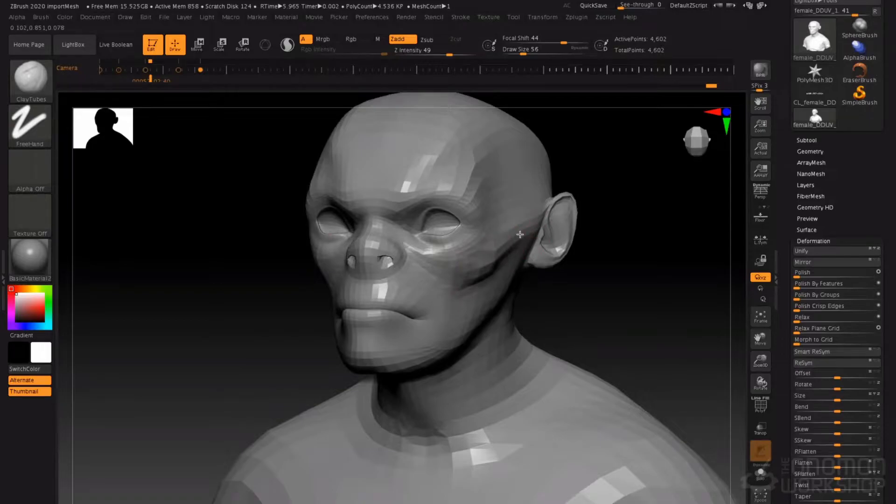
Build up the brow, forehead and temple with the ClayTubes brush, raising the draw size to 80.
{"action": "right_click_drag", "start_coordinate": [510, 237], "coordinate": [442, 188]}
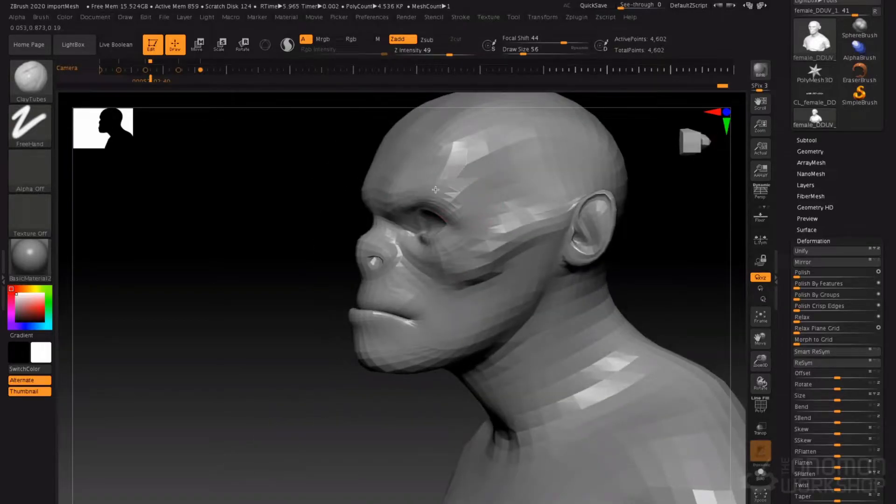
{"action": "left_click_drag", "start_coordinate": [441, 175], "coordinate": [472, 140]}
{"action": "right_click_drag", "start_coordinate": [459, 156], "coordinate": [480, 215]}
{"action": "key", "text": "space"}
{"action": "mouse_move", "coordinate": [437, 206]}
{"action": "left_mouse_down"}
{"action": "mouse_move", "coordinate": [429, 213]}
{"action": "mouse_move", "coordinate": [569, 183]}
{"action": "left_mouse_up"}
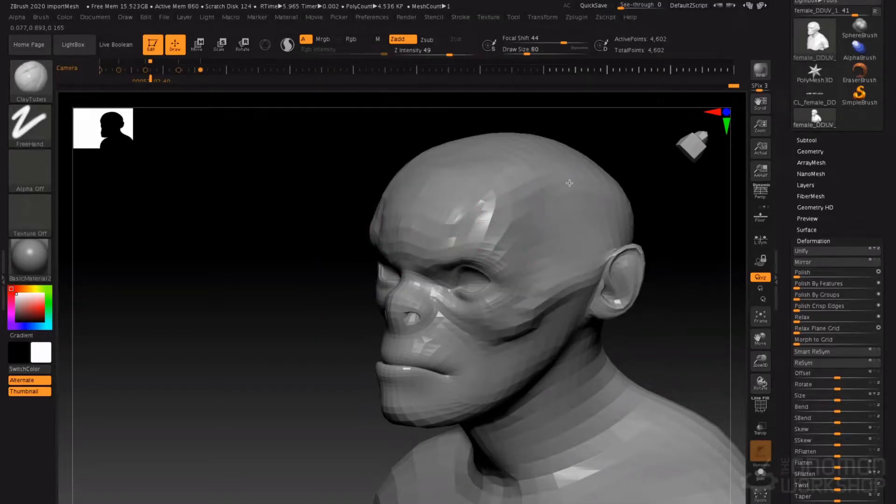
Sculpt the cheek hollow and the jawline with the ClayTubes brush at draw size 59.
{"action": "right_click_drag", "start_coordinate": [521, 201], "coordinate": [486, 261]}
{"action": "key", "text": "space"}
{"action": "mouse_move", "coordinate": [518, 323]}
{"action": "left_mouse_down"}
{"action": "mouse_move", "coordinate": [487, 323]}
{"action": "mouse_move", "coordinate": [543, 315]}
{"action": "mouse_move", "coordinate": [614, 282]}
{"action": "left_mouse_up"}
{"action": "mouse_move", "coordinate": [568, 338]}
{"action": "left_mouse_down"}
{"action": "mouse_move", "coordinate": [566, 376]}
{"action": "mouse_move", "coordinate": [433, 422]}
{"action": "left_mouse_up"}
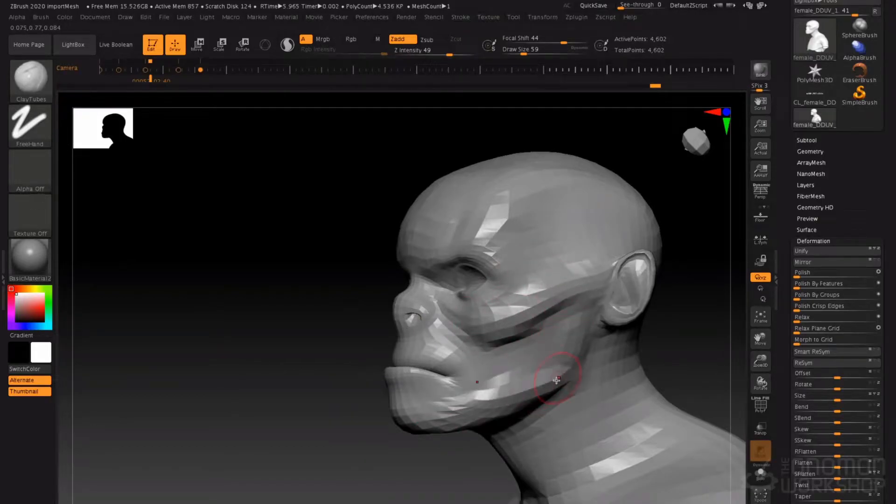
{"action": "right_click_drag", "start_coordinate": [567, 349], "coordinate": [601, 354]}
{"action": "right_click_drag", "start_coordinate": [412, 362], "coordinate": [427, 368]}
Carve creases around the eyes and brow with the DamStandard brush at draw sizes 35 and 41.
{"action": "mouse_move", "coordinate": [323, 287]}
{"action": "right_mouse_down"}
{"action": "mouse_move", "coordinate": [345, 210]}
{"action": "mouse_move", "coordinate": [387, 205]}
{"action": "mouse_move", "coordinate": [410, 215]}
{"action": "mouse_move", "coordinate": [442, 249]}
{"action": "mouse_move", "coordinate": [431, 243]}
{"action": "right_mouse_up"}
{"action": "key", "text": "b"}
{"action": "key", "text": "d"}
{"action": "key", "text": "s"}
{"action": "key", "text": "space"}
{"action": "left_click_drag", "start_coordinate": [450, 265], "coordinate": [454, 274]}
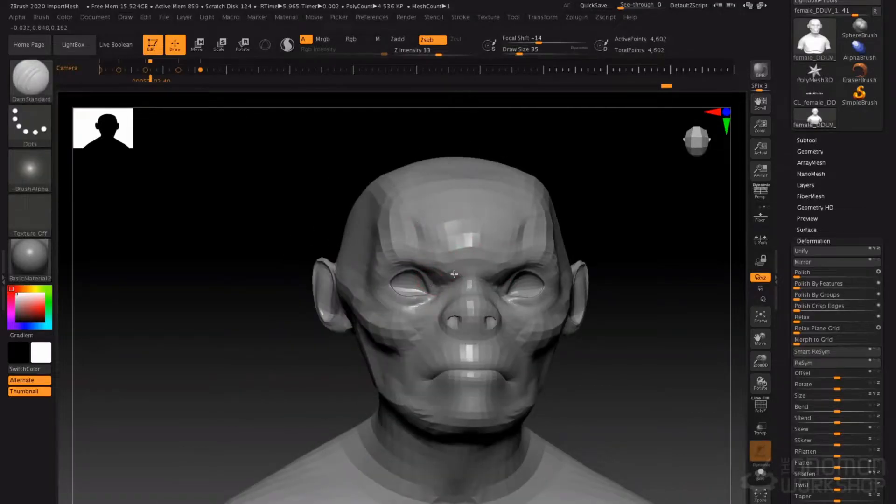
{"action": "mouse_move", "coordinate": [438, 276]}
{"action": "right_mouse_down"}
{"action": "mouse_move", "coordinate": [504, 261]}
{"action": "mouse_move", "coordinate": [449, 254]}
{"action": "mouse_move", "coordinate": [483, 220]}
{"action": "mouse_move", "coordinate": [455, 260]}
{"action": "right_mouse_up"}
{"action": "key", "text": "space"}
{"action": "left_click_drag", "start_coordinate": [460, 261], "coordinate": [466, 257]}
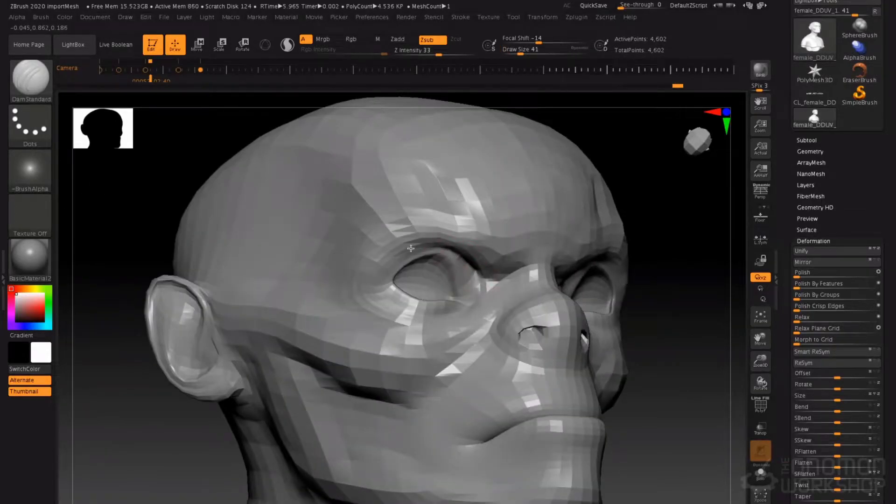
Reshape the eyelids and eye sockets with the Move brush at draw size 51.
{"action": "key", "text": "b"}
{"action": "key", "text": "m"}
{"action": "key", "text": "v"}
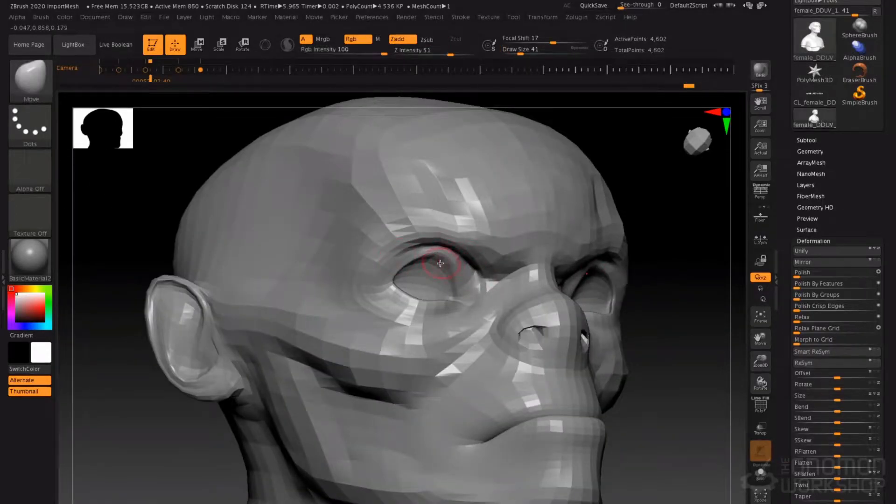
{"action": "right_click_drag", "start_coordinate": [440, 262], "coordinate": [437, 265]}
{"action": "key", "text": "space"}
{"action": "left_click_drag", "start_coordinate": [436, 265], "coordinate": [440, 264]}
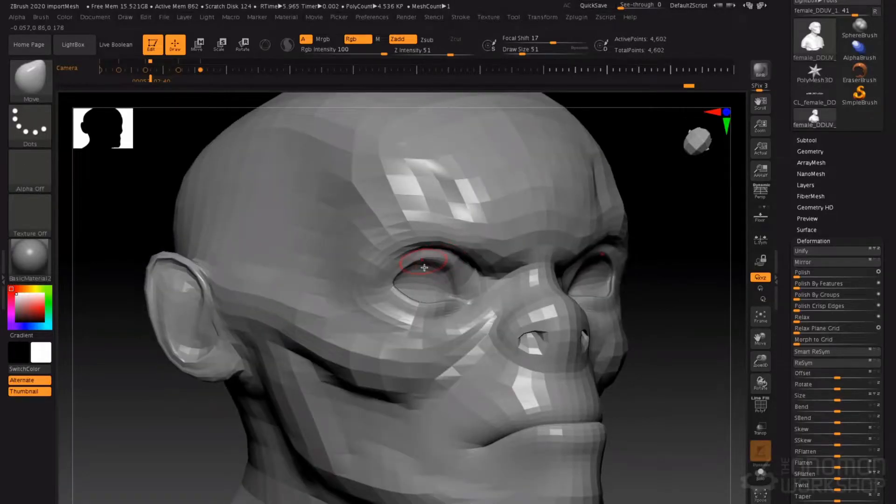
{"action": "right_click_drag", "start_coordinate": [434, 265], "coordinate": [485, 283]}
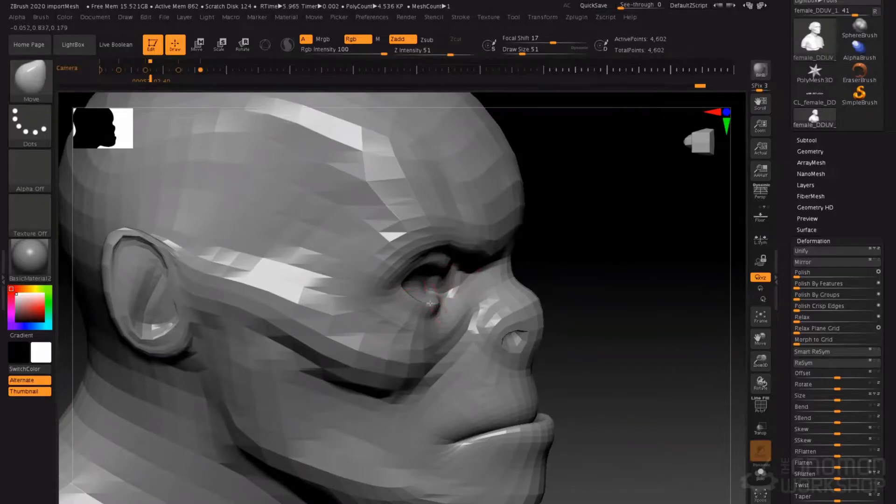
Adjust the larger shapes around the eyes and brow with the Move brush at draw size 104.
{"action": "mouse_move", "coordinate": [416, 301]}
{"action": "right_mouse_down"}
{"action": "mouse_move", "coordinate": [399, 300]}
{"action": "mouse_move", "coordinate": [405, 260]}
{"action": "mouse_move", "coordinate": [468, 247]}
{"action": "mouse_move", "coordinate": [452, 232]}
{"action": "right_mouse_up"}
{"action": "key", "text": "space"}
{"action": "left_click_drag", "start_coordinate": [437, 236], "coordinate": [438, 242]}
{"action": "key", "text": "space"}
{"action": "mouse_move", "coordinate": [421, 285]}
{"action": "left_mouse_down"}
{"action": "mouse_move", "coordinate": [416, 290]}
{"action": "mouse_move", "coordinate": [407, 276]}
{"action": "mouse_move", "coordinate": [444, 233]}
{"action": "left_mouse_up"}
{"action": "key", "text": "space"}
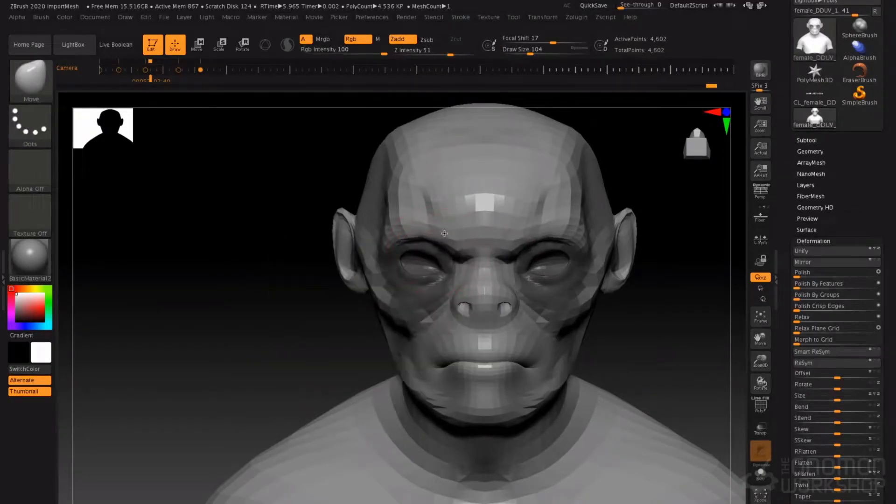
Refine the profile of the brow and nose bridge with the Move brush at draw size 74.
{"action": "mouse_move", "coordinate": [444, 233]}
{"action": "right_mouse_down"}
{"action": "mouse_move", "coordinate": [466, 240]}
{"action": "mouse_move", "coordinate": [373, 249]}
{"action": "mouse_move", "coordinate": [418, 226]}
{"action": "mouse_move", "coordinate": [410, 239]}
{"action": "mouse_move", "coordinate": [367, 240]}
{"action": "right_mouse_up"}
{"action": "key", "text": "space"}
{"action": "left_click_drag", "start_coordinate": [487, 244], "coordinate": [482, 245]}
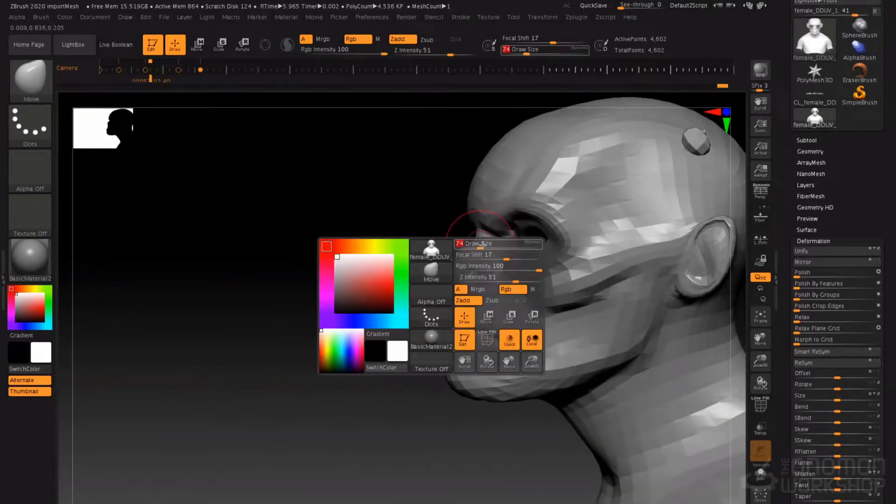
{"action": "mouse_move", "coordinate": [471, 244]}
{"action": "right_mouse_down"}
{"action": "mouse_move", "coordinate": [506, 261]}
{"action": "mouse_move", "coordinate": [485, 266]}
{"action": "right_mouse_up"}
Reshape the lower cheeks, mouth corners and jaw with the Move brush at draw size 128.
{"action": "key", "text": "space"}
{"action": "left_click_drag", "start_coordinate": [518, 334], "coordinate": [525, 334]}
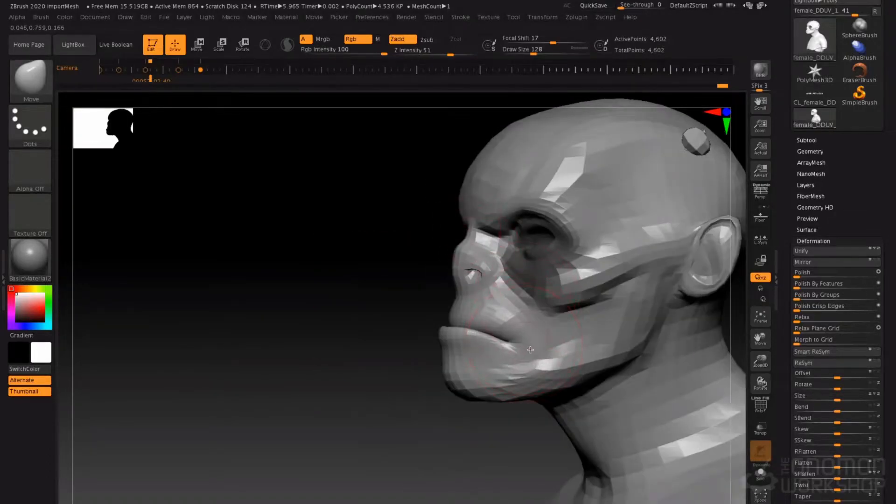
{"action": "left_click_drag", "start_coordinate": [531, 375], "coordinate": [538, 394]}
{"action": "mouse_move", "coordinate": [531, 374]}
{"action": "right_mouse_down"}
{"action": "mouse_move", "coordinate": [544, 366]}
{"action": "mouse_move", "coordinate": [543, 329]}
{"action": "mouse_move", "coordinate": [555, 331]}
{"action": "right_mouse_up"}
{"action": "right_click_drag", "start_coordinate": [460, 355], "coordinate": [513, 350]}
{"action": "left_click_drag", "start_coordinate": [468, 345], "coordinate": [453, 344]}
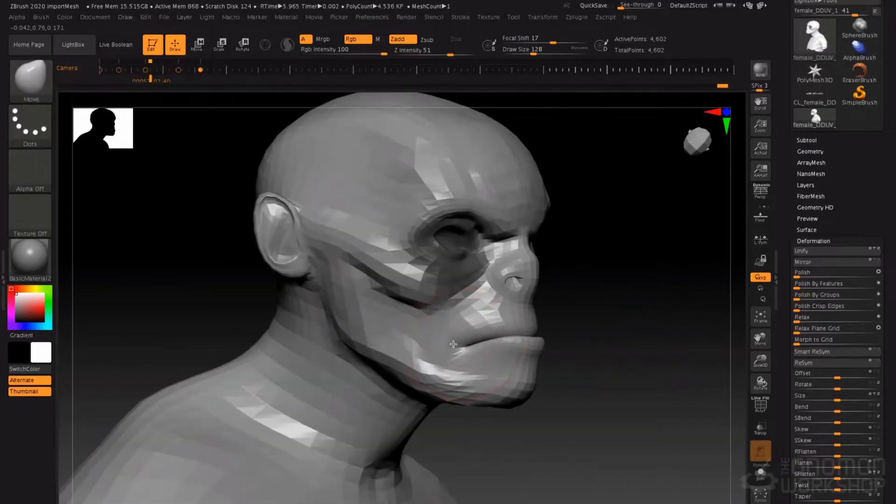
Adjust the chin and the underside of the jaw with the Move brush at draw size 124.
{"action": "mouse_move", "coordinate": [600, 296]}
{"action": "right_mouse_down"}
{"action": "mouse_move", "coordinate": [536, 299]}
{"action": "mouse_move", "coordinate": [543, 296]}
{"action": "mouse_move", "coordinate": [516, 223]}
{"action": "mouse_move", "coordinate": [517, 235]}
{"action": "right_mouse_up"}
{"action": "right_click_drag", "start_coordinate": [517, 234], "coordinate": [432, 342], "text": "ctrl"}
{"action": "key", "text": "space"}
{"action": "left_click_drag", "start_coordinate": [393, 352], "coordinate": [382, 353]}
{"action": "right_click_drag", "start_coordinate": [365, 357], "coordinate": [372, 353], "text": "shift"}
{"action": "key", "text": "space"}
{"action": "left_click_drag", "start_coordinate": [383, 354], "coordinate": [393, 353]}
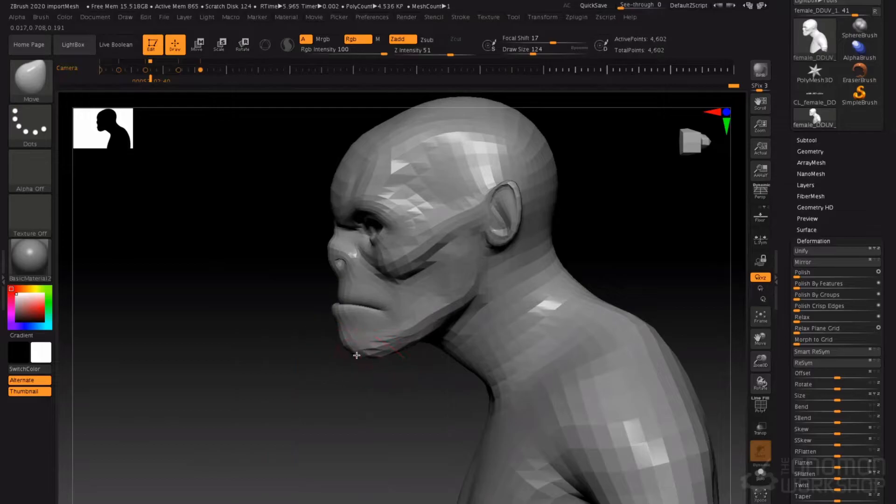
Load the PolySphere.ZTL tool from the LightBox tool library and close the library.
{"action": "right_click_drag", "start_coordinate": [358, 353], "coordinate": [489, 240]}
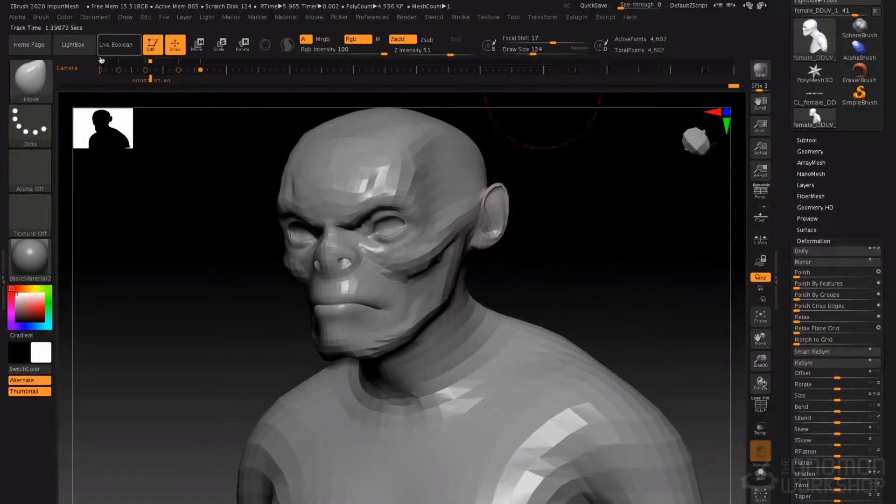
{"action": "left_click", "coordinate": [73, 44]}
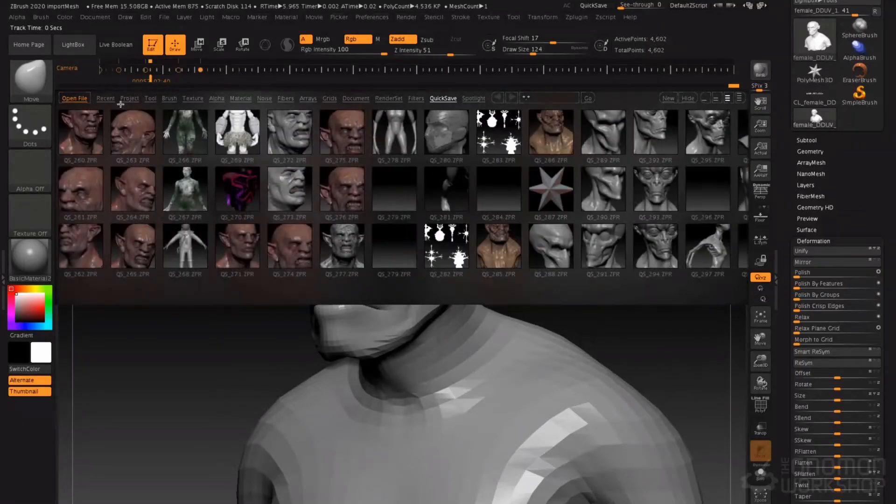
{"action": "left_click", "coordinate": [150, 99]}
{"action": "double_click", "coordinate": [289, 189]}
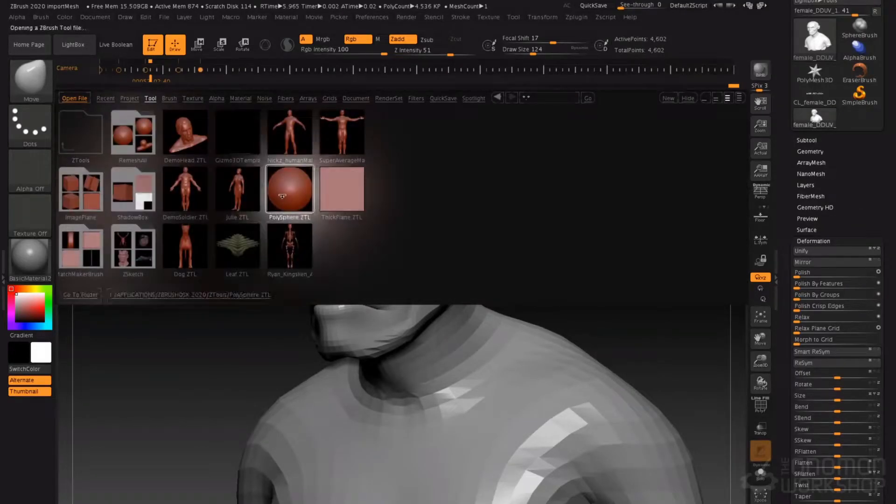
{"action": "left_click", "coordinate": [85, 47]}
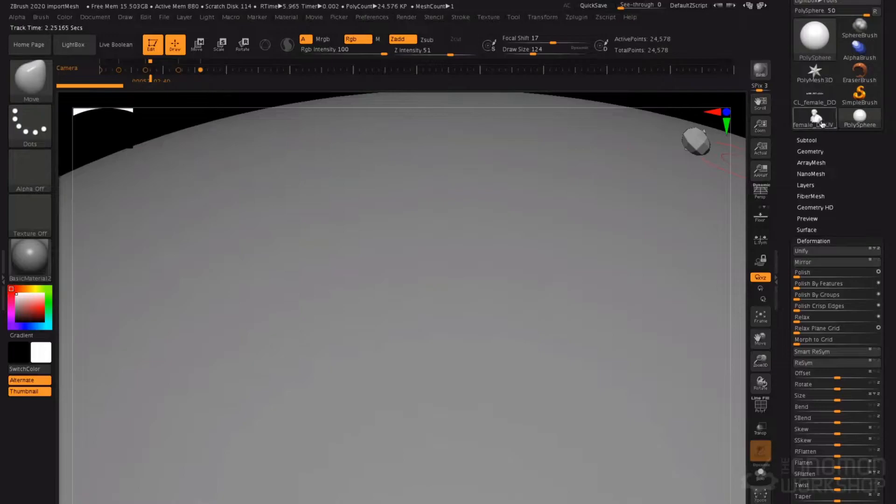
Make the female bust the active tool and append the PolySphere to it as a subtool.
{"action": "left_click", "coordinate": [815, 115]}
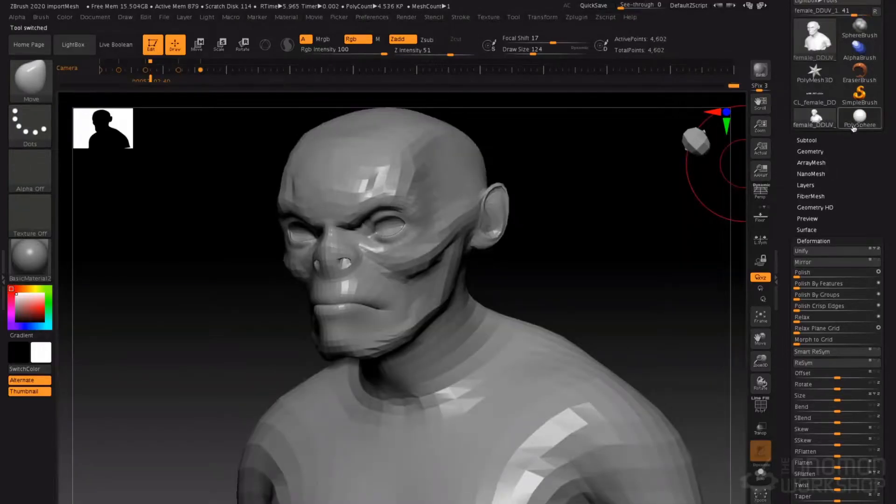
{"action": "left_click", "coordinate": [813, 139]}
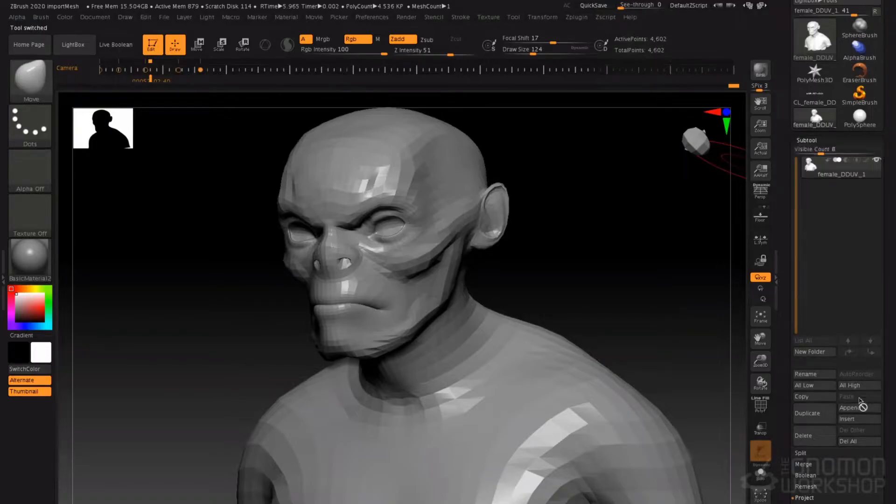
{"action": "left_click", "coordinate": [853, 407]}
{"action": "left_click", "coordinate": [760, 348]}
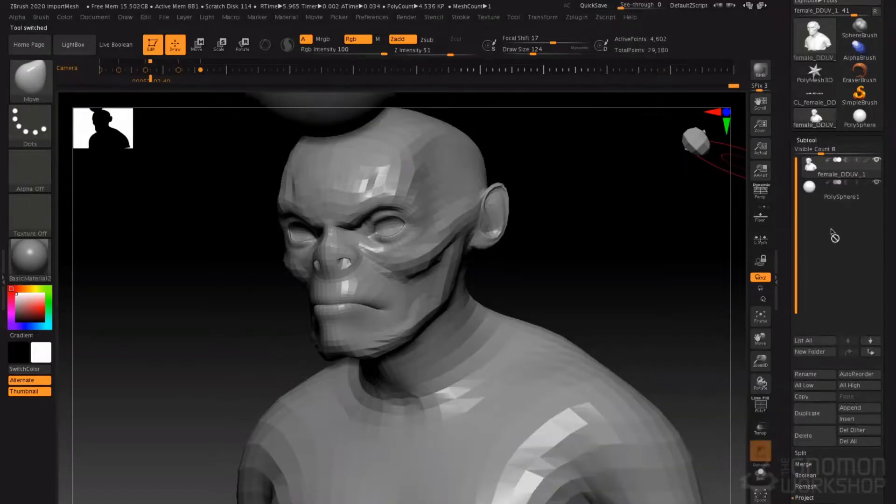
{"action": "key", "text": "f"}
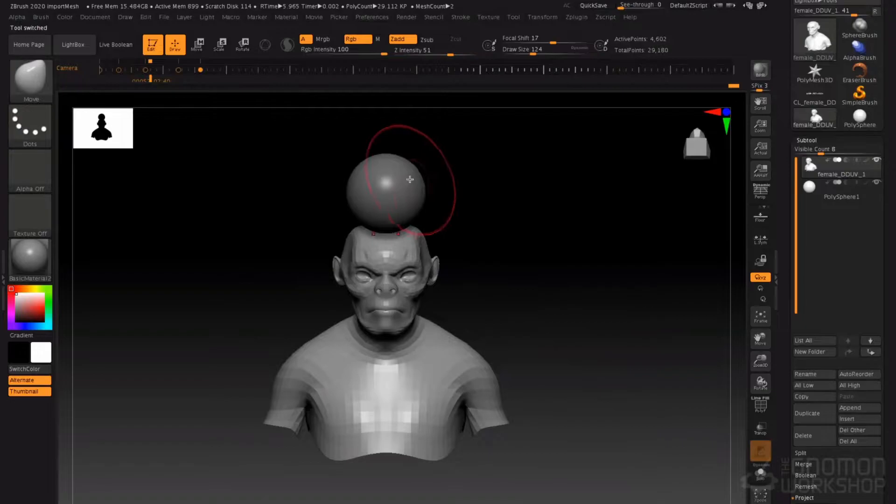
Select the sphere subtool and centre the transform gizmo on its unmasked mesh.
{"action": "left_click", "coordinate": [422, 184], "text": "alt"}
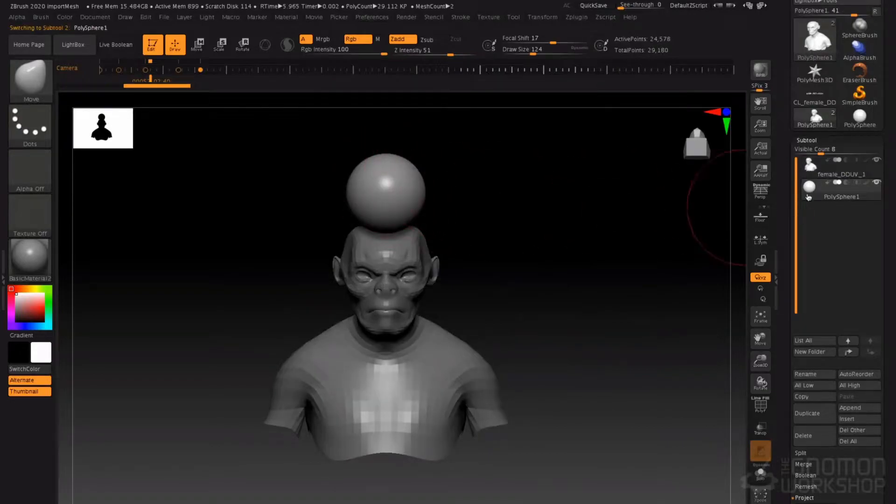
{"action": "mouse_move", "coordinate": [813, 188]}
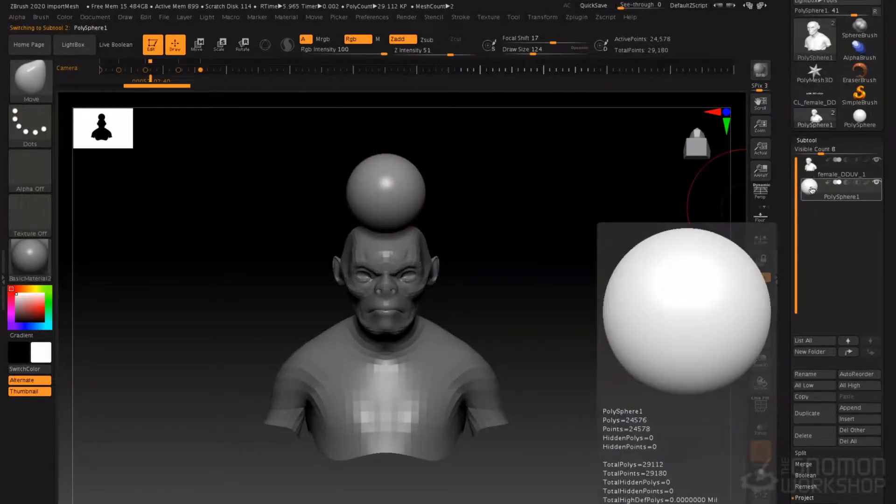
{"action": "left_click_drag", "start_coordinate": [444, 218], "coordinate": [460, 211], "text": "alt"}
{"action": "key", "text": "w"}
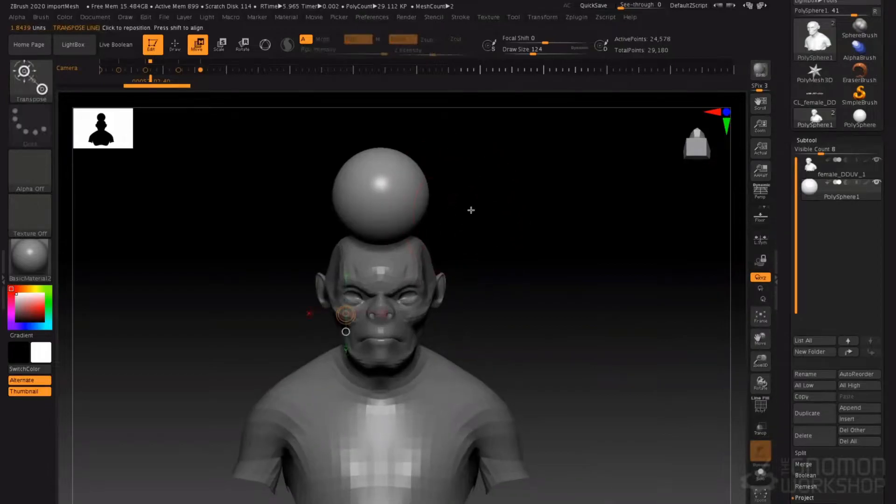
{"action": "left_click", "coordinate": [260, 44]}
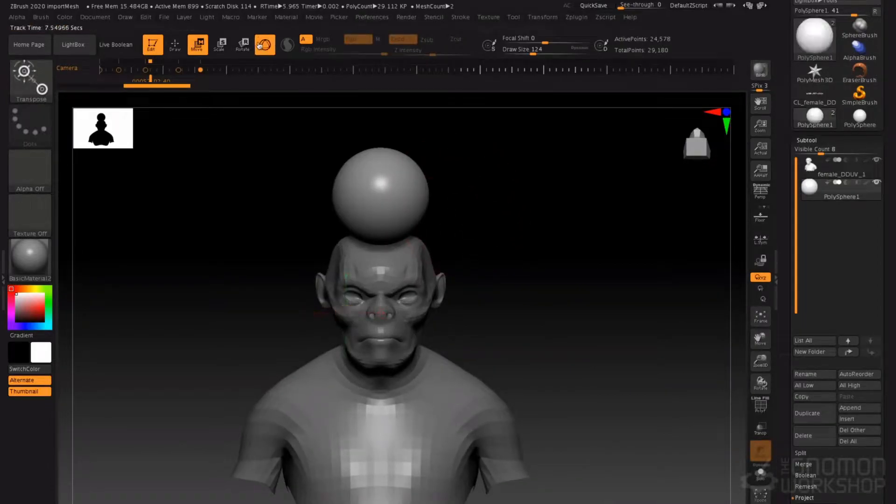
{"action": "left_click_drag", "start_coordinate": [435, 253], "coordinate": [418, 292], "text": "alt"}
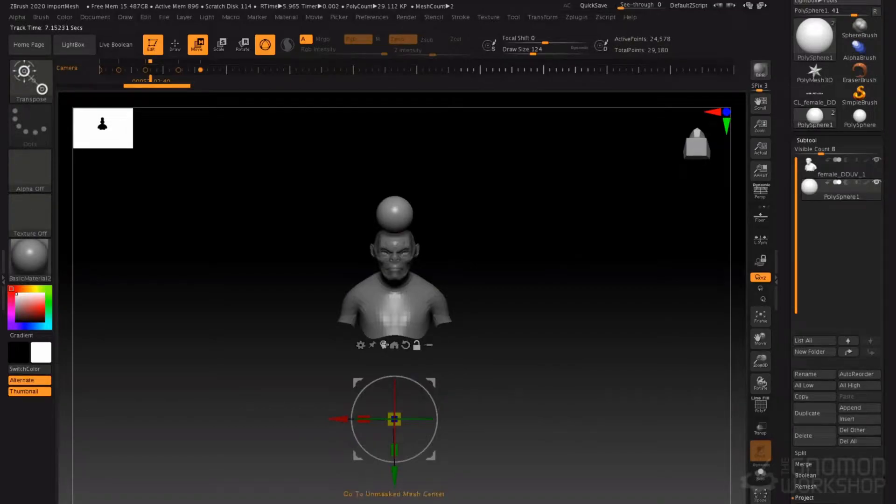
{"action": "left_click", "coordinate": [383, 345]}
{"action": "left_click_drag", "start_coordinate": [447, 177], "coordinate": [442, 271], "text": "alt"}
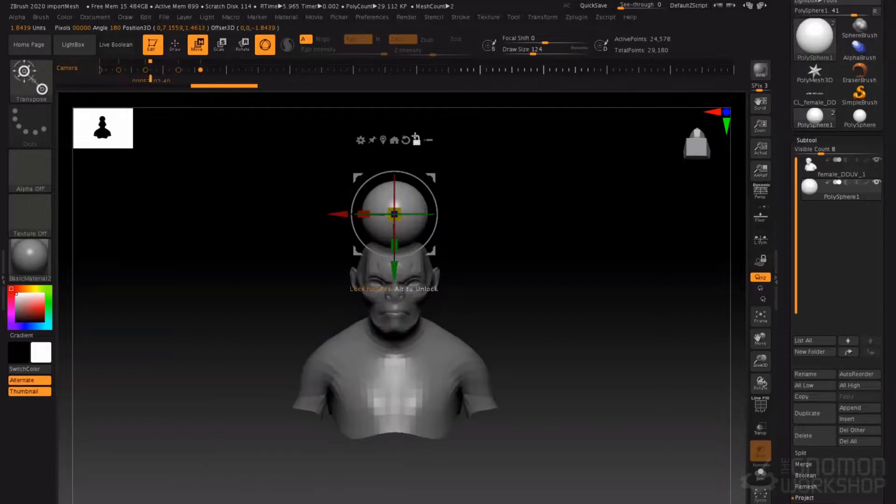
Shrink the sphere to eyeball size and move it into the creature's left eye socket.
{"action": "left_click_drag", "start_coordinate": [449, 158], "coordinate": [555, 351], "text": "alt"}
{"action": "left_click_drag", "start_coordinate": [517, 312], "coordinate": [488, 302]}
{"action": "left_click_drag", "start_coordinate": [553, 350], "coordinate": [427, 403]}
{"action": "left_click_drag", "start_coordinate": [448, 261], "coordinate": [499, 395]}
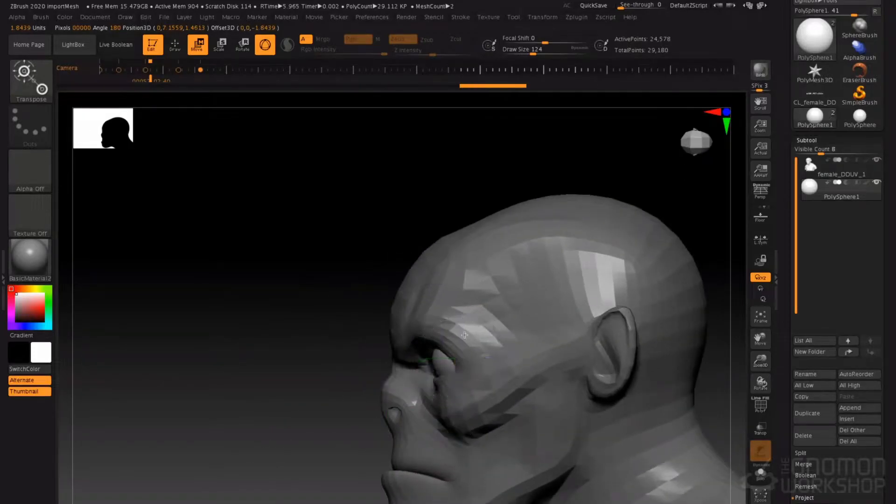
{"action": "left_click_drag", "start_coordinate": [383, 340], "coordinate": [478, 337], "text": "shift"}
{"action": "left_click_drag", "start_coordinate": [464, 395], "coordinate": [457, 396]}
{"action": "left_click_drag", "start_coordinate": [425, 360], "coordinate": [422, 359]}
Fine-tune the eyeball's size and depth in the left socket from front and side, and return to Draw mode.
{"action": "right_click_drag", "start_coordinate": [462, 323], "coordinate": [504, 345], "text": "alt"}
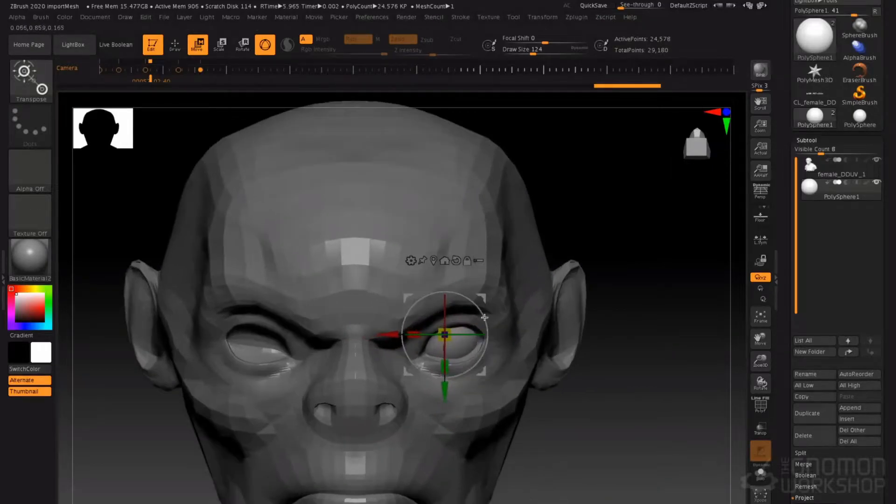
{"action": "right_click_drag", "start_coordinate": [571, 328], "coordinate": [494, 328], "text": "shift"}
{"action": "left_click_drag", "start_coordinate": [525, 376], "coordinate": [518, 380]}
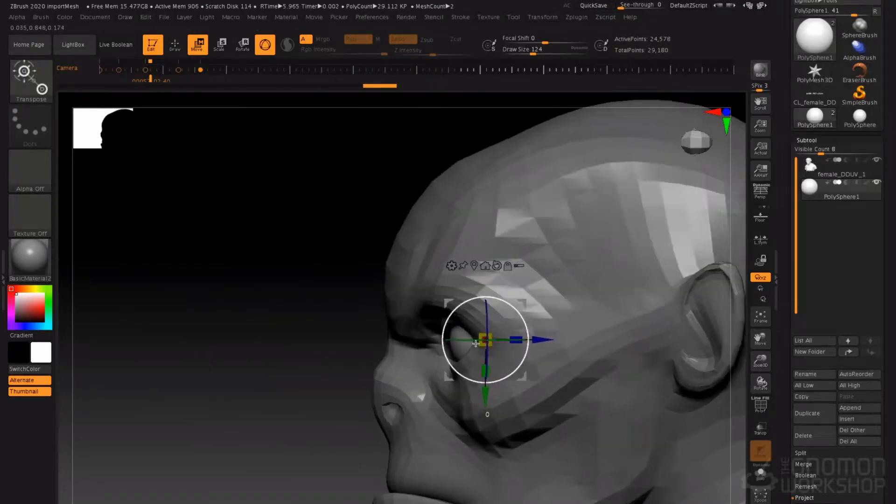
{"action": "right_click_drag", "start_coordinate": [443, 347], "coordinate": [492, 345], "text": "shift"}
{"action": "left_click_drag", "start_coordinate": [488, 343], "coordinate": [489, 343]}
{"action": "left_click_drag", "start_coordinate": [522, 376], "coordinate": [523, 376]}
{"action": "key", "text": "q"}
{"action": "right_click_drag", "start_coordinate": [511, 330], "coordinate": [490, 329], "text": "ctrl"}
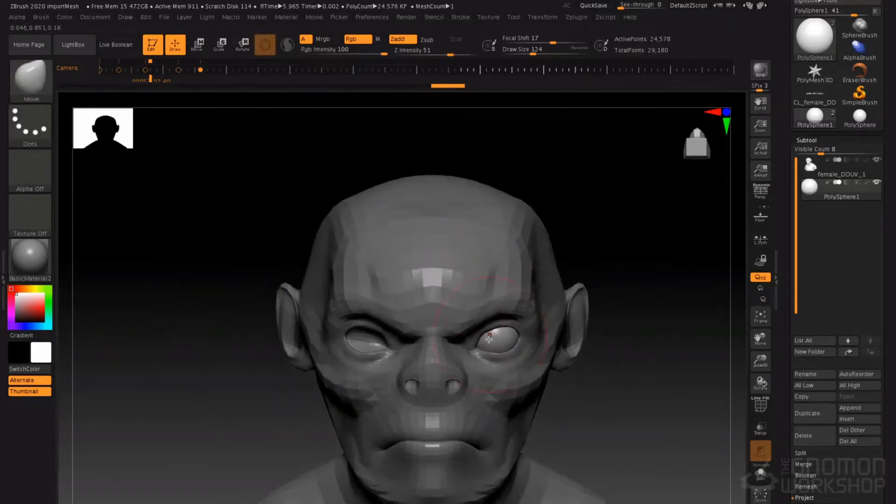
Mirror the eyeball across the X axis with SubTool Master, merging both into one subtool.
{"action": "left_click", "coordinate": [587, 20]}
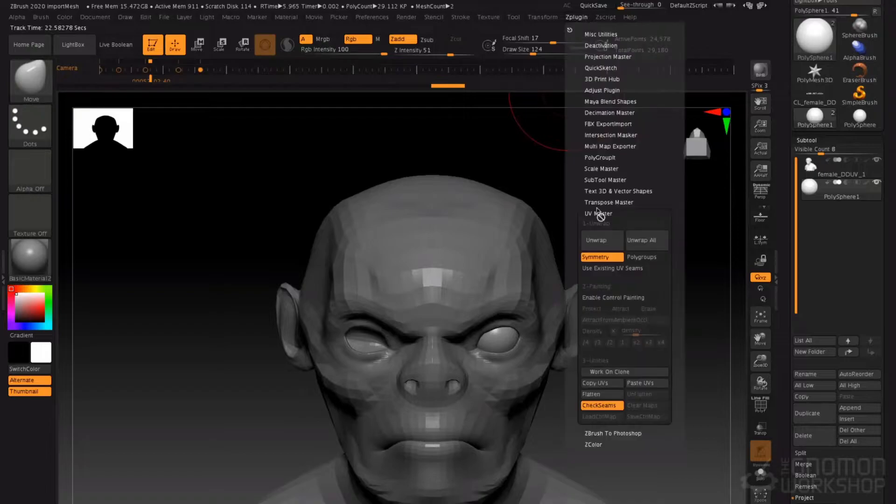
{"action": "left_click", "coordinate": [602, 212]}
{"action": "left_click", "coordinate": [612, 169]}
{"action": "left_click", "coordinate": [611, 169]}
{"action": "left_click", "coordinate": [609, 178]}
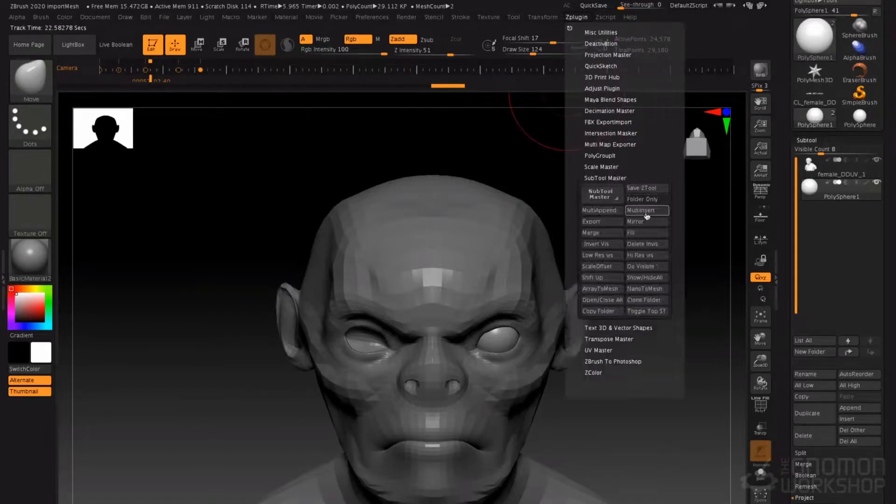
{"action": "left_click", "coordinate": [647, 222]}
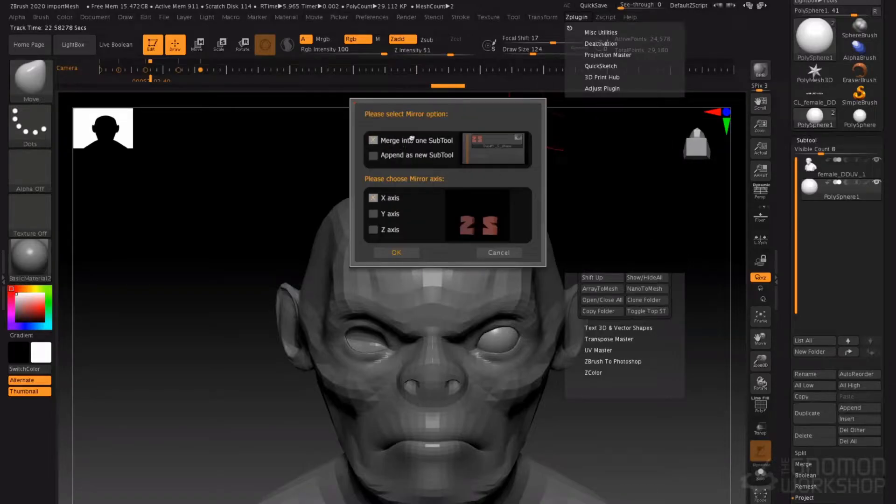
{"action": "left_click", "coordinate": [396, 254]}
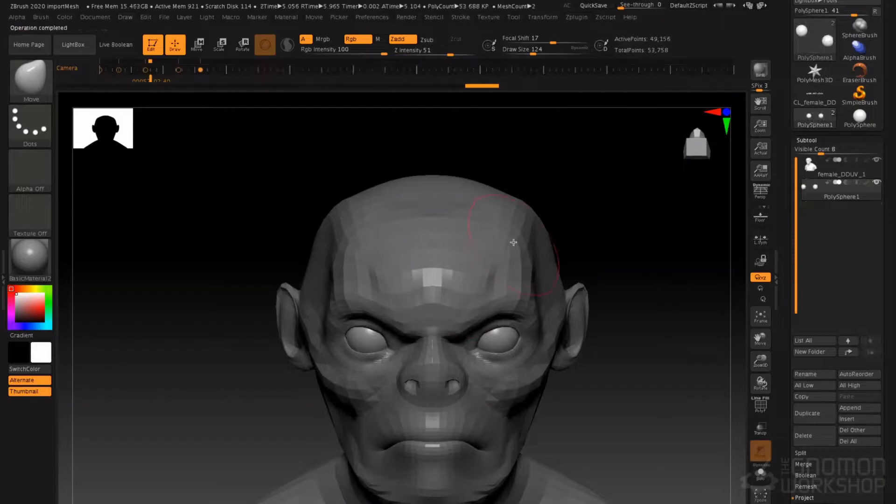
Select the bust subtool and fit the upper eyelids around the eyeballs with the Move brush at draw size 90.
{"action": "left_click_drag", "start_coordinate": [616, 254], "coordinate": [560, 247]}
{"action": "left_click", "coordinate": [839, 169]}
{"action": "right_click_drag", "start_coordinate": [500, 244], "coordinate": [430, 326]}
{"action": "right_click_drag", "start_coordinate": [430, 258], "coordinate": [435, 293], "text": "ctrl"}
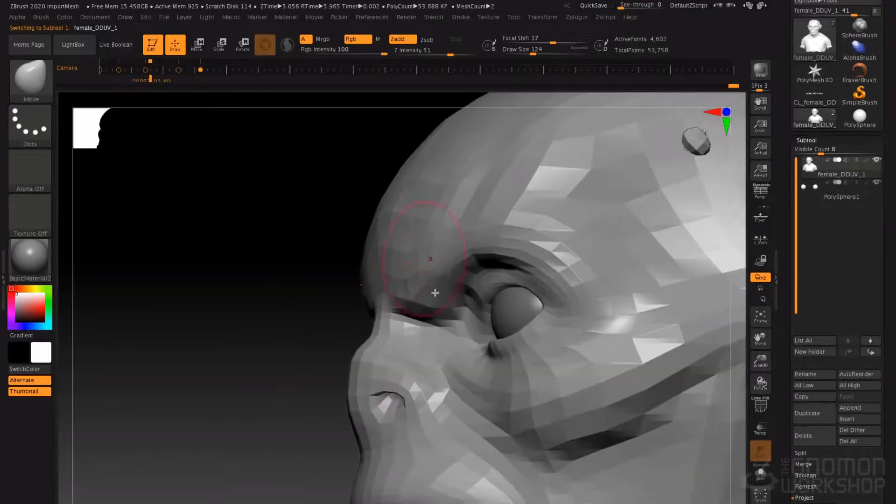
{"action": "key", "text": "space"}
{"action": "left_click_drag", "start_coordinate": [505, 288], "coordinate": [500, 288]}
{"action": "right_click_drag", "start_coordinate": [508, 317], "coordinate": [501, 290]}
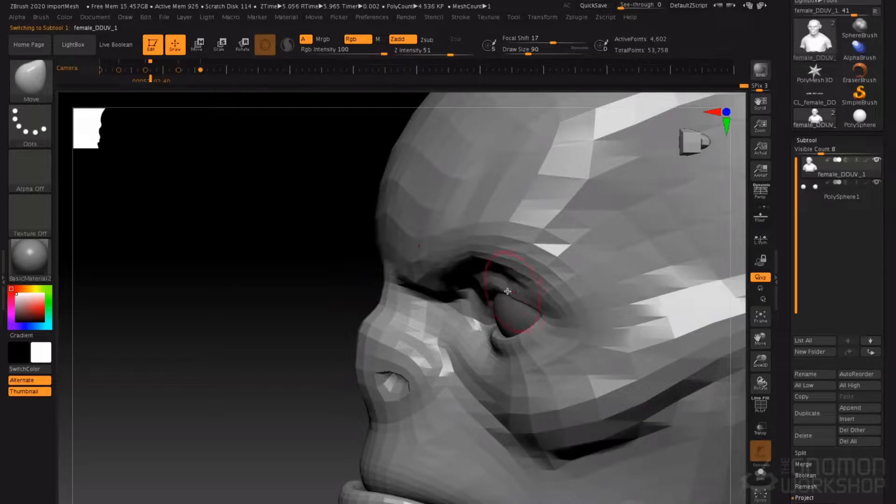
{"action": "right_click_drag", "start_coordinate": [498, 291], "coordinate": [543, 286]}
Adjust the inner eye corners with the Move brush at draw size 74.
{"action": "key", "text": "space"}
{"action": "left_click_drag", "start_coordinate": [471, 313], "coordinate": [468, 313]}
{"action": "right_click_drag", "start_coordinate": [468, 313], "coordinate": [465, 325]}
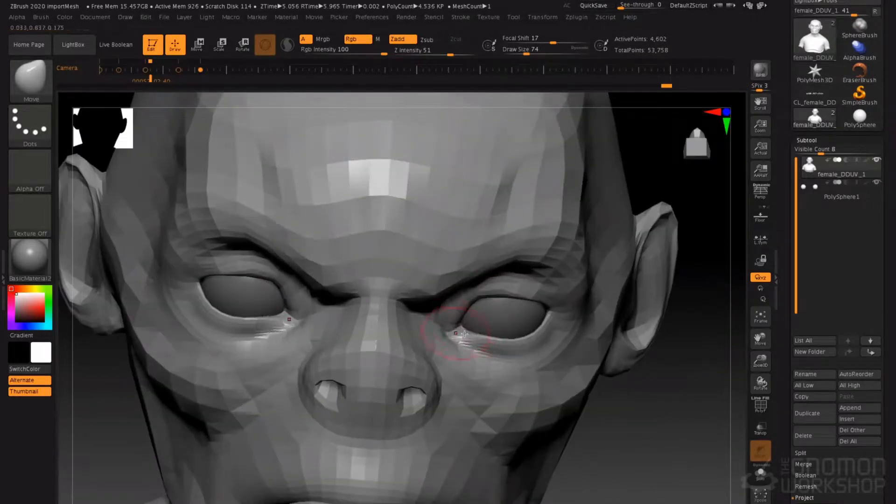
Fit the lower eyelids against the eyeballs with the Move brush at draw sizes 90 and 68.
{"action": "right_click_drag", "start_coordinate": [492, 315], "coordinate": [447, 322]}
{"action": "key", "text": "space"}
{"action": "left_click_drag", "start_coordinate": [494, 336], "coordinate": [497, 336]}
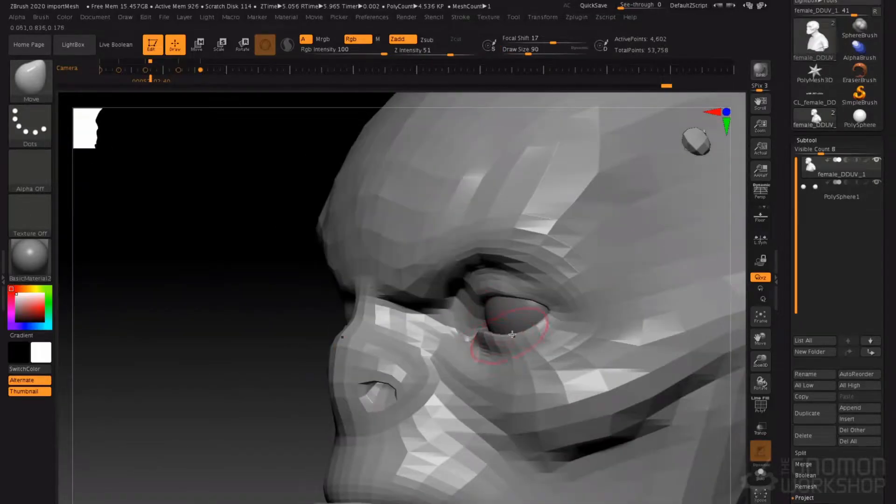
{"action": "key", "text": "space"}
{"action": "mouse_move", "coordinate": [540, 324]}
{"action": "left_mouse_down"}
{"action": "mouse_move", "coordinate": [540, 343]}
{"action": "mouse_move", "coordinate": [577, 346]}
{"action": "mouse_move", "coordinate": [572, 341]}
{"action": "left_mouse_up"}
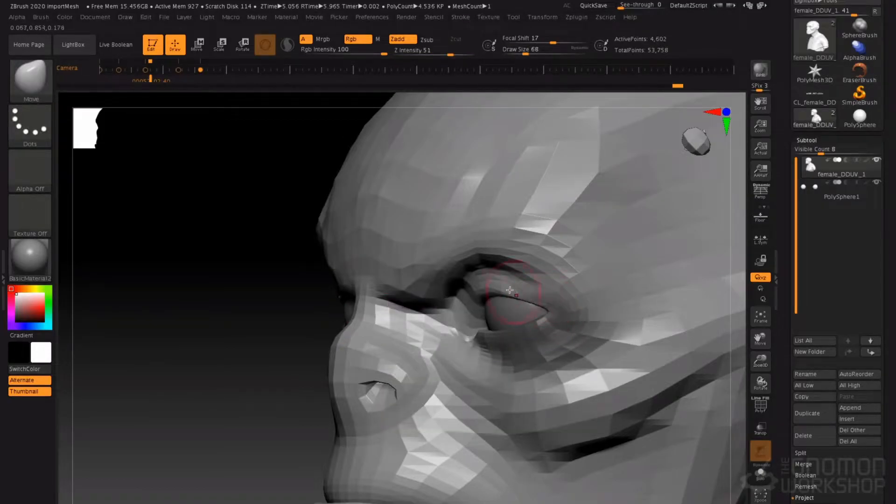
With everything but the lower eyelids masked, reshape their outer corners with the Move brush at draw size 68, and clear the mask.
{"action": "right_click_drag", "start_coordinate": [541, 289], "coordinate": [562, 289]}
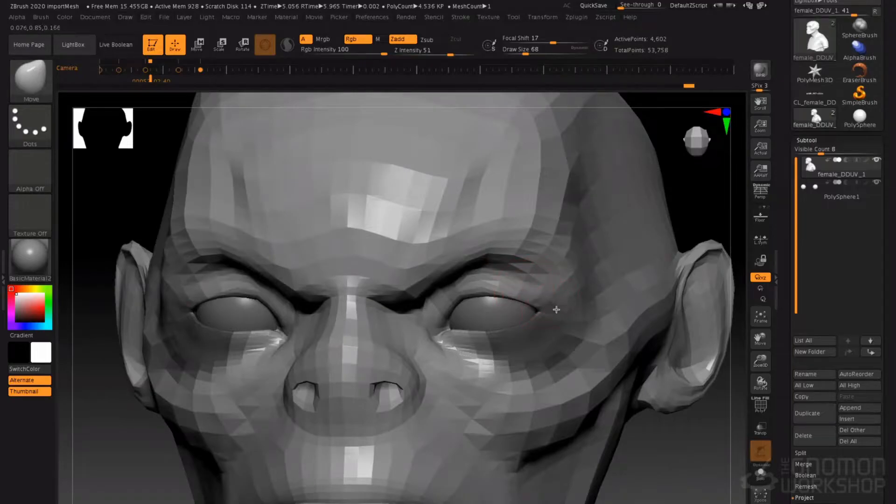
{"action": "mouse_move", "coordinate": [482, 330]}
{"action": "right_mouse_down", "text": "ctrl"}
{"action": "mouse_move", "coordinate": [457, 278]}
{"action": "mouse_move", "coordinate": [602, 275]}
{"action": "right_mouse_up", "text": "ctrl"}
{"action": "mouse_move", "coordinate": [420, 252]}
{"action": "right_mouse_down", "text": "ctrl"}
{"action": "mouse_move", "coordinate": [387, 300]}
{"action": "mouse_move", "coordinate": [450, 305]}
{"action": "mouse_move", "coordinate": [434, 301]}
{"action": "mouse_move", "coordinate": [471, 286]}
{"action": "right_mouse_up", "text": "ctrl"}
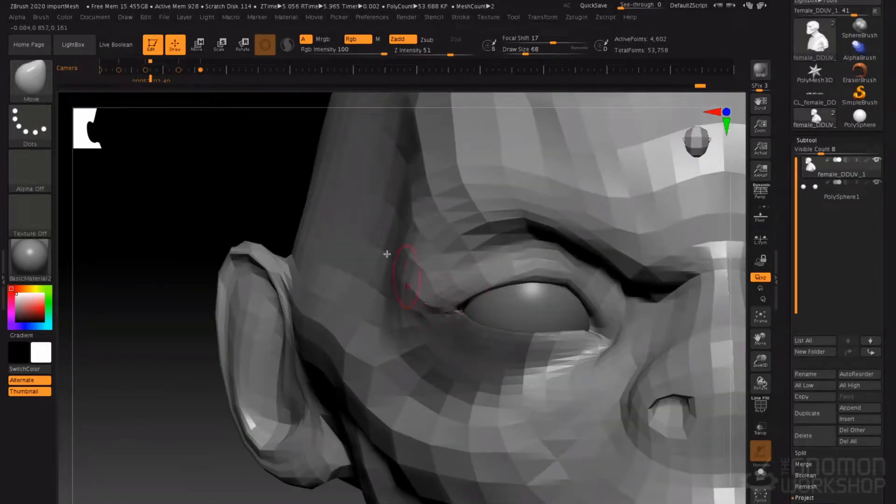
{"action": "left_click", "coordinate": [249, 200], "text": "ctrl"}
{"action": "mouse_move", "coordinate": [414, 284]}
{"action": "right_mouse_down"}
{"action": "mouse_move", "coordinate": [429, 280]}
{"action": "mouse_move", "coordinate": [410, 304]}
{"action": "right_mouse_up"}
{"action": "left_click_drag", "start_coordinate": [416, 310], "coordinate": [417, 318]}
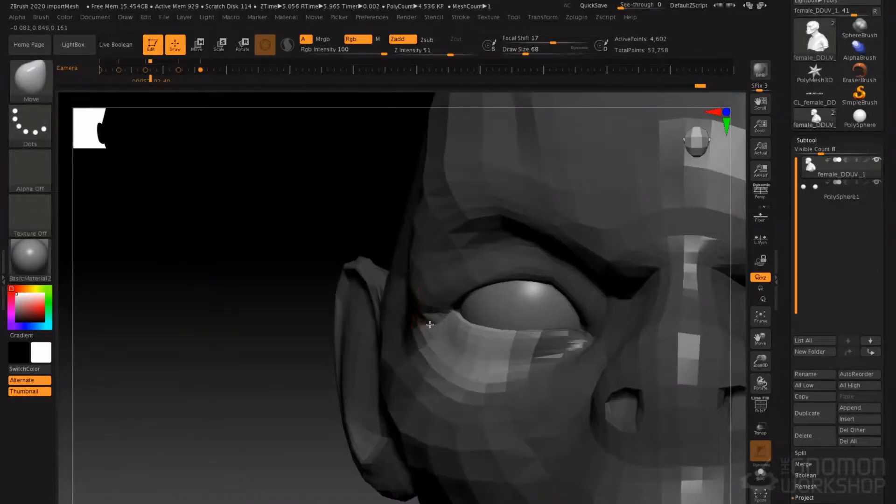
{"action": "mouse_move", "coordinate": [434, 312]}
{"action": "right_mouse_down"}
{"action": "mouse_move", "coordinate": [466, 301]}
{"action": "mouse_move", "coordinate": [435, 254]}
{"action": "mouse_move", "coordinate": [433, 231]}
{"action": "right_mouse_up"}
{"action": "mouse_move", "coordinate": [374, 348]}
{"action": "right_mouse_down", "text": "alt"}
{"action": "mouse_move", "coordinate": [345, 275]}
{"action": "mouse_move", "coordinate": [331, 268]}
{"action": "right_mouse_up", "text": "alt"}
{"action": "right_click_drag", "start_coordinate": [371, 289], "coordinate": [379, 196], "text": "ctrl"}
{"action": "left_click_drag", "start_coordinate": [594, 202], "coordinate": [552, 246], "text": "ctrl"}
{"action": "mouse_move", "coordinate": [537, 242]}
{"action": "right_mouse_down"}
{"action": "mouse_move", "coordinate": [361, 233]}
{"action": "mouse_move", "coordinate": [400, 231]}
{"action": "mouse_move", "coordinate": [397, 260]}
{"action": "right_mouse_up"}
Carve creases beneath the lower eyelids with the DamStandard brush at draw size 68.
{"action": "key", "text": "b"}
{"action": "key", "text": "d"}
{"action": "key", "text": "s"}
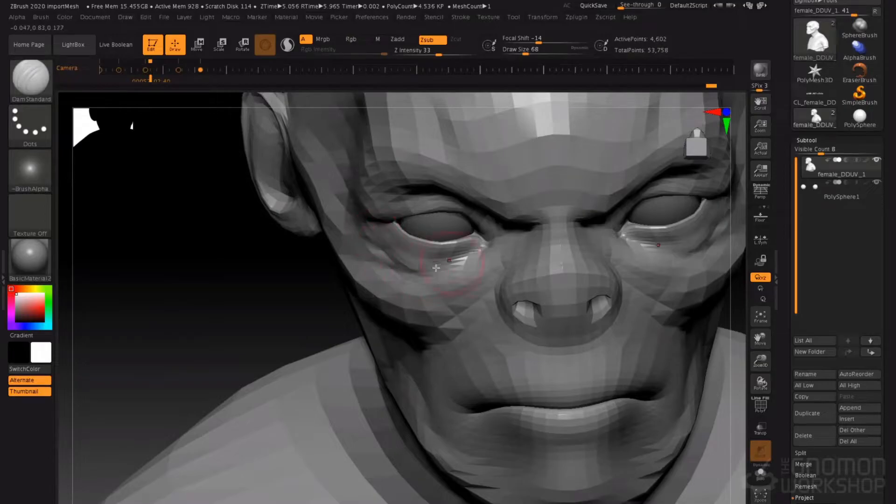
{"action": "left_click_drag", "start_coordinate": [459, 268], "coordinate": [370, 241]}
{"action": "right_click_drag", "start_coordinate": [403, 265], "coordinate": [486, 259]}
{"action": "right_click_drag", "start_coordinate": [396, 268], "coordinate": [392, 240]}
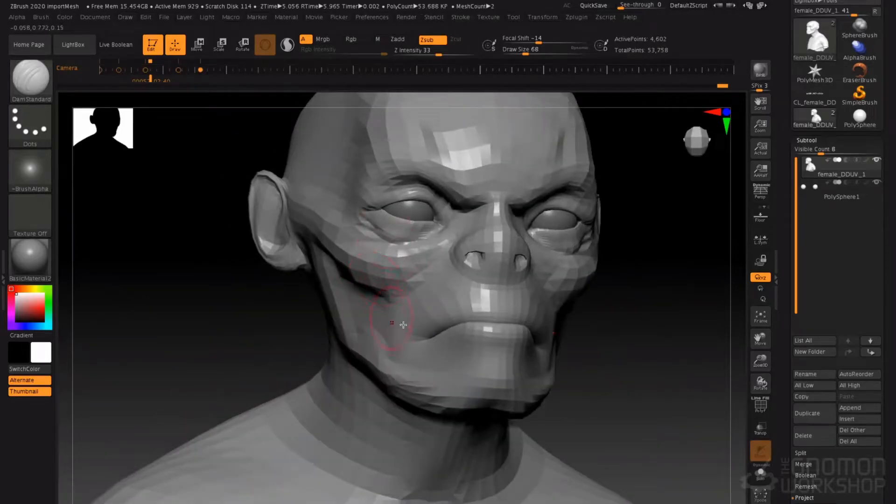
Build up the cheeks down to the mouth corners with the ClayTubes brush at draw size 68.
{"action": "key", "text": "b"}
{"action": "key", "text": "c"}
{"action": "key", "text": "t"}
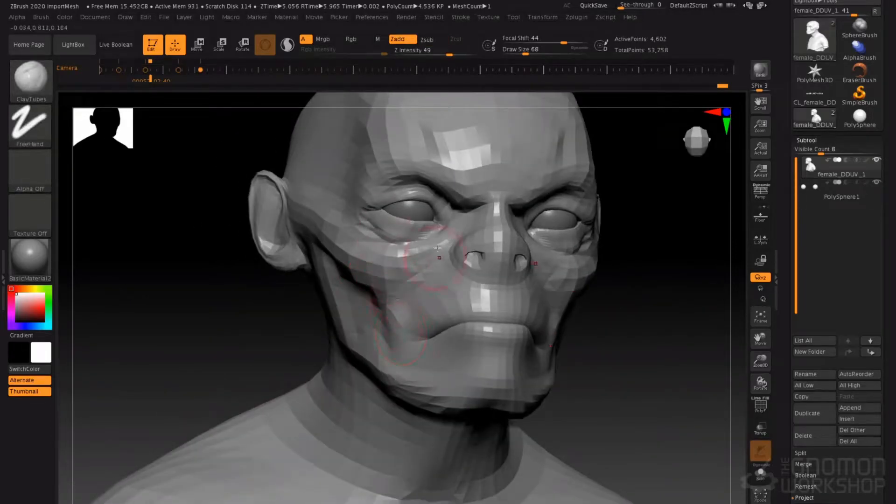
{"action": "mouse_move", "coordinate": [382, 299]}
{"action": "left_mouse_down"}
{"action": "mouse_move", "coordinate": [397, 348]}
{"action": "mouse_move", "coordinate": [385, 346]}
{"action": "mouse_move", "coordinate": [437, 360]}
{"action": "left_mouse_up"}
{"action": "right_click_drag", "start_coordinate": [435, 321], "coordinate": [448, 265]}
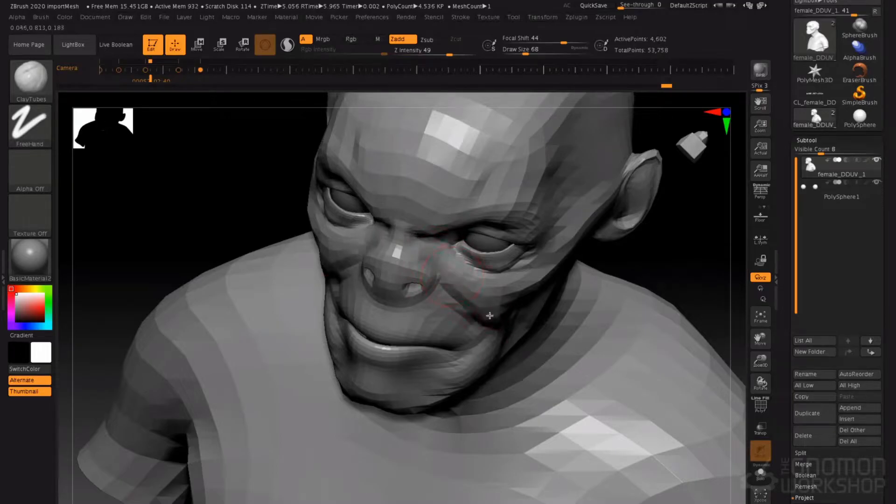
{"action": "right_click_drag", "start_coordinate": [489, 316], "coordinate": [476, 305]}
Carve the folds running from the nostril wings down the cheeks with the DamStandard brush at draw sizes 54 and 39.
{"action": "key", "text": "b"}
{"action": "key", "text": "d"}
{"action": "key", "text": "s"}
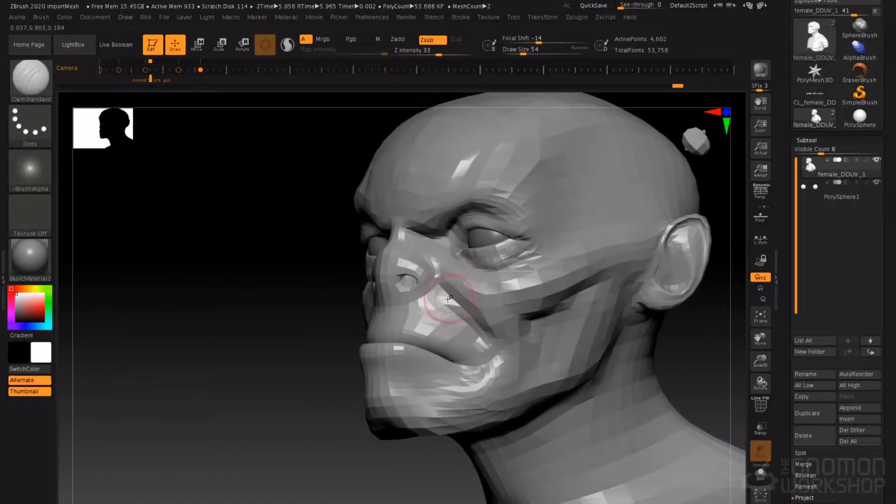
{"action": "right_click_drag", "start_coordinate": [480, 296], "coordinate": [309, 264]}
{"action": "mouse_move", "coordinate": [374, 290]}
{"action": "right_mouse_down"}
{"action": "mouse_move", "coordinate": [429, 279]}
{"action": "mouse_move", "coordinate": [390, 286]}
{"action": "mouse_move", "coordinate": [390, 275]}
{"action": "right_mouse_up"}
{"action": "key", "text": "space"}
{"action": "mouse_move", "coordinate": [388, 274]}
{"action": "left_mouse_down"}
{"action": "mouse_move", "coordinate": [380, 274]}
{"action": "mouse_move", "coordinate": [382, 303]}
{"action": "left_mouse_up"}
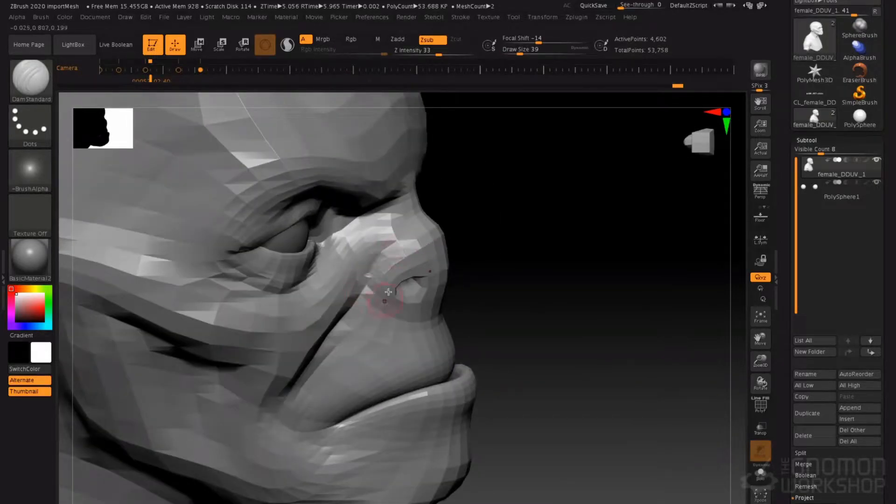
Swell the nostril wings and the area around the nose with the Inflat brush at draw size 65.
{"action": "key", "text": "b"}
{"action": "key", "text": "i"}
{"action": "key", "text": "n"}
{"action": "left_click_drag", "start_coordinate": [382, 289], "coordinate": [413, 262]}
{"action": "left_click_drag", "start_coordinate": [438, 300], "coordinate": [440, 303]}
{"action": "right_click_drag", "start_coordinate": [438, 245], "coordinate": [414, 248]}
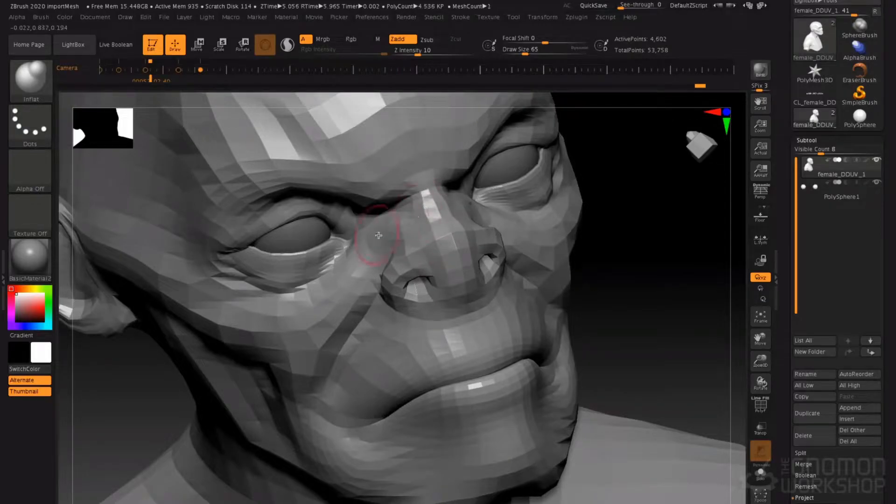
{"action": "right_click_drag", "start_coordinate": [422, 248], "coordinate": [380, 237]}
{"action": "right_click_drag", "start_coordinate": [380, 237], "coordinate": [419, 250], "text": "ctrl"}
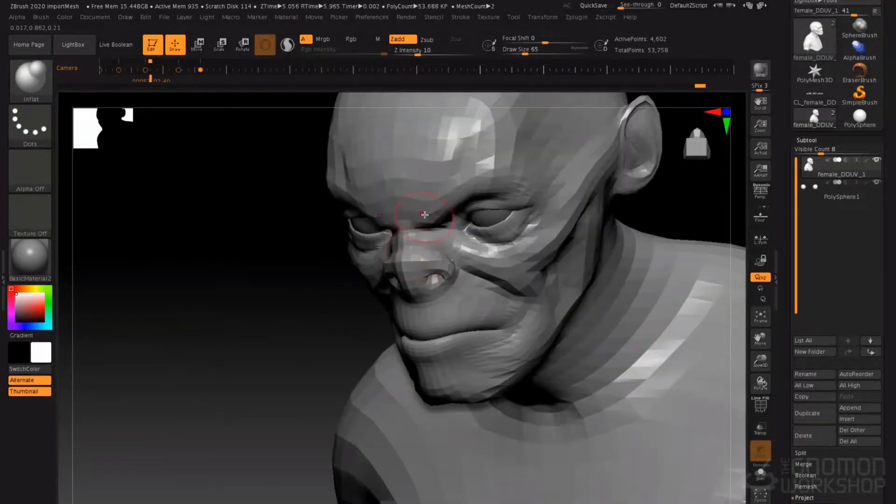
{"action": "right_click_drag", "start_coordinate": [412, 189], "coordinate": [388, 245]}
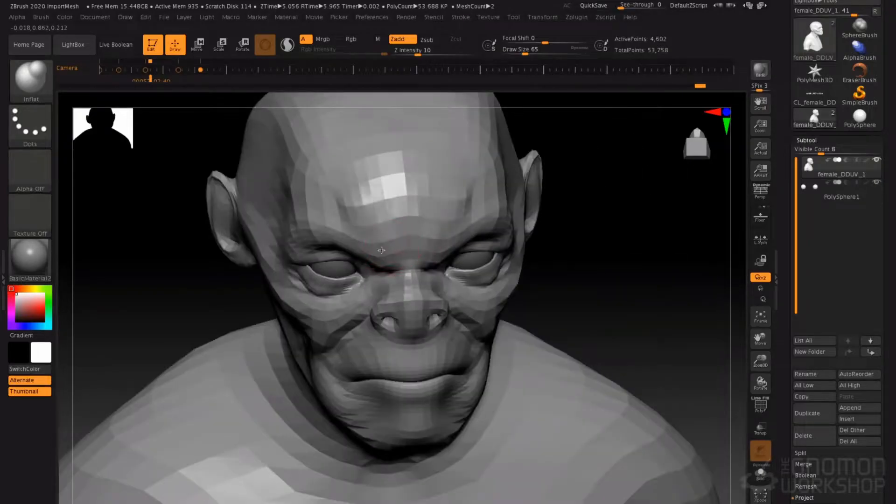
Reshape the top of the skull in profile with the Move brush at draw size 167.
{"action": "right_click_drag", "start_coordinate": [436, 208], "coordinate": [408, 198]}
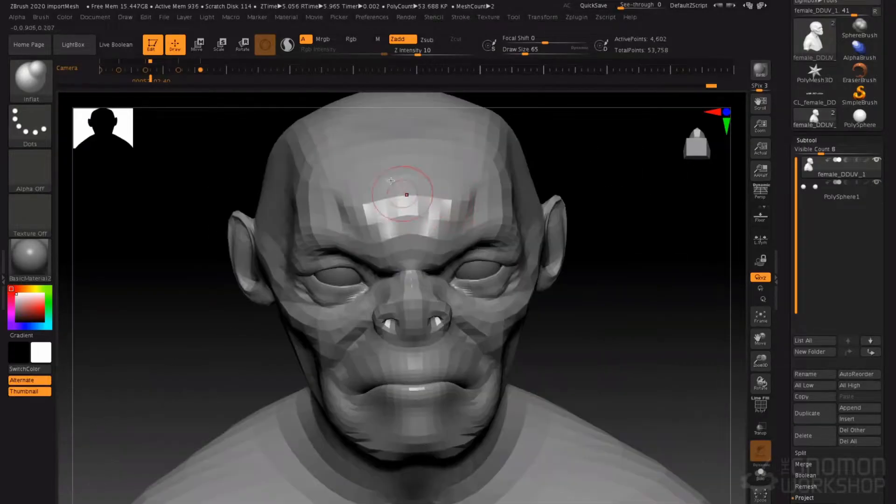
{"action": "key", "text": "space"}
{"action": "left_click_drag", "start_coordinate": [366, 170], "coordinate": [375, 170]}
{"action": "right_click_drag", "start_coordinate": [408, 218], "coordinate": [390, 184], "text": "ctrl"}
{"action": "right_click_drag", "start_coordinate": [448, 135], "coordinate": [466, 194], "text": "alt"}
{"action": "key", "text": "b"}
{"action": "key", "text": "m"}
{"action": "key", "text": "v"}
{"action": "key", "text": "space"}
{"action": "left_click_drag", "start_coordinate": [468, 178], "coordinate": [475, 178]}
{"action": "mouse_move", "coordinate": [439, 202]}
{"action": "left_mouse_down"}
{"action": "mouse_move", "coordinate": [444, 192]}
{"action": "mouse_move", "coordinate": [493, 181]}
{"action": "left_mouse_up"}
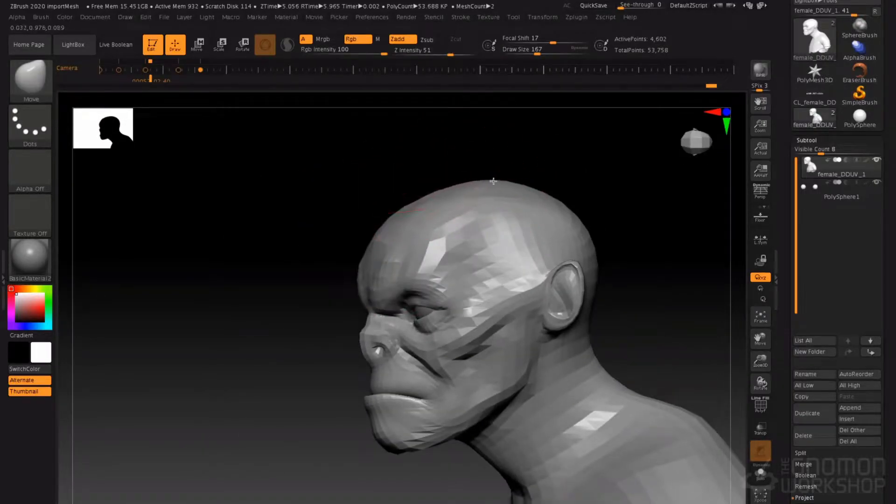
{"action": "mouse_move", "coordinate": [560, 183]}
{"action": "right_mouse_down"}
{"action": "mouse_move", "coordinate": [550, 206]}
{"action": "mouse_move", "coordinate": [490, 198]}
{"action": "right_mouse_up"}
{"action": "left_click_drag", "start_coordinate": [459, 156], "coordinate": [469, 158]}
Adjust the forehead and side of the head with the Move brush at draw size 59.
{"action": "right_click_drag", "start_coordinate": [491, 226], "coordinate": [457, 221]}
{"action": "key", "text": "space"}
{"action": "mouse_move", "coordinate": [461, 242]}
{"action": "left_mouse_down"}
{"action": "mouse_move", "coordinate": [437, 257]}
{"action": "mouse_move", "coordinate": [446, 260]}
{"action": "mouse_move", "coordinate": [425, 246]}
{"action": "left_mouse_up"}
{"action": "key", "text": "space"}
{"action": "mouse_move", "coordinate": [398, 197]}
{"action": "right_mouse_down"}
{"action": "mouse_move", "coordinate": [444, 198]}
{"action": "mouse_move", "coordinate": [426, 220]}
{"action": "right_mouse_up"}
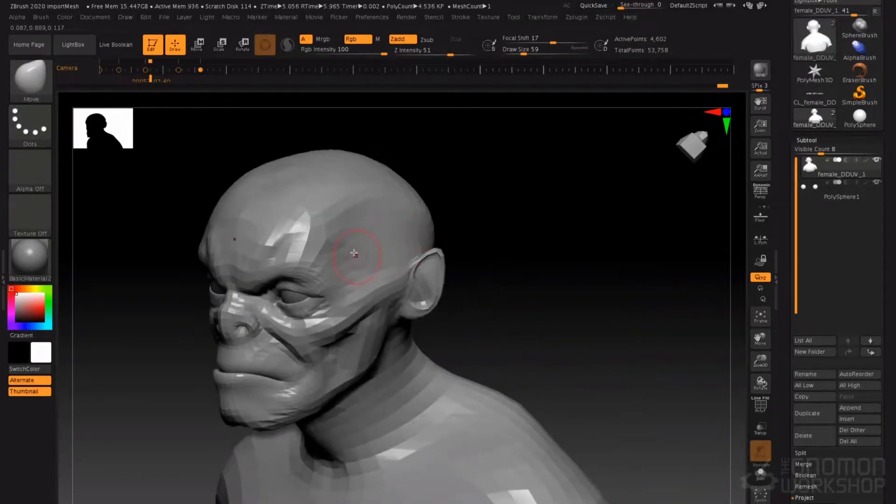
Build up the temples between the brow and ears with the ClayTubes brush at draw size 54.
{"action": "key", "text": "b"}
{"action": "key", "text": "c"}
{"action": "key", "text": "t"}
{"action": "key", "text": "space"}
{"action": "left_click_drag", "start_coordinate": [374, 257], "coordinate": [362, 258]}
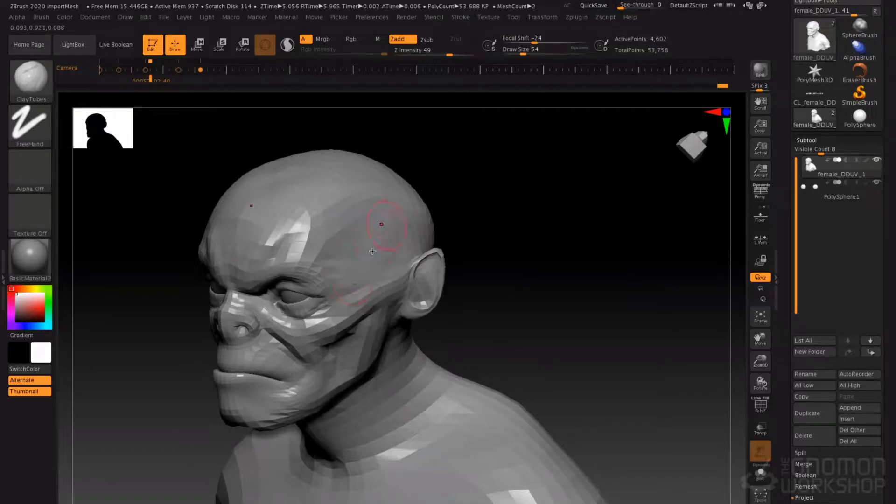
{"action": "right_click_drag", "start_coordinate": [374, 241], "coordinate": [371, 204]}
Sculpt furrows above the inner brows and beside the nose with the Standard brush at draw size 31.
{"action": "key", "text": "b"}
{"action": "key", "text": "s"}
{"action": "key", "text": "t"}
{"action": "key", "text": "space"}
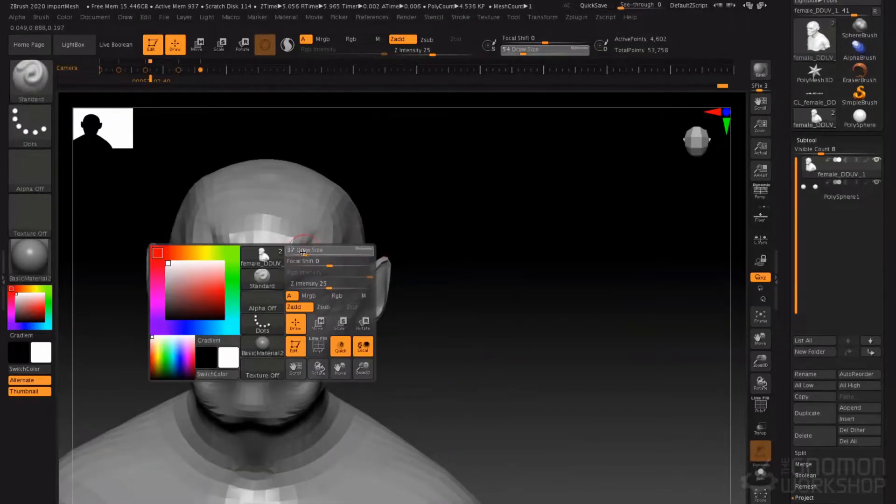
{"action": "left_click_drag", "start_coordinate": [308, 251], "coordinate": [303, 251]}
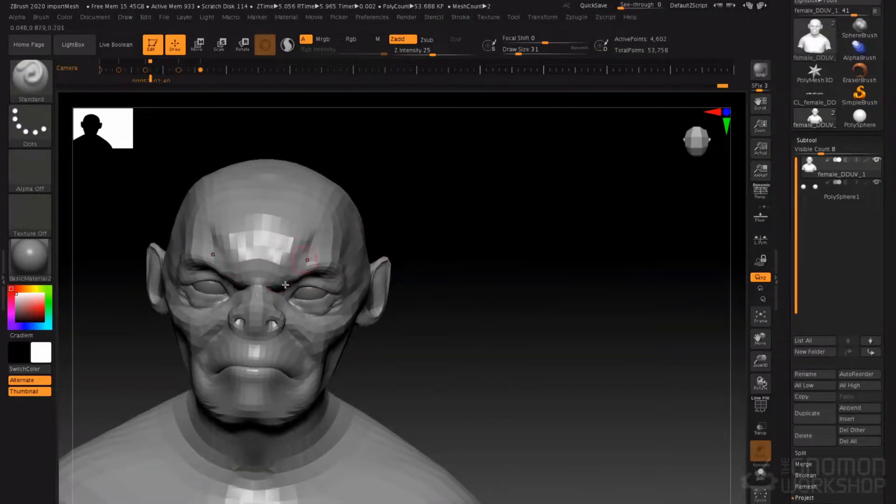
{"action": "right_click_drag", "start_coordinate": [275, 215], "coordinate": [292, 302]}
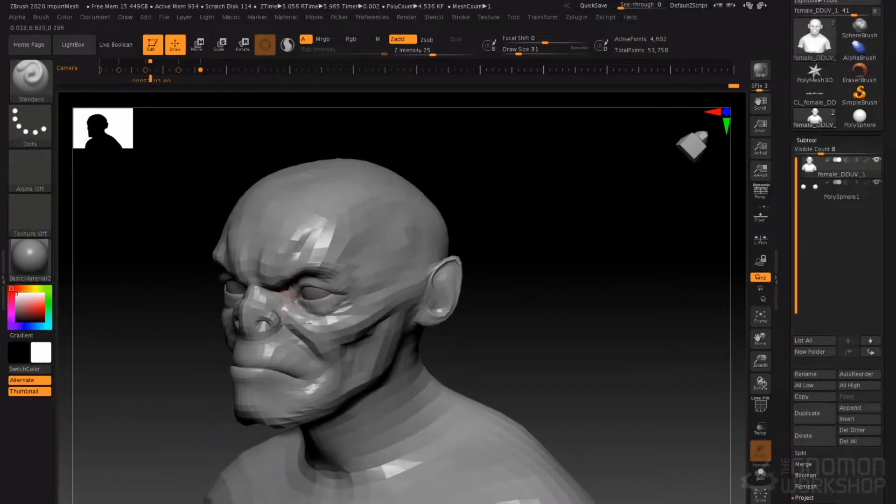
{"action": "mouse_move", "coordinate": [293, 271]}
{"action": "right_mouse_down"}
{"action": "mouse_move", "coordinate": [351, 278]}
{"action": "mouse_move", "coordinate": [295, 276]}
{"action": "mouse_move", "coordinate": [296, 256]}
{"action": "right_mouse_up"}
Build up the jaw muscles and cheeks with the ClayTubes brush at draw size 74.
{"action": "key", "text": "b"}
{"action": "key", "text": "c"}
{"action": "key", "text": "t"}
{"action": "key", "text": "space"}
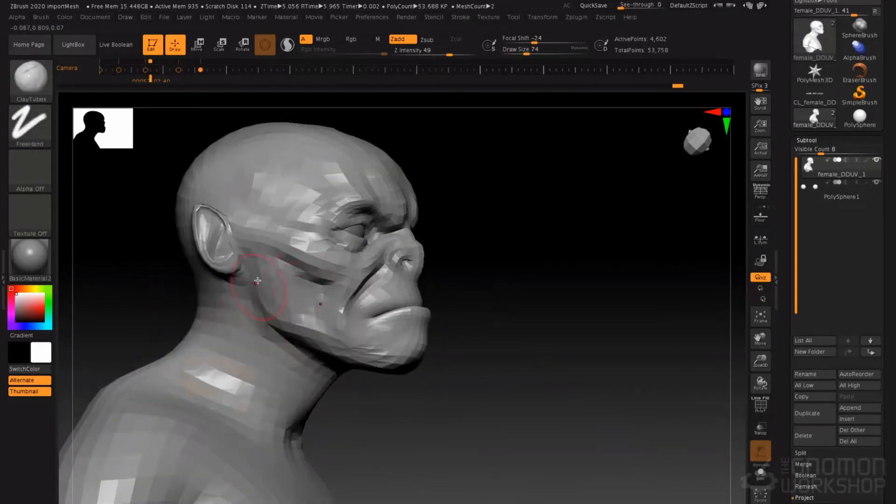
{"action": "right_click_drag", "start_coordinate": [281, 251], "coordinate": [267, 265]}
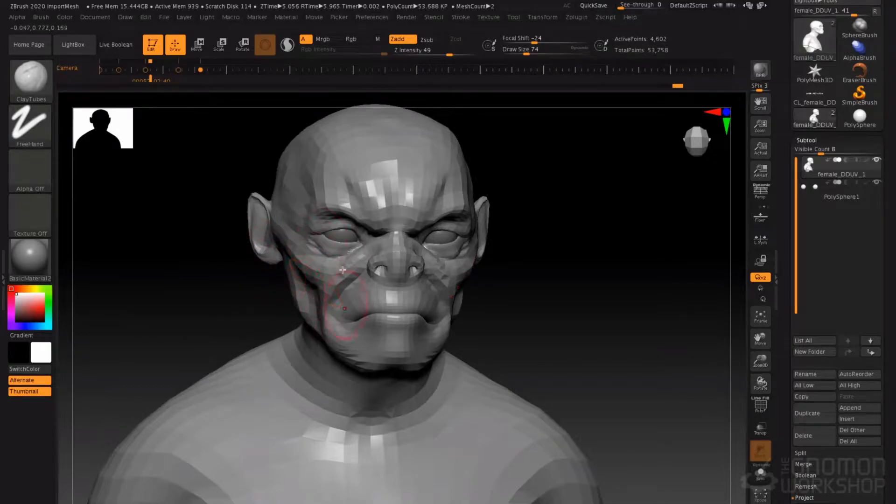
{"action": "right_click_drag", "start_coordinate": [340, 298], "coordinate": [366, 240], "text": "ctrl"}
{"action": "right_click_drag", "start_coordinate": [421, 299], "coordinate": [424, 320], "text": "ctrl"}
Mark the collarbones and base of the neck with the Standard brush at draw size 27.
{"action": "key", "text": "b"}
{"action": "key", "text": "s"}
{"action": "key", "text": "t"}
{"action": "key", "text": "space"}
{"action": "left_click_drag", "start_coordinate": [405, 344], "coordinate": [397, 345]}
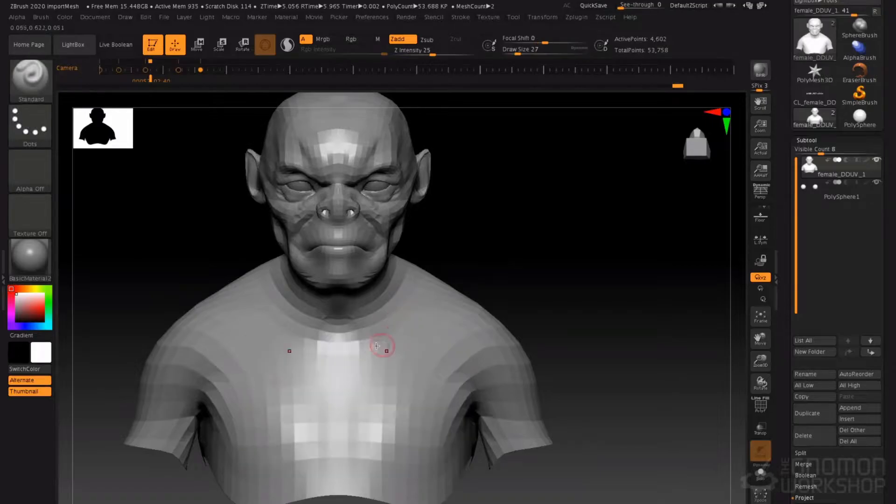
{"action": "left_click", "coordinate": [382, 346]}
{"action": "mouse_move", "coordinate": [413, 325]}
{"action": "right_mouse_down"}
{"action": "mouse_move", "coordinate": [424, 314]}
{"action": "mouse_move", "coordinate": [359, 262]}
{"action": "right_mouse_up"}
Build up the neck, collarbones and chest with the ClayTubes brush at draw size 54.
{"action": "key", "text": "b"}
{"action": "key", "text": "c"}
{"action": "key", "text": "t"}
{"action": "key", "text": "space"}
{"action": "left_click_drag", "start_coordinate": [375, 268], "coordinate": [382, 267]}
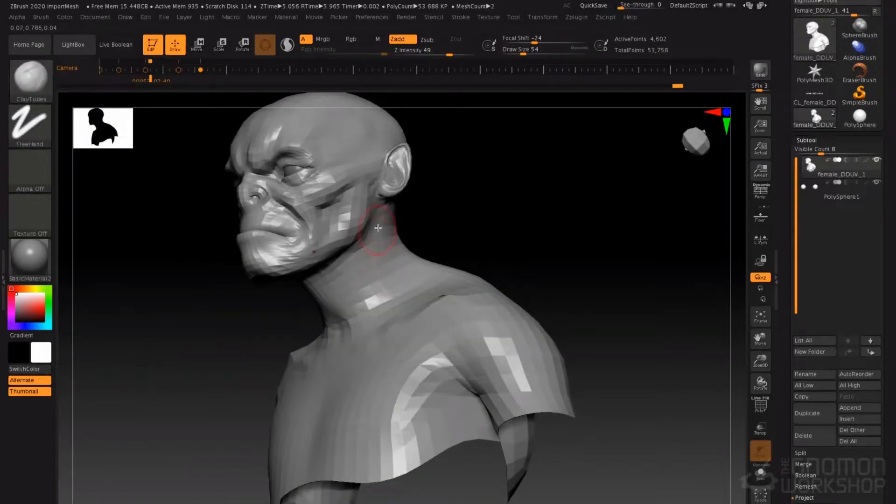
{"action": "right_click_drag", "start_coordinate": [367, 291], "coordinate": [362, 351]}
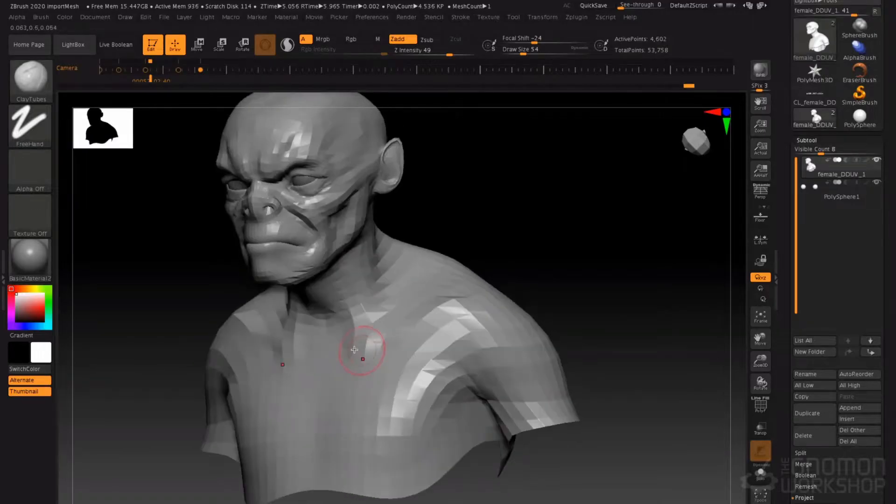
{"action": "mouse_move", "coordinate": [399, 337]}
{"action": "left_mouse_down"}
{"action": "mouse_move", "coordinate": [495, 303]}
{"action": "mouse_move", "coordinate": [401, 342]}
{"action": "left_mouse_up"}
{"action": "mouse_move", "coordinate": [326, 386]}
{"action": "left_mouse_down"}
{"action": "mouse_move", "coordinate": [393, 393]}
{"action": "mouse_move", "coordinate": [411, 415]}
{"action": "mouse_move", "coordinate": [383, 432]}
{"action": "mouse_move", "coordinate": [468, 408]}
{"action": "mouse_move", "coordinate": [345, 398]}
{"action": "mouse_move", "coordinate": [361, 453]}
{"action": "mouse_move", "coordinate": [417, 453]}
{"action": "left_mouse_up"}
{"action": "mouse_move", "coordinate": [326, 401]}
{"action": "right_mouse_down"}
{"action": "mouse_move", "coordinate": [378, 388]}
{"action": "mouse_move", "coordinate": [420, 355]}
{"action": "right_mouse_up"}
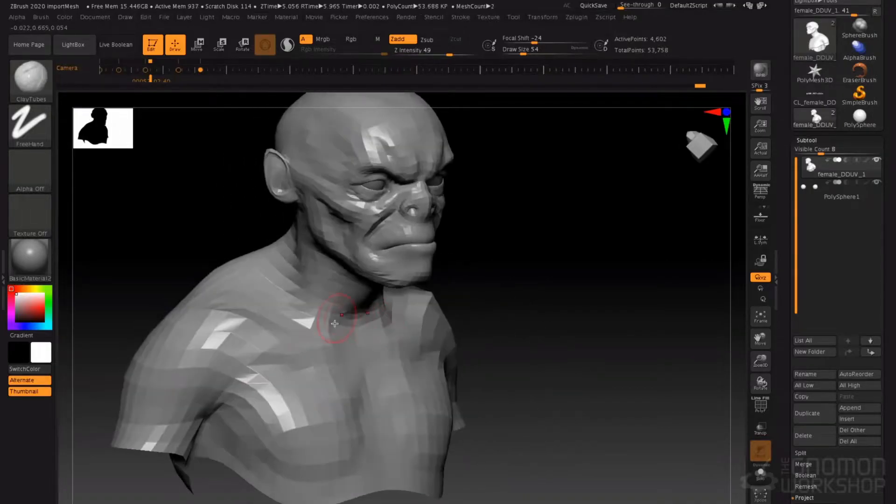
{"action": "mouse_move", "coordinate": [312, 296]}
{"action": "right_mouse_down"}
{"action": "mouse_move", "coordinate": [298, 234]}
{"action": "mouse_move", "coordinate": [318, 300]}
{"action": "right_mouse_up"}
Subdivide the bust mesh once and define the neck muscles with the Standard brush at draw size 33.
{"action": "key", "text": "ctrl+d"}
{"action": "mouse_move", "coordinate": [438, 240]}
{"action": "right_mouse_down"}
{"action": "mouse_move", "coordinate": [475, 291]}
{"action": "mouse_move", "coordinate": [467, 280]}
{"action": "mouse_move", "coordinate": [491, 289]}
{"action": "right_mouse_up"}
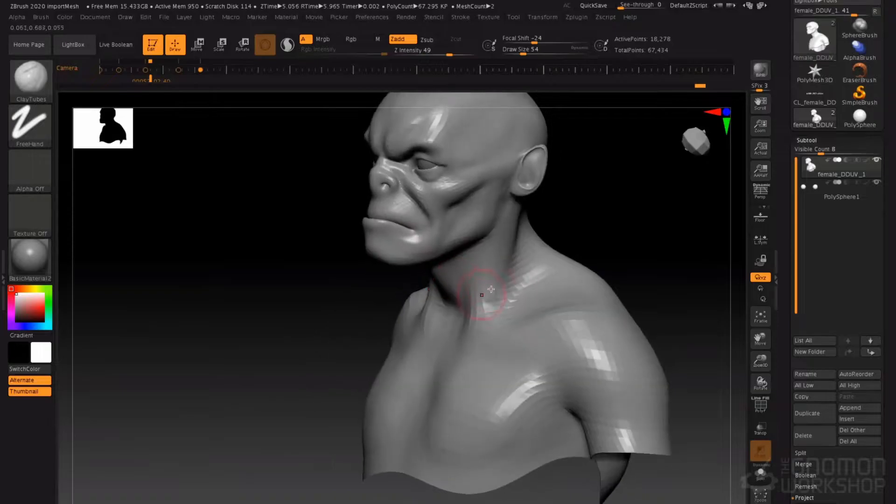
{"action": "key", "text": "b"}
{"action": "key", "text": "s"}
{"action": "key", "text": "t"}
{"action": "key", "text": "space"}
{"action": "left_click_drag", "start_coordinate": [508, 288], "coordinate": [504, 286]}
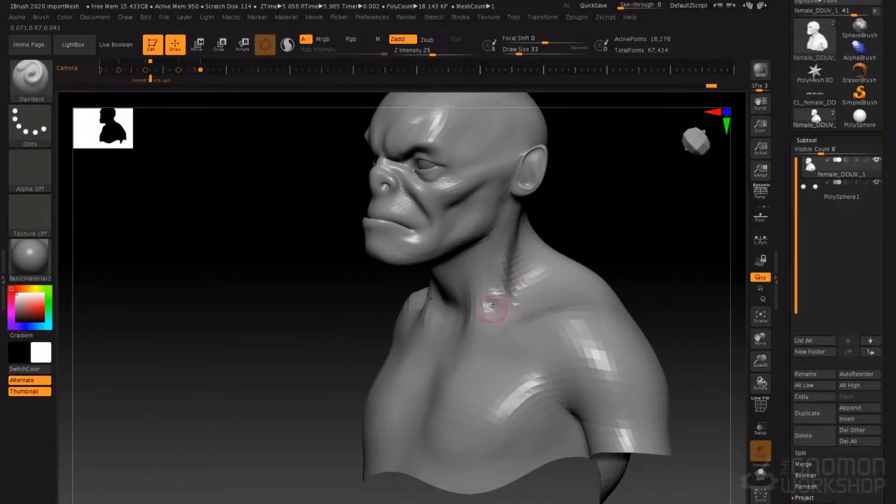
{"action": "right_click_drag", "start_coordinate": [491, 297], "coordinate": [474, 322]}
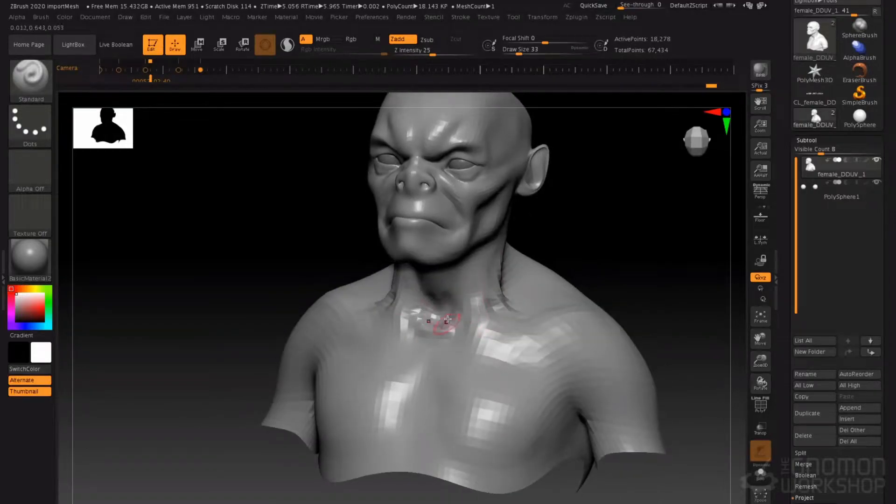
Smooth the pit of the throat and sculpt the collarbones out toward the shoulders with the Standard brush.
{"action": "right_click_drag", "start_coordinate": [447, 325], "coordinate": [449, 296]}
{"action": "left_click_drag", "start_coordinate": [447, 298], "coordinate": [441, 321], "text": "shift"}
{"action": "right_click_drag", "start_coordinate": [497, 296], "coordinate": [470, 346]}
{"action": "mouse_move", "coordinate": [455, 348]}
{"action": "left_mouse_down"}
{"action": "mouse_move", "coordinate": [537, 339]}
{"action": "mouse_move", "coordinate": [587, 305]}
{"action": "mouse_move", "coordinate": [514, 349]}
{"action": "mouse_move", "coordinate": [610, 302]}
{"action": "mouse_move", "coordinate": [618, 315]}
{"action": "left_mouse_up"}
{"action": "right_click_drag", "start_coordinate": [604, 293], "coordinate": [593, 266]}
Build up the chest muscles toward the shoulders with the ClayTubes brush at draw size 65.
{"action": "key", "text": "b"}
{"action": "key", "text": "c"}
{"action": "key", "text": "t"}
{"action": "key", "text": "space"}
{"action": "left_click_drag", "start_coordinate": [366, 361], "coordinate": [340, 376]}
{"action": "left_click_drag", "start_coordinate": [402, 358], "coordinate": [318, 406]}
{"action": "mouse_move", "coordinate": [397, 378]}
{"action": "left_mouse_down"}
{"action": "mouse_move", "coordinate": [311, 416]}
{"action": "mouse_move", "coordinate": [395, 374]}
{"action": "mouse_move", "coordinate": [329, 432]}
{"action": "left_mouse_up"}
{"action": "mouse_move", "coordinate": [329, 431]}
{"action": "right_mouse_down"}
{"action": "mouse_move", "coordinate": [504, 459]}
{"action": "mouse_move", "coordinate": [236, 396]}
{"action": "mouse_move", "coordinate": [380, 429]}
{"action": "right_mouse_up"}
Shape the deltoids and outer shoulders with the ClayTubes brush at draw size 65.
{"action": "mouse_move", "coordinate": [380, 419]}
{"action": "left_mouse_down"}
{"action": "mouse_move", "coordinate": [434, 434]}
{"action": "mouse_move", "coordinate": [476, 371]}
{"action": "mouse_move", "coordinate": [485, 409]}
{"action": "mouse_move", "coordinate": [466, 369]}
{"action": "mouse_move", "coordinate": [392, 370]}
{"action": "left_mouse_up"}
{"action": "left_click_drag", "start_coordinate": [332, 353], "coordinate": [307, 402]}
{"action": "left_click_drag", "start_coordinate": [196, 390], "coordinate": [322, 385]}
{"action": "mouse_move", "coordinate": [253, 370]}
{"action": "left_mouse_down"}
{"action": "mouse_move", "coordinate": [219, 336]}
{"action": "mouse_move", "coordinate": [221, 404]}
{"action": "left_mouse_up"}
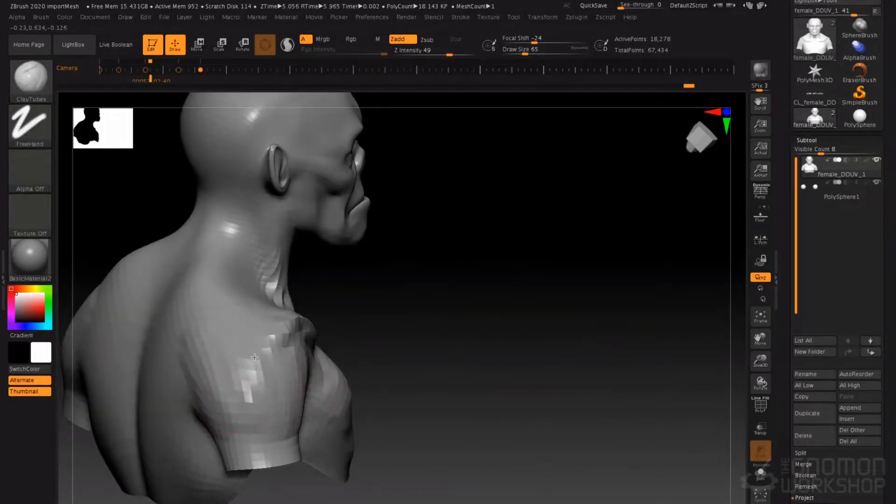
{"action": "right_click_drag", "start_coordinate": [242, 362], "coordinate": [283, 363]}
{"action": "mouse_move", "coordinate": [219, 355]}
{"action": "left_mouse_down"}
{"action": "mouse_move", "coordinate": [187, 401]}
{"action": "mouse_move", "coordinate": [214, 395]}
{"action": "left_mouse_up"}
{"action": "mouse_move", "coordinate": [243, 369]}
{"action": "right_mouse_down"}
{"action": "mouse_move", "coordinate": [213, 370]}
{"action": "mouse_move", "coordinate": [339, 337]}
{"action": "mouse_move", "coordinate": [345, 375]}
{"action": "right_mouse_up"}
Build up the shoulder blades with the ClayTubes brush at draw size 39 and set the Smooth brush's Z Intensity to 6.
{"action": "key", "text": "space"}
{"action": "left_click_drag", "start_coordinate": [357, 355], "coordinate": [253, 399]}
{"action": "mouse_move", "coordinate": [325, 353]}
{"action": "left_mouse_down"}
{"action": "mouse_move", "coordinate": [295, 358]}
{"action": "mouse_move", "coordinate": [252, 394]}
{"action": "left_mouse_up"}
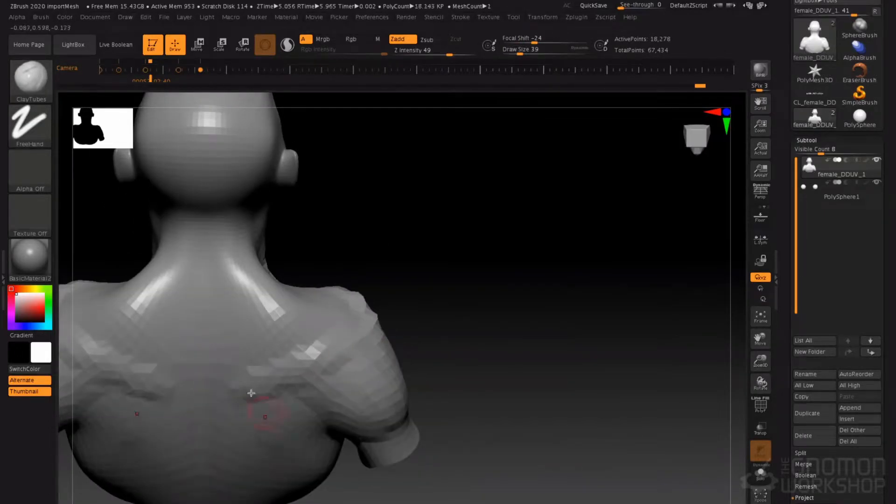
{"action": "right_click_drag", "start_coordinate": [258, 418], "coordinate": [312, 356]}
{"action": "mouse_move", "coordinate": [312, 356]}
{"action": "left_mouse_down"}
{"action": "mouse_move", "coordinate": [275, 362]}
{"action": "mouse_move", "coordinate": [359, 380]}
{"action": "mouse_move", "coordinate": [375, 343]}
{"action": "left_mouse_up"}
{"action": "left_click", "coordinate": [412, 51], "text": "shift"}
Adjust the corners of the mouth from the front with the Move brush.
{"action": "mouse_move", "coordinate": [424, 285]}
{"action": "right_mouse_down", "text": "shift"}
{"action": "mouse_move", "coordinate": [402, 261]}
{"action": "mouse_move", "coordinate": [451, 287]}
{"action": "right_mouse_up", "text": "shift"}
{"action": "key", "text": "space"}
{"action": "left_click_drag", "start_coordinate": [451, 286], "coordinate": [439, 282]}
{"action": "key", "text": "b"}
{"action": "key", "text": "m"}
{"action": "key", "text": "v"}
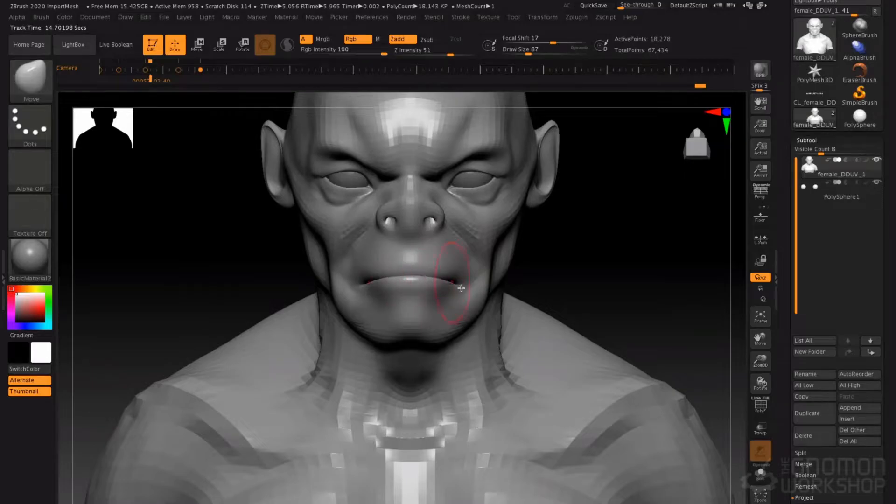
{"action": "key", "text": "space"}
{"action": "left_click_drag", "start_coordinate": [464, 286], "coordinate": [453, 285]}
Add volume to the nose and upper lip with the ClayTubes brush at draw size 33.
{"action": "key", "text": "b"}
{"action": "key", "text": "c"}
{"action": "key", "text": "t"}
{"action": "key", "text": "space"}
{"action": "mouse_move", "coordinate": [407, 224]}
{"action": "left_mouse_down"}
{"action": "mouse_move", "coordinate": [399, 222]}
{"action": "mouse_move", "coordinate": [410, 199]}
{"action": "left_mouse_up"}
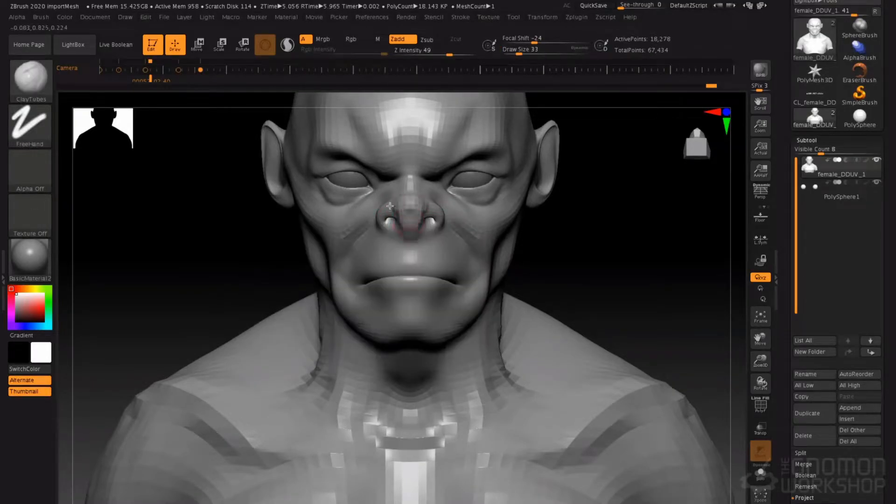
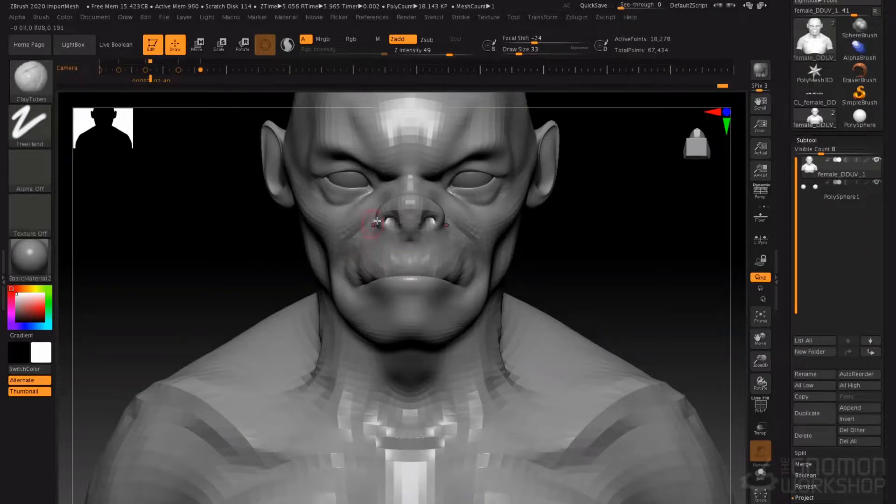
Narrow the nostrils and nose tip from the front with the Move brush at draw size 37.
{"action": "key", "text": "b"}
{"action": "key", "text": "m"}
{"action": "key", "text": "v"}
{"action": "key", "text": "space"}
{"action": "mouse_move", "coordinate": [404, 230]}
{"action": "left_mouse_down"}
{"action": "mouse_move", "coordinate": [392, 225]}
{"action": "mouse_move", "coordinate": [403, 217]}
{"action": "left_mouse_up"}
{"action": "key", "text": "space"}
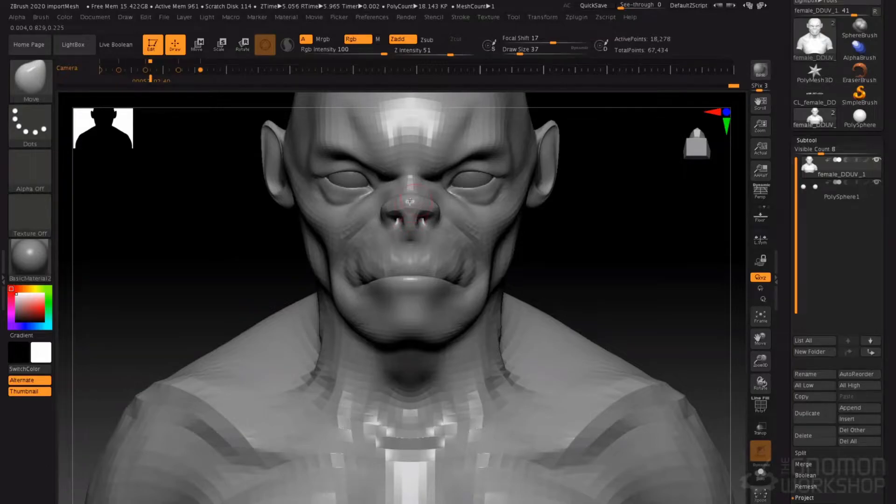
{"action": "right_click_drag", "start_coordinate": [410, 201], "coordinate": [422, 200]}
Reshape the nose bridge and nostril wings from the side with the Move brush at draw sizes 62 and 46.
{"action": "key", "text": "space"}
{"action": "left_click_drag", "start_coordinate": [419, 196], "coordinate": [431, 188]}
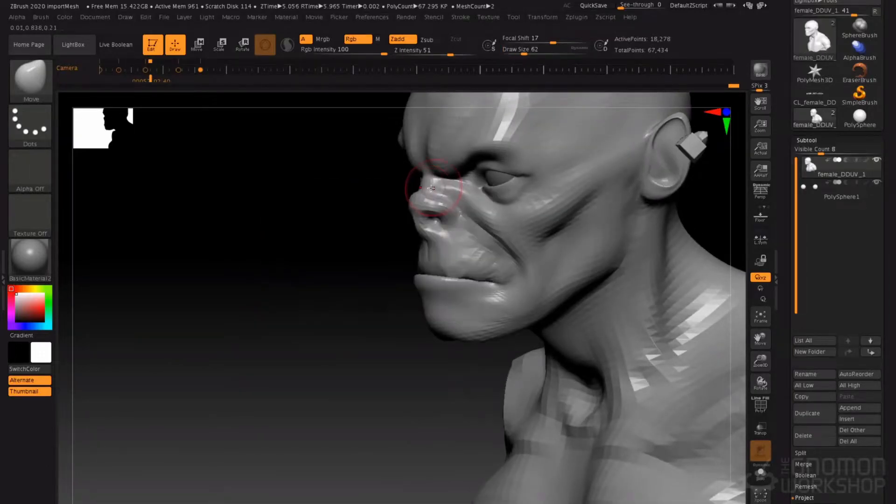
{"action": "mouse_move", "coordinate": [436, 188]}
{"action": "right_mouse_down"}
{"action": "mouse_move", "coordinate": [481, 201]}
{"action": "mouse_move", "coordinate": [433, 205]}
{"action": "right_mouse_up"}
{"action": "key", "text": "space"}
{"action": "left_click_drag", "start_coordinate": [441, 218], "coordinate": [438, 218]}
{"action": "mouse_move", "coordinate": [437, 218]}
{"action": "right_mouse_down"}
{"action": "mouse_move", "coordinate": [420, 220]}
{"action": "mouse_move", "coordinate": [437, 217]}
{"action": "right_mouse_up"}
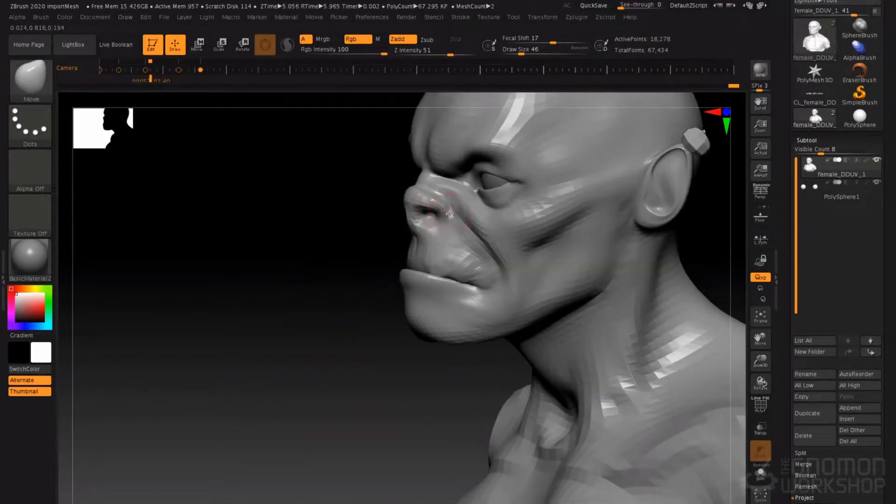
{"action": "mouse_move", "coordinate": [447, 197]}
{"action": "right_mouse_down"}
{"action": "mouse_move", "coordinate": [423, 233]}
{"action": "mouse_move", "coordinate": [448, 225]}
{"action": "mouse_move", "coordinate": [471, 256]}
{"action": "right_mouse_up"}
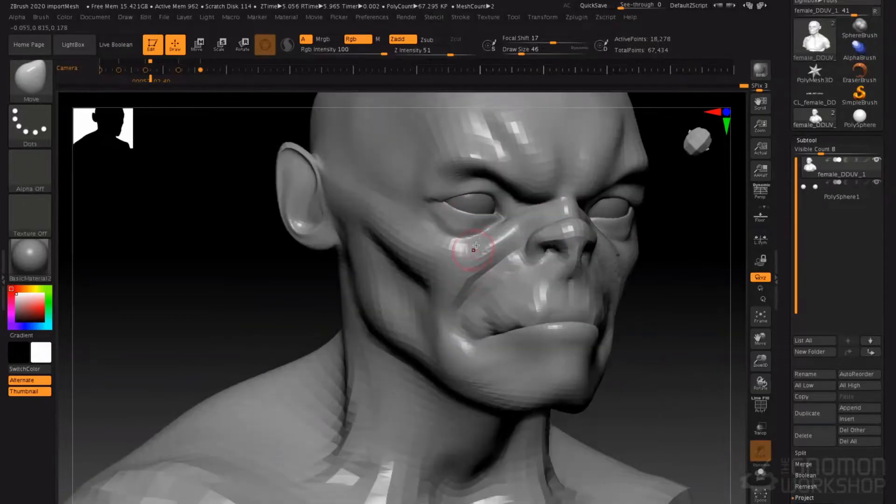
Push up the cheek folds beside the nose with the Move brush at draw size 74.
{"action": "key", "text": "space"}
{"action": "left_click_drag", "start_coordinate": [498, 234], "coordinate": [503, 233]}
{"action": "left_click_drag", "start_coordinate": [493, 262], "coordinate": [496, 257]}
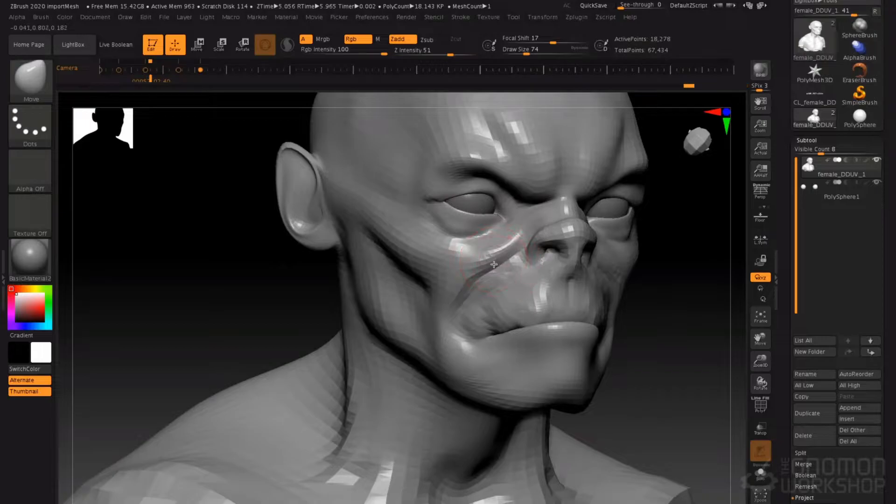
{"action": "left_click_drag", "start_coordinate": [474, 280], "coordinate": [476, 268]}
{"action": "mouse_move", "coordinate": [474, 266]}
{"action": "right_mouse_down"}
{"action": "mouse_move", "coordinate": [441, 261]}
{"action": "mouse_move", "coordinate": [450, 254]}
{"action": "right_mouse_up"}
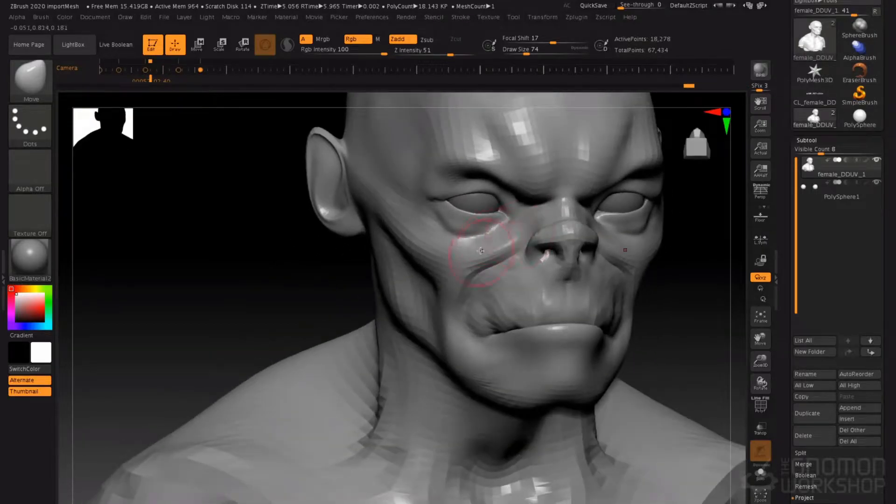
Fill out the cheeks below the eyes and beside the mouth with the ClayTubes brush at draw size 62.
{"action": "key", "text": "b"}
{"action": "key", "text": "c"}
{"action": "key", "text": "t"}
{"action": "key", "text": "space"}
{"action": "left_click_drag", "start_coordinate": [486, 242], "coordinate": [484, 242]}
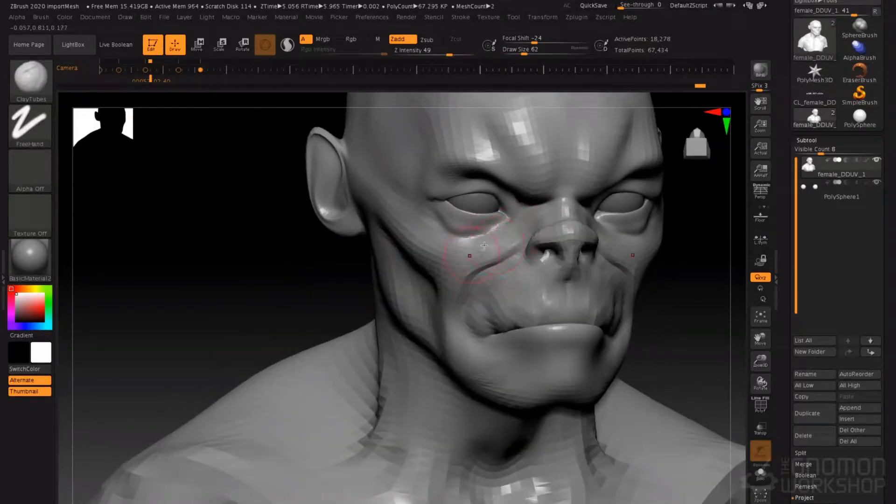
{"action": "left_click_drag", "start_coordinate": [451, 356], "coordinate": [440, 305]}
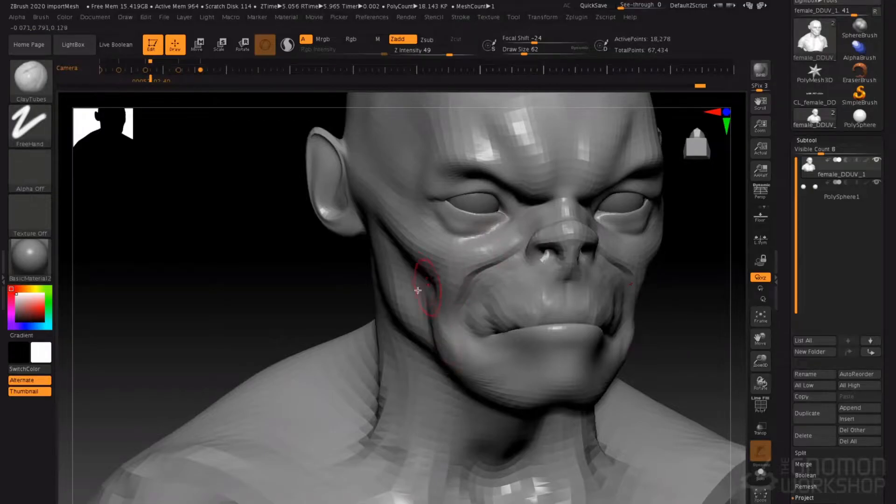
Build up the jawline from the cheekbones to the chin with the ClayTubes brush at draw size 62.
{"action": "right_click_drag", "start_coordinate": [418, 289], "coordinate": [454, 277]}
{"action": "left_click_drag", "start_coordinate": [418, 266], "coordinate": [460, 364]}
{"action": "left_click_drag", "start_coordinate": [384, 322], "coordinate": [534, 366]}
{"action": "mouse_move", "coordinate": [380, 328]}
{"action": "left_mouse_down"}
{"action": "mouse_move", "coordinate": [446, 368]}
{"action": "mouse_move", "coordinate": [571, 368]}
{"action": "left_mouse_up"}
{"action": "mouse_move", "coordinate": [571, 368]}
{"action": "right_mouse_down"}
{"action": "mouse_move", "coordinate": [462, 259]}
{"action": "mouse_move", "coordinate": [488, 286]}
{"action": "right_mouse_up"}
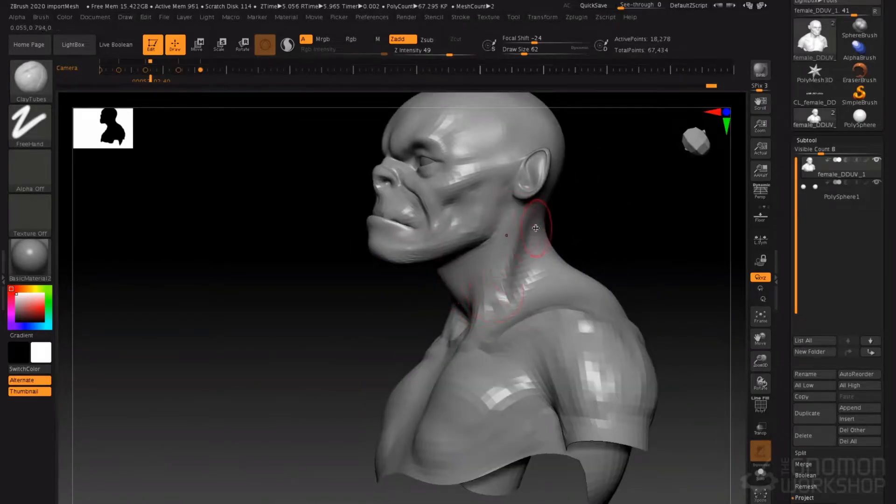
Build up the sides and back of the neck below the skull with the ClayTubes brush at draw size 62.
{"action": "key", "text": "space"}
{"action": "left_click_drag", "start_coordinate": [538, 232], "coordinate": [535, 232]}
{"action": "mouse_move", "coordinate": [534, 213]}
{"action": "right_mouse_down"}
{"action": "mouse_move", "coordinate": [505, 240]}
{"action": "mouse_move", "coordinate": [529, 201]}
{"action": "right_mouse_up"}
{"action": "key", "text": "space"}
{"action": "mouse_move", "coordinate": [523, 201]}
{"action": "left_mouse_down"}
{"action": "mouse_move", "coordinate": [580, 202]}
{"action": "mouse_move", "coordinate": [530, 184]}
{"action": "mouse_move", "coordinate": [578, 204]}
{"action": "mouse_move", "coordinate": [584, 219]}
{"action": "left_mouse_up"}
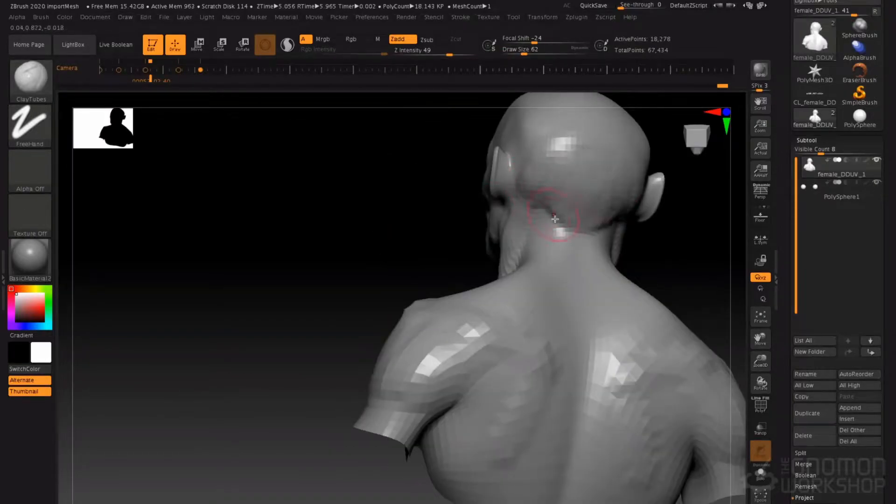
{"action": "right_click_drag", "start_coordinate": [553, 212], "coordinate": [550, 227]}
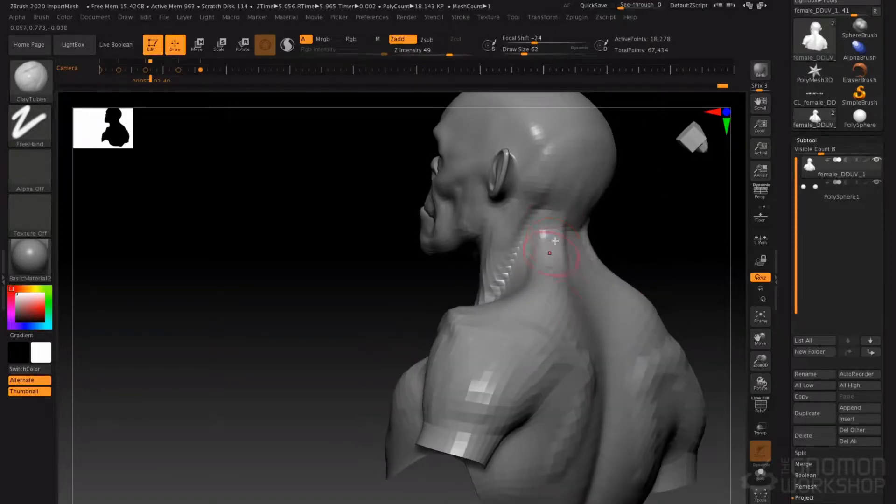
{"action": "right_click_drag", "start_coordinate": [532, 243], "coordinate": [516, 259]}
{"action": "left_click_drag", "start_coordinate": [498, 303], "coordinate": [508, 283]}
{"action": "mouse_move", "coordinate": [508, 283]}
{"action": "right_mouse_down", "text": "shift"}
{"action": "mouse_move", "coordinate": [519, 281]}
{"action": "mouse_move", "coordinate": [485, 214]}
{"action": "mouse_move", "coordinate": [500, 250]}
{"action": "mouse_move", "coordinate": [468, 215]}
{"action": "mouse_move", "coordinate": [487, 269]}
{"action": "right_mouse_up", "text": "shift"}
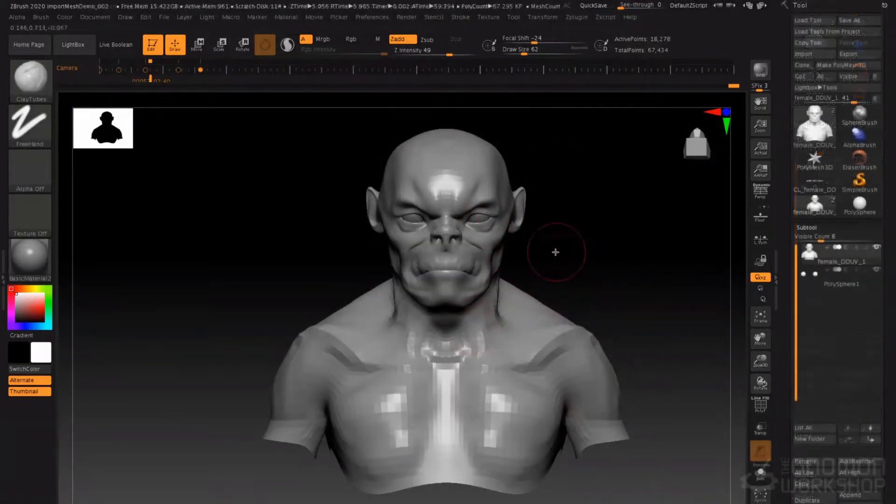
Step down two subdivision levels and reshape the cranium in profile with the Move brush at draw size 163.
{"action": "mouse_move", "coordinate": [576, 256]}
{"action": "left_mouse_down"}
{"action": "mouse_move", "coordinate": [594, 247]}
{"action": "mouse_move", "coordinate": [530, 239]}
{"action": "mouse_move", "coordinate": [469, 260]}
{"action": "mouse_move", "coordinate": [471, 230]}
{"action": "left_mouse_up"}
{"action": "key", "text": "space"}
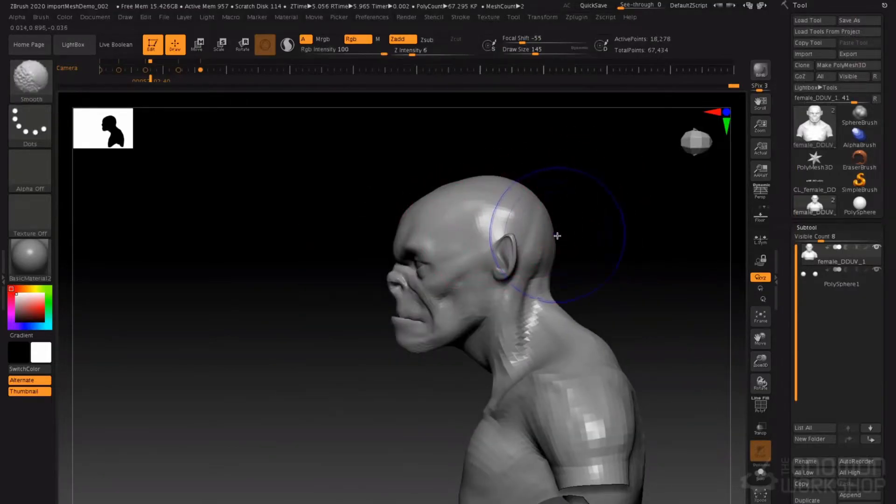
{"action": "key", "text": "shift+d"}
{"action": "key", "text": "shift+d"}
{"action": "key", "text": "space"}
{"action": "left_click_drag", "start_coordinate": [479, 223], "coordinate": [481, 220]}
{"action": "left_click_drag", "start_coordinate": [490, 181], "coordinate": [485, 168]}
{"action": "left_click_drag", "start_coordinate": [442, 195], "coordinate": [430, 185]}
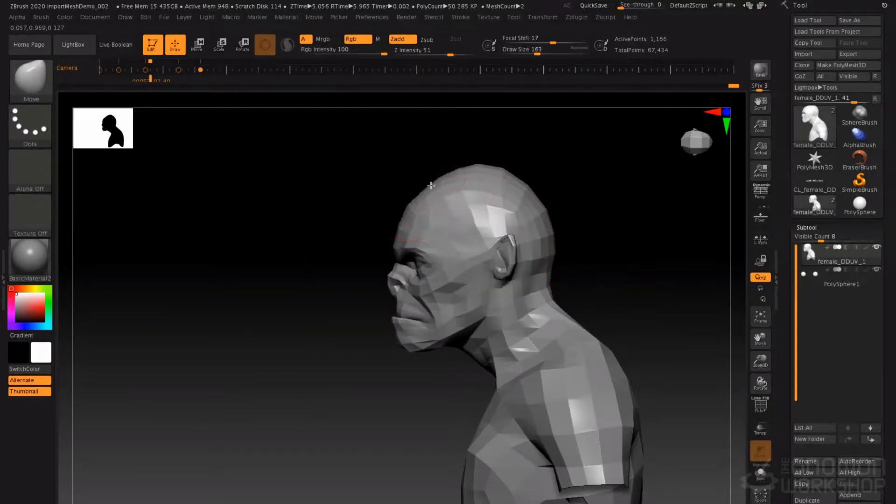
Nudge the back of the skull with the Move brush, and mask everything except the muzzle and jaw.
{"action": "mouse_move", "coordinate": [537, 185]}
{"action": "left_mouse_down"}
{"action": "mouse_move", "coordinate": [547, 190]}
{"action": "mouse_move", "coordinate": [520, 191]}
{"action": "left_mouse_up"}
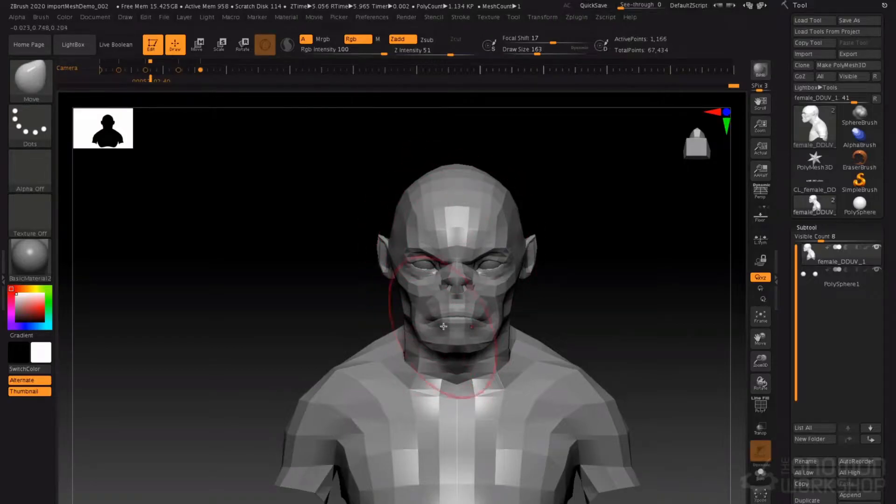
{"action": "key", "text": "space"}
{"action": "mouse_move", "coordinate": [453, 314]}
{"action": "left_mouse_down"}
{"action": "mouse_move", "coordinate": [444, 314]}
{"action": "mouse_move", "coordinate": [435, 333]}
{"action": "mouse_move", "coordinate": [424, 320]}
{"action": "mouse_move", "coordinate": [464, 306]}
{"action": "left_mouse_up"}
{"action": "right_click_drag", "start_coordinate": [495, 305], "coordinate": [443, 317]}
{"action": "right_click_drag", "start_coordinate": [529, 309], "coordinate": [576, 318]}
{"action": "left_click_drag", "start_coordinate": [569, 351], "coordinate": [539, 350], "text": "ctrl+alt"}
{"action": "left_click", "coordinate": [420, 394], "text": "ctrl"}
Reshape the unmasked muzzle and jaw in profile and front view with the Move brush at draw size 172.
{"action": "right_click_drag", "start_coordinate": [534, 314], "coordinate": [514, 318]}
{"action": "key", "text": "space"}
{"action": "mouse_move", "coordinate": [515, 312]}
{"action": "left_mouse_down"}
{"action": "mouse_move", "coordinate": [527, 313]}
{"action": "mouse_move", "coordinate": [508, 349]}
{"action": "left_mouse_up"}
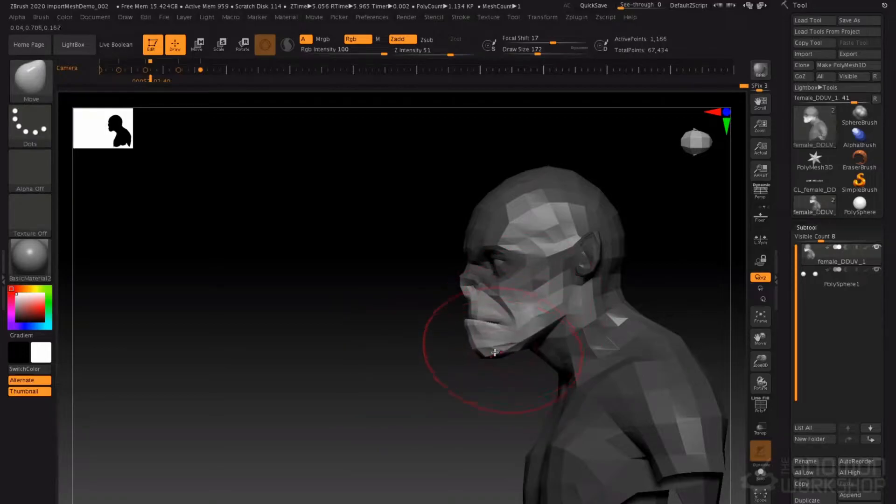
{"action": "left_click_drag", "start_coordinate": [548, 319], "coordinate": [548, 329]}
{"action": "right_click_drag", "start_coordinate": [556, 317], "coordinate": [580, 314]}
{"action": "left_click_drag", "start_coordinate": [553, 309], "coordinate": [559, 314]}
{"action": "right_click_drag", "start_coordinate": [552, 313], "coordinate": [570, 312], "text": "shift"}
{"action": "left_click_drag", "start_coordinate": [437, 304], "coordinate": [440, 306]}
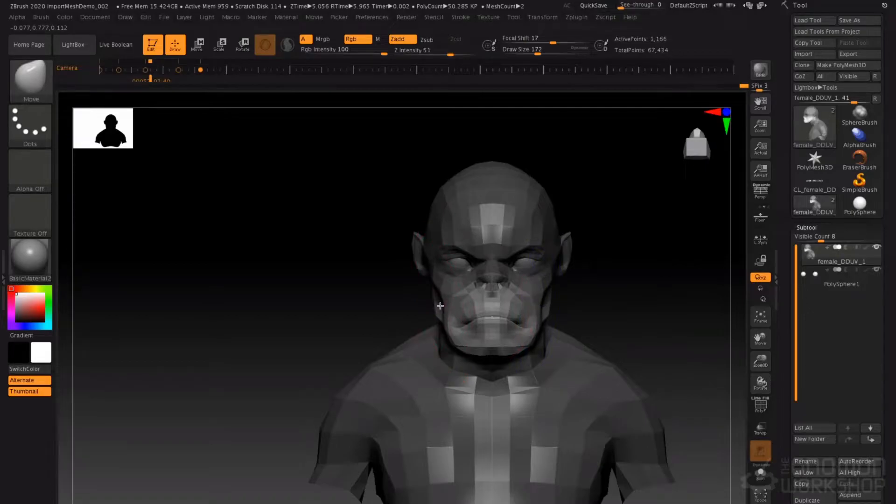
Isolate the ear polygroup to mask the rest of the bust, leaving only the ears editable with the whole mesh shown.
{"action": "mouse_move", "coordinate": [332, 258]}
{"action": "right_mouse_down"}
{"action": "mouse_move", "coordinate": [373, 262]}
{"action": "mouse_move", "coordinate": [403, 243]}
{"action": "right_mouse_up"}
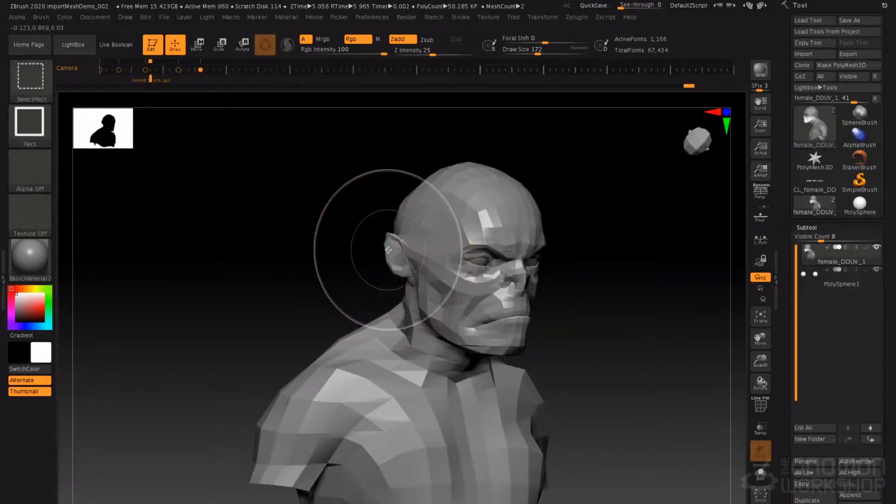
{"action": "left_click", "coordinate": [391, 258], "text": "ctrl+shift"}
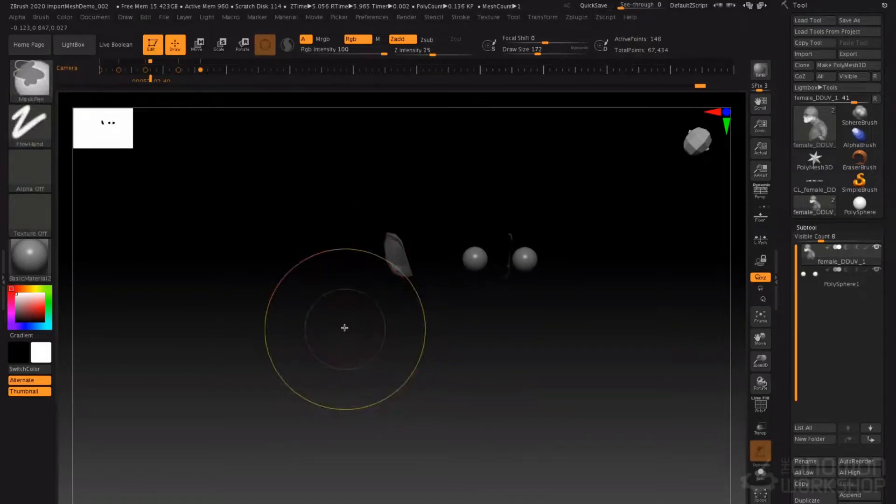
{"action": "left_click", "coordinate": [331, 336], "text": "ctrl+shift"}
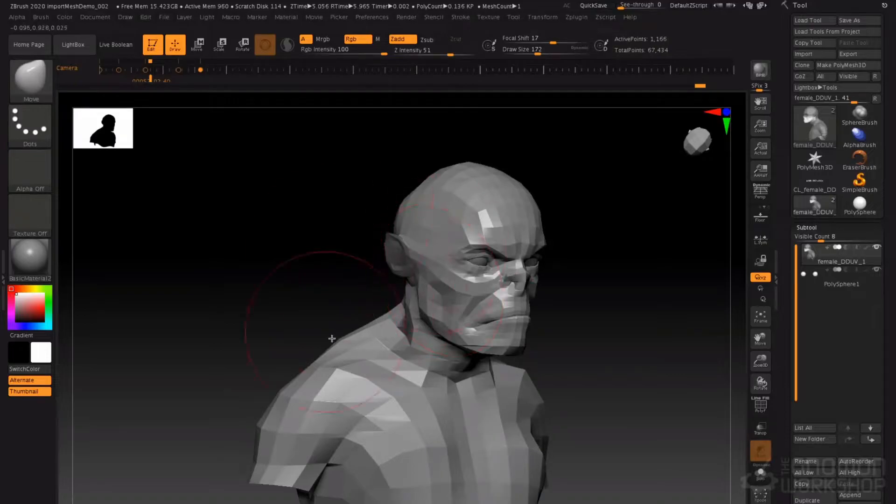
{"action": "left_click", "coordinate": [303, 262], "text": "ctrl"}
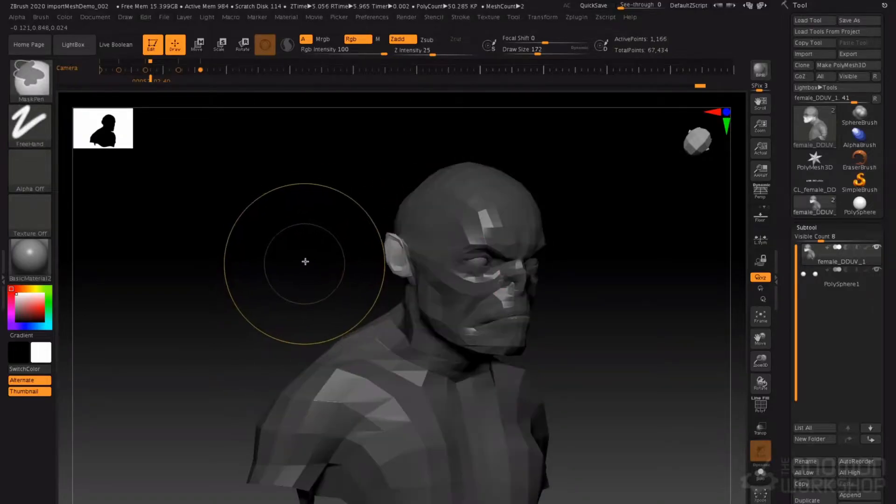
Pull the unmasked ears outward and upward into a larger, pointed shape with the Move brush at draw size 83.
{"action": "key", "text": "space"}
{"action": "mouse_move", "coordinate": [390, 222]}
{"action": "left_mouse_down"}
{"action": "mouse_move", "coordinate": [383, 240]}
{"action": "mouse_move", "coordinate": [392, 251]}
{"action": "left_mouse_up"}
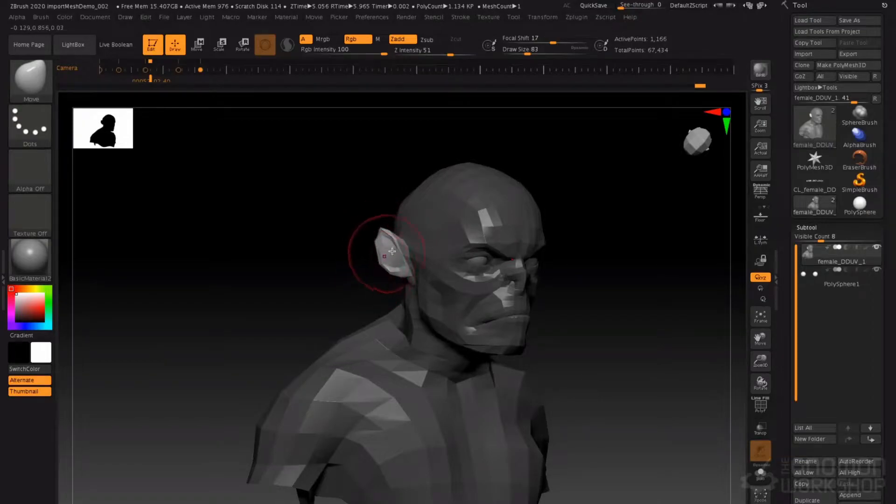
{"action": "right_click_drag", "start_coordinate": [353, 261], "coordinate": [417, 273]}
{"action": "right_click_drag", "start_coordinate": [411, 217], "coordinate": [420, 179], "text": "alt"}
{"action": "right_click_drag", "start_coordinate": [412, 210], "coordinate": [452, 303], "text": "ctrl"}
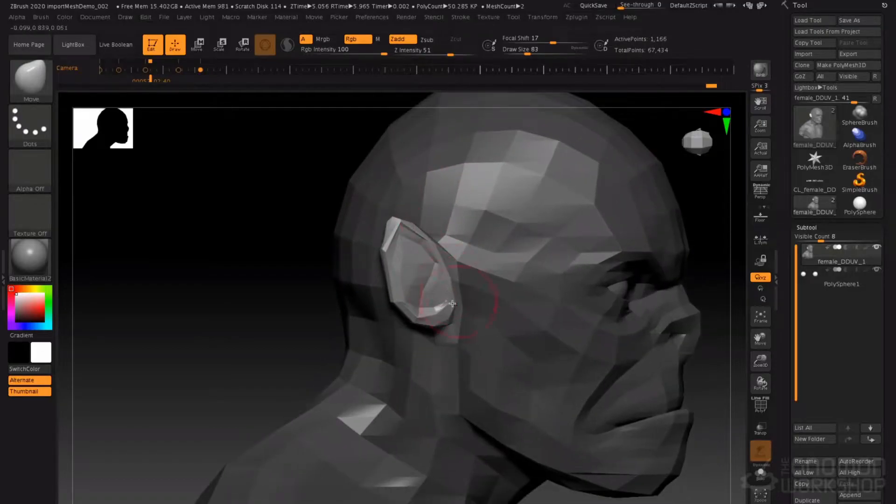
Reposition the unmasked ears with the transform gizmo and rotate them about the vertical axis.
{"action": "key", "text": "r"}
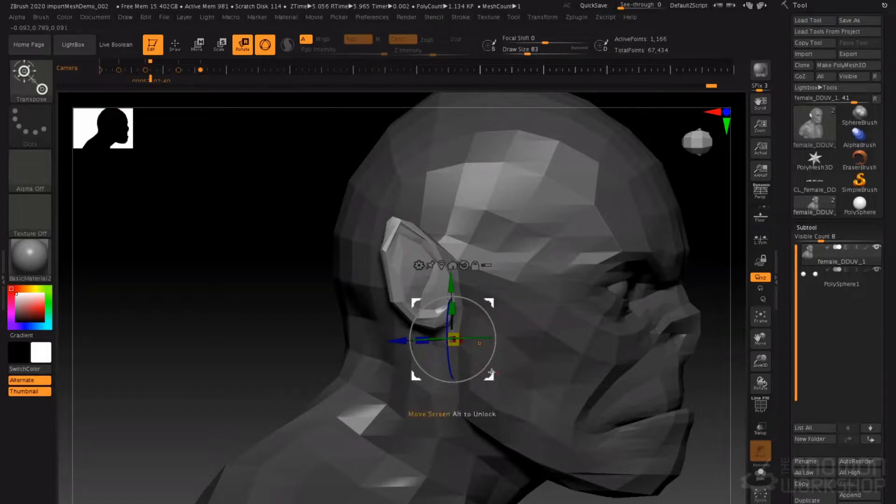
{"action": "left_click_drag", "start_coordinate": [489, 376], "coordinate": [470, 319]}
{"action": "left_click_drag", "start_coordinate": [476, 285], "coordinate": [453, 279]}
{"action": "right_click_drag", "start_coordinate": [518, 284], "coordinate": [464, 281]}
{"action": "left_click_drag", "start_coordinate": [494, 272], "coordinate": [498, 272]}
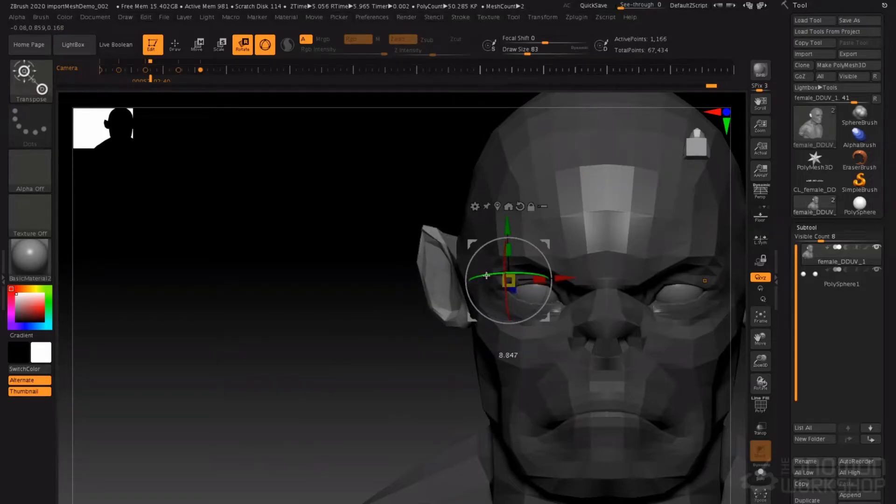
Refine the ears from the front with the Move brush at draw size 83 and clear the mask.
{"action": "key", "text": "q"}
{"action": "right_click_drag", "start_coordinate": [427, 300], "coordinate": [435, 261]}
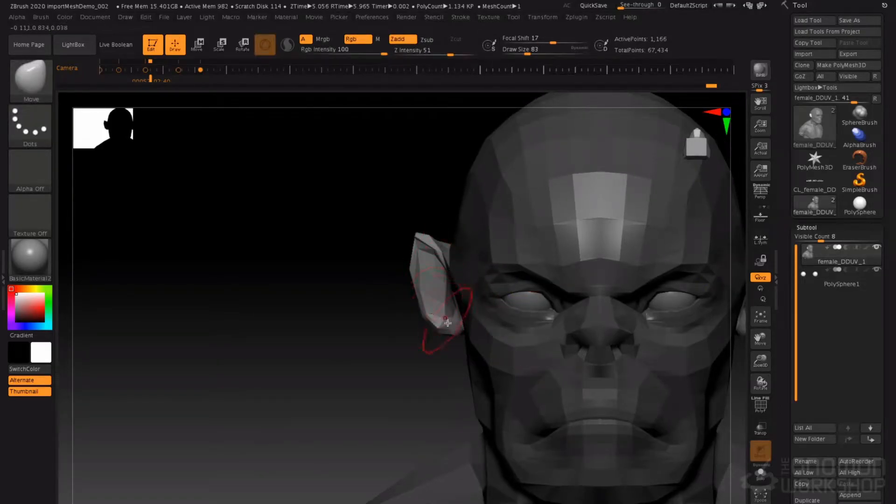
{"action": "right_click_drag", "start_coordinate": [392, 357], "coordinate": [357, 341], "text": "alt"}
{"action": "left_click_drag", "start_coordinate": [301, 359], "coordinate": [319, 381], "text": "ctrl"}
{"action": "right_click_drag", "start_coordinate": [460, 284], "coordinate": [509, 291]}
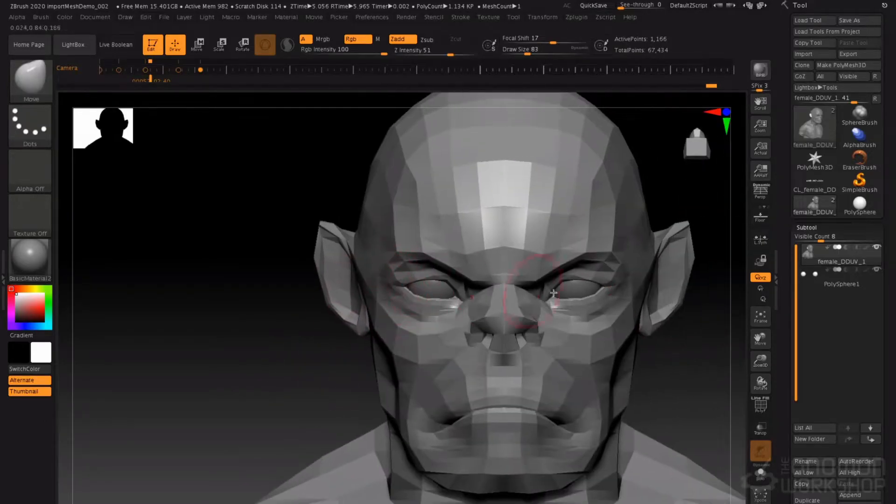
Mask the area around both eyes and invert the mask so only the eye region stays editable.
{"action": "mouse_move", "coordinate": [579, 289]}
{"action": "left_mouse_down", "text": "ctrl"}
{"action": "mouse_move", "coordinate": [568, 304]}
{"action": "mouse_move", "coordinate": [580, 304]}
{"action": "mouse_move", "coordinate": [582, 281]}
{"action": "mouse_move", "coordinate": [590, 287]}
{"action": "mouse_move", "coordinate": [580, 295]}
{"action": "left_mouse_up", "text": "ctrl"}
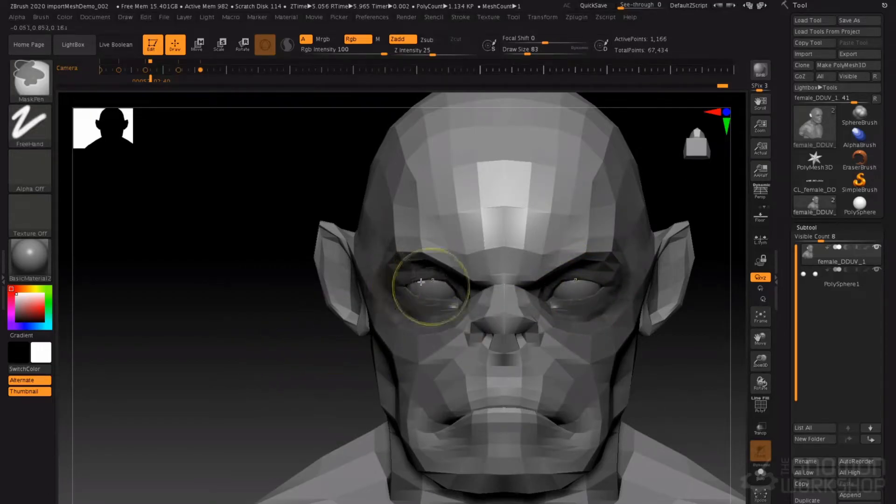
{"action": "left_click_drag", "start_coordinate": [422, 282], "coordinate": [402, 275], "text": "ctrl"}
{"action": "left_click", "coordinate": [241, 371], "text": "ctrl"}
Reshape the unmasked eye regions of the head with the Move brush at a draw size of 344.
{"action": "key", "text": "space"}
{"action": "left_click_drag", "start_coordinate": [534, 279], "coordinate": [557, 278]}
{"action": "right_click_drag", "start_coordinate": [595, 287], "coordinate": [499, 296], "text": "alt"}
{"action": "left_click_drag", "start_coordinate": [498, 295], "coordinate": [506, 297]}
{"action": "mouse_move", "coordinate": [611, 295]}
{"action": "right_mouse_down"}
{"action": "mouse_move", "coordinate": [521, 292]}
{"action": "mouse_move", "coordinate": [584, 263]}
{"action": "right_mouse_up"}
{"action": "key", "text": "ctrl"}
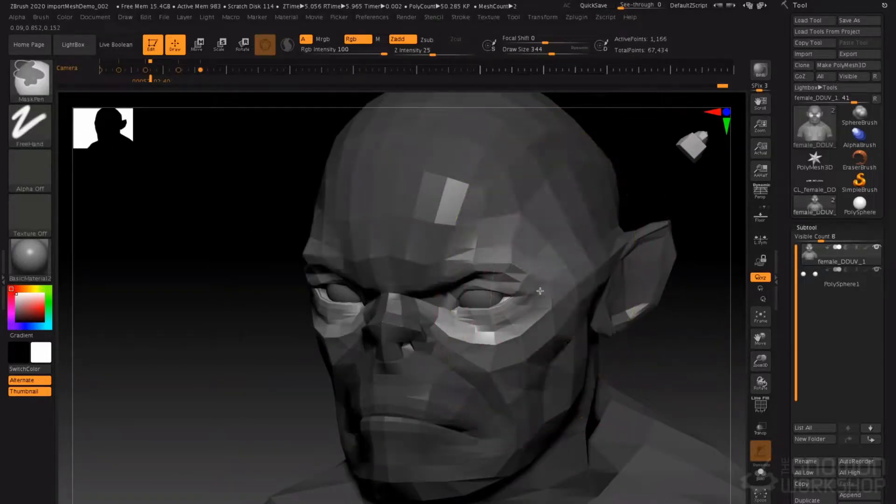
{"action": "right_click_drag", "start_coordinate": [522, 295], "coordinate": [525, 293], "text": "shift"}
Open up the eyelids around the eyeballs with smaller Move brush strokes and clear the mask.
{"action": "key", "text": "space"}
{"action": "mouse_move", "coordinate": [519, 289]}
{"action": "left_mouse_down"}
{"action": "mouse_move", "coordinate": [500, 288]}
{"action": "mouse_move", "coordinate": [491, 269]}
{"action": "left_mouse_up"}
{"action": "key", "text": "space"}
{"action": "left_click", "coordinate": [501, 284]}
{"action": "key", "text": "space"}
{"action": "left_click", "coordinate": [493, 285]}
{"action": "left_click_drag", "start_coordinate": [497, 303], "coordinate": [480, 314]}
{"action": "key", "text": "space"}
{"action": "left_click", "coordinate": [491, 307]}
{"action": "left_click_drag", "start_coordinate": [494, 283], "coordinate": [496, 279]}
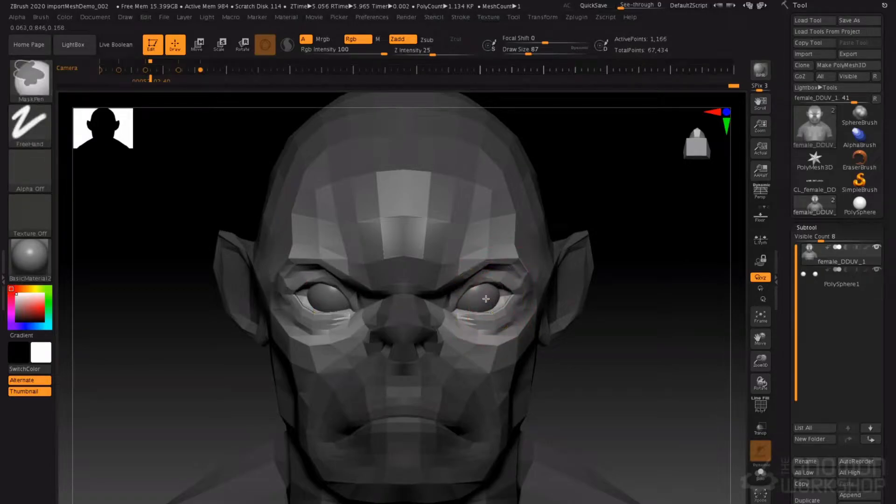
{"action": "left_click", "coordinate": [484, 298], "text": "ctrl"}
Select the eyeball subtool, switch to the move gizmo and place it on the eyeballs.
{"action": "right_click_drag", "start_coordinate": [489, 304], "coordinate": [549, 257]}
{"action": "left_click", "coordinate": [486, 297], "text": "alt"}
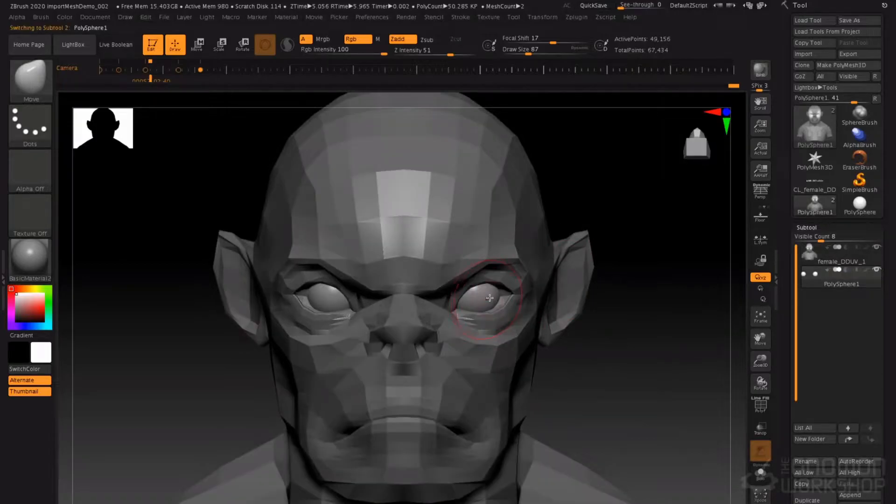
{"action": "key", "text": "w"}
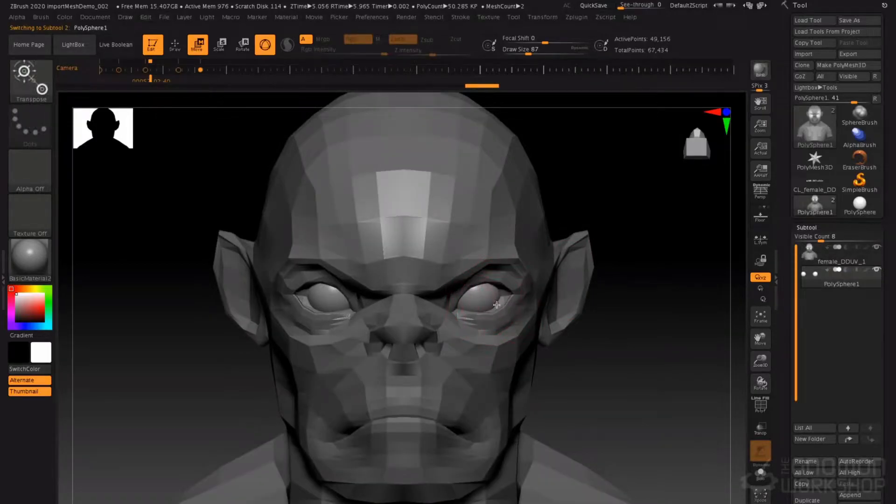
{"action": "key", "text": "f"}
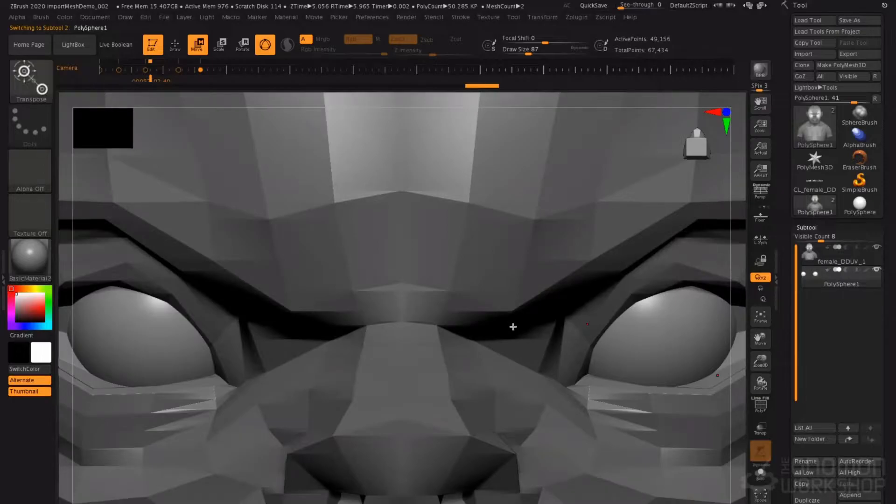
{"action": "key", "text": "f"}
{"action": "left_click_drag", "start_coordinate": [531, 273], "coordinate": [544, 306], "text": "alt"}
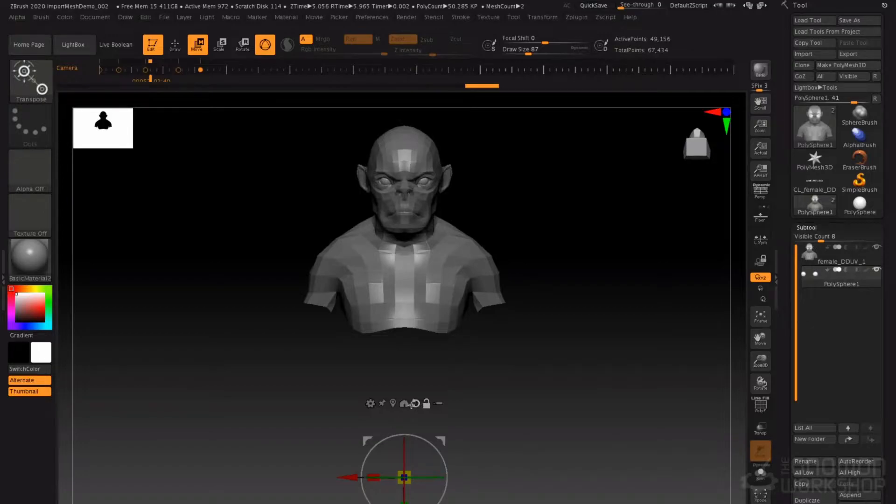
{"action": "left_click", "coordinate": [393, 403]}
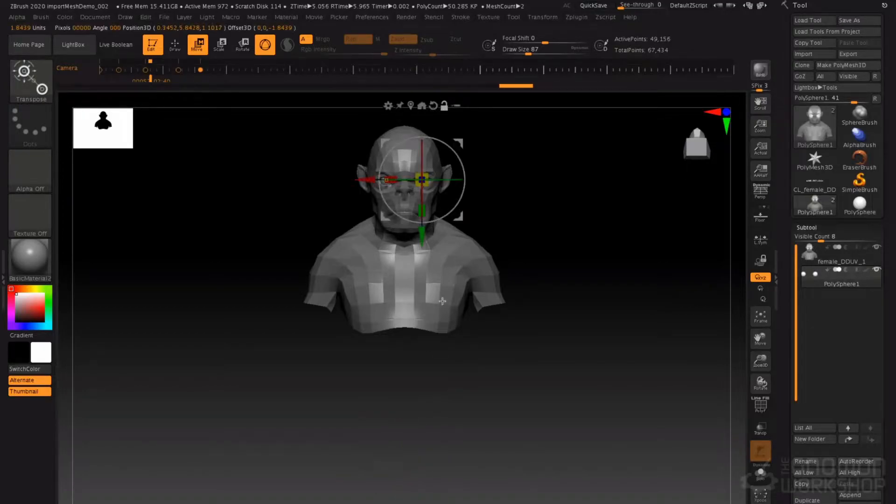
Shift the eyeballs sideways by about 0.006 along the X axis, return to draw mode and check their fit in the sockets.
{"action": "left_click_drag", "start_coordinate": [479, 180], "coordinate": [540, 267], "text": "alt"}
{"action": "left_click_drag", "start_coordinate": [528, 209], "coordinate": [536, 367], "text": "alt"}
{"action": "left_click_drag", "start_coordinate": [376, 337], "coordinate": [385, 337]}
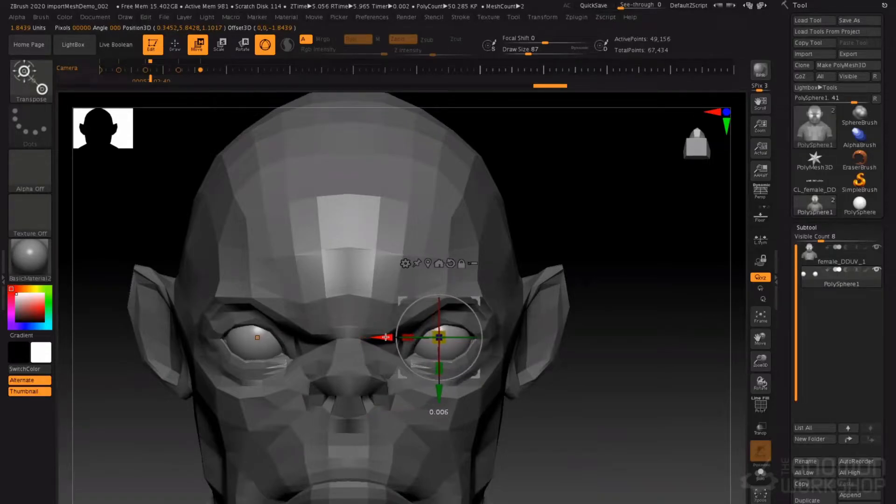
{"action": "key", "text": "q"}
{"action": "left_click_drag", "start_coordinate": [536, 343], "coordinate": [534, 302], "text": "alt"}
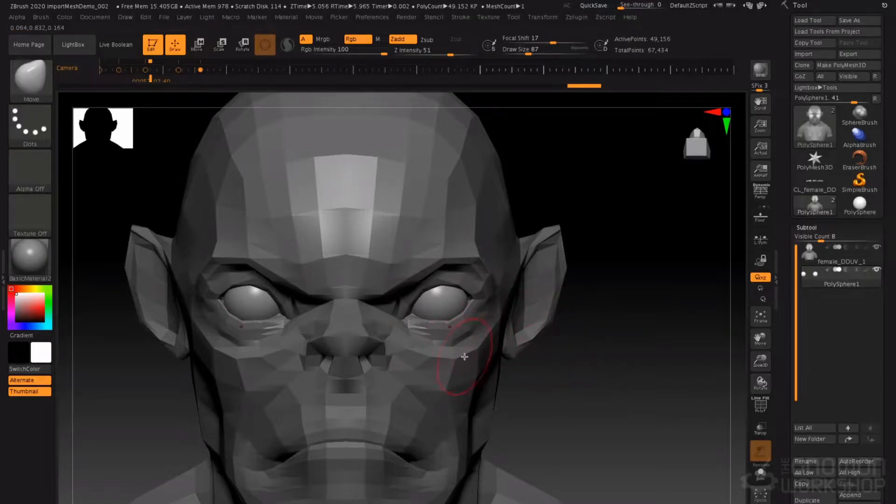
{"action": "left_click_drag", "start_coordinate": [532, 362], "coordinate": [486, 352]}
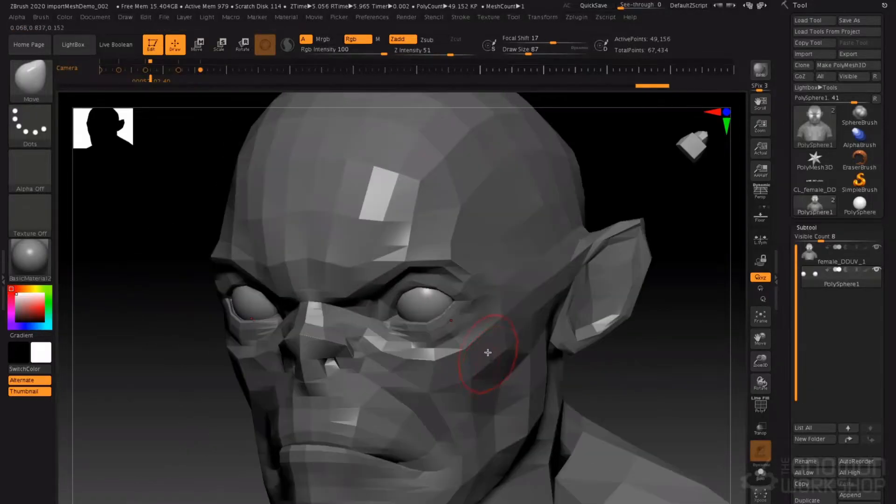
Select the head subtool and push its eyelids around the eyeball with the Move brush at draw size 65.
{"action": "left_click", "coordinate": [488, 352], "text": "alt"}
{"action": "right_click_drag", "start_coordinate": [517, 319], "coordinate": [520, 316]}
{"action": "key", "text": "space"}
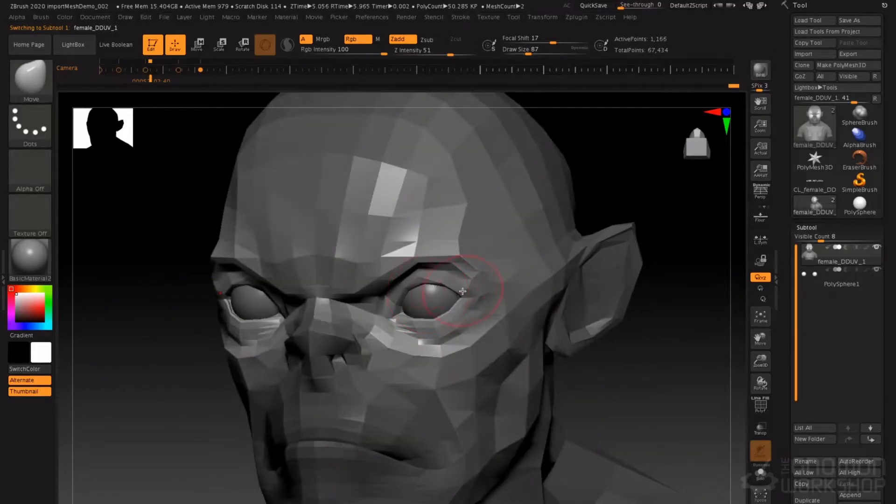
{"action": "right_click_drag", "start_coordinate": [463, 291], "coordinate": [422, 303]}
{"action": "key", "text": "space"}
{"action": "left_click_drag", "start_coordinate": [423, 303], "coordinate": [419, 303]}
{"action": "right_click_drag", "start_coordinate": [419, 303], "coordinate": [398, 290]}
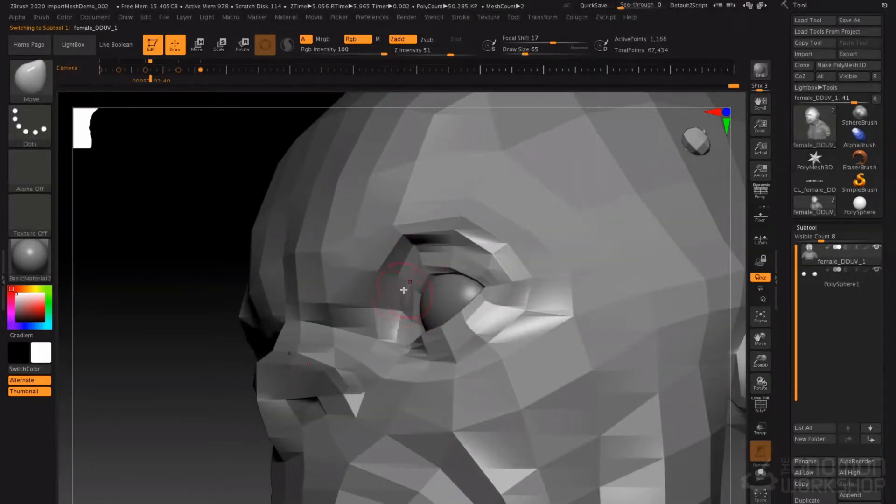
Show the polygon wireframe and adjust the upper lid and inner eye corner with the Move brush at draw size 39.
{"action": "right_click_drag", "start_coordinate": [457, 254], "coordinate": [515, 268]}
{"action": "mouse_move", "coordinate": [451, 280]}
{"action": "right_mouse_down"}
{"action": "mouse_move", "coordinate": [425, 281]}
{"action": "mouse_move", "coordinate": [440, 276]}
{"action": "mouse_move", "coordinate": [429, 298]}
{"action": "mouse_move", "coordinate": [434, 256]}
{"action": "mouse_move", "coordinate": [432, 283]}
{"action": "right_mouse_up"}
{"action": "key", "text": "shift+f"}
{"action": "key", "text": "space"}
{"action": "left_click_drag", "start_coordinate": [451, 269], "coordinate": [444, 268]}
{"action": "right_click_drag", "start_coordinate": [450, 259], "coordinate": [430, 287]}
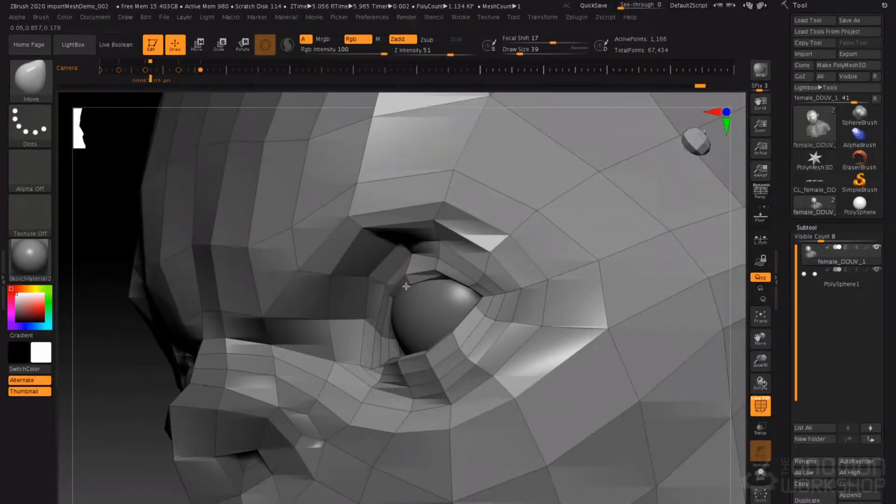
{"action": "right_click_drag", "start_coordinate": [428, 277], "coordinate": [476, 280]}
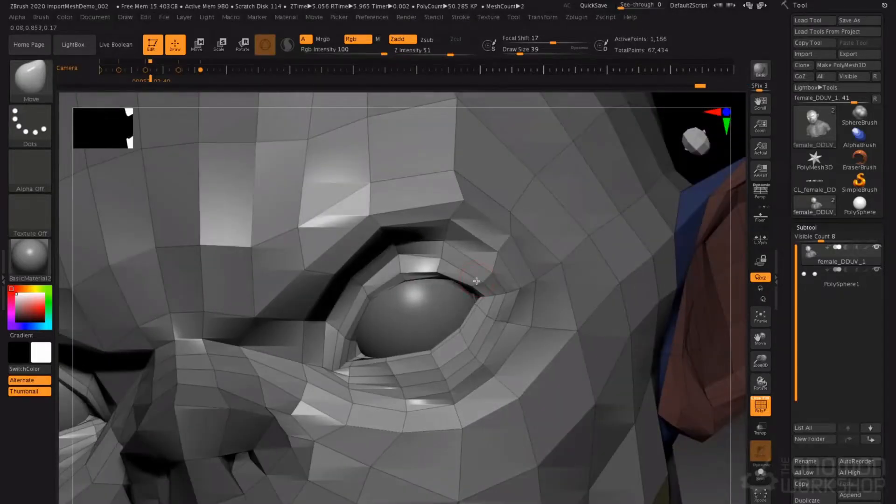
Fit the outer eye corner and lower lid to the eyeball using Move brush draw sizes of 59 and 104.
{"action": "key", "text": "space"}
{"action": "left_click", "coordinate": [479, 302]}
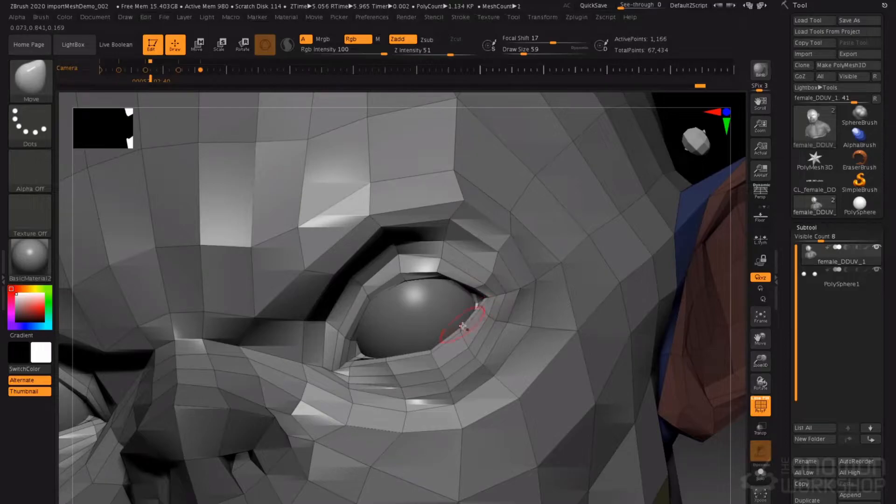
{"action": "mouse_move", "coordinate": [440, 343]}
{"action": "right_mouse_down"}
{"action": "mouse_move", "coordinate": [451, 344]}
{"action": "mouse_move", "coordinate": [425, 361]}
{"action": "mouse_move", "coordinate": [431, 345]}
{"action": "right_mouse_up"}
{"action": "key", "text": "space"}
{"action": "left_click", "coordinate": [401, 357]}
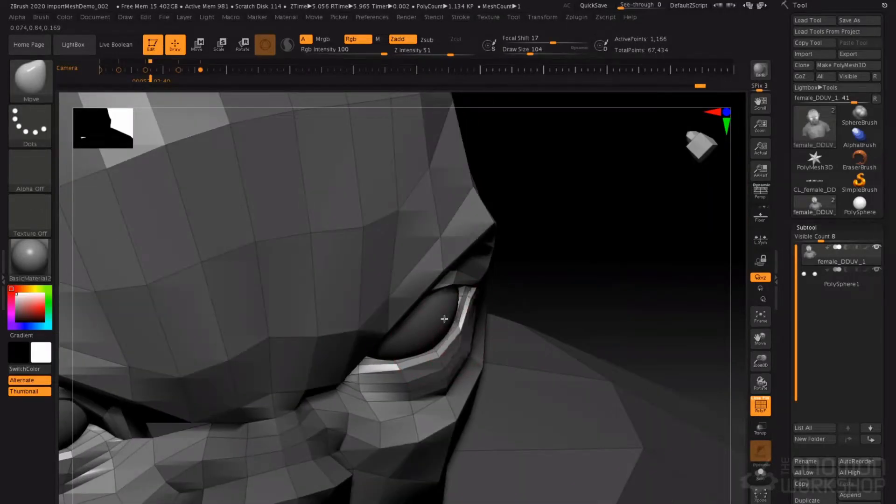
{"action": "right_click_drag", "start_coordinate": [451, 298], "coordinate": [455, 293]}
Finish shaping the lids with the Move brush and raise the head mesh one subdivision level.
{"action": "key", "text": "space"}
{"action": "left_click", "coordinate": [463, 301]}
{"action": "right_click_drag", "start_coordinate": [458, 301], "coordinate": [362, 295]}
{"action": "left_click_drag", "start_coordinate": [361, 294], "coordinate": [371, 295]}
{"action": "mouse_move", "coordinate": [371, 296]}
{"action": "right_mouse_down"}
{"action": "mouse_move", "coordinate": [363, 294]}
{"action": "mouse_move", "coordinate": [357, 337]}
{"action": "mouse_move", "coordinate": [322, 352]}
{"action": "mouse_move", "coordinate": [300, 330]}
{"action": "mouse_move", "coordinate": [312, 290]}
{"action": "mouse_move", "coordinate": [320, 296]}
{"action": "mouse_move", "coordinate": [381, 249]}
{"action": "right_mouse_up"}
{"action": "key", "text": "space"}
{"action": "left_click", "coordinate": [359, 338]}
{"action": "key", "text": "d"}
{"action": "right_click_drag", "start_coordinate": [493, 352], "coordinate": [447, 371]}
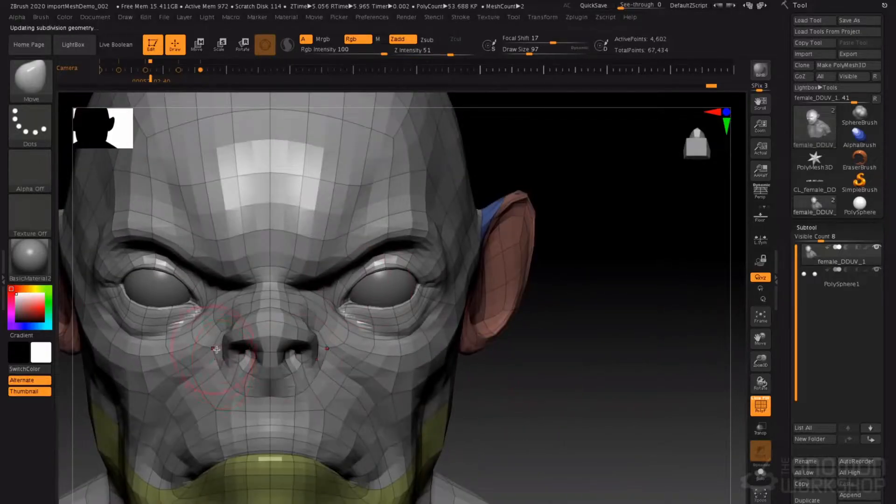
Reshape the nose and upper muzzle in profile with the Move brush at draw sizes of 149 and 101.
{"action": "right_click_drag", "start_coordinate": [322, 333], "coordinate": [256, 342]}
{"action": "key", "text": "space"}
{"action": "left_click_drag", "start_coordinate": [257, 342], "coordinate": [264, 342]}
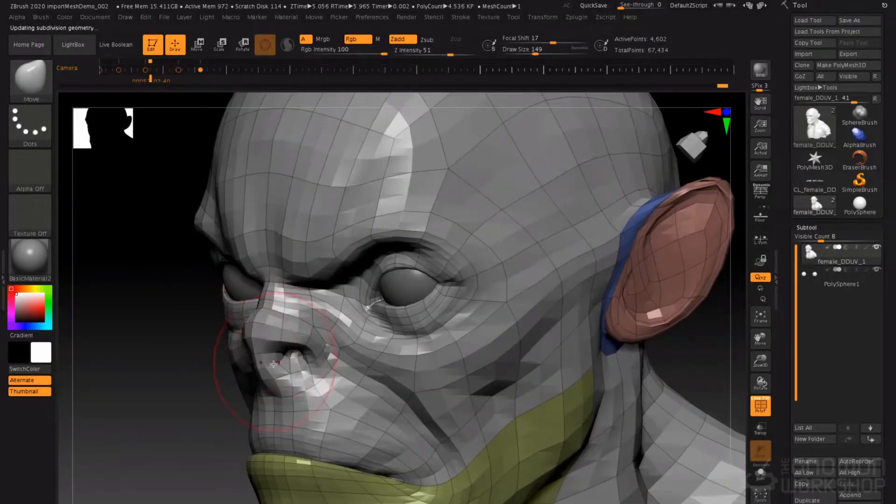
{"action": "right_click_drag", "start_coordinate": [343, 385], "coordinate": [280, 396]}
{"action": "key", "text": "s"}
{"action": "left_click_drag", "start_coordinate": [279, 377], "coordinate": [273, 379]}
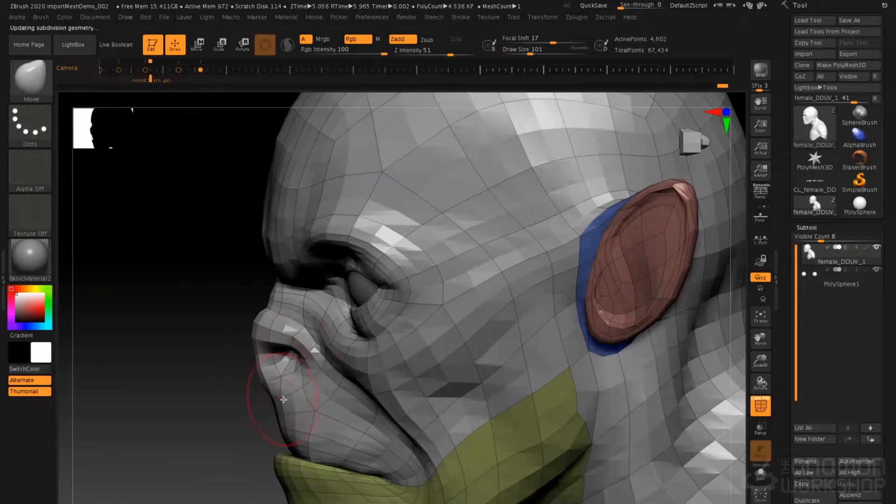
{"action": "right_click_drag", "start_coordinate": [265, 375], "coordinate": [261, 399]}
{"action": "mouse_move", "coordinate": [257, 367]}
{"action": "right_mouse_down"}
{"action": "mouse_move", "coordinate": [355, 290]}
{"action": "mouse_move", "coordinate": [334, 298]}
{"action": "mouse_move", "coordinate": [342, 305]}
{"action": "right_mouse_up"}
Adjust the cheek, mouth and lower face profile with varying Move brush sizes.
{"action": "key", "text": "space"}
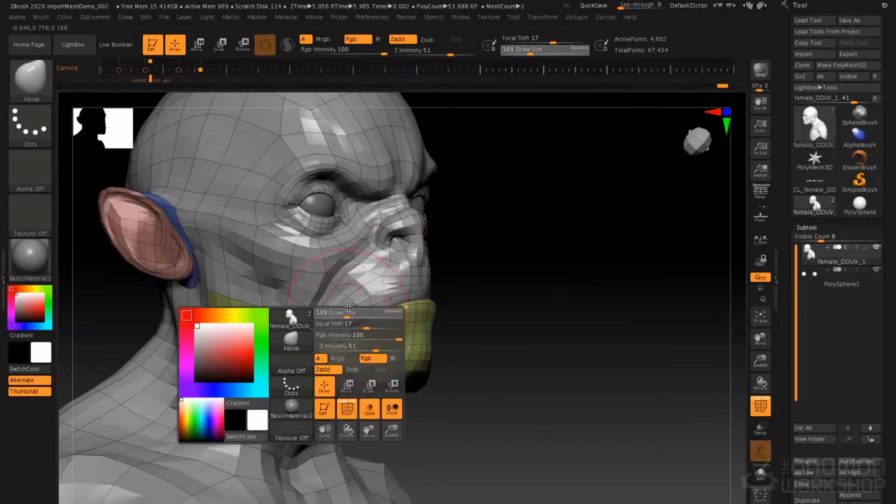
{"action": "left_click_drag", "start_coordinate": [346, 315], "coordinate": [351, 315]}
{"action": "right_click_drag", "start_coordinate": [350, 315], "coordinate": [363, 319]}
{"action": "mouse_move", "coordinate": [331, 314]}
{"action": "left_mouse_down"}
{"action": "mouse_move", "coordinate": [318, 323]}
{"action": "mouse_move", "coordinate": [361, 315]}
{"action": "left_mouse_up"}
{"action": "key", "text": "space"}
{"action": "key", "text": "space"}
{"action": "left_click_drag", "start_coordinate": [472, 308], "coordinate": [407, 304]}
{"action": "right_click_drag", "start_coordinate": [413, 330], "coordinate": [391, 300]}
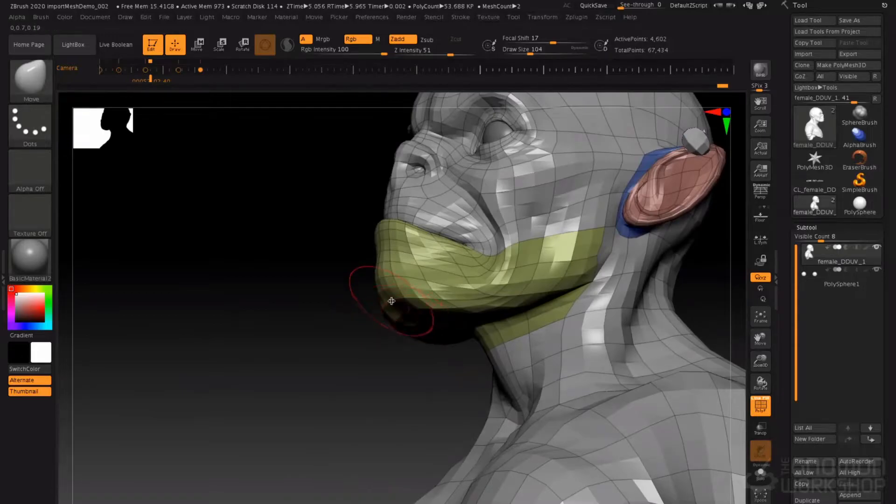
Shape the chin, jaw and front of the neck with the Move brush at draw size 167.
{"action": "key", "text": "space"}
{"action": "left_click_drag", "start_coordinate": [393, 313], "coordinate": [400, 313]}
{"action": "right_click_drag", "start_coordinate": [367, 353], "coordinate": [389, 352], "text": "ctrl"}
{"action": "right_click_drag", "start_coordinate": [470, 357], "coordinate": [456, 373]}
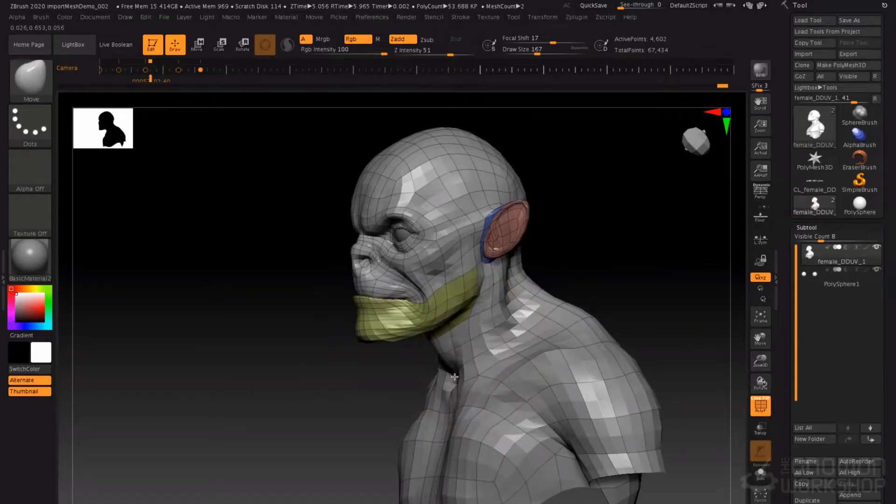
{"action": "right_click_drag", "start_coordinate": [435, 342], "coordinate": [466, 326]}
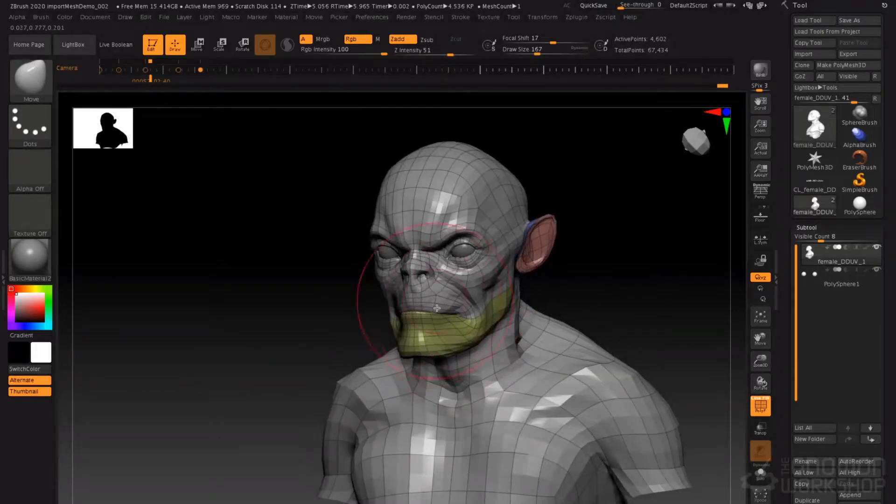
Refine the muzzle and push out the lower lip, reducing the Move brush to draw size 90.
{"action": "right_click_drag", "start_coordinate": [439, 299], "coordinate": [445, 322], "text": "ctrl"}
{"action": "right_click_drag", "start_coordinate": [452, 275], "coordinate": [447, 327], "text": "alt"}
{"action": "right_click_drag", "start_coordinate": [439, 321], "coordinate": [453, 322], "text": "ctrl"}
{"action": "key", "text": "space"}
{"action": "left_click", "coordinate": [444, 321]}
{"action": "key", "text": "space"}
{"action": "left_click", "coordinate": [450, 312]}
{"action": "key", "text": "space"}
{"action": "left_click", "coordinate": [453, 322]}
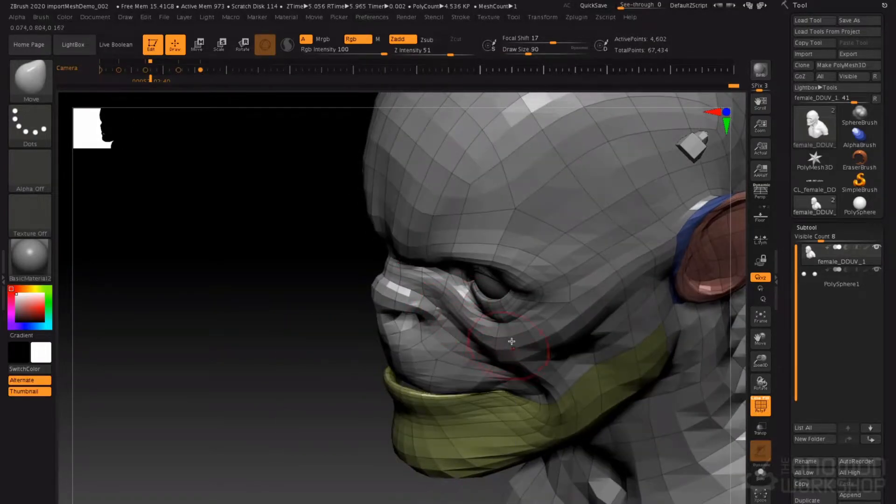
Define the cheekbones from below the eyes back towards the ears with the Move brush.
{"action": "right_click_drag", "start_coordinate": [506, 352], "coordinate": [544, 348]}
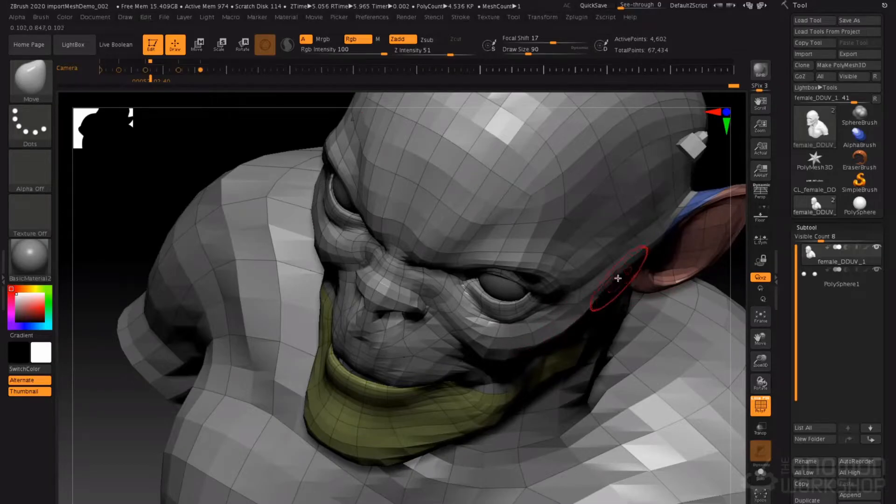
{"action": "right_click_drag", "start_coordinate": [599, 301], "coordinate": [498, 311]}
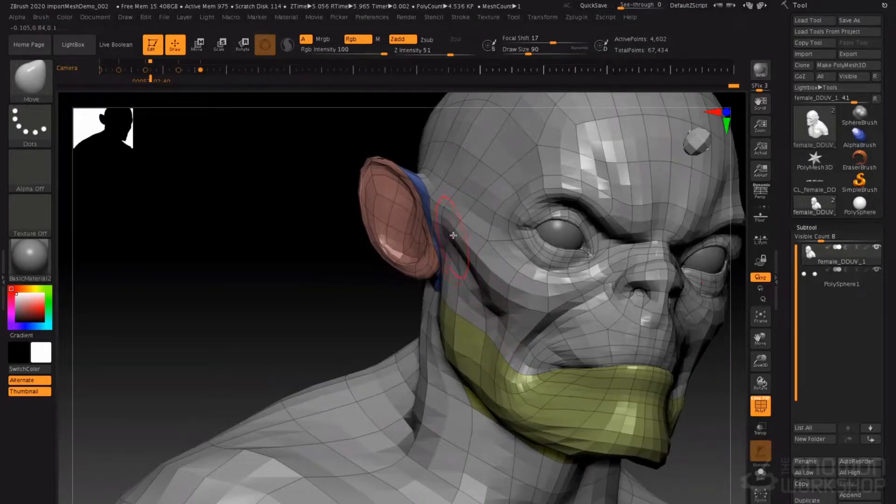
{"action": "mouse_move", "coordinate": [434, 220]}
{"action": "right_mouse_down"}
{"action": "mouse_move", "coordinate": [512, 224]}
{"action": "mouse_move", "coordinate": [522, 237]}
{"action": "mouse_move", "coordinate": [514, 263]}
{"action": "mouse_move", "coordinate": [556, 258]}
{"action": "right_mouse_up"}
{"action": "right_click_drag", "start_coordinate": [499, 217], "coordinate": [506, 248], "text": "alt"}
{"action": "key", "text": "space"}
{"action": "left_click_drag", "start_coordinate": [505, 248], "coordinate": [511, 248]}
Pull the outer brow ridge into a sharper overhang above the eyes with the Move brush.
{"action": "right_click_drag", "start_coordinate": [407, 213], "coordinate": [367, 241]}
{"action": "mouse_move", "coordinate": [360, 261]}
{"action": "left_mouse_down", "text": "ctrl"}
{"action": "mouse_move", "coordinate": [336, 282]}
{"action": "mouse_move", "coordinate": [366, 272]}
{"action": "mouse_move", "coordinate": [308, 285]}
{"action": "mouse_move", "coordinate": [361, 277]}
{"action": "left_mouse_up", "text": "ctrl"}
{"action": "right_click_drag", "start_coordinate": [357, 255], "coordinate": [303, 255]}
{"action": "mouse_move", "coordinate": [428, 257]}
{"action": "left_mouse_down"}
{"action": "mouse_move", "coordinate": [413, 271]}
{"action": "mouse_move", "coordinate": [396, 260]}
{"action": "left_mouse_up"}
{"action": "mouse_move", "coordinate": [375, 209]}
{"action": "left_mouse_down"}
{"action": "mouse_move", "coordinate": [346, 208]}
{"action": "mouse_move", "coordinate": [274, 175]}
{"action": "left_mouse_up"}
{"action": "left_click_drag", "start_coordinate": [319, 201], "coordinate": [322, 189]}
{"action": "mouse_move", "coordinate": [410, 230]}
{"action": "right_mouse_down", "text": "ctrl"}
{"action": "mouse_move", "coordinate": [476, 198]}
{"action": "mouse_move", "coordinate": [415, 210]}
{"action": "right_mouse_up", "text": "ctrl"}
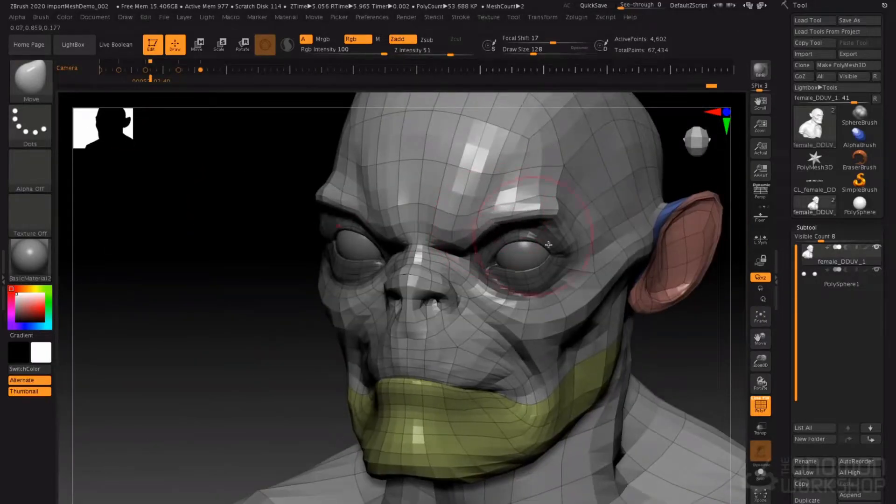
Refine the brow ridge and outer eye sockets from several angles with the Move brush at draw size 128.
{"action": "right_click_drag", "start_coordinate": [523, 252], "coordinate": [467, 193]}
{"action": "left_click_drag", "start_coordinate": [432, 201], "coordinate": [428, 190]}
{"action": "mouse_move", "coordinate": [436, 180]}
{"action": "right_mouse_down", "text": "shift"}
{"action": "mouse_move", "coordinate": [455, 226]}
{"action": "mouse_move", "coordinate": [489, 242]}
{"action": "right_mouse_up", "text": "shift"}
{"action": "left_click_drag", "start_coordinate": [427, 262], "coordinate": [423, 248]}
{"action": "right_click_drag", "start_coordinate": [423, 246], "coordinate": [451, 249]}
{"action": "right_click_drag", "start_coordinate": [451, 249], "coordinate": [492, 281], "text": "alt"}
{"action": "mouse_move", "coordinate": [360, 190]}
{"action": "right_mouse_down"}
{"action": "mouse_move", "coordinate": [385, 189]}
{"action": "mouse_move", "coordinate": [360, 190]}
{"action": "right_mouse_up"}
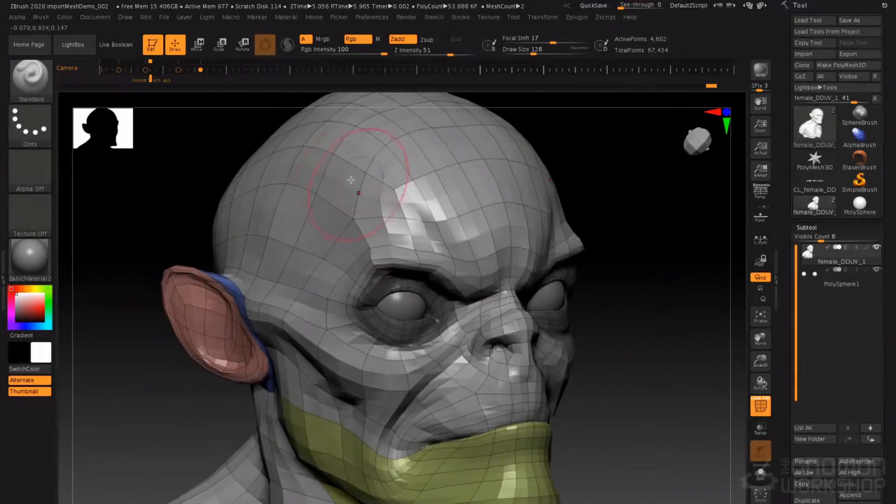
Switch to the Standard brush and sculpt the temple and side of the skull at draw size 83.
{"action": "key", "text": "b"}
{"action": "key", "text": "s"}
{"action": "key", "text": "t"}
{"action": "key", "text": "space"}
{"action": "left_click_drag", "start_coordinate": [332, 182], "coordinate": [336, 182]}
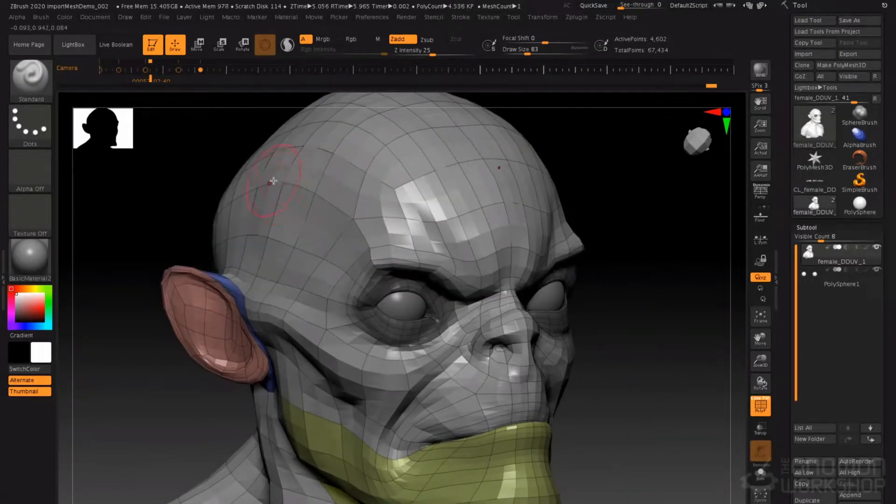
{"action": "right_click_drag", "start_coordinate": [386, 204], "coordinate": [350, 202]}
{"action": "right_click_drag", "start_coordinate": [350, 202], "coordinate": [307, 208], "text": "alt"}
{"action": "right_click_drag", "start_coordinate": [519, 194], "coordinate": [495, 209]}
Switch back to the Move brush and reshape the temple hollows and skull sides at draw size 136.
{"action": "key", "text": "b"}
{"action": "key", "text": "m"}
{"action": "key", "text": "v"}
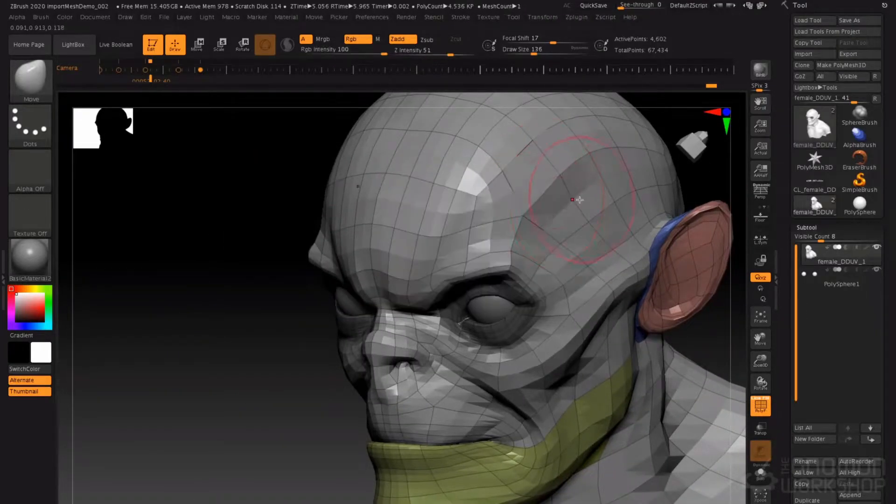
{"action": "left_click_drag", "start_coordinate": [542, 187], "coordinate": [538, 174]}
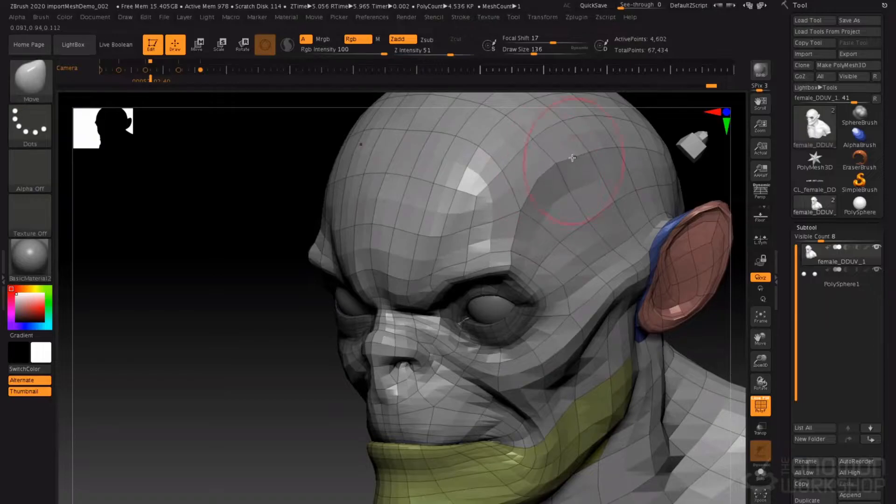
{"action": "right_click_drag", "start_coordinate": [553, 162], "coordinate": [446, 186]}
{"action": "left_click_drag", "start_coordinate": [446, 186], "coordinate": [446, 190]}
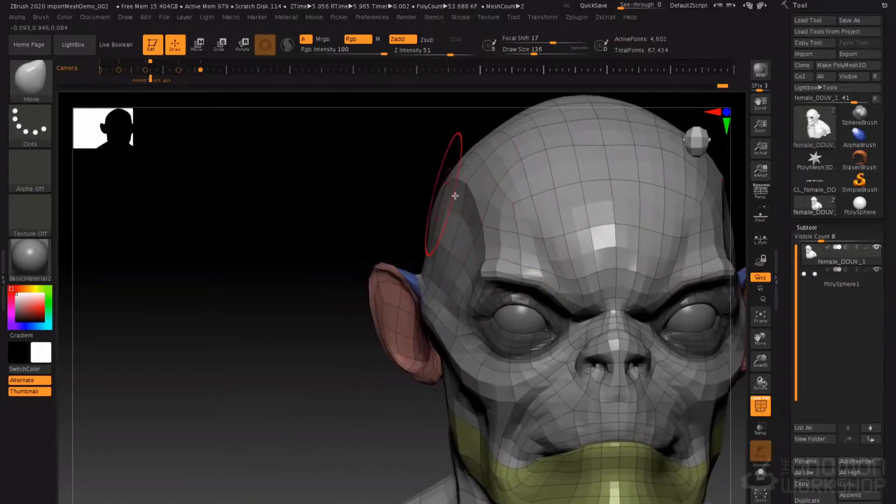
{"action": "right_click_drag", "start_coordinate": [454, 195], "coordinate": [451, 201]}
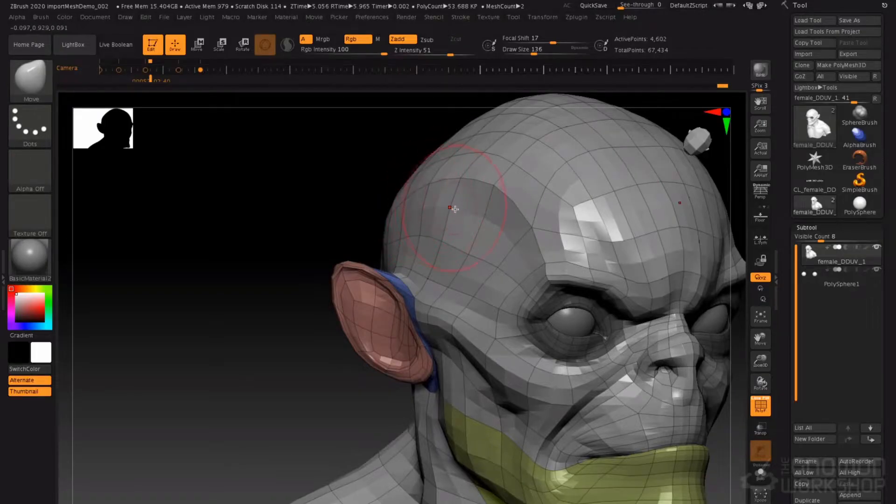
Sculpt the ridge between the forehead and temple with the Standard brush at draw size 87.
{"action": "key", "text": "b"}
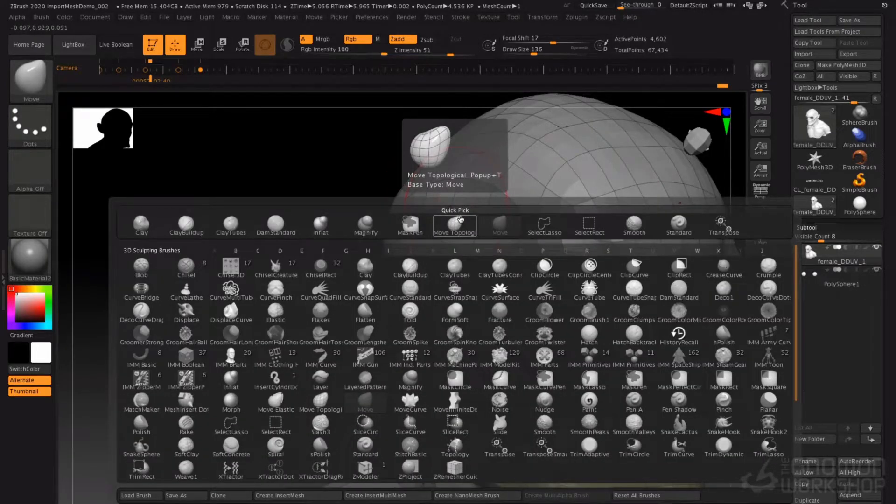
{"action": "key", "text": "s"}
{"action": "key", "text": "t"}
{"action": "key", "text": "space"}
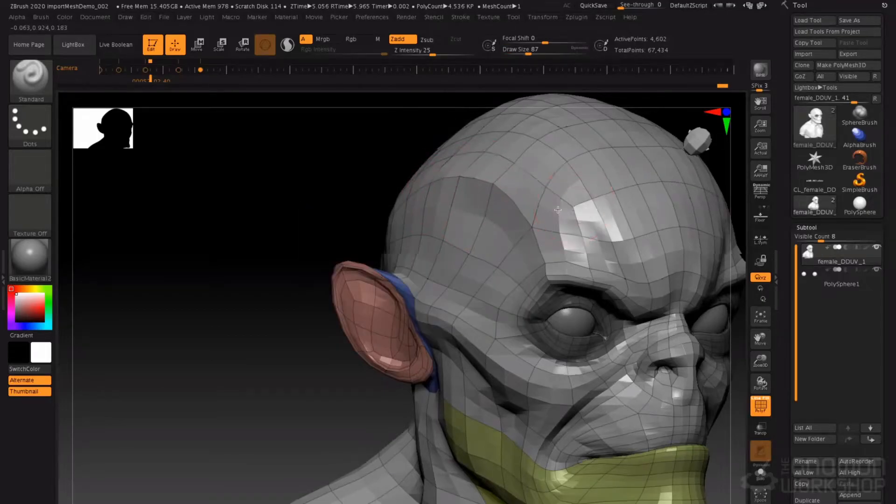
{"action": "right_click_drag", "start_coordinate": [574, 205], "coordinate": [560, 206]}
Carve creases along the side of the forehead and brow with the DamStandard brush at draw size 49.
{"action": "key", "text": "b"}
{"action": "key", "text": "d"}
{"action": "key", "text": "s"}
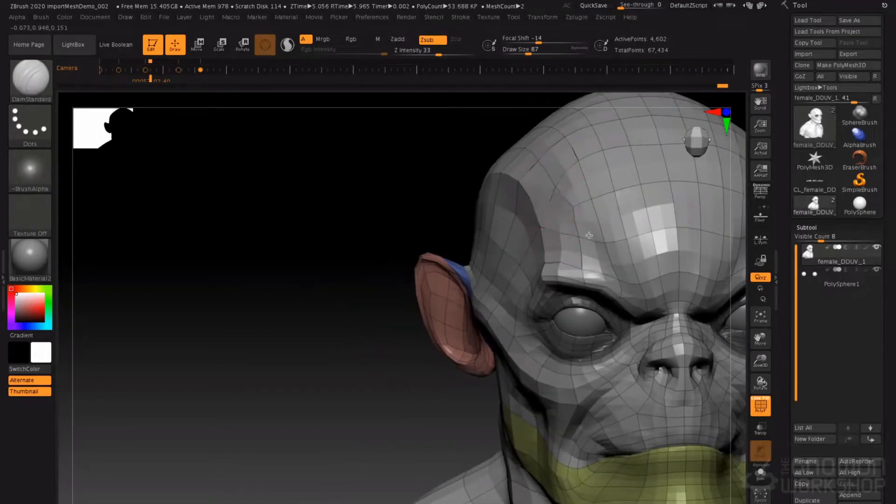
{"action": "mouse_move", "coordinate": [591, 196]}
{"action": "right_mouse_down", "text": "ctrl"}
{"action": "mouse_move", "coordinate": [621, 222]}
{"action": "mouse_move", "coordinate": [589, 183]}
{"action": "mouse_move", "coordinate": [555, 200]}
{"action": "mouse_move", "coordinate": [561, 215]}
{"action": "mouse_move", "coordinate": [535, 202]}
{"action": "mouse_move", "coordinate": [528, 216]}
{"action": "right_mouse_up", "text": "ctrl"}
{"action": "key", "text": "s"}
{"action": "left_click_drag", "start_coordinate": [528, 216], "coordinate": [496, 210]}
{"action": "key", "text": "s"}
{"action": "right_click_drag", "start_coordinate": [513, 221], "coordinate": [452, 218]}
{"action": "left_click_drag", "start_coordinate": [579, 222], "coordinate": [602, 198]}
{"action": "right_click_drag", "start_coordinate": [589, 228], "coordinate": [577, 278]}
{"action": "right_click_drag", "start_coordinate": [652, 298], "coordinate": [564, 289]}
Go up one subdivision level and carve the lip line and mouth corners with the DamStandard brush.
{"action": "right_click_drag", "start_coordinate": [574, 242], "coordinate": [489, 329], "text": "ctrl"}
{"action": "key", "text": "d"}
{"action": "right_click_drag", "start_coordinate": [541, 256], "coordinate": [529, 331]}
{"action": "right_click_drag", "start_coordinate": [624, 318], "coordinate": [466, 301]}
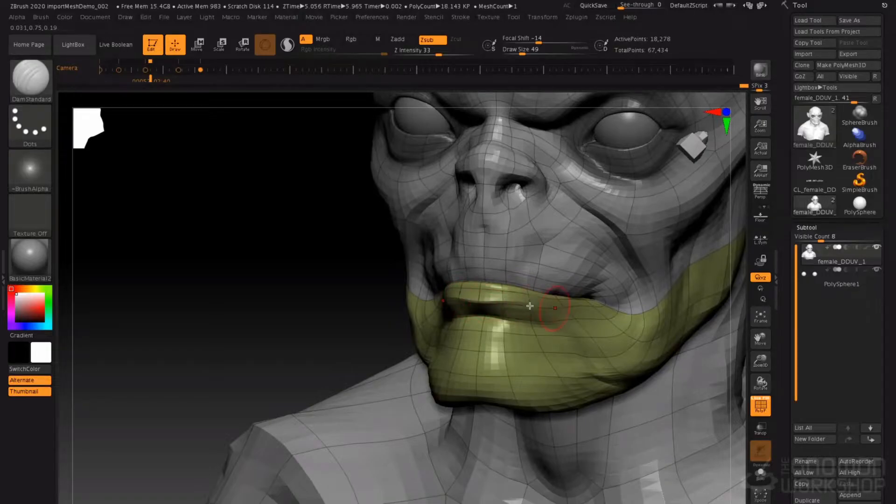
{"action": "right_click_drag", "start_coordinate": [541, 305], "coordinate": [503, 305]}
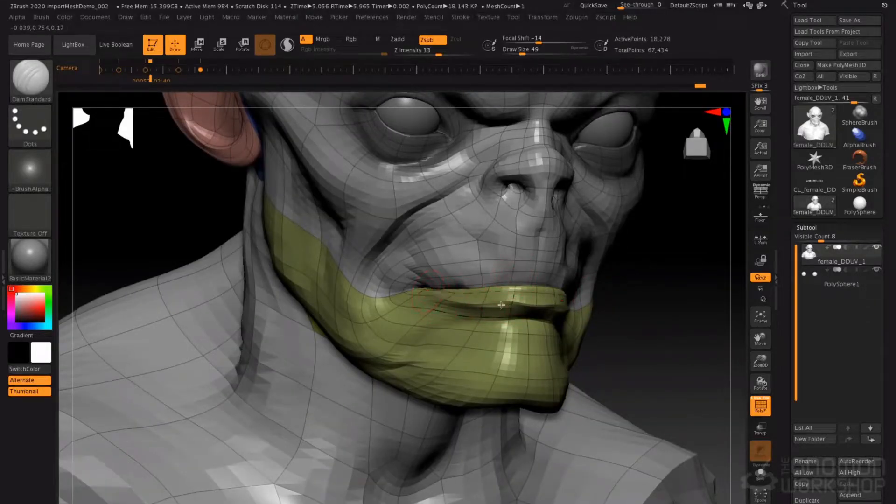
{"action": "right_click_drag", "start_coordinate": [486, 305], "coordinate": [496, 265]}
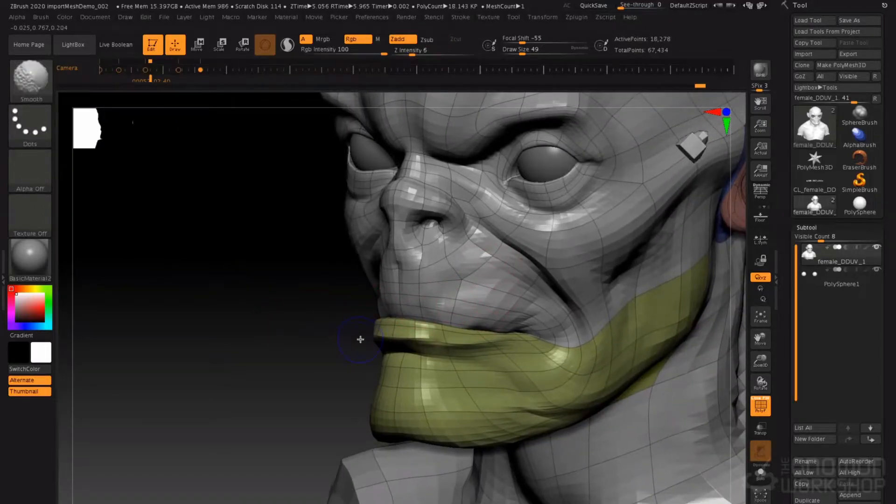
Hide the wireframe and swell the folds around the mouth corners with the Inflat brush at draw size 101.
{"action": "key", "text": "shift+f"}
{"action": "mouse_move", "coordinate": [347, 303]}
{"action": "right_mouse_down"}
{"action": "mouse_move", "coordinate": [498, 316]}
{"action": "mouse_move", "coordinate": [446, 294]}
{"action": "mouse_move", "coordinate": [502, 312]}
{"action": "right_mouse_up"}
{"action": "right_click_drag", "start_coordinate": [410, 342], "coordinate": [428, 341]}
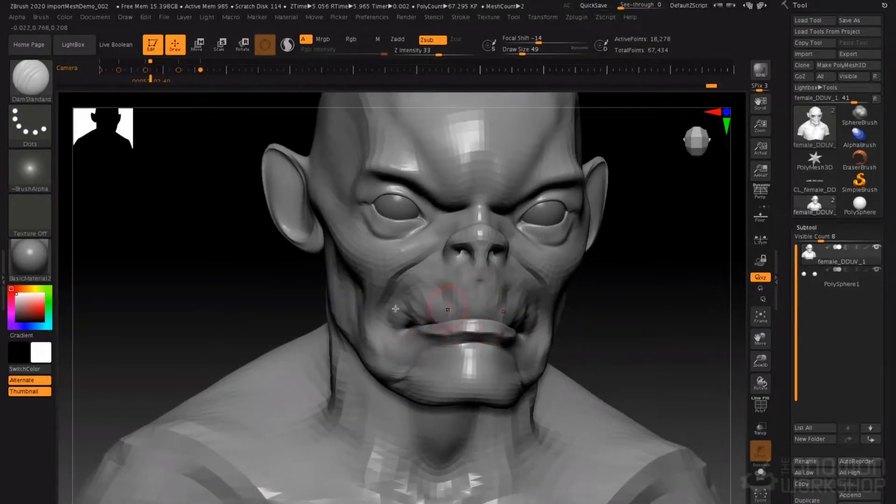
{"action": "key", "text": "b"}
{"action": "key", "text": "i"}
{"action": "key", "text": "n"}
{"action": "key", "text": "space"}
{"action": "left_click_drag", "start_coordinate": [415, 314], "coordinate": [403, 360]}
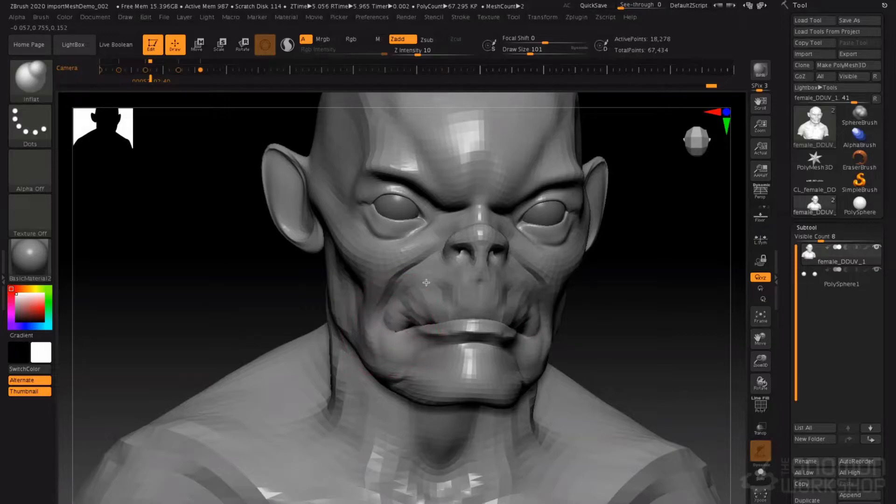
{"action": "right_click_drag", "start_coordinate": [407, 294], "coordinate": [379, 311]}
{"action": "mouse_move", "coordinate": [370, 343]}
{"action": "right_mouse_down"}
{"action": "mouse_move", "coordinate": [480, 330]}
{"action": "mouse_move", "coordinate": [540, 360]}
{"action": "mouse_move", "coordinate": [580, 366]}
{"action": "right_mouse_up"}
Mask the whole head except the mouth corners and lower cheeks, and fill out the exposed areas with the Inflat brush.
{"action": "mouse_move", "coordinate": [566, 360]}
{"action": "left_mouse_down", "text": "ctrl"}
{"action": "mouse_move", "coordinate": [554, 360]}
{"action": "mouse_move", "coordinate": [570, 363]}
{"action": "mouse_move", "coordinate": [577, 352]}
{"action": "mouse_move", "coordinate": [561, 335]}
{"action": "left_mouse_up", "text": "ctrl"}
{"action": "left_click_drag", "start_coordinate": [402, 345], "coordinate": [348, 328]}
{"action": "mouse_move", "coordinate": [567, 368]}
{"action": "left_mouse_down", "text": "ctrl"}
{"action": "mouse_move", "coordinate": [577, 379]}
{"action": "mouse_move", "coordinate": [581, 353]}
{"action": "left_mouse_up", "text": "ctrl"}
{"action": "left_click", "coordinate": [329, 364], "text": "ctrl"}
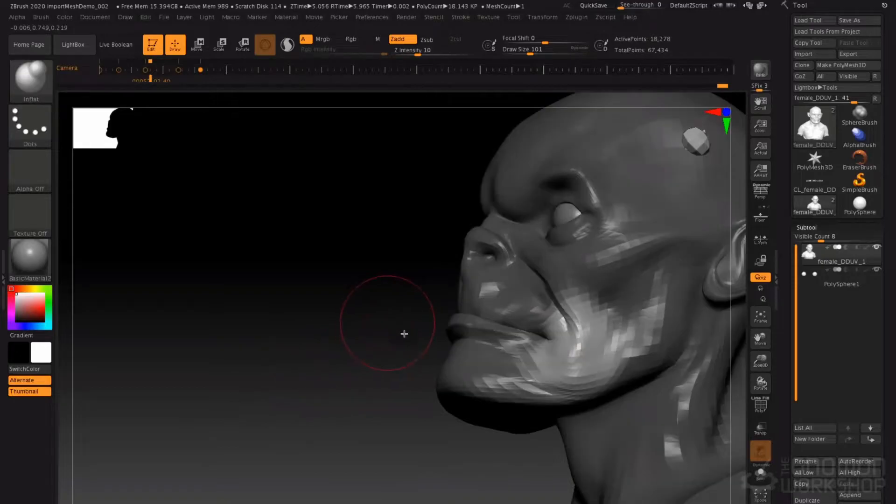
{"action": "left_click_drag", "start_coordinate": [338, 278], "coordinate": [454, 334], "text": "alt"}
{"action": "left_click_drag", "start_coordinate": [468, 366], "coordinate": [514, 315]}
{"action": "right_click_drag", "start_coordinate": [514, 315], "coordinate": [565, 312], "text": "alt"}
{"action": "right_click_drag", "start_coordinate": [424, 317], "coordinate": [370, 320]}
Narrow the sides of the jaw with the Move brush at draw size 101 and clear the mask.
{"action": "key", "text": "b"}
{"action": "key", "text": "m"}
{"action": "key", "text": "v"}
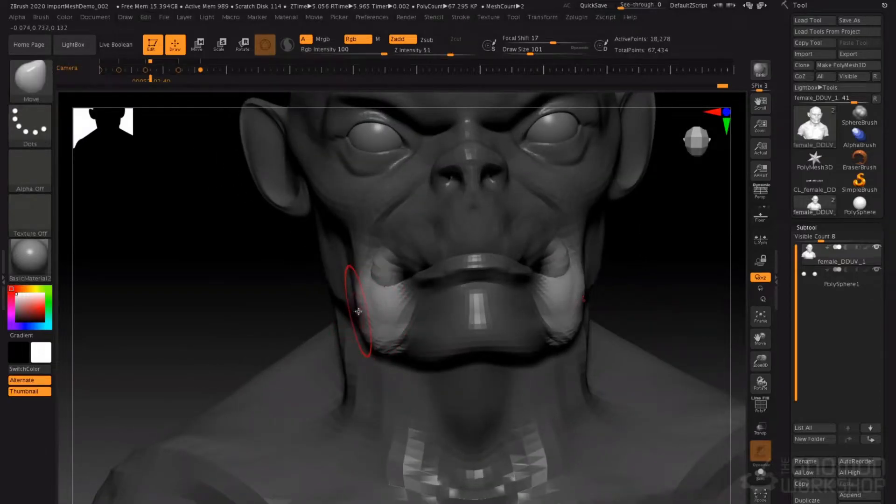
{"action": "left_click_drag", "start_coordinate": [366, 324], "coordinate": [366, 297]}
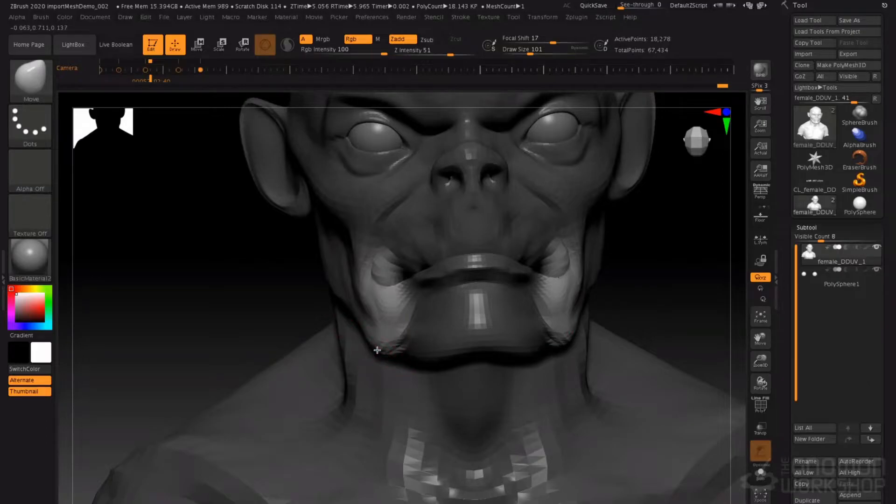
{"action": "mouse_move", "coordinate": [664, 269]}
{"action": "right_mouse_down"}
{"action": "mouse_move", "coordinate": [644, 260]}
{"action": "mouse_move", "coordinate": [567, 297]}
{"action": "right_mouse_up"}
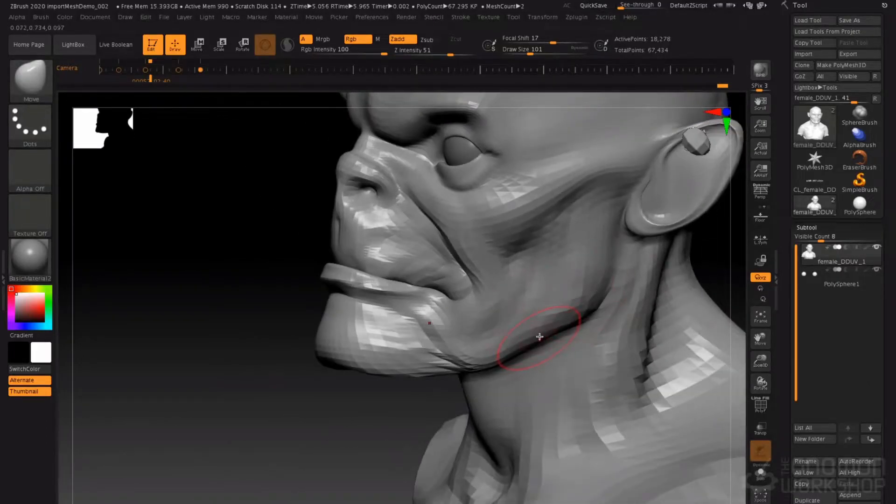
{"action": "mouse_move", "coordinate": [599, 306]}
{"action": "right_mouse_down"}
{"action": "mouse_move", "coordinate": [581, 247]}
{"action": "mouse_move", "coordinate": [609, 247]}
{"action": "mouse_move", "coordinate": [555, 231]}
{"action": "right_mouse_up"}
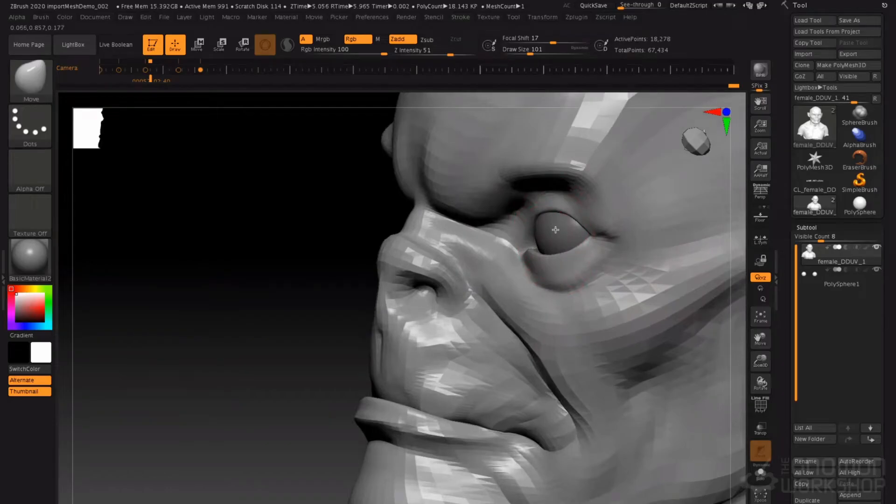
Show the wireframe, drop two subdivision levels, and reshape the upper eyelid with the Move brush at draw size 39.
{"action": "key", "text": "space"}
{"action": "key", "text": "shift+f"}
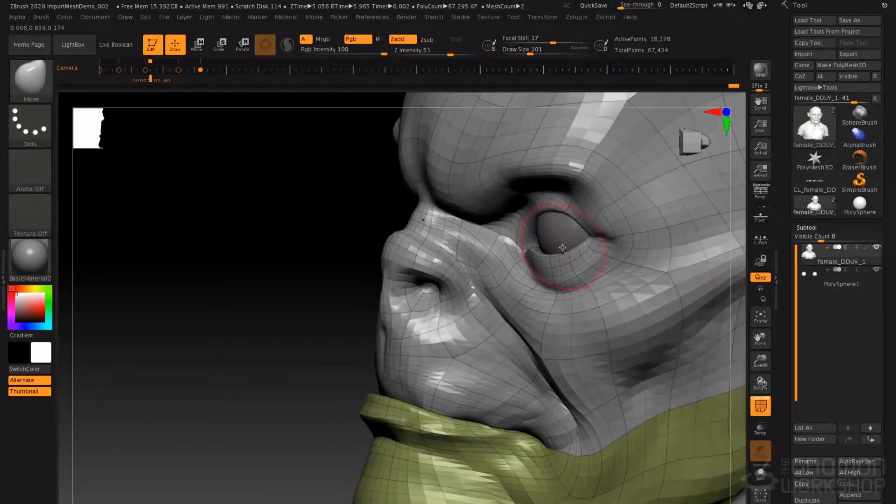
{"action": "key", "text": "shift+d"}
{"action": "key", "text": "shift+d"}
{"action": "right_click_drag", "start_coordinate": [556, 234], "coordinate": [561, 262], "text": "ctrl"}
{"action": "right_click_drag", "start_coordinate": [550, 218], "coordinate": [536, 220]}
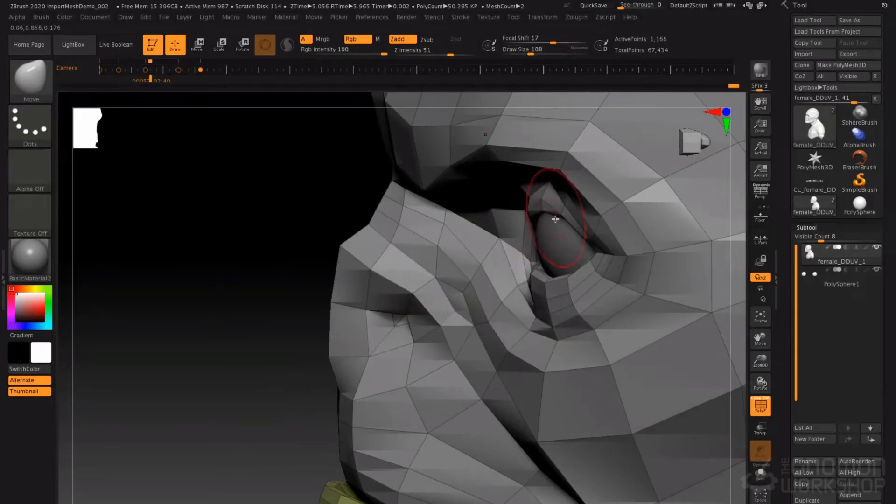
{"action": "key", "text": "space"}
{"action": "left_click_drag", "start_coordinate": [547, 224], "coordinate": [536, 204]}
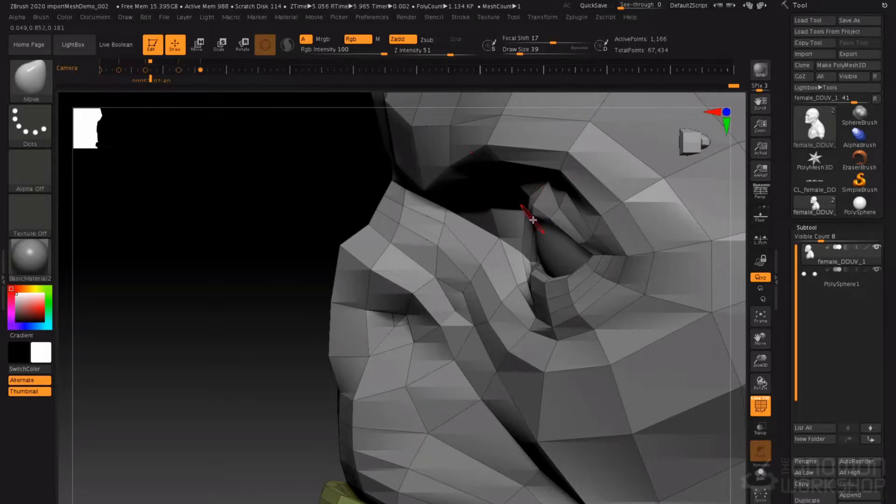
{"action": "mouse_move", "coordinate": [542, 215]}
{"action": "right_mouse_down"}
{"action": "mouse_move", "coordinate": [598, 206]}
{"action": "mouse_move", "coordinate": [566, 201]}
{"action": "mouse_move", "coordinate": [570, 220]}
{"action": "mouse_move", "coordinate": [544, 226]}
{"action": "mouse_move", "coordinate": [548, 199]}
{"action": "mouse_move", "coordinate": [536, 182]}
{"action": "mouse_move", "coordinate": [535, 190]}
{"action": "right_mouse_up"}
Fit the upper eyelid edge and outer eye corner closely around the eyeball with the Move brush at draw size 25.
{"action": "key", "text": "space"}
{"action": "left_click_drag", "start_coordinate": [546, 215], "coordinate": [542, 216]}
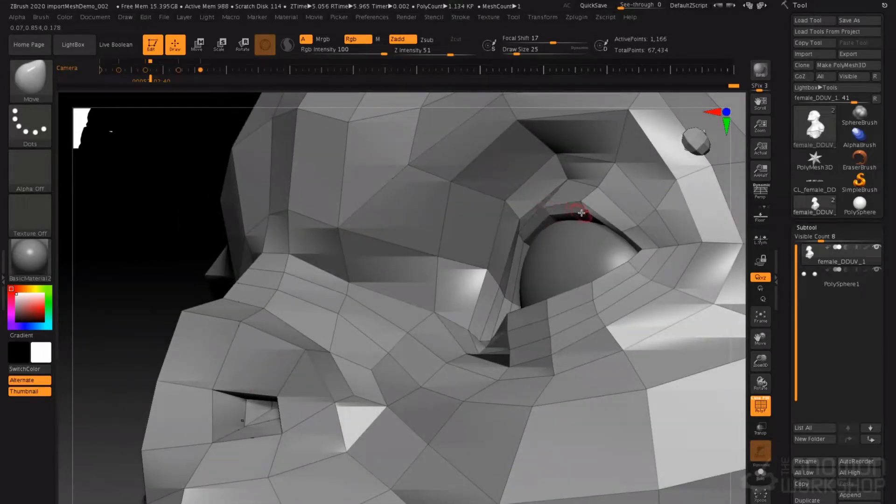
{"action": "right_click_drag", "start_coordinate": [574, 216], "coordinate": [606, 225]}
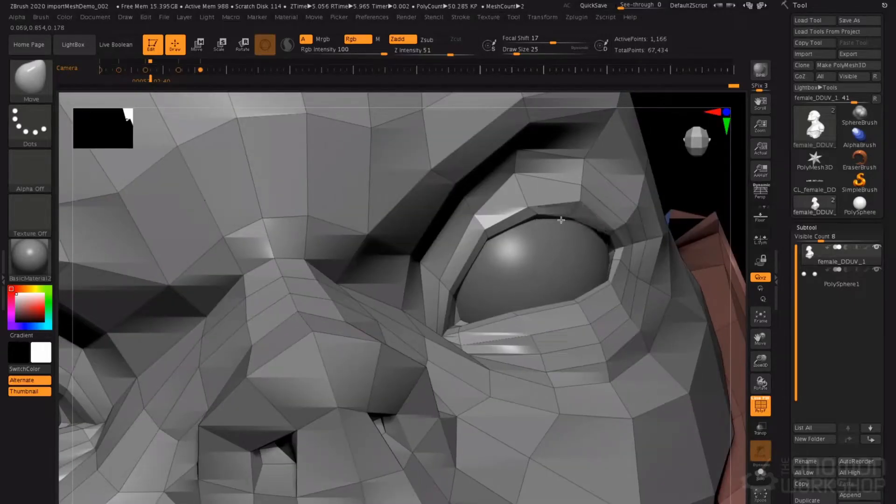
{"action": "right_click_drag", "start_coordinate": [564, 218], "coordinate": [544, 210]}
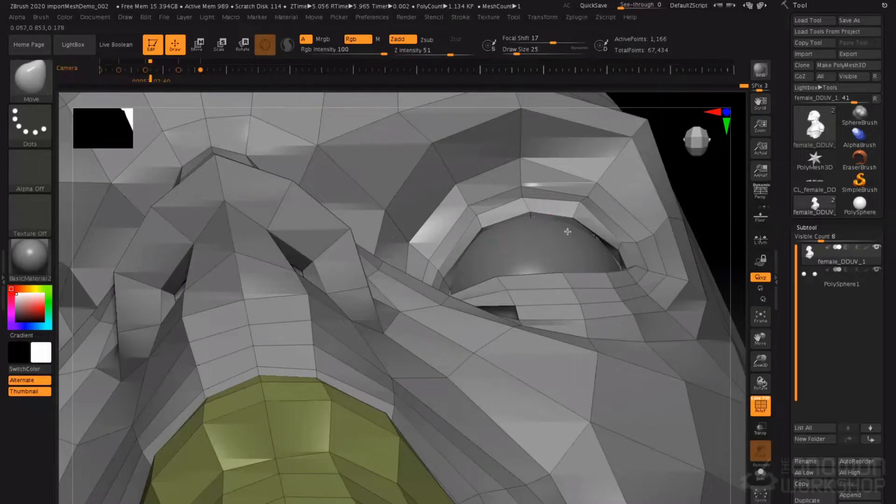
{"action": "right_click_drag", "start_coordinate": [593, 227], "coordinate": [618, 248]}
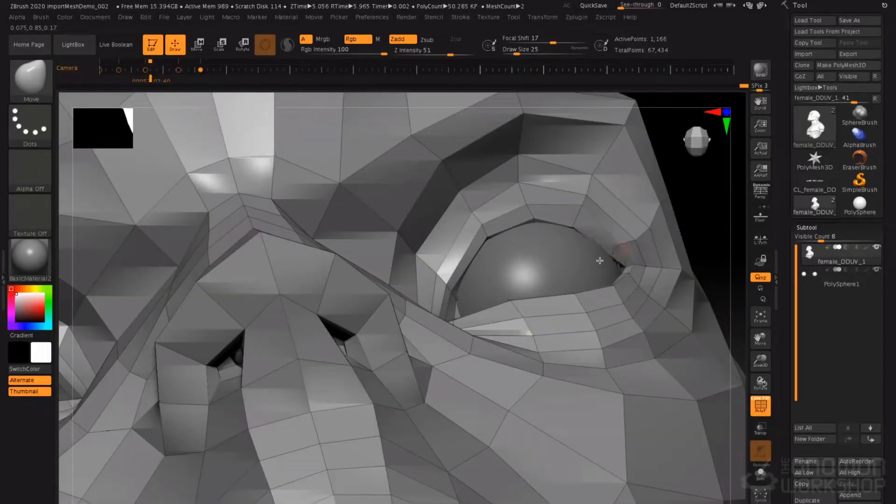
{"action": "right_click_drag", "start_coordinate": [558, 249], "coordinate": [568, 228]}
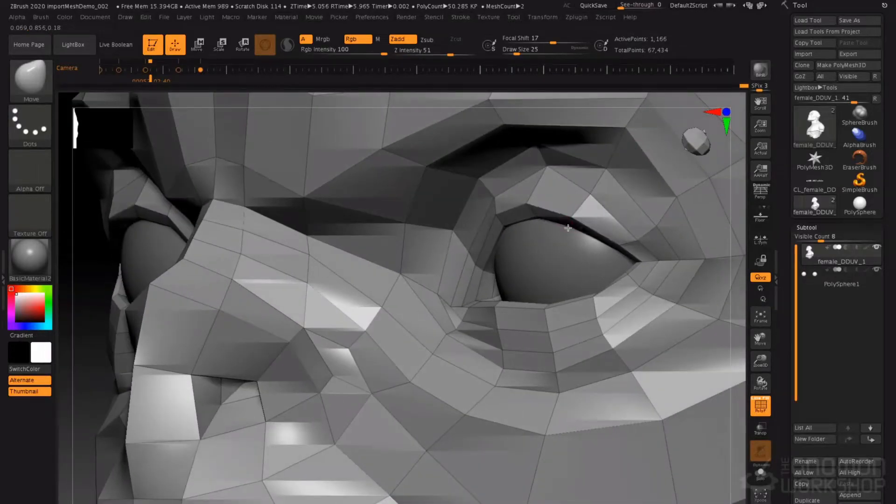
Lower the fold above the upper eyelid with the Move brush at draw size 65.
{"action": "key", "text": "space"}
{"action": "left_click", "coordinate": [531, 209]}
{"action": "left_click_drag", "start_coordinate": [527, 208], "coordinate": [521, 216]}
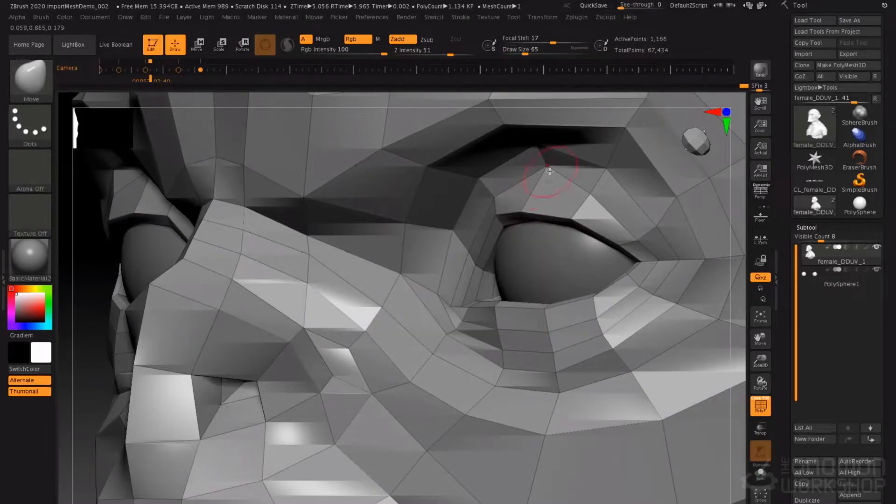
{"action": "left_click_drag", "start_coordinate": [550, 171], "coordinate": [537, 197]}
{"action": "left_click_drag", "start_coordinate": [538, 156], "coordinate": [543, 174]}
Go up one subdivision level and refine the upper eyelid's curve over the eyeball with the Move brush at draw size 94.
{"action": "key", "text": "d"}
{"action": "key", "text": "shift+d"}
{"action": "key", "text": "d"}
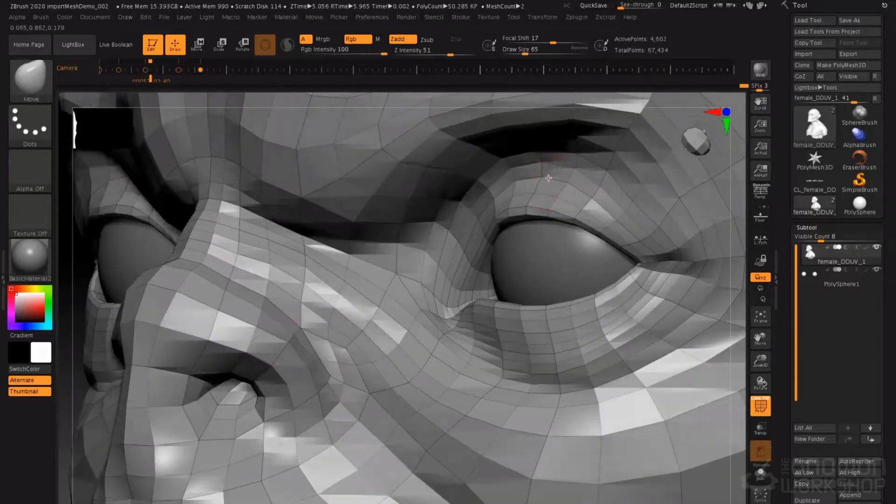
{"action": "right_click_drag", "start_coordinate": [553, 178], "coordinate": [530, 213]}
{"action": "key", "text": "space"}
{"action": "left_click_drag", "start_coordinate": [550, 215], "coordinate": [562, 217]}
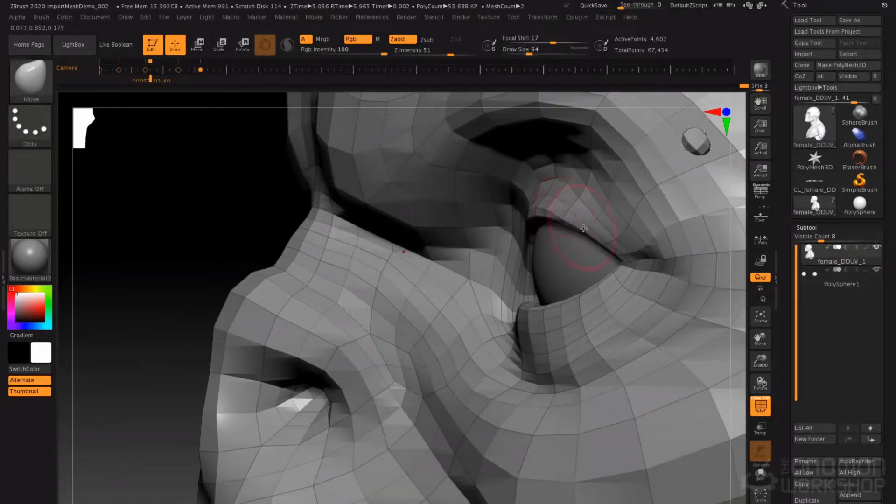
{"action": "right_click_drag", "start_coordinate": [583, 231], "coordinate": [607, 228], "text": "shift"}
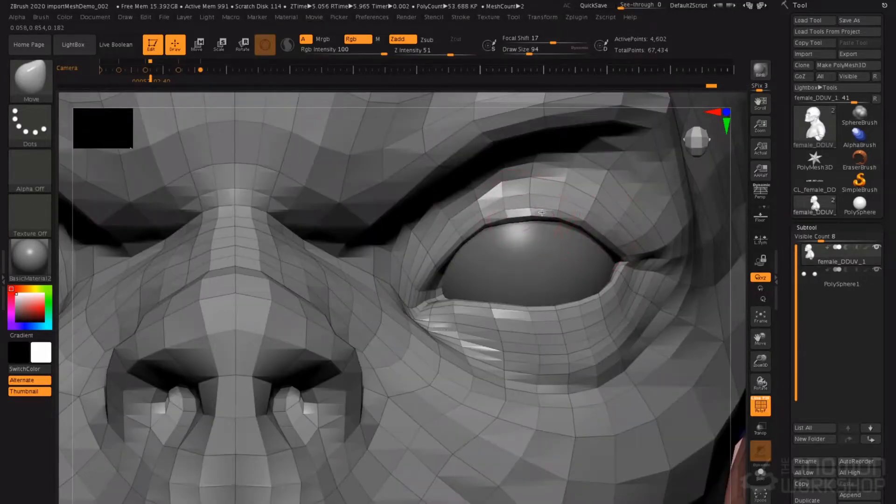
{"action": "right_click_drag", "start_coordinate": [534, 214], "coordinate": [557, 219]}
{"action": "left_click_drag", "start_coordinate": [511, 213], "coordinate": [506, 219]}
{"action": "mouse_move", "coordinate": [506, 220]}
{"action": "right_mouse_down"}
{"action": "mouse_move", "coordinate": [485, 232]}
{"action": "mouse_move", "coordinate": [493, 277]}
{"action": "mouse_move", "coordinate": [468, 284]}
{"action": "right_mouse_up"}
Reshape the inner eye corner and lower eyelid with the Move brush at draw sizes 112 and 77.
{"action": "key", "text": "space"}
{"action": "left_click_drag", "start_coordinate": [461, 281], "coordinate": [472, 284]}
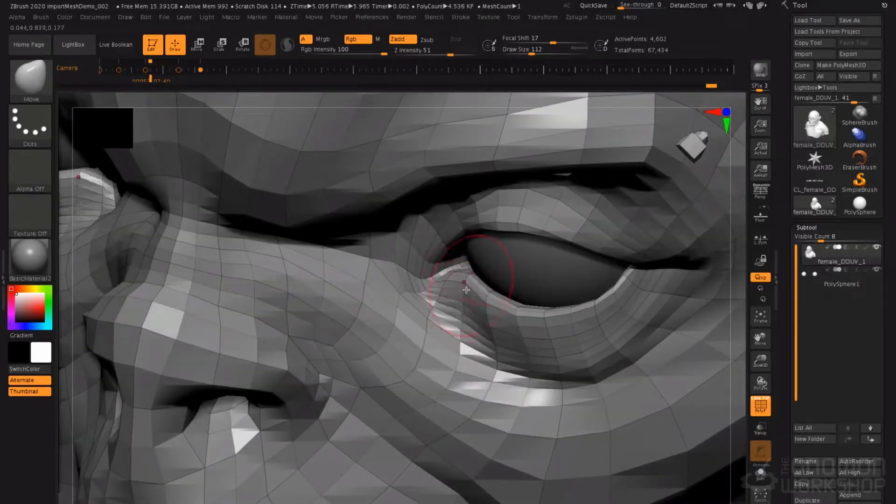
{"action": "right_click_drag", "start_coordinate": [467, 282], "coordinate": [446, 313]}
{"action": "left_click_drag", "start_coordinate": [447, 299], "coordinate": [459, 283]}
{"action": "right_click_drag", "start_coordinate": [459, 285], "coordinate": [513, 301]}
{"action": "key", "text": "space"}
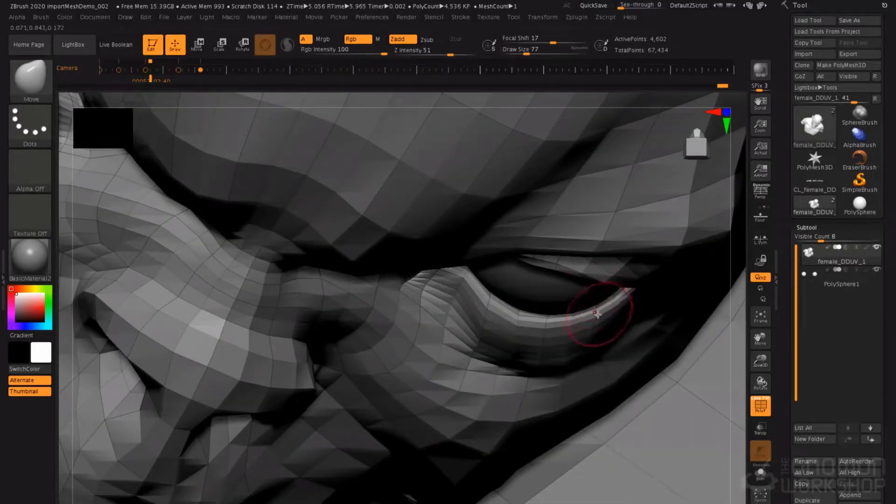
Thicken the eyelid rims with the Inflat brush at draw size 116.
{"action": "key", "text": "b"}
{"action": "key", "text": "i"}
{"action": "key", "text": "n"}
{"action": "key", "text": "space"}
{"action": "left_click_drag", "start_coordinate": [594, 312], "coordinate": [600, 311]}
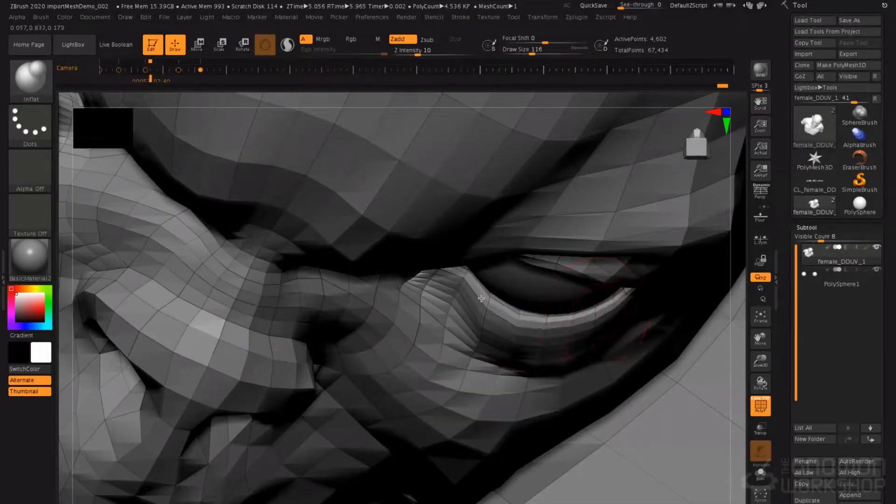
{"action": "right_click_drag", "start_coordinate": [481, 298], "coordinate": [495, 259]}
{"action": "mouse_move", "coordinate": [488, 264]}
{"action": "left_mouse_down"}
{"action": "mouse_move", "coordinate": [554, 258]}
{"action": "mouse_move", "coordinate": [612, 306]}
{"action": "left_mouse_up"}
{"action": "mouse_move", "coordinate": [606, 273]}
{"action": "right_mouse_down"}
{"action": "mouse_move", "coordinate": [552, 280]}
{"action": "mouse_move", "coordinate": [581, 253]}
{"action": "mouse_move", "coordinate": [541, 282]}
{"action": "right_mouse_up"}
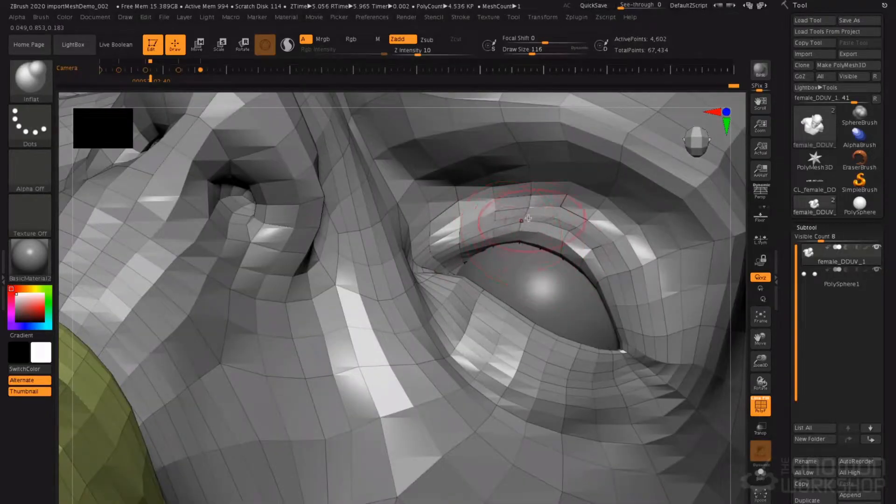
Carve the crease around the upper eyelid with the DamStandard brush at draw size 80, and go up one subdivision level.
{"action": "key", "text": "b"}
{"action": "key", "text": "d"}
{"action": "key", "text": "s"}
{"action": "key", "text": "space"}
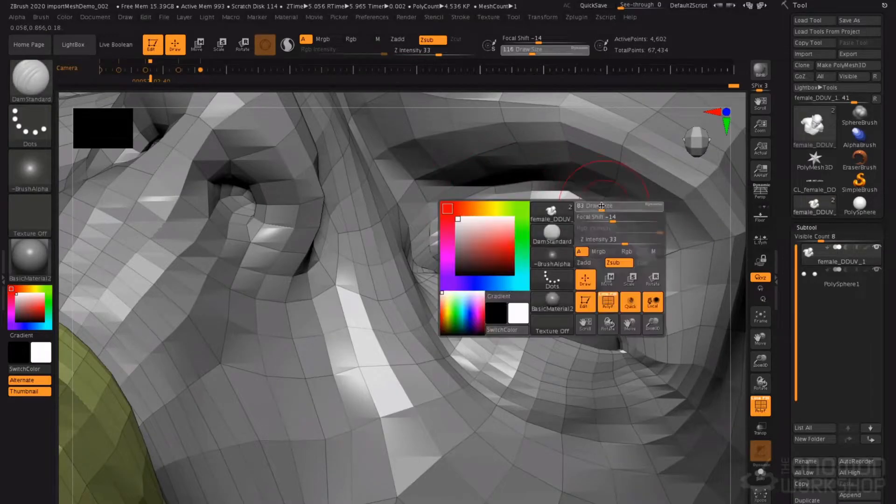
{"action": "left_click_drag", "start_coordinate": [602, 206], "coordinate": [600, 205]}
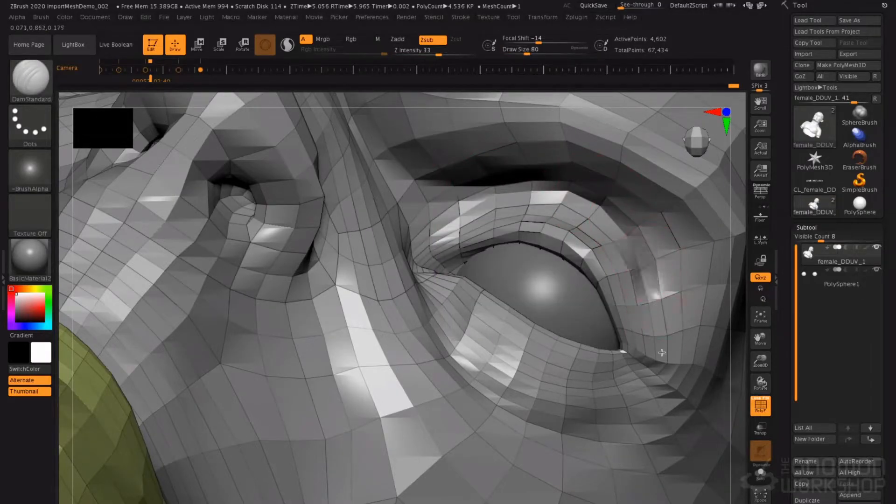
{"action": "left_click_drag", "start_coordinate": [658, 333], "coordinate": [651, 281]}
{"action": "right_click_drag", "start_coordinate": [662, 312], "coordinate": [650, 322]}
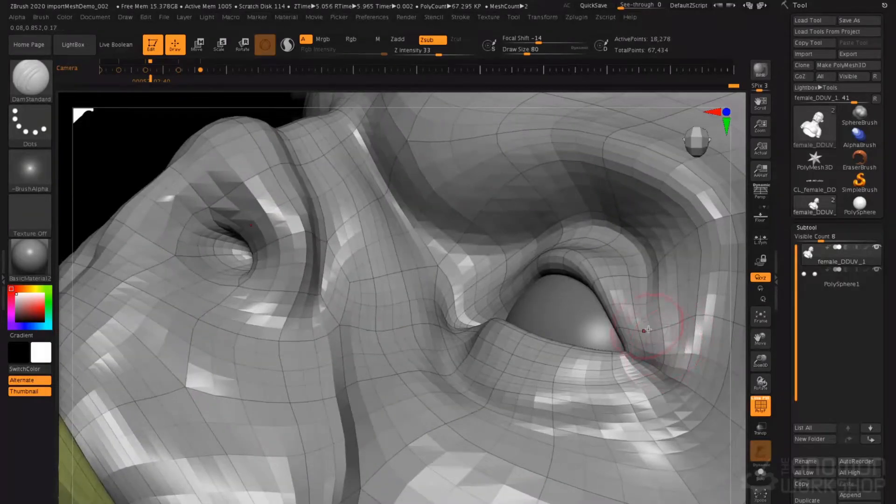
Build up the outer eye corner with the ClayTubes brush at draw size 62 and focal shift 25.
{"action": "key", "text": "b"}
{"action": "key", "text": "c"}
{"action": "key", "text": "t"}
{"action": "key", "text": "space"}
{"action": "left_click", "coordinate": [646, 329]}
{"action": "left_click", "coordinate": [667, 344]}
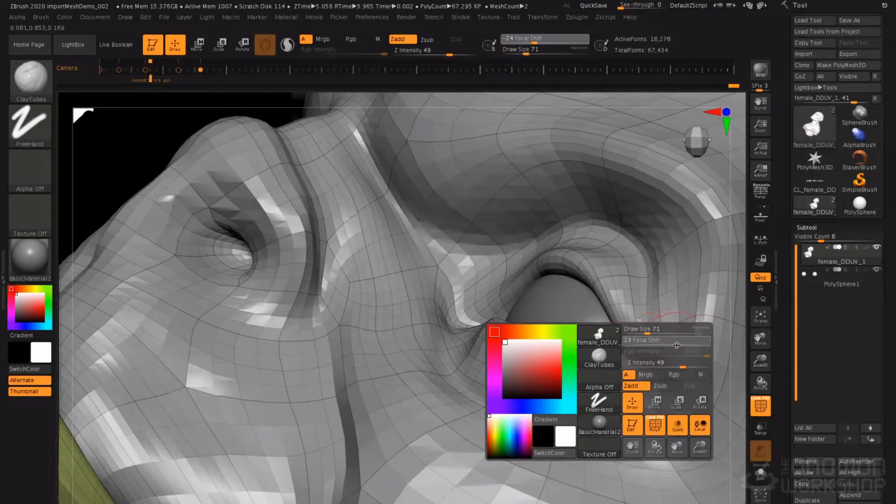
{"action": "left_click_drag", "start_coordinate": [677, 345], "coordinate": [678, 344]}
{"action": "left_click", "coordinate": [644, 331]}
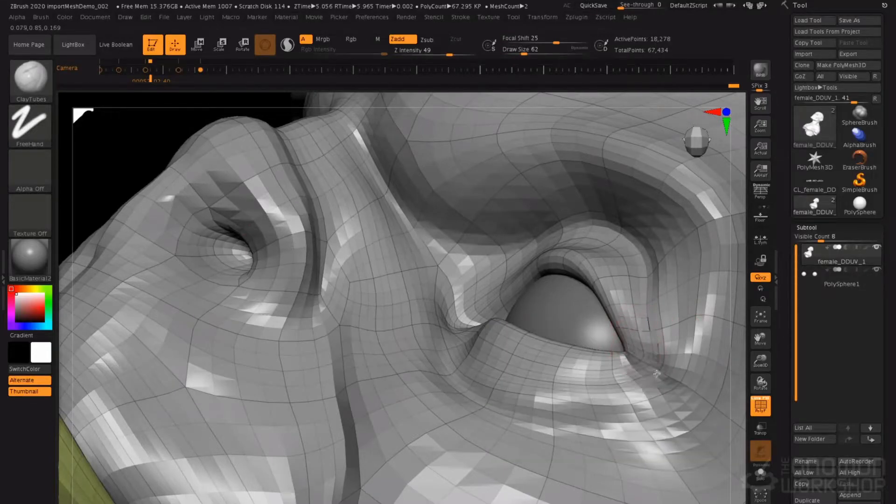
{"action": "mouse_move", "coordinate": [676, 389]}
{"action": "left_mouse_down"}
{"action": "mouse_move", "coordinate": [653, 341]}
{"action": "mouse_move", "coordinate": [654, 385]}
{"action": "left_mouse_up"}
{"action": "right_click_drag", "start_coordinate": [668, 348], "coordinate": [630, 323]}
{"action": "right_click_drag", "start_coordinate": [637, 365], "coordinate": [623, 351]}
{"action": "right_click_drag", "start_coordinate": [601, 283], "coordinate": [650, 301], "text": "ctrl"}
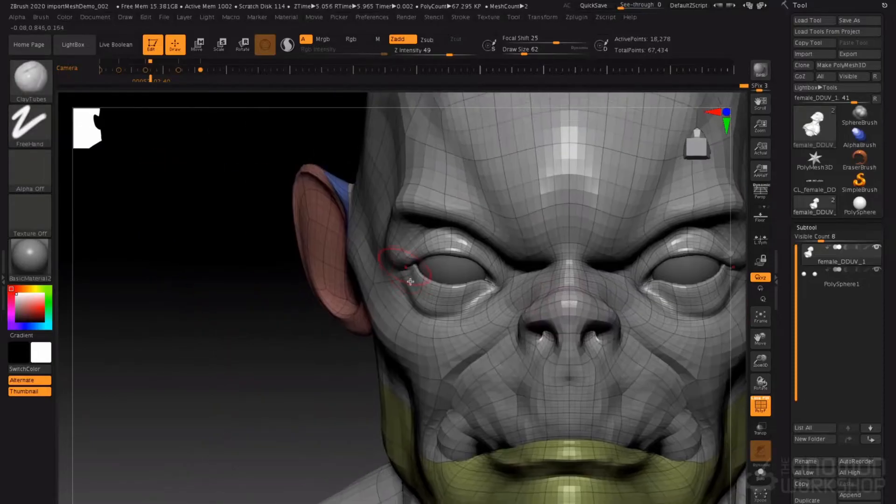
Reshape the fold at the outer eye corner with the Move brush at draw size 132.
{"action": "right_click_drag", "start_coordinate": [408, 277], "coordinate": [394, 273], "text": "ctrl"}
{"action": "key", "text": "b"}
{"action": "key", "text": "m"}
{"action": "key", "text": "v"}
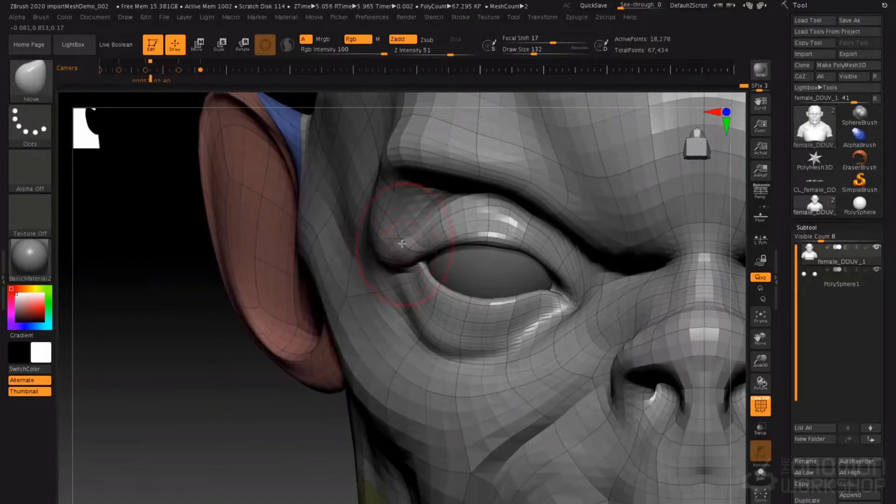
{"action": "mouse_move", "coordinate": [379, 222]}
{"action": "left_mouse_down"}
{"action": "mouse_move", "coordinate": [390, 213]}
{"action": "mouse_move", "coordinate": [373, 257]}
{"action": "left_mouse_up"}
Deepen the crease beneath the lower eyelid with the DamStandard brush at draw size 65.
{"action": "key", "text": "b"}
{"action": "key", "text": "d"}
{"action": "key", "text": "s"}
{"action": "key", "text": "space"}
{"action": "left_click_drag", "start_coordinate": [447, 312], "coordinate": [438, 312]}
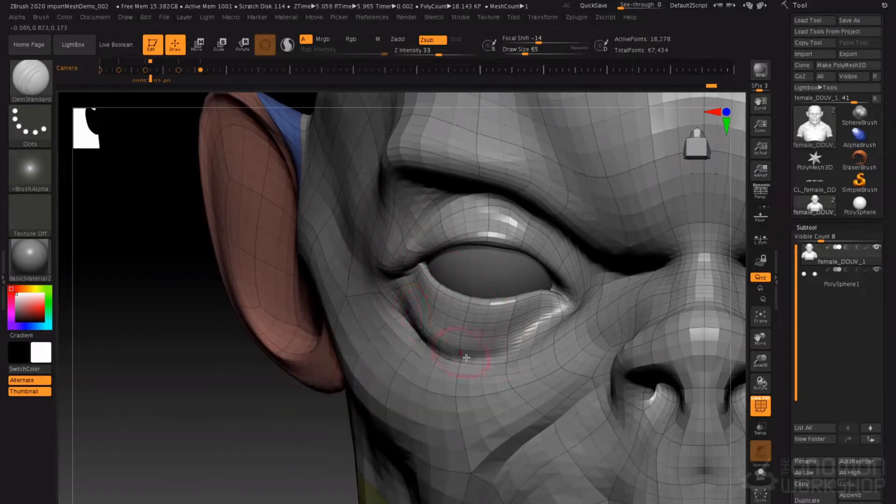
Mask the lower eyelid, invert the mask to isolate it, and adjust the lid with the Move brush at draw size 120.
{"action": "mouse_move", "coordinate": [434, 310]}
{"action": "left_mouse_down", "text": "ctrl"}
{"action": "mouse_move", "coordinate": [414, 297]}
{"action": "mouse_move", "coordinate": [490, 332]}
{"action": "mouse_move", "coordinate": [528, 308]}
{"action": "mouse_move", "coordinate": [485, 332]}
{"action": "mouse_move", "coordinate": [480, 318]}
{"action": "mouse_move", "coordinate": [468, 317]}
{"action": "left_mouse_up", "text": "ctrl"}
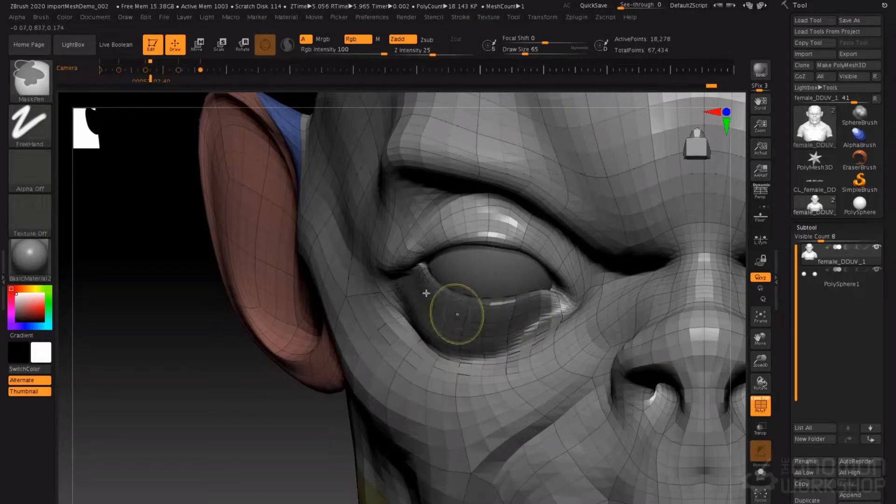
{"action": "left_click", "coordinate": [254, 387], "text": "ctrl"}
{"action": "right_click_drag", "start_coordinate": [359, 356], "coordinate": [397, 335]}
{"action": "key", "text": "space"}
{"action": "left_click_drag", "start_coordinate": [400, 333], "coordinate": [420, 332]}
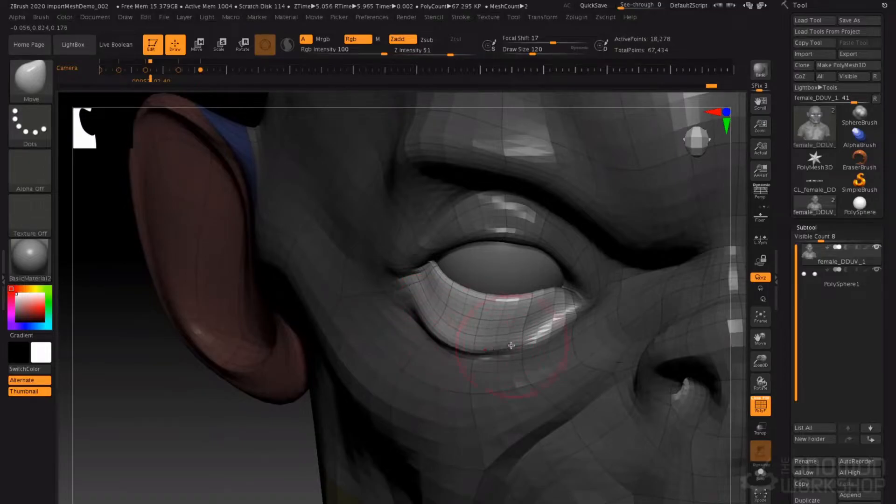
{"action": "key", "text": "ctrl"}
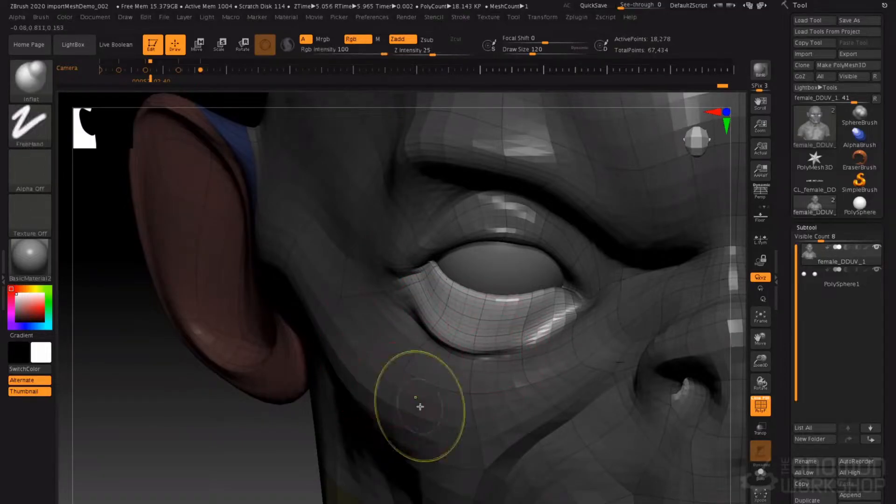
Puff out the lower edge of the isolated lower eyelid with the Inflat brush at draw size 120.
{"action": "mouse_move", "coordinate": [356, 410]}
{"action": "right_mouse_down"}
{"action": "mouse_move", "coordinate": [366, 374]}
{"action": "mouse_move", "coordinate": [428, 358]}
{"action": "mouse_move", "coordinate": [476, 320]}
{"action": "right_mouse_up"}
{"action": "right_click_drag", "start_coordinate": [459, 289], "coordinate": [416, 294], "text": "alt"}
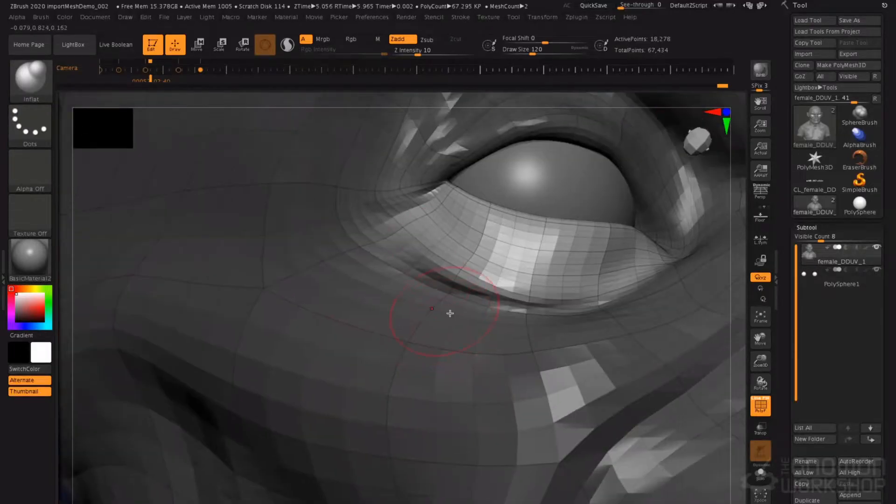
{"action": "key", "text": "ctrl"}
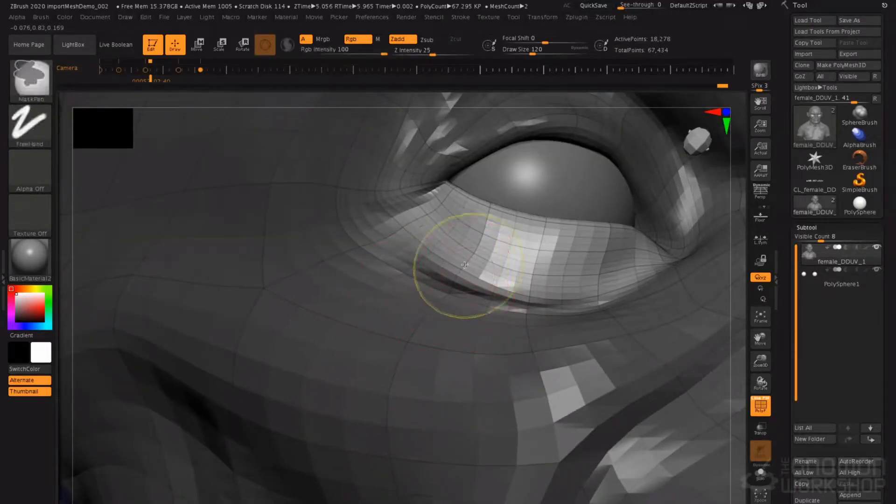
{"action": "key", "text": "ctrl"}
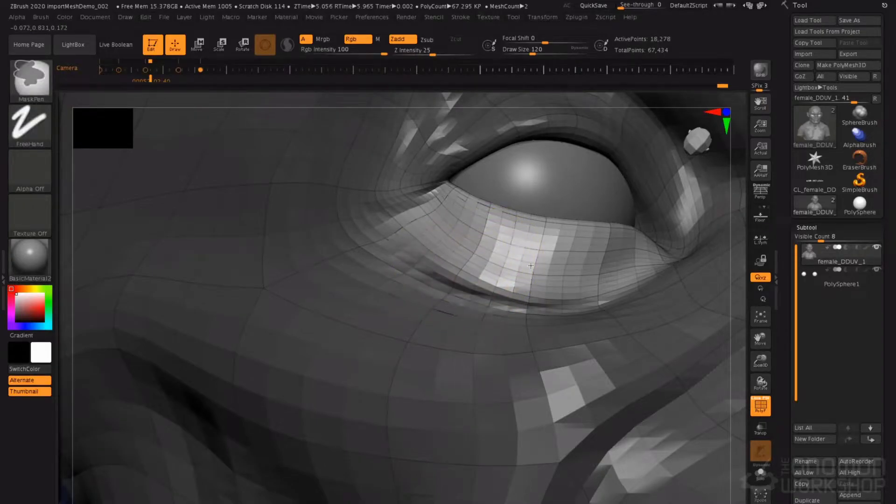
{"action": "mouse_move", "coordinate": [439, 275]}
{"action": "left_mouse_down"}
{"action": "mouse_move", "coordinate": [461, 270]}
{"action": "mouse_move", "coordinate": [420, 256]}
{"action": "mouse_move", "coordinate": [406, 262]}
{"action": "left_mouse_up"}
{"action": "left_click_drag", "start_coordinate": [517, 294], "coordinate": [527, 301]}
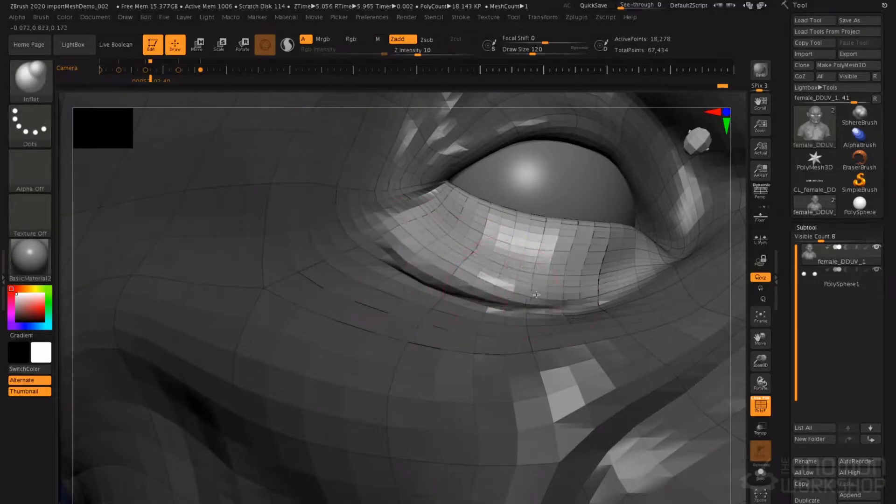
{"action": "right_click_drag", "start_coordinate": [523, 304], "coordinate": [508, 296]}
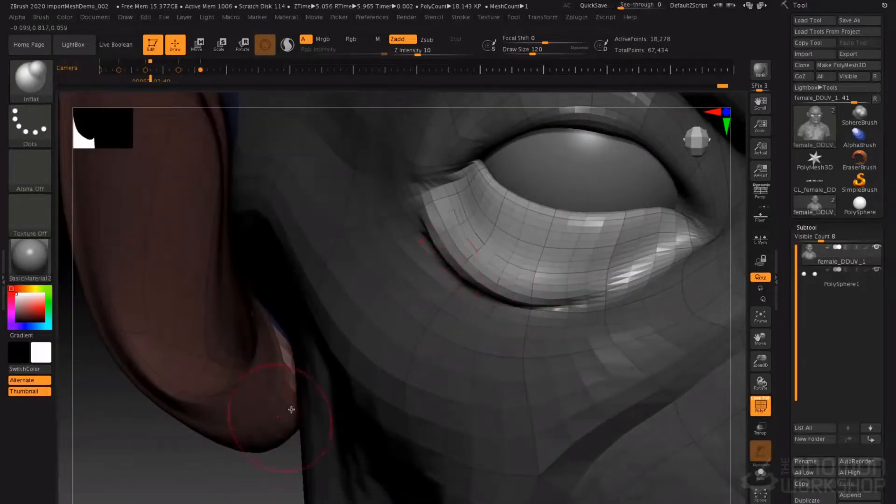
{"action": "right_click_drag", "start_coordinate": [442, 286], "coordinate": [324, 332]}
{"action": "right_click_drag", "start_coordinate": [250, 371], "coordinate": [234, 397]}
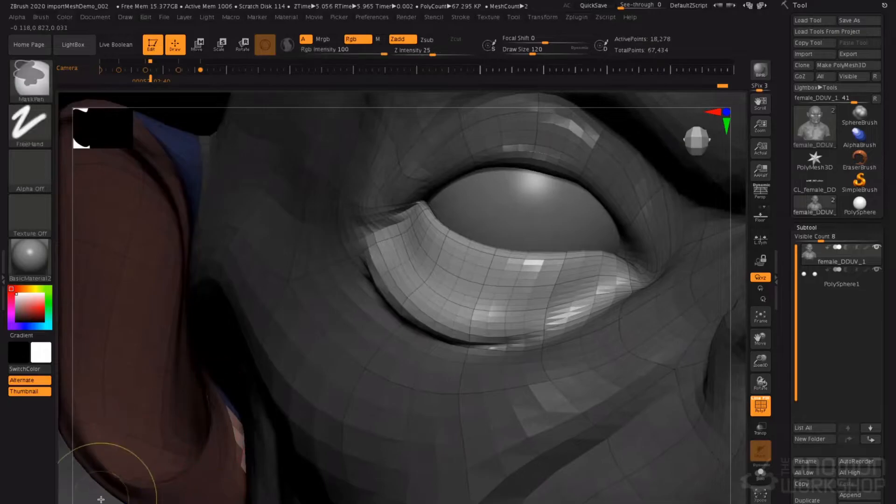
Invert the mask and swell the cheek skin just below the lower eyelid with the Inflat brush at draw size 120.
{"action": "left_click", "coordinate": [103, 496], "text": "ctrl"}
{"action": "right_click_drag", "start_coordinate": [261, 365], "coordinate": [299, 317]}
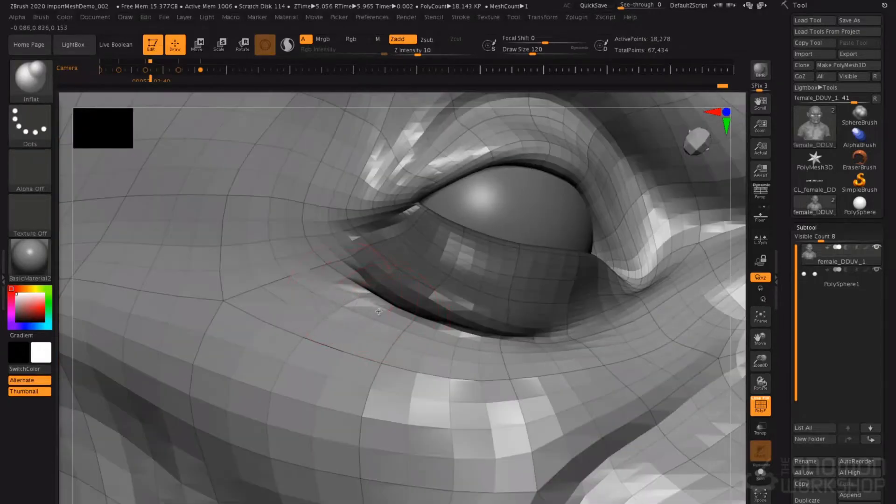
{"action": "mouse_move", "coordinate": [348, 297]}
{"action": "left_mouse_down"}
{"action": "mouse_move", "coordinate": [404, 300]}
{"action": "mouse_move", "coordinate": [438, 334]}
{"action": "mouse_move", "coordinate": [427, 326]}
{"action": "left_mouse_up"}
{"action": "right_click_drag", "start_coordinate": [474, 326], "coordinate": [436, 356]}
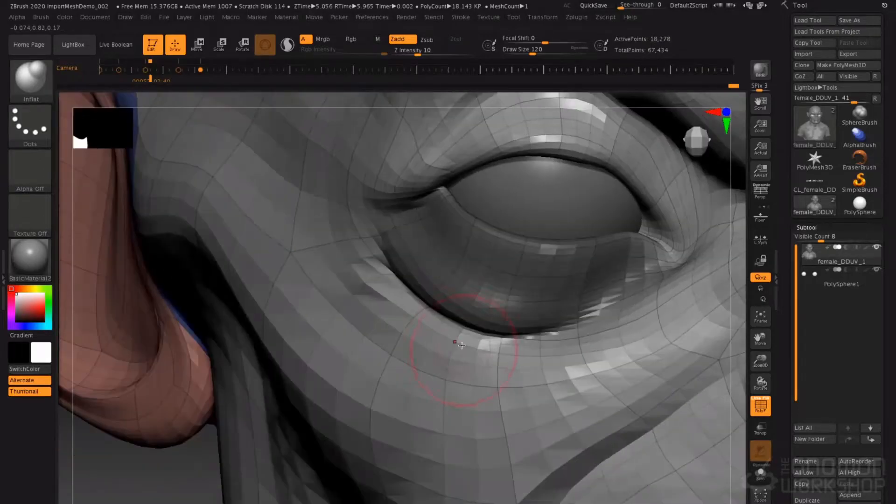
{"action": "left_click_drag", "start_coordinate": [451, 349], "coordinate": [495, 356]}
{"action": "mouse_move", "coordinate": [455, 280]}
{"action": "right_mouse_down"}
{"action": "mouse_move", "coordinate": [440, 258]}
{"action": "mouse_move", "coordinate": [359, 327]}
{"action": "right_mouse_up"}
Clear the eyelid mask and turn off the polygon wireframe display.
{"action": "left_click_drag", "start_coordinate": [214, 336], "coordinate": [251, 359], "text": "ctrl"}
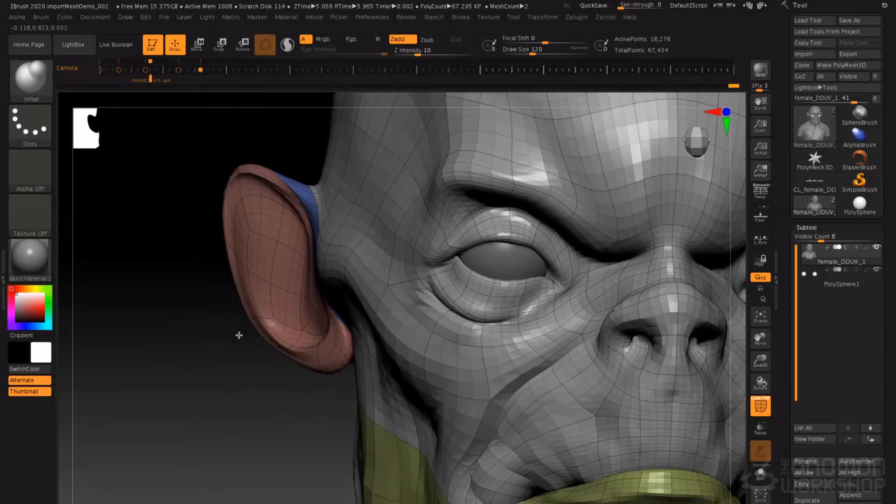
{"action": "right_click_drag", "start_coordinate": [240, 335], "coordinate": [245, 324], "text": "ctrl"}
{"action": "key", "text": "shift+f"}
{"action": "mouse_move", "coordinate": [419, 299]}
{"action": "right_mouse_down", "text": "shift"}
{"action": "mouse_move", "coordinate": [436, 275]}
{"action": "mouse_move", "coordinate": [385, 222]}
{"action": "mouse_move", "coordinate": [423, 280]}
{"action": "right_mouse_up", "text": "shift"}
Adjust the side of the nose with the Move brush.
{"action": "key", "text": "b"}
{"action": "key", "text": "m"}
{"action": "key", "text": "v"}
{"action": "mouse_move", "coordinate": [524, 308]}
{"action": "left_mouse_down"}
{"action": "mouse_move", "coordinate": [528, 321]}
{"action": "mouse_move", "coordinate": [531, 294]}
{"action": "mouse_move", "coordinate": [559, 268]}
{"action": "left_mouse_up"}
Build up the bridge and side of the nose with the ClayTubes brush at draw size 94.
{"action": "right_click_drag", "start_coordinate": [546, 272], "coordinate": [486, 268]}
{"action": "key", "text": "b"}
{"action": "key", "text": "c"}
{"action": "key", "text": "t"}
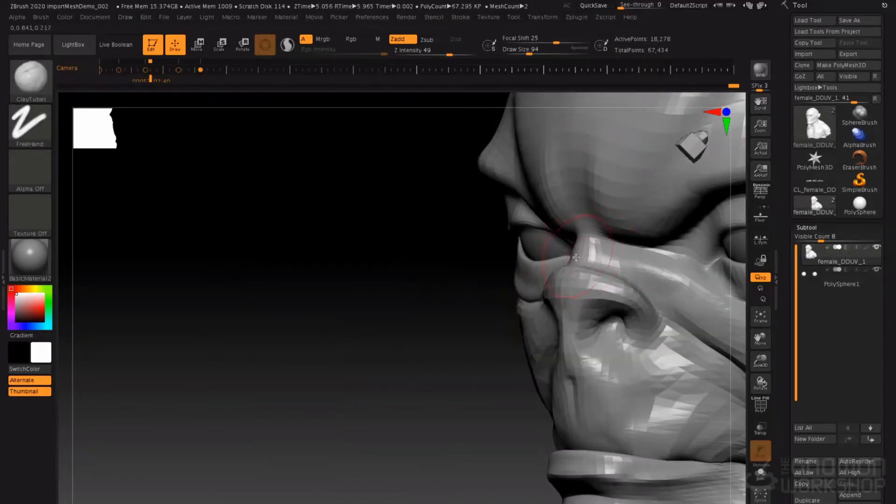
{"action": "mouse_move", "coordinate": [578, 255]}
{"action": "left_mouse_down"}
{"action": "mouse_move", "coordinate": [608, 250]}
{"action": "mouse_move", "coordinate": [587, 246]}
{"action": "mouse_move", "coordinate": [642, 285]}
{"action": "mouse_move", "coordinate": [656, 264]}
{"action": "left_mouse_up"}
{"action": "right_click_drag", "start_coordinate": [431, 276], "coordinate": [547, 274]}
{"action": "mouse_move", "coordinate": [546, 273]}
{"action": "left_mouse_down"}
{"action": "mouse_move", "coordinate": [520, 299]}
{"action": "mouse_move", "coordinate": [526, 293]}
{"action": "left_mouse_up"}
{"action": "right_click_drag", "start_coordinate": [526, 293], "coordinate": [471, 295]}
Pull the nose tip downward with the Move brush at draw size 59.
{"action": "right_click_drag", "start_coordinate": [572, 322], "coordinate": [588, 301]}
{"action": "key", "text": "b"}
{"action": "key", "text": "m"}
{"action": "key", "text": "v"}
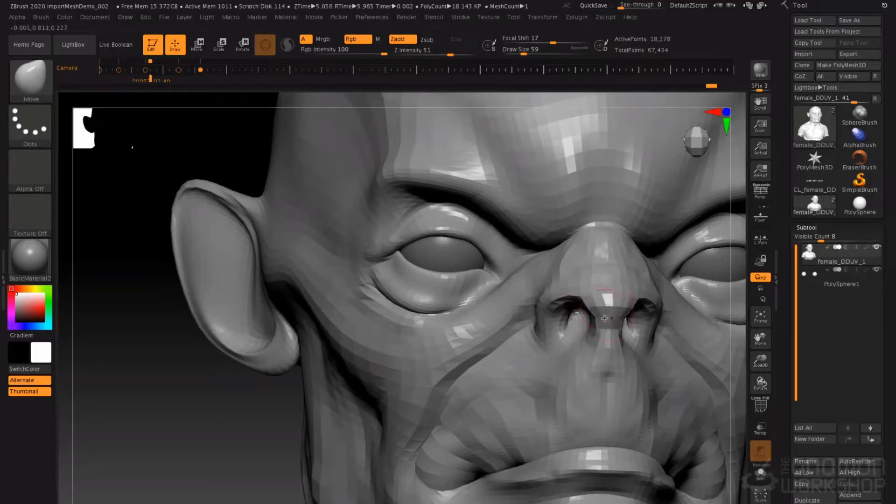
{"action": "right_click_drag", "start_coordinate": [596, 277], "coordinate": [615, 275]}
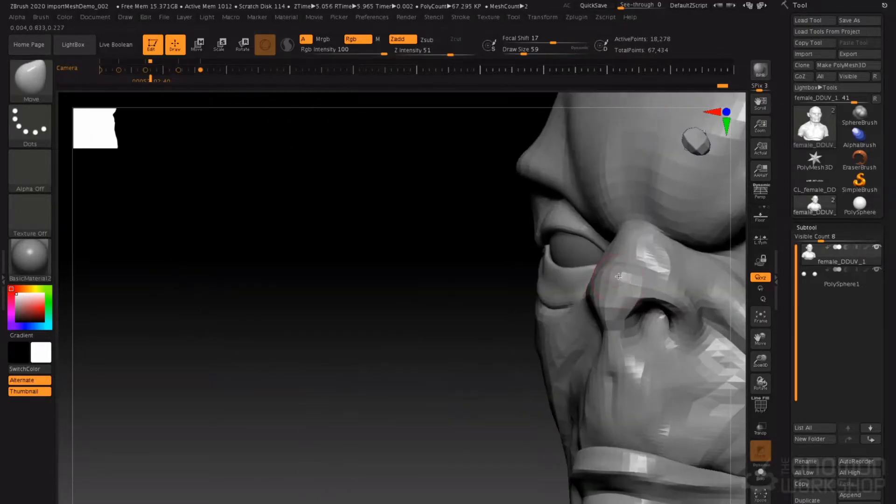
{"action": "left_click_drag", "start_coordinate": [618, 260], "coordinate": [617, 292]}
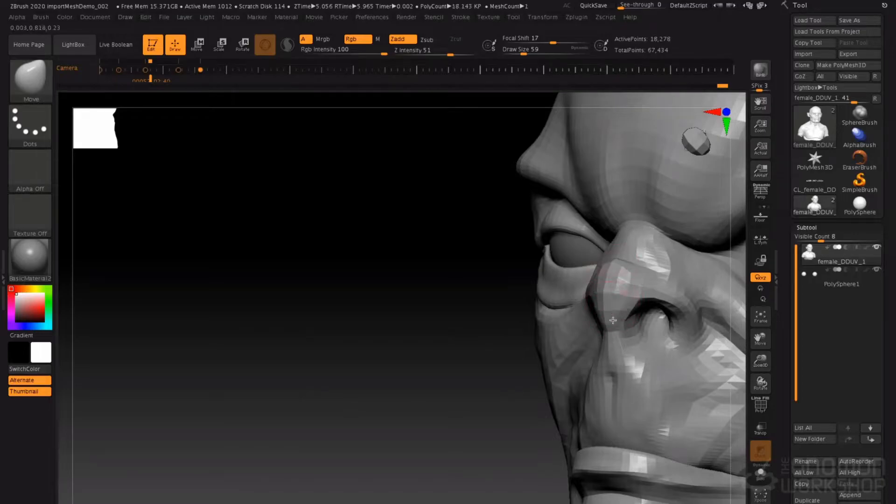
Carve the philtrum groove between nose and upper lip with the Standard brush at draw size 59, and smooth its sides.
{"action": "mouse_move", "coordinate": [635, 306]}
{"action": "right_mouse_down"}
{"action": "mouse_move", "coordinate": [608, 309]}
{"action": "mouse_move", "coordinate": [589, 287]}
{"action": "mouse_move", "coordinate": [608, 299]}
{"action": "mouse_move", "coordinate": [598, 300]}
{"action": "right_mouse_up"}
{"action": "mouse_move", "coordinate": [599, 300]}
{"action": "right_mouse_down", "text": "ctrl"}
{"action": "mouse_move", "coordinate": [614, 313]}
{"action": "mouse_move", "coordinate": [614, 331]}
{"action": "right_mouse_up", "text": "ctrl"}
{"action": "key", "text": "b"}
{"action": "key", "text": "s"}
{"action": "key", "text": "t"}
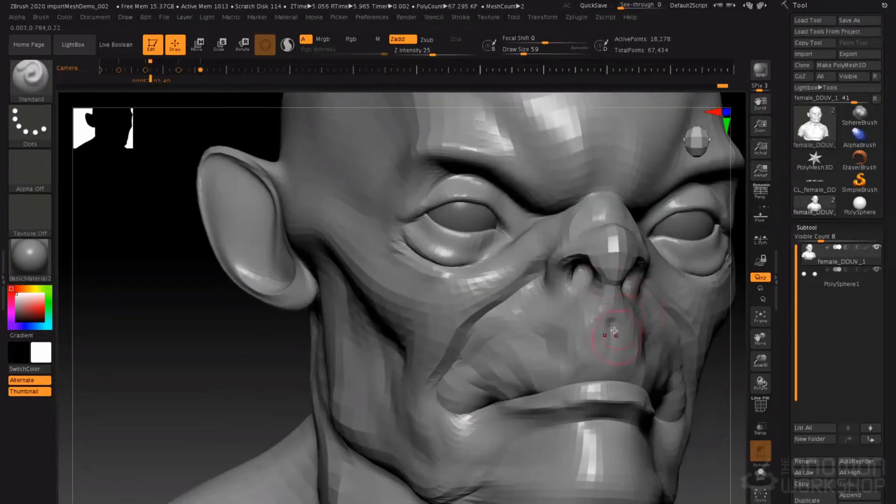
{"action": "left_click_drag", "start_coordinate": [612, 312], "coordinate": [610, 348], "text": "alt"}
{"action": "mouse_move", "coordinate": [611, 350]}
{"action": "right_mouse_down"}
{"action": "mouse_move", "coordinate": [597, 352]}
{"action": "mouse_move", "coordinate": [614, 350]}
{"action": "right_mouse_up"}
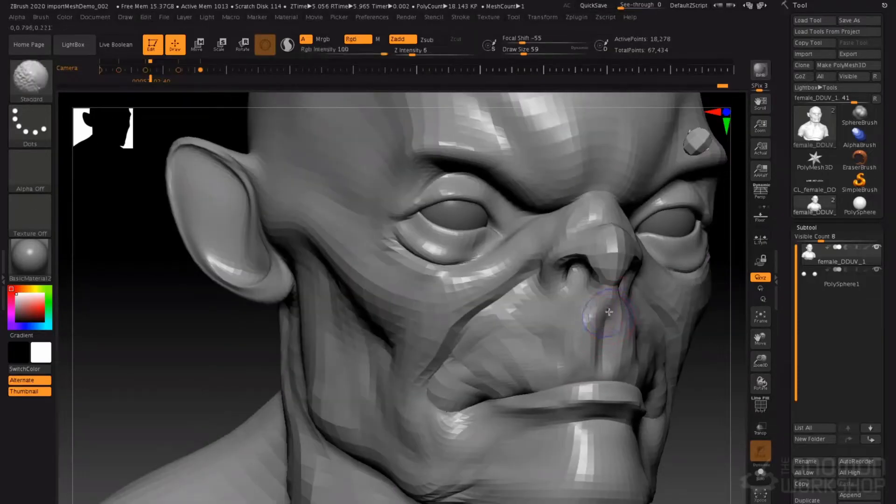
{"action": "left_click_drag", "start_coordinate": [595, 368], "coordinate": [585, 328], "text": "shift"}
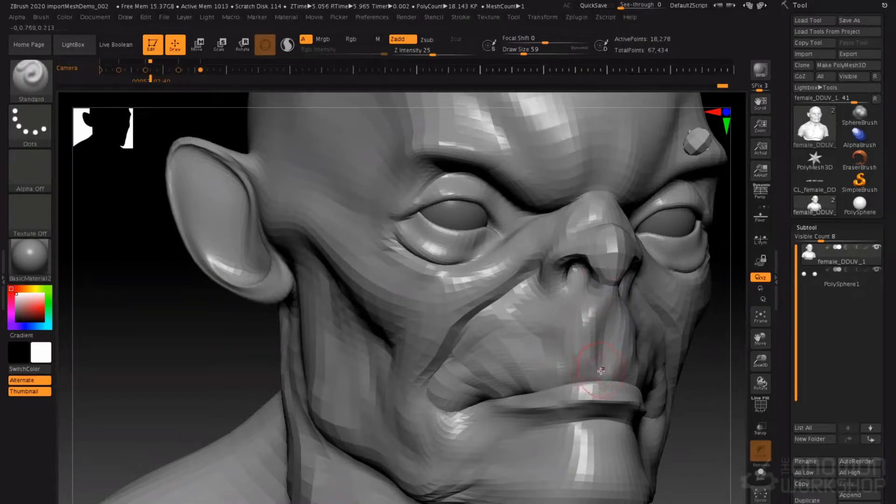
Carve a crease along the upper lip's edge toward the mouth corner with the DamStandard brush at draw size 59.
{"action": "key", "text": "b"}
{"action": "key", "text": "d"}
{"action": "key", "text": "s"}
{"action": "mouse_move", "coordinate": [595, 372]}
{"action": "left_mouse_down"}
{"action": "mouse_move", "coordinate": [522, 385]}
{"action": "mouse_move", "coordinate": [527, 379]}
{"action": "left_mouse_up"}
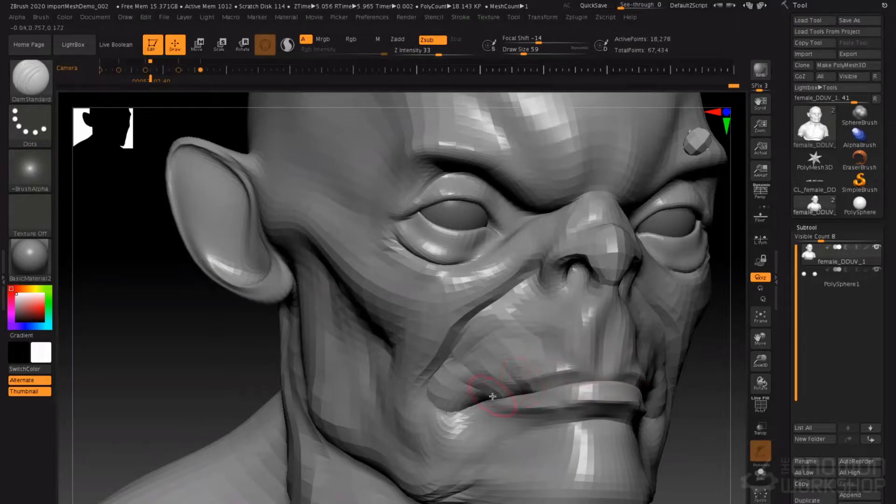
{"action": "right_click_drag", "start_coordinate": [570, 358], "coordinate": [504, 359]}
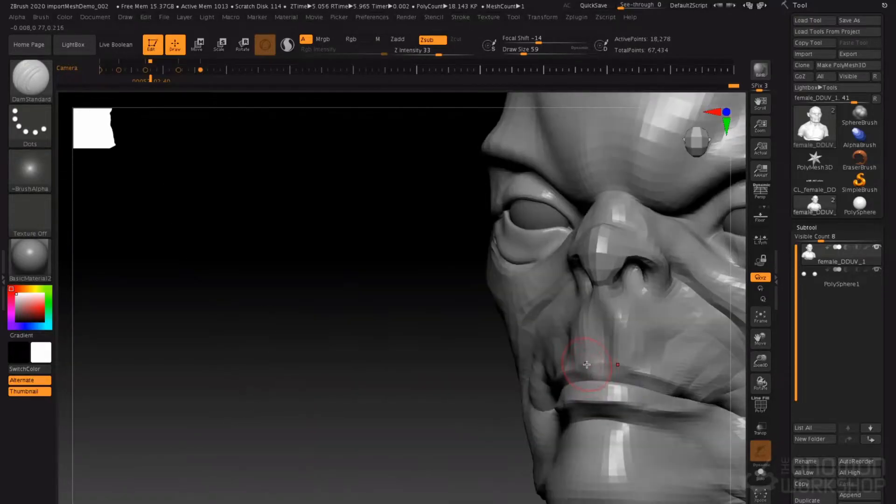
Push the nose area forward in profile with the Move brush at draw size 136.
{"action": "mouse_move", "coordinate": [593, 324]}
{"action": "right_mouse_down", "text": "ctrl"}
{"action": "mouse_move", "coordinate": [606, 294]}
{"action": "mouse_move", "coordinate": [536, 299]}
{"action": "mouse_move", "coordinate": [586, 301]}
{"action": "mouse_move", "coordinate": [584, 286]}
{"action": "mouse_move", "coordinate": [589, 312]}
{"action": "mouse_move", "coordinate": [548, 247]}
{"action": "right_mouse_up", "text": "ctrl"}
{"action": "right_click", "coordinate": [591, 200]}
{"action": "mouse_move", "coordinate": [593, 207]}
{"action": "left_mouse_down"}
{"action": "mouse_move", "coordinate": [564, 189]}
{"action": "mouse_move", "coordinate": [582, 190]}
{"action": "left_mouse_up"}
{"action": "key", "text": "b"}
{"action": "key", "text": "m"}
{"action": "key", "text": "v"}
{"action": "key", "text": "space"}
{"action": "left_click", "coordinate": [576, 189]}
{"action": "key", "text": "space"}
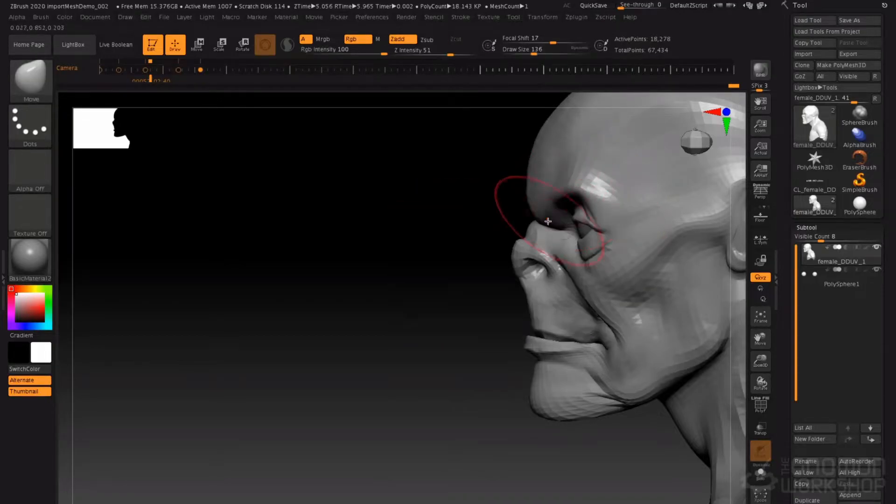
{"action": "left_click_drag", "start_coordinate": [559, 261], "coordinate": [548, 262]}
Build up the forehead above the brow with the ClayTubes brush at draw size 97.
{"action": "key", "text": "space"}
{"action": "left_click_drag", "start_coordinate": [621, 233], "coordinate": [616, 233]}
{"action": "mouse_move", "coordinate": [575, 150]}
{"action": "right_mouse_down", "text": "alt"}
{"action": "mouse_move", "coordinate": [564, 206]}
{"action": "mouse_move", "coordinate": [558, 197]}
{"action": "mouse_move", "coordinate": [571, 204]}
{"action": "right_mouse_up", "text": "alt"}
{"action": "key", "text": "b"}
{"action": "key", "text": "c"}
{"action": "key", "text": "t"}
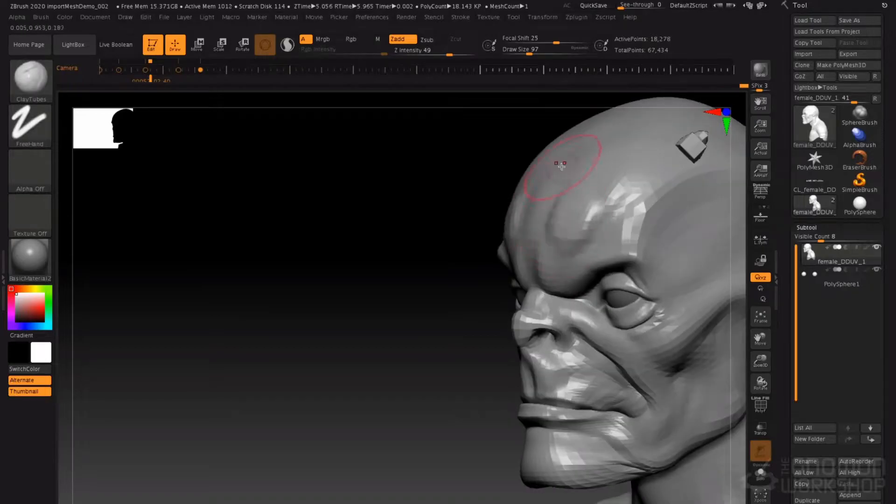
{"action": "mouse_move", "coordinate": [578, 213]}
{"action": "left_mouse_down"}
{"action": "mouse_move", "coordinate": [565, 170]}
{"action": "mouse_move", "coordinate": [606, 142]}
{"action": "left_mouse_up"}
{"action": "left_click_drag", "start_coordinate": [589, 193], "coordinate": [582, 238]}
{"action": "right_click_drag", "start_coordinate": [581, 257], "coordinate": [579, 230], "text": "ctrl"}
Carve a fine wrinkle along the lower eyelid with the DamStandard brush at draw size 31.
{"action": "right_click_drag", "start_coordinate": [524, 232], "coordinate": [595, 247]}
{"action": "mouse_move", "coordinate": [556, 268]}
{"action": "right_mouse_down", "text": "alt"}
{"action": "mouse_move", "coordinate": [597, 248]}
{"action": "mouse_move", "coordinate": [507, 218]}
{"action": "mouse_move", "coordinate": [506, 232]}
{"action": "right_mouse_up", "text": "alt"}
{"action": "key", "text": "b"}
{"action": "key", "text": "d"}
{"action": "key", "text": "s"}
{"action": "key", "text": "space"}
{"action": "left_click_drag", "start_coordinate": [506, 227], "coordinate": [497, 227]}
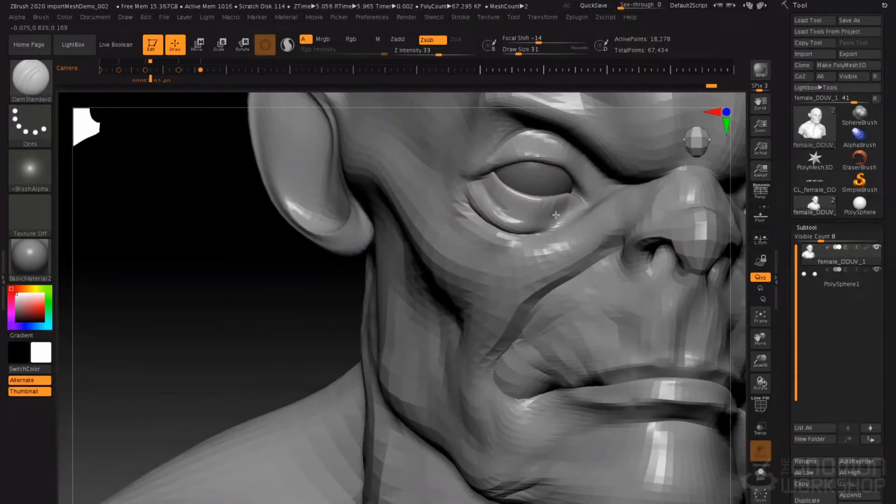
{"action": "left_click_drag", "start_coordinate": [503, 196], "coordinate": [576, 201]}
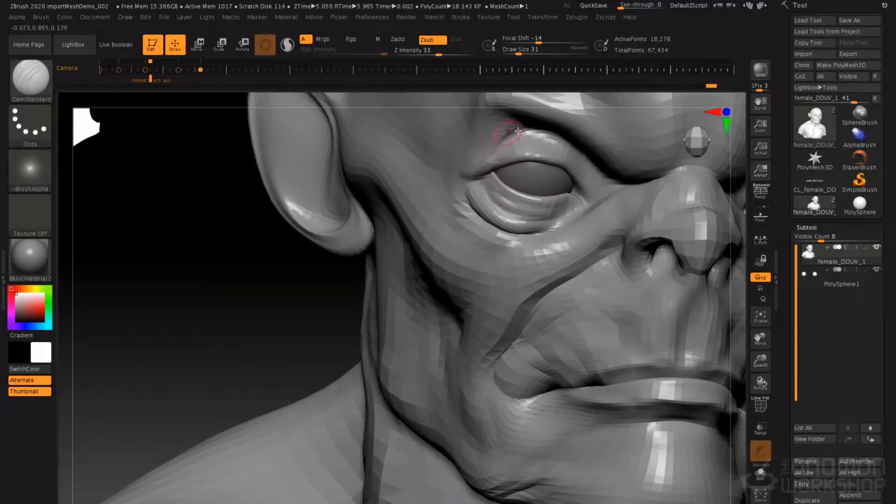
{"action": "right_click_drag", "start_coordinate": [567, 149], "coordinate": [504, 161]}
Frame the whole bust and examine the head and shoulders from the front.
{"action": "mouse_move", "coordinate": [646, 196]}
{"action": "right_mouse_down", "text": "ctrl"}
{"action": "mouse_move", "coordinate": [645, 174]}
{"action": "mouse_move", "coordinate": [594, 206]}
{"action": "mouse_move", "coordinate": [612, 235]}
{"action": "right_mouse_up", "text": "ctrl"}
{"action": "left_click_drag", "start_coordinate": [647, 245], "coordinate": [668, 179]}
{"action": "right_click_drag", "start_coordinate": [676, 159], "coordinate": [647, 235], "text": "ctrl"}
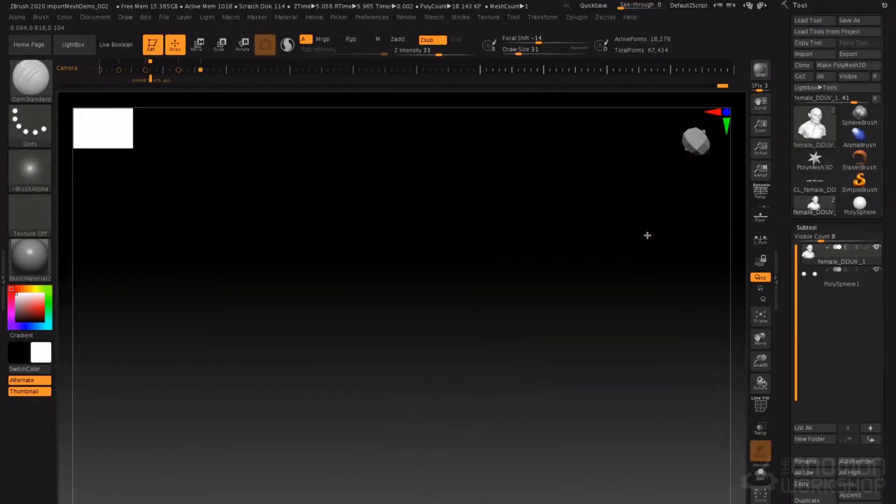
{"action": "key", "text": "f"}
{"action": "right_click_drag", "start_coordinate": [591, 248], "coordinate": [566, 230]}
{"action": "right_click_drag", "start_coordinate": [601, 310], "coordinate": [648, 474], "text": "alt"}
{"action": "right_click_drag", "start_coordinate": [560, 208], "coordinate": [594, 314], "text": "alt"}
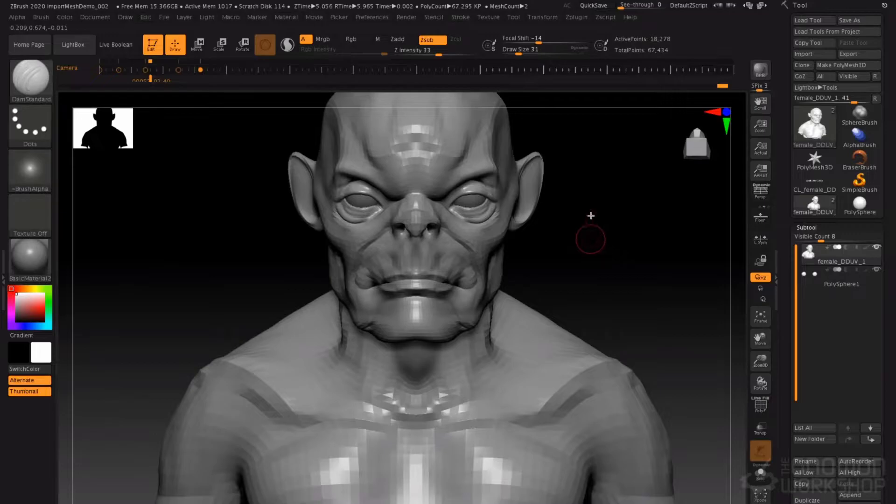
{"action": "right_click_drag", "start_coordinate": [595, 207], "coordinate": [620, 262], "text": "alt"}
{"action": "right_click_drag", "start_coordinate": [683, 185], "coordinate": [656, 166]}
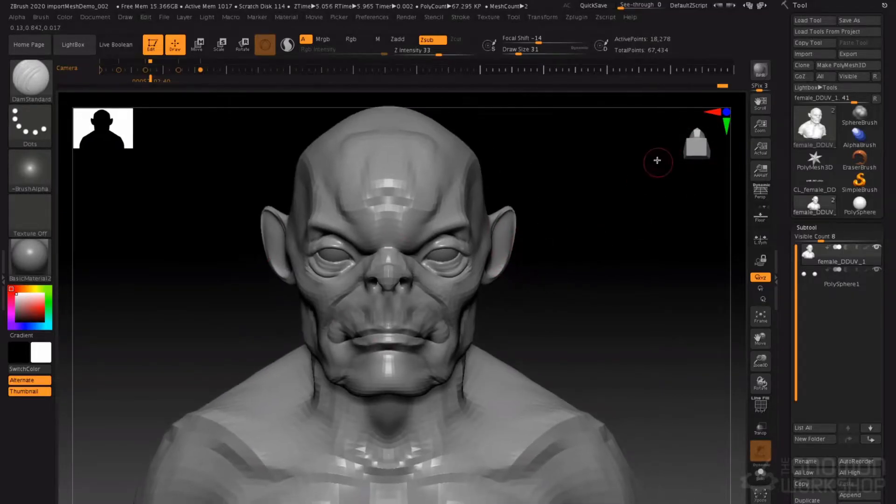
Switch to rotate mode and move the unlocked transform gizmo from the head onto the neck.
{"action": "left_click_drag", "start_coordinate": [702, 147], "coordinate": [702, 167]}
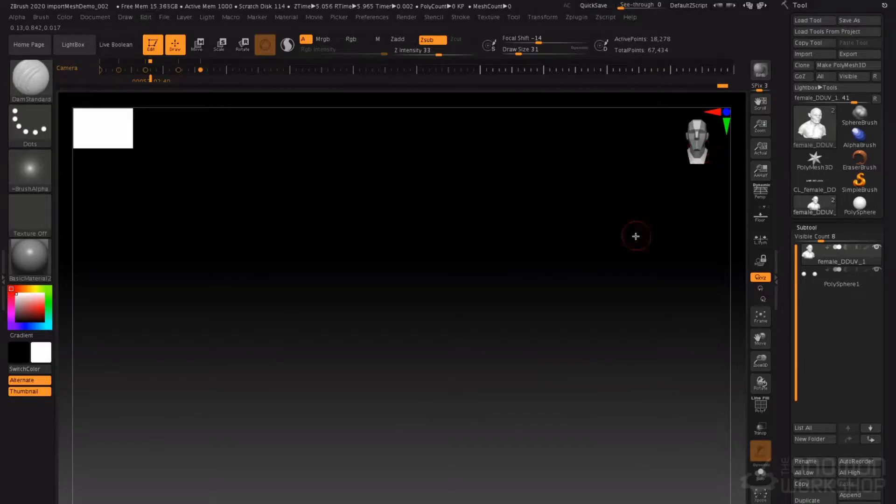
{"action": "key", "text": "f"}
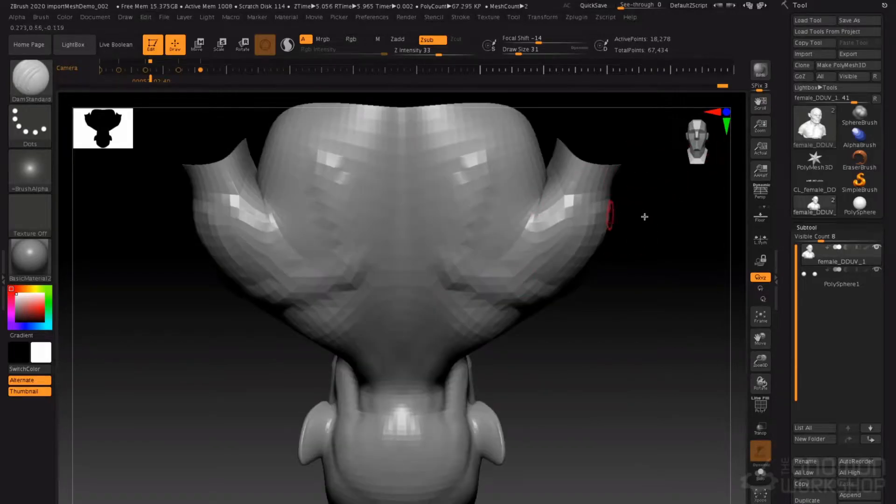
{"action": "mouse_move", "coordinate": [616, 270]}
{"action": "right_mouse_down"}
{"action": "mouse_move", "coordinate": [659, 271]}
{"action": "mouse_move", "coordinate": [652, 252]}
{"action": "mouse_move", "coordinate": [566, 244]}
{"action": "mouse_move", "coordinate": [557, 254]}
{"action": "mouse_move", "coordinate": [573, 246]}
{"action": "mouse_move", "coordinate": [590, 254]}
{"action": "right_mouse_up"}
{"action": "right_click_drag", "start_coordinate": [643, 183], "coordinate": [606, 232]}
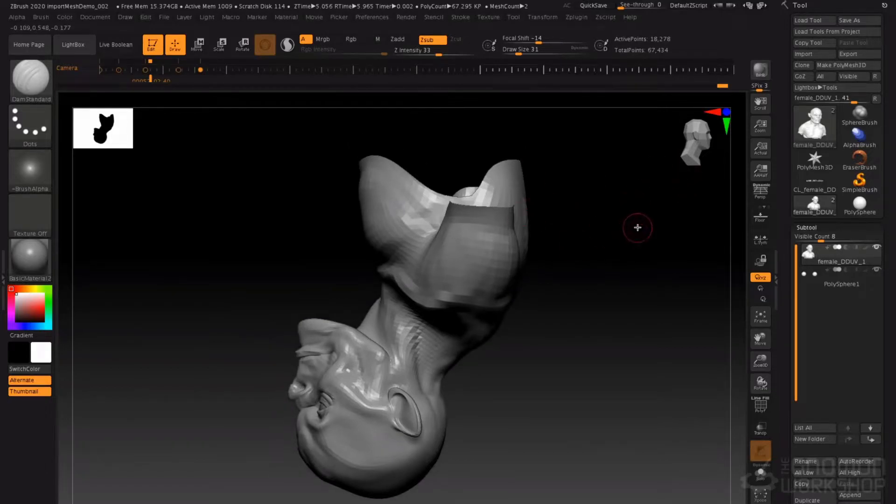
{"action": "key", "text": "r"}
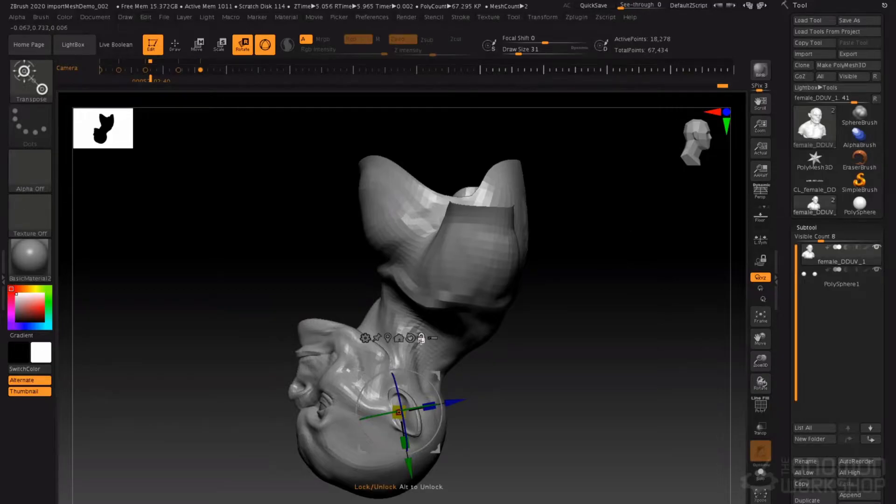
{"action": "left_click_drag", "start_coordinate": [420, 339], "coordinate": [431, 269]}
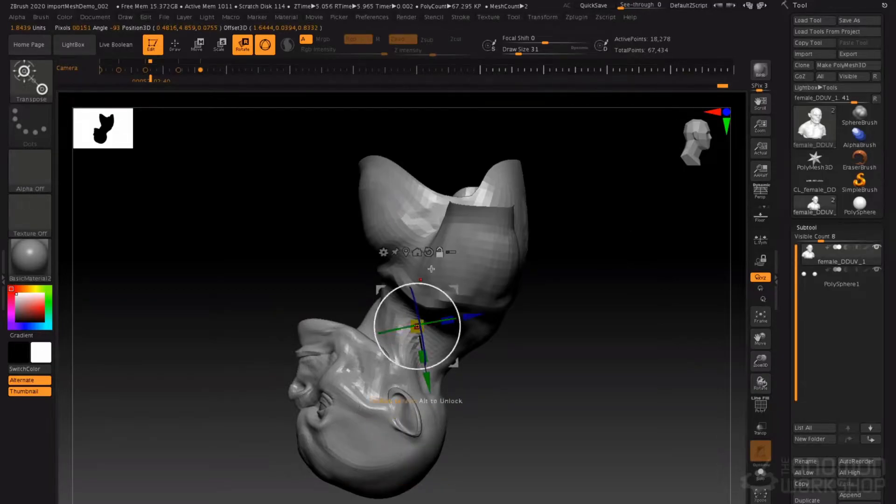
Reset the transform gizmo's orientation at the neck and return to Draw mode with the bust facing front.
{"action": "left_click", "coordinate": [428, 252]}
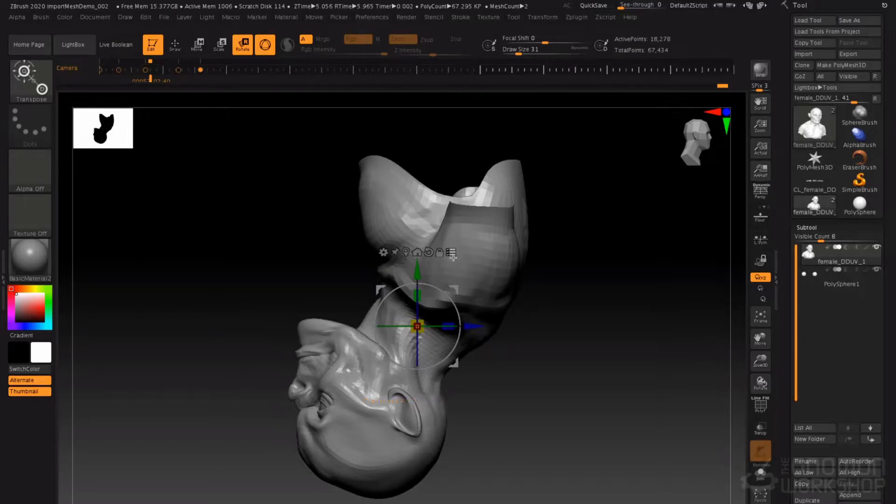
{"action": "left_click_drag", "start_coordinate": [451, 304], "coordinate": [389, 300]}
{"action": "left_click_drag", "start_coordinate": [429, 274], "coordinate": [402, 363]}
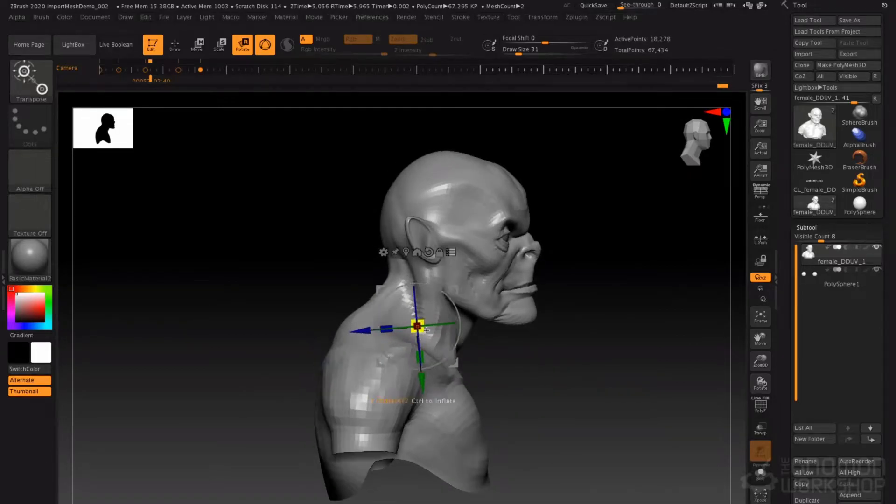
{"action": "left_click_drag", "start_coordinate": [446, 293], "coordinate": [446, 295]}
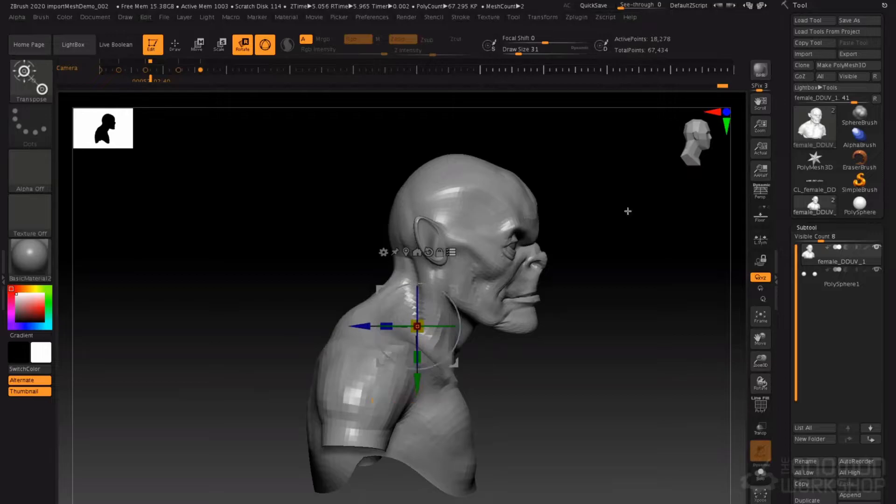
{"action": "mouse_move", "coordinate": [696, 143]}
{"action": "left_mouse_down"}
{"action": "mouse_move", "coordinate": [677, 140]}
{"action": "mouse_move", "coordinate": [685, 142]}
{"action": "left_mouse_up"}
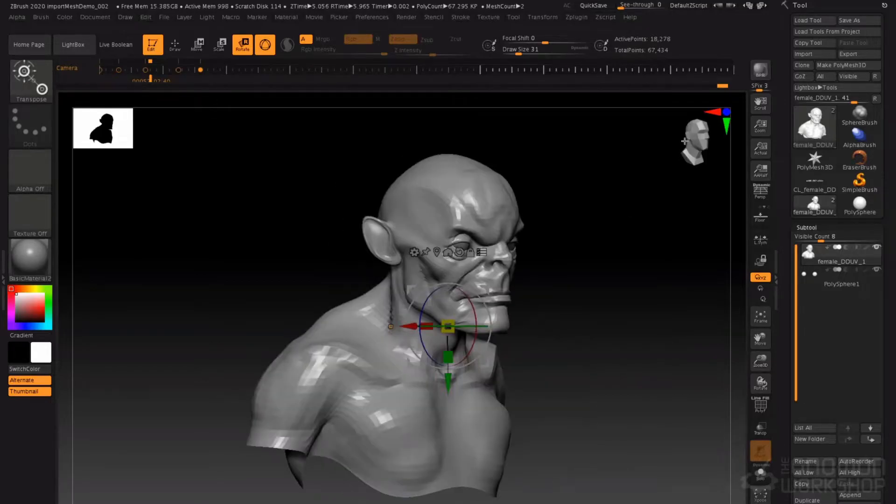
{"action": "left_click", "coordinate": [682, 138]}
{"action": "key", "text": "q"}
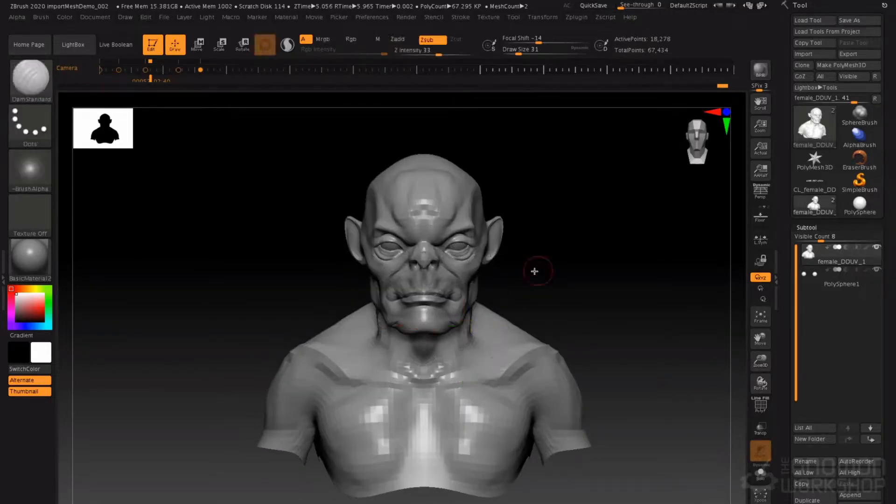
Adjust the contour of the neck below the jaw using the Move brush at a larger draw size.
{"action": "mouse_move", "coordinate": [479, 253]}
{"action": "right_mouse_down", "text": "alt"}
{"action": "mouse_move", "coordinate": [507, 219]}
{"action": "mouse_move", "coordinate": [441, 303]}
{"action": "right_mouse_up", "text": "alt"}
{"action": "key", "text": "b"}
{"action": "key", "text": "m"}
{"action": "key", "text": "v"}
{"action": "key", "text": "space"}
{"action": "left_click_drag", "start_coordinate": [450, 296], "coordinate": [462, 295]}
{"action": "mouse_move", "coordinate": [428, 328]}
{"action": "right_mouse_down"}
{"action": "mouse_move", "coordinate": [359, 330]}
{"action": "mouse_move", "coordinate": [377, 333]}
{"action": "mouse_move", "coordinate": [401, 294]}
{"action": "mouse_move", "coordinate": [403, 381]}
{"action": "mouse_move", "coordinate": [406, 329]}
{"action": "right_mouse_up"}
Build up the side of the neck below the jaw with the ClayTubes brush.
{"action": "key", "text": "b"}
{"action": "key", "text": "c"}
{"action": "key", "text": "t"}
{"action": "mouse_move", "coordinate": [457, 318]}
{"action": "left_mouse_down"}
{"action": "mouse_move", "coordinate": [506, 261]}
{"action": "mouse_move", "coordinate": [490, 286]}
{"action": "left_mouse_up"}
{"action": "left_click_drag", "start_coordinate": [432, 330], "coordinate": [433, 328]}
{"action": "mouse_move", "coordinate": [499, 390]}
{"action": "right_mouse_down"}
{"action": "mouse_move", "coordinate": [467, 339]}
{"action": "mouse_move", "coordinate": [395, 328]}
{"action": "right_mouse_up"}
{"action": "mouse_move", "coordinate": [487, 374]}
{"action": "right_mouse_down"}
{"action": "mouse_move", "coordinate": [477, 274]}
{"action": "mouse_move", "coordinate": [501, 267]}
{"action": "right_mouse_up"}
Drop to the next lower subdivision level and mask the whole head with the MaskPen brush at draw size 167.
{"action": "key", "text": "space"}
{"action": "mouse_move", "coordinate": [458, 201]}
{"action": "left_mouse_down"}
{"action": "mouse_move", "coordinate": [468, 200]}
{"action": "mouse_move", "coordinate": [429, 152]}
{"action": "mouse_move", "coordinate": [388, 167]}
{"action": "mouse_move", "coordinate": [454, 219]}
{"action": "left_mouse_up"}
{"action": "key", "text": "shift+d"}
{"action": "left_click_drag", "start_coordinate": [398, 157], "coordinate": [420, 153], "text": "ctrl"}
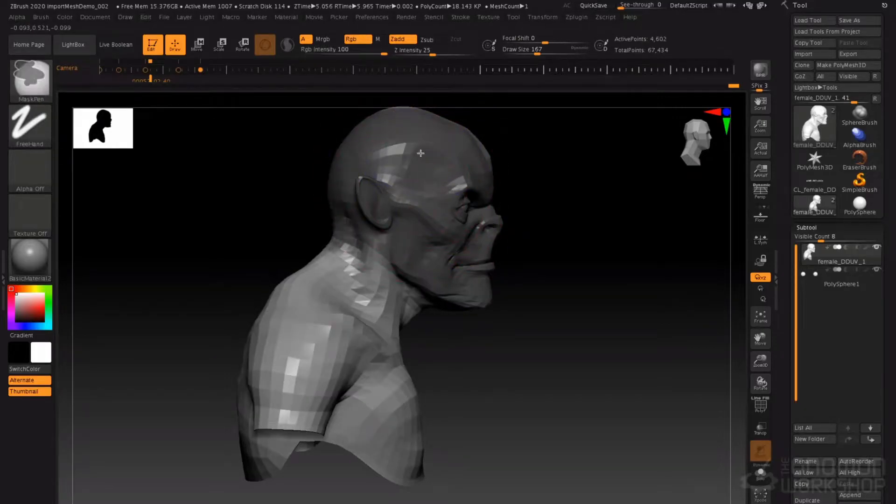
{"action": "right_click_drag", "start_coordinate": [466, 196], "coordinate": [431, 212]}
{"action": "mouse_move", "coordinate": [511, 163]}
{"action": "left_mouse_down", "text": "ctrl"}
{"action": "mouse_move", "coordinate": [568, 165]}
{"action": "mouse_move", "coordinate": [551, 167]}
{"action": "left_mouse_up", "text": "ctrl"}
{"action": "right_click_drag", "start_coordinate": [530, 139], "coordinate": [438, 203]}
{"action": "left_click_drag", "start_coordinate": [457, 259], "coordinate": [516, 243], "text": "ctrl"}
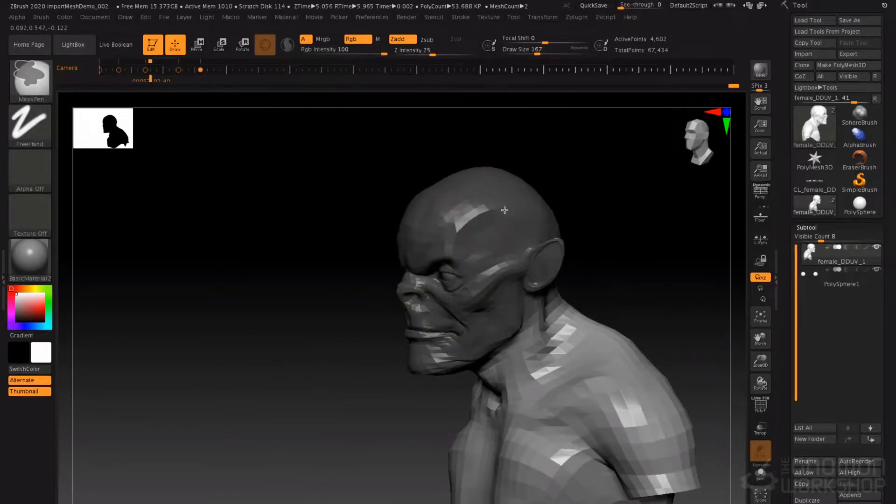
{"action": "right_click_drag", "start_coordinate": [504, 210], "coordinate": [462, 216]}
{"action": "left_click_drag", "start_coordinate": [550, 224], "coordinate": [508, 206], "text": "ctrl"}
{"action": "mouse_move", "coordinate": [508, 207]}
{"action": "right_mouse_down"}
{"action": "mouse_move", "coordinate": [536, 192]}
{"action": "mouse_move", "coordinate": [496, 198]}
{"action": "right_mouse_up"}
Scale the unmasked neck and shoulders with the gizmo centered at the neck, and clear the head mask.
{"action": "key", "text": "e"}
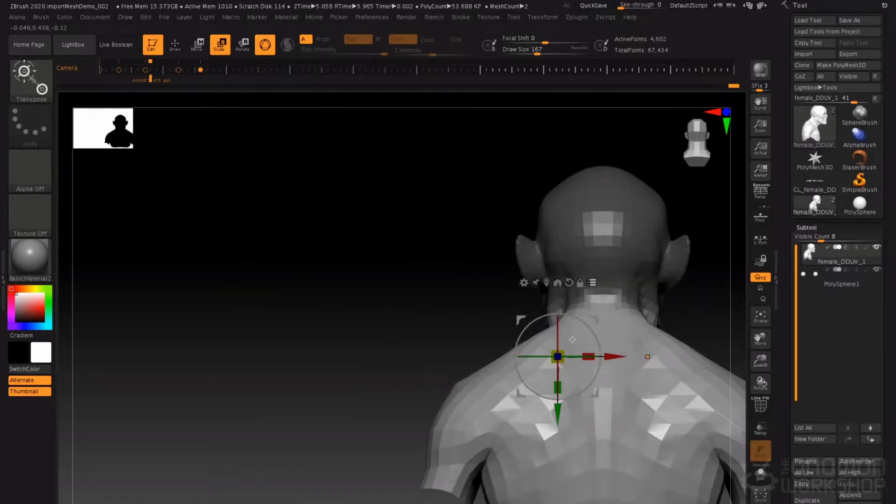
{"action": "left_click_drag", "start_coordinate": [595, 396], "coordinate": [639, 344], "text": "alt"}
{"action": "right_click_drag", "start_coordinate": [519, 287], "coordinate": [500, 253]}
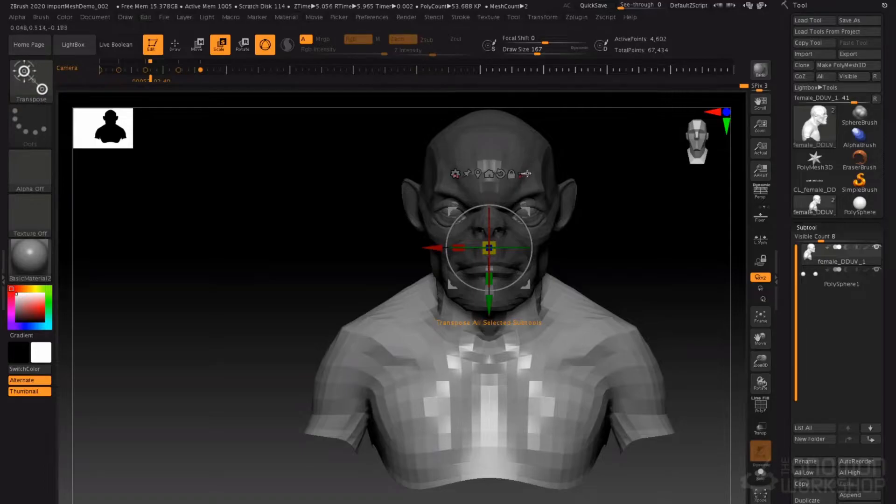
{"action": "left_click_drag", "start_coordinate": [493, 251], "coordinate": [499, 263]}
{"action": "left_click_drag", "start_coordinate": [489, 307], "coordinate": [489, 311]}
{"action": "right_click_drag", "start_coordinate": [509, 304], "coordinate": [432, 293]}
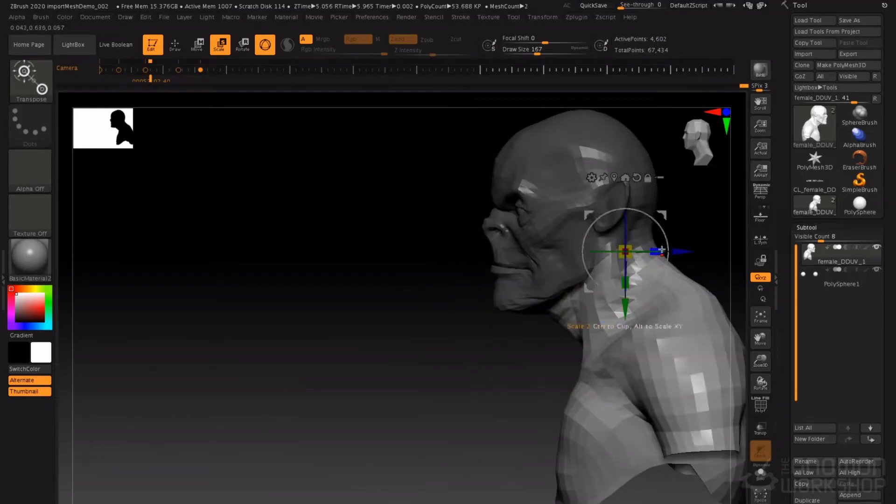
{"action": "left_click_drag", "start_coordinate": [664, 213], "coordinate": [667, 214]}
{"action": "right_click_drag", "start_coordinate": [544, 231], "coordinate": [600, 227]}
{"action": "left_click_drag", "start_coordinate": [491, 260], "coordinate": [489, 266]}
{"action": "key", "text": "q"}
{"action": "left_click_drag", "start_coordinate": [621, 210], "coordinate": [637, 242], "text": "ctrl"}
Smooth the throat transition under the chin with the Smooth brush at draw size 80.
{"action": "mouse_move", "coordinate": [602, 224]}
{"action": "right_mouse_down"}
{"action": "mouse_move", "coordinate": [535, 227]}
{"action": "mouse_move", "coordinate": [571, 238]}
{"action": "mouse_move", "coordinate": [537, 266]}
{"action": "right_mouse_up"}
{"action": "key", "text": "space"}
{"action": "mouse_move", "coordinate": [524, 271]}
{"action": "left_mouse_down"}
{"action": "mouse_move", "coordinate": [514, 265]}
{"action": "mouse_move", "coordinate": [523, 261]}
{"action": "mouse_move", "coordinate": [499, 345]}
{"action": "left_mouse_up"}
{"action": "left_click_drag", "start_coordinate": [434, 340], "coordinate": [419, 354], "text": "shift"}
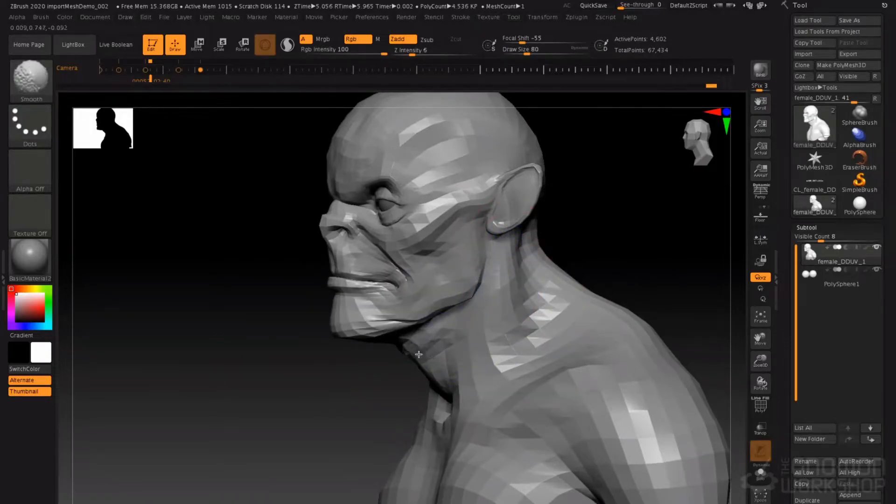
{"action": "right_click_drag", "start_coordinate": [417, 359], "coordinate": [407, 342]}
{"action": "key", "text": "space"}
{"action": "mouse_move", "coordinate": [360, 327]}
{"action": "left_mouse_down"}
{"action": "mouse_move", "coordinate": [366, 352]}
{"action": "mouse_move", "coordinate": [418, 315]}
{"action": "left_mouse_up"}
{"action": "key", "text": "ctrl+z"}
Reshape the jaw corner and upper throat with the Move brush at draw size 112.
{"action": "key", "text": "b"}
{"action": "key", "text": "m"}
{"action": "key", "text": "v"}
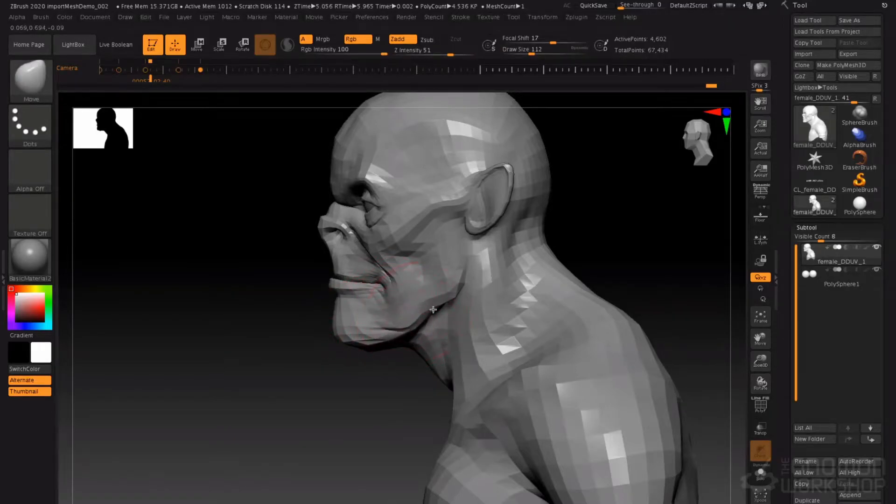
{"action": "right_click_drag", "start_coordinate": [429, 310], "coordinate": [444, 309]}
{"action": "key", "text": "space"}
{"action": "left_click_drag", "start_coordinate": [435, 305], "coordinate": [431, 305]}
{"action": "right_click_drag", "start_coordinate": [450, 294], "coordinate": [454, 278]}
Swell the jaw corner and side of the neck with the Magnify brush at draw size 97 and Z Intensity 7.
{"action": "key", "text": "b"}
{"action": "key", "text": "m"}
{"action": "key", "text": "k"}
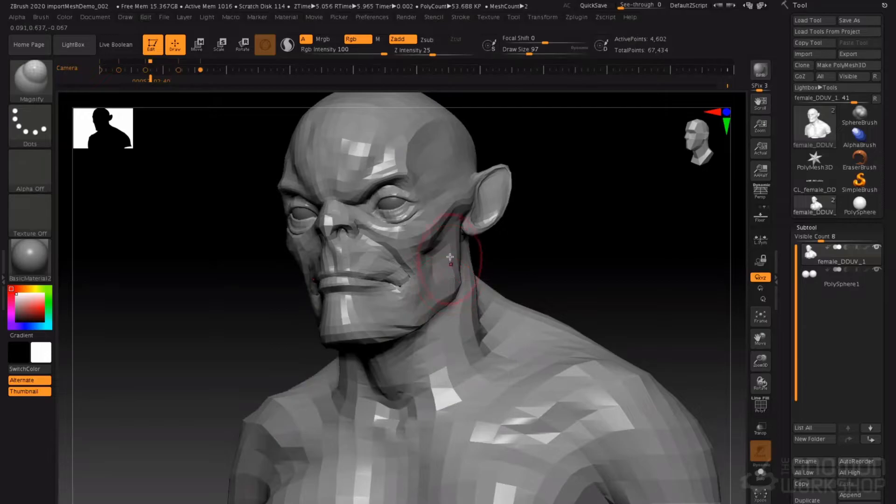
{"action": "key", "text": "ctrl+z"}
{"action": "key", "text": "space"}
{"action": "left_click_drag", "start_coordinate": [458, 305], "coordinate": [447, 306]}
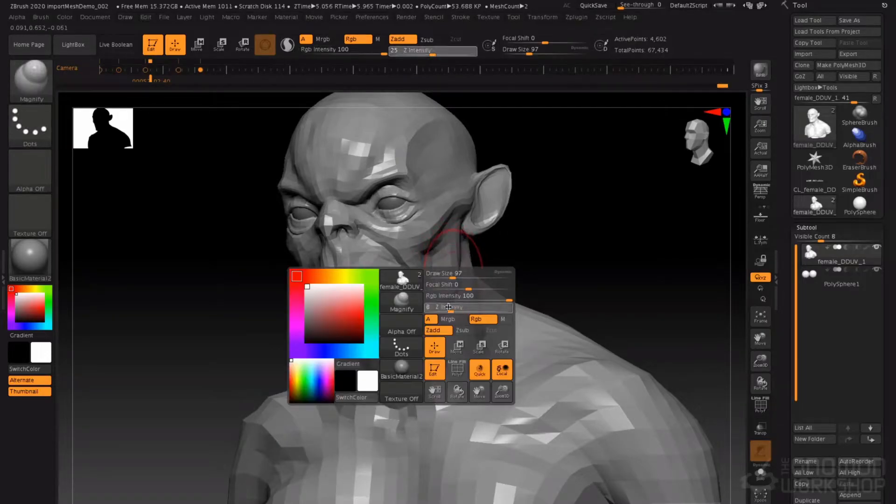
{"action": "right_click_drag", "start_coordinate": [426, 317], "coordinate": [455, 300]}
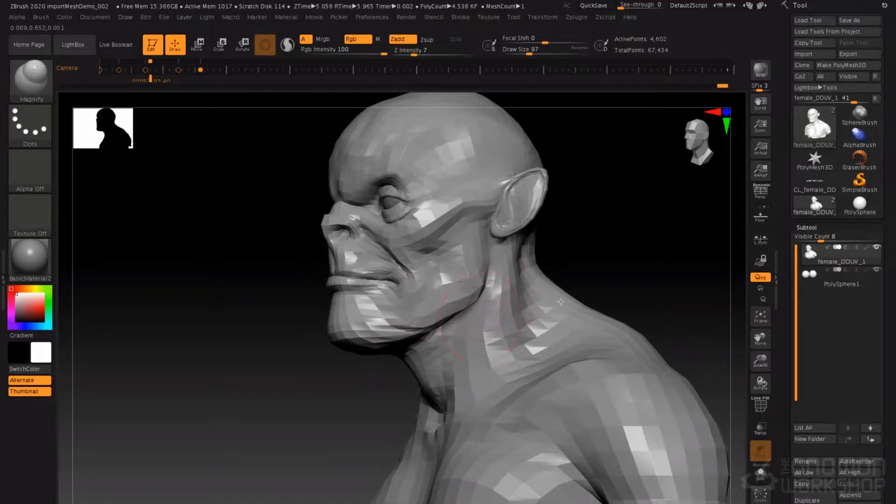
Enlarge the shoulder and upper arm with the Magnify brush at a larger draw size.
{"action": "right_click_drag", "start_coordinate": [583, 340], "coordinate": [365, 282]}
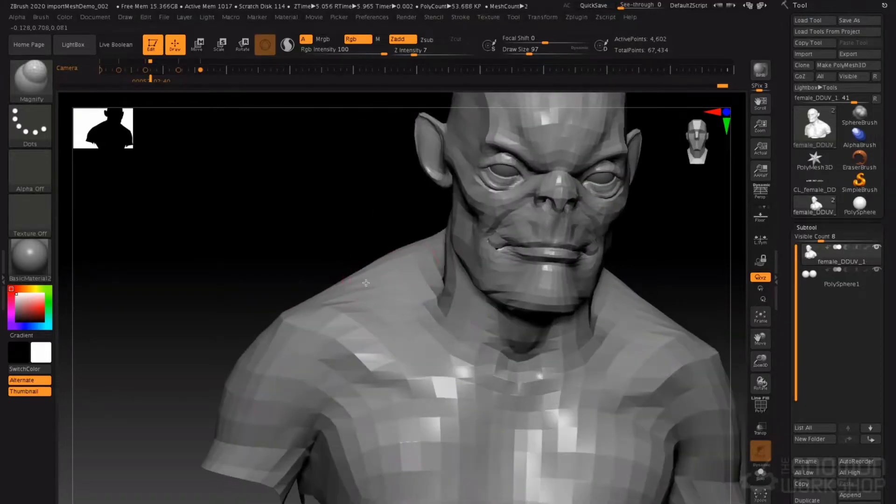
{"action": "key", "text": "space"}
{"action": "left_click_drag", "start_coordinate": [299, 320], "coordinate": [309, 320]}
{"action": "left_click_drag", "start_coordinate": [251, 346], "coordinate": [256, 378]}
{"action": "right_click_drag", "start_coordinate": [316, 330], "coordinate": [324, 309], "text": "ctrl"}
Fill out the chin and lower face with the Magnify brush at draw size 74.
{"action": "mouse_move", "coordinate": [292, 282]}
{"action": "right_mouse_down"}
{"action": "mouse_move", "coordinate": [398, 305]}
{"action": "mouse_move", "coordinate": [327, 298]}
{"action": "mouse_move", "coordinate": [460, 303]}
{"action": "right_mouse_up"}
{"action": "right_click_drag", "start_coordinate": [460, 304], "coordinate": [495, 345], "text": "ctrl"}
{"action": "right_click_drag", "start_coordinate": [536, 317], "coordinate": [449, 294]}
{"action": "key", "text": "space"}
{"action": "left_click_drag", "start_coordinate": [449, 294], "coordinate": [439, 295]}
{"action": "right_click_drag", "start_coordinate": [439, 294], "coordinate": [513, 282]}
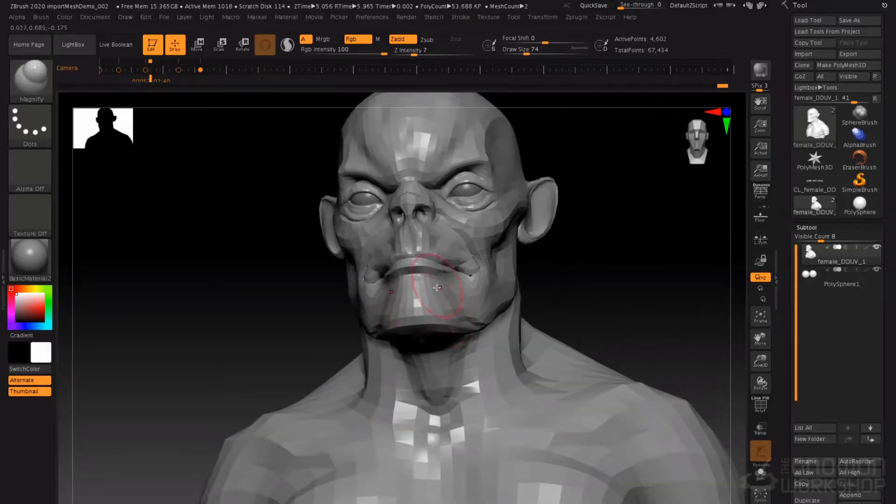
Reshape the mouth area beside the upper lip from below with the Move brush at draw size 140.
{"action": "key", "text": "b"}
{"action": "key", "text": "m"}
{"action": "key", "text": "v"}
{"action": "key", "text": "space"}
{"action": "left_click_drag", "start_coordinate": [437, 283], "coordinate": [445, 283]}
{"action": "right_click_drag", "start_coordinate": [445, 291], "coordinate": [452, 231]}
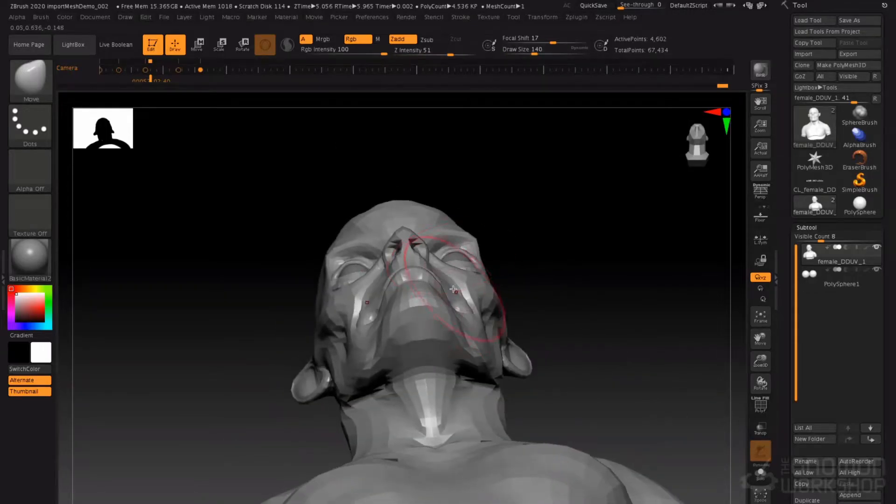
{"action": "right_click_drag", "start_coordinate": [456, 282], "coordinate": [459, 310], "text": "ctrl"}
{"action": "mouse_move", "coordinate": [444, 306]}
{"action": "left_mouse_down"}
{"action": "mouse_move", "coordinate": [466, 316]}
{"action": "mouse_move", "coordinate": [433, 282]}
{"action": "left_mouse_up"}
Adjust the upper lip at draw size 83 and the cheek beside the nose at draw size 116.
{"action": "key", "text": "space"}
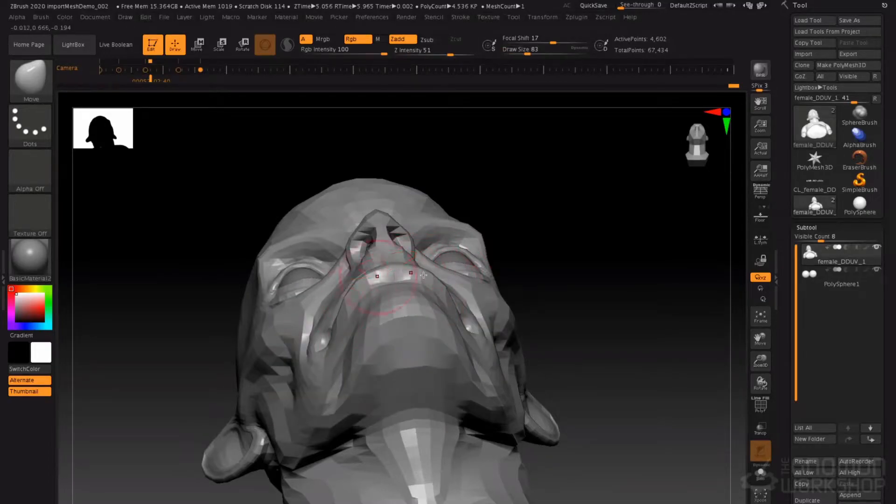
{"action": "key", "text": "space"}
{"action": "left_click_drag", "start_coordinate": [291, 276], "coordinate": [337, 281]}
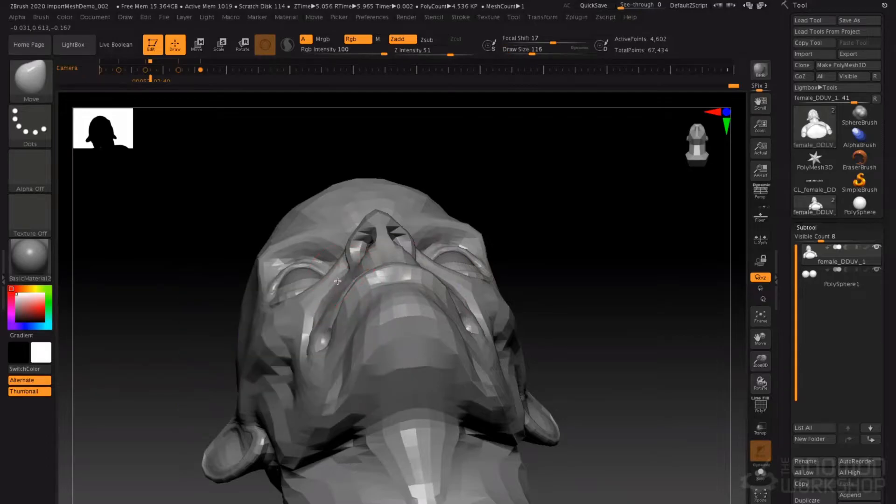
{"action": "mouse_move", "coordinate": [343, 275]}
{"action": "right_mouse_down"}
{"action": "mouse_move", "coordinate": [324, 239]}
{"action": "mouse_move", "coordinate": [291, 236]}
{"action": "right_mouse_up"}
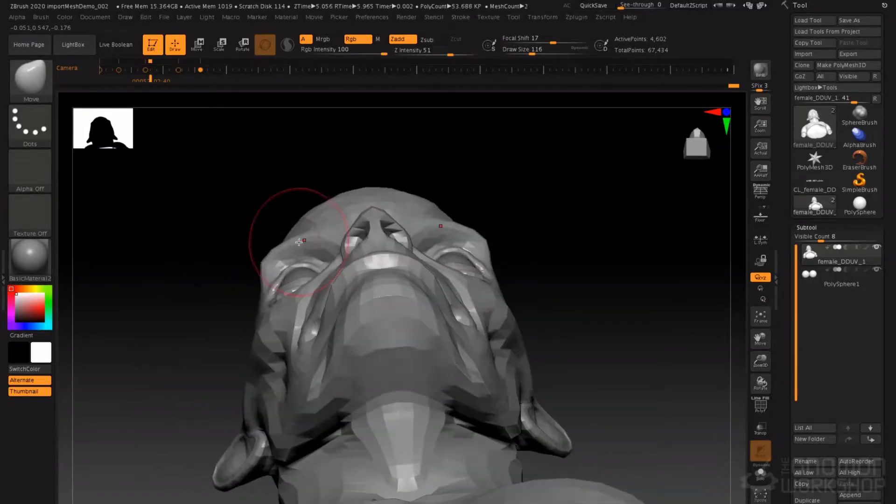
Refine the brow and forehead contour from below with the Move brush, reducing the draw size to 112.
{"action": "key", "text": "space"}
{"action": "left_click_drag", "start_coordinate": [327, 207], "coordinate": [341, 206]}
{"action": "mouse_move", "coordinate": [431, 203]}
{"action": "right_mouse_down"}
{"action": "mouse_move", "coordinate": [367, 242]}
{"action": "mouse_move", "coordinate": [368, 231]}
{"action": "right_mouse_up"}
{"action": "left_click_drag", "start_coordinate": [388, 213], "coordinate": [408, 180]}
{"action": "key", "text": "["}
{"action": "right_click_drag", "start_coordinate": [429, 192], "coordinate": [460, 201]}
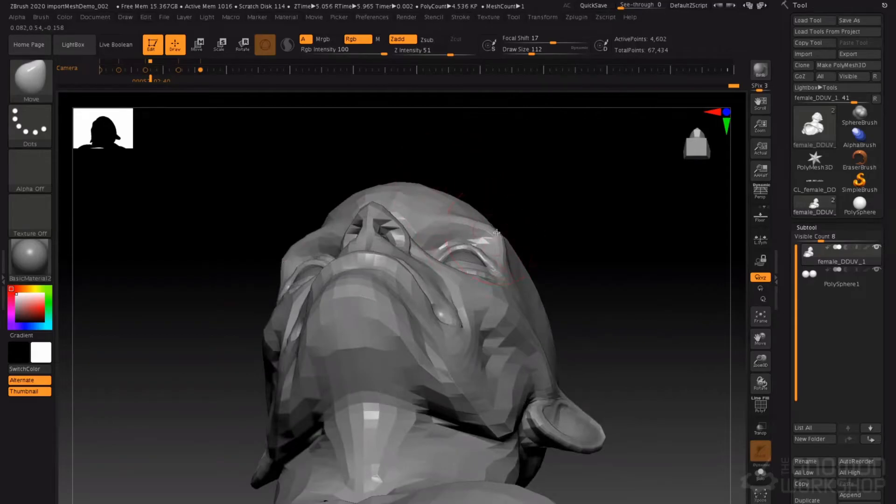
{"action": "mouse_move", "coordinate": [475, 230]}
{"action": "right_mouse_down"}
{"action": "mouse_move", "coordinate": [453, 228]}
{"action": "mouse_move", "coordinate": [489, 212]}
{"action": "mouse_move", "coordinate": [493, 187]}
{"action": "right_mouse_up"}
Reshape the lower cheeks and jawline with the Move brush, raising the draw size from 140 to 172.
{"action": "key", "text": "space"}
{"action": "left_click_drag", "start_coordinate": [313, 264], "coordinate": [317, 264]}
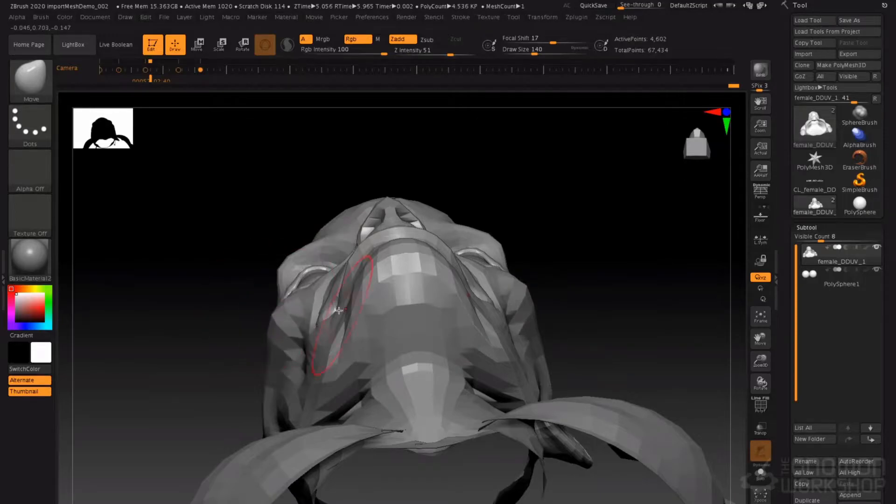
{"action": "right_click_drag", "start_coordinate": [338, 310], "coordinate": [342, 301]}
{"action": "key", "text": "space"}
{"action": "left_click_drag", "start_coordinate": [338, 311], "coordinate": [342, 312]}
{"action": "left_click_drag", "start_coordinate": [476, 322], "coordinate": [493, 319]}
{"action": "right_click_drag", "start_coordinate": [493, 322], "coordinate": [496, 384]}
{"action": "right_click_drag", "start_coordinate": [470, 304], "coordinate": [462, 287], "text": "ctrl"}
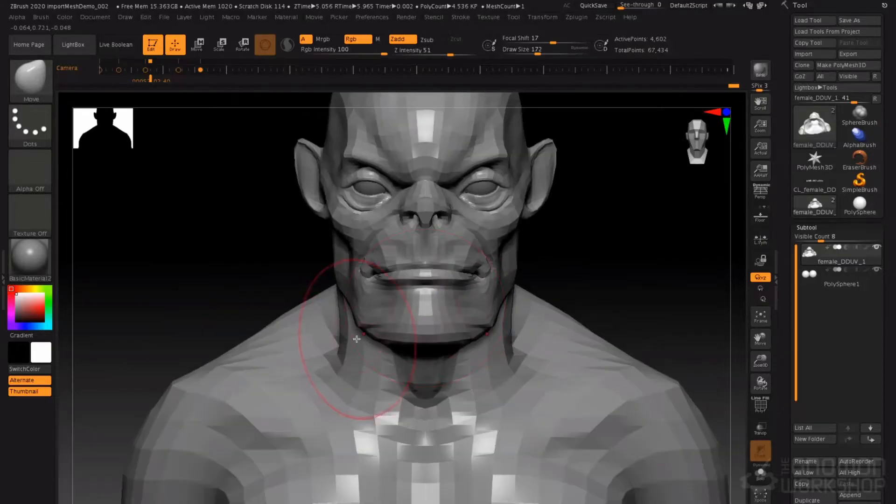
{"action": "left_click_drag", "start_coordinate": [390, 330], "coordinate": [364, 313]}
Reposition the cheekbone and temple surface in profile with the Move brush at draw size 94.
{"action": "key", "text": "space"}
{"action": "left_click_drag", "start_coordinate": [491, 275], "coordinate": [508, 248]}
{"action": "key", "text": "space"}
{"action": "left_click_drag", "start_coordinate": [589, 261], "coordinate": [594, 220], "text": "alt"}
{"action": "mouse_move", "coordinate": [588, 188]}
{"action": "left_mouse_down", "text": "ctrl"}
{"action": "mouse_move", "coordinate": [612, 245]}
{"action": "mouse_move", "coordinate": [574, 210]}
{"action": "mouse_move", "coordinate": [499, 193]}
{"action": "mouse_move", "coordinate": [449, 355]}
{"action": "mouse_move", "coordinate": [443, 344]}
{"action": "left_mouse_up", "text": "ctrl"}
{"action": "mouse_move", "coordinate": [442, 344]}
{"action": "right_mouse_down"}
{"action": "mouse_move", "coordinate": [436, 322]}
{"action": "mouse_move", "coordinate": [459, 245]}
{"action": "right_mouse_up"}
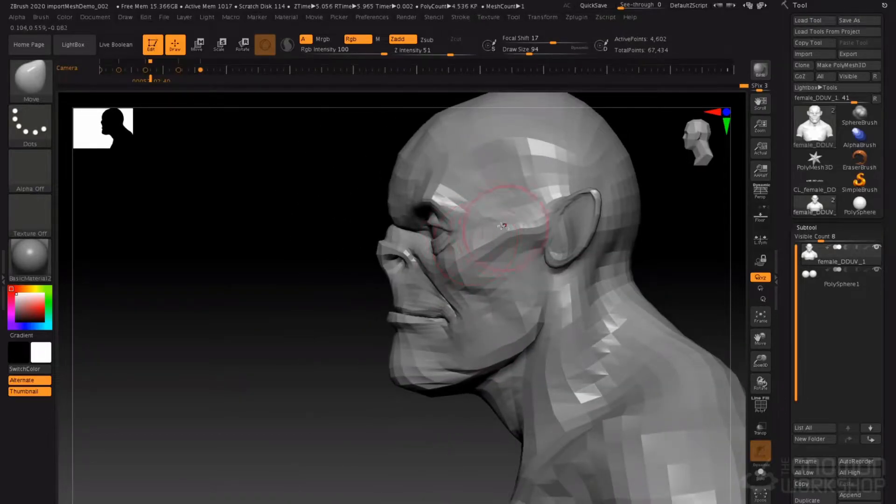
{"action": "left_click_drag", "start_coordinate": [486, 210], "coordinate": [474, 236]}
Return to the higher subdivision level and build up the temple with the ClayTubes brush at draw size 65.
{"action": "key", "text": "d"}
{"action": "right_click_drag", "start_coordinate": [455, 201], "coordinate": [471, 208]}
{"action": "key", "text": "b"}
{"action": "key", "text": "c"}
{"action": "key", "text": "t"}
{"action": "key", "text": "space"}
{"action": "left_click_drag", "start_coordinate": [474, 180], "coordinate": [465, 181]}
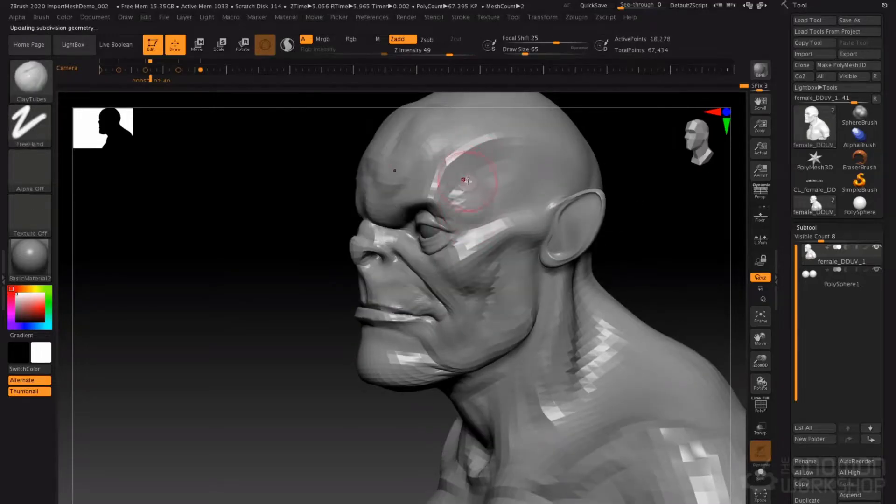
{"action": "mouse_move", "coordinate": [481, 209]}
{"action": "left_mouse_down"}
{"action": "mouse_move", "coordinate": [479, 170]}
{"action": "mouse_move", "coordinate": [506, 165]}
{"action": "mouse_move", "coordinate": [525, 180]}
{"action": "mouse_move", "coordinate": [471, 180]}
{"action": "mouse_move", "coordinate": [475, 198]}
{"action": "mouse_move", "coordinate": [496, 199]}
{"action": "left_mouse_up"}
{"action": "right_click_drag", "start_coordinate": [467, 205], "coordinate": [494, 212]}
Smooth the clay strokes on the temple and side of the skull with the Smooth brush at draw size 65.
{"action": "key", "text": "shift"}
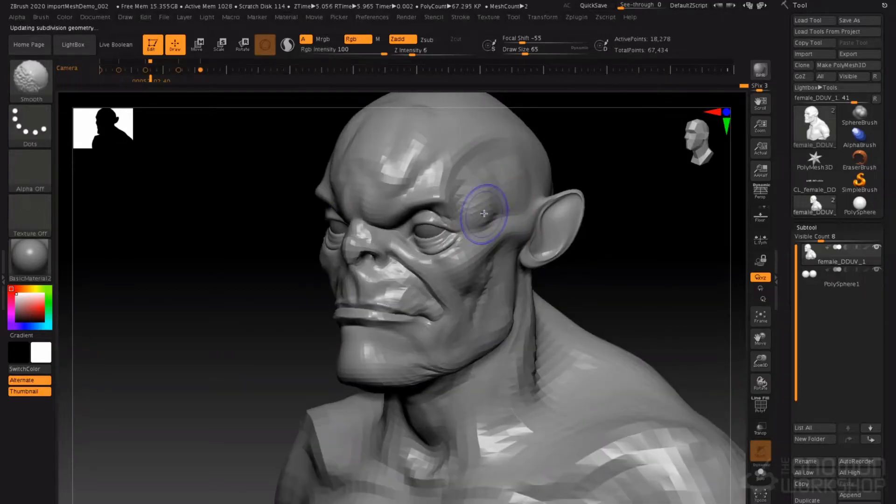
{"action": "left_click_drag", "start_coordinate": [484, 177], "coordinate": [490, 156], "text": "shift"}
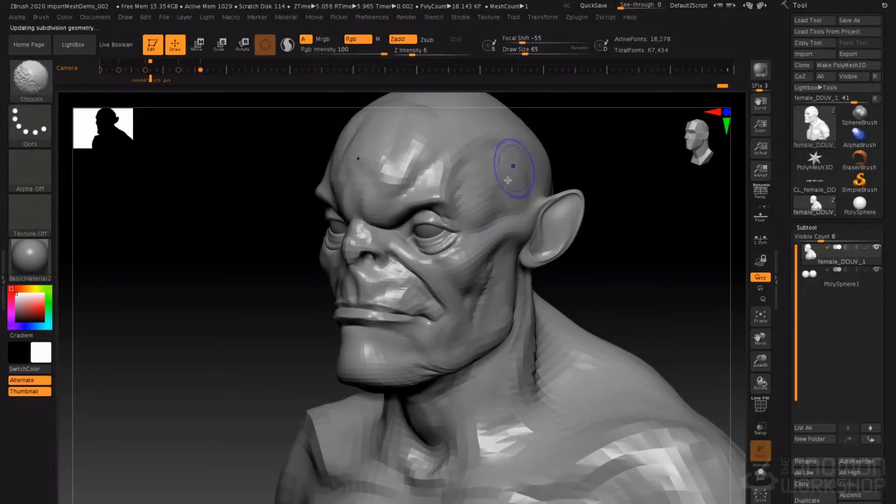
{"action": "mouse_move", "coordinate": [479, 203]}
{"action": "right_mouse_down"}
{"action": "mouse_move", "coordinate": [310, 190]}
{"action": "mouse_move", "coordinate": [309, 180]}
{"action": "right_mouse_up"}
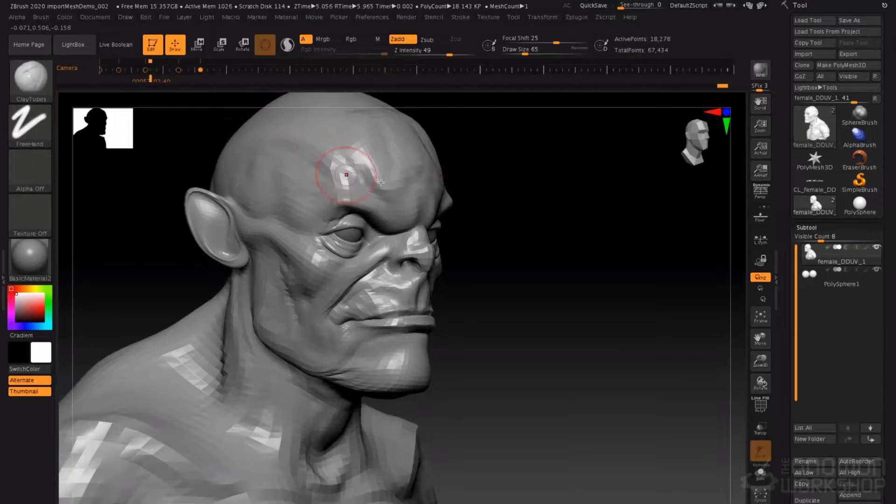
{"action": "right_click_drag", "start_coordinate": [346, 174], "coordinate": [459, 197], "text": "alt"}
Define the temple planes on the side of the skull with the DamStandard brush at draw size 65 and soften them.
{"action": "key", "text": "b"}
{"action": "key", "text": "d"}
{"action": "key", "text": "s"}
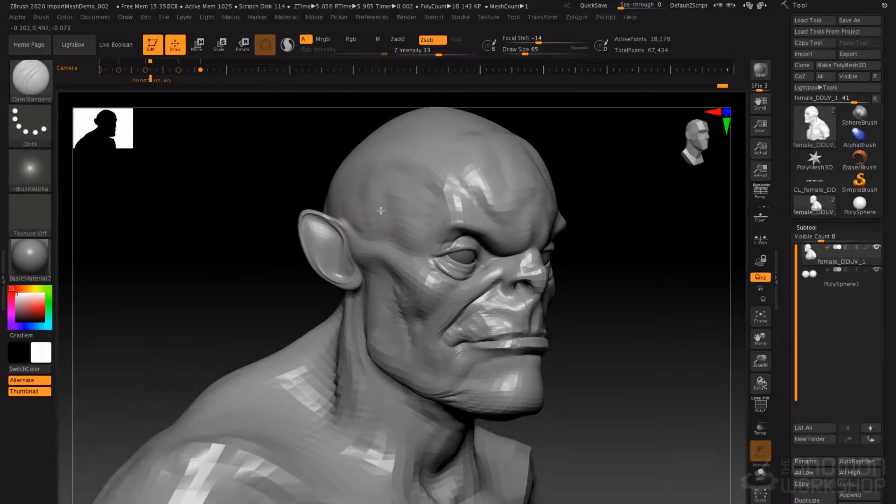
{"action": "right_click_drag", "start_coordinate": [415, 199], "coordinate": [303, 200]}
{"action": "right_click_drag", "start_coordinate": [610, 218], "coordinate": [532, 223]}
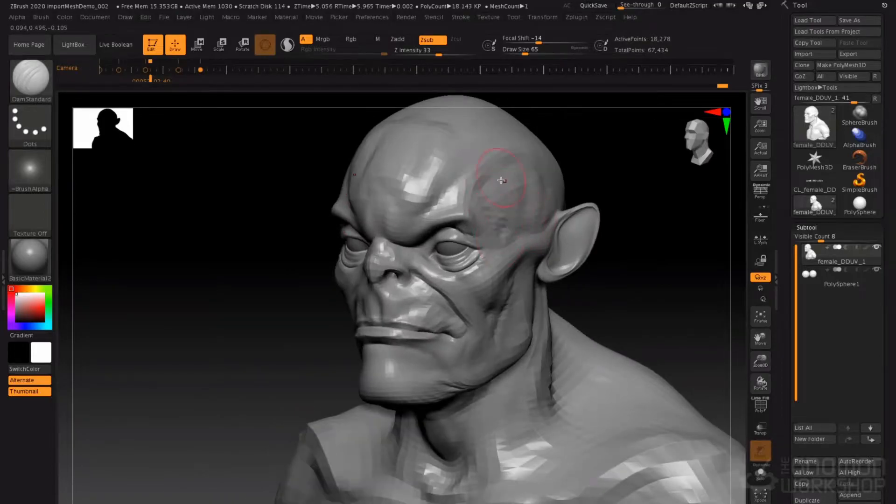
{"action": "key", "text": "shift"}
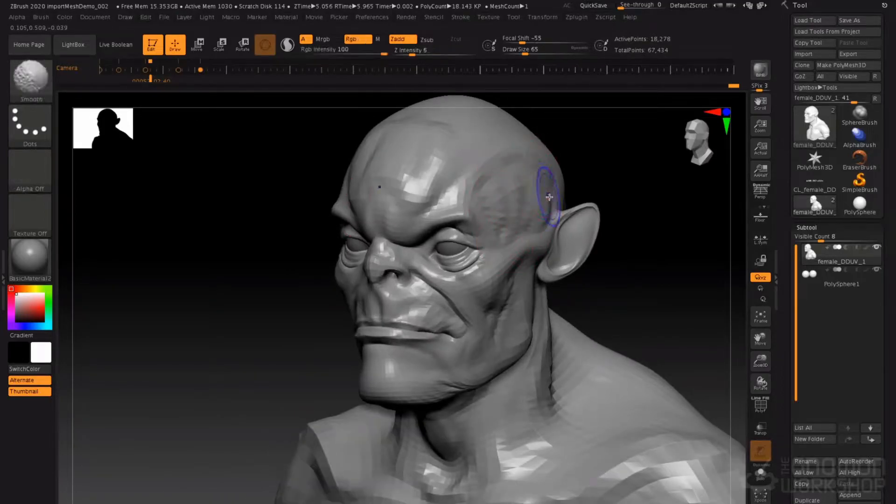
Smooth the side of the forehead above the outer brow.
{"action": "right_click_drag", "start_coordinate": [541, 181], "coordinate": [647, 187]}
{"action": "mouse_move", "coordinate": [362, 224]}
{"action": "right_mouse_down", "text": "alt"}
{"action": "mouse_move", "coordinate": [397, 186]}
{"action": "mouse_move", "coordinate": [420, 217]}
{"action": "mouse_move", "coordinate": [444, 227]}
{"action": "right_mouse_up", "text": "alt"}
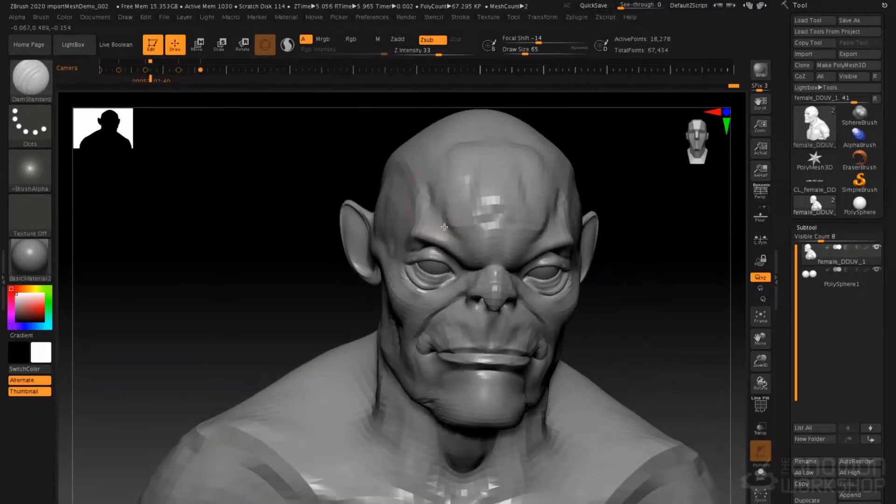
{"action": "left_click_drag", "start_coordinate": [444, 212], "coordinate": [434, 190], "text": "shift"}
Select the Move brush, set the draw size to 140, and smooth the center of the forehead.
{"action": "key", "text": "b"}
{"action": "key", "text": "m"}
{"action": "key", "text": "v"}
{"action": "key", "text": "space"}
{"action": "key", "text": "space"}
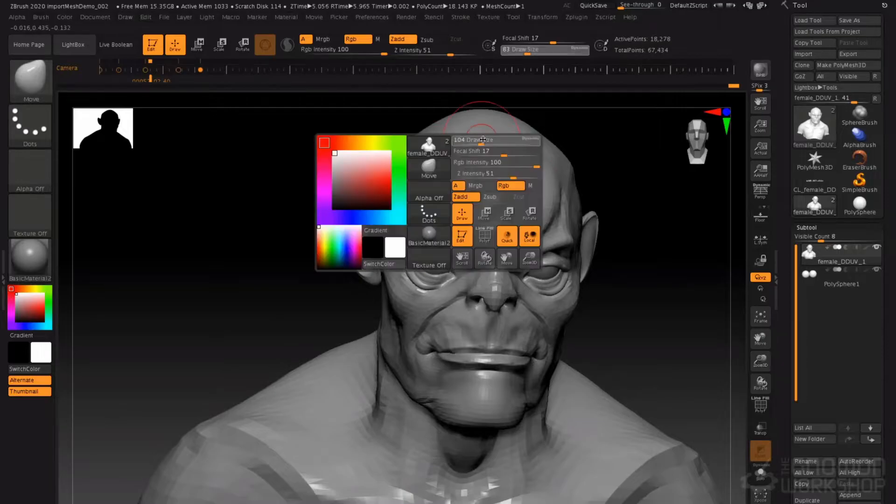
{"action": "left_click_drag", "start_coordinate": [472, 140], "coordinate": [482, 140]}
{"action": "left_click_drag", "start_coordinate": [473, 175], "coordinate": [478, 183], "text": "shift"}
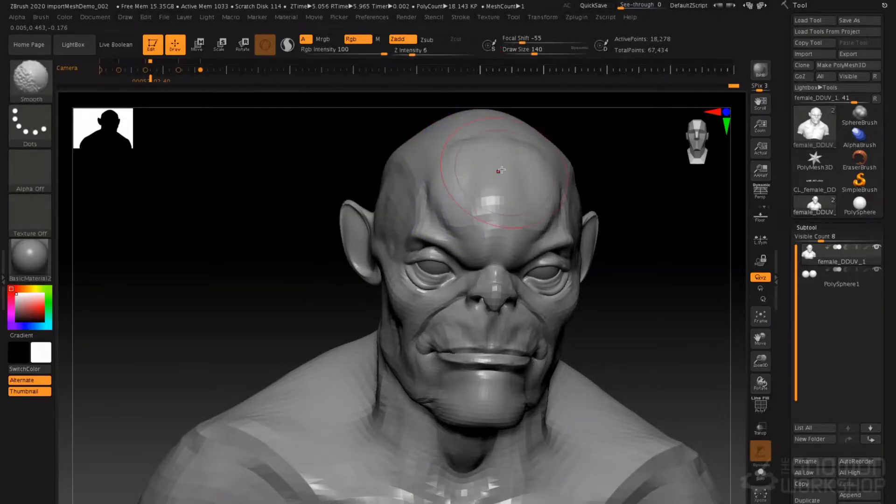
Smooth the upper part of the forehead with the Smooth brush at draw size 140.
{"action": "right_click_drag", "start_coordinate": [494, 176], "coordinate": [480, 168]}
{"action": "left_click_drag", "start_coordinate": [553, 198], "coordinate": [545, 177], "text": "shift"}
{"action": "right_click_drag", "start_coordinate": [543, 170], "coordinate": [490, 166]}
{"action": "right_click_drag", "start_coordinate": [531, 219], "coordinate": [522, 287], "text": "alt"}
Build up the top of the skull with the ClayTubes brush at draw size 101, reducing it to 80.
{"action": "key", "text": "b"}
{"action": "key", "text": "c"}
{"action": "key", "text": "t"}
{"action": "key", "text": "space"}
{"action": "left_click_drag", "start_coordinate": [529, 207], "coordinate": [523, 208]}
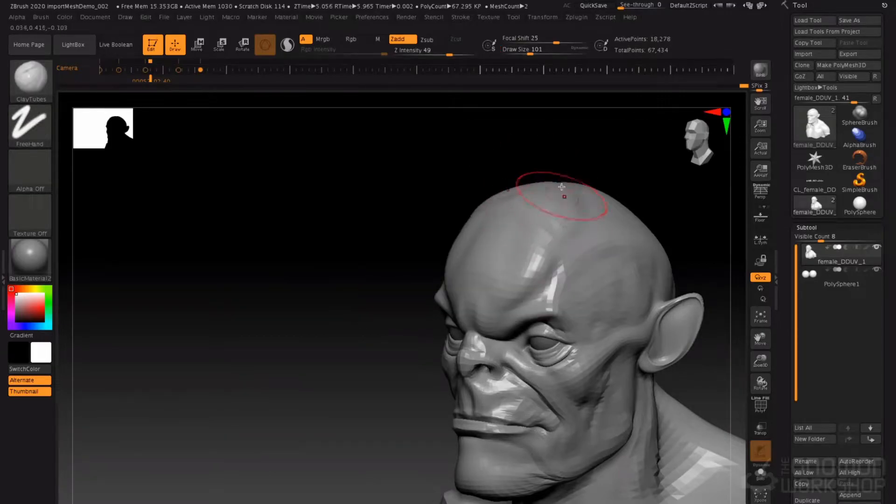
{"action": "right_click_drag", "start_coordinate": [562, 203], "coordinate": [586, 184]}
{"action": "left_click_drag", "start_coordinate": [581, 176], "coordinate": [570, 179]}
{"action": "key", "text": "bracketleft"}
{"action": "key", "text": "bracketleft"}
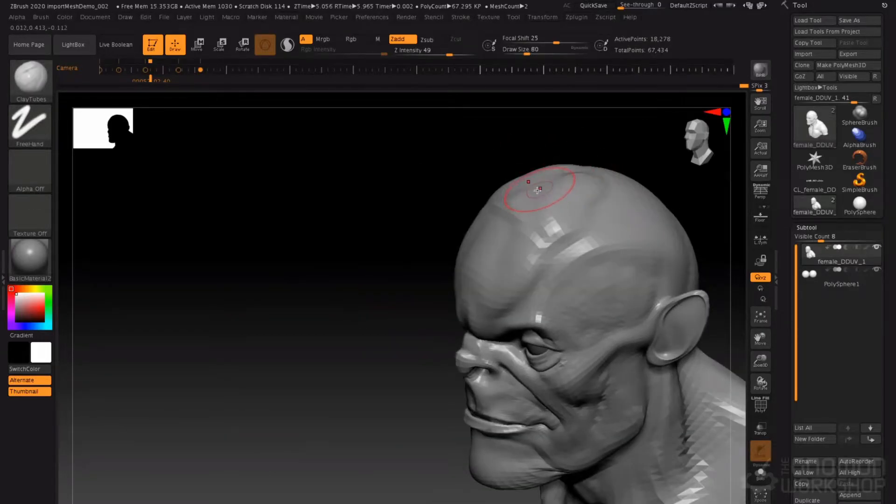
{"action": "right_click_drag", "start_coordinate": [524, 191], "coordinate": [586, 159]}
{"action": "right_click_drag", "start_coordinate": [557, 198], "coordinate": [578, 182]}
Smooth the clay strokes on the upper forehead and crown with the draw size at 167.
{"action": "key", "text": "shift"}
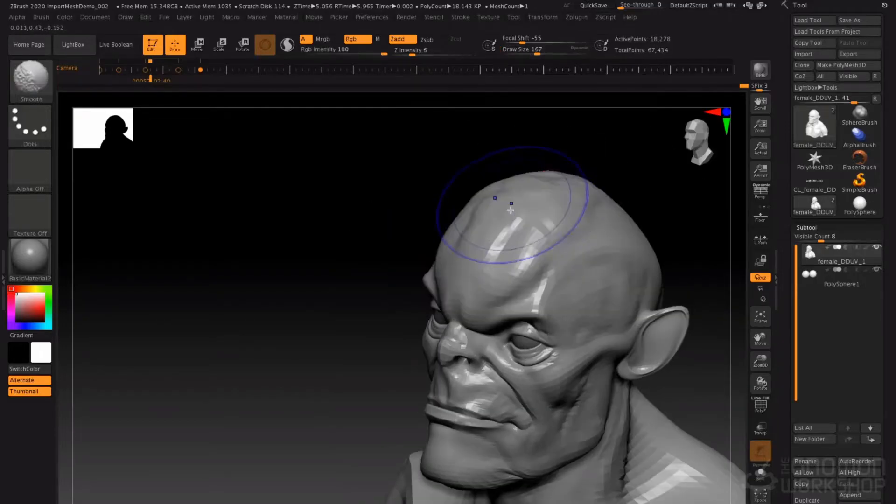
{"action": "right_click_drag", "start_coordinate": [510, 220], "coordinate": [457, 227]}
{"action": "right_click_drag", "start_coordinate": [497, 263], "coordinate": [497, 287], "text": "ctrl"}
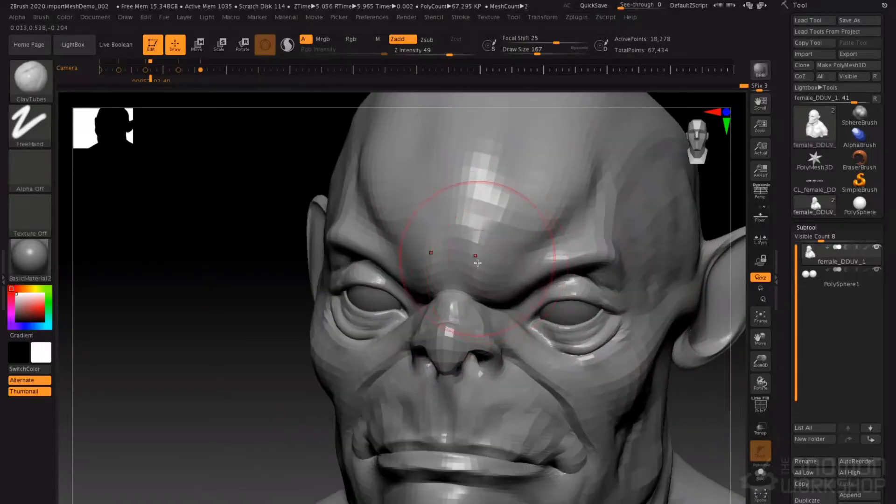
Carve a frown crease rising from the inner brow with the DamStandard brush at draw size 44.
{"action": "key", "text": "b"}
{"action": "key", "text": "d"}
{"action": "key", "text": "s"}
{"action": "key", "text": "space"}
{"action": "mouse_move", "coordinate": [490, 267]}
{"action": "left_mouse_down"}
{"action": "mouse_move", "coordinate": [465, 262]}
{"action": "mouse_move", "coordinate": [487, 283]}
{"action": "left_mouse_up"}
{"action": "right_click_drag", "start_coordinate": [496, 304], "coordinate": [364, 279]}
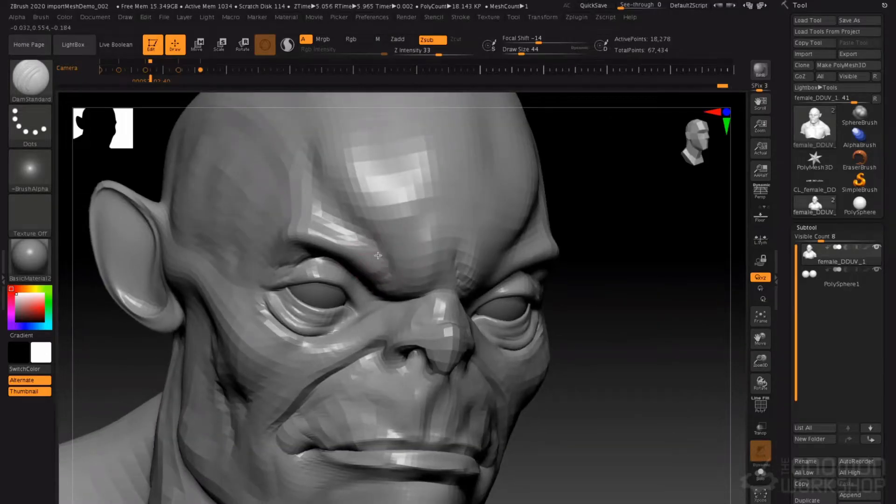
{"action": "right_click_drag", "start_coordinate": [369, 275], "coordinate": [502, 232]}
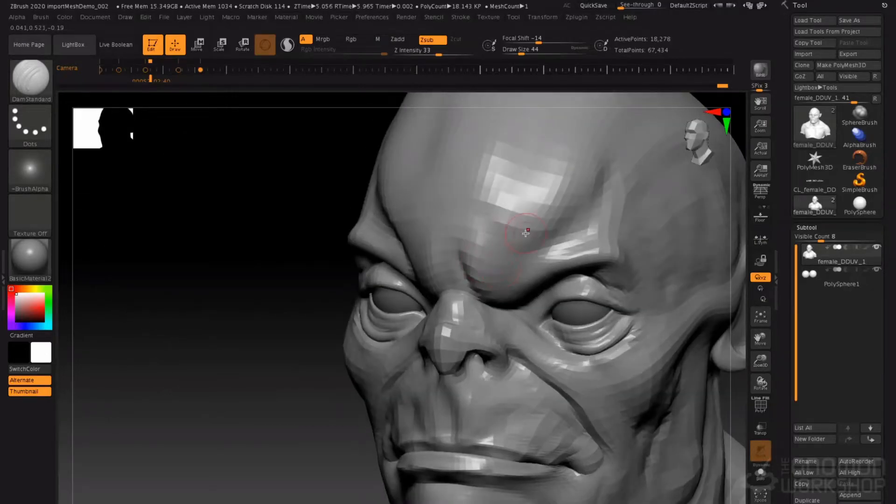
{"action": "right_click_drag", "start_coordinate": [555, 245], "coordinate": [381, 205]}
Extend the frown lines from between the brows up and across the lower forehead.
{"action": "left_click_drag", "start_coordinate": [437, 282], "coordinate": [409, 181]}
{"action": "right_click_drag", "start_coordinate": [465, 251], "coordinate": [456, 255]}
{"action": "mouse_move", "coordinate": [465, 250]}
{"action": "left_mouse_down"}
{"action": "mouse_move", "coordinate": [494, 203]}
{"action": "mouse_move", "coordinate": [487, 197]}
{"action": "left_mouse_up"}
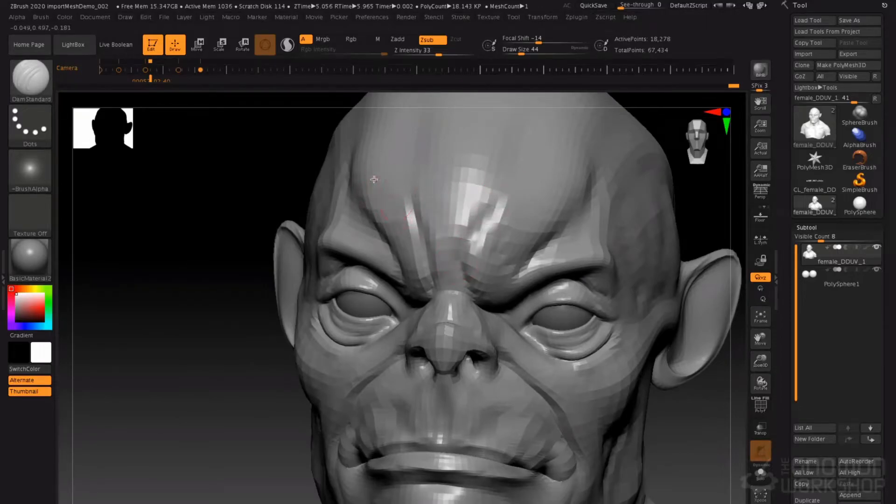
{"action": "left_click_drag", "start_coordinate": [408, 189], "coordinate": [534, 184]}
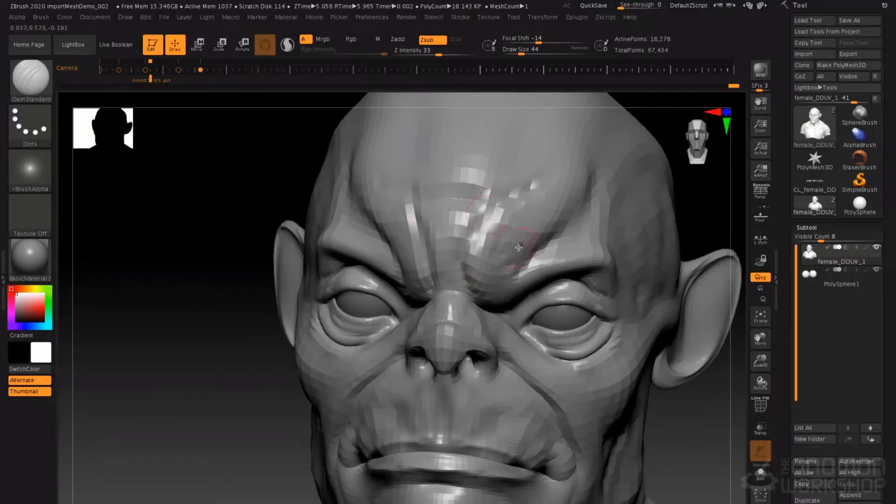
{"action": "right_click_drag", "start_coordinate": [471, 243], "coordinate": [740, 260]}
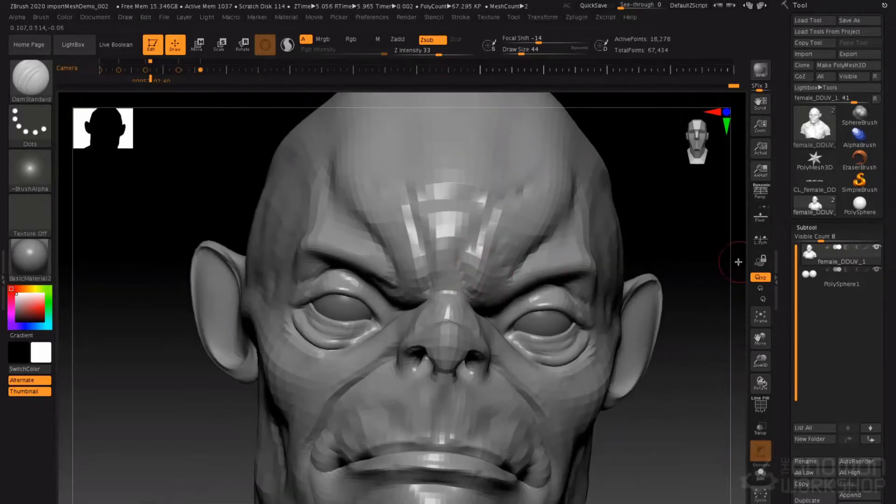
{"action": "right_click_drag", "start_coordinate": [471, 283], "coordinate": [593, 258]}
Raise the head mesh to subdivision level 4.
{"action": "left_click", "coordinate": [804, 229]}
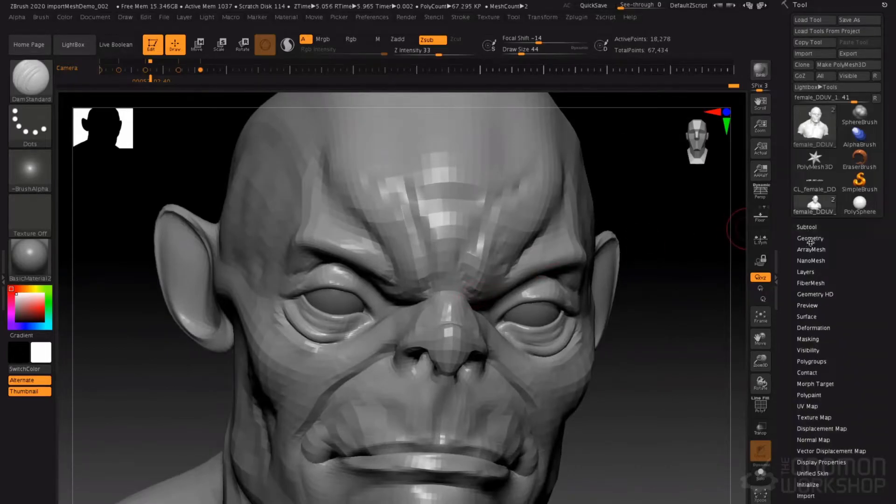
{"action": "left_click", "coordinate": [812, 238]}
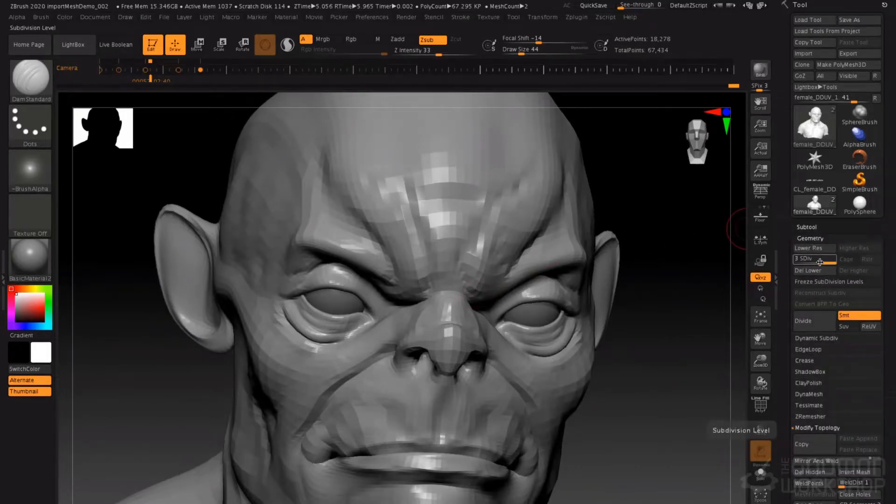
{"action": "left_click_drag", "start_coordinate": [819, 262], "coordinate": [832, 263]}
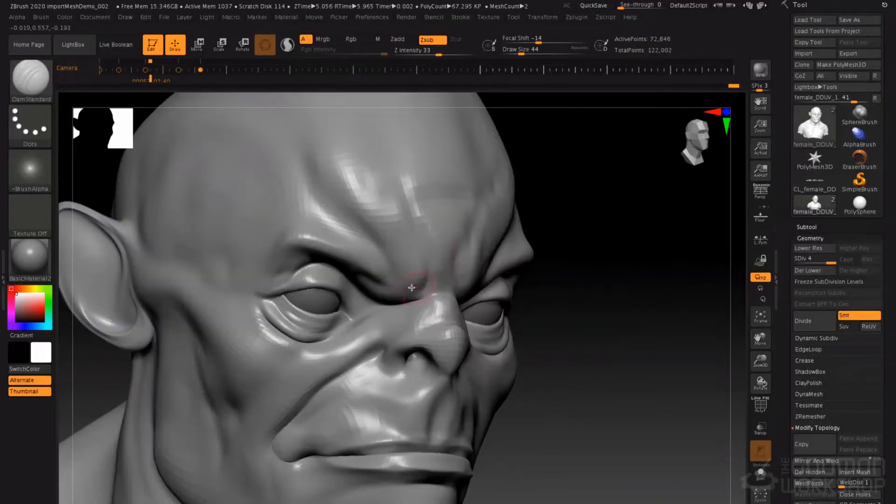
Sharpen the crease where the inner brow meets the nose bridge with the DamStandard brush.
{"action": "right_click_drag", "start_coordinate": [411, 287], "coordinate": [402, 303]}
{"action": "left_click_drag", "start_coordinate": [403, 303], "coordinate": [425, 278]}
{"action": "mouse_move", "coordinate": [422, 239]}
{"action": "right_mouse_down"}
{"action": "mouse_move", "coordinate": [512, 282]}
{"action": "mouse_move", "coordinate": [491, 259]}
{"action": "right_mouse_up"}
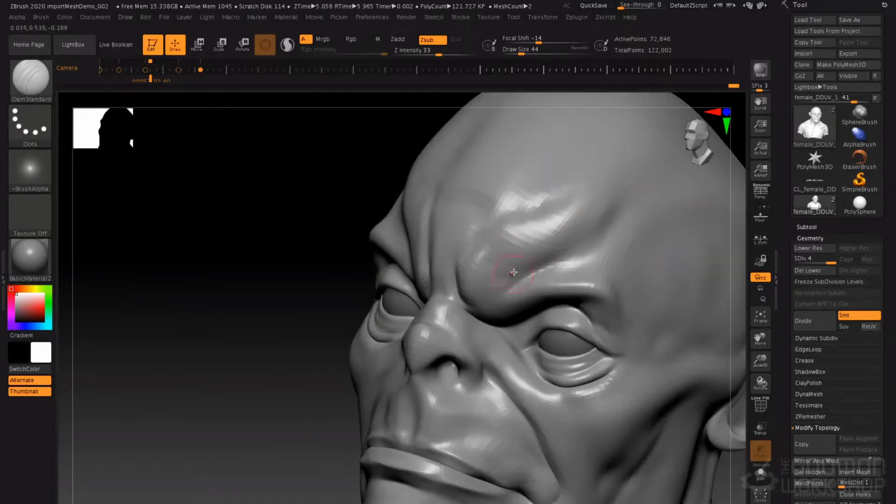
Raise the fleshy folds above the inner brow with the Standard brush at draw size 44.
{"action": "key", "text": "b"}
{"action": "key", "text": "s"}
{"action": "key", "text": "t"}
{"action": "mouse_move", "coordinate": [512, 304]}
{"action": "left_mouse_down"}
{"action": "mouse_move", "coordinate": [486, 275]}
{"action": "mouse_move", "coordinate": [491, 262]}
{"action": "left_mouse_up"}
{"action": "mouse_move", "coordinate": [508, 257]}
{"action": "right_mouse_down"}
{"action": "mouse_move", "coordinate": [485, 266]}
{"action": "mouse_move", "coordinate": [515, 278]}
{"action": "right_mouse_up"}
{"action": "left_click_drag", "start_coordinate": [519, 270], "coordinate": [534, 262]}
{"action": "right_click_drag", "start_coordinate": [522, 266], "coordinate": [541, 275]}
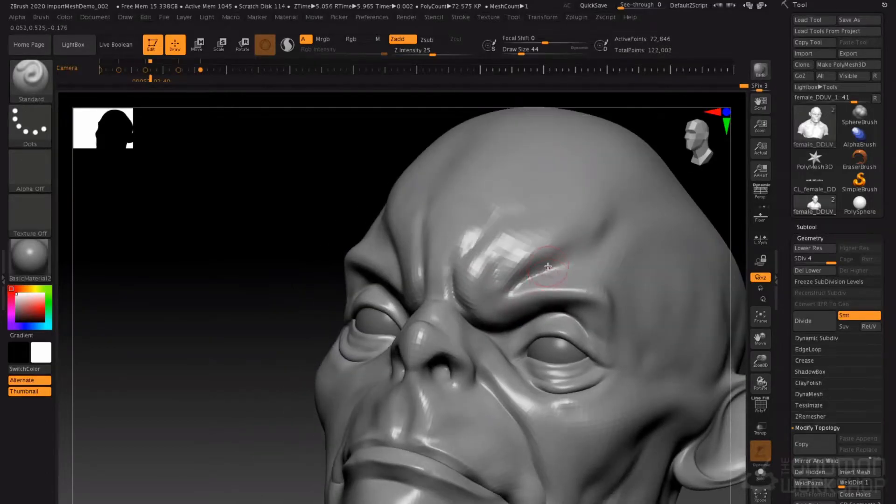
Add volume to the brow folds and the sides of the frown lines with the ClayTubes brush.
{"action": "key", "text": "b"}
{"action": "key", "text": "c"}
{"action": "key", "text": "t"}
{"action": "mouse_move", "coordinate": [535, 281]}
{"action": "left_mouse_down"}
{"action": "mouse_move", "coordinate": [556, 264]}
{"action": "mouse_move", "coordinate": [582, 268]}
{"action": "mouse_move", "coordinate": [555, 269]}
{"action": "left_mouse_up"}
{"action": "key", "text": "space"}
{"action": "right_click_drag", "start_coordinate": [579, 273], "coordinate": [530, 253]}
{"action": "left_click_drag", "start_coordinate": [369, 223], "coordinate": [407, 278]}
Mask everything except the central strip of forehead between the brows, undoing the last mask touch-up.
{"action": "mouse_move", "coordinate": [405, 225]}
{"action": "left_mouse_down"}
{"action": "mouse_move", "coordinate": [422, 279]}
{"action": "mouse_move", "coordinate": [464, 263]}
{"action": "mouse_move", "coordinate": [456, 296]}
{"action": "mouse_move", "coordinate": [464, 245]}
{"action": "mouse_move", "coordinate": [443, 226]}
{"action": "mouse_move", "coordinate": [489, 220]}
{"action": "mouse_move", "coordinate": [450, 206]}
{"action": "left_mouse_up"}
{"action": "key", "text": "space"}
{"action": "left_click", "coordinate": [661, 194], "text": "ctrl"}
{"action": "right_click_drag", "start_coordinate": [421, 264], "coordinate": [427, 228]}
{"action": "mouse_move", "coordinate": [430, 298]}
{"action": "left_mouse_down", "text": "ctrl+alt"}
{"action": "mouse_move", "coordinate": [421, 295]}
{"action": "mouse_move", "coordinate": [420, 256]}
{"action": "left_mouse_up", "text": "ctrl+alt"}
{"action": "key", "text": "ctrl+z"}
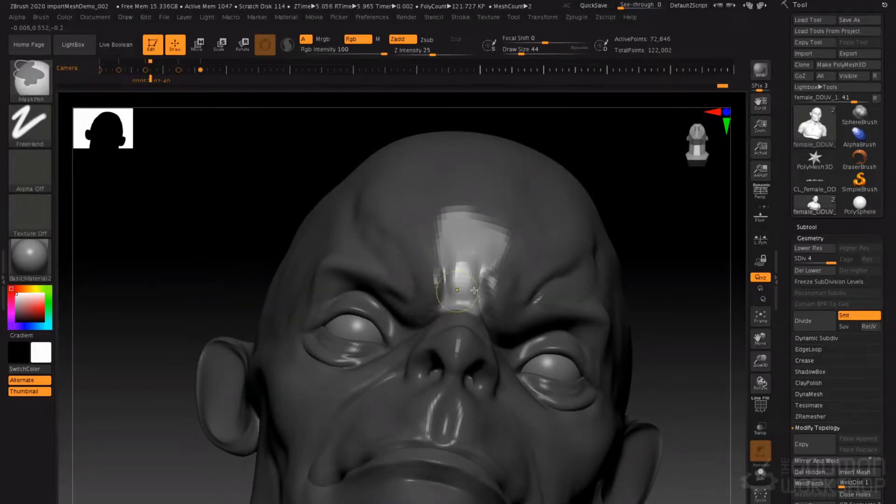
{"action": "key", "text": "b"}
{"action": "key", "text": "c"}
{"action": "key", "text": "t"}
{"action": "key", "text": "space"}
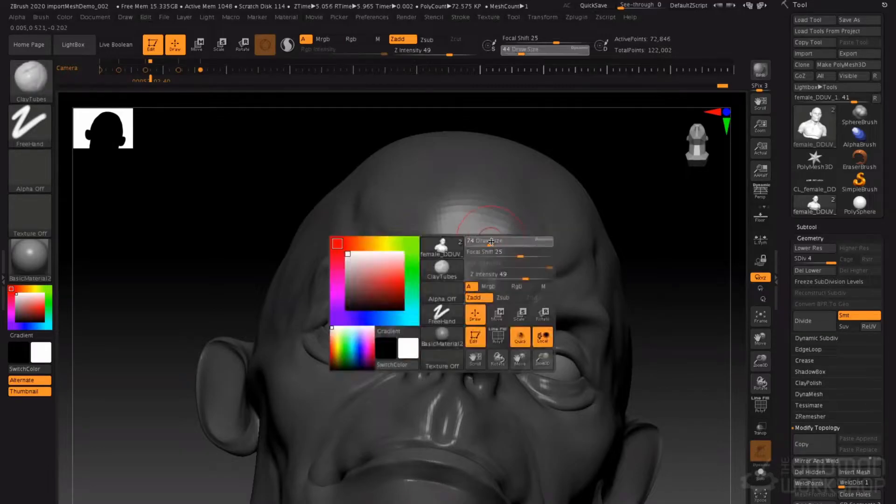
{"action": "left_click", "coordinate": [491, 241]}
Swell the unmasked strip between the brows with the Inflat brush at draw size 112 and clear the mask.
{"action": "key", "text": "b"}
{"action": "key", "text": "i"}
{"action": "key", "text": "n"}
{"action": "key", "text": "space"}
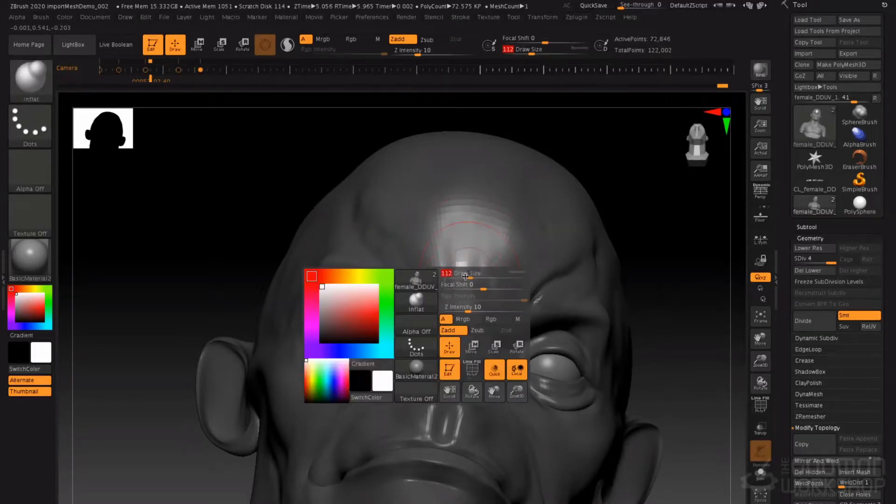
{"action": "left_click_drag", "start_coordinate": [452, 286], "coordinate": [460, 272]}
{"action": "right_click_drag", "start_coordinate": [460, 273], "coordinate": [480, 317]}
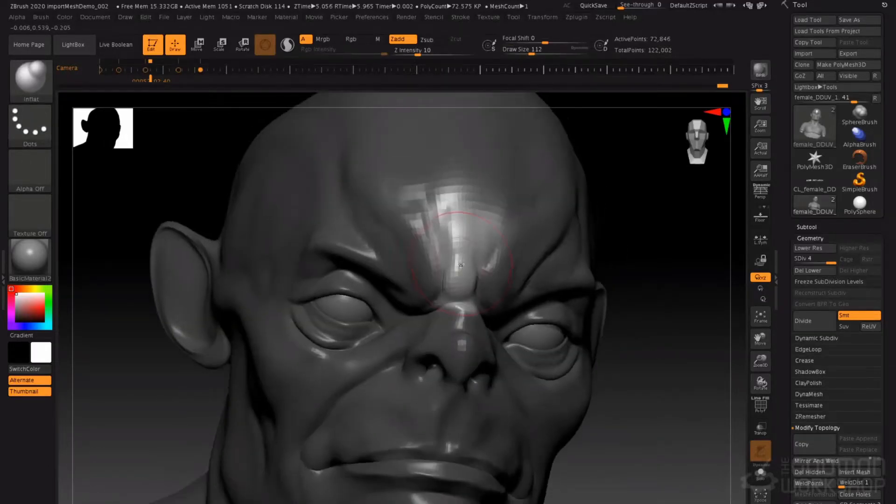
{"action": "left_click_drag", "start_coordinate": [629, 228], "coordinate": [638, 260], "text": "ctrl"}
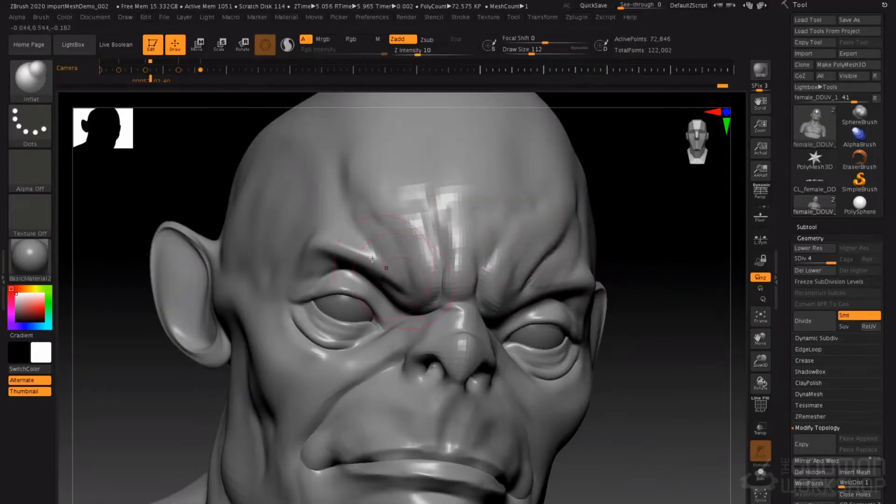
Puff up the inner brow fold beside the nose bridge with the Inflat brush.
{"action": "right_click_drag", "start_coordinate": [496, 303], "coordinate": [457, 294]}
{"action": "left_click_drag", "start_coordinate": [490, 288], "coordinate": [489, 299]}
{"action": "mouse_move", "coordinate": [481, 299]}
{"action": "right_mouse_down"}
{"action": "mouse_move", "coordinate": [516, 261]}
{"action": "mouse_move", "coordinate": [446, 280]}
{"action": "right_mouse_up"}
{"action": "right_click_drag", "start_coordinate": [466, 336], "coordinate": [485, 355]}
Define the creases around the inner brows and nose bridge with the DamStandard brush at draw size 49.
{"action": "key", "text": "b"}
{"action": "key", "text": "d"}
{"action": "key", "text": "s"}
{"action": "key", "text": "space"}
{"action": "left_click_drag", "start_coordinate": [455, 304], "coordinate": [443, 305]}
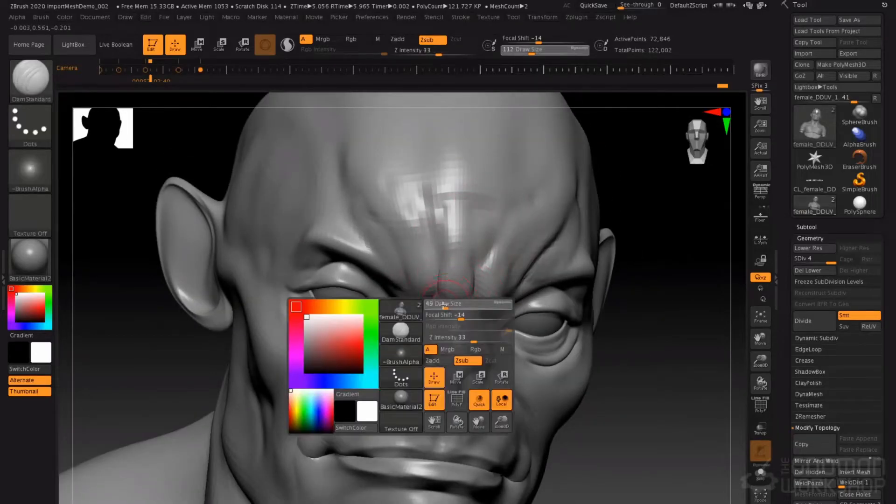
{"action": "right_click_drag", "start_coordinate": [430, 318], "coordinate": [505, 325]}
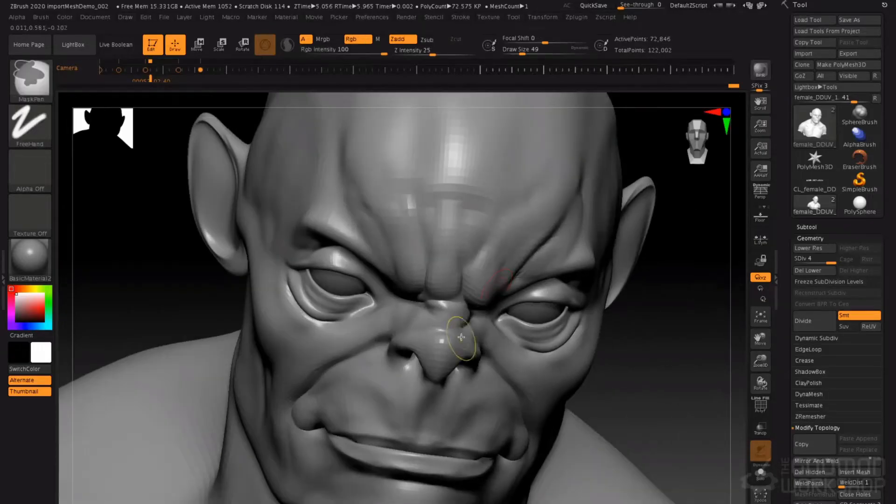
Switch the head to subdivision level 3 and mask the lower forehead and brows.
{"action": "key", "text": "shift+d"}
{"action": "key", "text": "shift+d"}
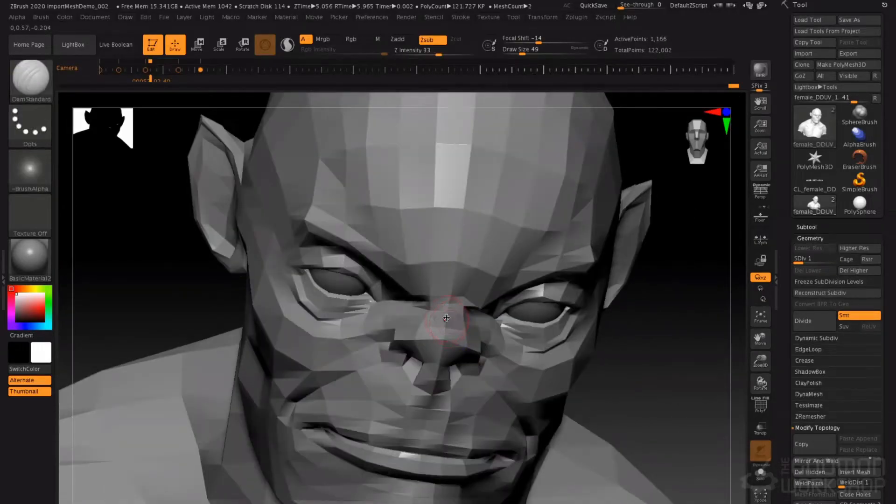
{"action": "key", "text": "space"}
{"action": "left_click_drag", "start_coordinate": [426, 318], "coordinate": [435, 318]}
{"action": "key", "text": "d"}
{"action": "key", "text": "d"}
{"action": "mouse_move", "coordinate": [433, 245]}
{"action": "left_mouse_down", "text": "ctrl"}
{"action": "mouse_move", "coordinate": [429, 233]}
{"action": "mouse_move", "coordinate": [460, 254]}
{"action": "mouse_move", "coordinate": [456, 238]}
{"action": "left_mouse_up", "text": "ctrl"}
Pull the nose downward with the Move brush at draw size 212.
{"action": "key", "text": "space"}
{"action": "left_click_drag", "start_coordinate": [441, 285], "coordinate": [451, 284]}
{"action": "right_click_drag", "start_coordinate": [476, 299], "coordinate": [426, 341]}
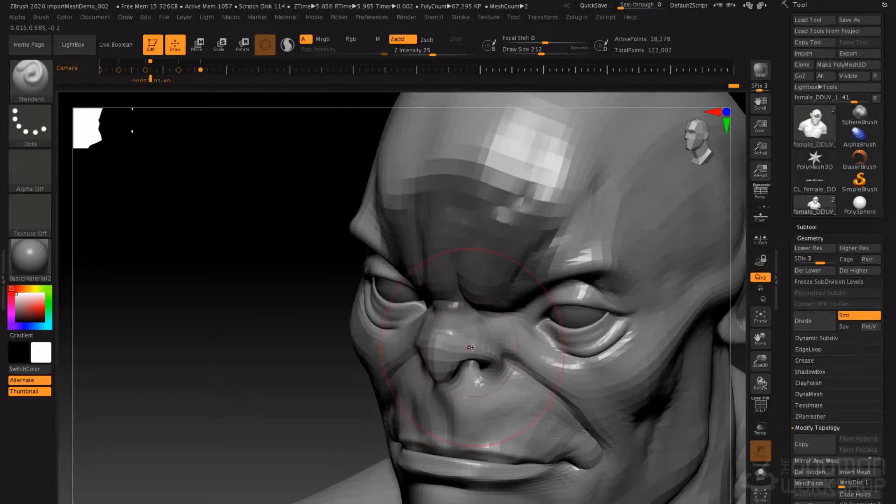
{"action": "key", "text": "b"}
{"action": "key", "text": "m"}
{"action": "key", "text": "v"}
{"action": "left_click_drag", "start_coordinate": [468, 341], "coordinate": [470, 355]}
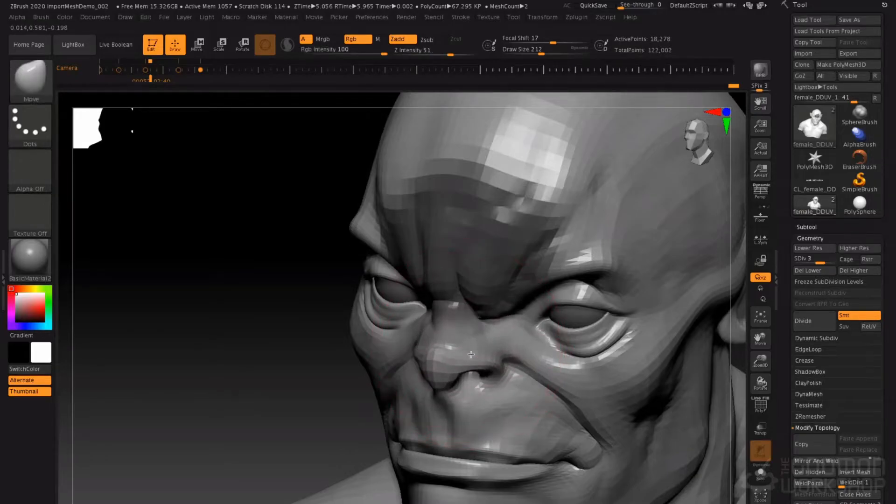
Adjust the profile of the nose bridge and tip with the Move brush, starting at draw size 149.
{"action": "mouse_move", "coordinate": [456, 306]}
{"action": "right_mouse_down"}
{"action": "mouse_move", "coordinate": [478, 310]}
{"action": "mouse_move", "coordinate": [446, 320]}
{"action": "right_mouse_up"}
{"action": "key", "text": "space"}
{"action": "left_click_drag", "start_coordinate": [446, 320], "coordinate": [438, 320]}
{"action": "mouse_move", "coordinate": [437, 320]}
{"action": "right_mouse_down"}
{"action": "mouse_move", "coordinate": [455, 265]}
{"action": "mouse_move", "coordinate": [420, 300]}
{"action": "right_mouse_up"}
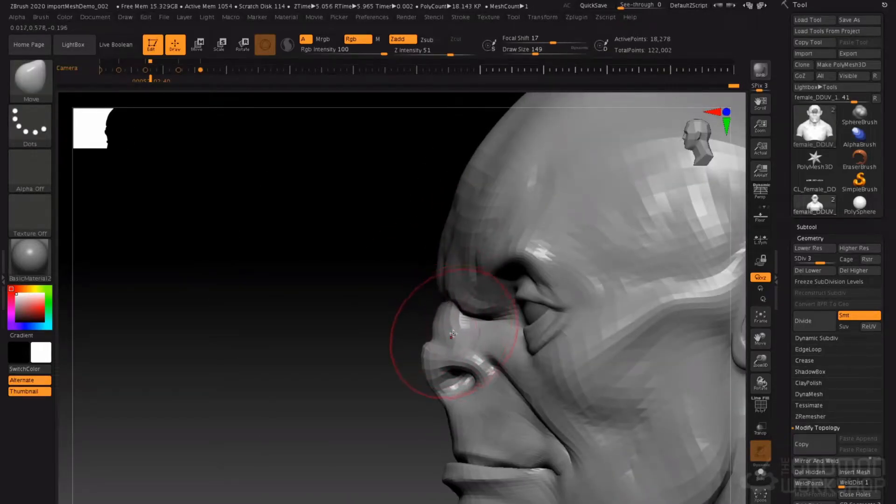
{"action": "key", "text": "space"}
{"action": "left_click_drag", "start_coordinate": [432, 347], "coordinate": [427, 351]}
{"action": "key", "text": "space"}
{"action": "right_click_drag", "start_coordinate": [427, 344], "coordinate": [482, 362]}
Refine the nostril wing with the Move brush at draw size 56 and return to subdivision level 4.
{"action": "key", "text": "space"}
{"action": "left_click_drag", "start_coordinate": [482, 362], "coordinate": [486, 367]}
{"action": "key", "text": "space"}
{"action": "right_click_drag", "start_coordinate": [473, 337], "coordinate": [401, 370]}
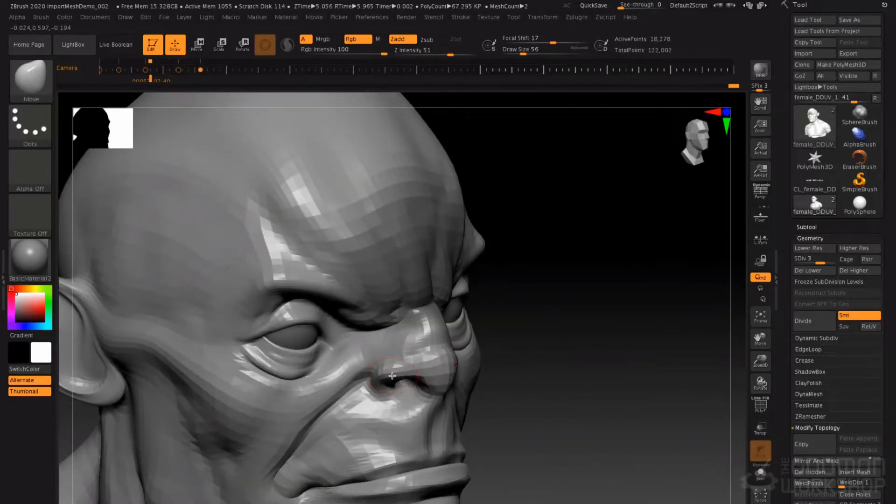
{"action": "key", "text": "d"}
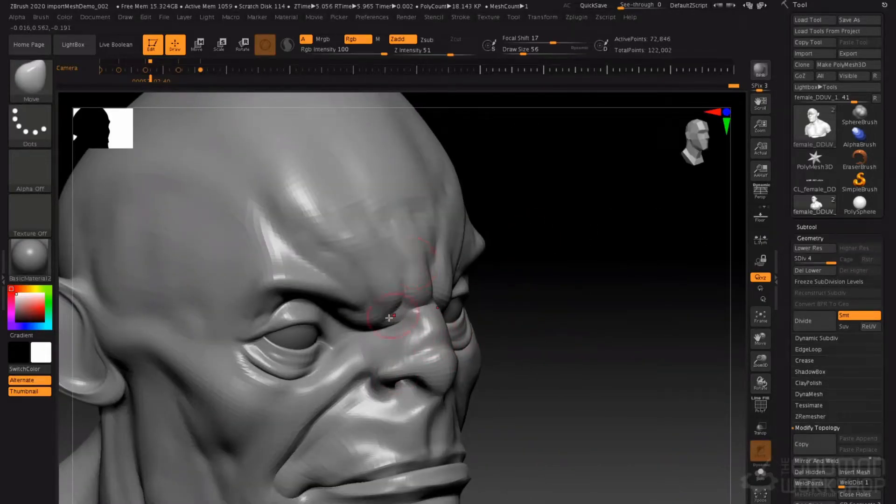
Carve the crease across the top of the nose bridge with the DamStandard brush at draw size 39.
{"action": "key", "text": "b"}
{"action": "key", "text": "d"}
{"action": "key", "text": "s"}
{"action": "key", "text": "space"}
{"action": "left_click_drag", "start_coordinate": [424, 310], "coordinate": [432, 311]}
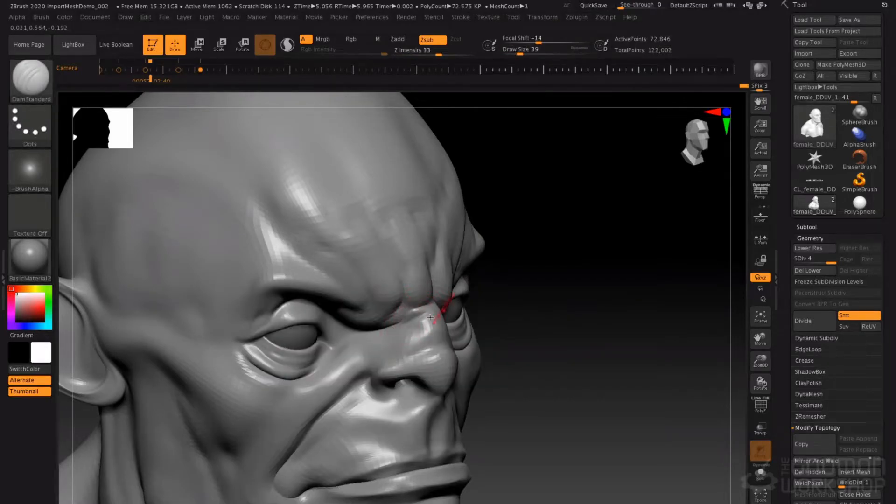
{"action": "right_click_drag", "start_coordinate": [444, 309], "coordinate": [402, 320]}
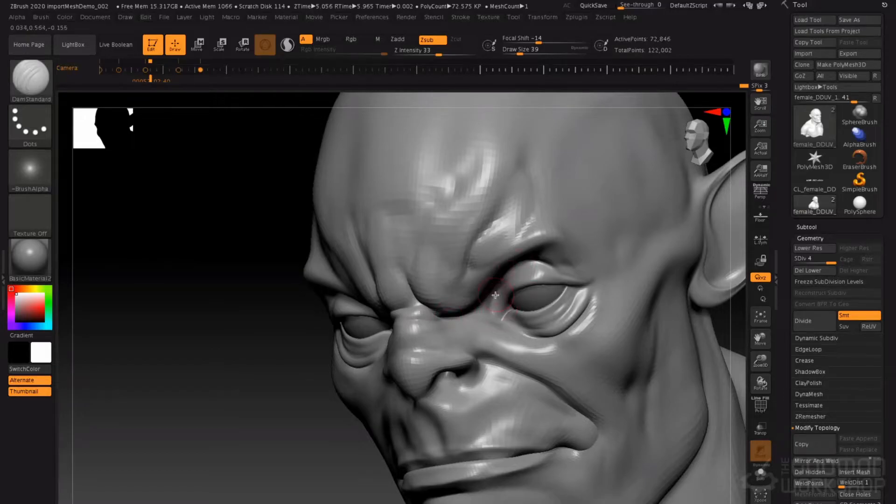
Carve the eyelid creases and the fold running from the inner eye corner toward the nose.
{"action": "right_click_drag", "start_coordinate": [535, 265], "coordinate": [545, 259]}
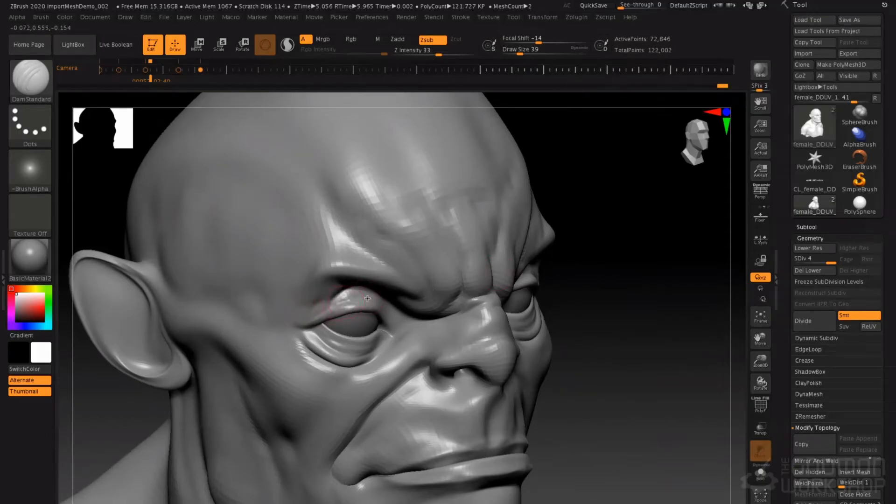
{"action": "left_click_drag", "start_coordinate": [387, 315], "coordinate": [409, 312]}
{"action": "mouse_move", "coordinate": [415, 314]}
{"action": "right_mouse_down"}
{"action": "mouse_move", "coordinate": [395, 269]}
{"action": "mouse_move", "coordinate": [446, 317]}
{"action": "right_mouse_up"}
{"action": "left_click_drag", "start_coordinate": [402, 323], "coordinate": [428, 313]}
{"action": "right_click_drag", "start_coordinate": [451, 306], "coordinate": [556, 251]}
{"action": "mouse_move", "coordinate": [490, 277]}
{"action": "right_mouse_down"}
{"action": "mouse_move", "coordinate": [509, 256]}
{"action": "mouse_move", "coordinate": [488, 187]}
{"action": "mouse_move", "coordinate": [448, 280]}
{"action": "right_mouse_up"}
Carve folds from the nostril down the upper lip with the DamStandard brush at draw size 59 and smooth them.
{"action": "key", "text": "space"}
{"action": "left_click", "coordinate": [483, 259]}
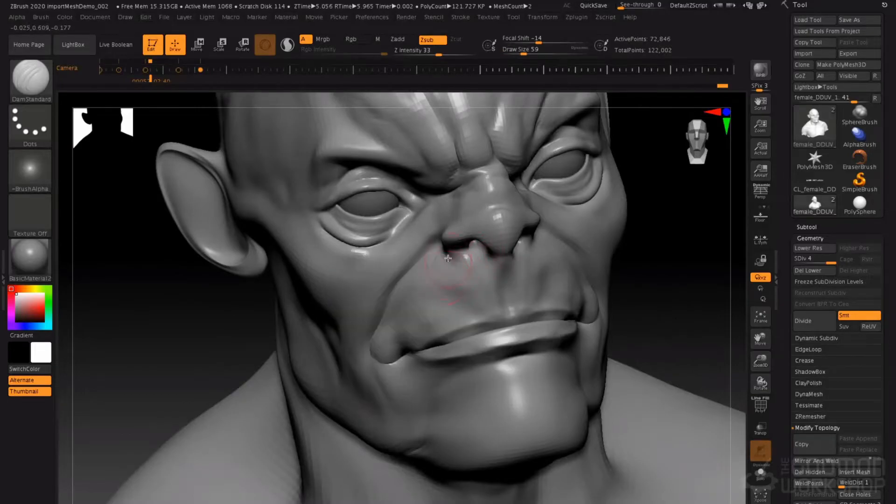
{"action": "right_click_drag", "start_coordinate": [540, 270], "coordinate": [552, 253]}
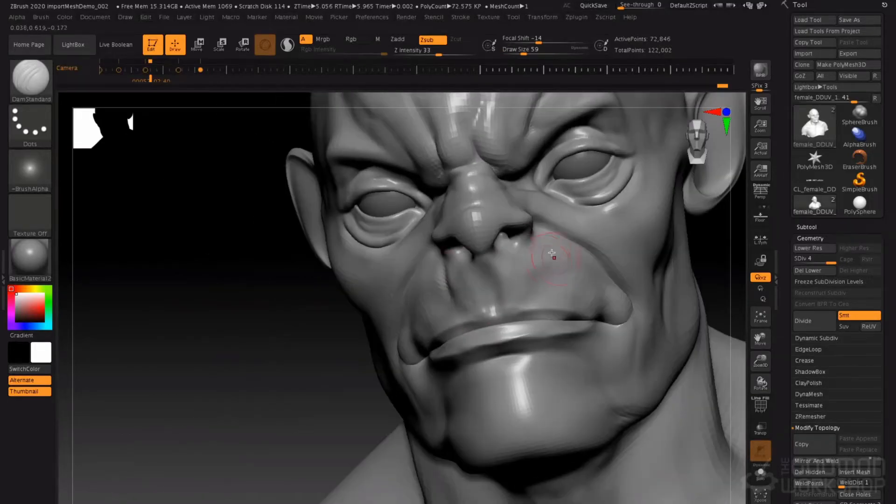
{"action": "mouse_move", "coordinate": [543, 235]}
{"action": "left_mouse_down"}
{"action": "mouse_move", "coordinate": [551, 231]}
{"action": "mouse_move", "coordinate": [547, 290]}
{"action": "mouse_move", "coordinate": [583, 267]}
{"action": "left_mouse_up"}
{"action": "right_click_drag", "start_coordinate": [485, 251], "coordinate": [454, 320]}
{"action": "left_click_drag", "start_coordinate": [443, 340], "coordinate": [412, 316]}
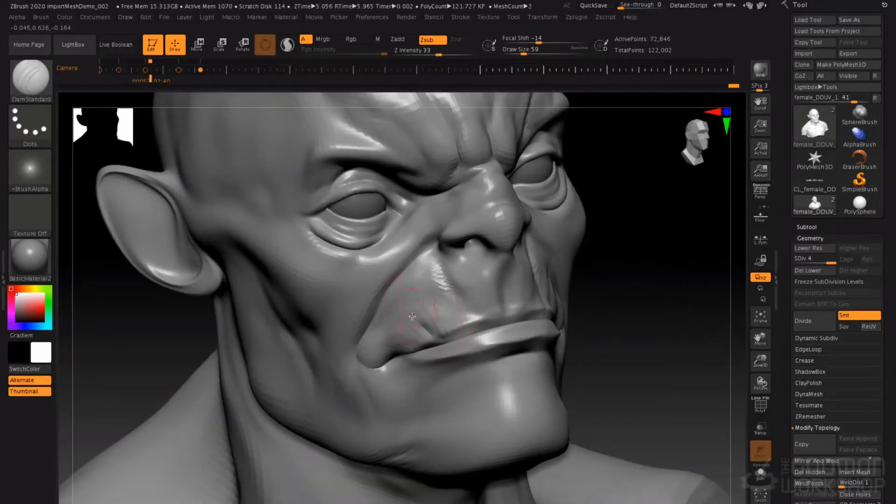
{"action": "mouse_move", "coordinate": [449, 291]}
{"action": "left_mouse_down", "text": "shift"}
{"action": "mouse_move", "coordinate": [438, 273]}
{"action": "mouse_move", "coordinate": [442, 299]}
{"action": "left_mouse_up", "text": "shift"}
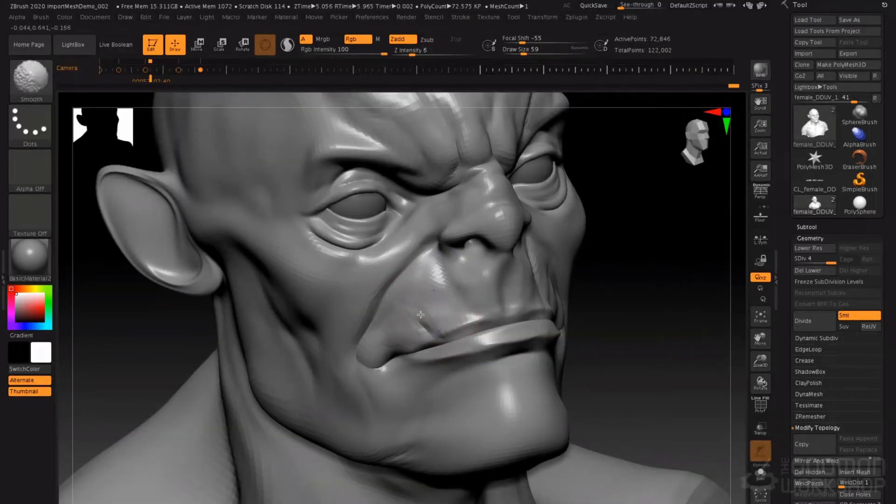
Build up the cheek below the lower eyelid with the ClayTubes brush at draw size 80.
{"action": "right_click_drag", "start_coordinate": [532, 268], "coordinate": [455, 281]}
{"action": "key", "text": "1"}
{"action": "key", "text": "2"}
{"action": "key", "text": "3"}
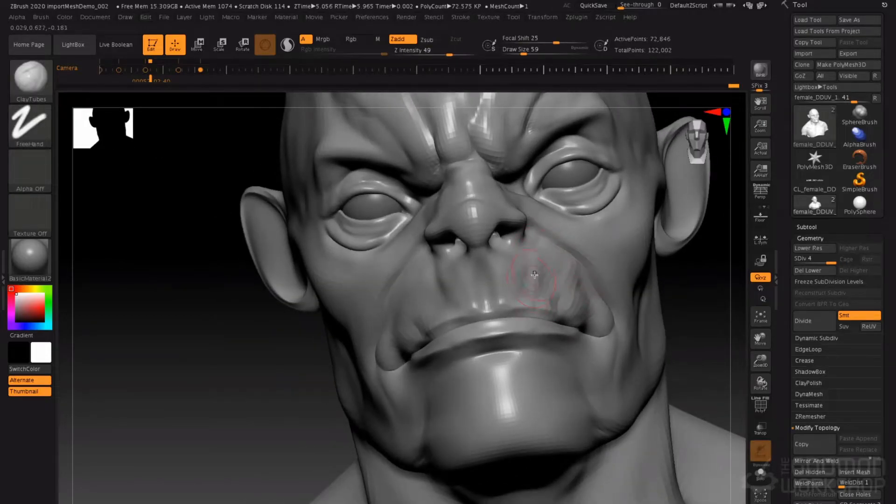
{"action": "key", "text": "2"}
{"action": "right_click_drag", "start_coordinate": [589, 219], "coordinate": [541, 218]}
{"action": "key", "text": "space"}
{"action": "left_click_drag", "start_coordinate": [624, 268], "coordinate": [628, 269]}
{"action": "mouse_move", "coordinate": [645, 270]}
{"action": "right_mouse_down"}
{"action": "mouse_move", "coordinate": [653, 264]}
{"action": "mouse_move", "coordinate": [630, 260]}
{"action": "right_mouse_up"}
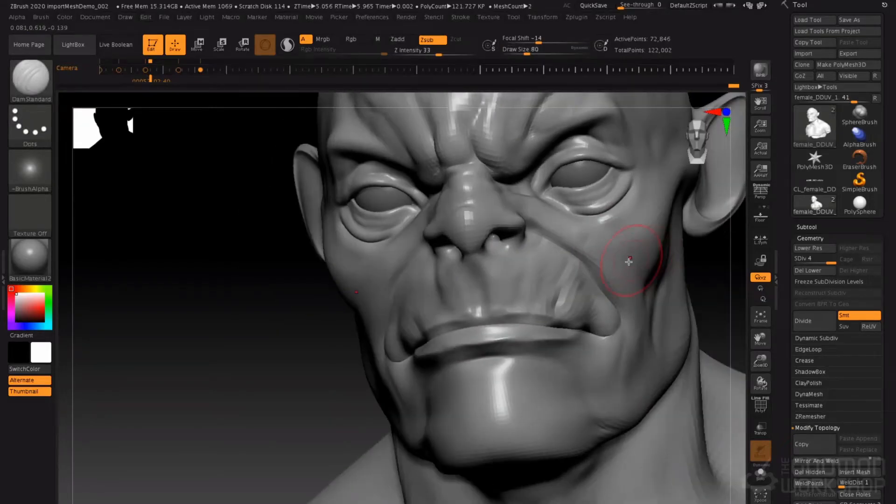
{"action": "key", "text": "1"}
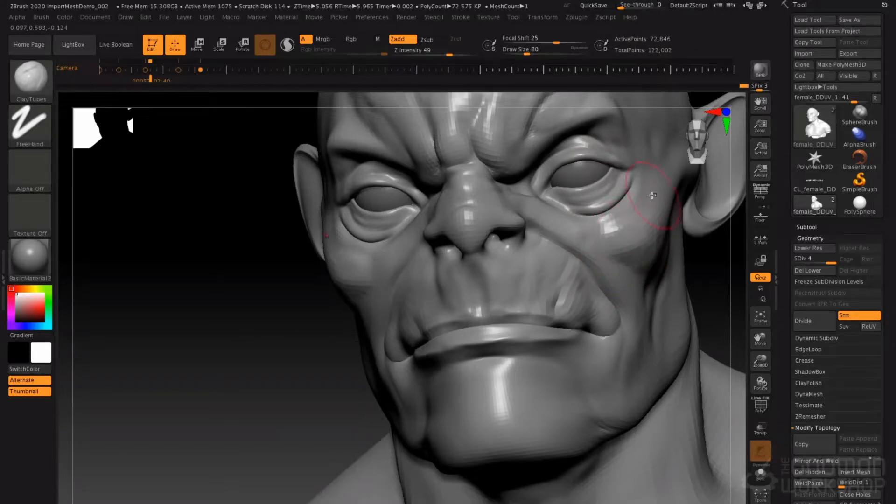
{"action": "right_click_drag", "start_coordinate": [639, 236], "coordinate": [390, 273]}
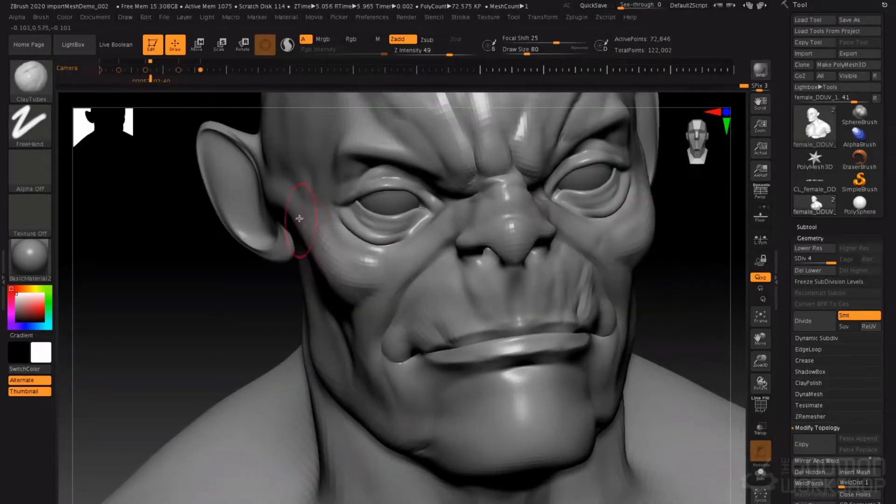
Add volume along the upper cheekbone beside the eye with the ClayTubes brush at draw size 35.
{"action": "key", "text": "space"}
{"action": "mouse_move", "coordinate": [335, 247]}
{"action": "left_mouse_down"}
{"action": "mouse_move", "coordinate": [388, 242]}
{"action": "mouse_move", "coordinate": [368, 242]}
{"action": "mouse_move", "coordinate": [327, 206]}
{"action": "mouse_move", "coordinate": [381, 225]}
{"action": "mouse_move", "coordinate": [412, 218]}
{"action": "mouse_move", "coordinate": [350, 189]}
{"action": "mouse_move", "coordinate": [405, 181]}
{"action": "left_mouse_up"}
{"action": "left_click_drag", "start_coordinate": [239, 282], "coordinate": [195, 330], "text": "ctrl"}
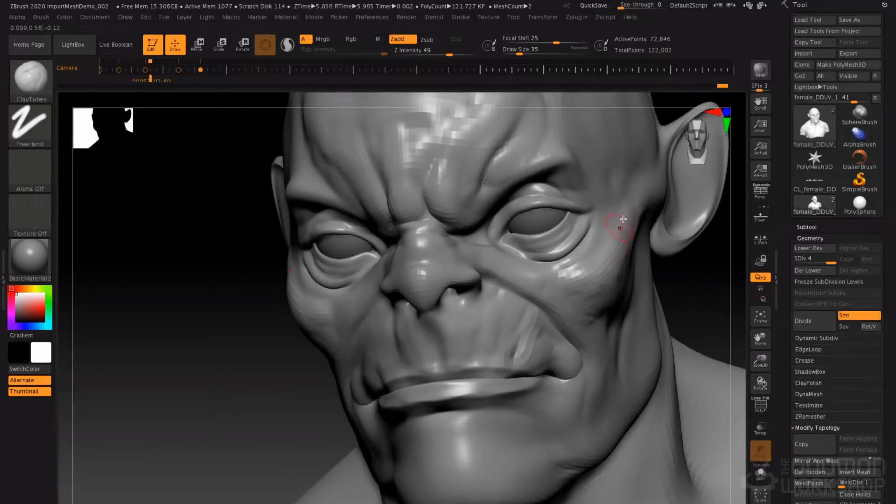
{"action": "mouse_move", "coordinate": [544, 300]}
{"action": "left_mouse_down"}
{"action": "mouse_move", "coordinate": [570, 313]}
{"action": "mouse_move", "coordinate": [588, 301]}
{"action": "mouse_move", "coordinate": [575, 285]}
{"action": "left_mouse_up"}
Build up the side of the cheekbone with the ClayTubes brush at draw size 56 and smooth the strokes.
{"action": "key", "text": "space"}
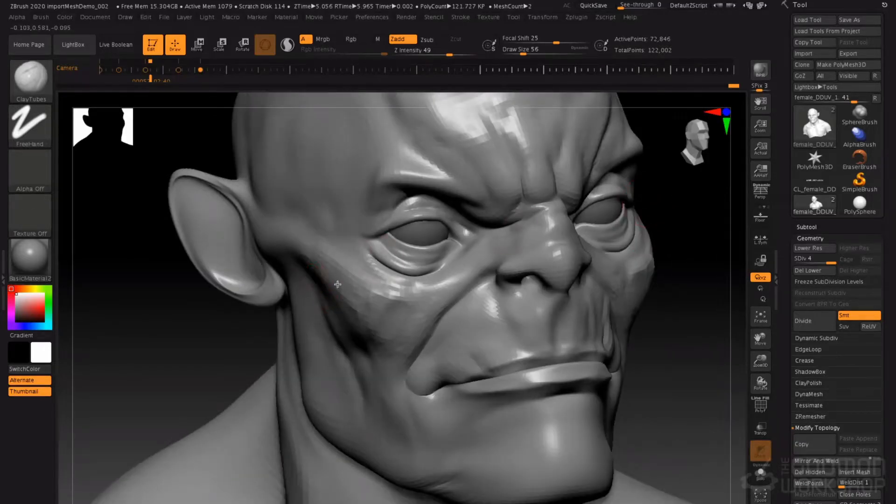
{"action": "mouse_move", "coordinate": [337, 284]}
{"action": "left_mouse_down"}
{"action": "mouse_move", "coordinate": [330, 281]}
{"action": "mouse_move", "coordinate": [377, 312]}
{"action": "left_mouse_up"}
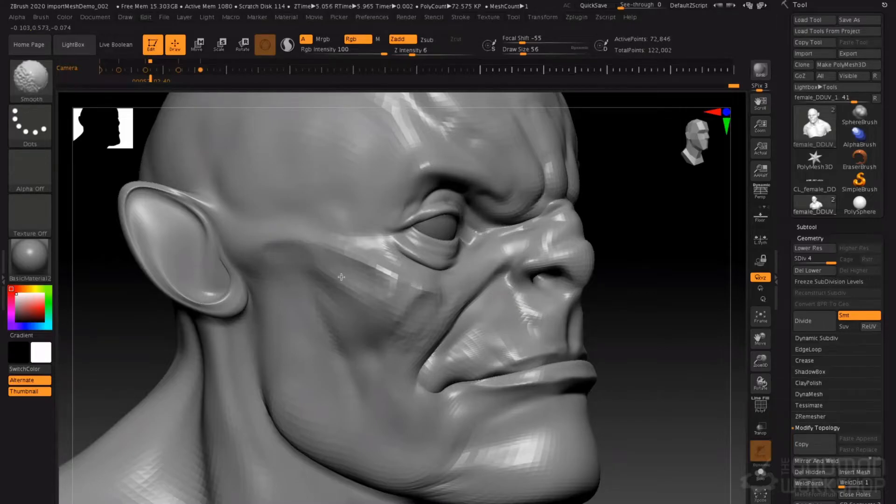
{"action": "left_click_drag", "start_coordinate": [382, 265], "coordinate": [406, 325], "text": "shift"}
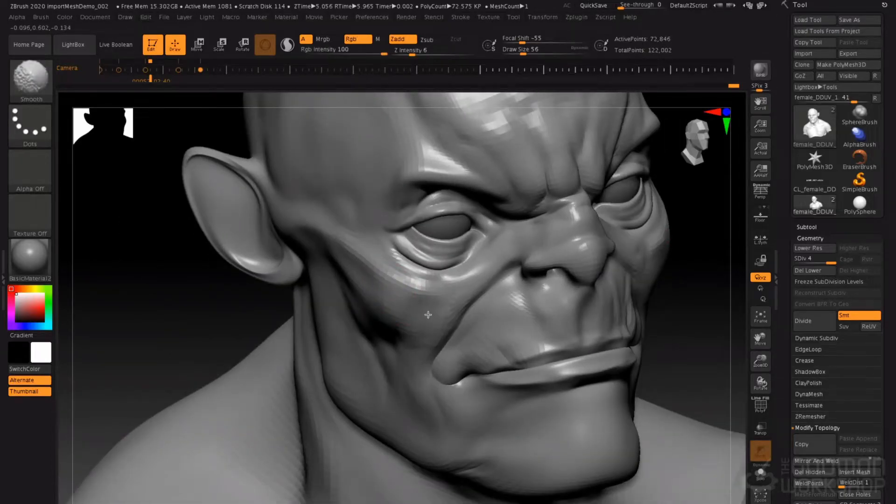
Mask the cheek areas, invert the mask to leave only them editable, and drop to subdivision level 3.
{"action": "mouse_move", "coordinate": [412, 352]}
{"action": "left_mouse_down", "text": "ctrl"}
{"action": "mouse_move", "coordinate": [470, 274]}
{"action": "mouse_move", "coordinate": [527, 229]}
{"action": "left_mouse_up", "text": "ctrl"}
{"action": "mouse_move", "coordinate": [432, 290]}
{"action": "left_mouse_down", "text": "ctrl"}
{"action": "mouse_move", "coordinate": [414, 332]}
{"action": "mouse_move", "coordinate": [398, 289]}
{"action": "mouse_move", "coordinate": [383, 286]}
{"action": "left_mouse_up", "text": "ctrl"}
{"action": "left_click", "coordinate": [174, 330], "text": "ctrl"}
{"action": "mouse_move", "coordinate": [432, 306]}
{"action": "right_mouse_down"}
{"action": "mouse_move", "coordinate": [442, 285]}
{"action": "mouse_move", "coordinate": [442, 298]}
{"action": "right_mouse_up"}
{"action": "key", "text": "shift+d"}
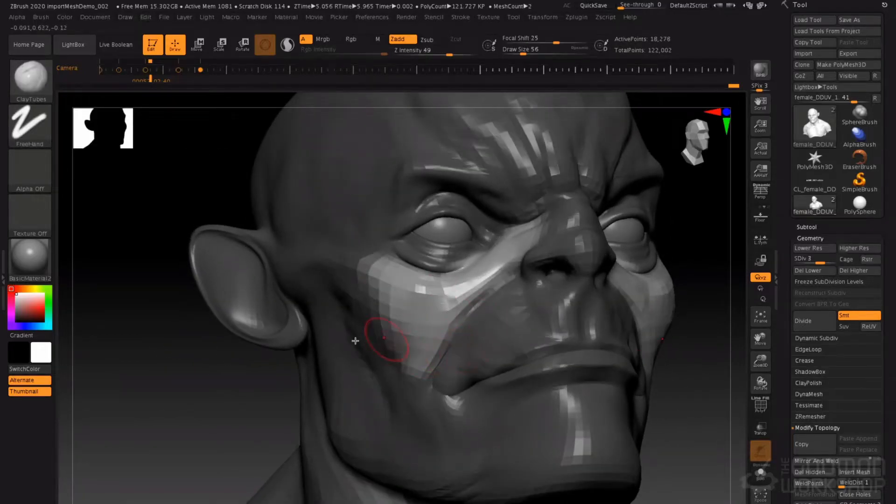
Puff out the unmasked cheeks with the Inflat brush at draw size 74.
{"action": "key", "text": "b"}
{"action": "key", "text": "i"}
{"action": "key", "text": "n"}
{"action": "key", "text": "space"}
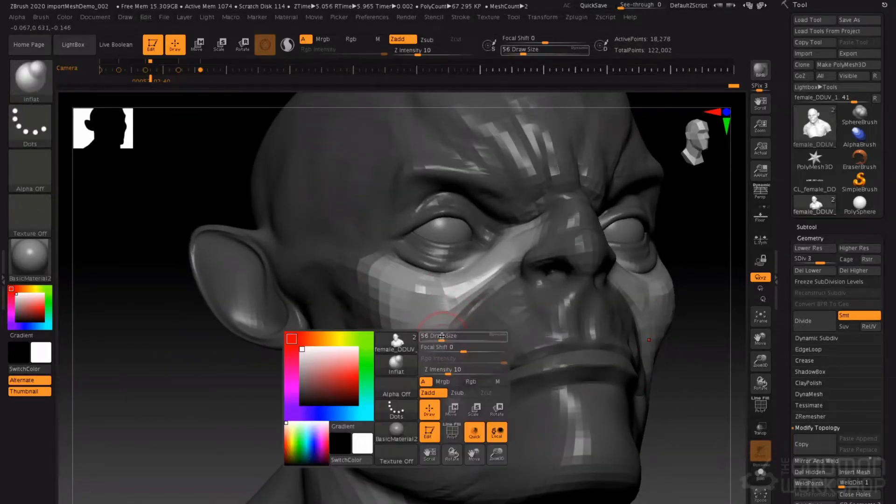
{"action": "left_click_drag", "start_coordinate": [442, 371], "coordinate": [452, 371]}
{"action": "mouse_move", "coordinate": [453, 322]}
{"action": "left_mouse_down"}
{"action": "mouse_move", "coordinate": [498, 275]}
{"action": "mouse_move", "coordinate": [443, 332]}
{"action": "mouse_move", "coordinate": [513, 274]}
{"action": "left_mouse_up"}
{"action": "key", "text": "space"}
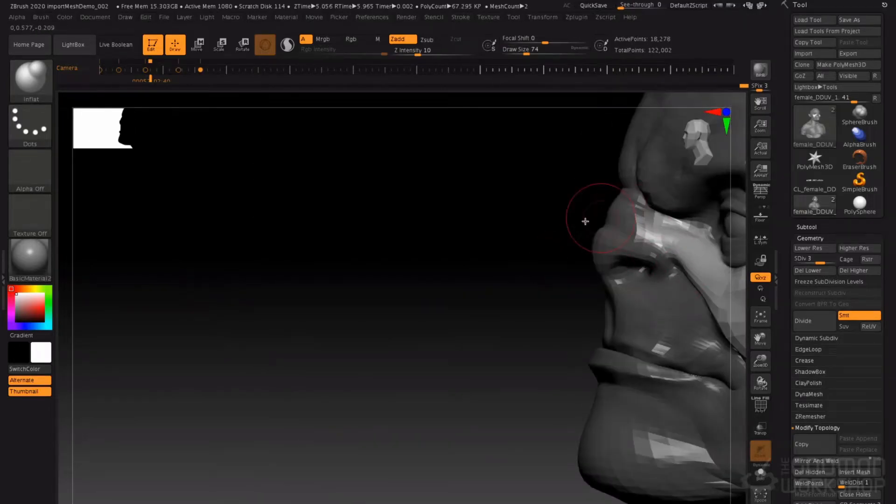
{"action": "left_click_drag", "start_coordinate": [585, 221], "coordinate": [511, 293]}
{"action": "right_click_drag", "start_coordinate": [537, 311], "coordinate": [508, 249]}
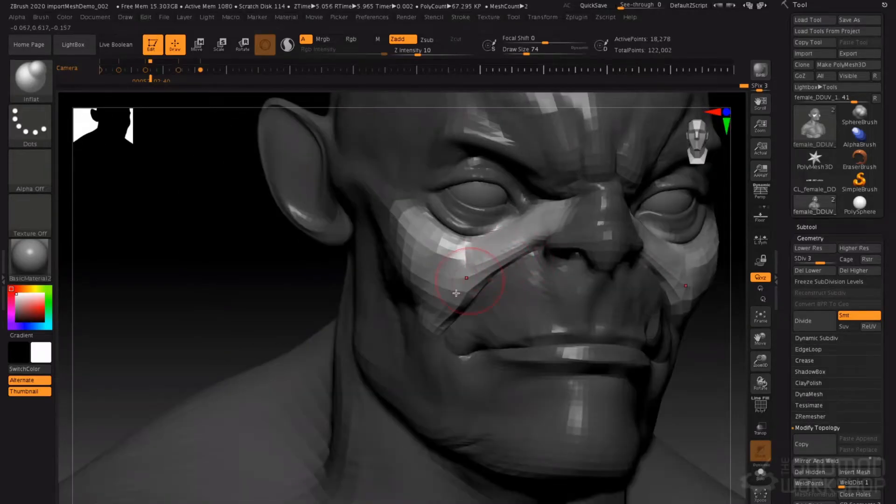
{"action": "left_click_drag", "start_coordinate": [246, 303], "coordinate": [351, 267]}
Build up the jaw muscle from below the ear to the jawline with the ClayTubes brush at draw size 108.
{"action": "key", "text": "b"}
{"action": "key", "text": "c"}
{"action": "key", "text": "t"}
{"action": "key", "text": "space"}
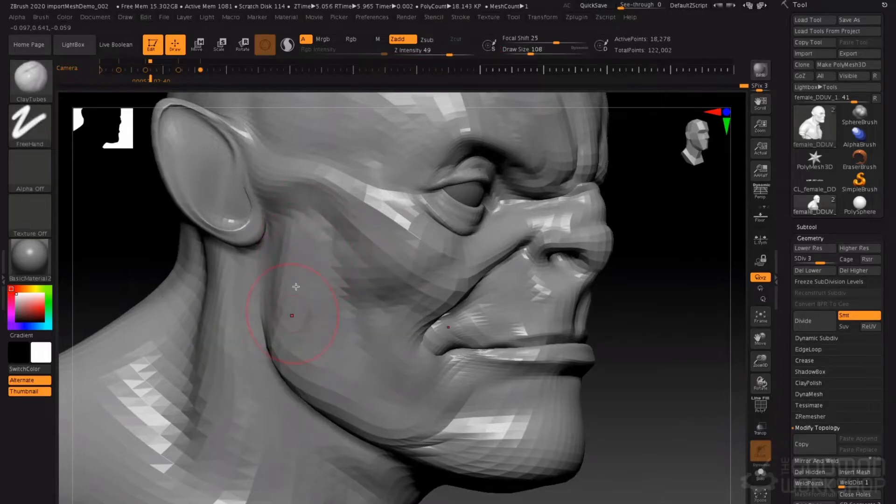
{"action": "mouse_move", "coordinate": [277, 283]}
{"action": "right_mouse_down"}
{"action": "mouse_move", "coordinate": [262, 280]}
{"action": "mouse_move", "coordinate": [287, 274]}
{"action": "right_mouse_up"}
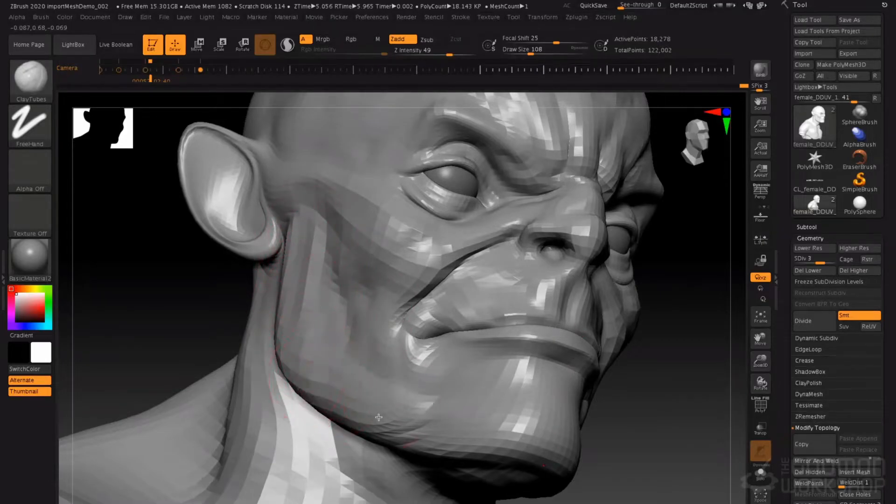
{"action": "right_click_drag", "start_coordinate": [366, 378], "coordinate": [322, 259]}
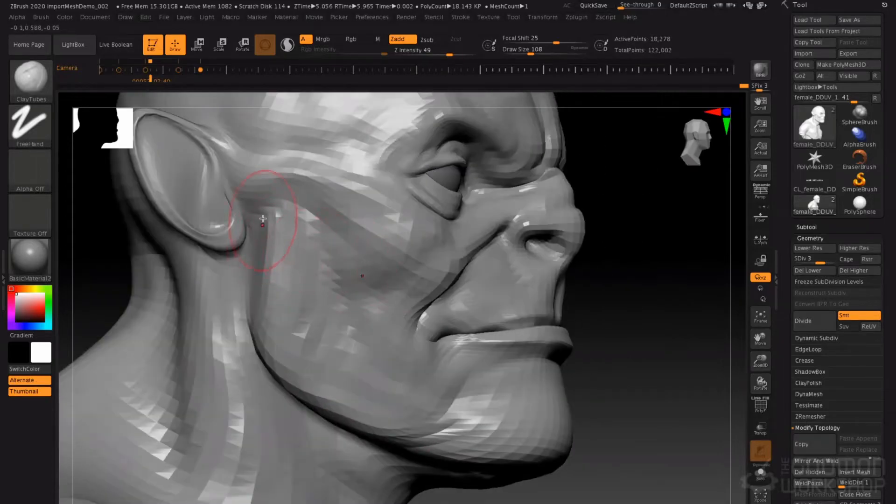
Refine the rear edge of the jaw muscle in front of the ear with ClayTubes at draw size 80.
{"action": "key", "text": "space"}
{"action": "left_click_drag", "start_coordinate": [263, 218], "coordinate": [259, 218]}
{"action": "mouse_move", "coordinate": [256, 303]}
{"action": "left_mouse_down"}
{"action": "mouse_move", "coordinate": [268, 223]}
{"action": "mouse_move", "coordinate": [257, 214]}
{"action": "left_mouse_up"}
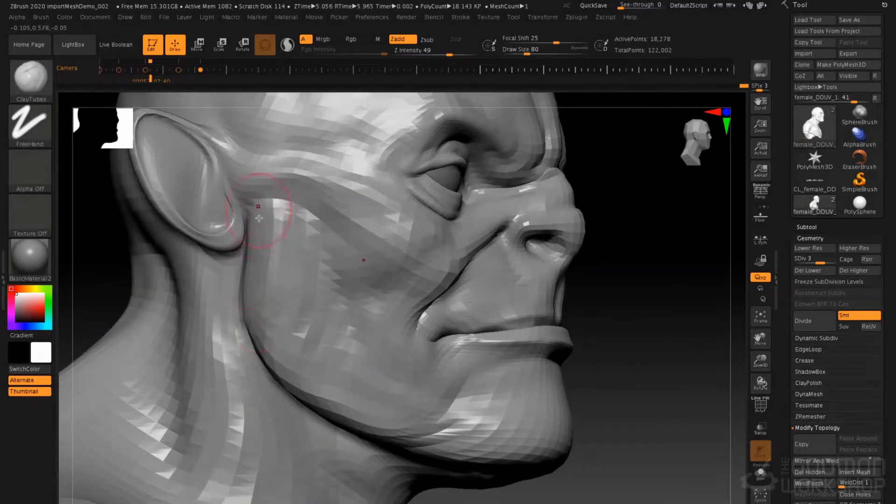
{"action": "mouse_move", "coordinate": [290, 254]}
{"action": "left_mouse_down"}
{"action": "mouse_move", "coordinate": [276, 272]}
{"action": "mouse_move", "coordinate": [273, 317]}
{"action": "left_mouse_up"}
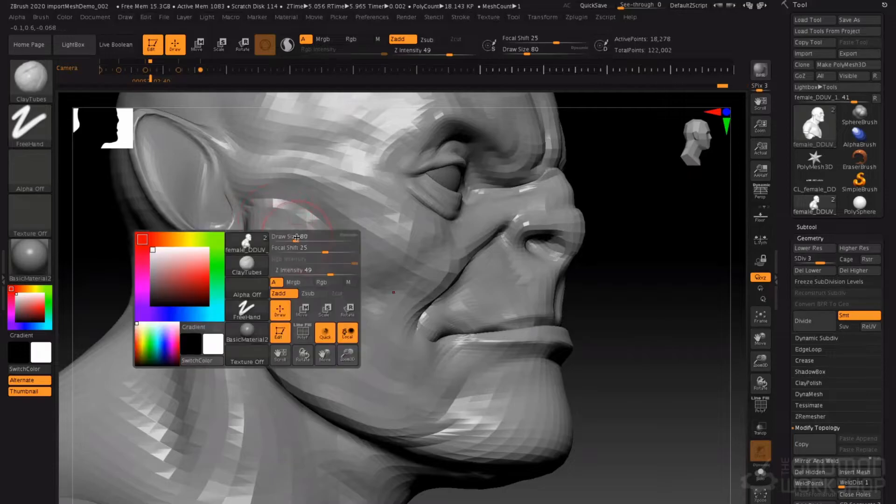
{"action": "key", "text": "shift"}
{"action": "mouse_move", "coordinate": [357, 269]}
{"action": "right_mouse_down"}
{"action": "mouse_move", "coordinate": [345, 288]}
{"action": "mouse_move", "coordinate": [339, 253]}
{"action": "right_mouse_up"}
Carve the hollow beneath the cheekbone toward the ear with the DamStandard brush at draw size 77.
{"action": "key", "text": "b"}
{"action": "key", "text": "d"}
{"action": "key", "text": "s"}
{"action": "key", "text": "space"}
{"action": "left_click_drag", "start_coordinate": [366, 255], "coordinate": [357, 255]}
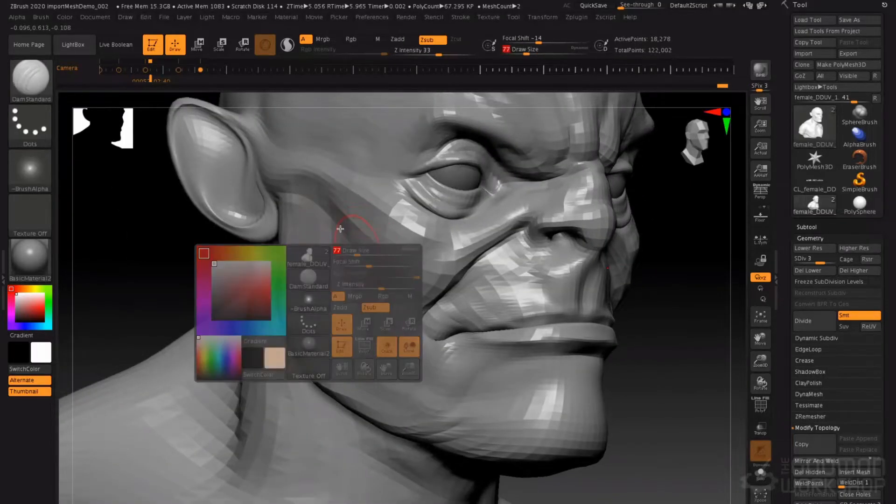
{"action": "right_click_drag", "start_coordinate": [409, 275], "coordinate": [280, 229]}
{"action": "right_click_drag", "start_coordinate": [530, 268], "coordinate": [549, 263]}
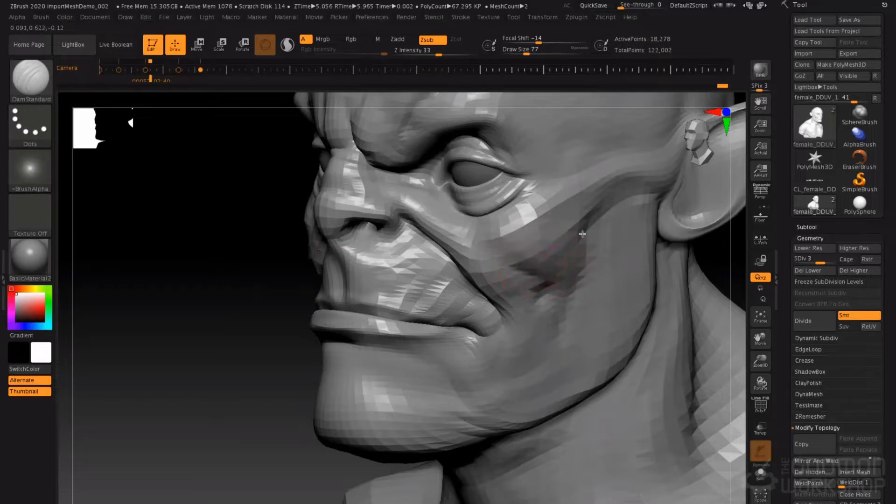
{"action": "left_click_drag", "start_coordinate": [555, 268], "coordinate": [596, 223]}
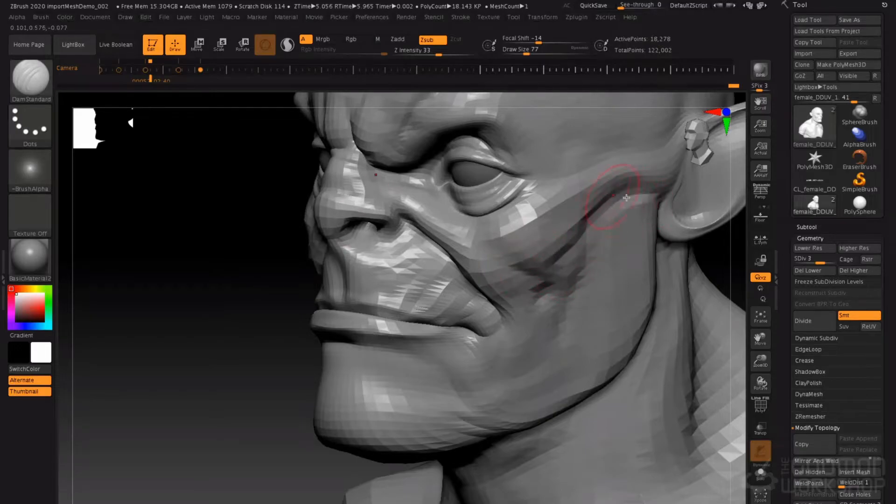
{"action": "right_click_drag", "start_coordinate": [626, 197], "coordinate": [613, 225]}
Adjust the cheekbone contour with the Move brush.
{"action": "right_click_drag", "start_coordinate": [502, 212], "coordinate": [341, 184]}
{"action": "key", "text": "b"}
{"action": "key", "text": "m"}
{"action": "key", "text": "v"}
{"action": "key", "text": "space"}
{"action": "left_click_drag", "start_coordinate": [365, 224], "coordinate": [370, 224]}
{"action": "right_click_drag", "start_coordinate": [366, 226], "coordinate": [338, 191]}
{"action": "left_click_drag", "start_coordinate": [330, 236], "coordinate": [322, 249]}
{"action": "mouse_move", "coordinate": [358, 211]}
{"action": "right_mouse_down", "text": "shift"}
{"action": "mouse_move", "coordinate": [406, 210]}
{"action": "mouse_move", "coordinate": [373, 213]}
{"action": "mouse_move", "coordinate": [274, 253]}
{"action": "right_mouse_up", "text": "shift"}
Build up the area between the outer eye corner and the temple with ClayTubes at draw size 59.
{"action": "key", "text": "b"}
{"action": "key", "text": "c"}
{"action": "key", "text": "t"}
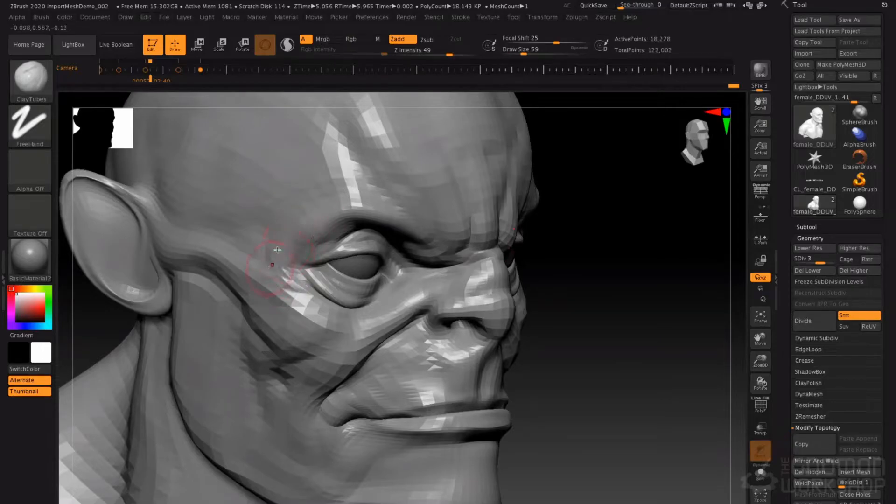
{"action": "right_click_drag", "start_coordinate": [252, 235], "coordinate": [318, 217]}
{"action": "right_click_drag", "start_coordinate": [378, 245], "coordinate": [368, 201], "text": "ctrl"}
Build up the collarbones from the base of the neck out to the shoulders with ClayTubes at draw size 59.
{"action": "right_click_drag", "start_coordinate": [405, 235], "coordinate": [448, 334]}
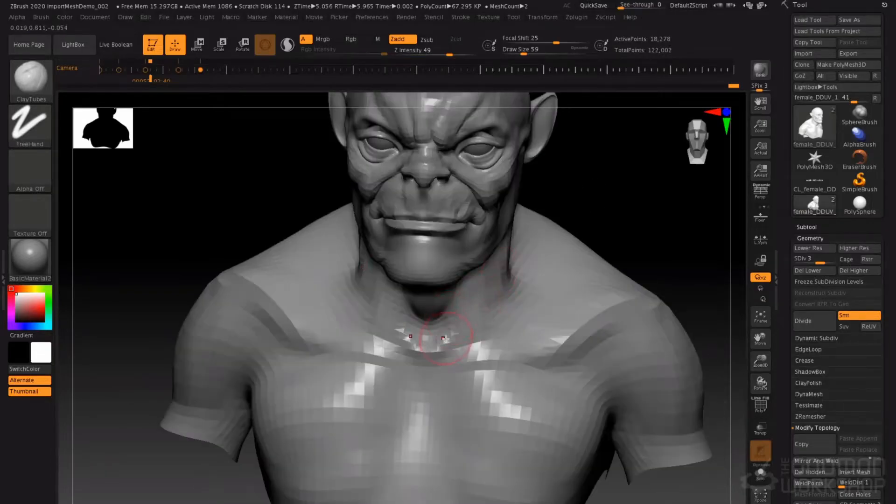
{"action": "mouse_move", "coordinate": [447, 358]}
{"action": "left_mouse_down"}
{"action": "mouse_move", "coordinate": [550, 360]}
{"action": "mouse_move", "coordinate": [610, 316]}
{"action": "left_mouse_up"}
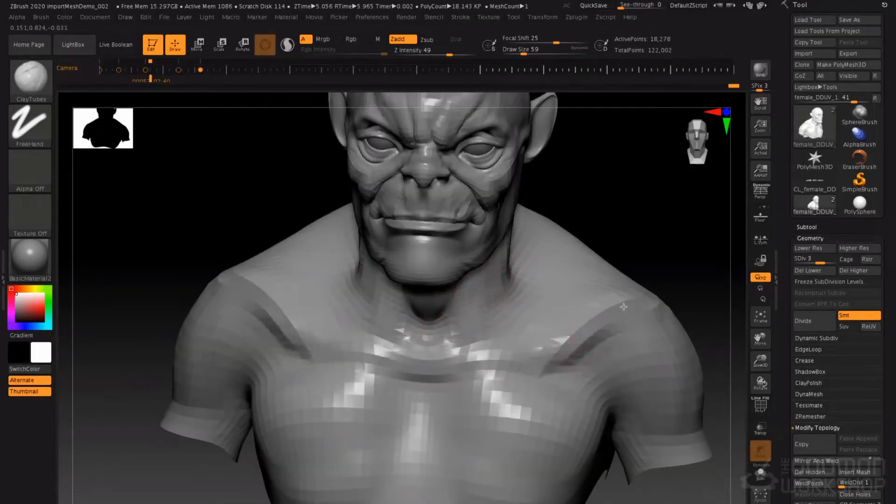
{"action": "right_click_drag", "start_coordinate": [641, 282], "coordinate": [634, 293]}
{"action": "mouse_move", "coordinate": [636, 293]}
{"action": "left_mouse_down"}
{"action": "mouse_move", "coordinate": [624, 286]}
{"action": "mouse_move", "coordinate": [555, 344]}
{"action": "mouse_move", "coordinate": [548, 367]}
{"action": "mouse_move", "coordinate": [644, 296]}
{"action": "left_mouse_up"}
{"action": "right_click_drag", "start_coordinate": [643, 296], "coordinate": [596, 224]}
Carve the hollow beneath the collarbone between shoulder and chest with the Standard brush and smooth the chest beside it.
{"action": "key", "text": "b"}
{"action": "key", "text": "s"}
{"action": "key", "text": "t"}
{"action": "key", "text": "space"}
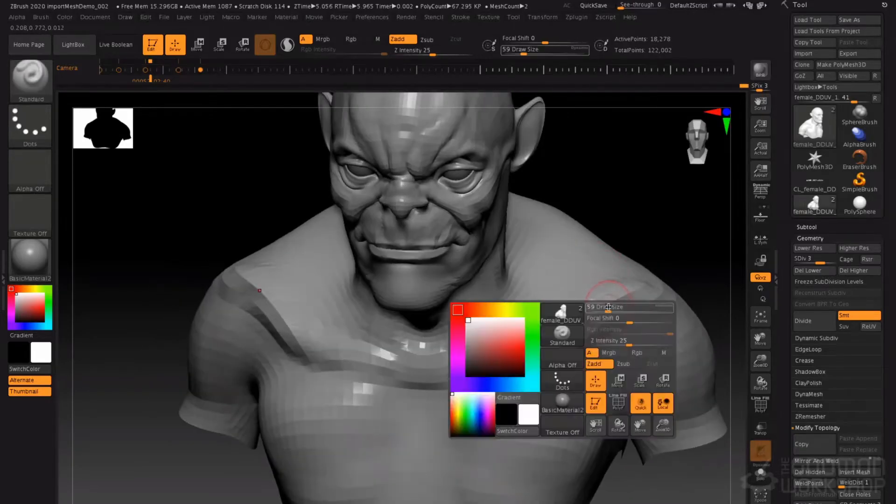
{"action": "left_click", "coordinate": [610, 309]}
{"action": "mouse_move", "coordinate": [582, 364]}
{"action": "left_mouse_down", "text": "alt"}
{"action": "mouse_move", "coordinate": [599, 366]}
{"action": "mouse_move", "coordinate": [562, 370]}
{"action": "mouse_move", "coordinate": [592, 358]}
{"action": "mouse_move", "coordinate": [589, 344]}
{"action": "mouse_move", "coordinate": [646, 373]}
{"action": "mouse_move", "coordinate": [651, 319]}
{"action": "left_mouse_up", "text": "alt"}
{"action": "mouse_move", "coordinate": [541, 389]}
{"action": "left_mouse_down"}
{"action": "mouse_move", "coordinate": [593, 439]}
{"action": "mouse_move", "coordinate": [586, 443]}
{"action": "left_mouse_up"}
{"action": "mouse_move", "coordinate": [578, 397]}
{"action": "left_mouse_down", "text": "shift"}
{"action": "mouse_move", "coordinate": [527, 403]}
{"action": "mouse_move", "coordinate": [523, 427]}
{"action": "mouse_move", "coordinate": [562, 401]}
{"action": "left_mouse_up", "text": "shift"}
{"action": "mouse_move", "coordinate": [674, 208]}
{"action": "left_mouse_down"}
{"action": "mouse_move", "coordinate": [595, 367]}
{"action": "mouse_move", "coordinate": [593, 355]}
{"action": "left_mouse_up"}
{"action": "left_click_drag", "start_coordinate": [588, 210], "coordinate": [709, 228]}
{"action": "left_click_drag", "start_coordinate": [326, 381], "coordinate": [306, 390]}
{"action": "right_click_drag", "start_coordinate": [308, 382], "coordinate": [301, 359]}
Build up the front of the shoulder muscle with the ClayTubes brush at draw size 80.
{"action": "key", "text": "b"}
{"action": "key", "text": "c"}
{"action": "key", "text": "t"}
{"action": "left_click_drag", "start_coordinate": [296, 364], "coordinate": [208, 408]}
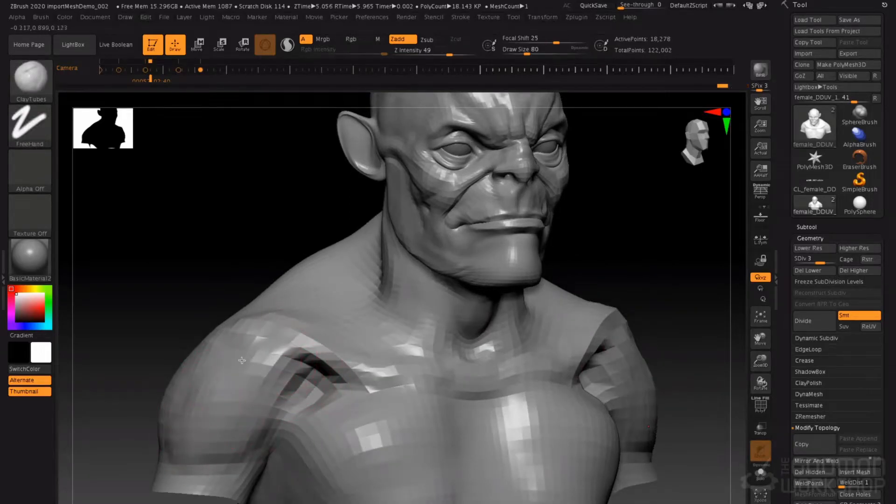
Sculpt the chest muscles running toward the armpit with ClayTubes strokes at draw size 80.
{"action": "left_click_drag", "start_coordinate": [369, 402], "coordinate": [303, 411]}
{"action": "left_click_drag", "start_coordinate": [380, 387], "coordinate": [303, 422]}
{"action": "left_click_drag", "start_coordinate": [399, 405], "coordinate": [275, 438]}
{"action": "left_click_drag", "start_coordinate": [390, 430], "coordinate": [340, 439]}
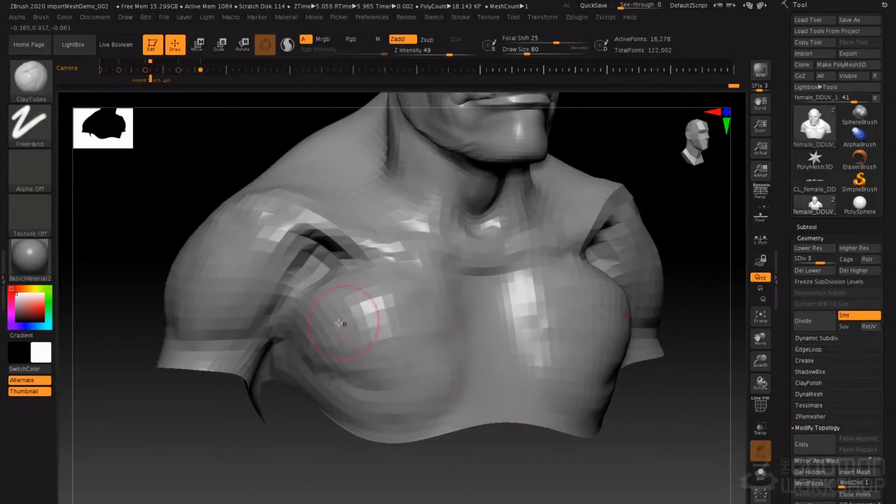
{"action": "mouse_move", "coordinate": [339, 323]}
{"action": "left_mouse_down"}
{"action": "mouse_move", "coordinate": [460, 286]}
{"action": "mouse_move", "coordinate": [444, 312]}
{"action": "mouse_move", "coordinate": [436, 359]}
{"action": "mouse_move", "coordinate": [268, 342]}
{"action": "left_mouse_up"}
{"action": "mouse_move", "coordinate": [306, 352]}
{"action": "right_mouse_down"}
{"action": "mouse_move", "coordinate": [284, 360]}
{"action": "mouse_move", "coordinate": [200, 294]}
{"action": "mouse_move", "coordinate": [120, 284]}
{"action": "right_mouse_up"}
{"action": "left_click_drag", "start_coordinate": [441, 334], "coordinate": [379, 357]}
{"action": "left_click_drag", "start_coordinate": [343, 399], "coordinate": [301, 401]}
Define the breastbone strip between the chest muscles and return to subdivision level 4.
{"action": "right_click_drag", "start_coordinate": [257, 288], "coordinate": [268, 285], "text": "shift"}
{"action": "left_click_drag", "start_coordinate": [268, 275], "coordinate": [264, 375]}
{"action": "key", "text": "d"}
{"action": "mouse_move", "coordinate": [264, 298]}
{"action": "left_mouse_down"}
{"action": "mouse_move", "coordinate": [256, 280]}
{"action": "mouse_move", "coordinate": [264, 374]}
{"action": "left_mouse_up"}
Build up the neck muscle from behind the ear to the collarbone with ClayTubes at draw size 74.
{"action": "right_click_drag", "start_coordinate": [326, 196], "coordinate": [363, 295], "text": "alt"}
{"action": "right_click_drag", "start_coordinate": [401, 289], "coordinate": [349, 283]}
{"action": "key", "text": "space"}
{"action": "left_click_drag", "start_coordinate": [349, 282], "coordinate": [347, 282]}
{"action": "key", "text": "space"}
{"action": "mouse_move", "coordinate": [346, 282]}
{"action": "right_mouse_down"}
{"action": "mouse_move", "coordinate": [330, 314]}
{"action": "mouse_move", "coordinate": [343, 253]}
{"action": "right_mouse_up"}
{"action": "key", "text": "space"}
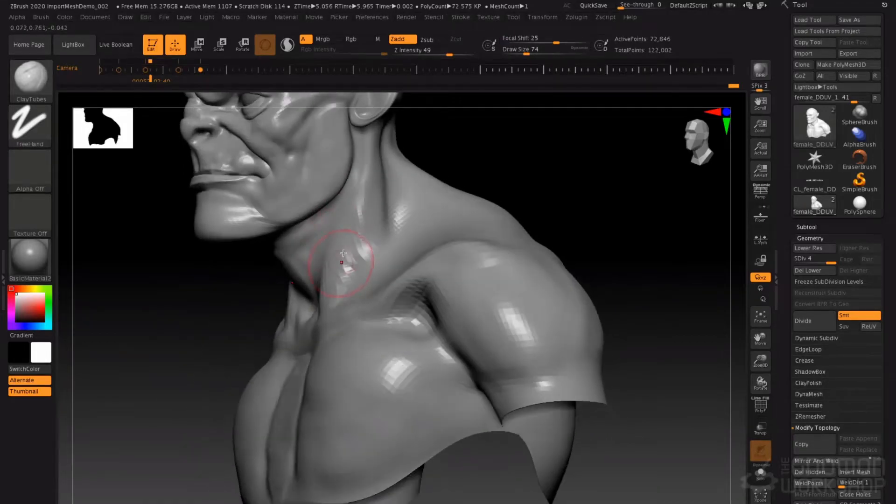
{"action": "left_click_drag", "start_coordinate": [376, 135], "coordinate": [366, 201]}
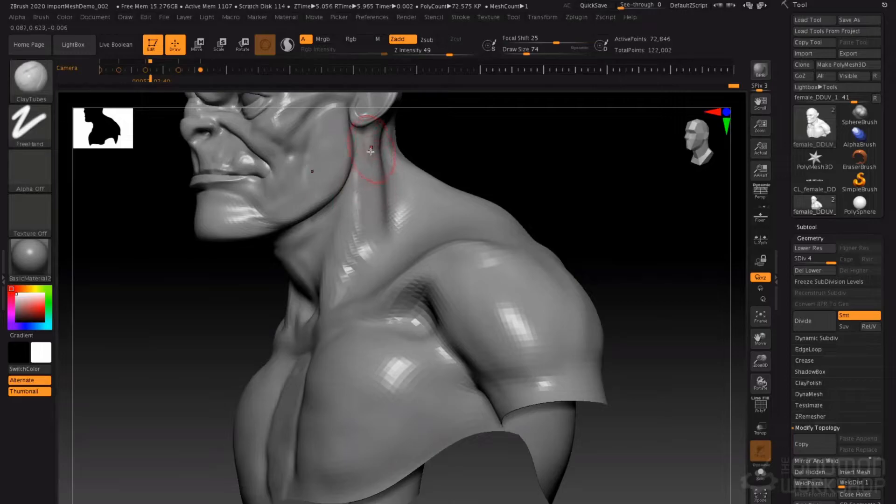
{"action": "left_click_drag", "start_coordinate": [370, 151], "coordinate": [356, 238]}
{"action": "left_click_drag", "start_coordinate": [341, 281], "coordinate": [359, 203]}
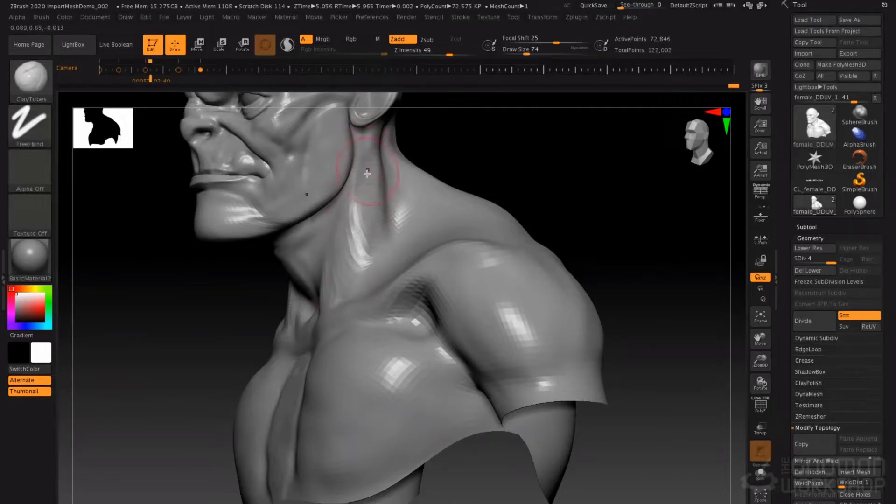
Smooth the side neck muscle, raising the Smooth brush's Z Intensity to 32.
{"action": "right_click_drag", "start_coordinate": [348, 233], "coordinate": [243, 207]}
{"action": "key", "text": "shift"}
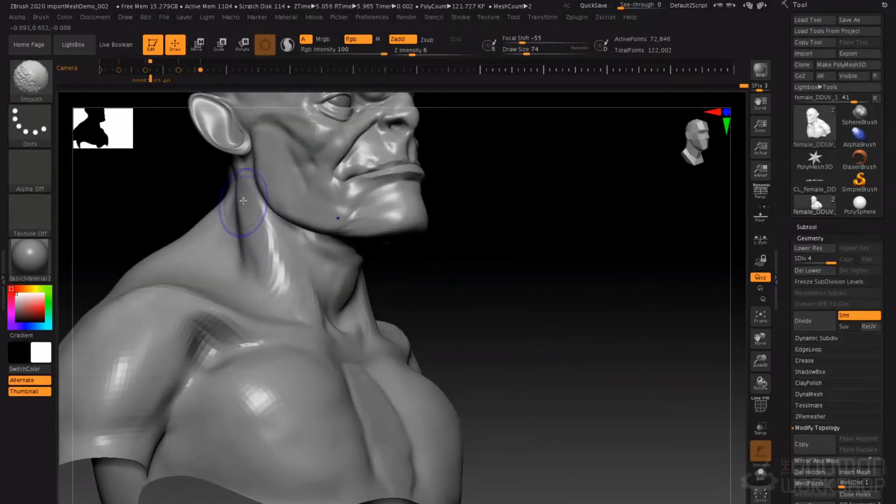
{"action": "left_click_drag", "start_coordinate": [270, 263], "coordinate": [267, 253], "text": "shift"}
{"action": "left_click", "coordinate": [438, 51], "text": "shift"}
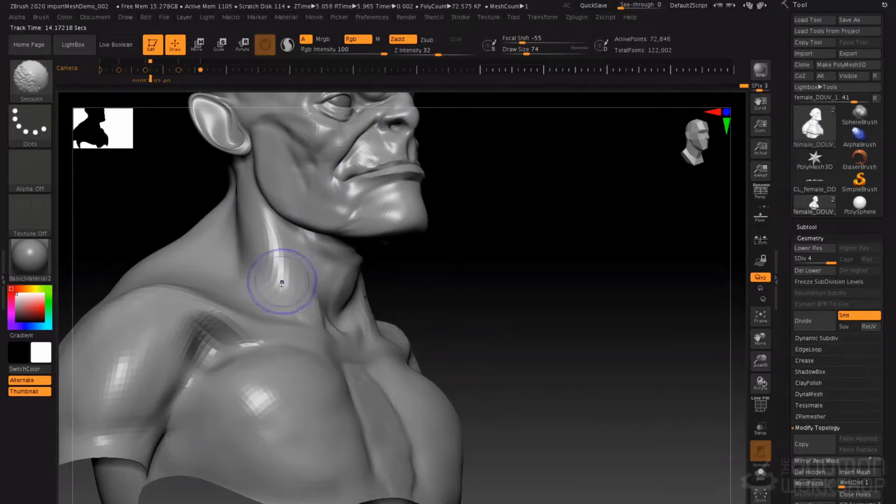
Sculpt the hollows and tendons at the base of the neck with the Standard brush at draw size 46.
{"action": "key", "text": "space"}
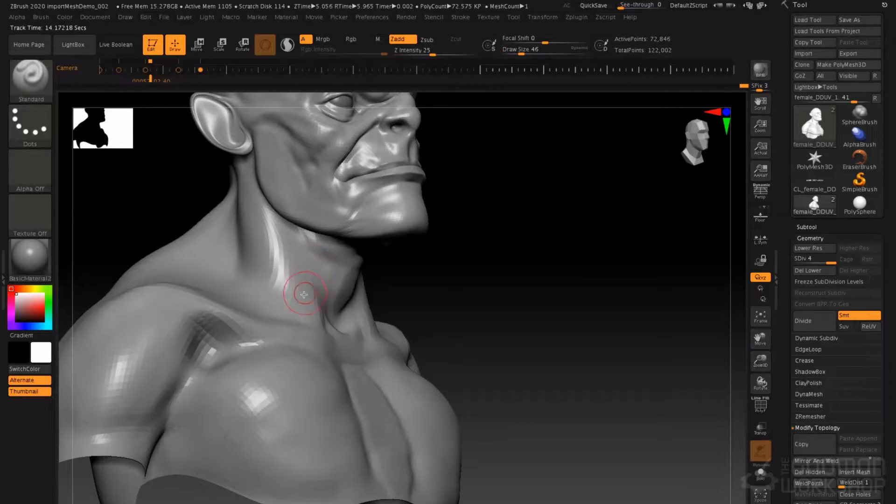
{"action": "right_click_drag", "start_coordinate": [293, 328], "coordinate": [303, 319]}
{"action": "left_click_drag", "start_coordinate": [292, 313], "coordinate": [284, 264]}
{"action": "right_click_drag", "start_coordinate": [301, 315], "coordinate": [335, 339]}
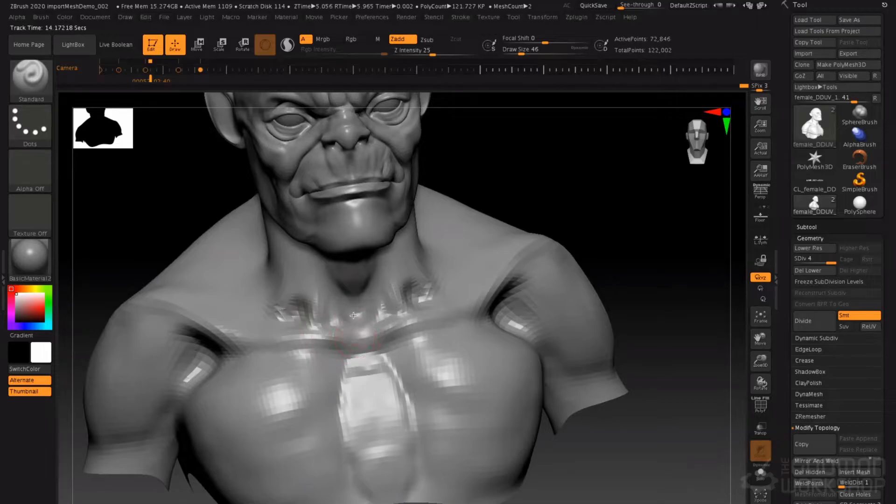
{"action": "right_click_drag", "start_coordinate": [370, 307], "coordinate": [368, 318]}
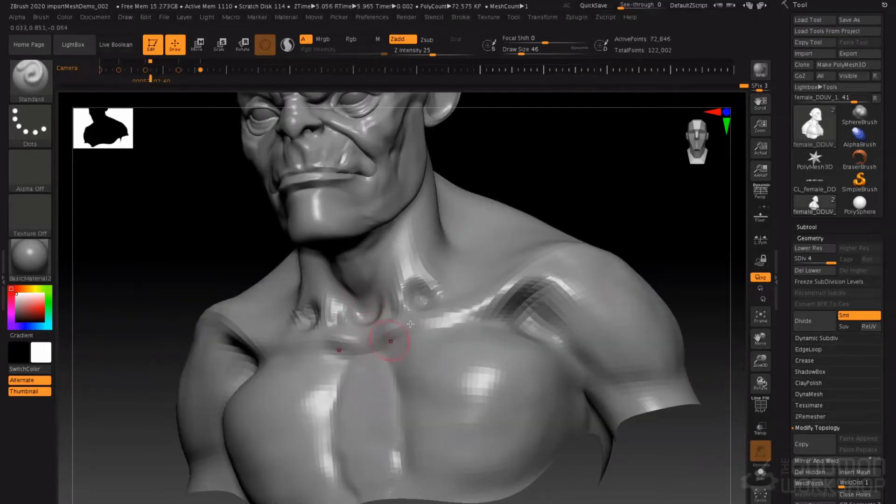
Strengthen the collarbone ridge out to the shoulder with the ClayTubes brush at draw size 68.
{"action": "right_click_drag", "start_coordinate": [550, 249], "coordinate": [587, 250]}
{"action": "mouse_move", "coordinate": [562, 265]}
{"action": "left_mouse_down"}
{"action": "mouse_move", "coordinate": [518, 295]}
{"action": "mouse_move", "coordinate": [510, 283]}
{"action": "left_mouse_up"}
{"action": "key", "text": "b"}
{"action": "key", "text": "c"}
{"action": "key", "text": "t"}
{"action": "key", "text": "space"}
{"action": "mouse_move", "coordinate": [406, 354]}
{"action": "left_mouse_down"}
{"action": "mouse_move", "coordinate": [467, 333]}
{"action": "mouse_move", "coordinate": [556, 264]}
{"action": "mouse_move", "coordinate": [610, 248]}
{"action": "left_mouse_up"}
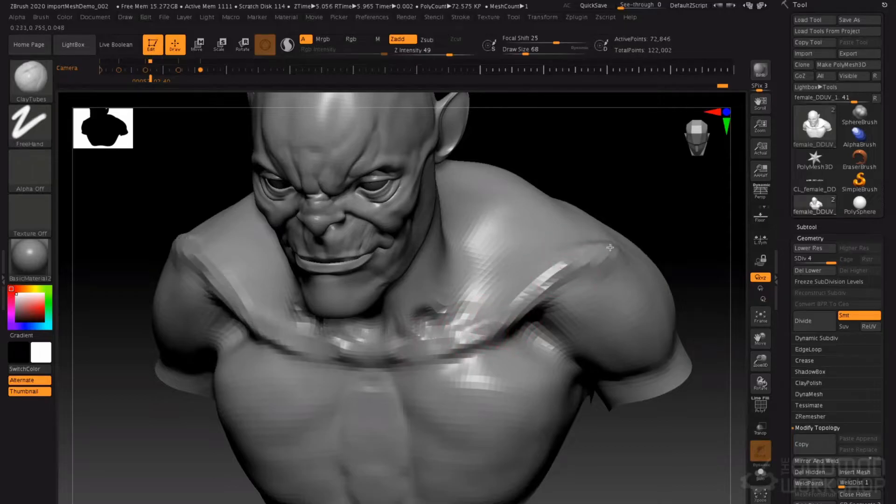
Add volume between the shoulder and the neck with the ClayTubes brush and smooth the transition.
{"action": "mouse_move", "coordinate": [540, 246]}
{"action": "right_mouse_down"}
{"action": "mouse_move", "coordinate": [170, 257]}
{"action": "mouse_move", "coordinate": [439, 215]}
{"action": "mouse_move", "coordinate": [332, 300]}
{"action": "mouse_move", "coordinate": [320, 294]}
{"action": "mouse_move", "coordinate": [354, 206]}
{"action": "right_mouse_up"}
{"action": "mouse_move", "coordinate": [293, 232]}
{"action": "left_mouse_down"}
{"action": "mouse_move", "coordinate": [245, 296]}
{"action": "mouse_move", "coordinate": [287, 395]}
{"action": "mouse_move", "coordinate": [327, 241]}
{"action": "mouse_move", "coordinate": [286, 415]}
{"action": "mouse_move", "coordinate": [284, 252]}
{"action": "mouse_move", "coordinate": [334, 213]}
{"action": "left_mouse_up"}
{"action": "mouse_move", "coordinate": [320, 207]}
{"action": "right_mouse_down"}
{"action": "mouse_move", "coordinate": [350, 190]}
{"action": "mouse_move", "coordinate": [370, 266]}
{"action": "mouse_move", "coordinate": [358, 236]}
{"action": "mouse_move", "coordinate": [312, 280]}
{"action": "right_mouse_up"}
{"action": "key", "text": "space"}
{"action": "left_click", "coordinate": [364, 233]}
{"action": "mouse_move", "coordinate": [313, 226]}
{"action": "left_mouse_down", "text": "shift"}
{"action": "mouse_move", "coordinate": [443, 249]}
{"action": "mouse_move", "coordinate": [501, 223]}
{"action": "left_mouse_up", "text": "shift"}
{"action": "mouse_move", "coordinate": [410, 234]}
{"action": "right_mouse_down"}
{"action": "mouse_move", "coordinate": [426, 184]}
{"action": "mouse_move", "coordinate": [436, 198]}
{"action": "right_mouse_up"}
Carve the groove between the side neck muscle and the trapezius with the DamStandard brush at draw size 97.
{"action": "key", "text": "b"}
{"action": "key", "text": "d"}
{"action": "key", "text": "s"}
{"action": "right_click_drag", "start_coordinate": [425, 163], "coordinate": [452, 230], "text": "alt"}
{"action": "key", "text": "space"}
{"action": "left_click", "coordinate": [436, 225]}
{"action": "left_click_drag", "start_coordinate": [422, 176], "coordinate": [451, 278]}
{"action": "key", "text": "ctrl+z"}
{"action": "key", "text": "space"}
{"action": "left_click", "coordinate": [458, 252]}
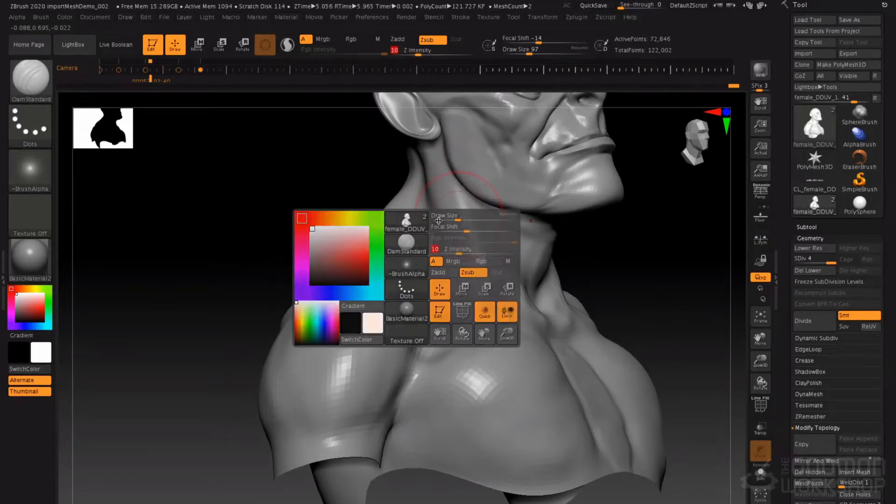
{"action": "mouse_move", "coordinate": [434, 272]}
{"action": "right_mouse_down"}
{"action": "mouse_move", "coordinate": [442, 277]}
{"action": "mouse_move", "coordinate": [445, 231]}
{"action": "right_mouse_up"}
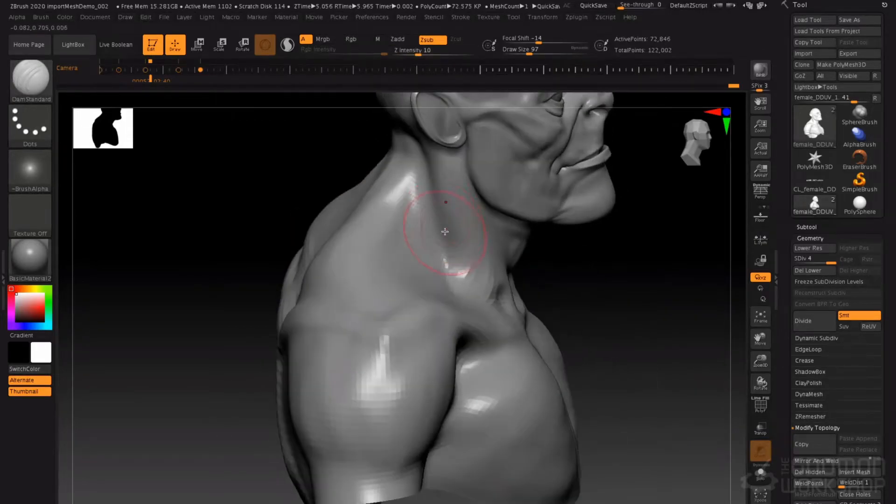
{"action": "right_click_drag", "start_coordinate": [432, 181], "coordinate": [404, 261]}
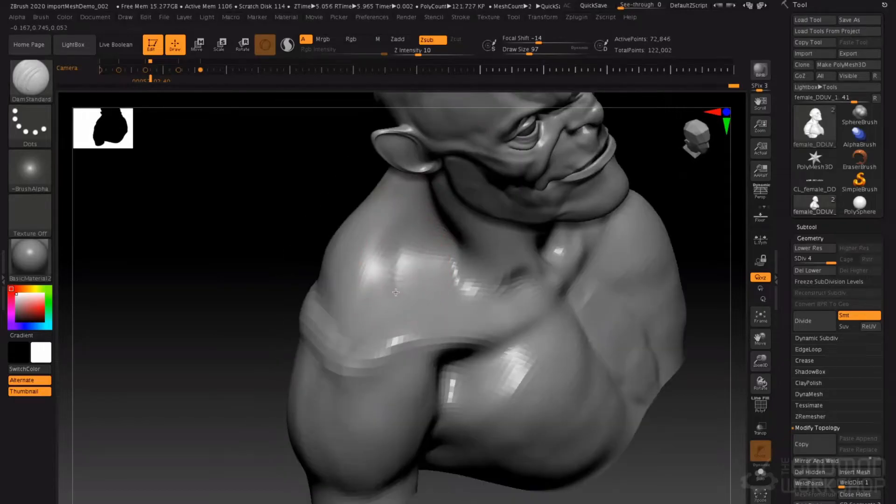
{"action": "right_click_drag", "start_coordinate": [410, 201], "coordinate": [420, 180]}
{"action": "right_click_drag", "start_coordinate": [406, 260], "coordinate": [519, 230]}
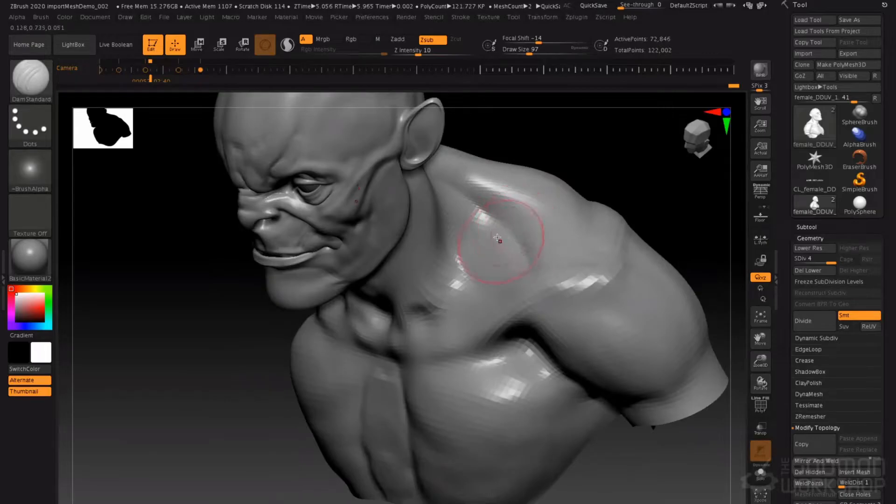
Sculpt the hollow above the collarbone beside the neck with the Standard brush at draw size 46 and soften it.
{"action": "key", "text": "b"}
{"action": "key", "text": "s"}
{"action": "key", "text": "t"}
{"action": "mouse_move", "coordinate": [489, 241]}
{"action": "left_mouse_down"}
{"action": "mouse_move", "coordinate": [472, 233]}
{"action": "mouse_move", "coordinate": [481, 257]}
{"action": "left_mouse_up"}
{"action": "mouse_move", "coordinate": [485, 233]}
{"action": "right_mouse_down"}
{"action": "mouse_move", "coordinate": [493, 250]}
{"action": "mouse_move", "coordinate": [503, 244]}
{"action": "right_mouse_up"}
{"action": "right_click_drag", "start_coordinate": [238, 273], "coordinate": [316, 252]}
{"action": "key", "text": "space"}
{"action": "left_click_drag", "start_coordinate": [313, 251], "coordinate": [290, 250]}
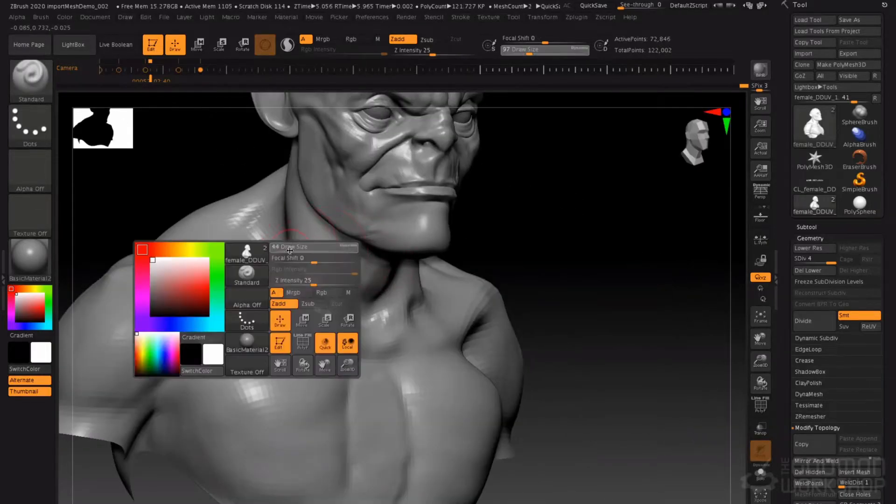
{"action": "right_click_drag", "start_coordinate": [239, 255], "coordinate": [260, 267]}
{"action": "mouse_move", "coordinate": [228, 265]}
{"action": "left_mouse_down"}
{"action": "mouse_move", "coordinate": [248, 250]}
{"action": "mouse_move", "coordinate": [246, 271]}
{"action": "mouse_move", "coordinate": [265, 250]}
{"action": "left_mouse_up"}
{"action": "right_click_drag", "start_coordinate": [293, 196], "coordinate": [244, 260]}
{"action": "right_click_drag", "start_coordinate": [319, 182], "coordinate": [271, 233]}
{"action": "key", "text": "shift"}
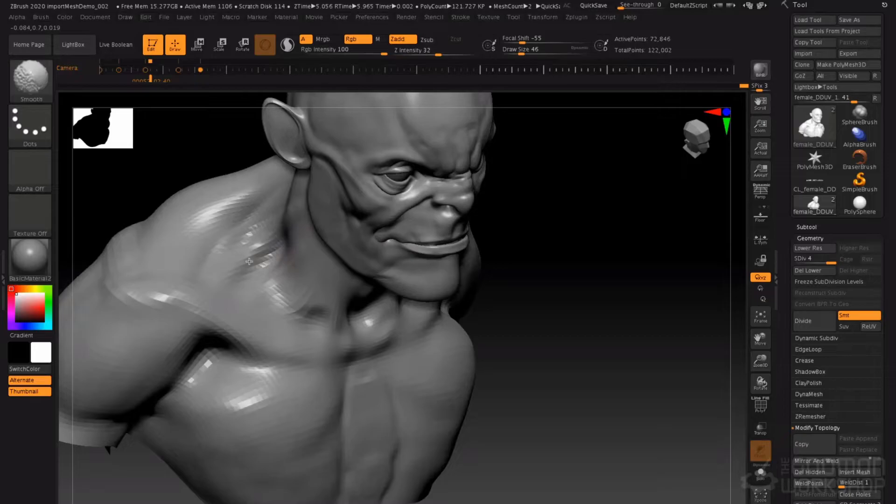
Build up the trapezius from the back of the neck to the shoulder with the ClayTubes brush at draw size 83.
{"action": "right_click_drag", "start_coordinate": [297, 194], "coordinate": [358, 224]}
{"action": "key", "text": "b"}
{"action": "key", "text": "c"}
{"action": "key", "text": "b"}
{"action": "key", "text": "space"}
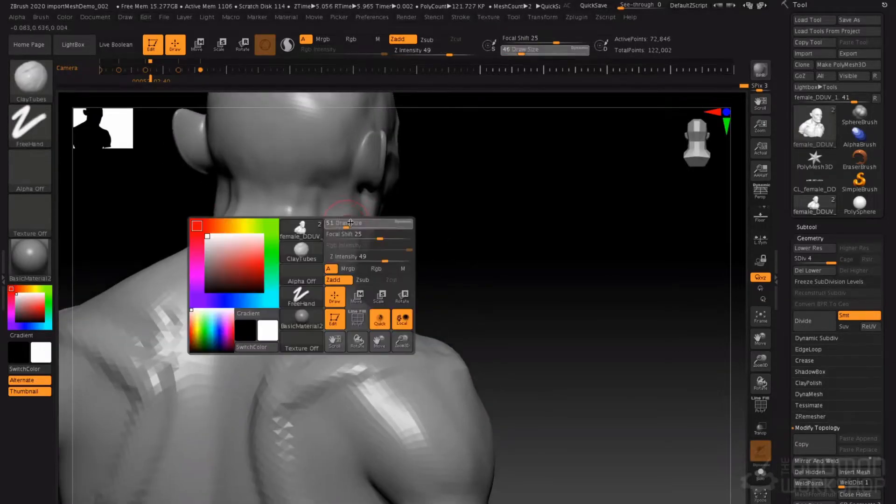
{"action": "left_click_drag", "start_coordinate": [344, 225], "coordinate": [350, 225]}
{"action": "right_click_drag", "start_coordinate": [322, 235], "coordinate": [299, 230]}
{"action": "mouse_move", "coordinate": [311, 210]}
{"action": "left_mouse_down"}
{"action": "mouse_move", "coordinate": [306, 264]}
{"action": "mouse_move", "coordinate": [304, 213]}
{"action": "mouse_move", "coordinate": [314, 197]}
{"action": "mouse_move", "coordinate": [297, 203]}
{"action": "mouse_move", "coordinate": [251, 336]}
{"action": "left_mouse_up"}
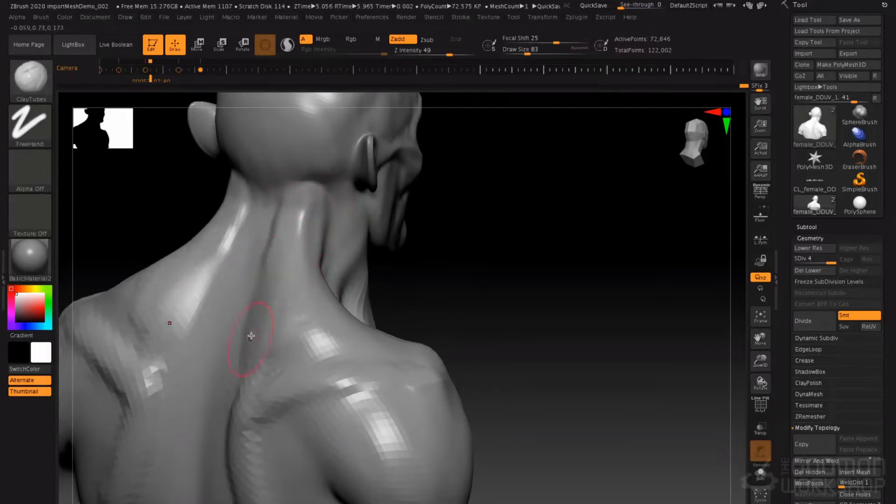
{"action": "left_click_drag", "start_coordinate": [283, 213], "coordinate": [300, 238]}
{"action": "right_click_drag", "start_coordinate": [333, 237], "coordinate": [305, 242]}
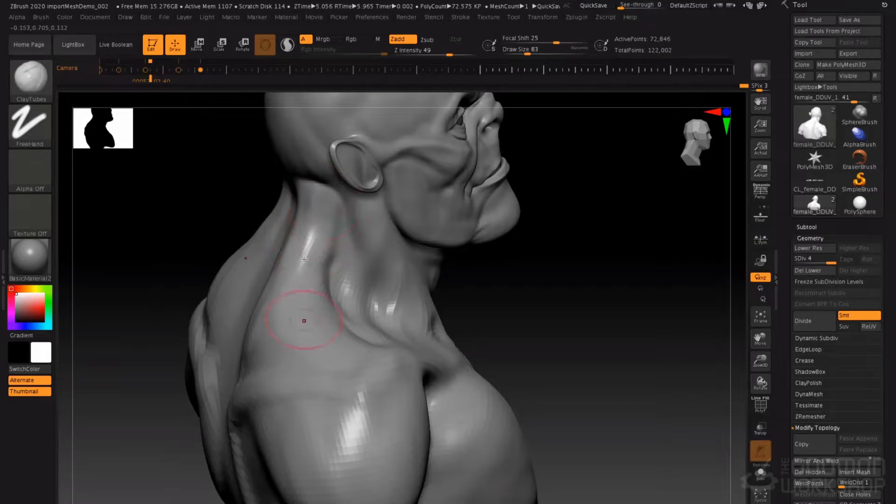
{"action": "mouse_move", "coordinate": [308, 299]}
{"action": "right_mouse_down"}
{"action": "mouse_move", "coordinate": [276, 326]}
{"action": "mouse_move", "coordinate": [318, 332]}
{"action": "right_mouse_up"}
{"action": "left_click_drag", "start_coordinate": [300, 329], "coordinate": [318, 361]}
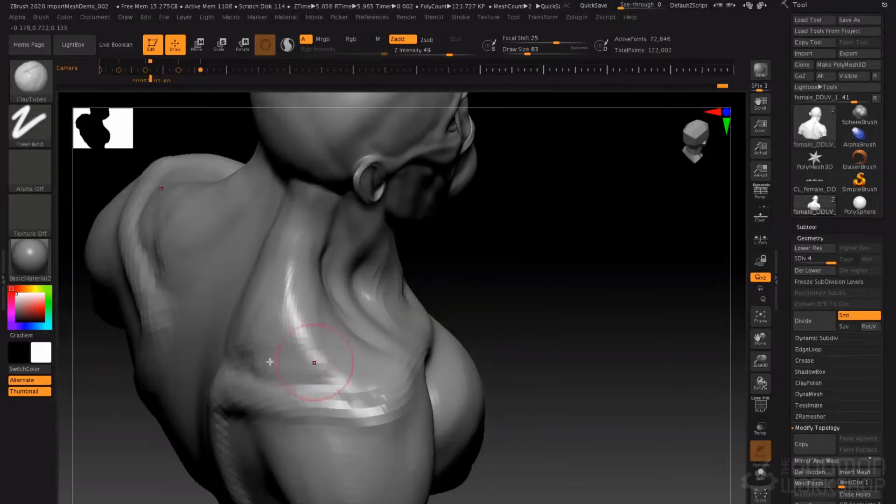
Build up the upper back along the inner edge of the shoulder blade with the ClayTubes brush.
{"action": "right_click_drag", "start_coordinate": [288, 269], "coordinate": [136, 277]}
{"action": "right_click_drag", "start_coordinate": [188, 232], "coordinate": [222, 294]}
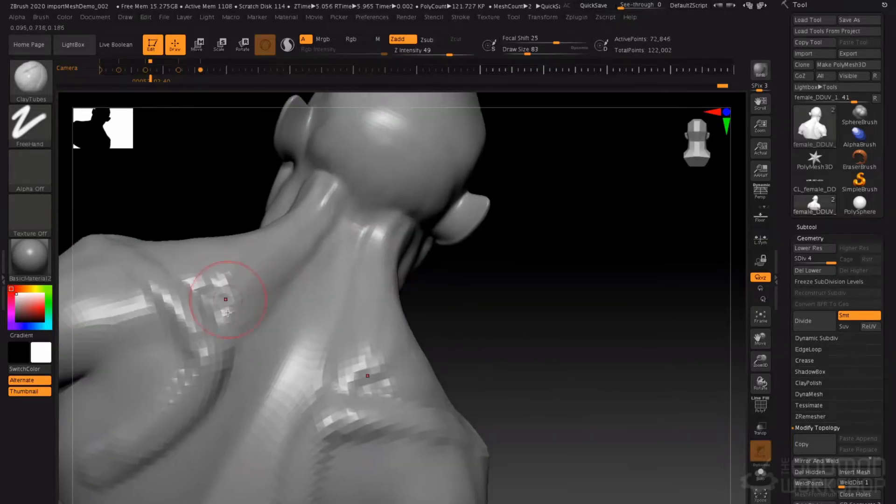
{"action": "left_click_drag", "start_coordinate": [328, 198], "coordinate": [276, 262]}
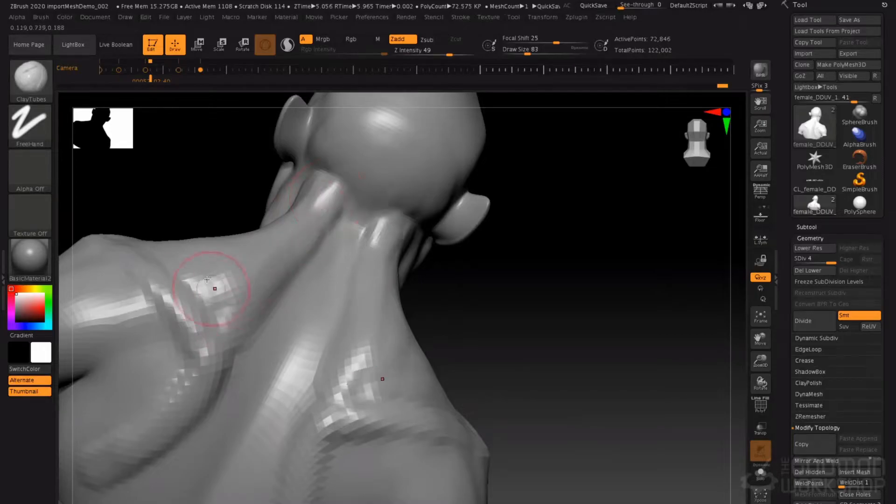
{"action": "left_click_drag", "start_coordinate": [216, 286], "coordinate": [237, 334]}
{"action": "left_click_drag", "start_coordinate": [310, 242], "coordinate": [210, 423]}
{"action": "left_click_drag", "start_coordinate": [241, 321], "coordinate": [214, 414]}
{"action": "mouse_move", "coordinate": [236, 352]}
{"action": "left_mouse_down"}
{"action": "mouse_move", "coordinate": [206, 426]}
{"action": "mouse_move", "coordinate": [157, 458]}
{"action": "left_mouse_up"}
{"action": "left_click_drag", "start_coordinate": [231, 317], "coordinate": [245, 338]}
Add volume across the shoulder blade and mark the spine at the neck's base with ClayTubes at draw size 51.
{"action": "right_click_drag", "start_coordinate": [245, 338], "coordinate": [321, 243], "text": "alt"}
{"action": "left_click_drag", "start_coordinate": [244, 361], "coordinate": [184, 394]}
{"action": "left_click_drag", "start_coordinate": [254, 396], "coordinate": [194, 414]}
{"action": "left_click_drag", "start_coordinate": [309, 393], "coordinate": [325, 433]}
{"action": "left_click_drag", "start_coordinate": [379, 247], "coordinate": [340, 303]}
{"action": "mouse_move", "coordinate": [389, 231]}
{"action": "left_mouse_down"}
{"action": "mouse_move", "coordinate": [371, 257]}
{"action": "mouse_move", "coordinate": [374, 233]}
{"action": "left_mouse_up"}
{"action": "key", "text": "space"}
{"action": "left_click", "coordinate": [379, 213]}
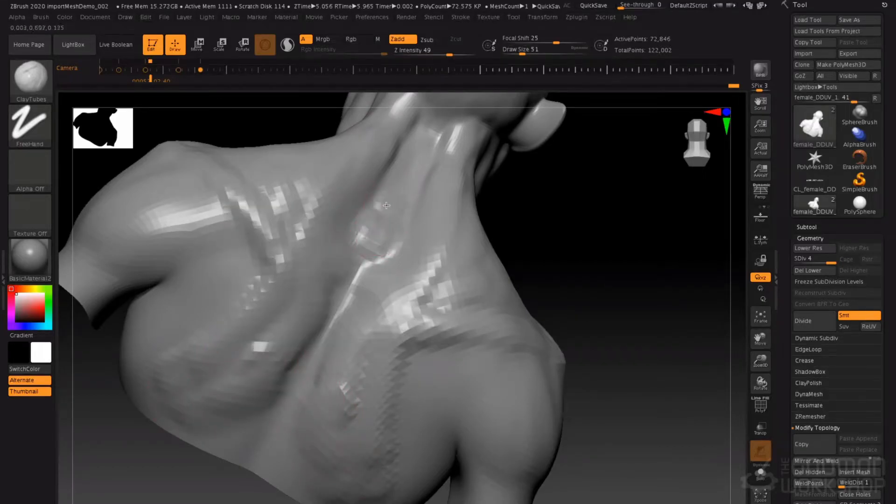
{"action": "mouse_move", "coordinate": [425, 136]}
{"action": "right_mouse_down"}
{"action": "mouse_move", "coordinate": [390, 202]}
{"action": "mouse_move", "coordinate": [408, 190]}
{"action": "mouse_move", "coordinate": [501, 199]}
{"action": "mouse_move", "coordinate": [448, 259]}
{"action": "right_mouse_up"}
Select the Move brush, lower the mesh to subdivision level 3 and set the draw size to 132.
{"action": "key", "text": "space"}
{"action": "left_click", "coordinate": [474, 153]}
{"action": "key", "text": "b"}
{"action": "key", "text": "m"}
{"action": "key", "text": "v"}
{"action": "key", "text": "space"}
{"action": "left_click", "coordinate": [495, 204]}
{"action": "mouse_move", "coordinate": [503, 216]}
{"action": "right_mouse_down"}
{"action": "mouse_move", "coordinate": [493, 223]}
{"action": "mouse_move", "coordinate": [493, 209]}
{"action": "right_mouse_up"}
{"action": "key", "text": "shift+d"}
{"action": "key", "text": "space"}
{"action": "left_click", "coordinate": [485, 194]}
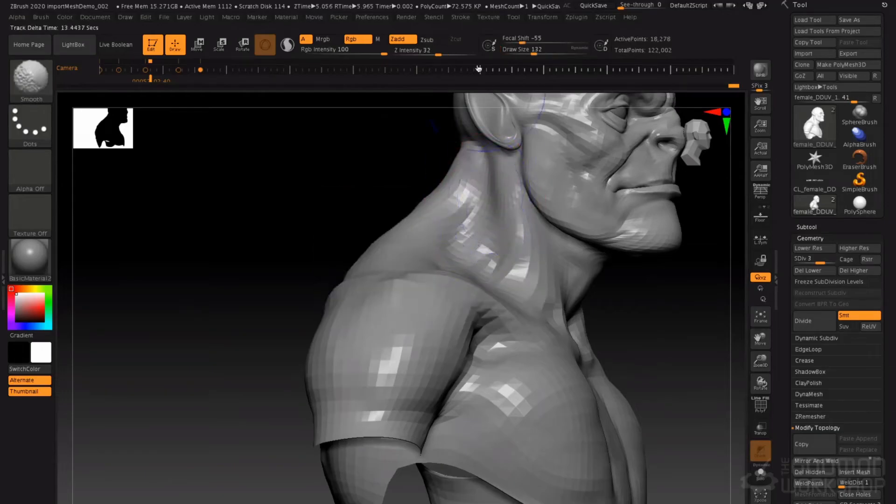
Smooth the side of the neck and trapezius at Z Intensity 11, and return the mesh to subdivision level 4.
{"action": "left_click_drag", "start_coordinate": [436, 53], "coordinate": [419, 52], "text": "shift"}
{"action": "left_click_drag", "start_coordinate": [459, 199], "coordinate": [492, 247], "text": "shift"}
{"action": "left_click_drag", "start_coordinate": [394, 180], "coordinate": [350, 189]}
{"action": "left_click_drag", "start_coordinate": [481, 252], "coordinate": [442, 200], "text": "shift"}
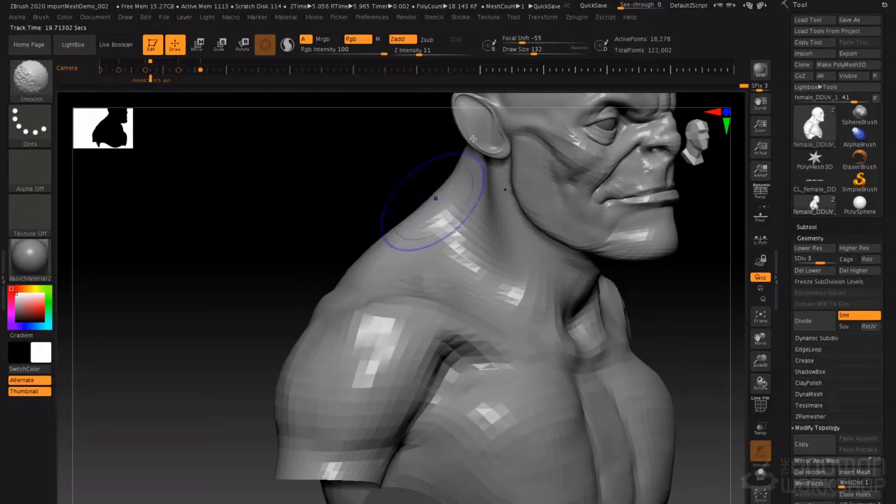
{"action": "key", "text": "d"}
Adjust the form at the side of the neck's base with the Move brush at draw size 132.
{"action": "mouse_move", "coordinate": [520, 228]}
{"action": "right_mouse_down"}
{"action": "mouse_move", "coordinate": [451, 231]}
{"action": "mouse_move", "coordinate": [510, 236]}
{"action": "mouse_move", "coordinate": [479, 189]}
{"action": "right_mouse_up"}
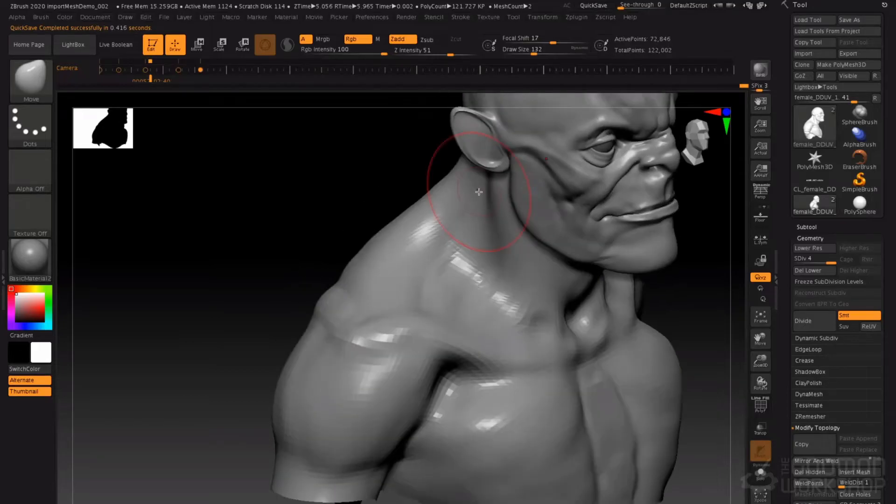
{"action": "mouse_move", "coordinate": [530, 317]}
{"action": "right_mouse_down"}
{"action": "mouse_move", "coordinate": [500, 320]}
{"action": "mouse_move", "coordinate": [524, 280]}
{"action": "mouse_move", "coordinate": [475, 218]}
{"action": "right_mouse_up"}
{"action": "right_click_drag", "start_coordinate": [441, 191], "coordinate": [465, 213], "text": "alt"}
{"action": "right_click", "coordinate": [464, 213]}
{"action": "right_click_drag", "start_coordinate": [456, 279], "coordinate": [463, 282]}
{"action": "left_click_drag", "start_coordinate": [458, 285], "coordinate": [459, 306]}
{"action": "right_click_drag", "start_coordinate": [460, 317], "coordinate": [466, 345]}
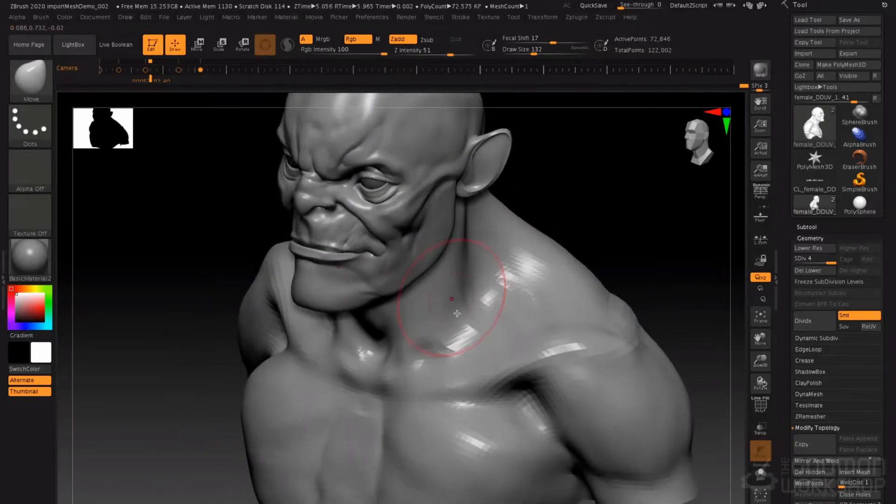
Sculpt small tendon details above the collarbone with the Standard brush at draw size 33 and soften them.
{"action": "key", "text": "b"}
{"action": "key", "text": "s"}
{"action": "key", "text": "t"}
{"action": "key", "text": "space"}
{"action": "left_click_drag", "start_coordinate": [459, 308], "coordinate": [451, 310]}
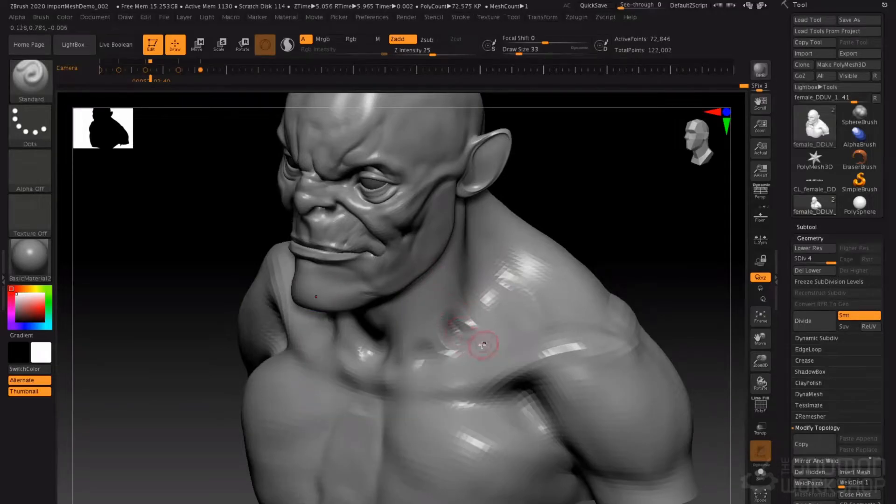
{"action": "right_click_drag", "start_coordinate": [461, 255], "coordinate": [488, 214]}
{"action": "mouse_move", "coordinate": [303, 301]}
{"action": "left_mouse_down", "text": "shift"}
{"action": "mouse_move", "coordinate": [310, 309]}
{"action": "mouse_move", "coordinate": [287, 308]}
{"action": "mouse_move", "coordinate": [300, 310]}
{"action": "left_mouse_up", "text": "shift"}
Reshape the collarbone and top of the shoulder with the Move brush at draw size 167, reducing it to 128.
{"action": "key", "text": "space"}
{"action": "mouse_move", "coordinate": [450, 327]}
{"action": "right_mouse_down"}
{"action": "mouse_move", "coordinate": [462, 345]}
{"action": "mouse_move", "coordinate": [420, 349]}
{"action": "right_mouse_up"}
{"action": "key", "text": "b"}
{"action": "key", "text": "m"}
{"action": "key", "text": "v"}
{"action": "mouse_move", "coordinate": [425, 393]}
{"action": "left_mouse_down"}
{"action": "mouse_move", "coordinate": [423, 381]}
{"action": "mouse_move", "coordinate": [446, 376]}
{"action": "left_mouse_up"}
{"action": "left_click_drag", "start_coordinate": [508, 379], "coordinate": [509, 366]}
{"action": "left_click_drag", "start_coordinate": [558, 348], "coordinate": [553, 337]}
{"action": "right_click_drag", "start_coordinate": [570, 312], "coordinate": [429, 317]}
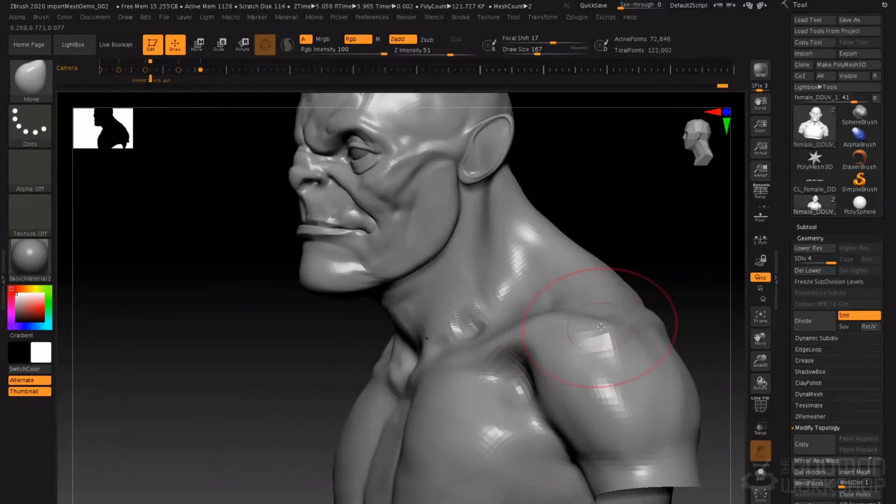
{"action": "right_click_drag", "start_coordinate": [578, 302], "coordinate": [513, 389]}
{"action": "key", "text": "space"}
{"action": "left_click_drag", "start_coordinate": [570, 328], "coordinate": [560, 328]}
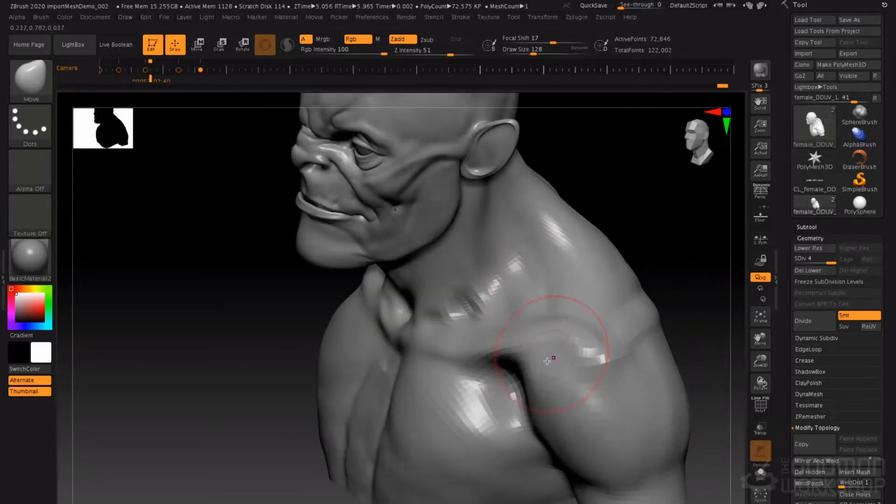
Build up the front deltoid and upper chest muscle with ClayTubes at draw size 97 and smooth the strokes.
{"action": "key", "text": "b"}
{"action": "key", "text": "c"}
{"action": "key", "text": "t"}
{"action": "key", "text": "space"}
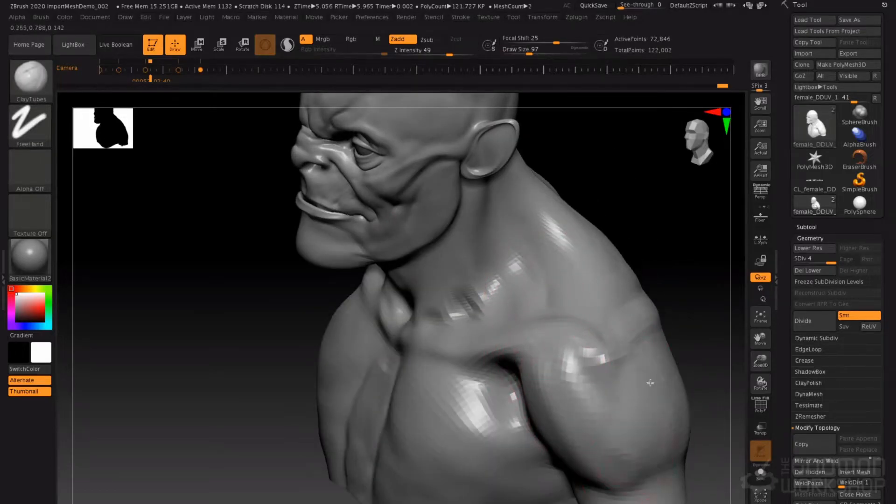
{"action": "mouse_move", "coordinate": [460, 385]}
{"action": "left_mouse_down"}
{"action": "mouse_move", "coordinate": [506, 420]}
{"action": "mouse_move", "coordinate": [450, 431]}
{"action": "left_mouse_up"}
{"action": "left_click_drag", "start_coordinate": [528, 449], "coordinate": [476, 423]}
{"action": "right_click_drag", "start_coordinate": [468, 417], "coordinate": [480, 367], "text": "alt"}
{"action": "left_click_drag", "start_coordinate": [480, 367], "coordinate": [553, 398]}
{"action": "left_click_drag", "start_coordinate": [465, 377], "coordinate": [568, 406], "text": "shift"}
Carve muscle-fibre grooves across the chest toward the armpit with the DamStandard brush at draw size 97.
{"action": "key", "text": "b"}
{"action": "key", "text": "d"}
{"action": "key", "text": "s"}
{"action": "right_click_drag", "start_coordinate": [531, 400], "coordinate": [469, 380]}
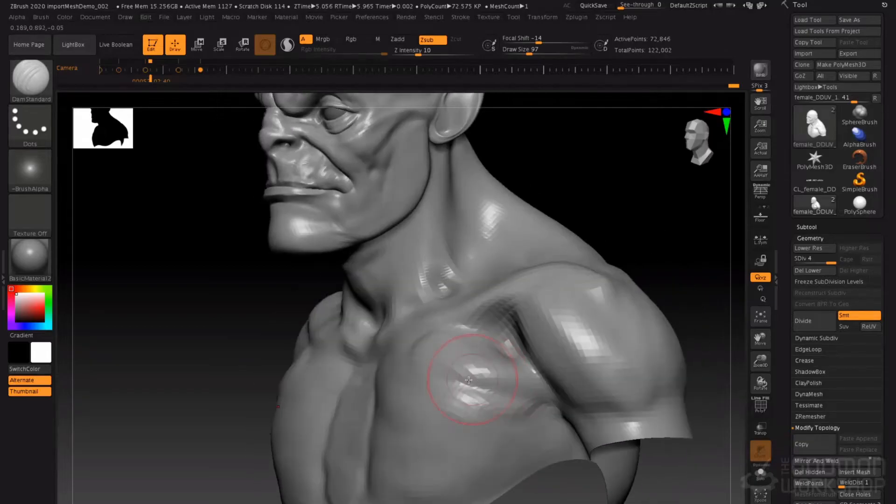
{"action": "mouse_move", "coordinate": [466, 377]}
{"action": "left_mouse_down"}
{"action": "mouse_move", "coordinate": [403, 365]}
{"action": "mouse_move", "coordinate": [534, 400]}
{"action": "mouse_move", "coordinate": [420, 429]}
{"action": "mouse_move", "coordinate": [511, 419]}
{"action": "left_mouse_up"}
{"action": "left_click_drag", "start_coordinate": [413, 461], "coordinate": [547, 416]}
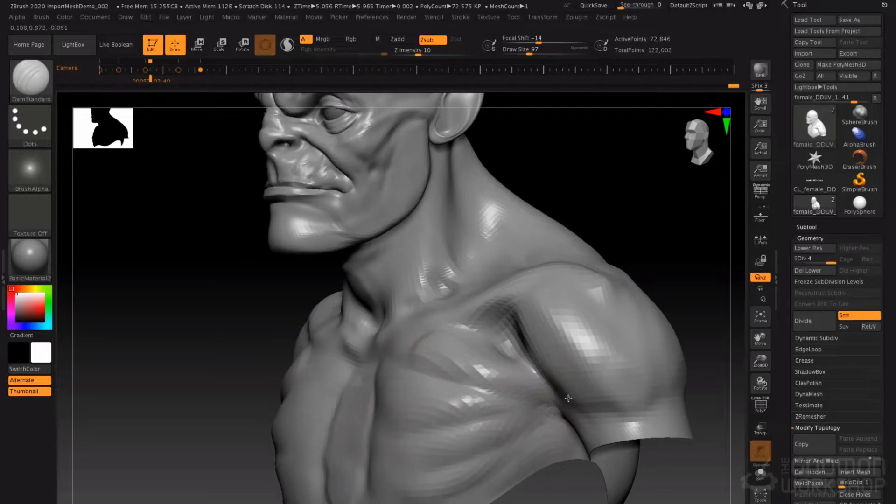
Carve muscle-fibre grooves down the front, side and back of the deltoid with the DamStandard brush.
{"action": "left_click_drag", "start_coordinate": [585, 295], "coordinate": [623, 359]}
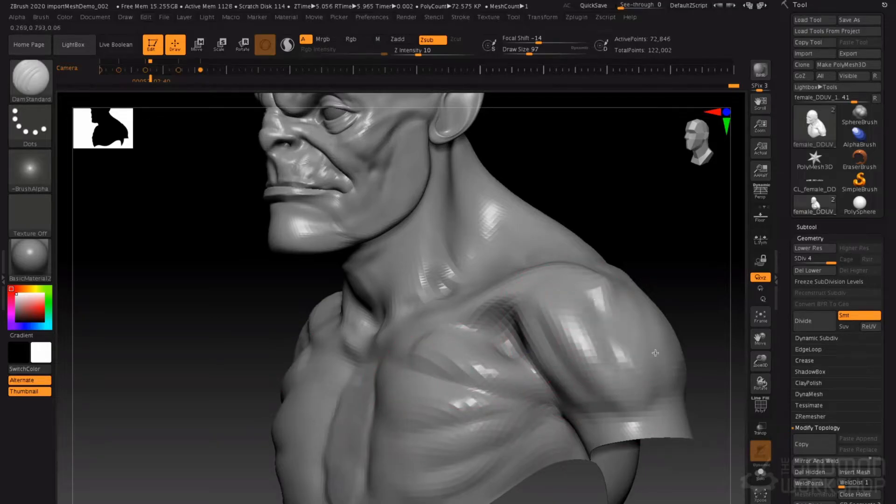
{"action": "left_click_drag", "start_coordinate": [713, 326], "coordinate": [640, 302]}
{"action": "left_click_drag", "start_coordinate": [707, 356], "coordinate": [676, 387]}
{"action": "left_click_drag", "start_coordinate": [529, 252], "coordinate": [395, 254], "text": "alt"}
{"action": "left_click_drag", "start_coordinate": [594, 290], "coordinate": [555, 379]}
{"action": "right_click_drag", "start_coordinate": [565, 320], "coordinate": [504, 322]}
{"action": "right_click_drag", "start_coordinate": [604, 336], "coordinate": [520, 337], "text": "alt"}
{"action": "left_click_drag", "start_coordinate": [610, 321], "coordinate": [504, 377]}
Build up the rear deltoid toward the shoulder blade with the ClayTubes brush at draw size 97.
{"action": "key", "text": "b"}
{"action": "key", "text": "c"}
{"action": "key", "text": "t"}
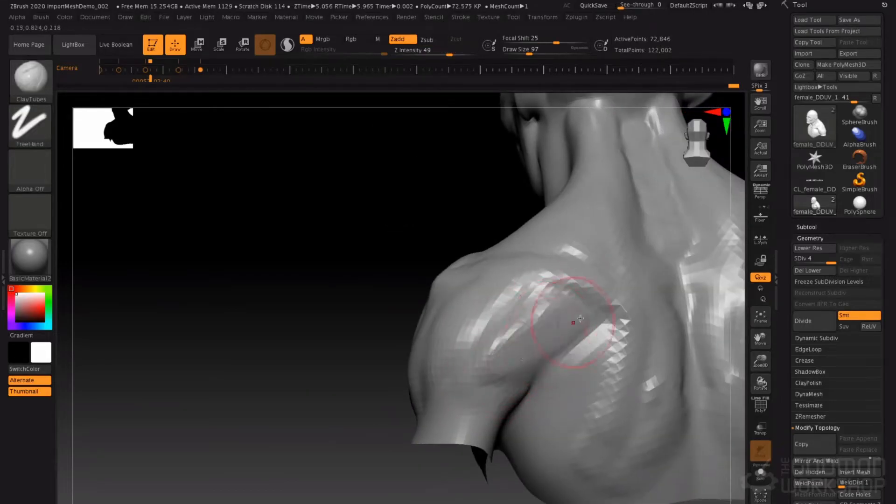
{"action": "left_click_drag", "start_coordinate": [445, 406], "coordinate": [593, 329]}
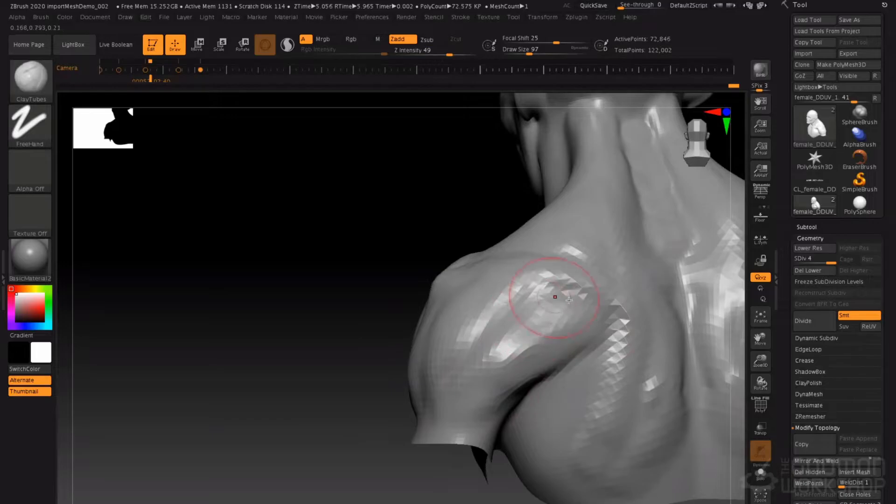
Soften the chest striations at draw size 172 and adjust the outer chest and shoulder contour with the Move brush.
{"action": "right_click_drag", "start_coordinate": [527, 315], "coordinate": [566, 296]}
{"action": "mouse_move", "coordinate": [492, 204]}
{"action": "right_mouse_down", "text": "alt"}
{"action": "mouse_move", "coordinate": [491, 192]}
{"action": "mouse_move", "coordinate": [482, 224]}
{"action": "mouse_move", "coordinate": [536, 227]}
{"action": "right_mouse_up", "text": "alt"}
{"action": "right_click_drag", "start_coordinate": [536, 227], "coordinate": [429, 280], "text": "alt"}
{"action": "right_click_drag", "start_coordinate": [430, 280], "coordinate": [461, 306], "text": "alt"}
{"action": "mouse_move", "coordinate": [460, 306]}
{"action": "right_mouse_down", "text": "alt"}
{"action": "mouse_move", "coordinate": [420, 250]}
{"action": "mouse_move", "coordinate": [375, 351]}
{"action": "mouse_move", "coordinate": [418, 315]}
{"action": "right_mouse_up", "text": "alt"}
{"action": "key", "text": "space"}
{"action": "left_click_drag", "start_coordinate": [365, 316], "coordinate": [371, 314]}
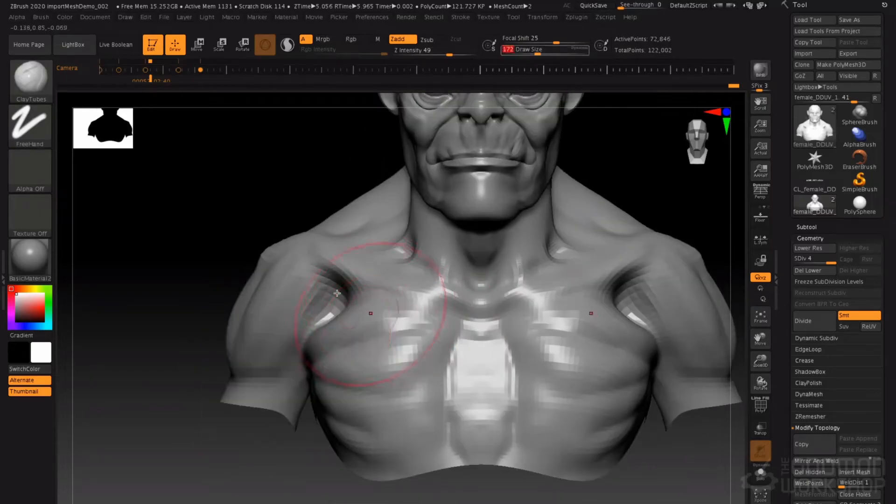
{"action": "key", "text": "shift"}
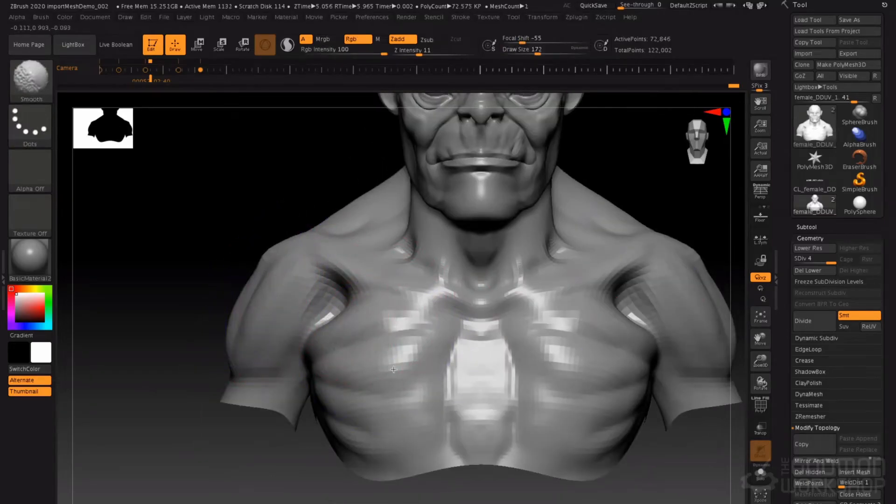
{"action": "left_click_drag", "start_coordinate": [320, 351], "coordinate": [331, 342]}
{"action": "mouse_move", "coordinate": [300, 250]}
{"action": "left_mouse_down"}
{"action": "mouse_move", "coordinate": [279, 253]}
{"action": "mouse_move", "coordinate": [289, 254]}
{"action": "left_mouse_up"}
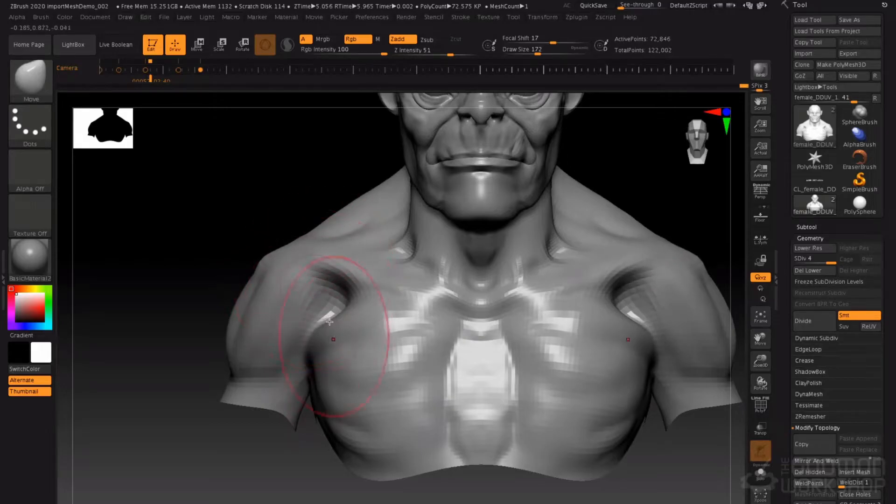
Fill the hollow between the front deltoid and chest with ClayTubes at draw size 68 and smooth it.
{"action": "key", "text": "b"}
{"action": "key", "text": "c"}
{"action": "key", "text": "t"}
{"action": "right_click_drag", "start_coordinate": [315, 333], "coordinate": [340, 326]}
{"action": "key", "text": "space"}
{"action": "mouse_move", "coordinate": [339, 319]}
{"action": "left_mouse_down"}
{"action": "mouse_move", "coordinate": [316, 306]}
{"action": "mouse_move", "coordinate": [292, 322]}
{"action": "left_mouse_up"}
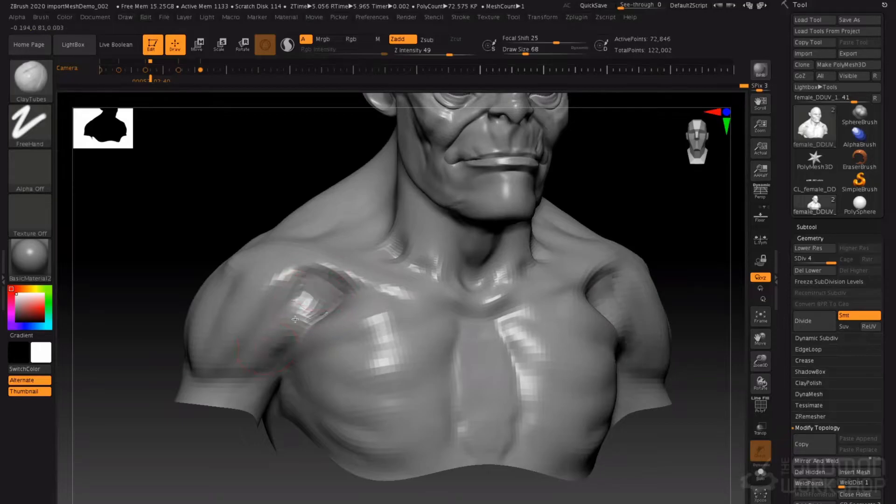
{"action": "key", "text": "shift"}
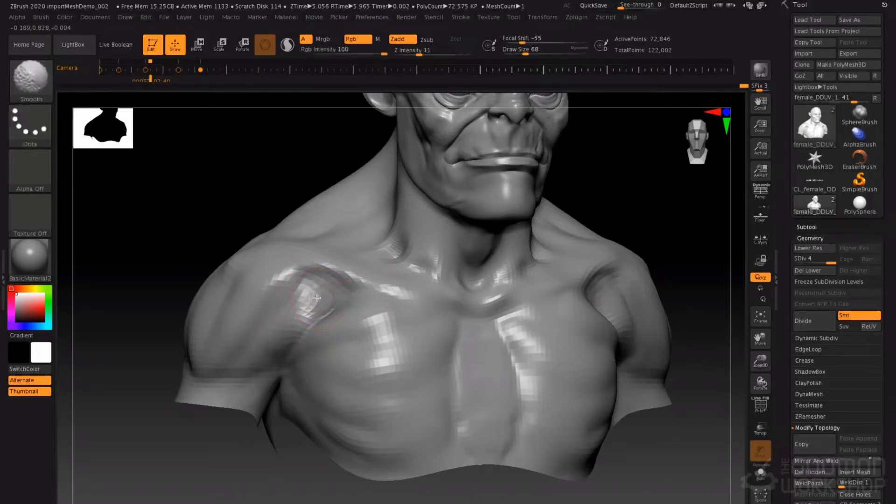
Smooth the chest and shoulders at subdivision level 3 with draw size 262, and return to level 4.
{"action": "key", "text": "shift+d"}
{"action": "key", "text": "space"}
{"action": "left_click_drag", "start_coordinate": [375, 321], "coordinate": [398, 321]}
{"action": "key", "text": "shift"}
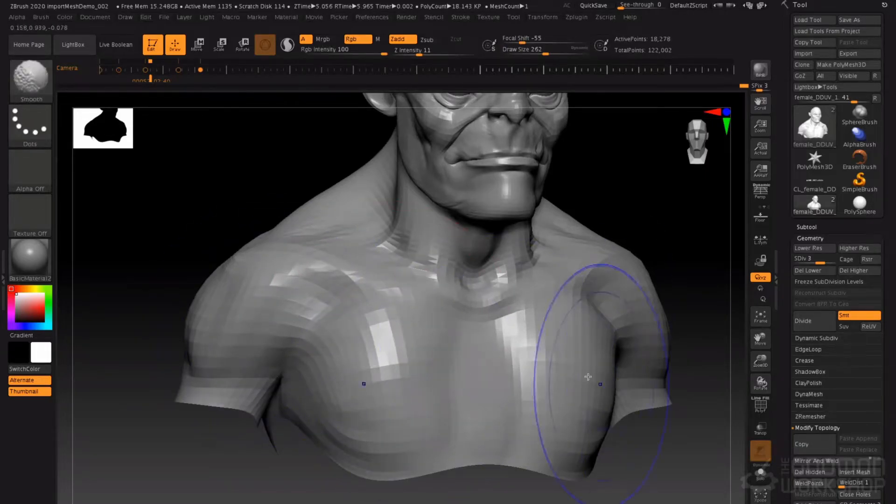
{"action": "key", "text": "d"}
Refine the crease between the front deltoid and chest with the Standard brush at draw size 33.
{"action": "mouse_move", "coordinate": [350, 327]}
{"action": "right_mouse_down"}
{"action": "mouse_move", "coordinate": [326, 320]}
{"action": "mouse_move", "coordinate": [384, 316]}
{"action": "right_mouse_up"}
{"action": "key", "text": "space"}
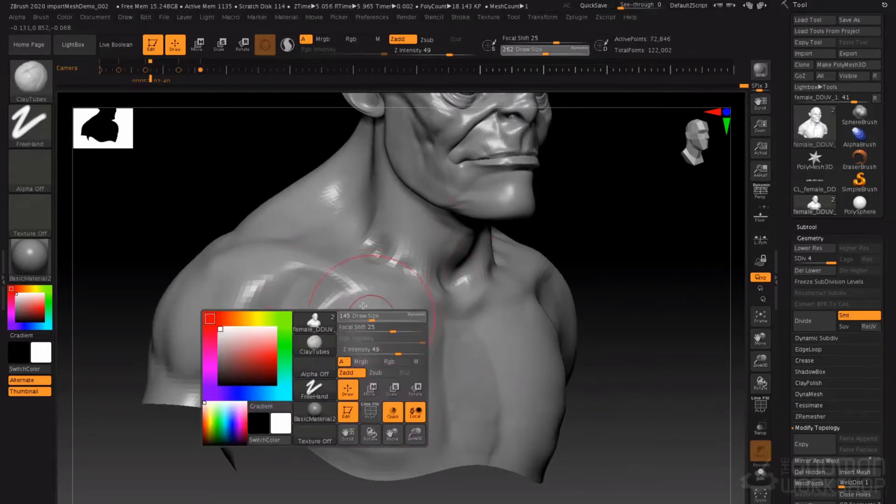
{"action": "key", "text": "space"}
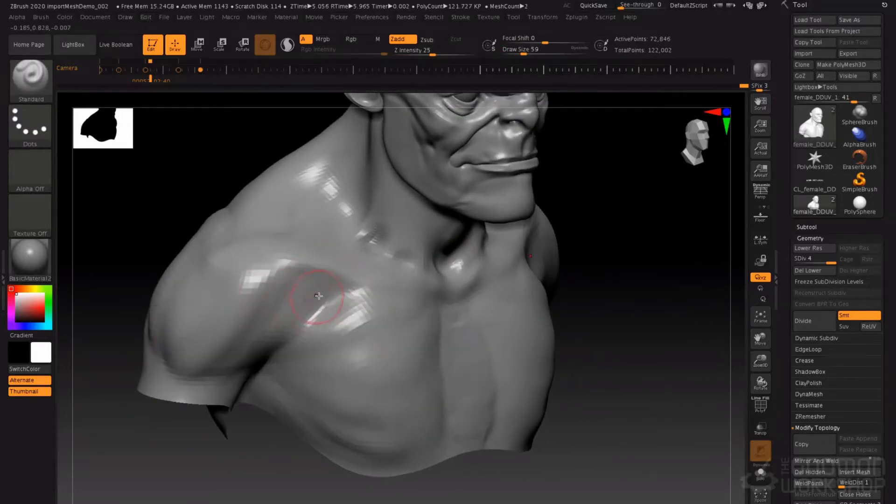
{"action": "key", "text": "space"}
{"action": "left_click_drag", "start_coordinate": [326, 293], "coordinate": [312, 296]}
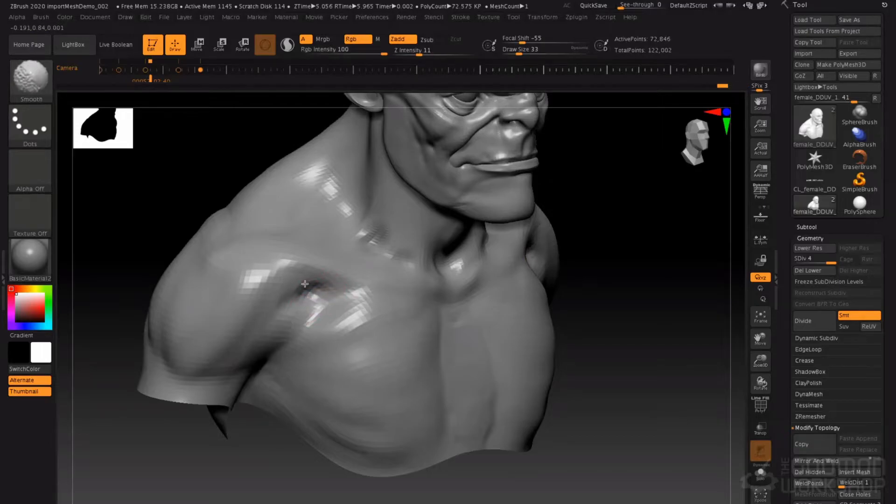
Refine the muscle along the side of the neck with the Standard brush at draw size 120 and DamStandard at draw size 74.
{"action": "right_click_drag", "start_coordinate": [396, 261], "coordinate": [314, 239]}
{"action": "mouse_move", "coordinate": [410, 161]}
{"action": "right_mouse_down", "text": "alt"}
{"action": "mouse_move", "coordinate": [400, 236]}
{"action": "mouse_move", "coordinate": [326, 248]}
{"action": "right_mouse_up", "text": "alt"}
{"action": "key", "text": "space"}
{"action": "mouse_move", "coordinate": [493, 274]}
{"action": "left_mouse_down"}
{"action": "mouse_move", "coordinate": [550, 268]}
{"action": "mouse_move", "coordinate": [532, 284]}
{"action": "left_mouse_up"}
{"action": "key", "text": "space"}
{"action": "mouse_move", "coordinate": [536, 285]}
{"action": "right_mouse_down"}
{"action": "mouse_move", "coordinate": [585, 272]}
{"action": "mouse_move", "coordinate": [500, 270]}
{"action": "right_mouse_up"}
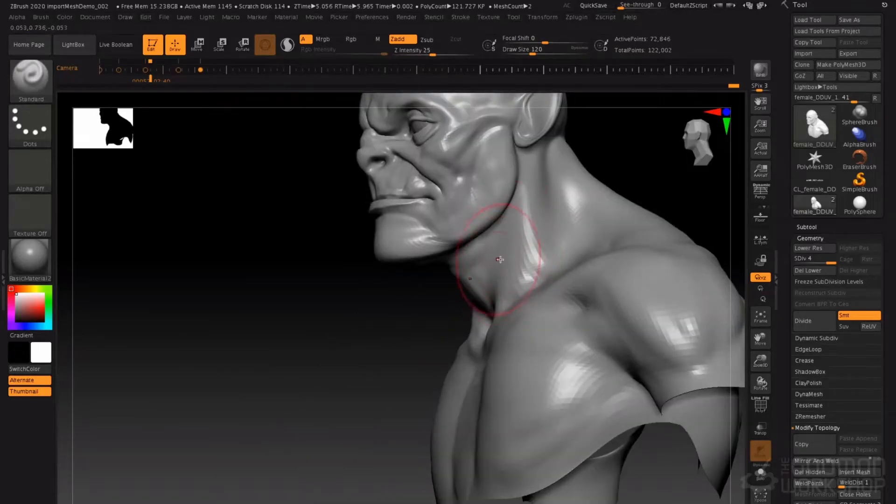
{"action": "key", "text": "b"}
{"action": "key", "text": "d"}
{"action": "key", "text": "s"}
{"action": "key", "text": "space"}
{"action": "left_click_drag", "start_coordinate": [507, 250], "coordinate": [501, 250]}
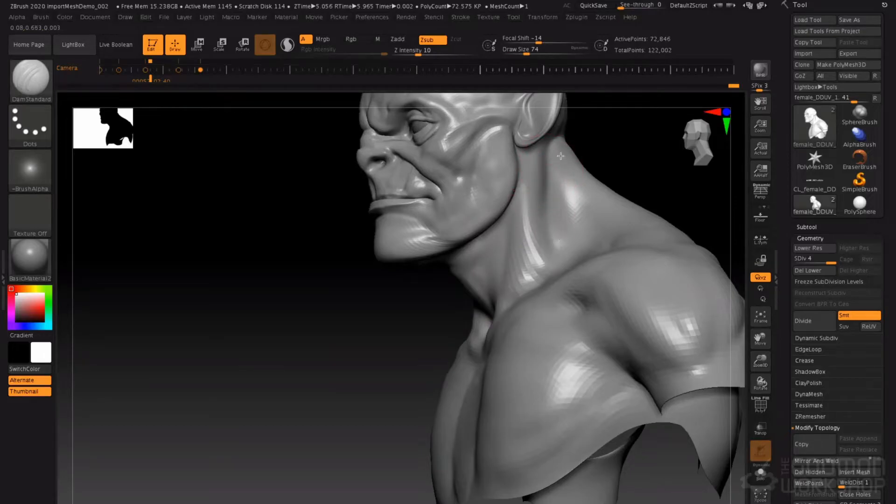
Define the crease around the ear's upper attachment with the DamStandard brush at draw size 49.
{"action": "right_click_drag", "start_coordinate": [557, 158], "coordinate": [663, 149]}
{"action": "right_click_drag", "start_coordinate": [472, 225], "coordinate": [455, 275]}
{"action": "right_click_drag", "start_coordinate": [391, 259], "coordinate": [427, 256]}
{"action": "right_click_drag", "start_coordinate": [383, 216], "coordinate": [498, 310], "text": "alt"}
{"action": "mouse_move", "coordinate": [418, 189]}
{"action": "right_mouse_down", "text": "alt"}
{"action": "mouse_move", "coordinate": [438, 252]}
{"action": "mouse_move", "coordinate": [431, 278]}
{"action": "right_mouse_up", "text": "alt"}
{"action": "key", "text": "bracketleft"}
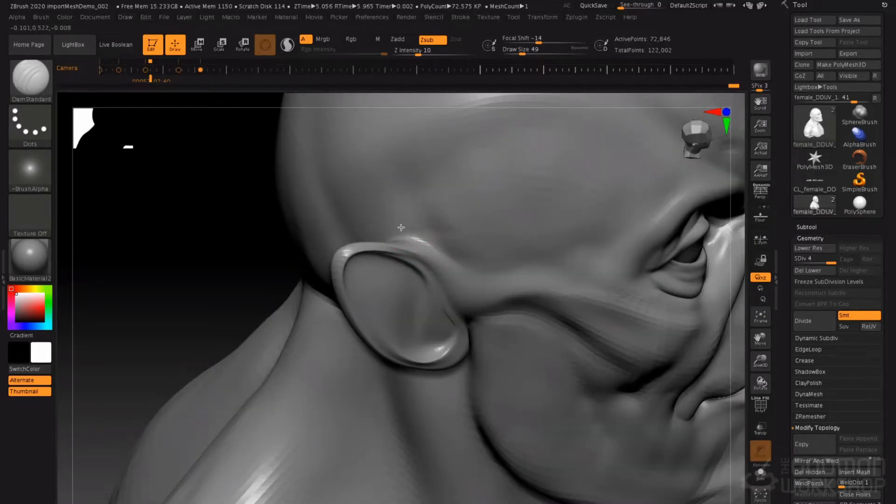
{"action": "right_click_drag", "start_coordinate": [443, 185], "coordinate": [469, 140]}
{"action": "right_click_drag", "start_coordinate": [470, 195], "coordinate": [467, 234], "text": "ctrl"}
Build up the form where the upper ear meets the head with the Standard brush at draw size 49 and smooth it.
{"action": "key", "text": "b"}
{"action": "key", "text": "s"}
{"action": "key", "text": "t"}
{"action": "mouse_move", "coordinate": [368, 259]}
{"action": "left_mouse_down"}
{"action": "mouse_move", "coordinate": [438, 270]}
{"action": "mouse_move", "coordinate": [460, 295]}
{"action": "left_mouse_up"}
{"action": "right_click_drag", "start_coordinate": [374, 268], "coordinate": [348, 261]}
{"action": "mouse_move", "coordinate": [337, 272]}
{"action": "left_mouse_down"}
{"action": "mouse_move", "coordinate": [363, 260]}
{"action": "mouse_move", "coordinate": [419, 271]}
{"action": "left_mouse_up"}
{"action": "right_click_drag", "start_coordinate": [401, 266], "coordinate": [355, 261]}
{"action": "mouse_move", "coordinate": [330, 247]}
{"action": "left_mouse_down"}
{"action": "mouse_move", "coordinate": [424, 234]}
{"action": "mouse_move", "coordinate": [460, 256]}
{"action": "left_mouse_up"}
{"action": "key", "text": "shift"}
{"action": "mouse_move", "coordinate": [380, 227]}
{"action": "left_mouse_down", "text": "shift"}
{"action": "mouse_move", "coordinate": [426, 263]}
{"action": "mouse_move", "coordinate": [457, 254]}
{"action": "left_mouse_up", "text": "shift"}
{"action": "right_click_drag", "start_coordinate": [440, 262], "coordinate": [434, 261]}
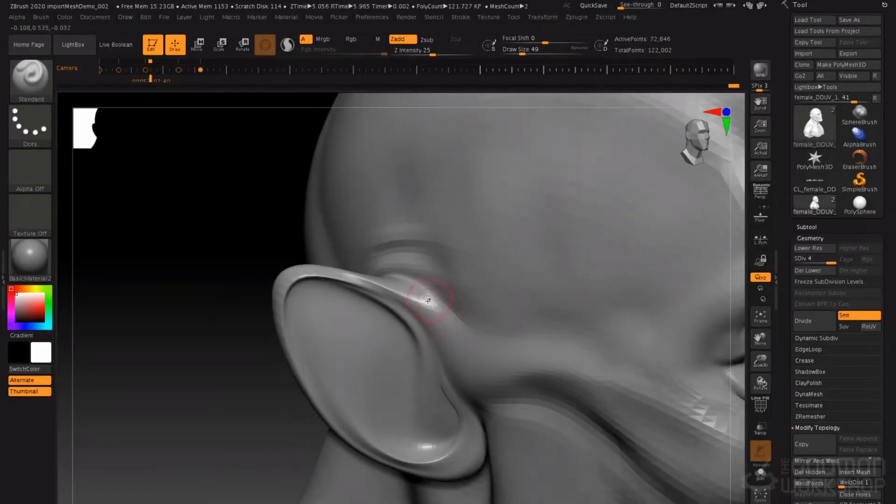
Sharpen the fold above the ear with DamStandard and refine it with the Standard brush at draw size 49.
{"action": "key", "text": "b"}
{"action": "key", "text": "d"}
{"action": "key", "text": "s"}
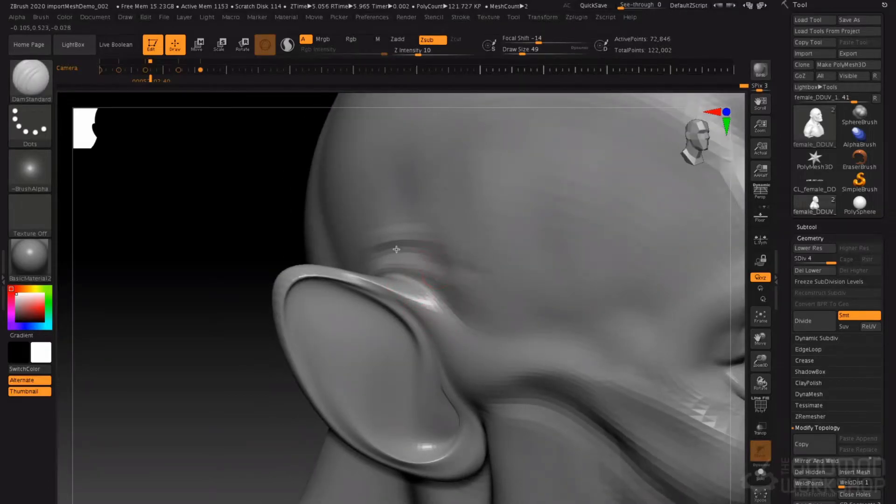
{"action": "key", "text": "b"}
{"action": "key", "text": "s"}
{"action": "key", "text": "t"}
{"action": "mouse_move", "coordinate": [413, 241]}
{"action": "left_mouse_down"}
{"action": "mouse_move", "coordinate": [466, 268]}
{"action": "mouse_move", "coordinate": [379, 255]}
{"action": "left_mouse_up"}
{"action": "right_click_drag", "start_coordinate": [436, 310], "coordinate": [435, 257], "text": "ctrl"}
{"action": "right_click_drag", "start_coordinate": [432, 214], "coordinate": [459, 258]}
Build up the jaw muscle in front of the ear with ClayTubes at draw size 149 and smooth it.
{"action": "key", "text": "space"}
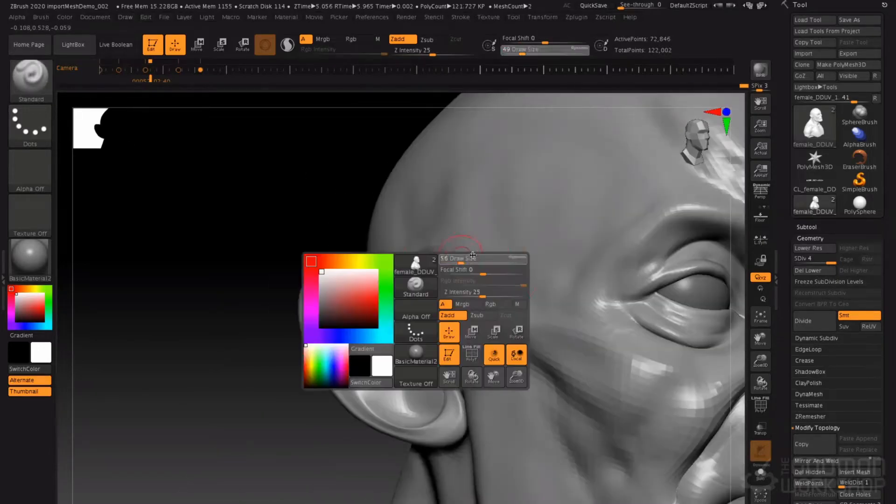
{"action": "left_click_drag", "start_coordinate": [459, 258], "coordinate": [471, 258]}
{"action": "mouse_move", "coordinate": [471, 287]}
{"action": "right_mouse_down"}
{"action": "mouse_move", "coordinate": [466, 310]}
{"action": "mouse_move", "coordinate": [479, 301]}
{"action": "right_mouse_up"}
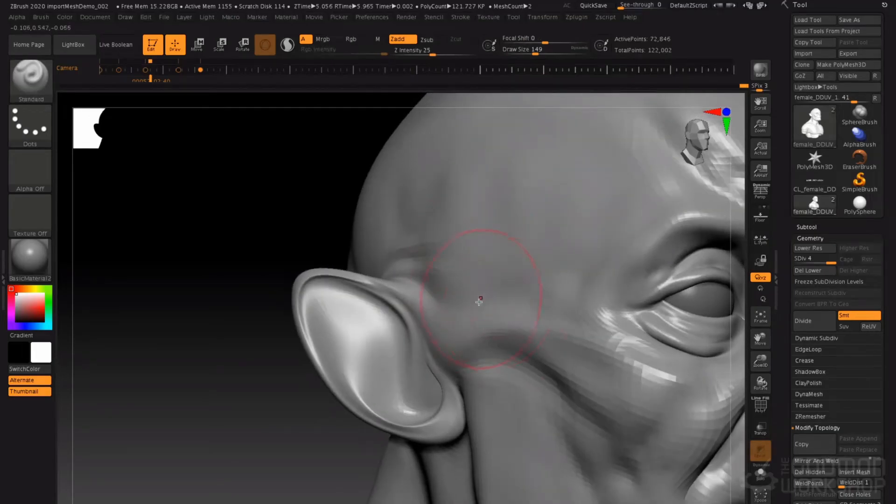
{"action": "key", "text": "b"}
{"action": "key", "text": "c"}
{"action": "key", "text": "t"}
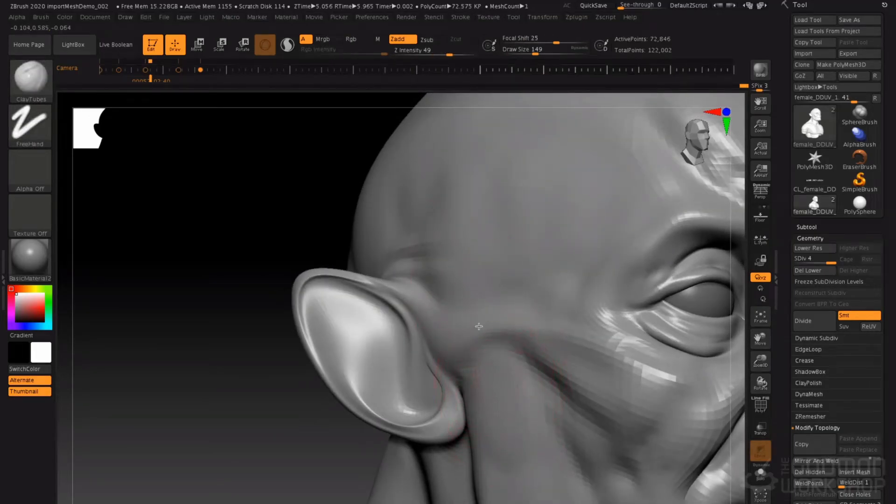
{"action": "right_click_drag", "start_coordinate": [478, 326], "coordinate": [480, 332]}
{"action": "left_click_drag", "start_coordinate": [497, 317], "coordinate": [481, 374]}
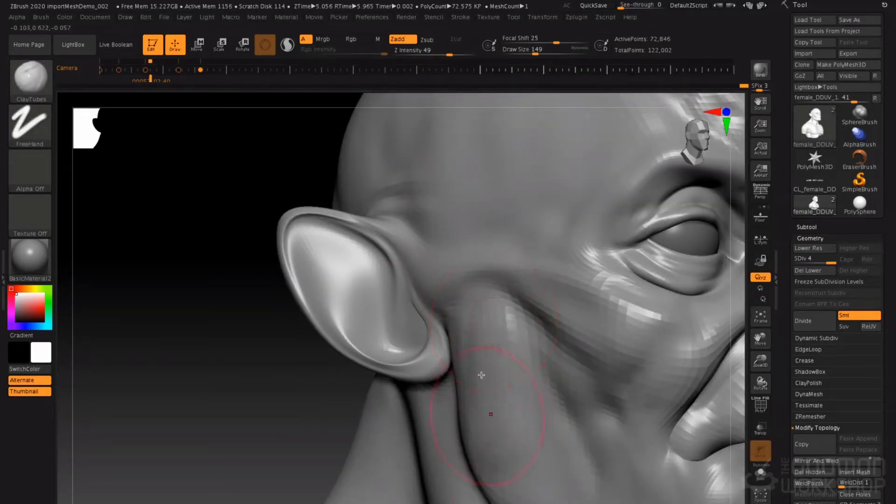
{"action": "key", "text": "shift"}
{"action": "mouse_move", "coordinate": [494, 316]}
{"action": "right_mouse_down"}
{"action": "mouse_move", "coordinate": [550, 320]}
{"action": "mouse_move", "coordinate": [490, 314]}
{"action": "right_mouse_up"}
Refine the cheekbone between the ear and the outer eye corner with ClayTubes at draw size 56.
{"action": "key", "text": "space"}
{"action": "left_click_drag", "start_coordinate": [489, 314], "coordinate": [435, 305]}
{"action": "key", "text": "space"}
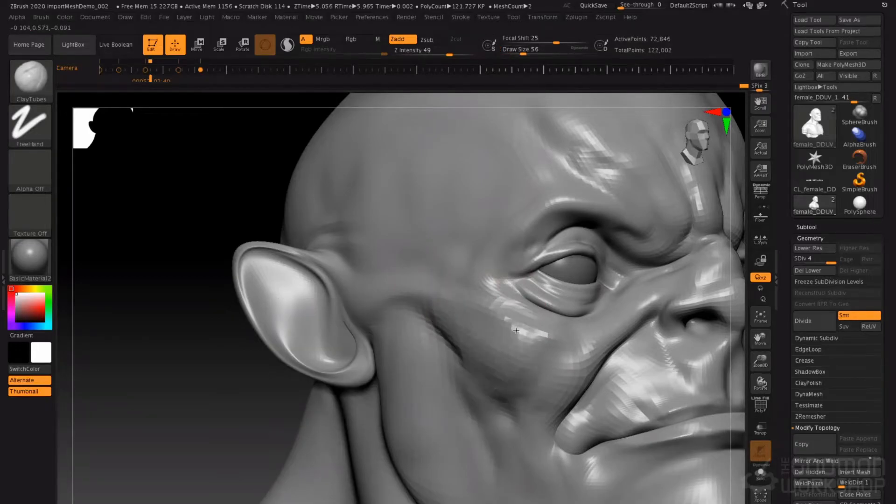
{"action": "right_click_drag", "start_coordinate": [409, 303], "coordinate": [483, 345]}
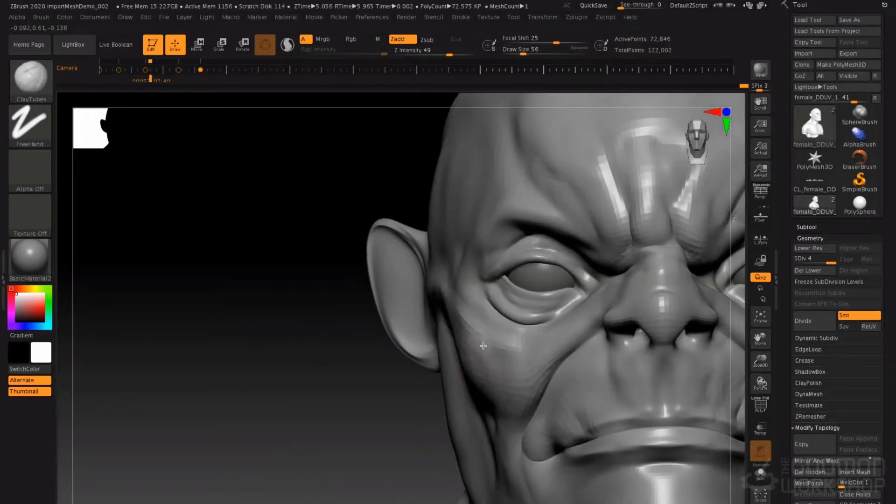
{"action": "right_click_drag", "start_coordinate": [461, 316], "coordinate": [509, 286]}
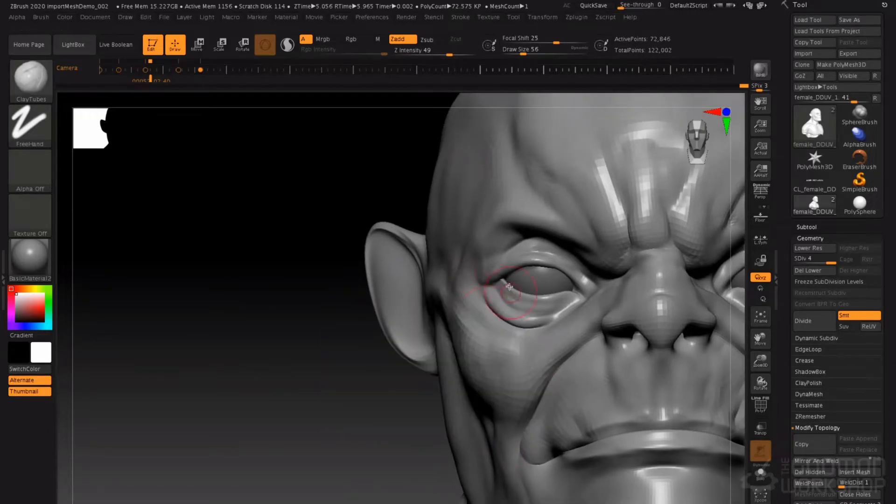
{"action": "mouse_move", "coordinate": [547, 251]}
{"action": "right_mouse_down", "text": "ctrl"}
{"action": "mouse_move", "coordinate": [460, 236]}
{"action": "mouse_move", "coordinate": [374, 247]}
{"action": "mouse_move", "coordinate": [548, 264]}
{"action": "mouse_move", "coordinate": [506, 261]}
{"action": "right_mouse_up", "text": "ctrl"}
{"action": "mouse_move", "coordinate": [280, 267]}
{"action": "right_mouse_down", "text": "alt"}
{"action": "mouse_move", "coordinate": [384, 270]}
{"action": "mouse_move", "coordinate": [375, 260]}
{"action": "mouse_move", "coordinate": [388, 255]}
{"action": "right_mouse_up", "text": "alt"}
Lower the bust to subdivision level 2, display its polygroup wireframe and set the draw size to 68.
{"action": "key", "text": "shift+d"}
{"action": "key", "text": "shift+d"}
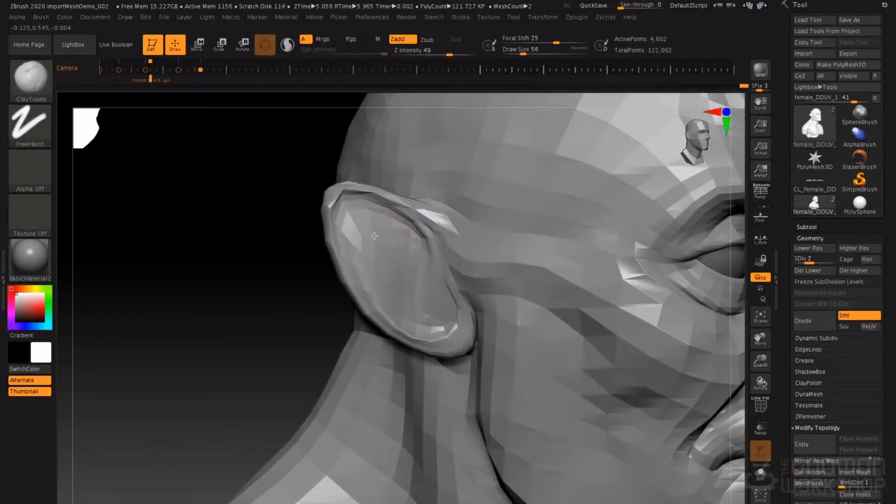
{"action": "key", "text": "shift+f"}
{"action": "right_click_drag", "start_coordinate": [393, 230], "coordinate": [388, 262]}
{"action": "key", "text": "space"}
{"action": "left_click", "coordinate": [399, 201]}
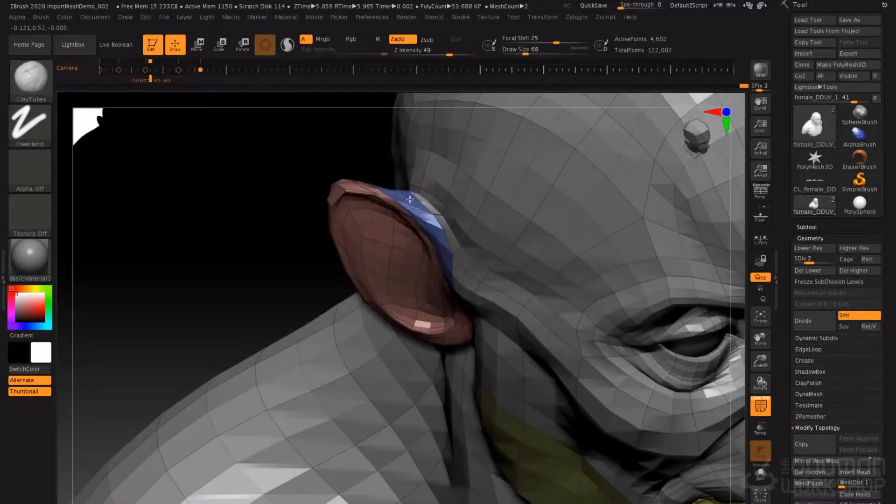
Reshape the ear's tip and upper rim with the Move brush at draw size 104 and isolate the ear polygroup.
{"action": "key", "text": "b"}
{"action": "key", "text": "m"}
{"action": "key", "text": "v"}
{"action": "right_click_drag", "start_coordinate": [390, 187], "coordinate": [384, 226]}
{"action": "key", "text": "space"}
{"action": "left_click", "coordinate": [390, 212]}
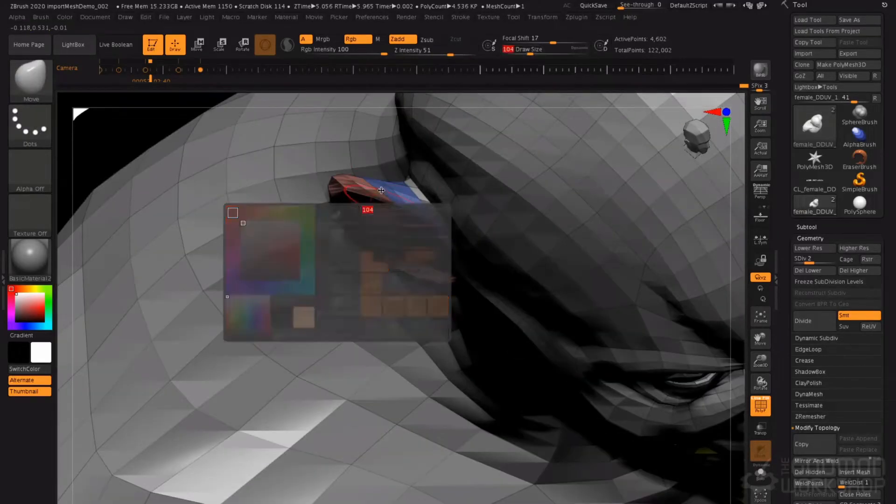
{"action": "right_click_drag", "start_coordinate": [397, 188], "coordinate": [432, 256]}
{"action": "right_click_drag", "start_coordinate": [383, 220], "coordinate": [349, 177]}
{"action": "left_click_drag", "start_coordinate": [312, 140], "coordinate": [300, 120]}
{"action": "mouse_move", "coordinate": [385, 232]}
{"action": "right_mouse_down", "text": "alt"}
{"action": "mouse_move", "coordinate": [447, 342]}
{"action": "mouse_move", "coordinate": [411, 280]}
{"action": "right_mouse_up", "text": "alt"}
{"action": "mouse_move", "coordinate": [348, 196]}
{"action": "left_mouse_down"}
{"action": "mouse_move", "coordinate": [339, 203]}
{"action": "mouse_move", "coordinate": [349, 212]}
{"action": "left_mouse_up"}
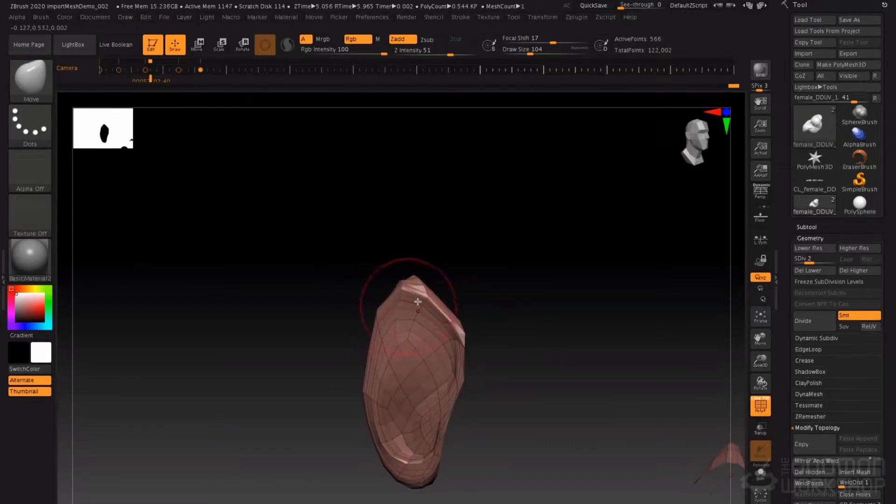
Adjust the isolated ear's upper contour with the Move brush, reducing the draw size to 87.
{"action": "mouse_move", "coordinate": [416, 257]}
{"action": "left_mouse_down"}
{"action": "mouse_move", "coordinate": [443, 280]}
{"action": "mouse_move", "coordinate": [394, 314]}
{"action": "left_mouse_up"}
{"action": "key", "text": "shift"}
{"action": "key", "text": "space"}
{"action": "mouse_move", "coordinate": [412, 266]}
{"action": "left_mouse_down"}
{"action": "mouse_move", "coordinate": [390, 289]}
{"action": "mouse_move", "coordinate": [410, 300]}
{"action": "mouse_move", "coordinate": [382, 289]}
{"action": "left_mouse_up"}
{"action": "key", "text": "space"}
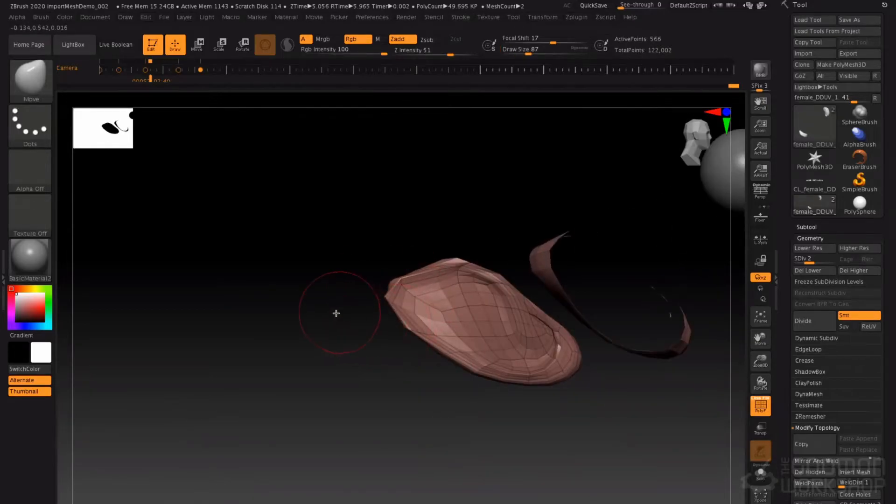
Unhide the whole bust, adjust the ear's tip with the Move brush and return to subdivision level 4.
{"action": "left_click", "coordinate": [336, 312], "text": "ctrl+shift"}
{"action": "left_click_drag", "start_coordinate": [344, 267], "coordinate": [353, 326]}
{"action": "left_click_drag", "start_coordinate": [357, 236], "coordinate": [353, 233], "text": "alt"}
{"action": "mouse_move", "coordinate": [352, 233]}
{"action": "left_mouse_down"}
{"action": "mouse_move", "coordinate": [340, 247]}
{"action": "mouse_move", "coordinate": [372, 241]}
{"action": "left_mouse_up"}
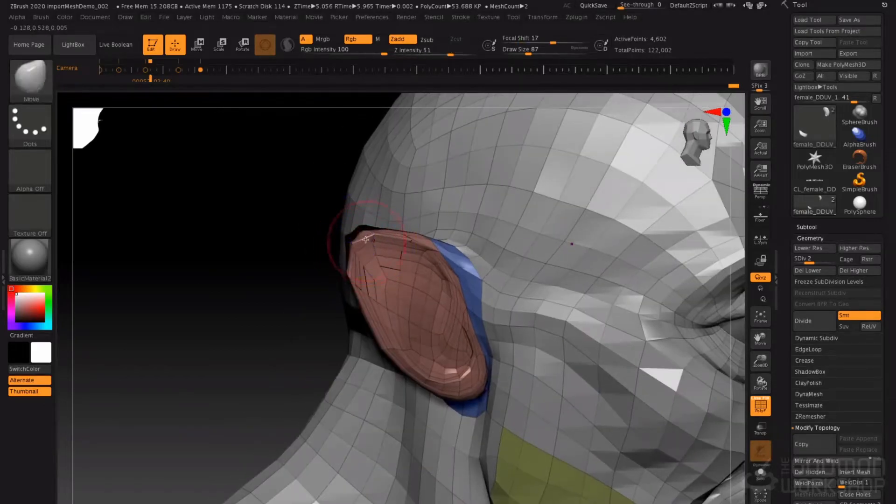
{"action": "key", "text": "d"}
{"action": "key", "text": "d"}
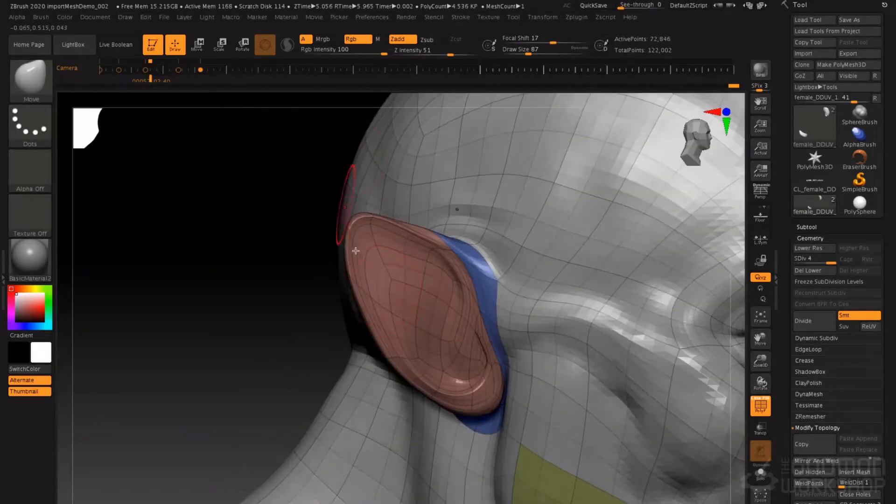
{"action": "right_click_drag", "start_coordinate": [432, 303], "coordinate": [361, 243]}
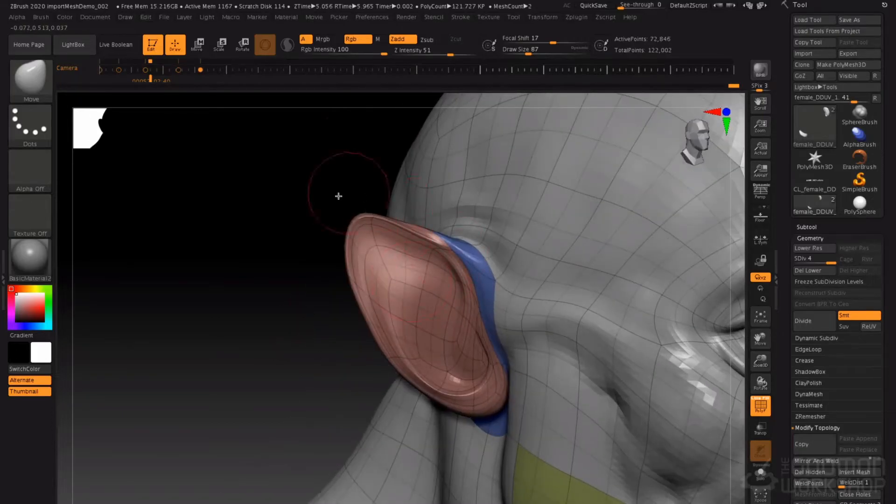
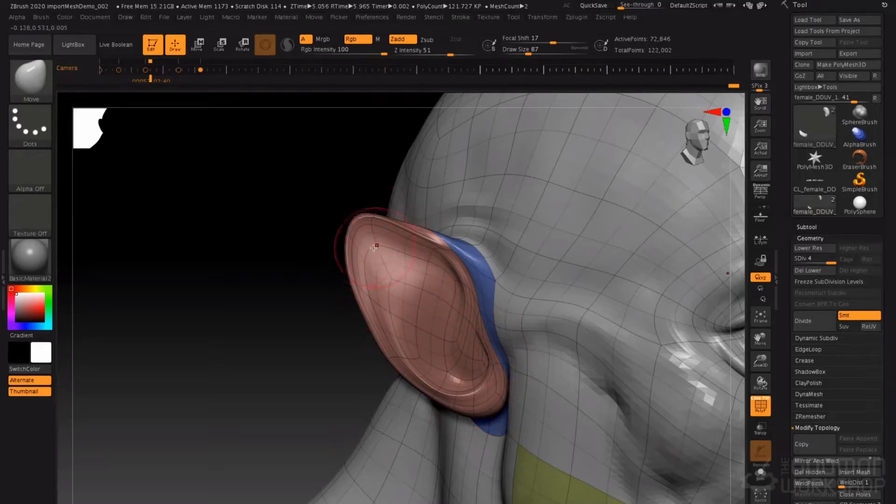
Thicken the ear's outer rim with the Inflat brush at draw size 65.
{"action": "key", "text": "b"}
{"action": "key", "text": "i"}
{"action": "key", "text": "n"}
{"action": "key", "text": "space"}
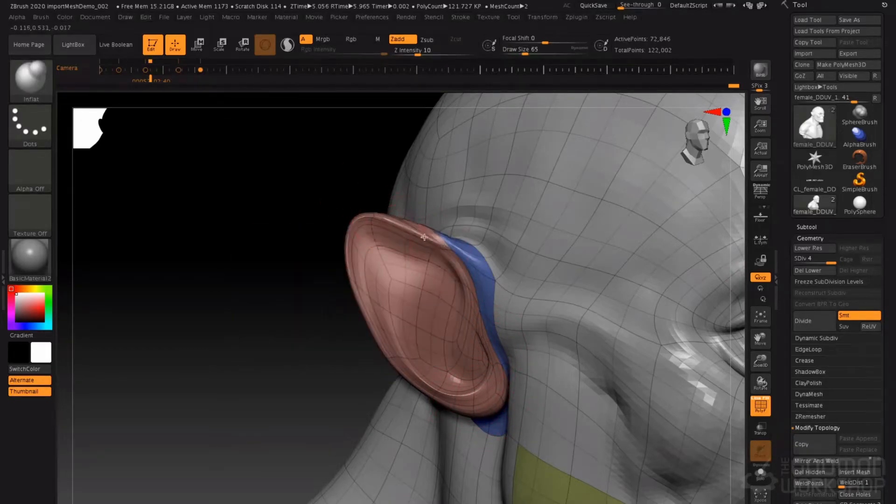
{"action": "left_click_drag", "start_coordinate": [352, 231], "coordinate": [357, 300]}
{"action": "right_click_drag", "start_coordinate": [359, 300], "coordinate": [434, 296]}
Inflate the earlobe, isolate the ear polygroup and lengthen the lobe with the Move brush at draw size 87.
{"action": "right_click_drag", "start_coordinate": [426, 430], "coordinate": [380, 396]}
{"action": "key", "text": "space"}
{"action": "mouse_move", "coordinate": [473, 413]}
{"action": "left_mouse_down"}
{"action": "mouse_move", "coordinate": [476, 406]}
{"action": "mouse_move", "coordinate": [485, 428]}
{"action": "mouse_move", "coordinate": [467, 456]}
{"action": "mouse_move", "coordinate": [449, 434]}
{"action": "mouse_move", "coordinate": [496, 428]}
{"action": "mouse_move", "coordinate": [462, 448]}
{"action": "mouse_move", "coordinate": [475, 450]}
{"action": "left_mouse_up"}
{"action": "left_click", "coordinate": [465, 412], "text": "ctrl+shift"}
{"action": "key", "text": "space"}
{"action": "key", "text": "b"}
{"action": "key", "text": "m"}
{"action": "key", "text": "v"}
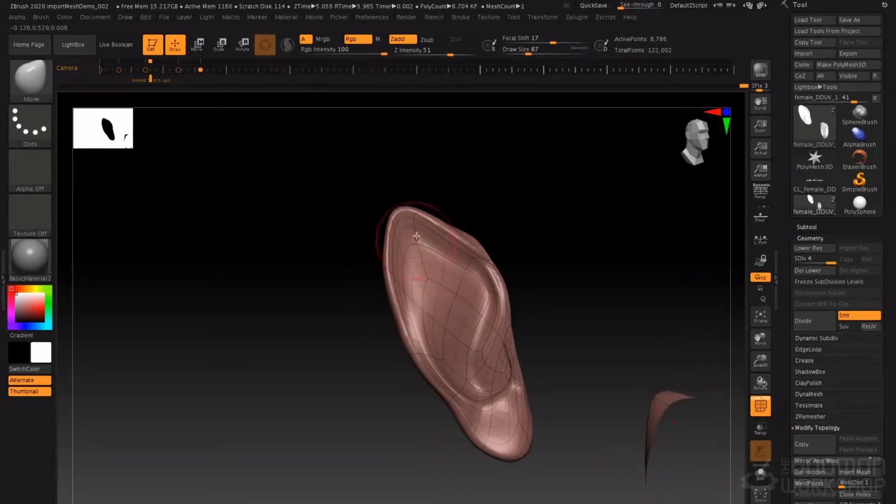
Carve a groove along the inside of the ear's rim with the DamStandard brush at draw size 39.
{"action": "key", "text": "b"}
{"action": "key", "text": "d"}
{"action": "key", "text": "s"}
{"action": "key", "text": "space"}
{"action": "left_click_drag", "start_coordinate": [408, 232], "coordinate": [402, 232]}
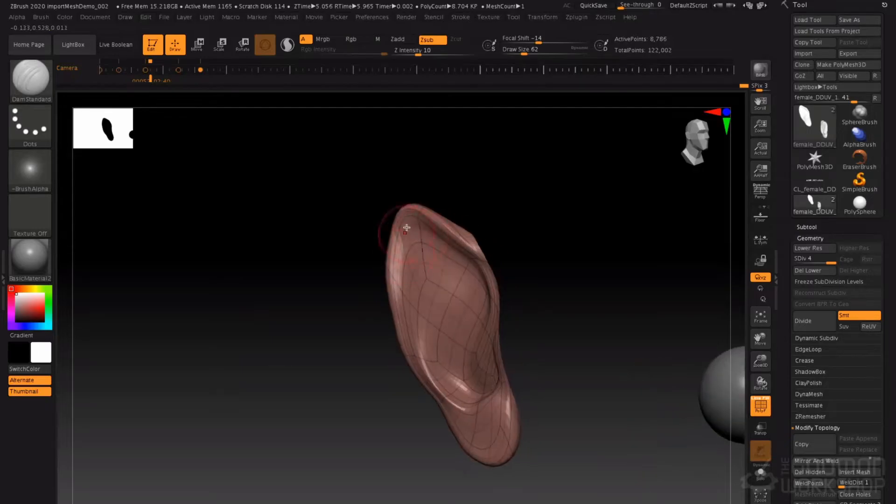
{"action": "key", "text": "space"}
{"action": "left_click_drag", "start_coordinate": [402, 248], "coordinate": [413, 348]}
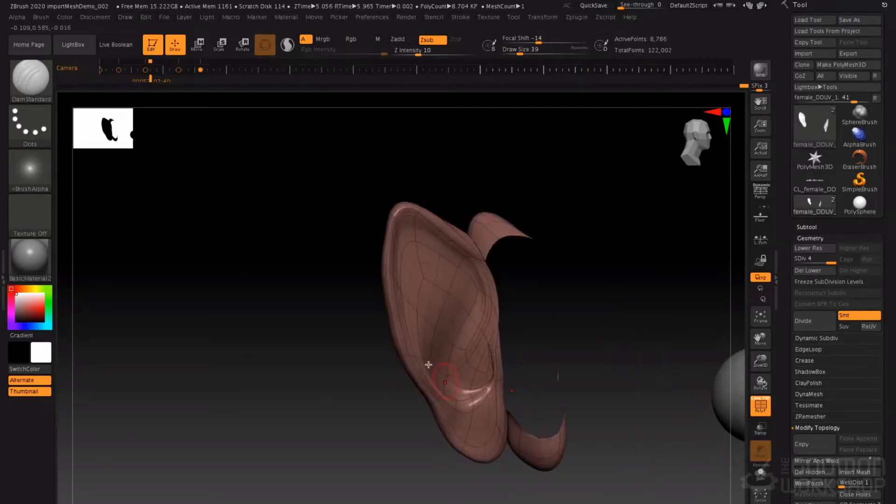
Thicken the ear's rim with the Inflat brush at draw size 94 and intensity 8, and unhide the bust.
{"action": "key", "text": "b"}
{"action": "key", "text": "s"}
{"action": "key", "text": "t"}
{"action": "key", "text": "b"}
{"action": "key", "text": "i"}
{"action": "key", "text": "n"}
{"action": "key", "text": "space"}
{"action": "left_click_drag", "start_coordinate": [435, 367], "coordinate": [449, 368]}
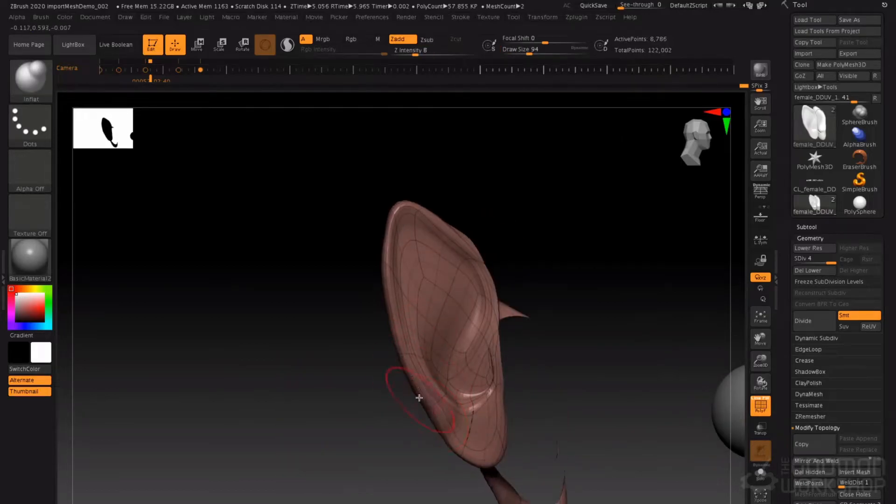
{"action": "mouse_move", "coordinate": [419, 397]}
{"action": "left_mouse_down"}
{"action": "mouse_move", "coordinate": [388, 270]}
{"action": "mouse_move", "coordinate": [400, 210]}
{"action": "left_mouse_up"}
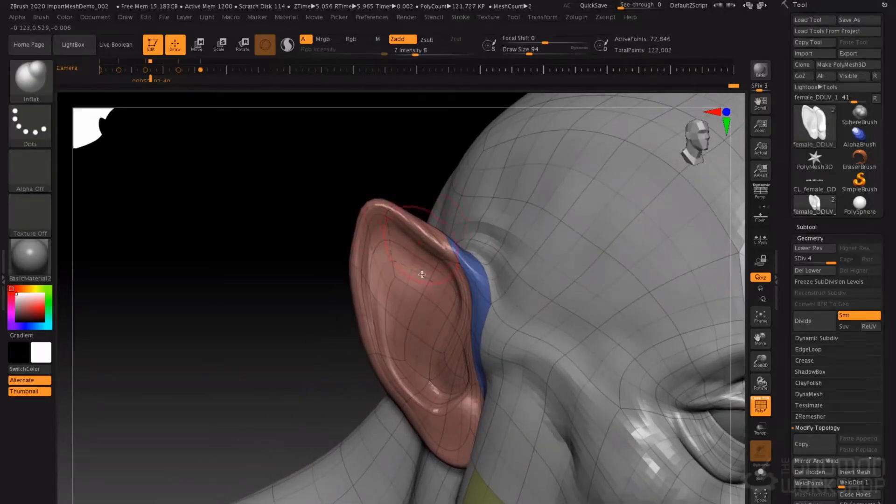
Carve the ear canal opening above the lobe with the Standard brush at draw size 62.
{"action": "key", "text": "space"}
{"action": "left_click_drag", "start_coordinate": [415, 290], "coordinate": [408, 289]}
{"action": "right_click_drag", "start_coordinate": [428, 310], "coordinate": [459, 330]}
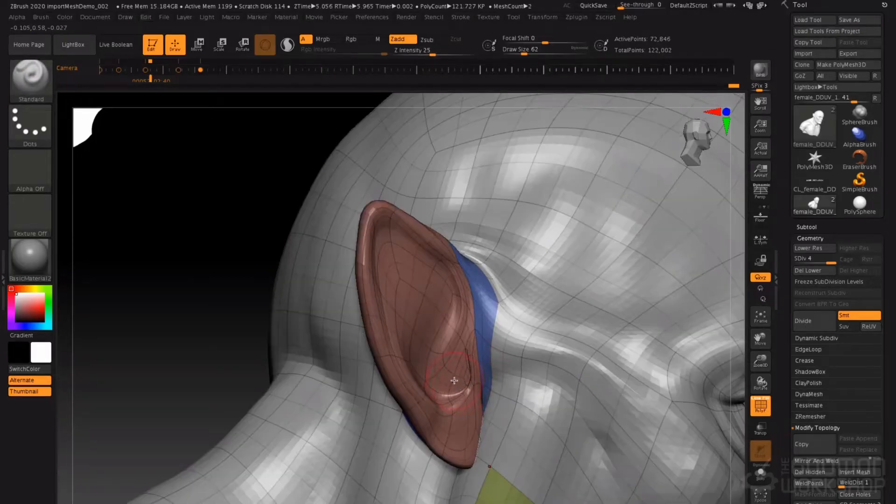
{"action": "left_click_drag", "start_coordinate": [452, 383], "coordinate": [449, 380], "text": "alt"}
{"action": "right_click_drag", "start_coordinate": [451, 369], "coordinate": [454, 375]}
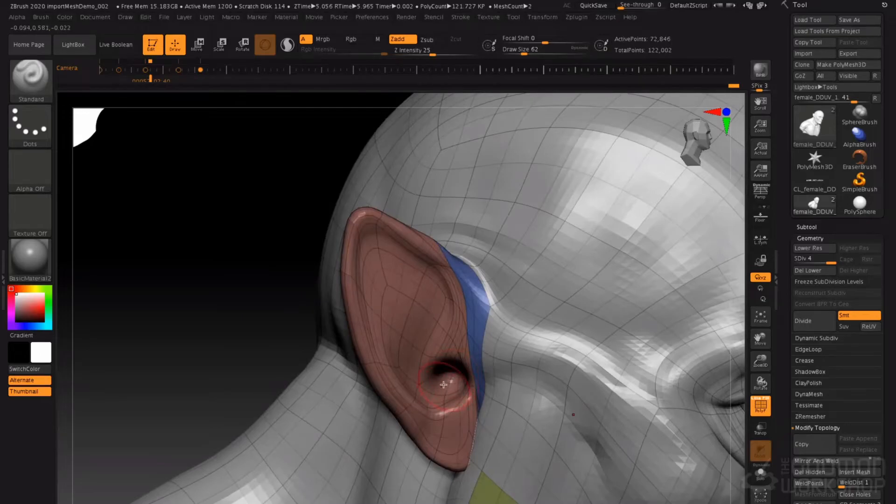
Define the inner ear ridges and the groove inside the rim with the Standard brush at draw size 39.
{"action": "key", "text": "space"}
{"action": "mouse_move", "coordinate": [441, 323]}
{"action": "left_mouse_down"}
{"action": "mouse_move", "coordinate": [442, 310]}
{"action": "mouse_move", "coordinate": [426, 371]}
{"action": "mouse_move", "coordinate": [440, 320]}
{"action": "mouse_move", "coordinate": [439, 272]}
{"action": "left_mouse_up"}
{"action": "right_click_drag", "start_coordinate": [437, 281], "coordinate": [432, 262]}
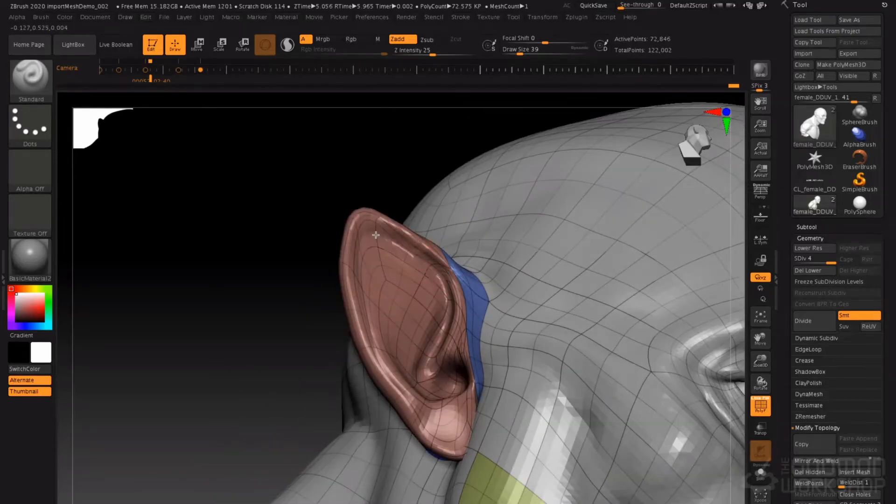
{"action": "right_click_drag", "start_coordinate": [380, 251], "coordinate": [408, 258]}
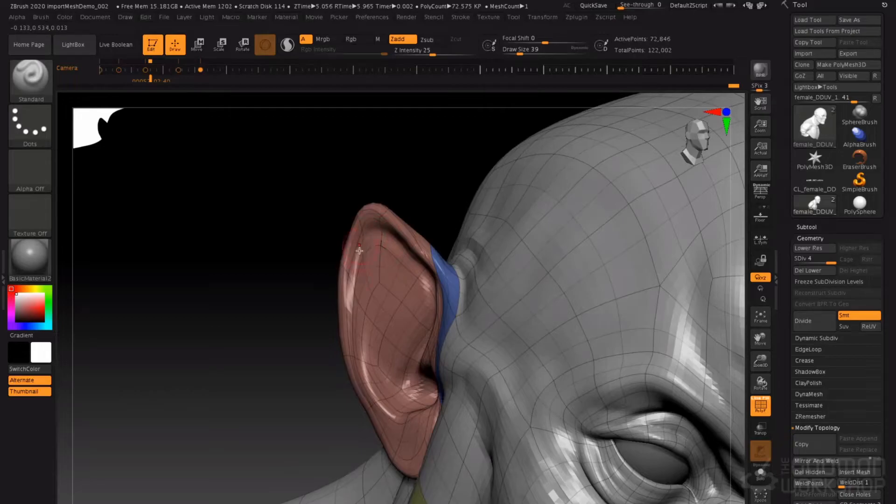
{"action": "right_click_drag", "start_coordinate": [371, 360], "coordinate": [410, 362]}
{"action": "right_click_drag", "start_coordinate": [426, 319], "coordinate": [420, 261]}
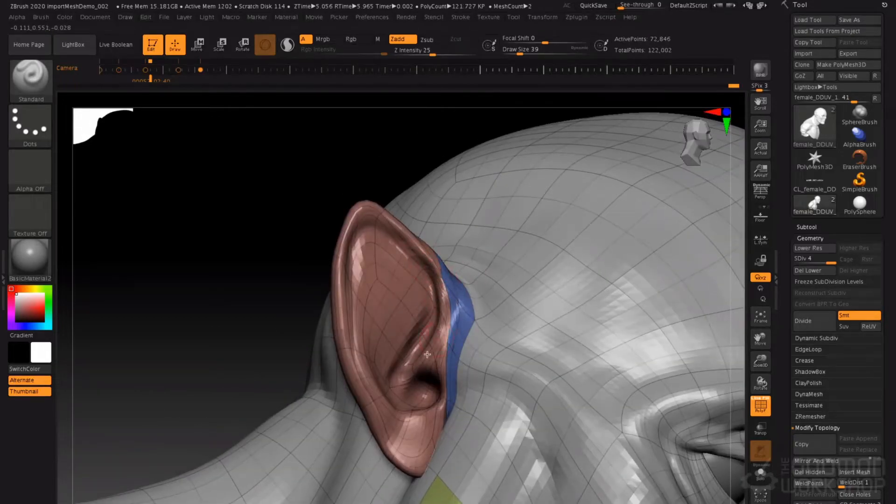
Refine the folds around the ear canal opening and smooth them at draw size 39.
{"action": "right_click_drag", "start_coordinate": [405, 389], "coordinate": [416, 368]}
{"action": "key", "text": "shift"}
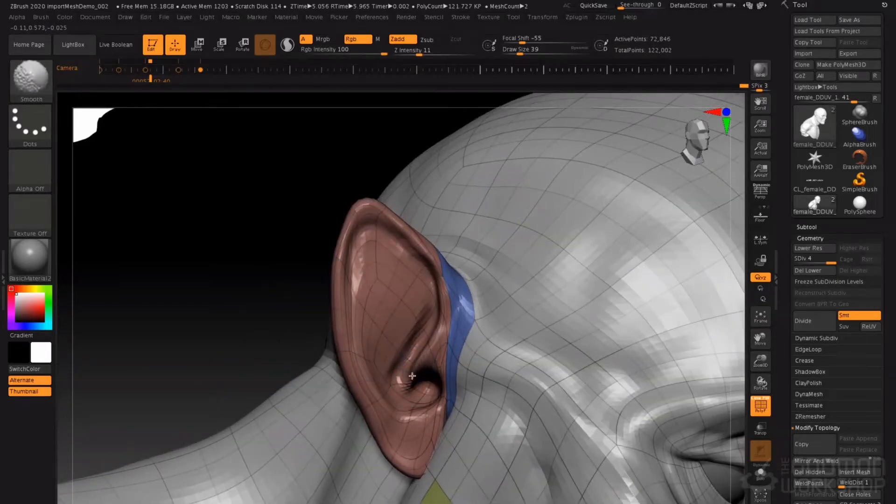
{"action": "right_click_drag", "start_coordinate": [405, 347], "coordinate": [416, 329]}
Reposition the folds around the ear canal opening with the Move brush at draw size 71 and smooth them.
{"action": "key", "text": "b"}
{"action": "key", "text": "m"}
{"action": "key", "text": "v"}
{"action": "key", "text": "space"}
{"action": "left_click_drag", "start_coordinate": [439, 329], "coordinate": [446, 328]}
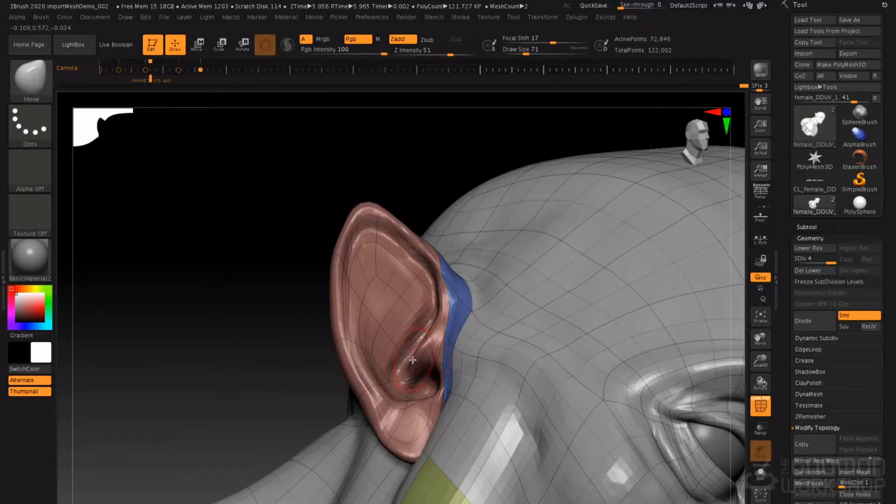
{"action": "right_click_drag", "start_coordinate": [418, 366], "coordinate": [408, 397]}
{"action": "left_click_drag", "start_coordinate": [408, 397], "coordinate": [411, 390]}
{"action": "right_click_drag", "start_coordinate": [410, 390], "coordinate": [421, 376]}
{"action": "left_click_drag", "start_coordinate": [421, 376], "coordinate": [419, 382], "text": "shift"}
{"action": "right_click_drag", "start_coordinate": [419, 381], "coordinate": [434, 356]}
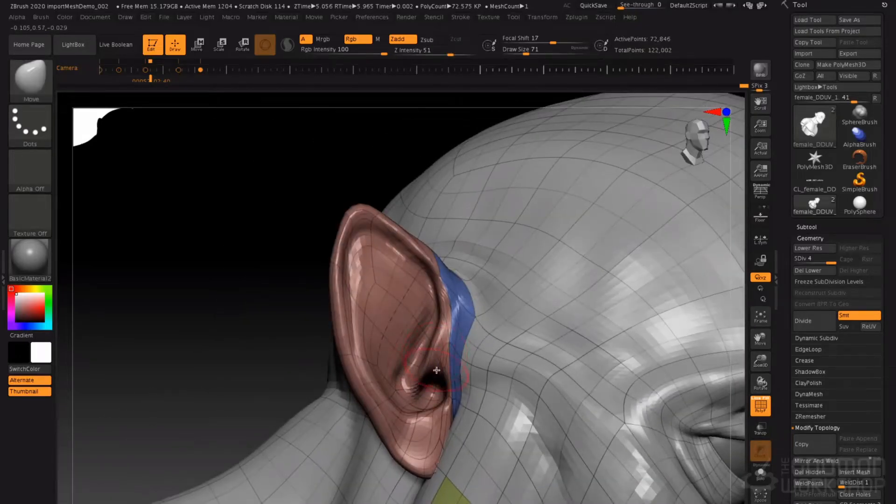
Pull the tragus over the front of the ear canal with the Move brush at draw size 56.
{"action": "key", "text": "b"}
{"action": "key", "text": "i"}
{"action": "key", "text": "n"}
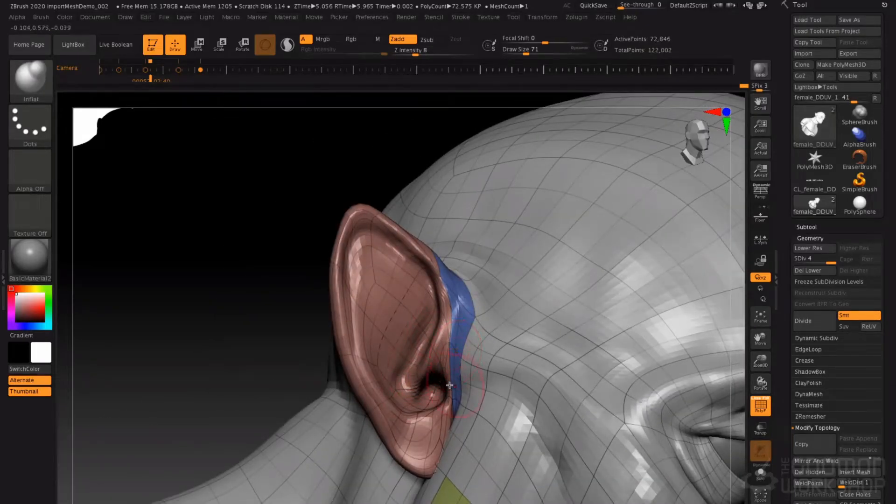
{"action": "key", "text": "b"}
{"action": "key", "text": "m"}
{"action": "key", "text": "v"}
{"action": "key", "text": "s"}
{"action": "key", "text": "s"}
{"action": "left_click_drag", "start_coordinate": [443, 394], "coordinate": [438, 395]}
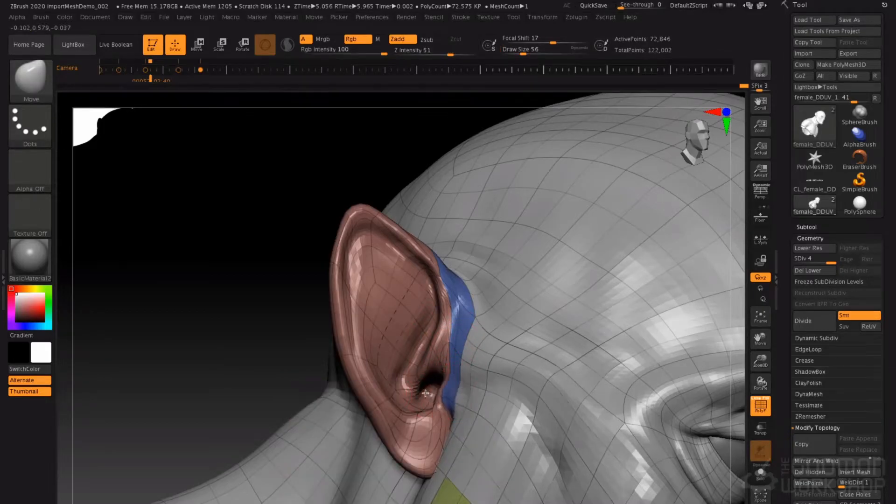
{"action": "key", "text": "shift"}
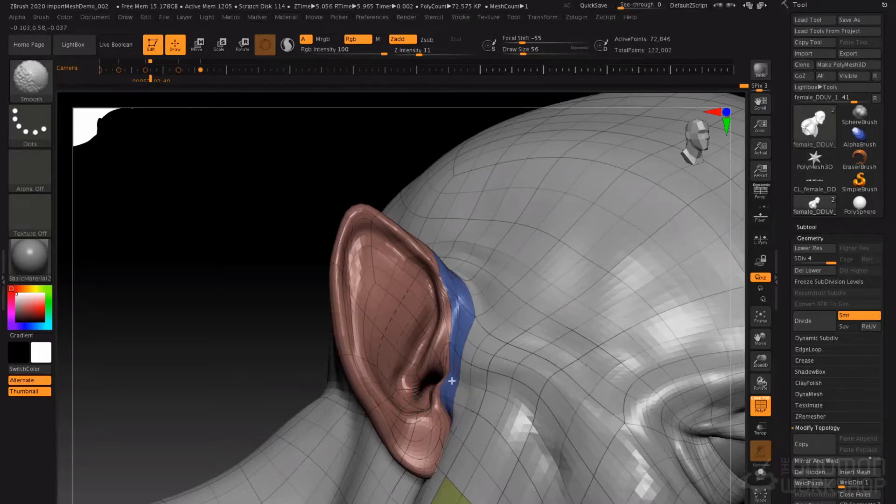
Smooth the tragus area at subdivision level 3 and return to level 4.
{"action": "mouse_move", "coordinate": [467, 360]}
{"action": "left_mouse_down", "text": "shift"}
{"action": "mouse_move", "coordinate": [448, 395]}
{"action": "mouse_move", "coordinate": [423, 389]}
{"action": "left_mouse_up", "text": "shift"}
{"action": "key", "text": "shift+d"}
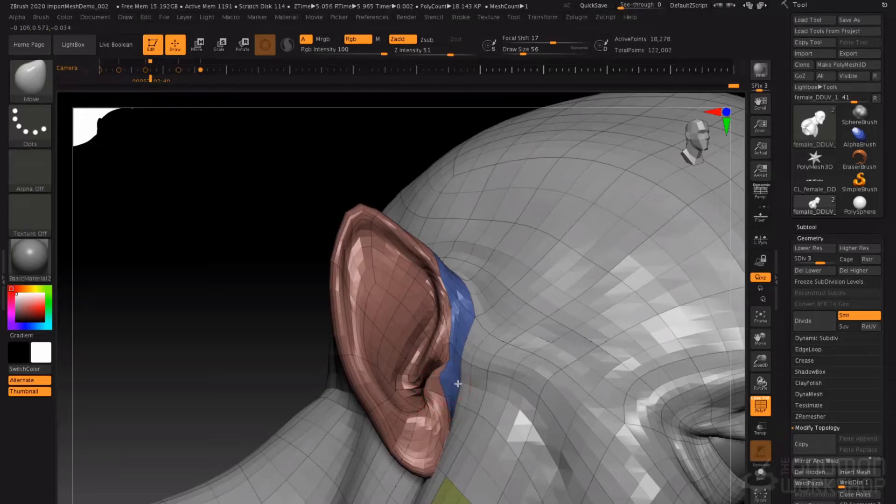
{"action": "left_click_drag", "start_coordinate": [448, 380], "coordinate": [434, 380], "text": "shift"}
{"action": "key", "text": "d"}
{"action": "mouse_move", "coordinate": [432, 388]}
{"action": "right_mouse_down"}
{"action": "mouse_move", "coordinate": [462, 387]}
{"action": "mouse_move", "coordinate": [439, 383]}
{"action": "right_mouse_up"}
Thicken the tragus with the Inflat brush at draw size 56 and intensity 8.
{"action": "key", "text": "b"}
{"action": "key", "text": "i"}
{"action": "key", "text": "n"}
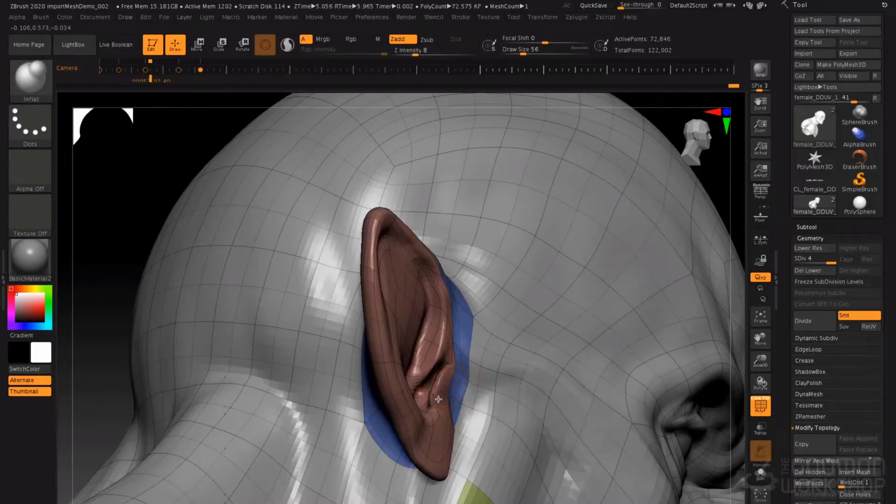
{"action": "right_click_drag", "start_coordinate": [443, 394], "coordinate": [422, 382]}
{"action": "mouse_move", "coordinate": [439, 319]}
{"action": "right_mouse_down"}
{"action": "mouse_move", "coordinate": [427, 323]}
{"action": "mouse_move", "coordinate": [459, 334]}
{"action": "right_mouse_up"}
Reshape the front edge of the ear around the tragus with the Move brush at draw size 97.
{"action": "key", "text": "b"}
{"action": "key", "text": "m"}
{"action": "key", "text": "v"}
{"action": "key", "text": "space"}
{"action": "left_click", "coordinate": [460, 334]}
{"action": "left_click_drag", "start_coordinate": [461, 334], "coordinate": [471, 332]}
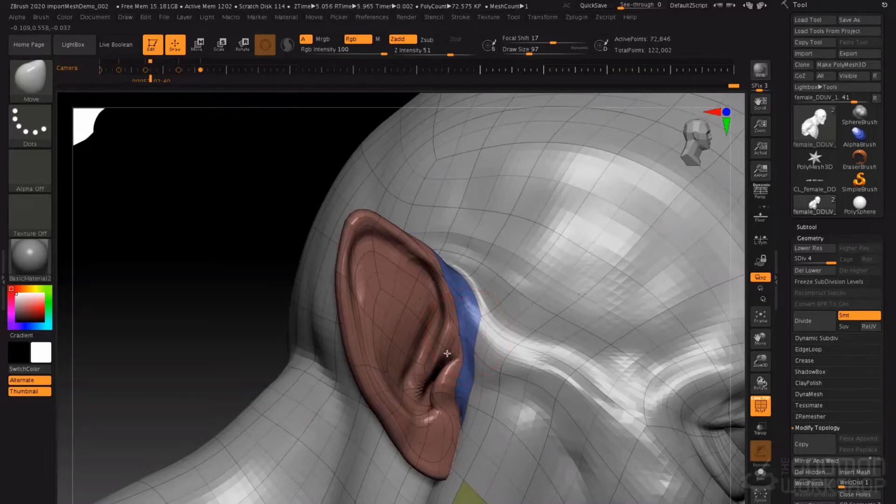
{"action": "key", "text": "shift"}
{"action": "right_click_drag", "start_coordinate": [419, 349], "coordinate": [392, 346]}
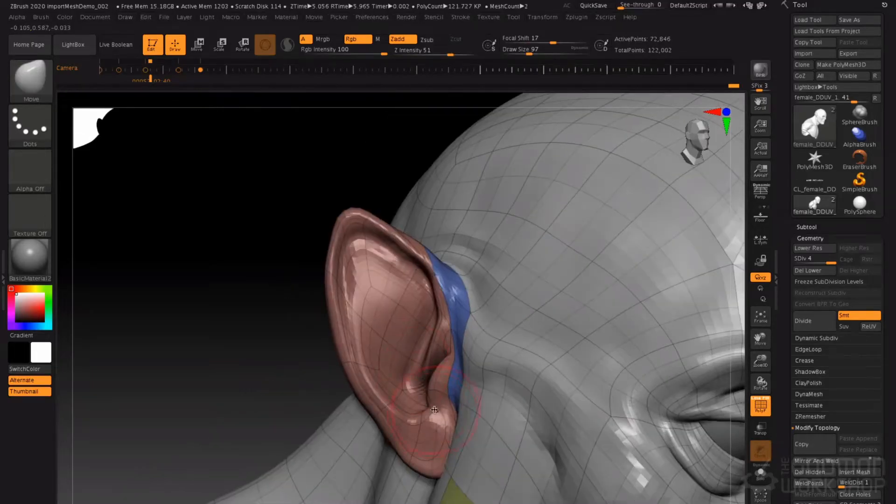
Shape the notch between the tragus and the lobe with the Move brush at draw size 39 and focal shift -46.
{"action": "key", "text": "space"}
{"action": "left_click", "coordinate": [427, 395]}
{"action": "key", "text": "space"}
{"action": "left_click", "coordinate": [435, 395]}
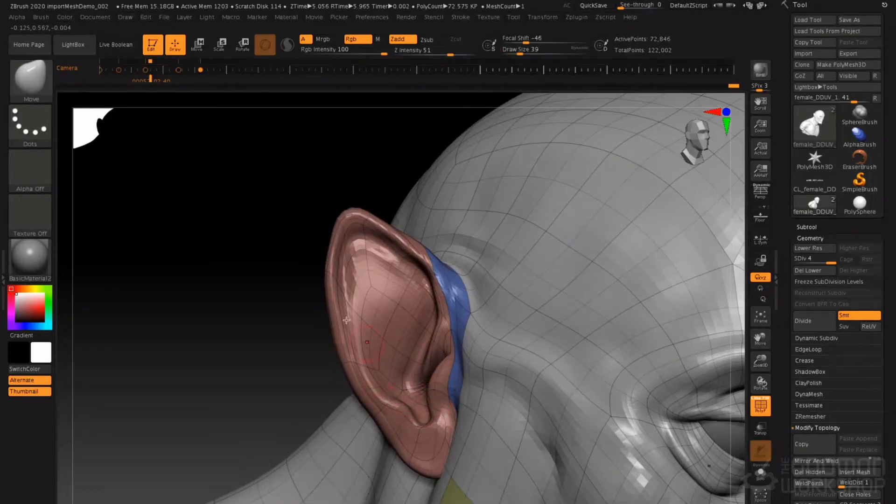
Mask the inner ear bowl and invert the mask so only the bowl can be sculpted.
{"action": "key", "text": "ctrl"}
{"action": "mouse_move", "coordinate": [374, 279]}
{"action": "left_mouse_down", "text": "ctrl"}
{"action": "mouse_move", "coordinate": [383, 261]}
{"action": "mouse_move", "coordinate": [368, 243]}
{"action": "mouse_move", "coordinate": [359, 284]}
{"action": "mouse_move", "coordinate": [367, 356]}
{"action": "mouse_move", "coordinate": [402, 283]}
{"action": "left_mouse_up", "text": "ctrl"}
{"action": "mouse_move", "coordinate": [402, 283]}
{"action": "right_mouse_down"}
{"action": "mouse_move", "coordinate": [364, 303]}
{"action": "mouse_move", "coordinate": [392, 334]}
{"action": "right_mouse_up"}
{"action": "left_click_drag", "start_coordinate": [393, 334], "coordinate": [381, 340], "text": "ctrl"}
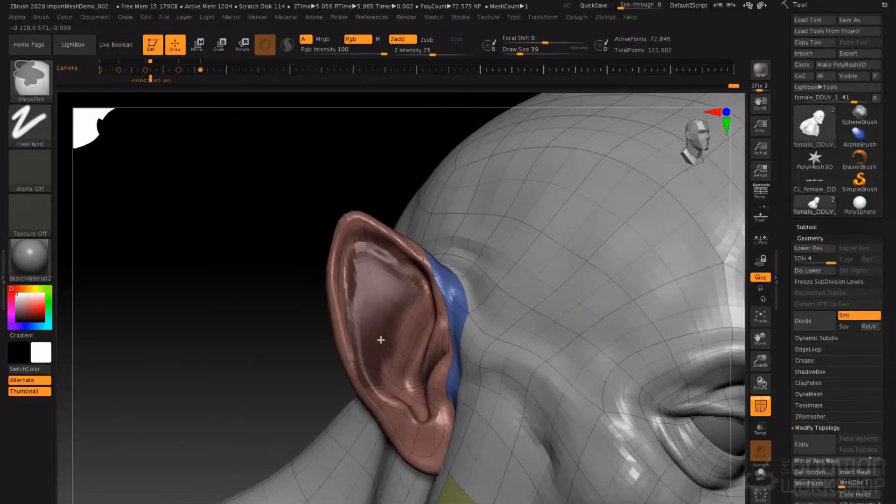
{"action": "mouse_move", "coordinate": [403, 280]}
{"action": "left_mouse_down", "text": "ctrl"}
{"action": "mouse_move", "coordinate": [382, 326]}
{"action": "mouse_move", "coordinate": [380, 377]}
{"action": "left_mouse_up", "text": "ctrl"}
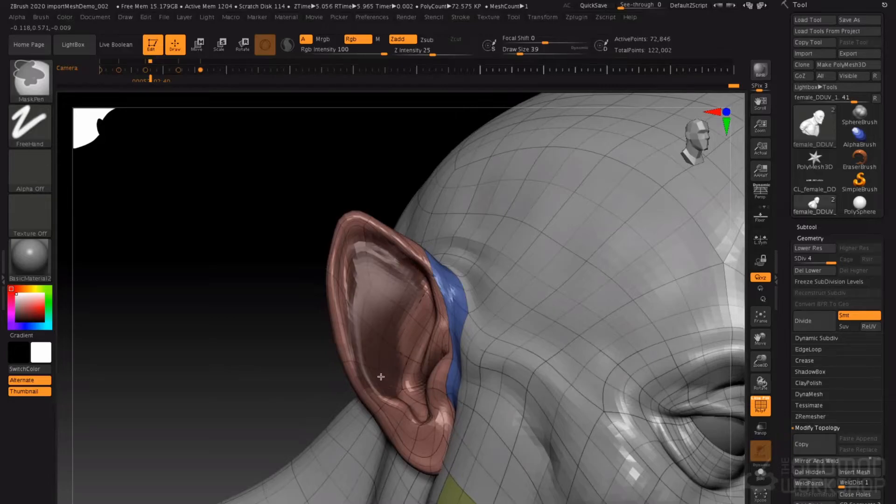
{"action": "mouse_move", "coordinate": [303, 242]}
{"action": "left_mouse_down"}
{"action": "mouse_move", "coordinate": [396, 238]}
{"action": "mouse_move", "coordinate": [212, 230]}
{"action": "mouse_move", "coordinate": [388, 269]}
{"action": "mouse_move", "coordinate": [386, 317]}
{"action": "mouse_move", "coordinate": [406, 298]}
{"action": "left_mouse_up"}
{"action": "left_click", "coordinate": [213, 230], "text": "ctrl"}
Hide the polyframe and build up the inner ear bowl with the ClayTubes brush at draw size 74.
{"action": "key", "text": "space"}
{"action": "key", "text": "shift+f"}
{"action": "left_click_drag", "start_coordinate": [307, 301], "coordinate": [405, 309]}
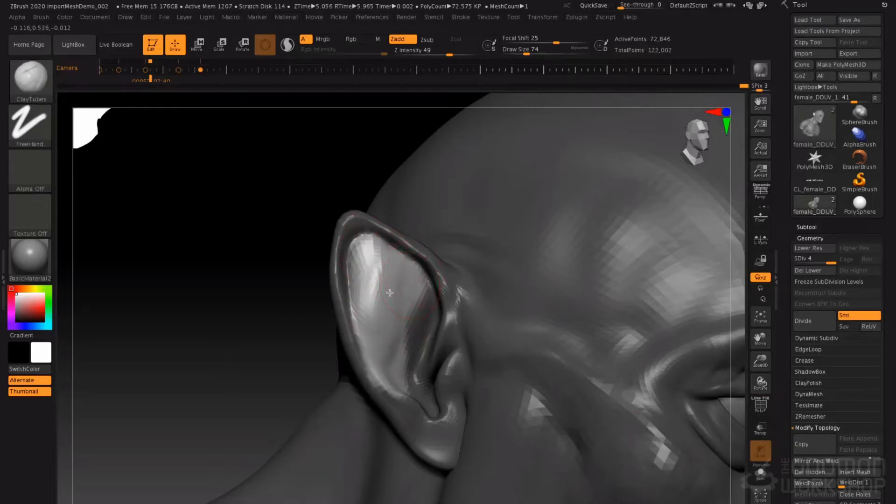
{"action": "mouse_move", "coordinate": [396, 355]}
{"action": "left_mouse_down"}
{"action": "mouse_move", "coordinate": [357, 317]}
{"action": "mouse_move", "coordinate": [378, 282]}
{"action": "mouse_move", "coordinate": [363, 277]}
{"action": "left_mouse_up"}
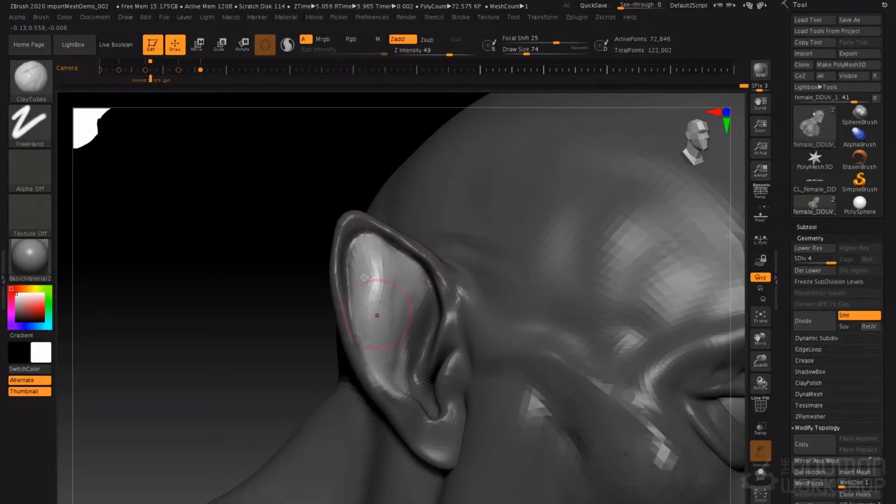
Sculpt soft ridges in the upper inner ear with the Standard brush at draw size 74 and clear the mask.
{"action": "key", "text": "b"}
{"action": "key", "text": "s"}
{"action": "key", "text": "t"}
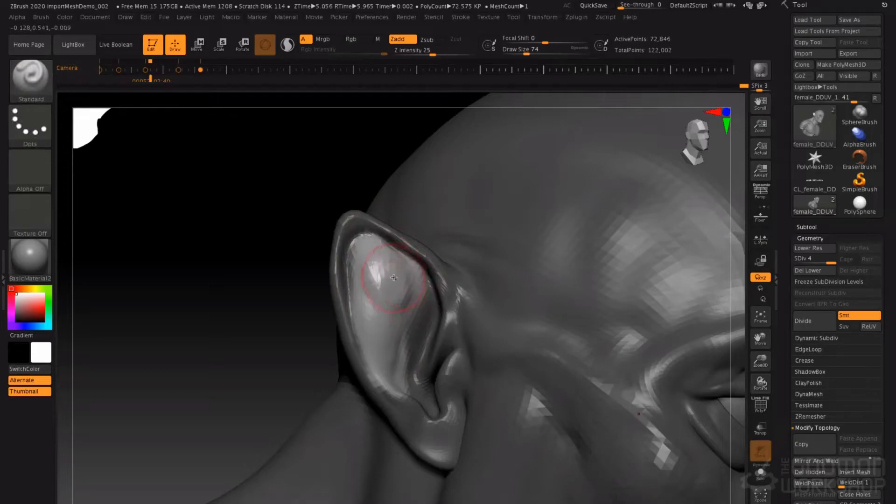
{"action": "left_click_drag", "start_coordinate": [402, 260], "coordinate": [380, 271]}
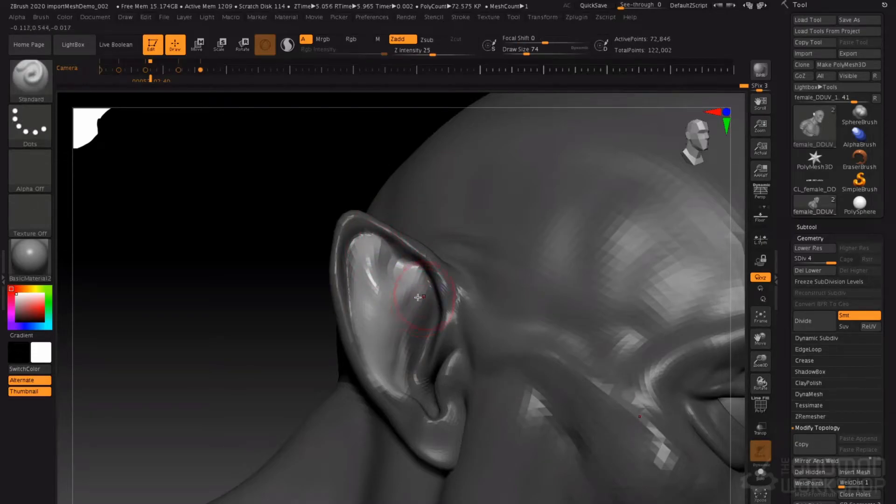
{"action": "left_click_drag", "start_coordinate": [420, 294], "coordinate": [402, 363]}
{"action": "left_click_drag", "start_coordinate": [234, 281], "coordinate": [272, 321], "text": "ctrl"}
Smooth the ridges in the upper inner ear at draw size 56.
{"action": "left_click_drag", "start_coordinate": [314, 296], "coordinate": [337, 205]}
{"action": "key", "text": "space"}
{"action": "mouse_move", "coordinate": [402, 275]}
{"action": "left_mouse_down"}
{"action": "mouse_move", "coordinate": [435, 299]}
{"action": "mouse_move", "coordinate": [434, 280]}
{"action": "mouse_move", "coordinate": [431, 303]}
{"action": "mouse_move", "coordinate": [443, 322]}
{"action": "mouse_move", "coordinate": [442, 260]}
{"action": "mouse_move", "coordinate": [423, 275]}
{"action": "left_mouse_up"}
{"action": "key", "text": "space"}
{"action": "key", "text": "shift"}
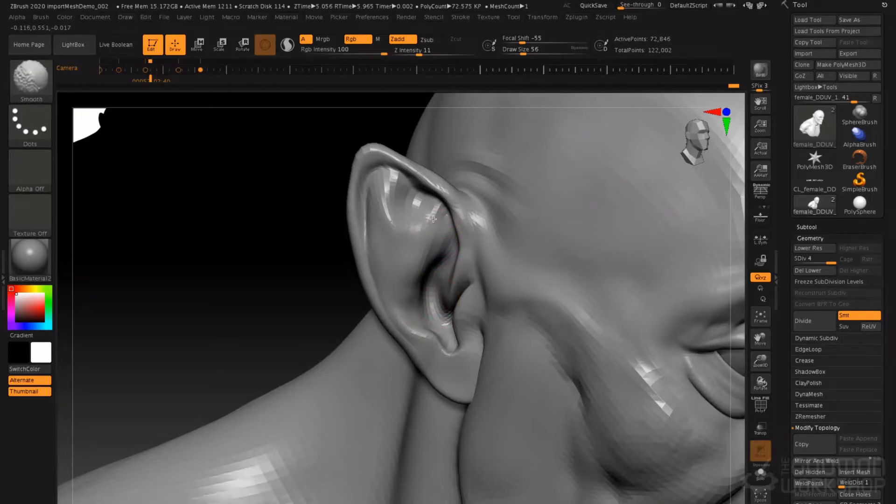
{"action": "left_click_drag", "start_coordinate": [394, 187], "coordinate": [408, 212], "text": "shift"}
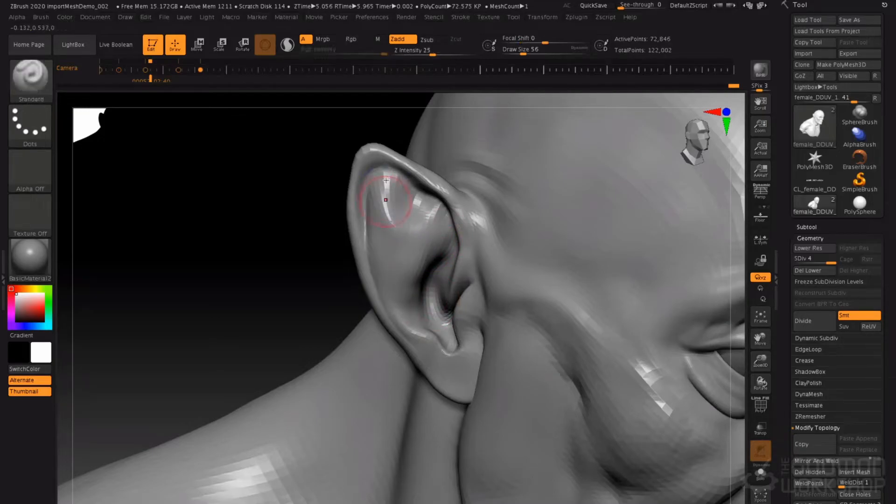
Mask the ear's upper rim and invert the mask to isolate the rim for sculpting.
{"action": "key", "text": "ctrl"}
{"action": "mouse_move", "coordinate": [383, 143]}
{"action": "left_mouse_down", "text": "ctrl"}
{"action": "mouse_move", "coordinate": [466, 217]}
{"action": "mouse_move", "coordinate": [459, 198]}
{"action": "mouse_move", "coordinate": [353, 165]}
{"action": "mouse_move", "coordinate": [344, 240]}
{"action": "left_mouse_up", "text": "ctrl"}
{"action": "left_click_drag", "start_coordinate": [298, 219], "coordinate": [310, 228], "text": "ctrl"}
{"action": "mouse_move", "coordinate": [313, 214]}
{"action": "left_mouse_down"}
{"action": "mouse_move", "coordinate": [339, 205]}
{"action": "mouse_move", "coordinate": [342, 220]}
{"action": "left_mouse_up"}
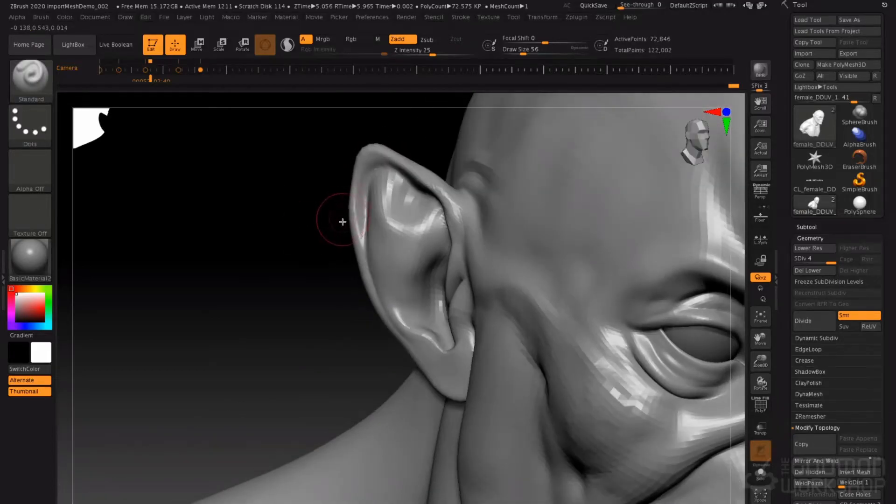
{"action": "key", "text": "ctrl+z"}
{"action": "left_click", "coordinate": [290, 224], "text": "ctrl"}
Reshape the ear's upper rim with the Move brush at draw size 108.
{"action": "key", "text": "b"}
{"action": "key", "text": "m"}
{"action": "key", "text": "v"}
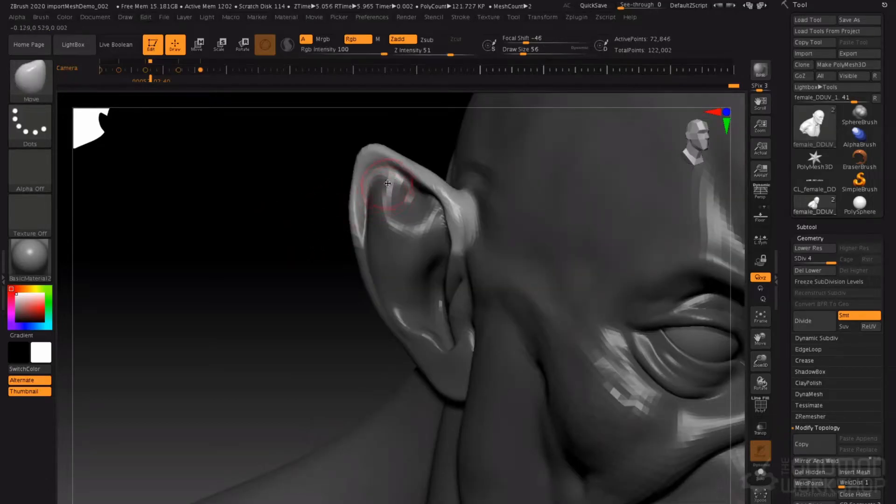
{"action": "key", "text": "space"}
{"action": "left_click_drag", "start_coordinate": [337, 220], "coordinate": [304, 221]}
{"action": "left_click_drag", "start_coordinate": [408, 184], "coordinate": [393, 163]}
{"action": "right_click_drag", "start_coordinate": [404, 194], "coordinate": [432, 196]}
{"action": "left_click_drag", "start_coordinate": [420, 198], "coordinate": [409, 187]}
{"action": "right_click_drag", "start_coordinate": [410, 187], "coordinate": [438, 160]}
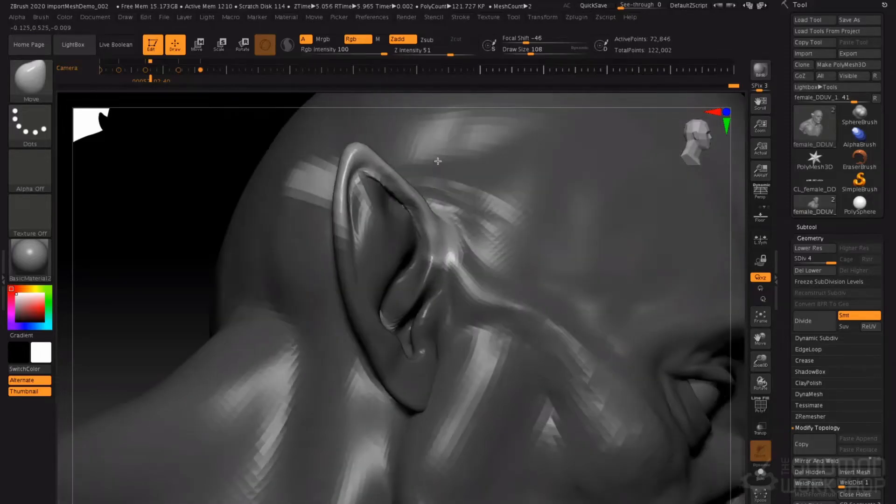
Refine and smooth the upper rim's inner edge at draw size 65 and invert the mask.
{"action": "key", "text": "space"}
{"action": "left_click_drag", "start_coordinate": [368, 184], "coordinate": [366, 183]}
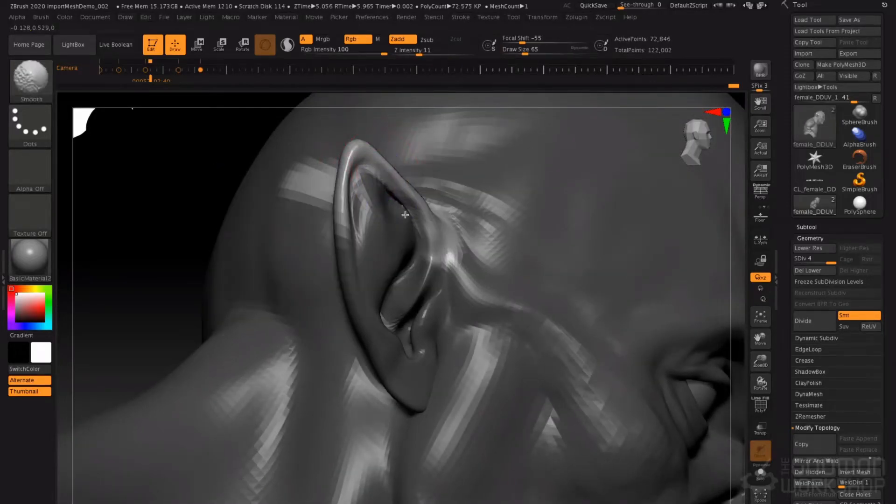
{"action": "left_click", "coordinate": [226, 188], "text": "ctrl"}
Adjust the upper inner ear surface behind the rim with the Move brush at draw size 94 and clear the mask.
{"action": "right_click_drag", "start_coordinate": [329, 185], "coordinate": [272, 186]}
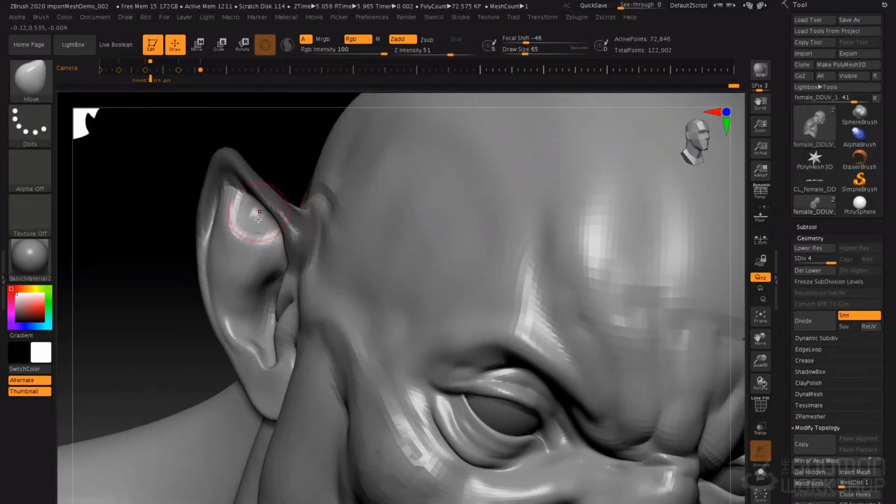
{"action": "key", "text": "space"}
{"action": "left_click_drag", "start_coordinate": [251, 205], "coordinate": [255, 206]}
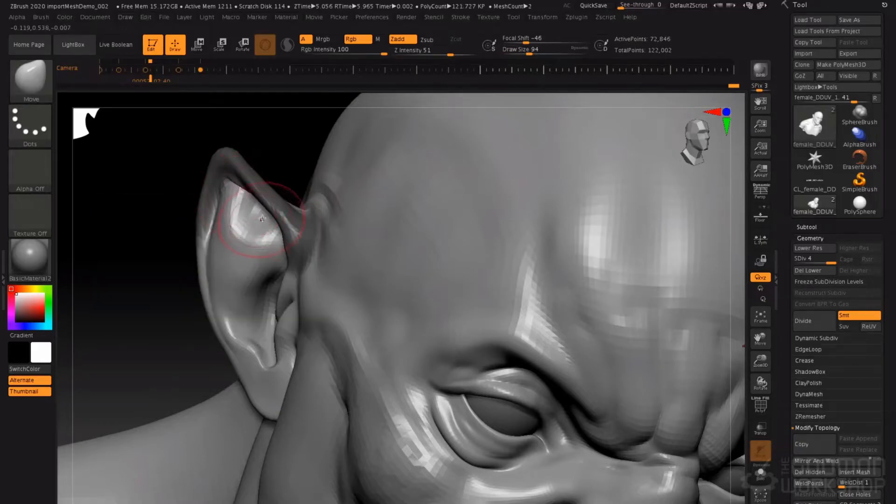
{"action": "right_click_drag", "start_coordinate": [263, 218], "coordinate": [268, 213]}
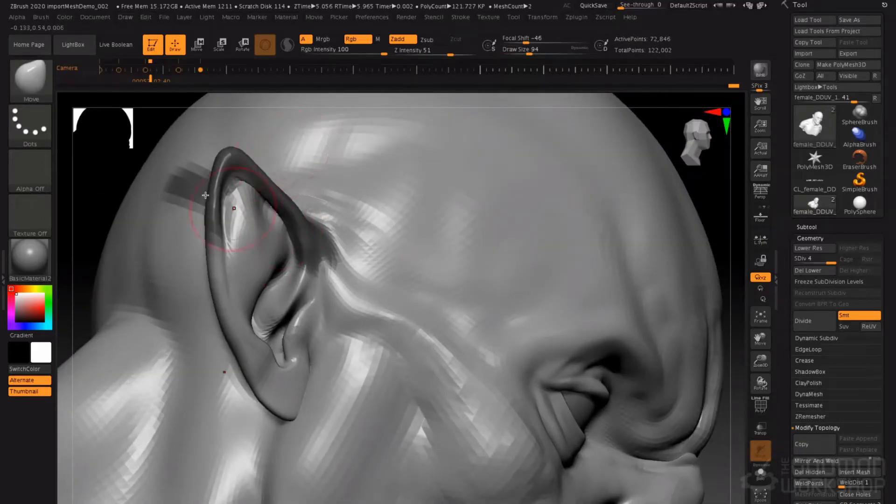
{"action": "left_click_drag", "start_coordinate": [104, 166], "coordinate": [85, 196], "text": "ctrl"}
Smooth the fold under the upper rim and reshape the ear tip with the Move brush at draw size 62.
{"action": "mouse_move", "coordinate": [249, 212]}
{"action": "left_mouse_down", "text": "shift"}
{"action": "mouse_move", "coordinate": [264, 198]}
{"action": "mouse_move", "coordinate": [278, 204]}
{"action": "left_mouse_up", "text": "shift"}
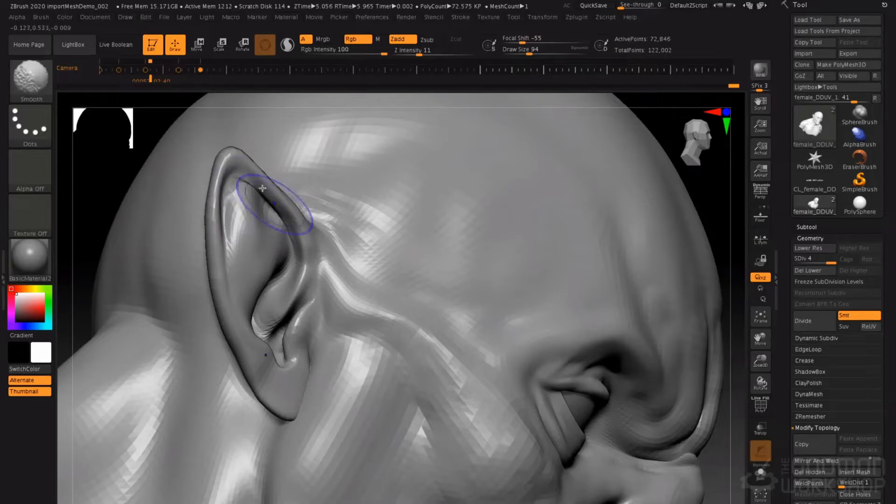
{"action": "mouse_move", "coordinate": [270, 170]}
{"action": "right_mouse_down"}
{"action": "mouse_move", "coordinate": [240, 236]}
{"action": "mouse_move", "coordinate": [256, 201]}
{"action": "right_mouse_up"}
{"action": "key", "text": "bracketleft"}
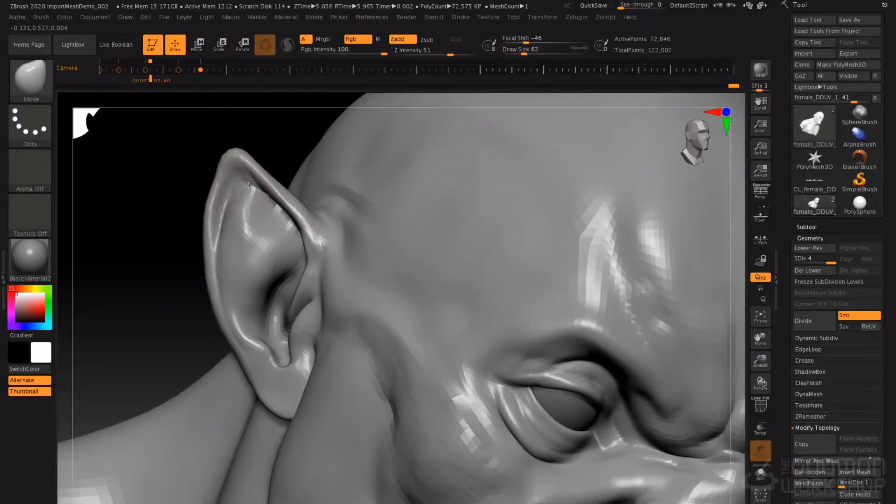
{"action": "mouse_move", "coordinate": [226, 180]}
{"action": "left_mouse_down"}
{"action": "mouse_move", "coordinate": [216, 181]}
{"action": "mouse_move", "coordinate": [231, 153]}
{"action": "left_mouse_up"}
Carve the groove inside the ear's upper rim with the DamStandard brush at draw size 37, raising intensity to 18.
{"action": "key", "text": "b"}
{"action": "key", "text": "d"}
{"action": "key", "text": "s"}
{"action": "key", "text": "s"}
{"action": "left_click_drag", "start_coordinate": [245, 195], "coordinate": [240, 195]}
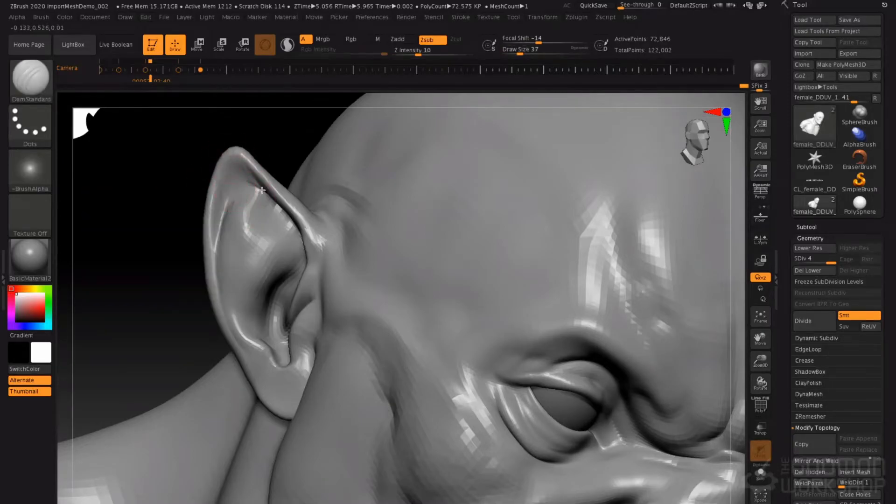
{"action": "right_click_drag", "start_coordinate": [220, 222], "coordinate": [244, 191]}
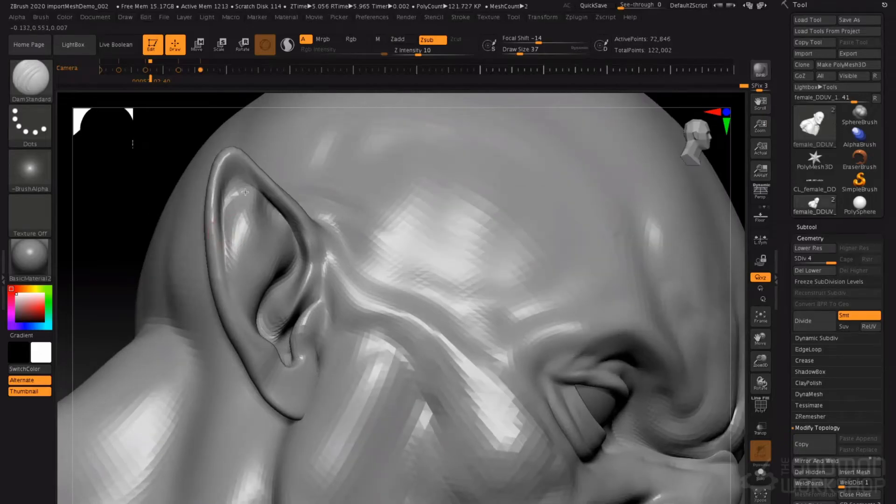
{"action": "key", "text": "space"}
{"action": "left_click_drag", "start_coordinate": [282, 272], "coordinate": [289, 272]}
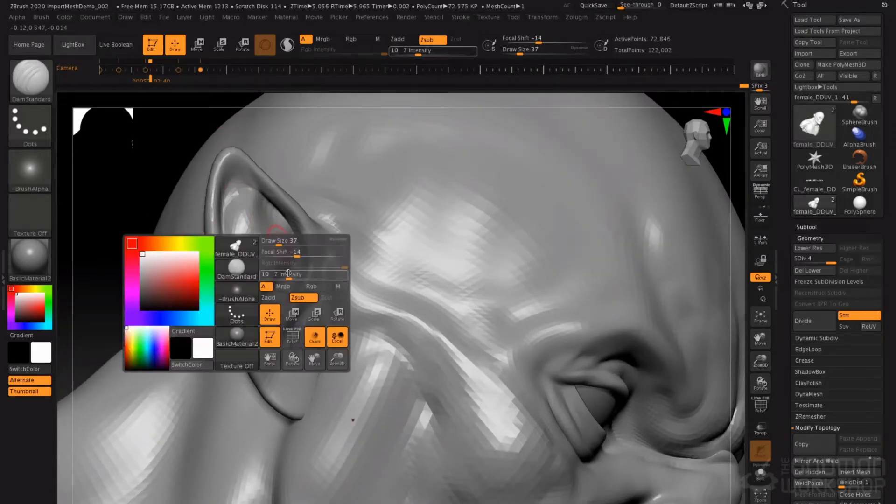
{"action": "right_click_drag", "start_coordinate": [265, 192], "coordinate": [222, 213]}
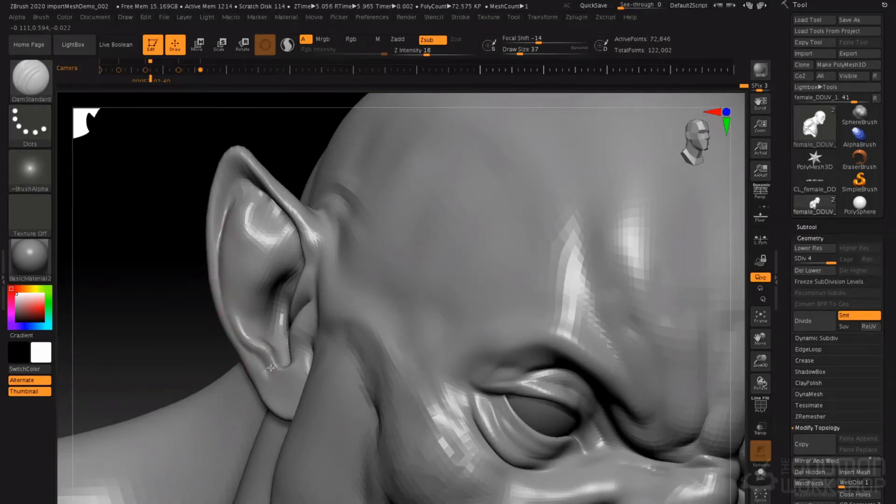
Deepen the creases around the ear canal with the DamStandard brush at draw size 65.
{"action": "key", "text": "space"}
{"action": "left_click_drag", "start_coordinate": [273, 325], "coordinate": [280, 325]}
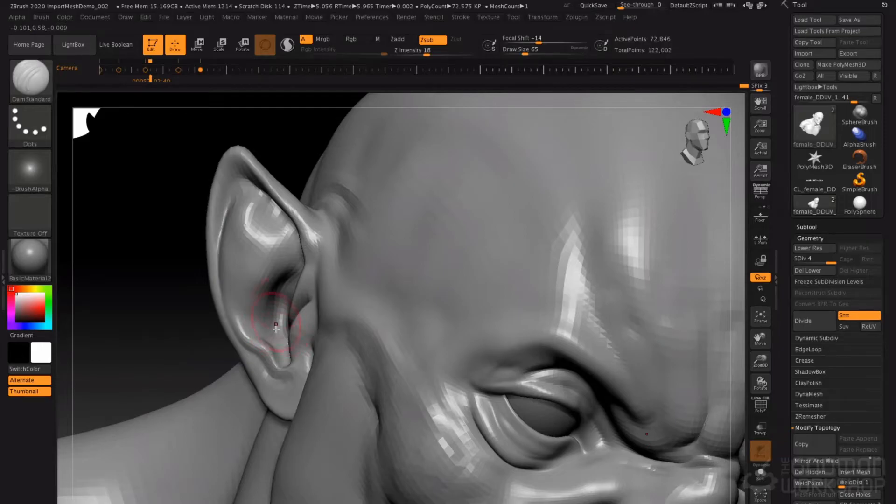
{"action": "right_click_drag", "start_coordinate": [298, 269], "coordinate": [326, 271]}
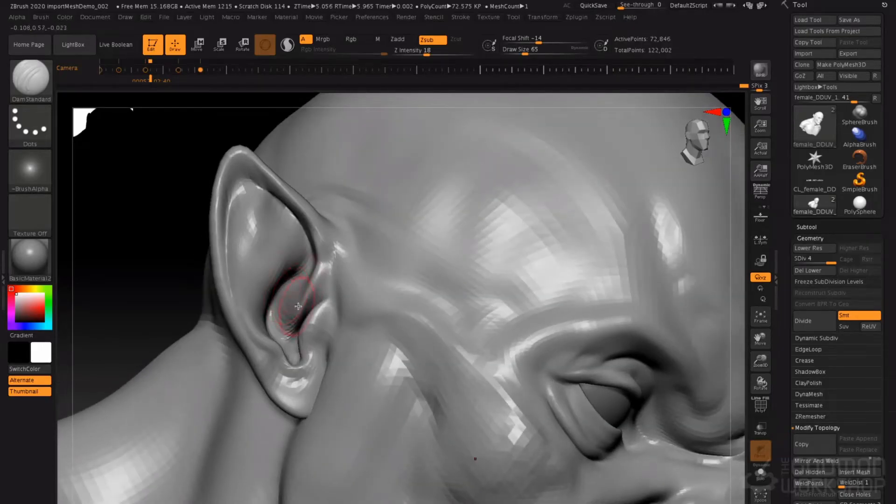
Carve the hollow around the ear canal with the Standard brush using Alpha 01 at draw size 49, and smooth it at draw size 112.
{"action": "key", "text": "b"}
{"action": "key", "text": "s"}
{"action": "key", "text": "t"}
{"action": "key", "text": "space"}
{"action": "left_click_drag", "start_coordinate": [281, 322], "coordinate": [275, 322]}
{"action": "left_click", "coordinate": [29, 187]}
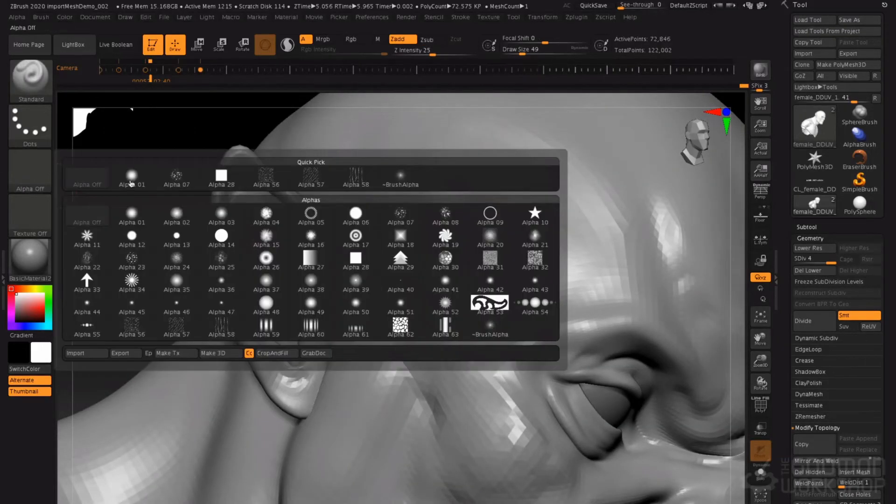
{"action": "left_click", "coordinate": [131, 180]}
{"action": "mouse_move", "coordinate": [280, 300]}
{"action": "left_mouse_down", "text": "alt"}
{"action": "mouse_move", "coordinate": [295, 281]}
{"action": "mouse_move", "coordinate": [289, 310]}
{"action": "mouse_move", "coordinate": [299, 273]}
{"action": "left_mouse_up", "text": "alt"}
{"action": "left_click_drag", "start_coordinate": [302, 275], "coordinate": [273, 306]}
{"action": "key", "text": "space"}
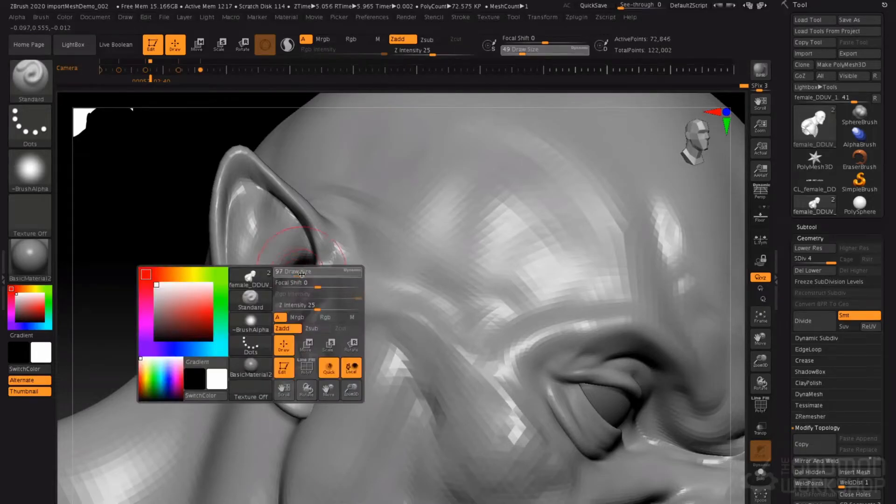
{"action": "key", "text": "shift"}
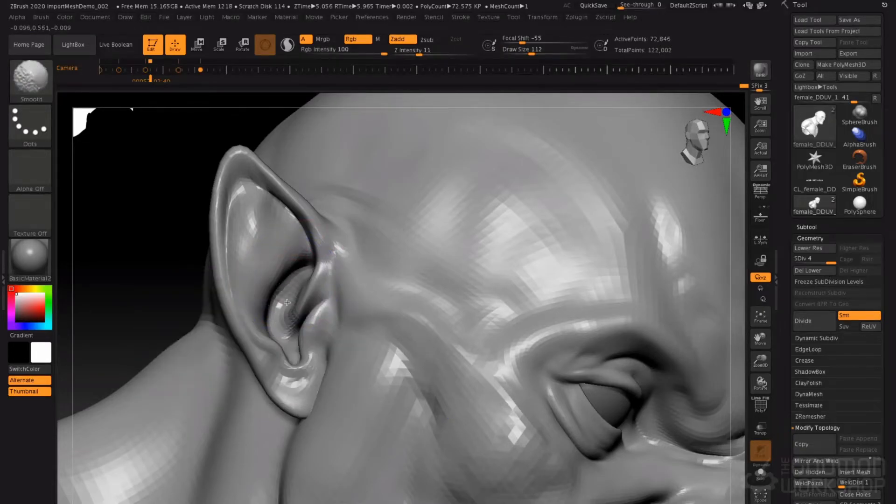
Sculpt and smooth the upper inner ear surface with the Standard brush at draw size 80.
{"action": "right_click_drag", "start_coordinate": [272, 240], "coordinate": [257, 239]}
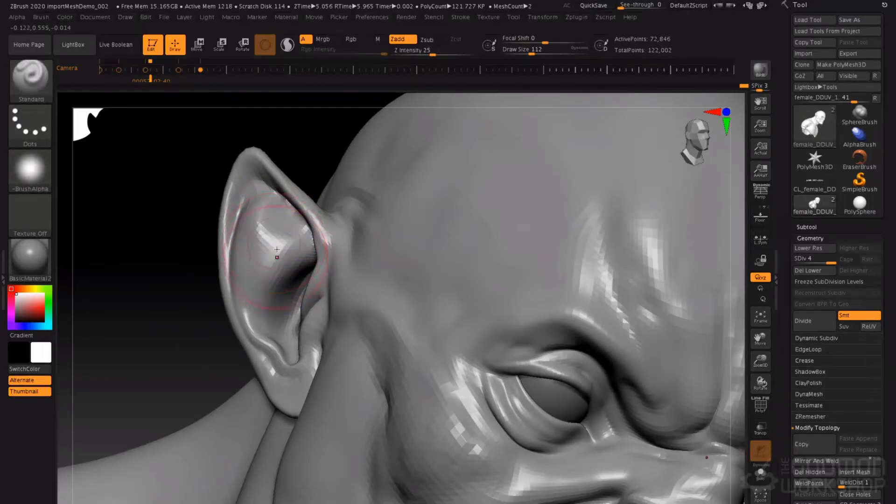
{"action": "key", "text": "space"}
{"action": "left_click_drag", "start_coordinate": [266, 224], "coordinate": [261, 224]}
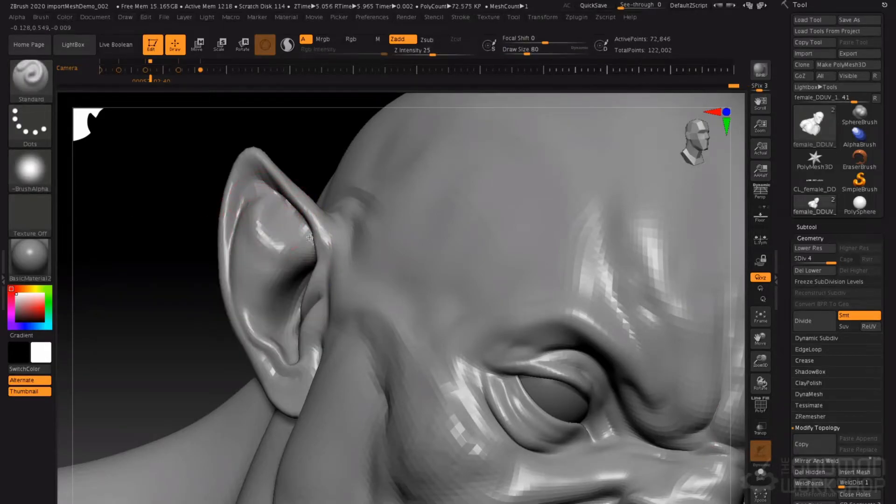
{"action": "mouse_move", "coordinate": [274, 308]}
{"action": "left_mouse_down"}
{"action": "mouse_move", "coordinate": [261, 320]}
{"action": "mouse_move", "coordinate": [281, 292]}
{"action": "mouse_move", "coordinate": [262, 251]}
{"action": "mouse_move", "coordinate": [263, 214]}
{"action": "left_mouse_up"}
{"action": "key", "text": "shift"}
Carve a shallow depression down the back of the ear with the Standard brush and smooth it.
{"action": "mouse_move", "coordinate": [263, 215]}
{"action": "right_mouse_down"}
{"action": "mouse_move", "coordinate": [261, 234]}
{"action": "mouse_move", "coordinate": [301, 249]}
{"action": "mouse_move", "coordinate": [329, 246]}
{"action": "mouse_move", "coordinate": [286, 230]}
{"action": "mouse_move", "coordinate": [240, 265]}
{"action": "mouse_move", "coordinate": [226, 204]}
{"action": "right_mouse_up"}
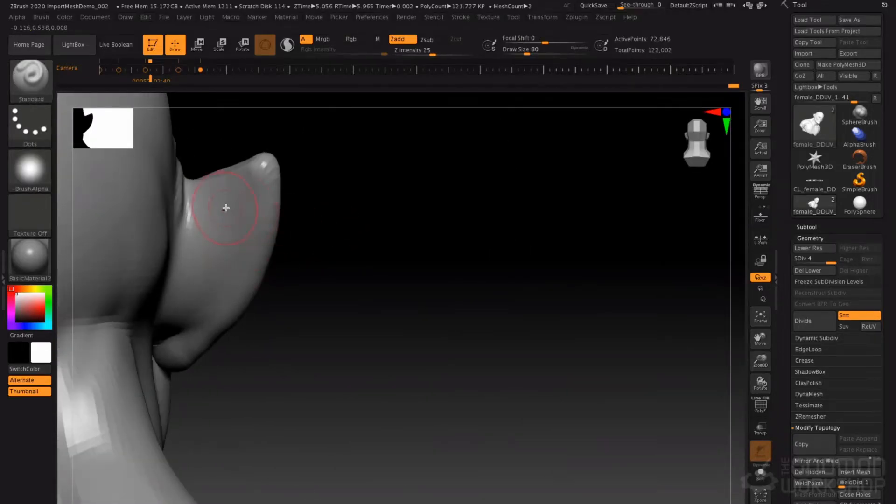
{"action": "mouse_move", "coordinate": [226, 201]}
{"action": "left_mouse_down", "text": "alt"}
{"action": "mouse_move", "coordinate": [198, 308]}
{"action": "mouse_move", "coordinate": [222, 246]}
{"action": "left_mouse_up", "text": "alt"}
{"action": "key", "text": "shift"}
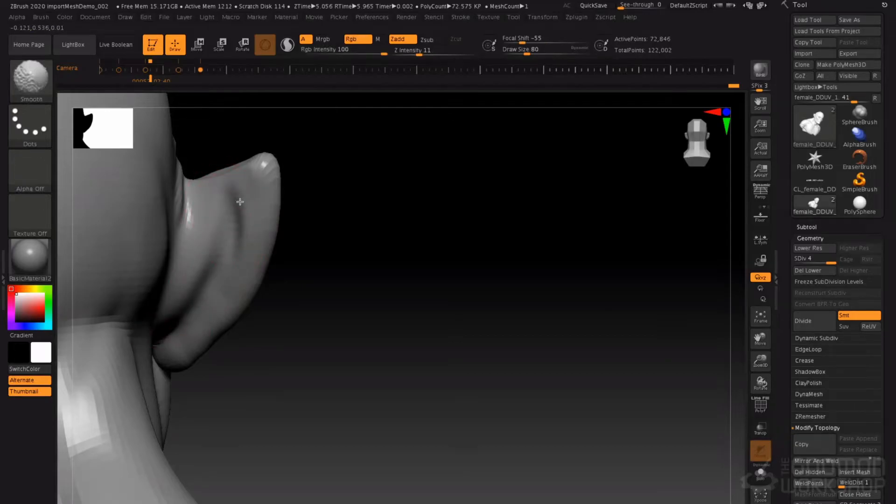
{"action": "mouse_move", "coordinate": [226, 265]}
{"action": "right_mouse_down"}
{"action": "mouse_move", "coordinate": [200, 259]}
{"action": "mouse_move", "coordinate": [176, 230]}
{"action": "mouse_move", "coordinate": [207, 230]}
{"action": "mouse_move", "coordinate": [216, 266]}
{"action": "mouse_move", "coordinate": [248, 220]}
{"action": "mouse_move", "coordinate": [258, 250]}
{"action": "mouse_move", "coordinate": [254, 180]}
{"action": "right_mouse_up"}
{"action": "key", "text": "shift"}
Isolate the ear polygroup and puff up the earlobe with the Inflat brush at draw size 80 and intensity 8.
{"action": "mouse_move", "coordinate": [304, 247]}
{"action": "right_mouse_down", "text": "alt"}
{"action": "mouse_move", "coordinate": [379, 254]}
{"action": "mouse_move", "coordinate": [307, 310]}
{"action": "right_mouse_up", "text": "alt"}
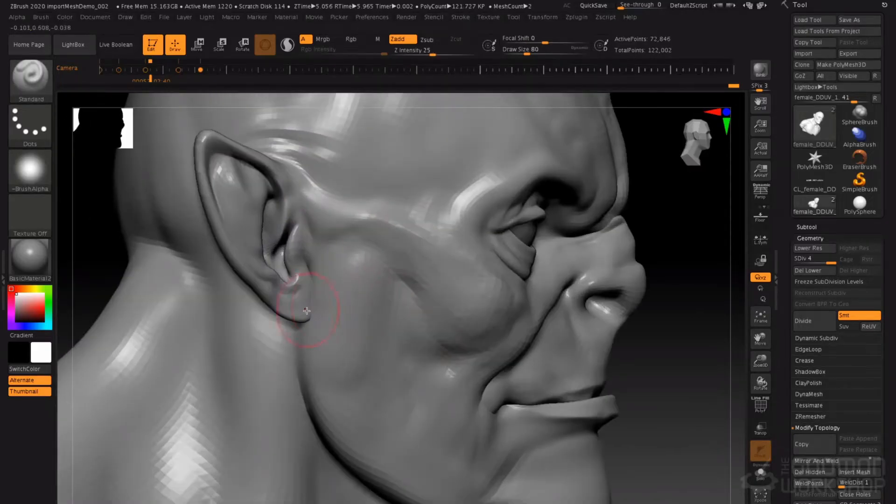
{"action": "key", "text": "b"}
{"action": "key", "text": "m"}
{"action": "key", "text": "v"}
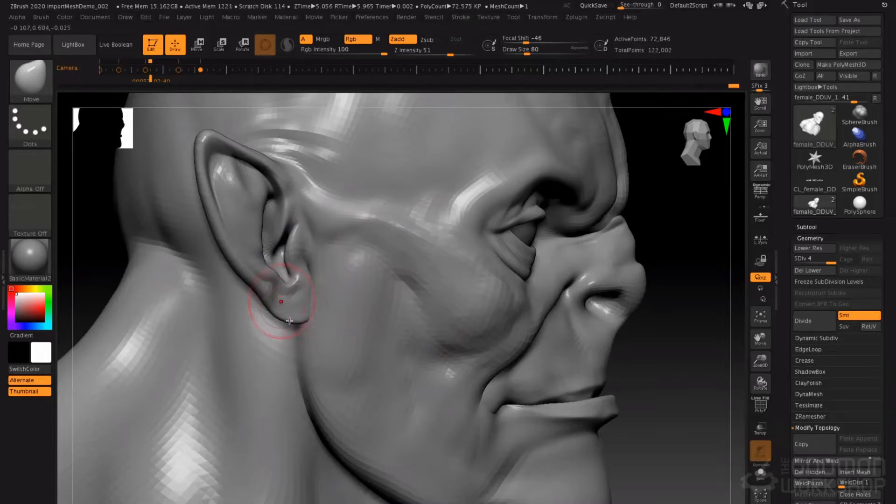
{"action": "key", "text": "b"}
{"action": "key", "text": "i"}
{"action": "key", "text": "n"}
{"action": "left_click", "coordinate": [291, 311], "text": "ctrl+shift"}
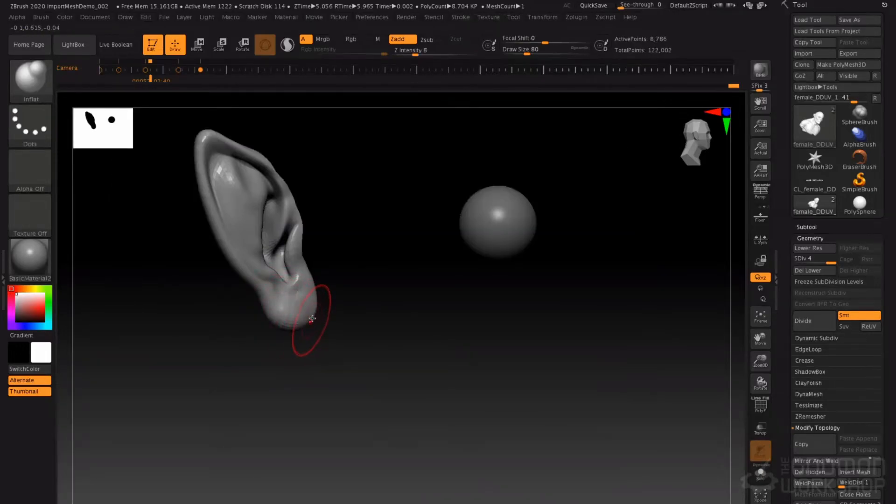
Adjust the lower contour of the earlobe with the Move brush.
{"action": "key", "text": "b"}
{"action": "key", "text": "m"}
{"action": "key", "text": "v"}
{"action": "left_click_drag", "start_coordinate": [279, 317], "coordinate": [293, 319]}
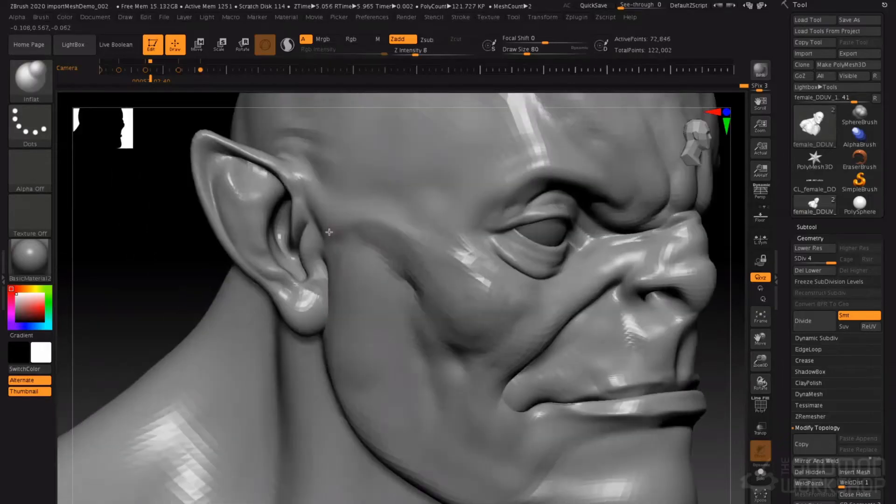
Switch to the Move brush and open its auto-masking settings.
{"action": "right_click_drag", "start_coordinate": [329, 232], "coordinate": [317, 227]}
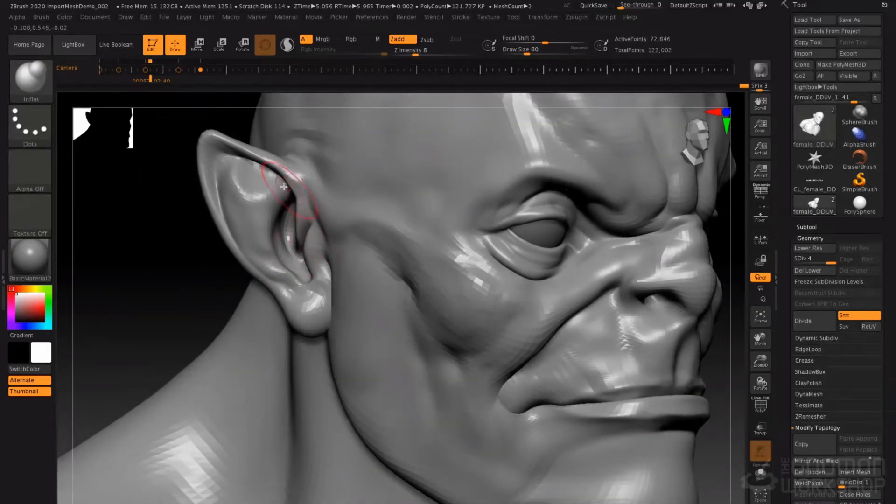
{"action": "key", "text": "b"}
{"action": "key", "text": "m"}
{"action": "key", "text": "v"}
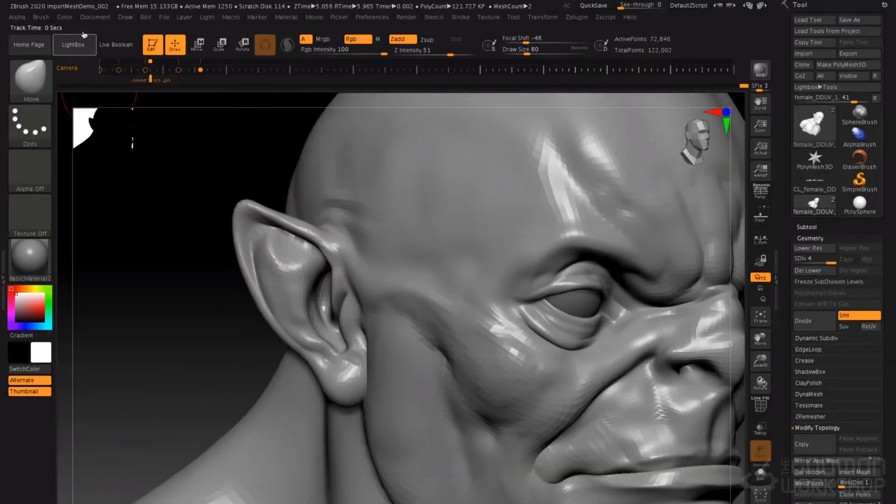
{"action": "left_click", "coordinate": [44, 18]}
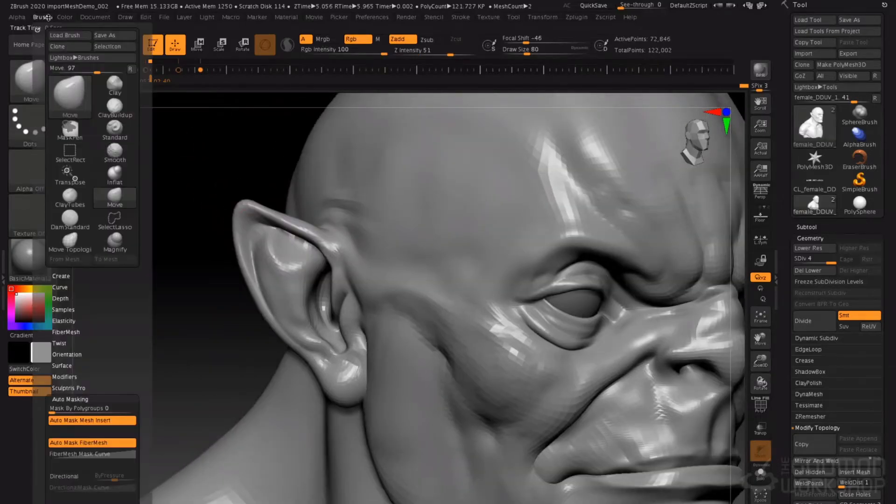
Turn on AccuCurve for the Move brush and pull the ear's tip into a sharper point.
{"action": "left_click", "coordinate": [66, 288]}
{"action": "left_click", "coordinate": [70, 312]}
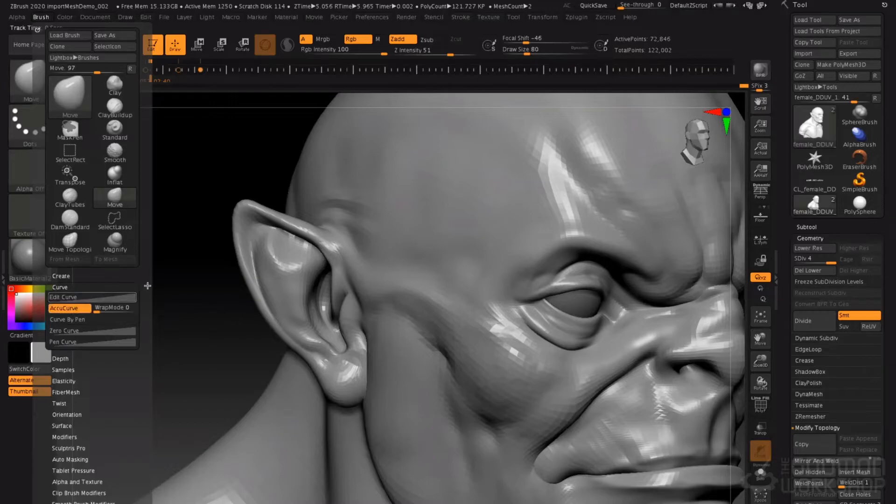
{"action": "mouse_move", "coordinate": [239, 195]}
{"action": "left_mouse_down"}
{"action": "mouse_move", "coordinate": [248, 203]}
{"action": "mouse_move", "coordinate": [241, 191]}
{"action": "mouse_move", "coordinate": [248, 202]}
{"action": "mouse_move", "coordinate": [237, 225]}
{"action": "mouse_move", "coordinate": [240, 197]}
{"action": "mouse_move", "coordinate": [306, 231]}
{"action": "left_mouse_up"}
{"action": "mouse_move", "coordinate": [259, 202]}
{"action": "left_mouse_down"}
{"action": "mouse_move", "coordinate": [283, 199]}
{"action": "mouse_move", "coordinate": [251, 190]}
{"action": "left_mouse_up"}
Reshape the ear's back edge with the Move brush at draw size 163, and the lobe and tragus at smaller sizes down to 46.
{"action": "key", "text": "space"}
{"action": "left_click_drag", "start_coordinate": [246, 283], "coordinate": [240, 291]}
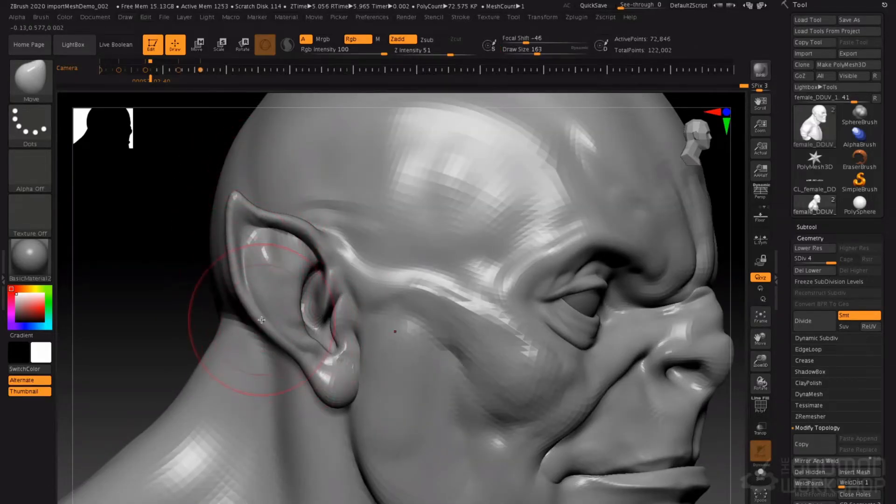
{"action": "key", "text": "space"}
{"action": "mouse_move", "coordinate": [320, 346]}
{"action": "left_mouse_down"}
{"action": "mouse_move", "coordinate": [309, 346]}
{"action": "mouse_move", "coordinate": [333, 407]}
{"action": "left_mouse_up"}
{"action": "key", "text": "space"}
{"action": "left_click_drag", "start_coordinate": [339, 329], "coordinate": [335, 328]}
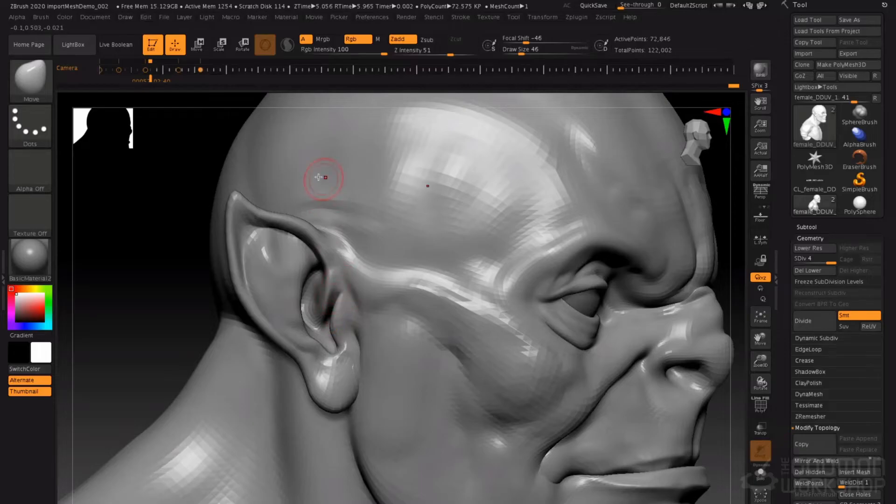
Carve creases where the ear joins the temple with the DamStandard brush, reducing its draw size to 31, and smooth around them.
{"action": "key", "text": "b"}
{"action": "key", "text": "d"}
{"action": "key", "text": "s"}
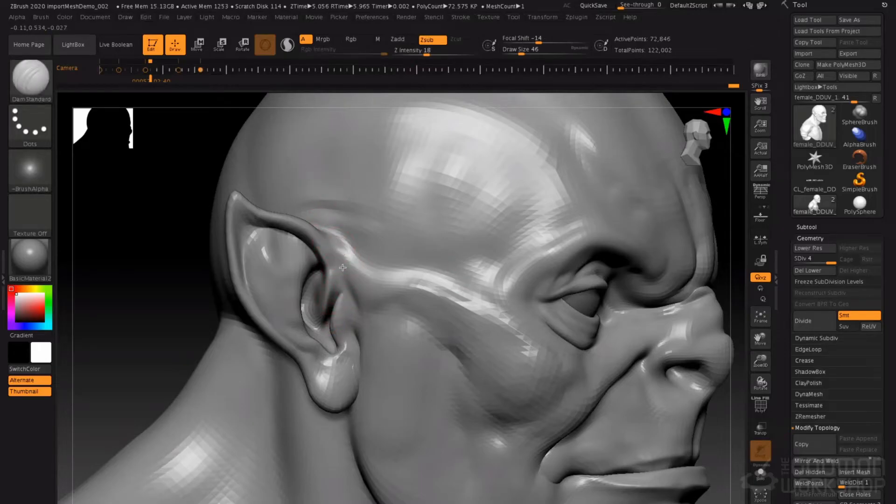
{"action": "left_click_drag", "start_coordinate": [328, 229], "coordinate": [351, 272]}
{"action": "mouse_move", "coordinate": [354, 304]}
{"action": "right_mouse_down"}
{"action": "mouse_move", "coordinate": [304, 306]}
{"action": "mouse_move", "coordinate": [359, 296]}
{"action": "right_mouse_up"}
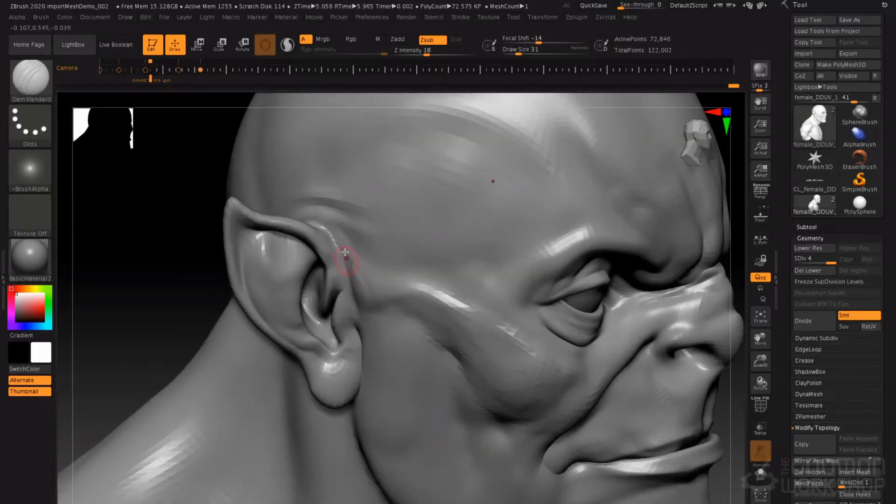
{"action": "key", "text": "space"}
{"action": "mouse_move", "coordinate": [369, 290]}
{"action": "left_mouse_down"}
{"action": "mouse_move", "coordinate": [379, 288]}
{"action": "mouse_move", "coordinate": [358, 242]}
{"action": "left_mouse_up"}
{"action": "key", "text": "shift"}
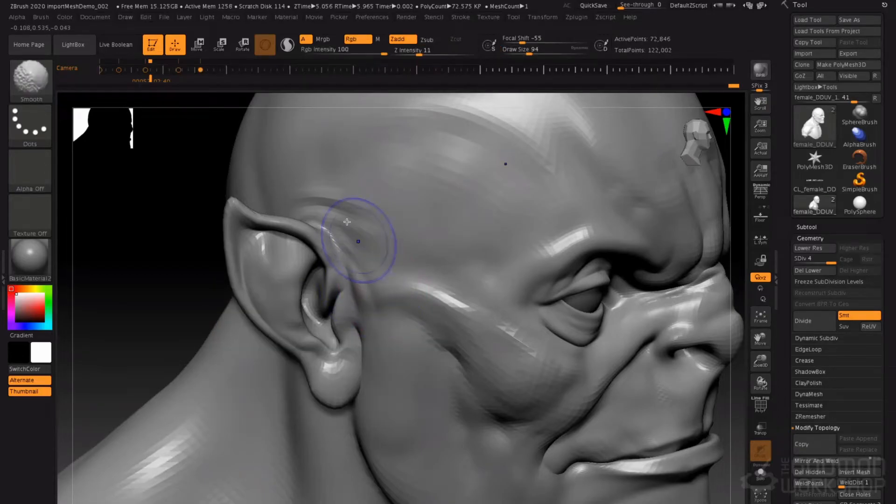
{"action": "right_click_drag", "start_coordinate": [380, 256], "coordinate": [368, 250]}
Build up the form in front of the upper ear with the Standard brush at draw size 44 and smooth it.
{"action": "key", "text": "b"}
{"action": "key", "text": "s"}
{"action": "key", "text": "t"}
{"action": "key", "text": "space"}
{"action": "left_click_drag", "start_coordinate": [368, 246], "coordinate": [361, 245]}
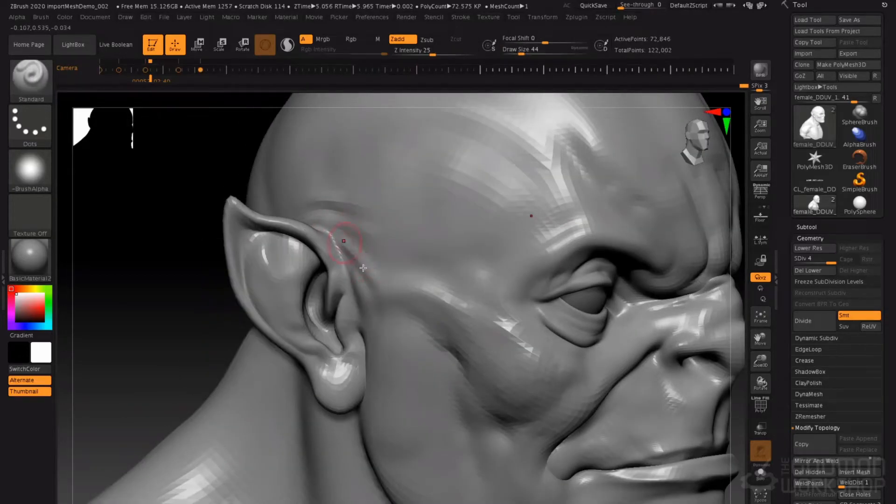
{"action": "mouse_move", "coordinate": [328, 218]}
{"action": "left_mouse_down"}
{"action": "mouse_move", "coordinate": [374, 248]}
{"action": "mouse_move", "coordinate": [366, 258]}
{"action": "left_mouse_up"}
{"action": "key", "text": "shift"}
{"action": "mouse_move", "coordinate": [374, 273]}
{"action": "right_mouse_down"}
{"action": "mouse_move", "coordinate": [370, 267]}
{"action": "mouse_move", "coordinate": [363, 282]}
{"action": "mouse_move", "coordinate": [364, 184]}
{"action": "mouse_move", "coordinate": [409, 210]}
{"action": "right_mouse_up"}
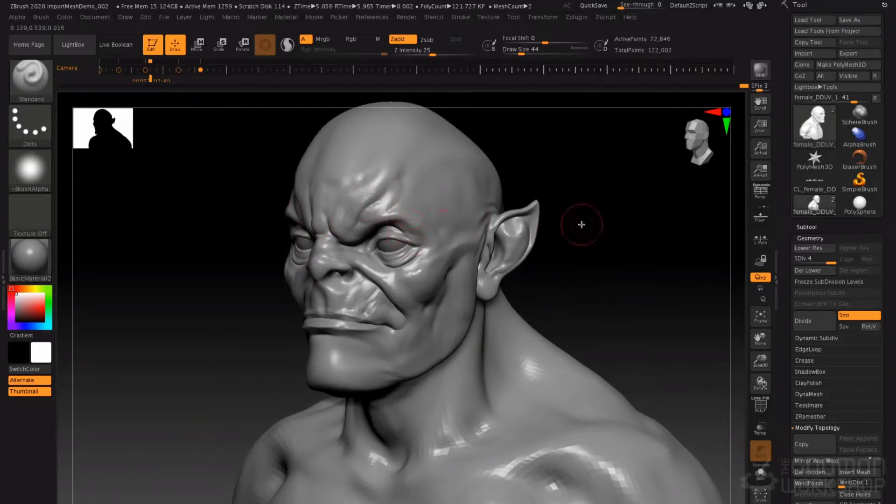
Carve a crease at the temple with the DamStandard brush and divide the mesh to subdivision level 5.
{"action": "mouse_move", "coordinate": [591, 228]}
{"action": "right_mouse_down", "text": "alt"}
{"action": "mouse_move", "coordinate": [578, 250]}
{"action": "mouse_move", "coordinate": [602, 226]}
{"action": "right_mouse_up", "text": "alt"}
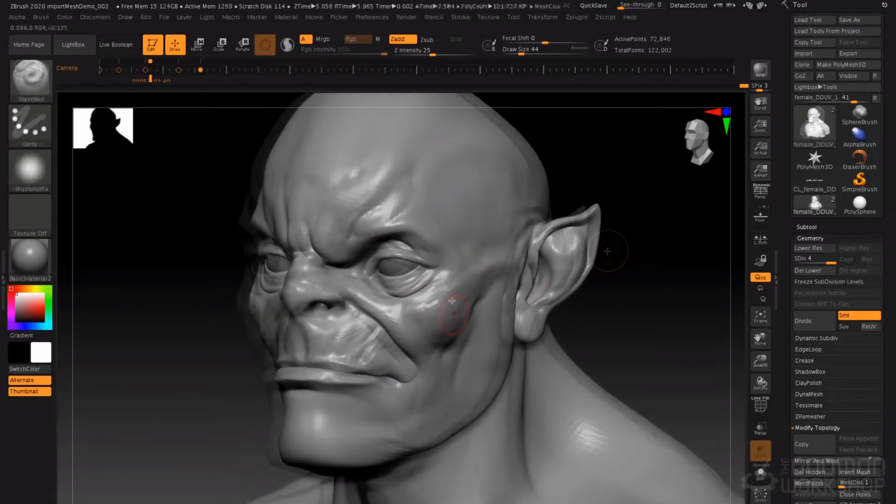
{"action": "mouse_move", "coordinate": [607, 254]}
{"action": "right_mouse_down", "text": "ctrl"}
{"action": "mouse_move", "coordinate": [479, 247]}
{"action": "mouse_move", "coordinate": [490, 254]}
{"action": "right_mouse_up", "text": "ctrl"}
{"action": "key", "text": "b"}
{"action": "key", "text": "d"}
{"action": "key", "text": "s"}
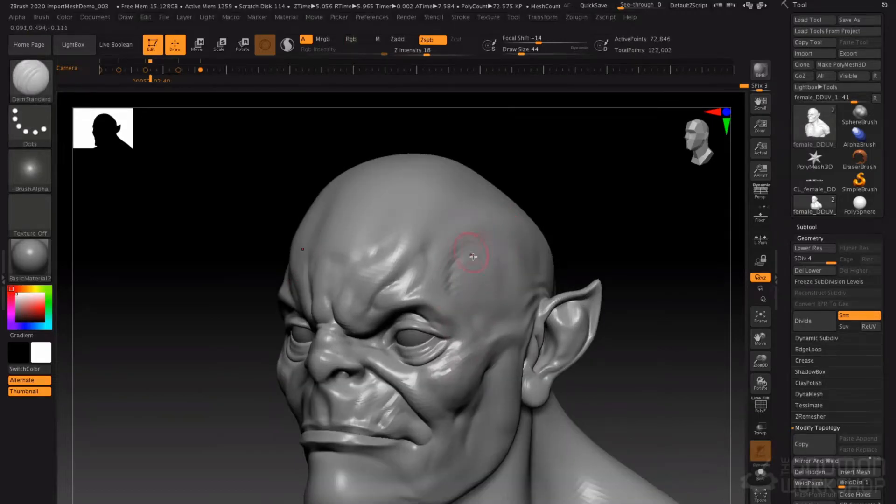
{"action": "right_click_drag", "start_coordinate": [473, 256], "coordinate": [496, 255]}
{"action": "key", "text": "ctrl+d"}
{"action": "right_click_drag", "start_coordinate": [354, 262], "coordinate": [396, 235]}
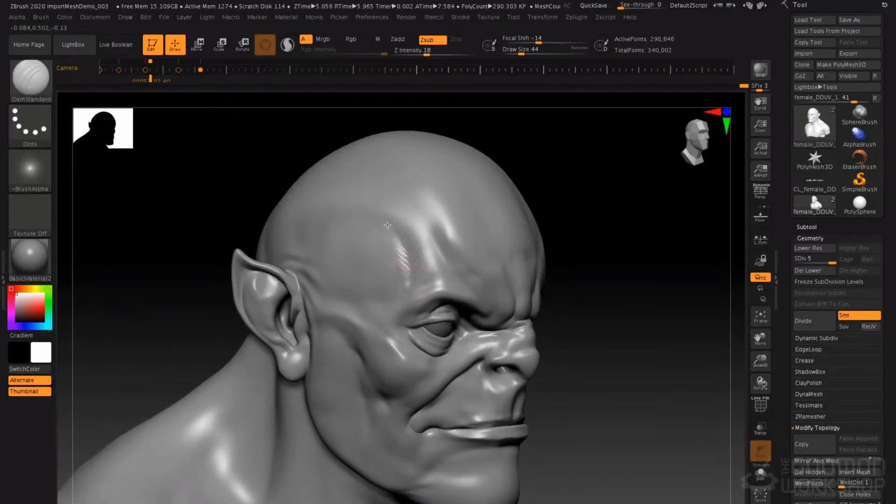
Sharpen the creases under the jaw and along the neck muscles down to the collarbone with DamStandard at draw size 62.
{"action": "mouse_move", "coordinate": [395, 214]}
{"action": "right_mouse_down"}
{"action": "mouse_move", "coordinate": [380, 286]}
{"action": "mouse_move", "coordinate": [298, 270]}
{"action": "right_mouse_up"}
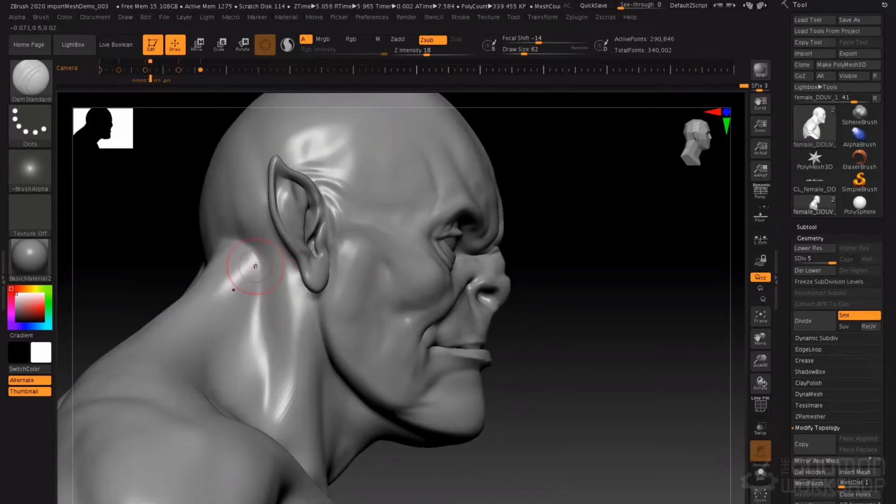
{"action": "right_click_drag", "start_coordinate": [260, 340], "coordinate": [364, 278]}
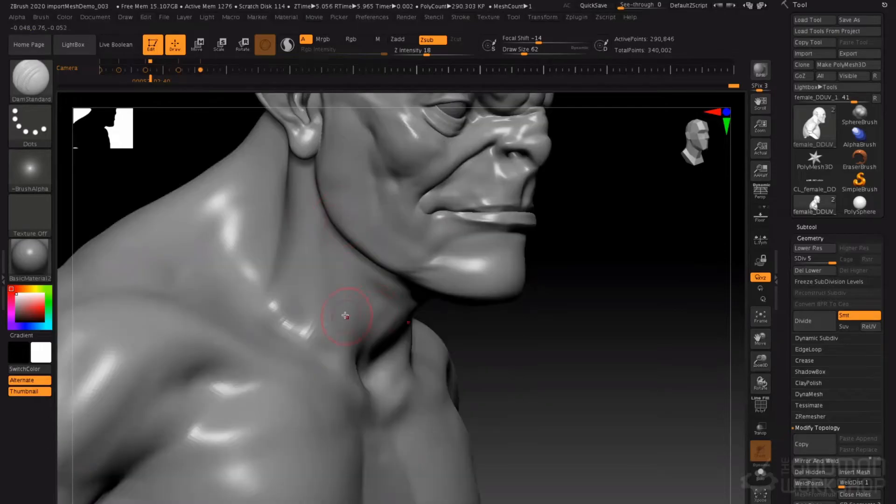
{"action": "right_click_drag", "start_coordinate": [305, 329], "coordinate": [343, 322]}
{"action": "left_click_drag", "start_coordinate": [349, 330], "coordinate": [374, 378]}
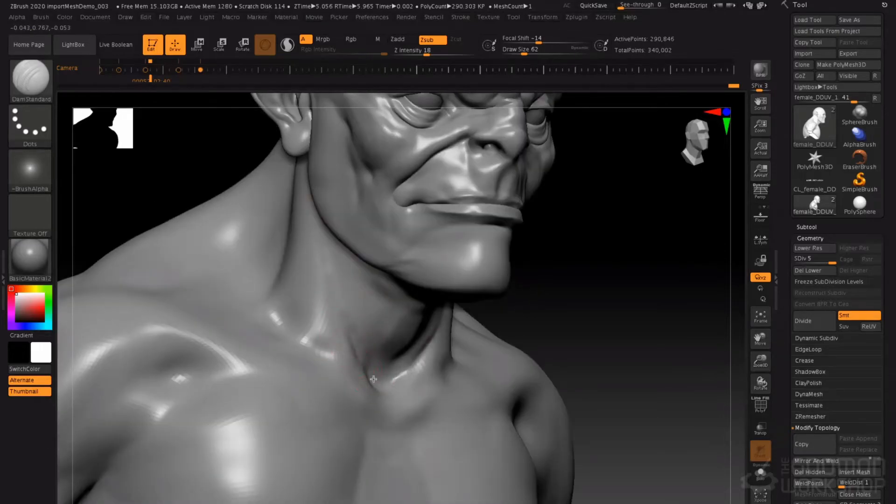
{"action": "left_click_drag", "start_coordinate": [321, 354], "coordinate": [316, 342]}
Drop the mesh to subdivision level 2 and reshape the sides of the cranium with the Move brush at draw size 145.
{"action": "right_click_drag", "start_coordinate": [321, 330], "coordinate": [349, 251], "text": "ctrl"}
{"action": "mouse_move", "coordinate": [406, 223]}
{"action": "right_mouse_down"}
{"action": "mouse_move", "coordinate": [363, 226]}
{"action": "mouse_move", "coordinate": [339, 242]}
{"action": "right_mouse_up"}
{"action": "mouse_move", "coordinate": [338, 243]}
{"action": "right_mouse_down", "text": "ctrl"}
{"action": "mouse_move", "coordinate": [373, 275]}
{"action": "mouse_move", "coordinate": [379, 266]}
{"action": "right_mouse_up", "text": "ctrl"}
{"action": "key", "text": "space"}
{"action": "left_click_drag", "start_coordinate": [375, 244], "coordinate": [382, 244]}
{"action": "key", "text": "b"}
{"action": "key", "text": "m"}
{"action": "key", "text": "v"}
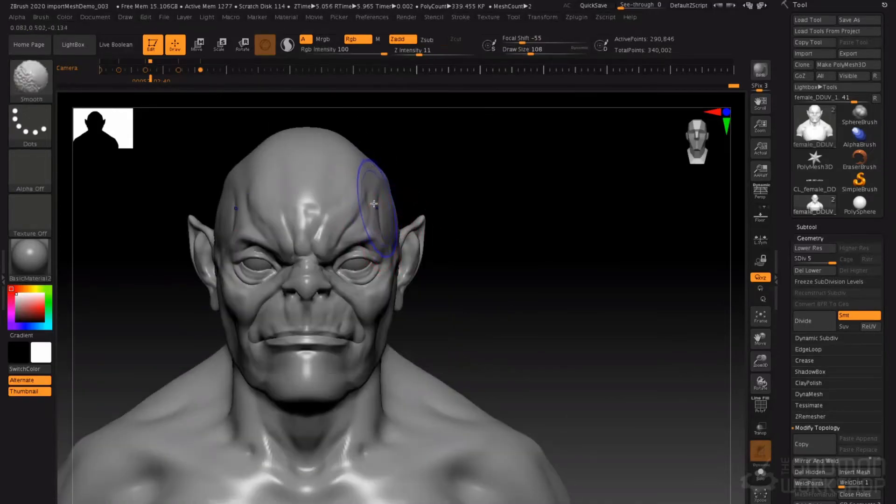
{"action": "key", "text": "shift+d"}
{"action": "key", "text": "shift+d"}
{"action": "key", "text": "shift+d"}
{"action": "key", "text": "space"}
{"action": "left_click_drag", "start_coordinate": [374, 168], "coordinate": [373, 147]}
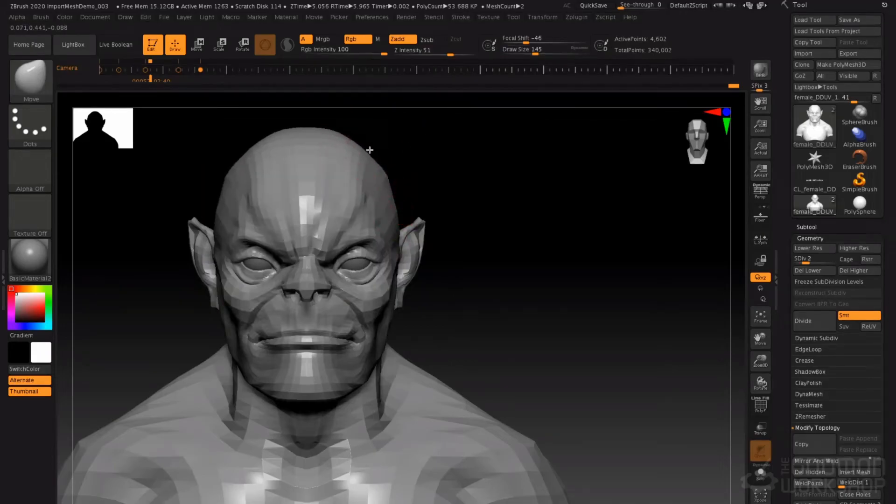
{"action": "left_click_drag", "start_coordinate": [223, 175], "coordinate": [229, 178]}
In profile, reshape the back of the skull with the Move brush at draw size 167, and the ear and brow at 128.
{"action": "right_click_drag", "start_coordinate": [306, 175], "coordinate": [243, 171]}
{"action": "key", "text": "space"}
{"action": "left_click_drag", "start_coordinate": [458, 152], "coordinate": [495, 184]}
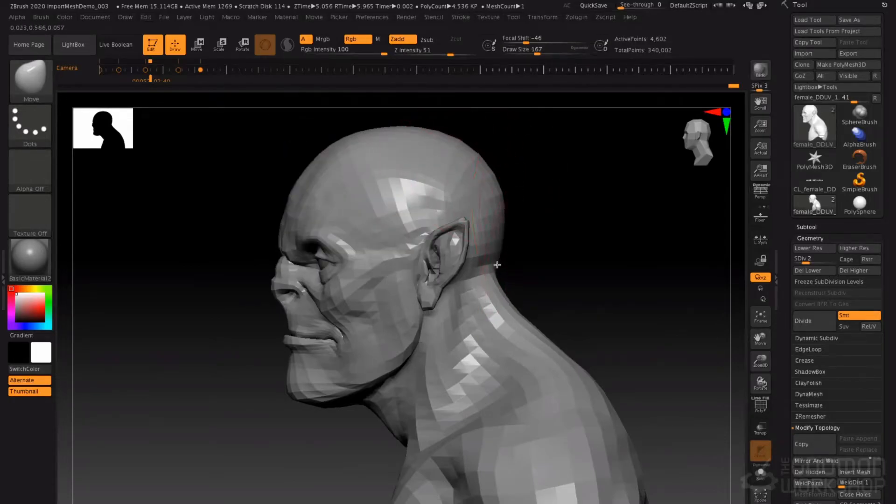
{"action": "key", "text": "space"}
{"action": "left_click_drag", "start_coordinate": [420, 310], "coordinate": [416, 309]}
{"action": "left_click_drag", "start_coordinate": [439, 281], "coordinate": [447, 276]}
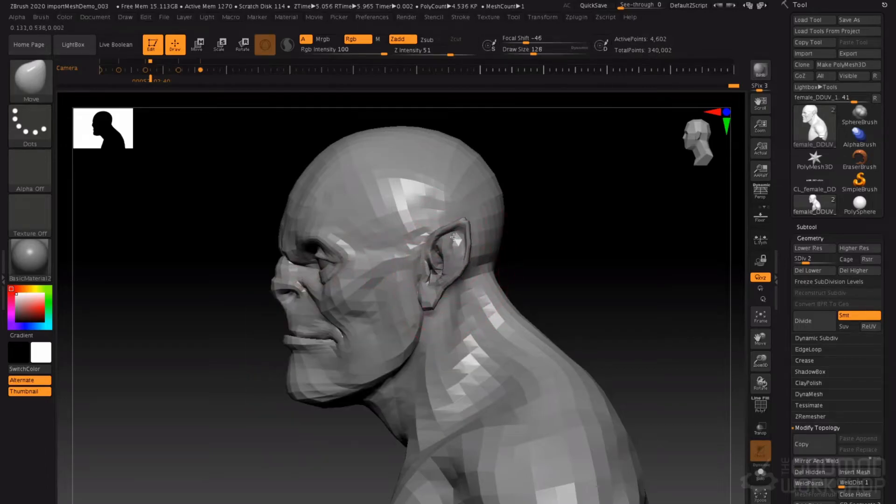
{"action": "left_click_drag", "start_coordinate": [294, 235], "coordinate": [293, 236]}
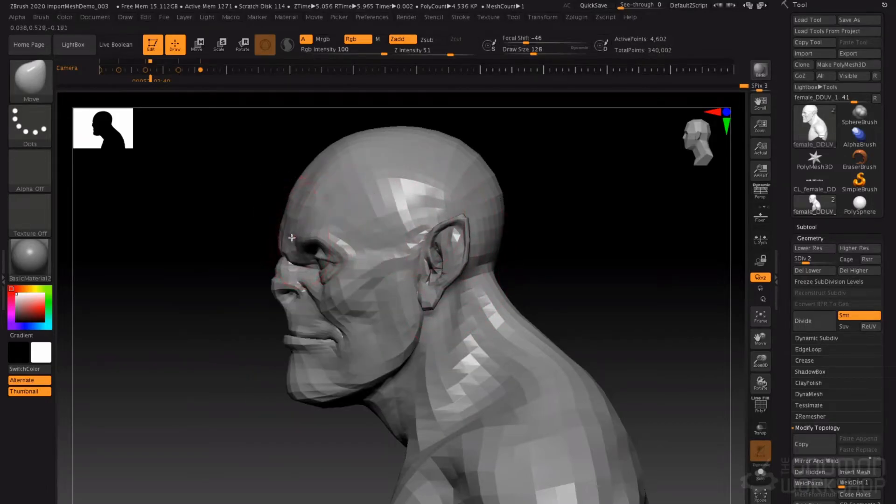
From the front, adjust the upper eyelid's shape with the Move brush at draw size 62.
{"action": "right_click_drag", "start_coordinate": [291, 239], "coordinate": [278, 224], "text": "shift"}
{"action": "right_click", "coordinate": [275, 223]}
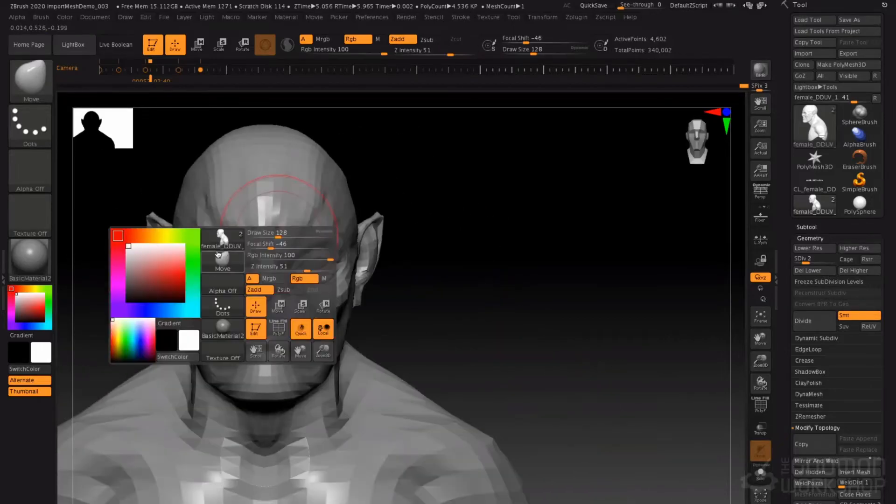
{"action": "key", "text": "space"}
{"action": "left_click", "coordinate": [208, 254]}
{"action": "key", "text": "space"}
{"action": "key", "text": "space"}
{"action": "left_click", "coordinate": [217, 258]}
{"action": "left_click_drag", "start_coordinate": [221, 258], "coordinate": [222, 257]}
{"action": "mouse_move", "coordinate": [269, 194]}
{"action": "right_mouse_down", "text": "ctrl"}
{"action": "mouse_move", "coordinate": [375, 310]}
{"action": "mouse_move", "coordinate": [381, 239]}
{"action": "right_mouse_up", "text": "ctrl"}
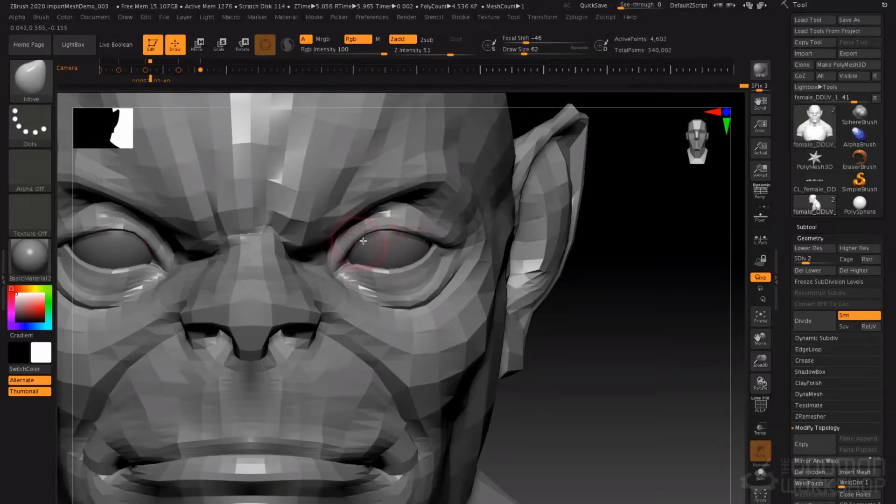
{"action": "left_click_drag", "start_coordinate": [399, 230], "coordinate": [400, 227]}
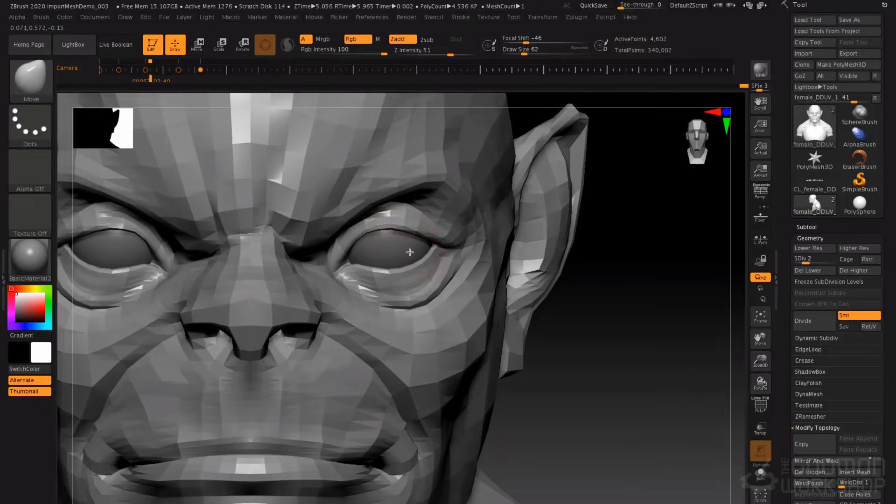
Adjust the lower eyelid and the outer eye corner with the Move brush.
{"action": "right_click_drag", "start_coordinate": [410, 252], "coordinate": [380, 253]}
{"action": "mouse_move", "coordinate": [424, 256]}
{"action": "left_mouse_down"}
{"action": "mouse_move", "coordinate": [430, 261]}
{"action": "mouse_move", "coordinate": [415, 267]}
{"action": "left_mouse_up"}
{"action": "right_click_drag", "start_coordinate": [416, 266], "coordinate": [444, 266]}
{"action": "left_click_drag", "start_coordinate": [373, 267], "coordinate": [373, 270]}
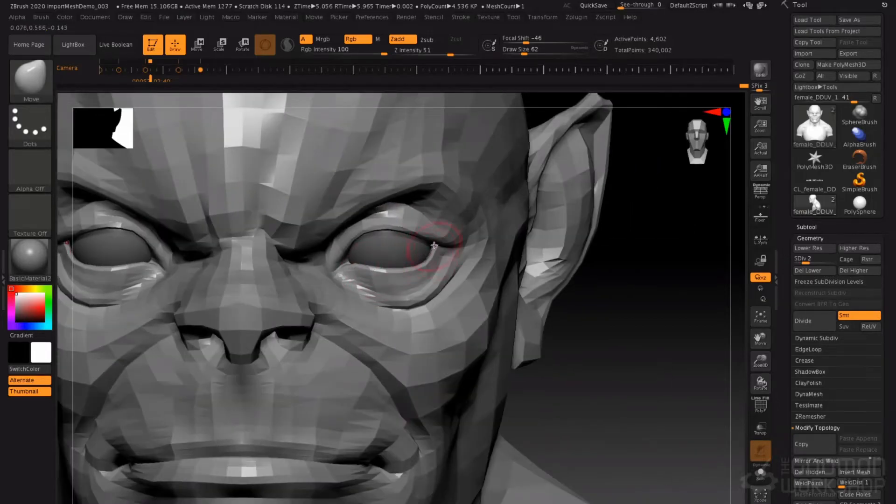
{"action": "mouse_move", "coordinate": [399, 228]}
{"action": "right_mouse_down", "text": "ctrl"}
{"action": "mouse_move", "coordinate": [396, 221]}
{"action": "mouse_move", "coordinate": [415, 243]}
{"action": "right_mouse_up", "text": "ctrl"}
{"action": "right_click", "coordinate": [415, 243]}
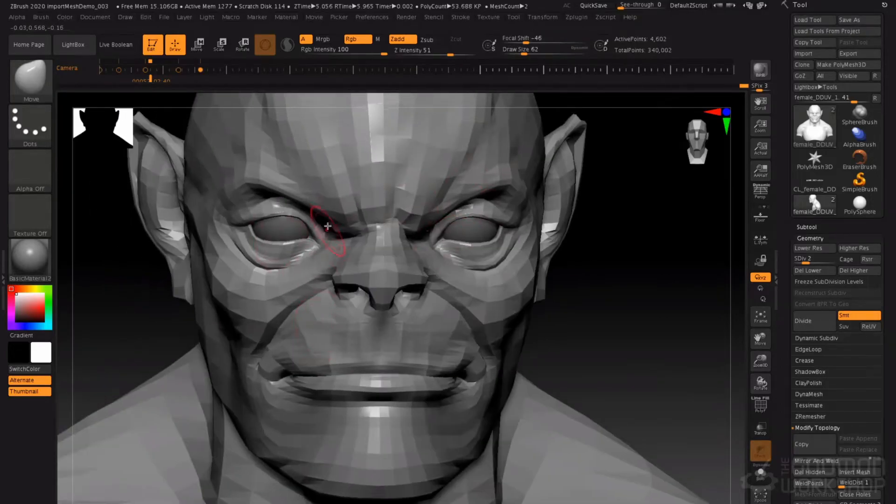
Return to subdivision level 5 and carve the creases around the nostrils and nose bridge with the DamStandard brush.
{"action": "key", "text": "d"}
{"action": "key", "text": "d"}
{"action": "key", "text": "d"}
{"action": "mouse_move", "coordinate": [329, 300]}
{"action": "right_mouse_down"}
{"action": "mouse_move", "coordinate": [350, 278]}
{"action": "mouse_move", "coordinate": [336, 294]}
{"action": "right_mouse_up"}
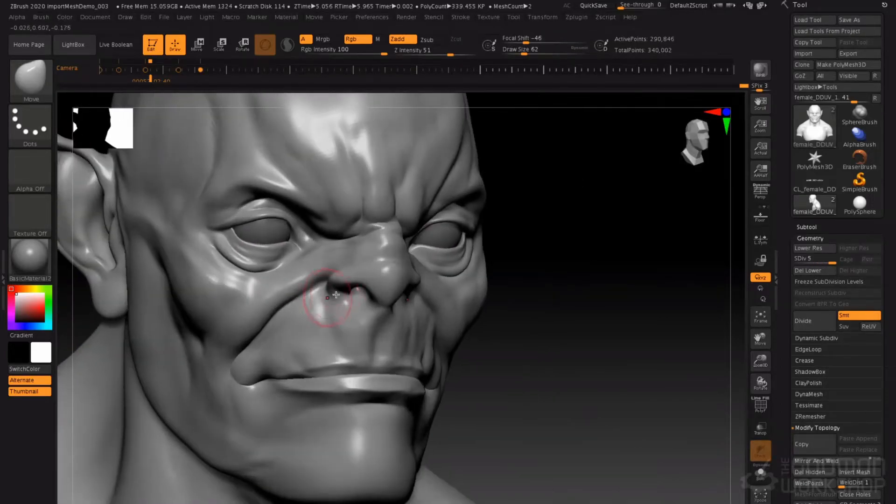
{"action": "key", "text": "b"}
{"action": "key", "text": "d"}
{"action": "key", "text": "s"}
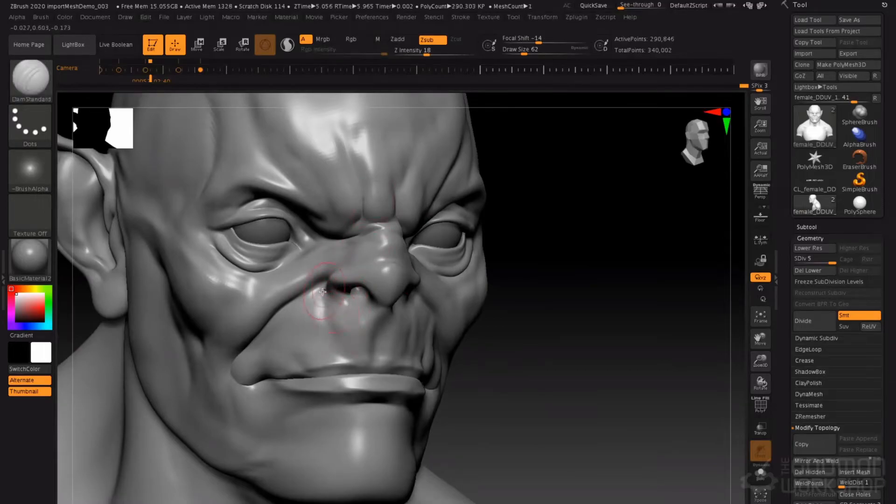
{"action": "right_click_drag", "start_coordinate": [343, 306], "coordinate": [429, 308]}
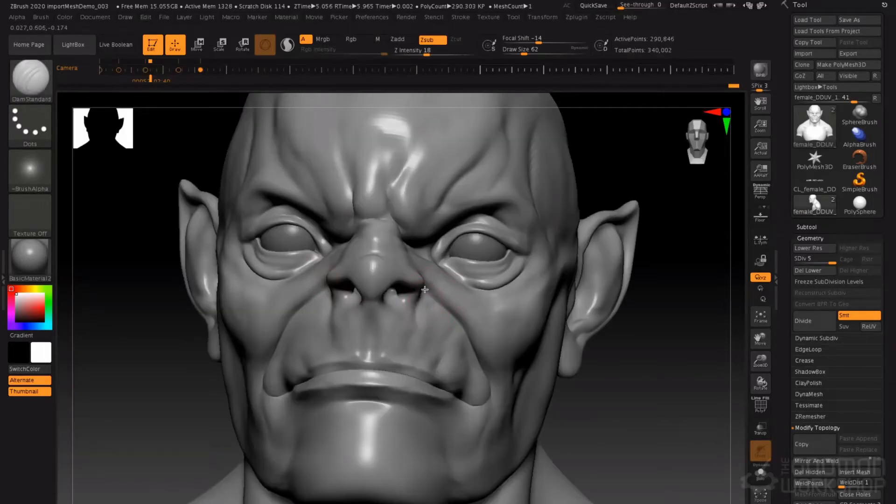
{"action": "right_click_drag", "start_coordinate": [367, 248], "coordinate": [383, 306]}
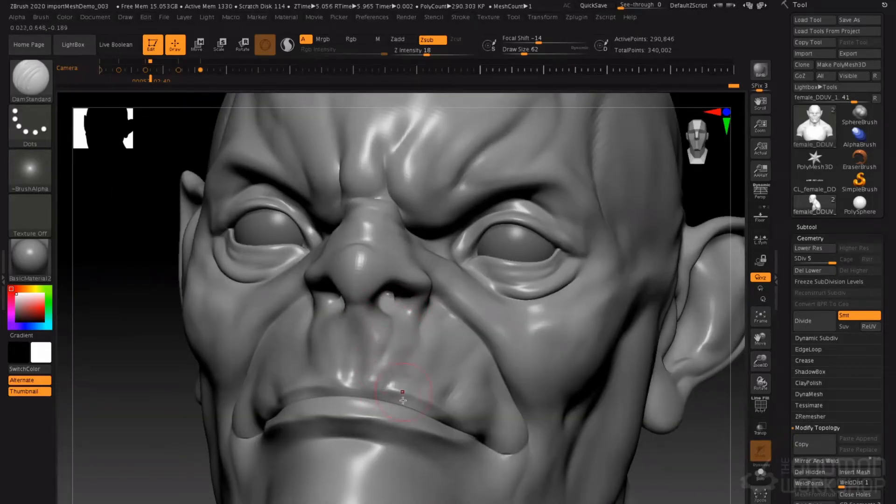
Carve wrinkles into the upper lip and folds below the mouth corners with the DamStandard brush.
{"action": "right_click_drag", "start_coordinate": [399, 326], "coordinate": [303, 395]}
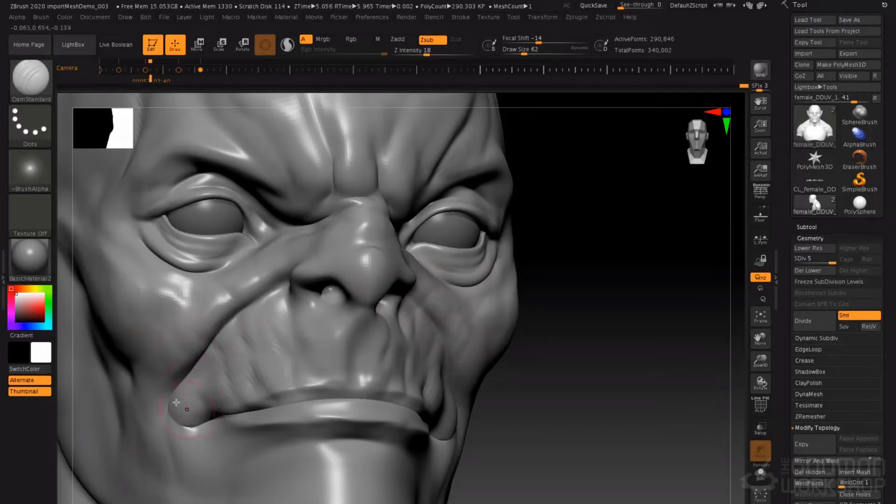
{"action": "mouse_move", "coordinate": [244, 445]}
{"action": "right_mouse_down", "text": "alt"}
{"action": "mouse_move", "coordinate": [238, 367]}
{"action": "mouse_move", "coordinate": [226, 354]}
{"action": "mouse_move", "coordinate": [209, 356]}
{"action": "right_mouse_up", "text": "alt"}
{"action": "mouse_move", "coordinate": [386, 395]}
{"action": "left_mouse_down"}
{"action": "mouse_move", "coordinate": [459, 421]}
{"action": "mouse_move", "coordinate": [471, 412]}
{"action": "left_mouse_up"}
{"action": "right_click_drag", "start_coordinate": [275, 350], "coordinate": [320, 350]}
{"action": "mouse_move", "coordinate": [252, 378]}
{"action": "right_mouse_down", "text": "alt"}
{"action": "mouse_move", "coordinate": [336, 324]}
{"action": "mouse_move", "coordinate": [387, 336]}
{"action": "right_mouse_up", "text": "alt"}
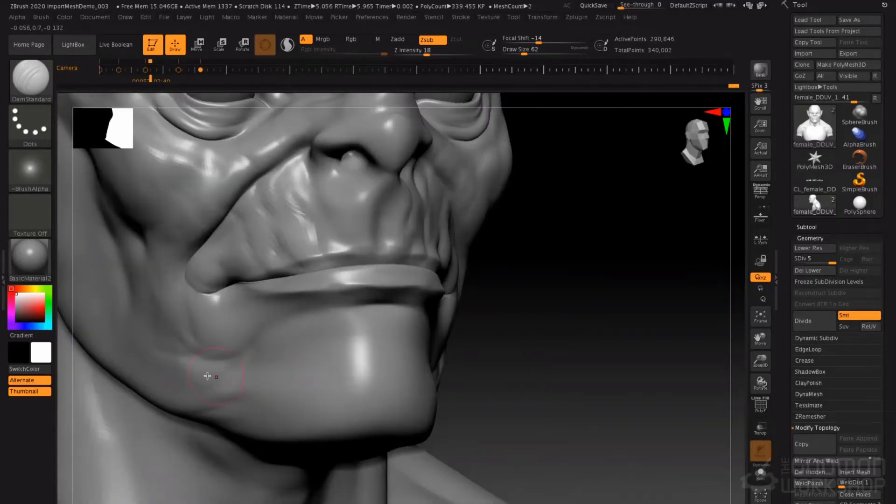
Build up the side of the chin below the mouth corner with ClayTubes at subdivision level 3, draw size 116, and smooth it.
{"action": "key", "text": "b"}
{"action": "key", "text": "c"}
{"action": "key", "text": "t"}
{"action": "key", "text": "space"}
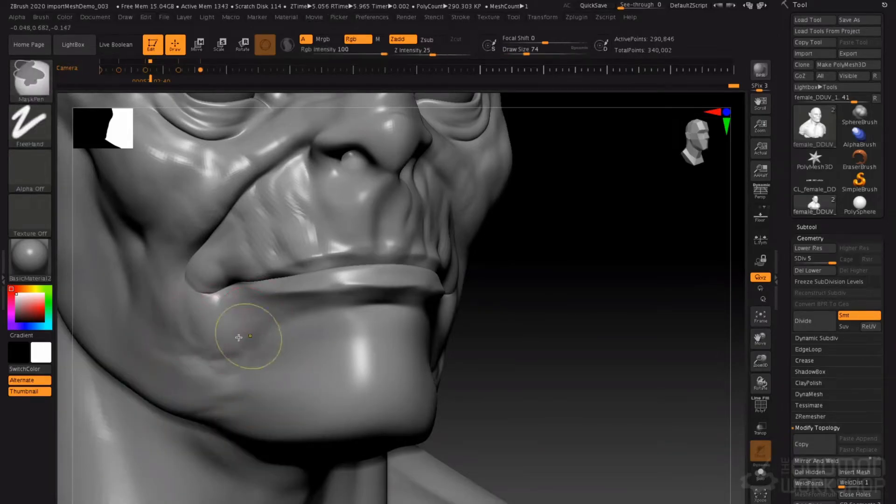
{"action": "key", "text": "shift+d"}
{"action": "key", "text": "shift+d"}
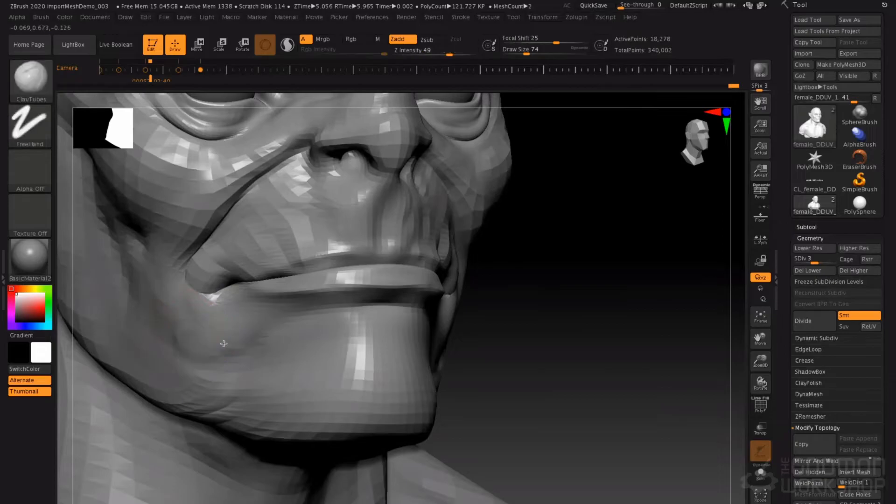
{"action": "key", "text": "b"}
{"action": "key", "text": "c"}
{"action": "key", "text": "t"}
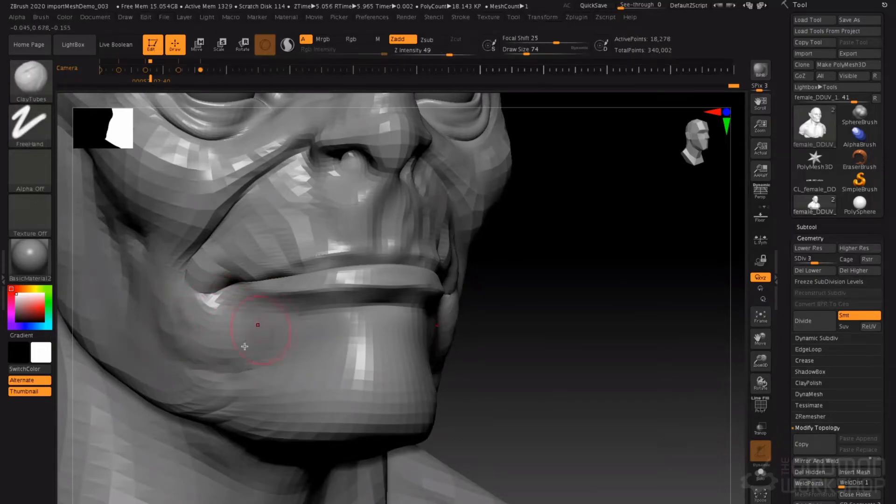
{"action": "key", "text": "space"}
{"action": "mouse_move", "coordinate": [275, 362]}
{"action": "left_mouse_down"}
{"action": "mouse_move", "coordinate": [256, 380]}
{"action": "mouse_move", "coordinate": [314, 324]}
{"action": "mouse_move", "coordinate": [265, 324]}
{"action": "left_mouse_up"}
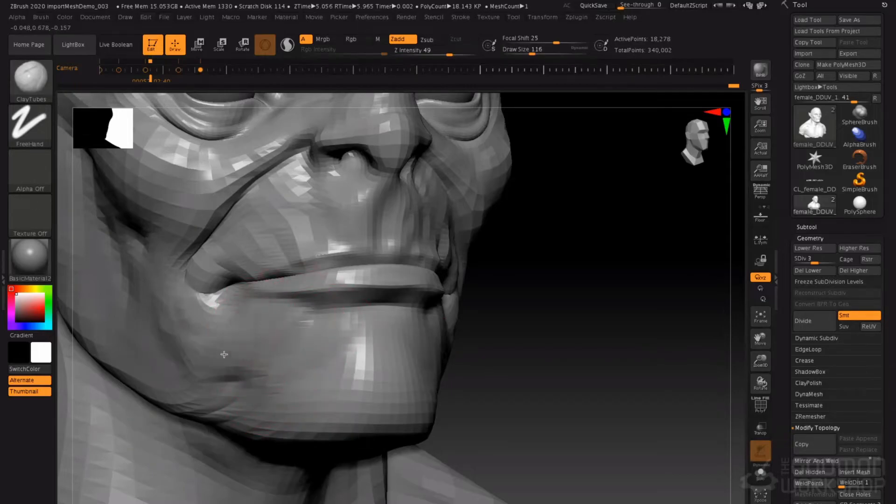
{"action": "key", "text": "shift"}
{"action": "left_click_drag", "start_coordinate": [175, 333], "coordinate": [191, 322], "text": "shift"}
Return to subdivision level 5 and smooth the folds beside the chin below the mouth corner.
{"action": "key", "text": "d"}
{"action": "key", "text": "d"}
{"action": "right_click_drag", "start_coordinate": [419, 317], "coordinate": [303, 303]}
{"action": "key", "text": "shift"}
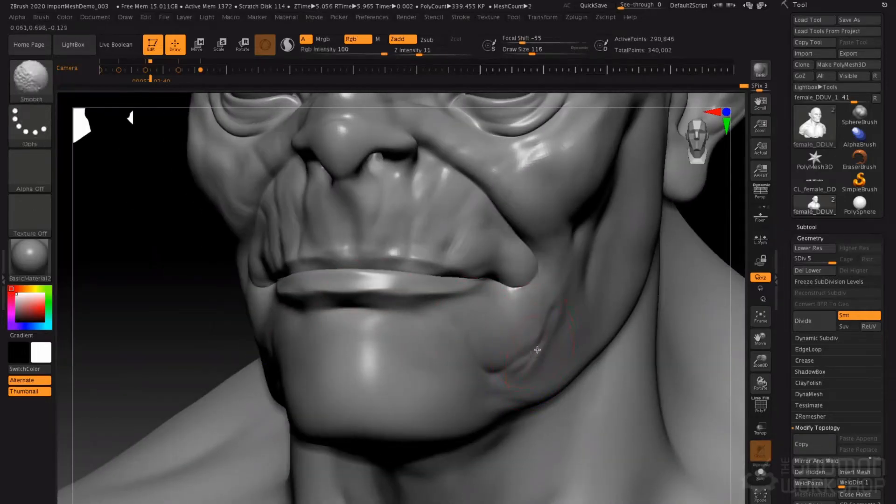
{"action": "mouse_move", "coordinate": [516, 335]}
{"action": "left_mouse_down", "text": "shift"}
{"action": "mouse_move", "coordinate": [510, 355]}
{"action": "mouse_move", "coordinate": [481, 342]}
{"action": "left_mouse_up", "text": "shift"}
Carve folds down the lower cheek toward the jawline with the DamStandard brush at draw size 83.
{"action": "key", "text": "b"}
{"action": "key", "text": "d"}
{"action": "key", "text": "s"}
{"action": "key", "text": "space"}
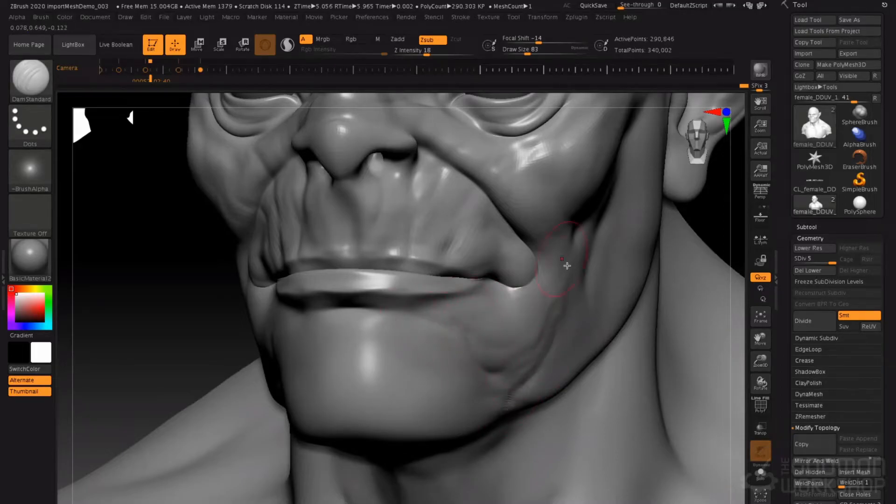
{"action": "right_click_drag", "start_coordinate": [562, 268], "coordinate": [456, 302]}
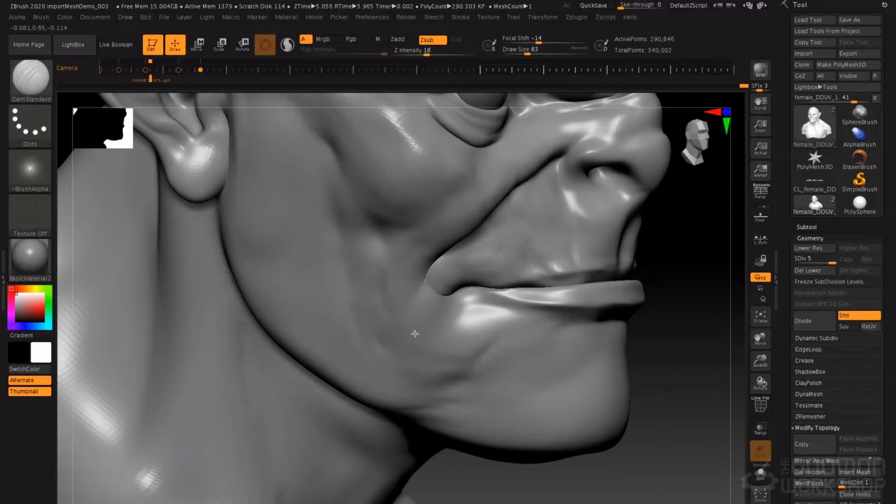
{"action": "left_click_drag", "start_coordinate": [489, 315], "coordinate": [464, 313]}
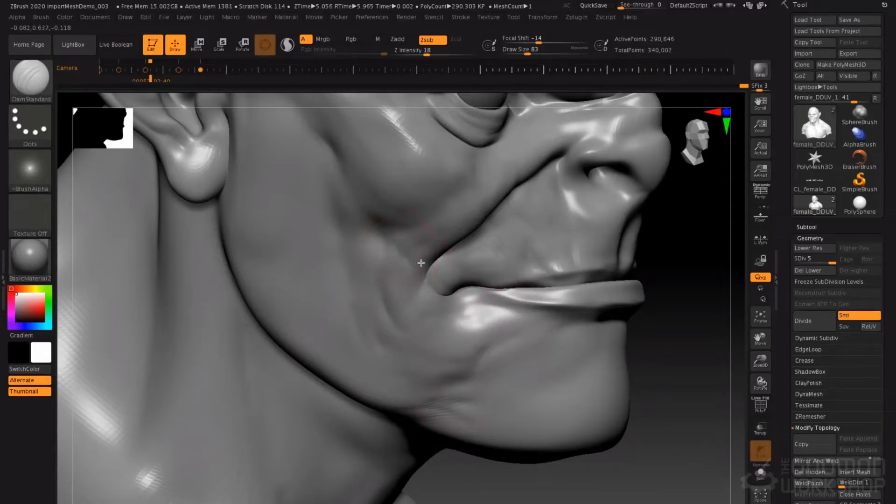
{"action": "right_click_drag", "start_coordinate": [348, 345], "coordinate": [458, 346]}
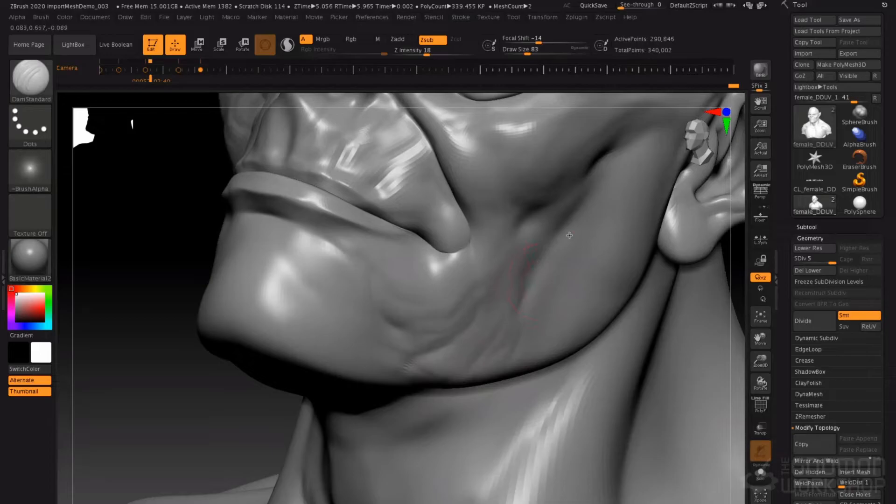
{"action": "mouse_move", "coordinate": [493, 281]}
{"action": "right_mouse_down", "text": "alt"}
{"action": "mouse_move", "coordinate": [552, 308]}
{"action": "mouse_move", "coordinate": [430, 294]}
{"action": "mouse_move", "coordinate": [380, 254]}
{"action": "mouse_move", "coordinate": [446, 302]}
{"action": "mouse_move", "coordinate": [279, 240]}
{"action": "mouse_move", "coordinate": [314, 250]}
{"action": "right_mouse_up", "text": "alt"}
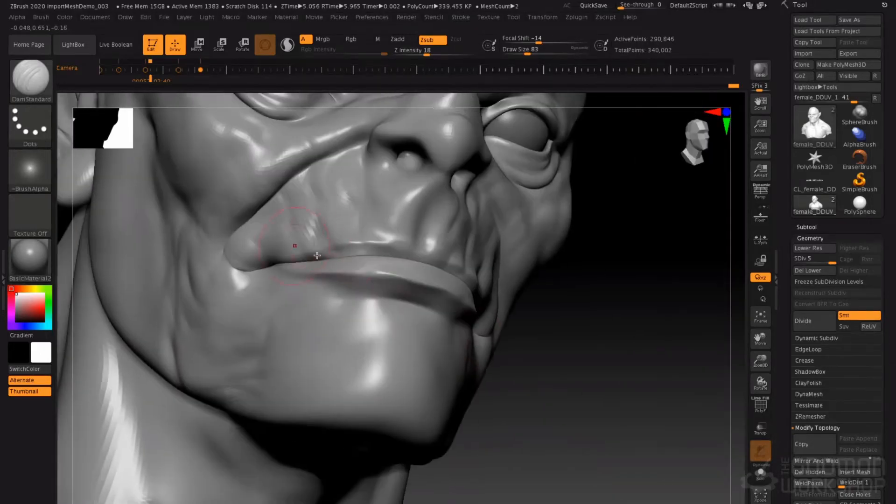
Build up the surface below the outer part of the lower lip with ClayTubes at draw size 65.
{"action": "key", "text": "b"}
{"action": "key", "text": "c"}
{"action": "key", "text": "t"}
{"action": "mouse_move", "coordinate": [306, 284]}
{"action": "left_mouse_down"}
{"action": "mouse_move", "coordinate": [284, 279]}
{"action": "mouse_move", "coordinate": [308, 285]}
{"action": "left_mouse_up"}
{"action": "key", "text": "ctrl+z"}
{"action": "key", "text": "shift+d"}
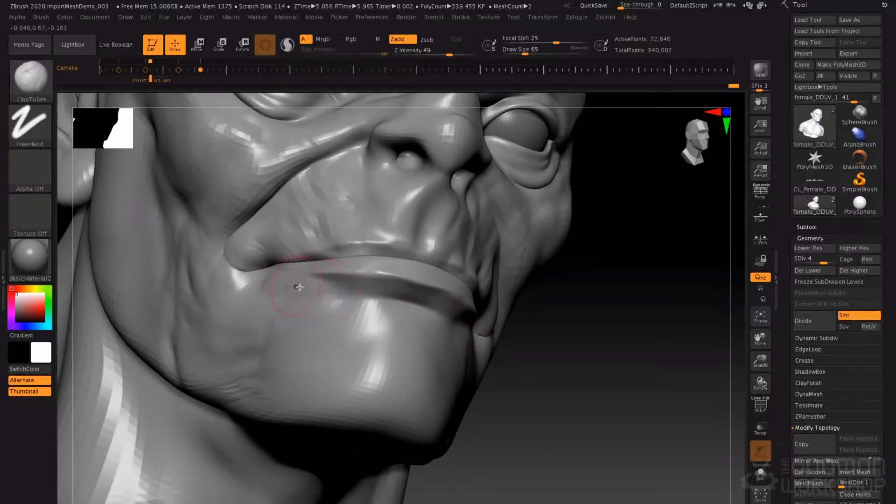
{"action": "key", "text": "d"}
{"action": "left_click_drag", "start_coordinate": [321, 291], "coordinate": [323, 302]}
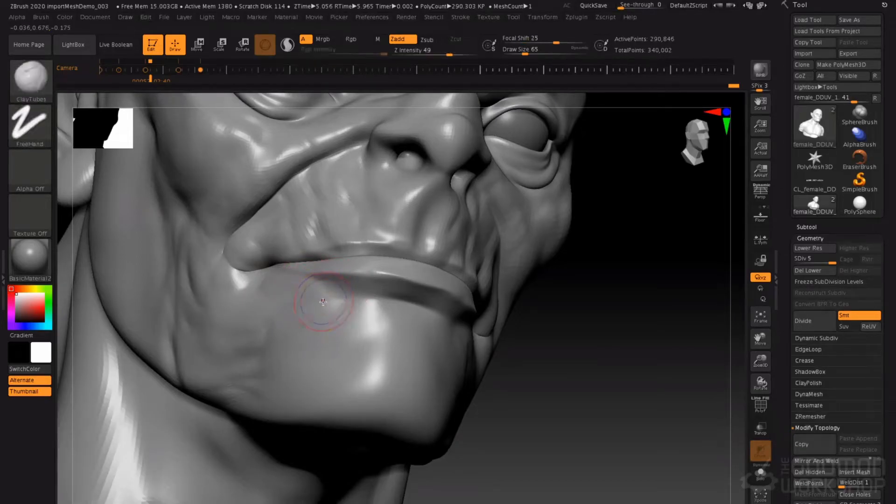
At subdivision level 4, soften and smooth the underside of the lower lip, refining it with the Standard brush at draw size 44.
{"action": "key", "text": "shift+d"}
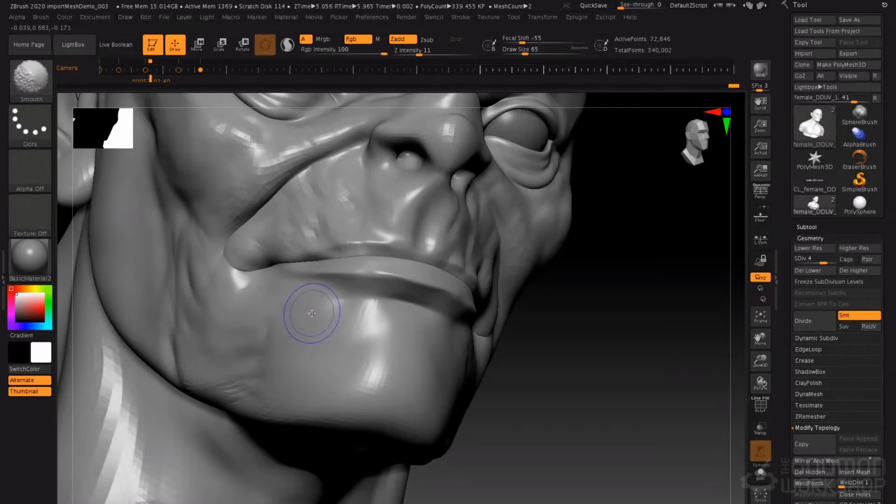
{"action": "left_click_drag", "start_coordinate": [307, 282], "coordinate": [425, 286]}
{"action": "mouse_move", "coordinate": [372, 282]}
{"action": "left_mouse_down", "text": "shift"}
{"action": "mouse_move", "coordinate": [320, 276]}
{"action": "mouse_move", "coordinate": [440, 311]}
{"action": "mouse_move", "coordinate": [354, 304]}
{"action": "mouse_move", "coordinate": [346, 272]}
{"action": "left_mouse_up", "text": "shift"}
{"action": "key", "text": "space"}
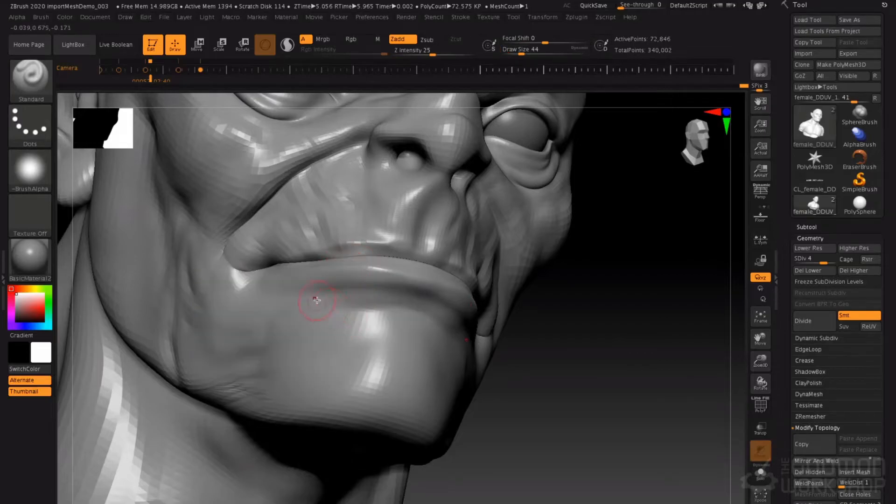
{"action": "right_click_drag", "start_coordinate": [328, 306], "coordinate": [277, 284]}
{"action": "mouse_move", "coordinate": [351, 274]}
{"action": "right_mouse_down"}
{"action": "mouse_move", "coordinate": [441, 278]}
{"action": "mouse_move", "coordinate": [400, 301]}
{"action": "right_mouse_up"}
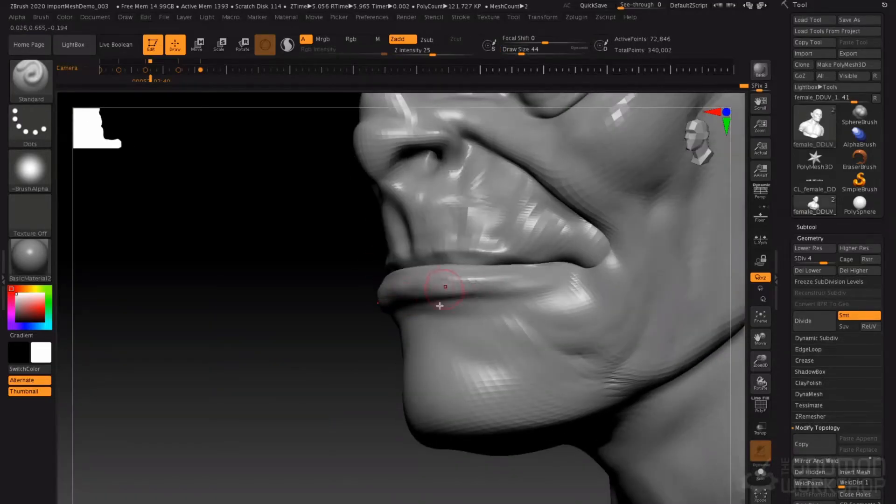
Drop to subdivision level 2, isolate the lower jaw polygroup and enlarge the Standard brush to draw size 112.
{"action": "key", "text": "shift+d"}
{"action": "key", "text": "shift+d"}
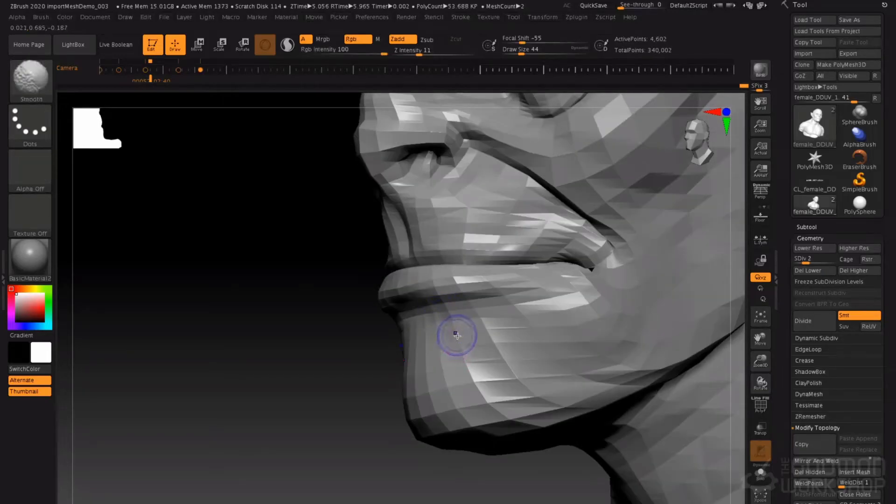
{"action": "left_click", "coordinate": [461, 334], "text": "ctrl+shift"}
{"action": "mouse_move", "coordinate": [461, 334]}
{"action": "right_mouse_down"}
{"action": "mouse_move", "coordinate": [460, 309]}
{"action": "mouse_move", "coordinate": [416, 327]}
{"action": "right_mouse_up"}
{"action": "key", "text": "space"}
{"action": "left_click_drag", "start_coordinate": [458, 307], "coordinate": [469, 308]}
{"action": "mouse_move", "coordinate": [415, 277]}
{"action": "right_mouse_down"}
{"action": "mouse_move", "coordinate": [401, 307]}
{"action": "mouse_move", "coordinate": [419, 310]}
{"action": "right_mouse_up"}
{"action": "key", "text": "space"}
{"action": "left_click_drag", "start_coordinate": [350, 319], "coordinate": [345, 320]}
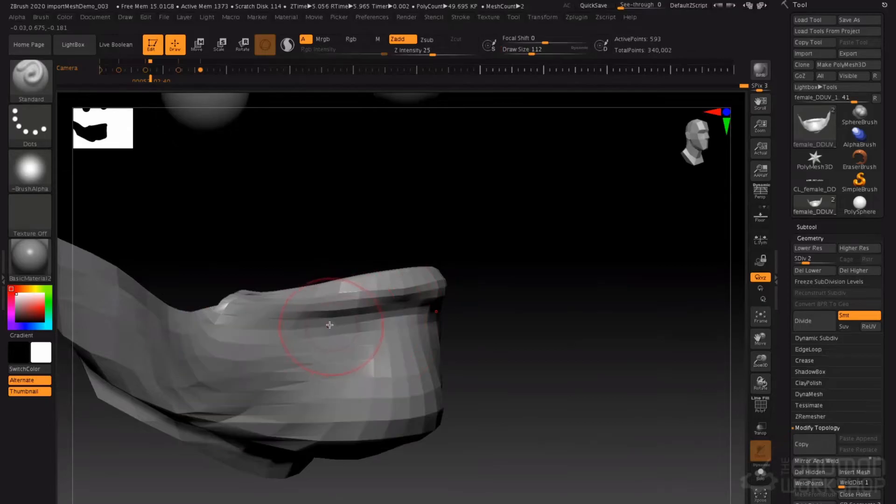
Pull the underside of the isolated lower lip into shape with the Move brush, draw size 65 to 77, and smooth it.
{"action": "key", "text": "b"}
{"action": "key", "text": "m"}
{"action": "key", "text": "v"}
{"action": "key", "text": "space"}
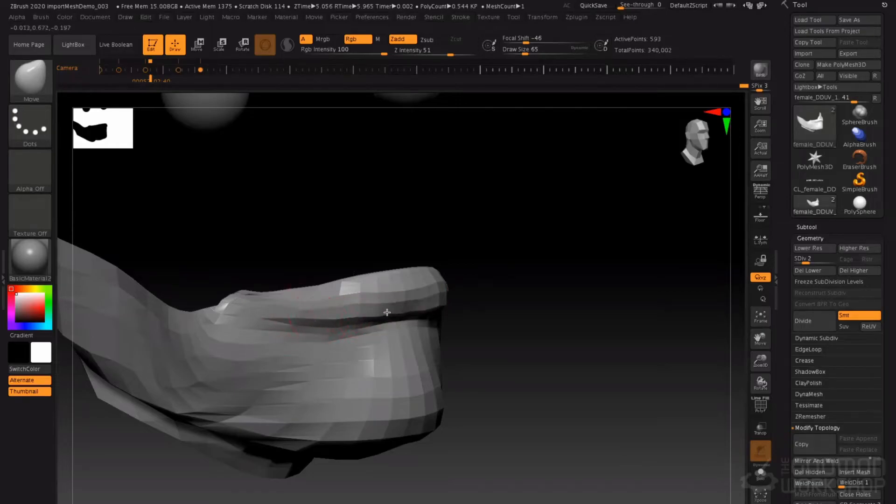
{"action": "mouse_move", "coordinate": [389, 311]}
{"action": "right_mouse_down"}
{"action": "mouse_move", "coordinate": [400, 307]}
{"action": "mouse_move", "coordinate": [392, 320]}
{"action": "right_mouse_up"}
{"action": "key", "text": "]"}
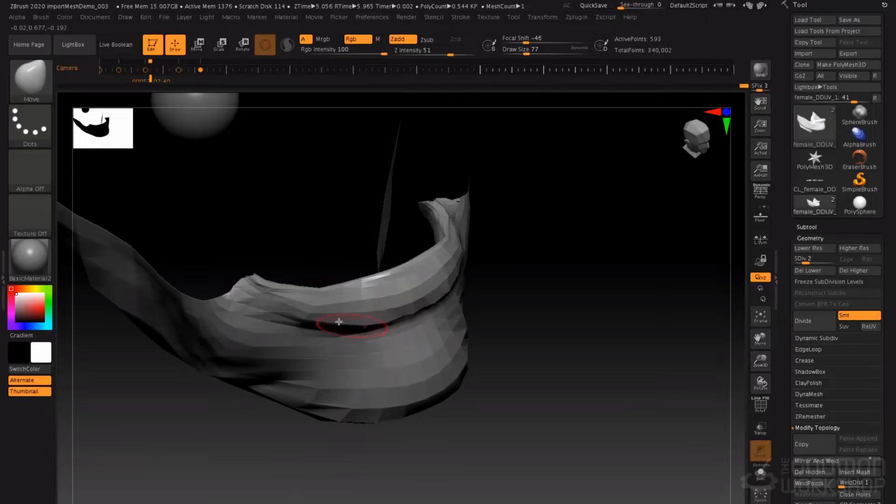
{"action": "key", "text": "shift"}
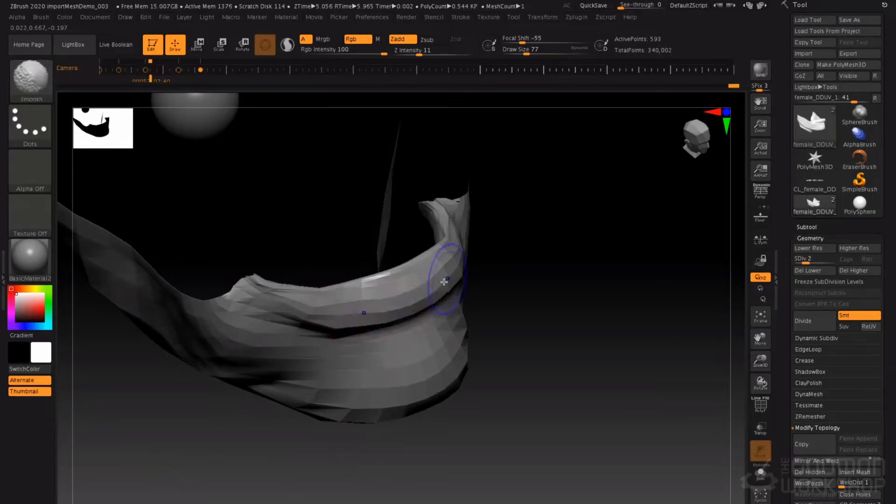
{"action": "mouse_move", "coordinate": [323, 329]}
{"action": "left_mouse_down", "text": "shift"}
{"action": "mouse_move", "coordinate": [388, 314]}
{"action": "mouse_move", "coordinate": [405, 274]}
{"action": "left_mouse_up", "text": "shift"}
Plump the lower lip with the Inflat brush at draw size 192 and unhide the rest of the head.
{"action": "key", "text": "b"}
{"action": "key", "text": "i"}
{"action": "key", "text": "n"}
{"action": "key", "text": "space"}
{"action": "mouse_move", "coordinate": [522, 269]}
{"action": "left_mouse_down"}
{"action": "mouse_move", "coordinate": [519, 234]}
{"action": "mouse_move", "coordinate": [578, 244]}
{"action": "mouse_move", "coordinate": [577, 274]}
{"action": "left_mouse_up"}
{"action": "left_click", "coordinate": [623, 249], "text": "ctrl+shift"}
{"action": "right_click_drag", "start_coordinate": [577, 274], "coordinate": [549, 273]}
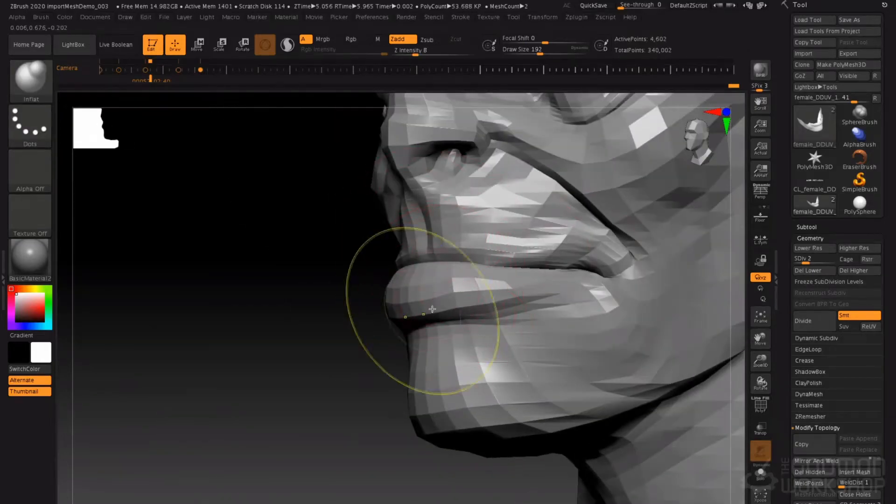
Mask along the lower jaw polygroup and adjust the lip line with the Move brush at draw size 192.
{"action": "left_click", "coordinate": [424, 309], "text": "ctrl+shift"}
{"action": "left_click", "coordinate": [347, 307], "text": "ctrl+shift"}
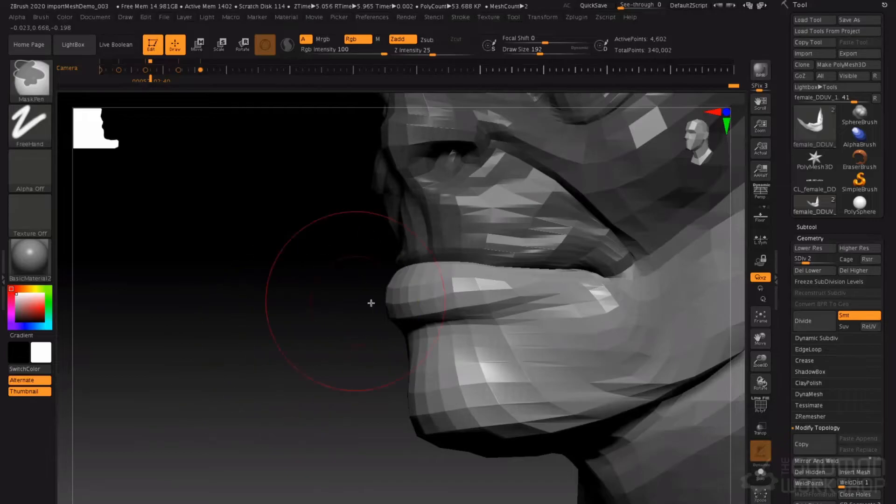
{"action": "key", "text": "b"}
{"action": "key", "text": "m"}
{"action": "key", "text": "v"}
{"action": "left_click_drag", "start_coordinate": [455, 262], "coordinate": [472, 256]}
{"action": "right_click_drag", "start_coordinate": [373, 256], "coordinate": [413, 259]}
{"action": "right_click_drag", "start_coordinate": [579, 266], "coordinate": [430, 268]}
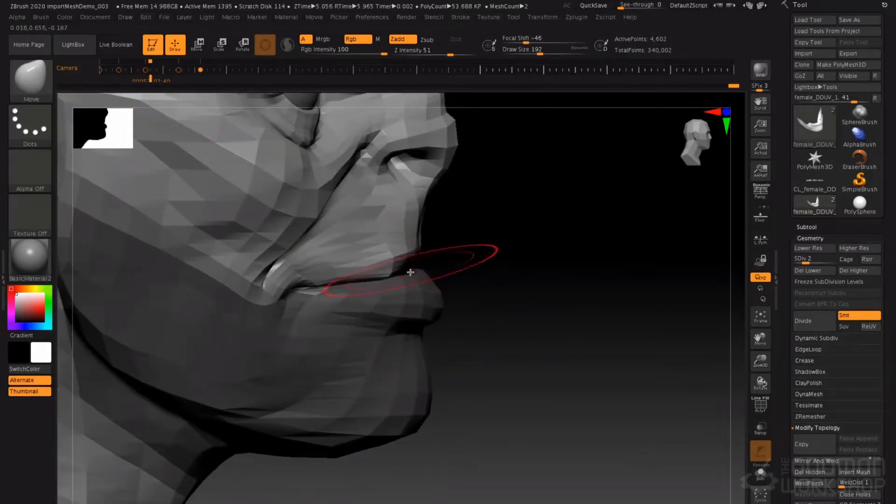
Reshape the lips' profile and the outer lower lip with the Move brush starting at draw size 136, leaving the upper face masked.
{"action": "right_click_drag", "start_coordinate": [485, 270], "coordinate": [424, 264]}
{"action": "key", "text": "space"}
{"action": "left_click_drag", "start_coordinate": [424, 267], "coordinate": [417, 273]}
{"action": "right_click_drag", "start_coordinate": [417, 273], "coordinate": [409, 271]}
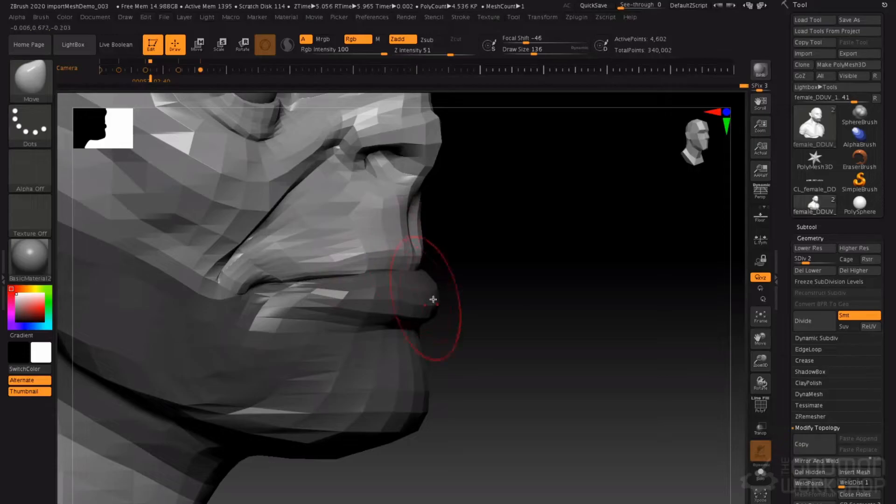
{"action": "right_click_drag", "start_coordinate": [499, 266], "coordinate": [382, 316]}
{"action": "left_click_drag", "start_coordinate": [355, 312], "coordinate": [346, 304]}
{"action": "right_click_drag", "start_coordinate": [346, 303], "coordinate": [371, 286]}
{"action": "mouse_move", "coordinate": [363, 348]}
{"action": "right_mouse_down", "text": "ctrl"}
{"action": "mouse_move", "coordinate": [361, 288]}
{"action": "mouse_move", "coordinate": [306, 245]}
{"action": "mouse_move", "coordinate": [309, 264]}
{"action": "mouse_move", "coordinate": [432, 346]}
{"action": "right_mouse_up", "text": "ctrl"}
{"action": "key", "text": "space"}
{"action": "left_click_drag", "start_coordinate": [429, 335], "coordinate": [372, 301]}
{"action": "right_click_drag", "start_coordinate": [323, 279], "coordinate": [387, 330]}
Return to subdivision level 4 and carve creases along and beneath the lower lip with the DamStandard brush at draw size 65.
{"action": "key", "text": "d"}
{"action": "key", "text": "d"}
{"action": "mouse_move", "coordinate": [279, 314]}
{"action": "right_mouse_down"}
{"action": "mouse_move", "coordinate": [291, 300]}
{"action": "mouse_move", "coordinate": [387, 317]}
{"action": "right_mouse_up"}
{"action": "key", "text": "b"}
{"action": "key", "text": "c"}
{"action": "key", "text": "t"}
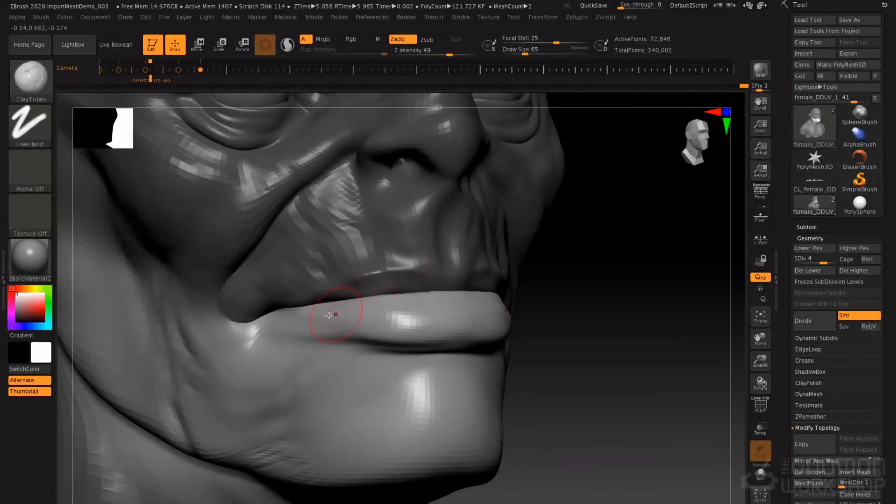
{"action": "key", "text": "b"}
{"action": "key", "text": "d"}
{"action": "key", "text": "s"}
{"action": "right_click_drag", "start_coordinate": [333, 336], "coordinate": [310, 338]}
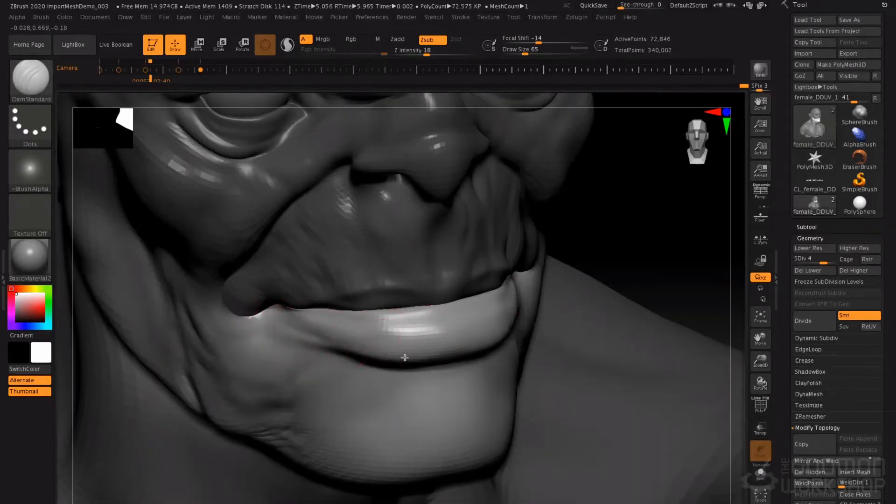
{"action": "right_click_drag", "start_coordinate": [462, 344], "coordinate": [477, 331]}
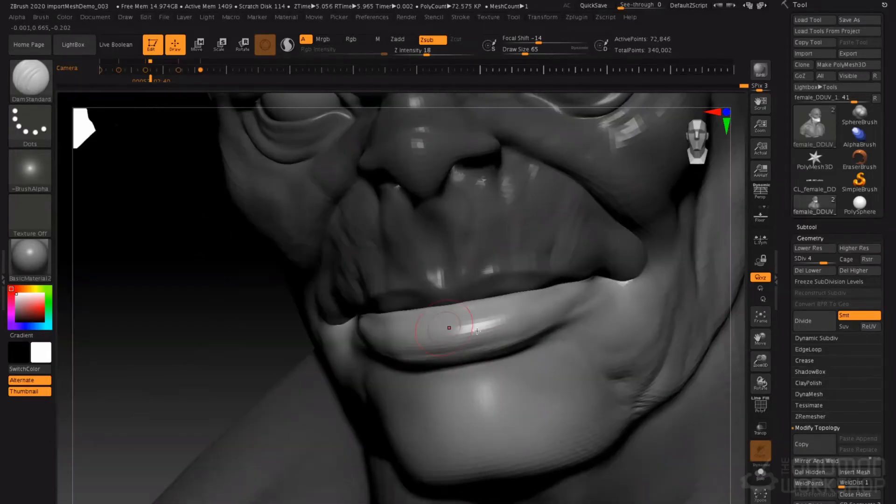
{"action": "left_click_drag", "start_coordinate": [476, 347], "coordinate": [550, 323]}
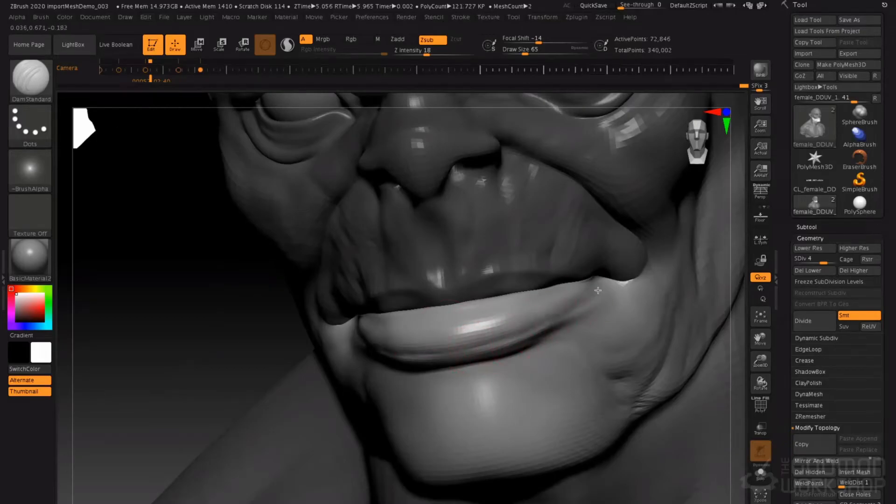
{"action": "right_click_drag", "start_coordinate": [561, 316], "coordinate": [365, 324]}
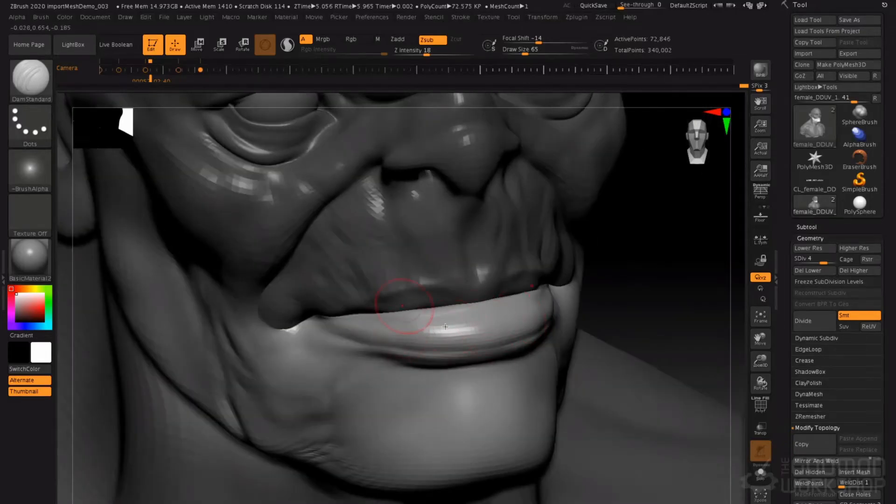
{"action": "right_click_drag", "start_coordinate": [448, 321], "coordinate": [334, 344]}
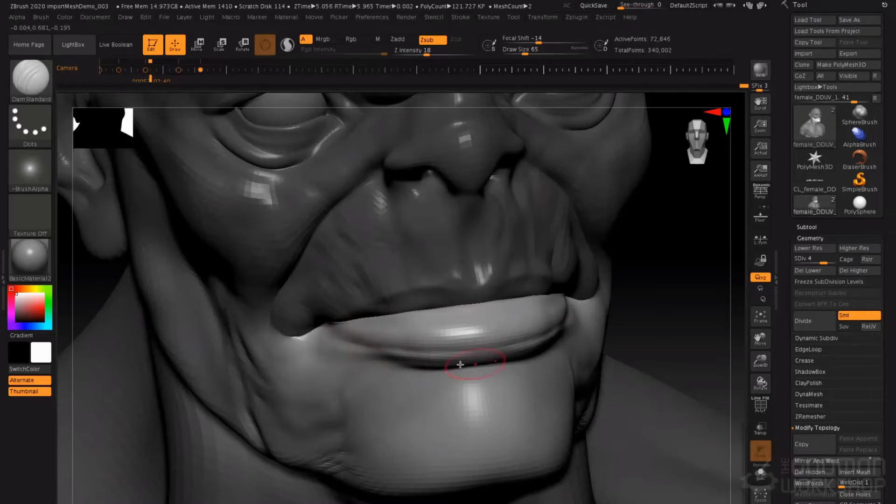
{"action": "right_click_drag", "start_coordinate": [475, 349], "coordinate": [439, 348]}
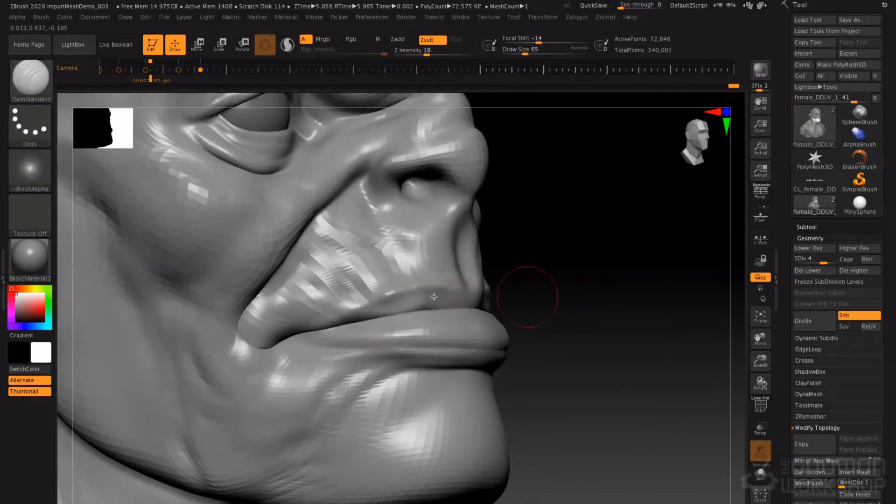
Refine the upper lip edge and the mouth corner with short strokes at an adjusted brush size.
{"action": "key", "text": "space"}
{"action": "left_click_drag", "start_coordinate": [353, 304], "coordinate": [358, 305]}
{"action": "mouse_move", "coordinate": [304, 337]}
{"action": "left_mouse_down"}
{"action": "mouse_move", "coordinate": [286, 332]}
{"action": "mouse_move", "coordinate": [276, 318]}
{"action": "mouse_move", "coordinate": [286, 315]}
{"action": "left_mouse_up"}
{"action": "mouse_move", "coordinate": [299, 322]}
{"action": "right_mouse_down", "text": "ctrl"}
{"action": "mouse_move", "coordinate": [316, 303]}
{"action": "mouse_move", "coordinate": [476, 322]}
{"action": "right_mouse_up", "text": "ctrl"}
{"action": "left_click_drag", "start_coordinate": [447, 289], "coordinate": [443, 294]}
{"action": "right_click_drag", "start_coordinate": [429, 293], "coordinate": [448, 288]}
{"action": "left_click_drag", "start_coordinate": [456, 288], "coordinate": [456, 293]}
{"action": "right_click_drag", "start_coordinate": [235, 276], "coordinate": [271, 280]}
{"action": "key", "text": "space"}
{"action": "mouse_move", "coordinate": [247, 282]}
{"action": "left_mouse_down"}
{"action": "mouse_move", "coordinate": [247, 300]}
{"action": "mouse_move", "coordinate": [231, 317]}
{"action": "mouse_move", "coordinate": [241, 301]}
{"action": "mouse_move", "coordinate": [250, 307]}
{"action": "left_mouse_up"}
Build up the cheek beside the mouth corner softly with ClayTubes at Z Intensity 8 and draw size 49.
{"action": "key", "text": "b"}
{"action": "key", "text": "c"}
{"action": "key", "text": "t"}
{"action": "key", "text": "space"}
{"action": "left_click_drag", "start_coordinate": [449, 54], "coordinate": [414, 54]}
{"action": "left_click_drag", "start_coordinate": [223, 303], "coordinate": [243, 312]}
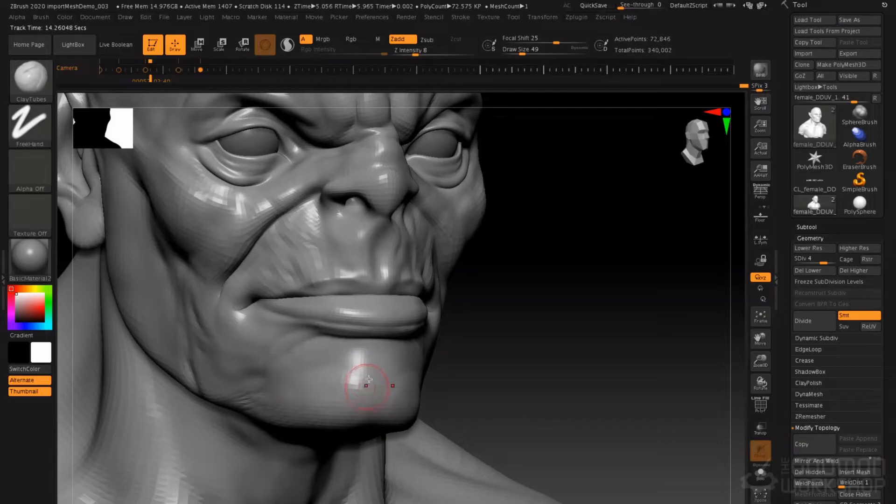
Sculpt the chin's lower edge with the Standard brush at draw size 68 and smooth its centre.
{"action": "key", "text": "b"}
{"action": "key", "text": "s"}
{"action": "key", "text": "t"}
{"action": "key", "text": "space"}
{"action": "left_click_drag", "start_coordinate": [369, 377], "coordinate": [373, 377]}
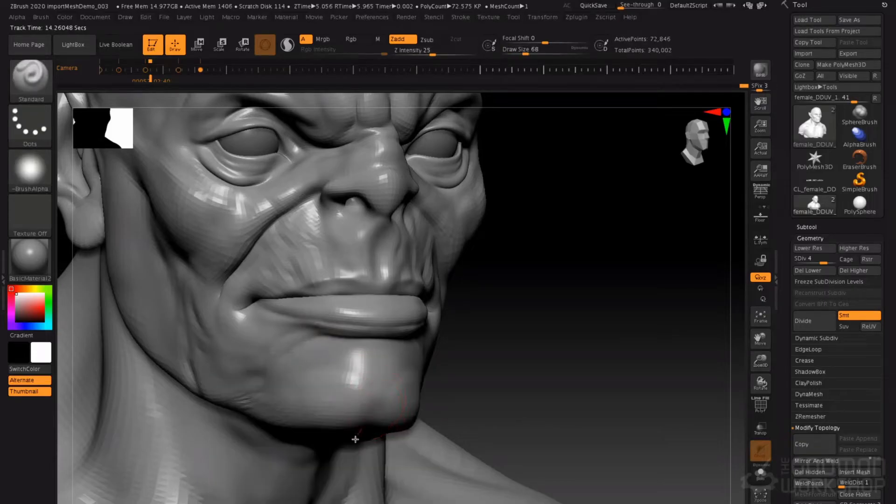
{"action": "right_click_drag", "start_coordinate": [340, 429], "coordinate": [334, 410]}
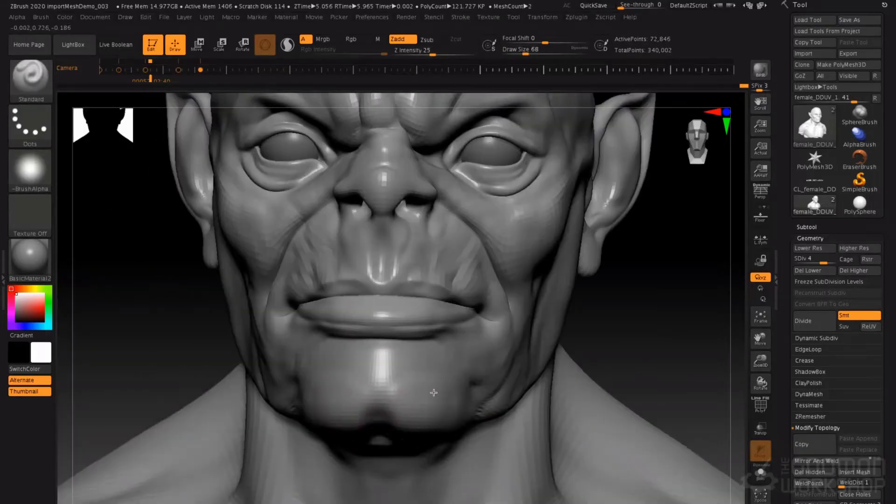
{"action": "key", "text": "shift"}
{"action": "mouse_move", "coordinate": [365, 429]}
{"action": "left_mouse_down", "text": "shift"}
{"action": "mouse_move", "coordinate": [418, 415]}
{"action": "mouse_move", "coordinate": [404, 427]}
{"action": "left_mouse_up", "text": "shift"}
Fill out the sides of the chin and the adjoining jawline with ClayTubes at draw size 68.
{"action": "key", "text": "b"}
{"action": "key", "text": "c"}
{"action": "key", "text": "t"}
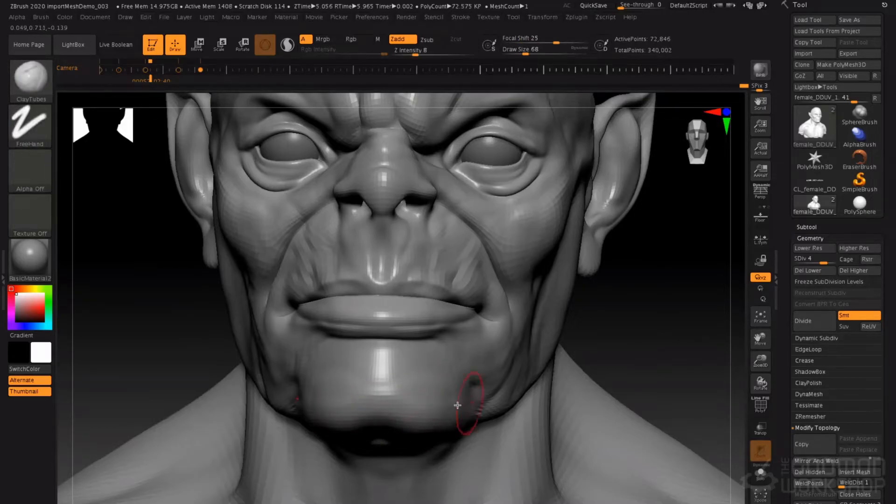
{"action": "right_click_drag", "start_coordinate": [471, 397], "coordinate": [384, 420]}
{"action": "left_click_drag", "start_coordinate": [401, 383], "coordinate": [428, 369]}
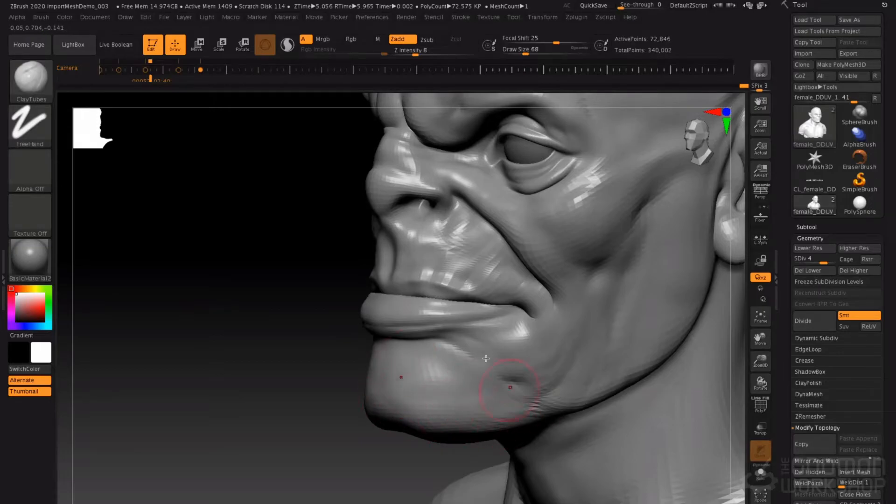
{"action": "right_click_drag", "start_coordinate": [486, 357], "coordinate": [521, 440]}
{"action": "left_click_drag", "start_coordinate": [554, 408], "coordinate": [495, 436]}
{"action": "mouse_move", "coordinate": [563, 369]}
{"action": "right_mouse_down"}
{"action": "mouse_move", "coordinate": [578, 343]}
{"action": "mouse_move", "coordinate": [552, 309]}
{"action": "mouse_move", "coordinate": [521, 296]}
{"action": "right_mouse_up"}
{"action": "mouse_move", "coordinate": [462, 257]}
{"action": "right_mouse_down"}
{"action": "mouse_move", "coordinate": [523, 254]}
{"action": "mouse_move", "coordinate": [497, 254]}
{"action": "right_mouse_up"}
Carve creases around the mouth corners with the DamStandard brush at draw size 59, moving up to subdivision level 5.
{"action": "key", "text": "b"}
{"action": "key", "text": "d"}
{"action": "key", "text": "s"}
{"action": "key", "text": "space"}
{"action": "left_click_drag", "start_coordinate": [498, 254], "coordinate": [495, 253]}
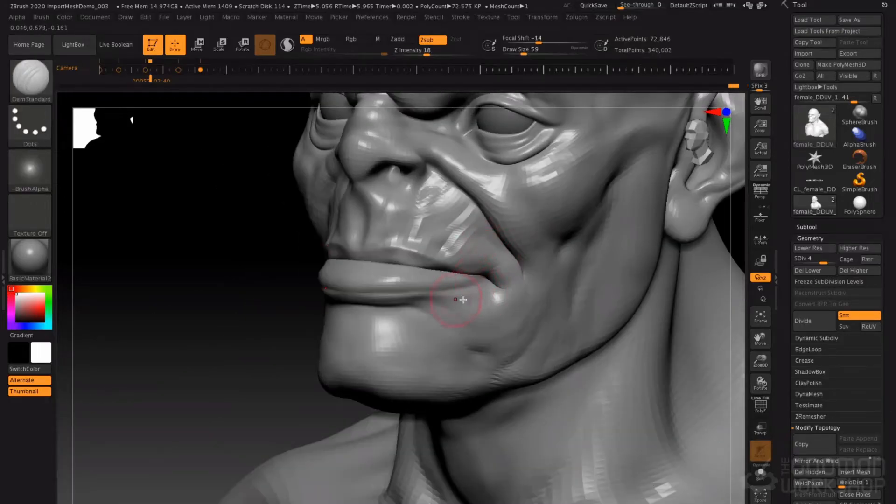
{"action": "key", "text": "d"}
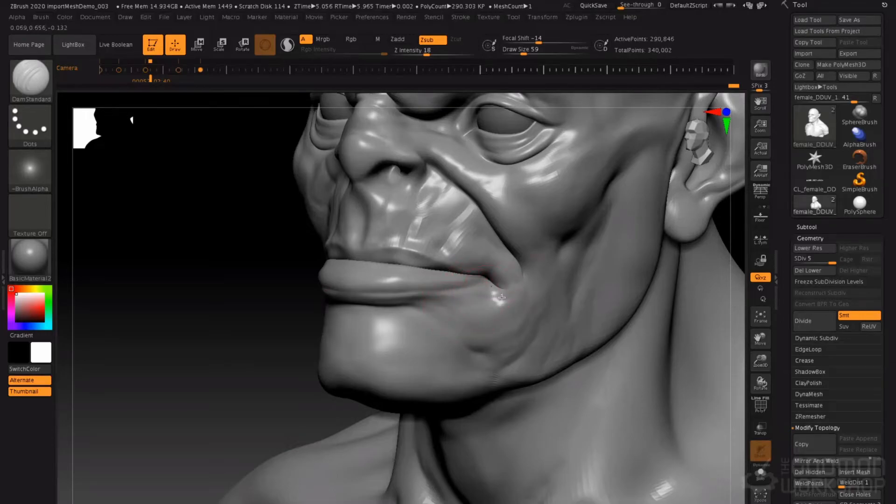
{"action": "right_click_drag", "start_coordinate": [500, 351], "coordinate": [286, 325]}
{"action": "mouse_move", "coordinate": [318, 309]}
{"action": "left_mouse_down"}
{"action": "mouse_move", "coordinate": [273, 288]}
{"action": "mouse_move", "coordinate": [274, 269]}
{"action": "left_mouse_up"}
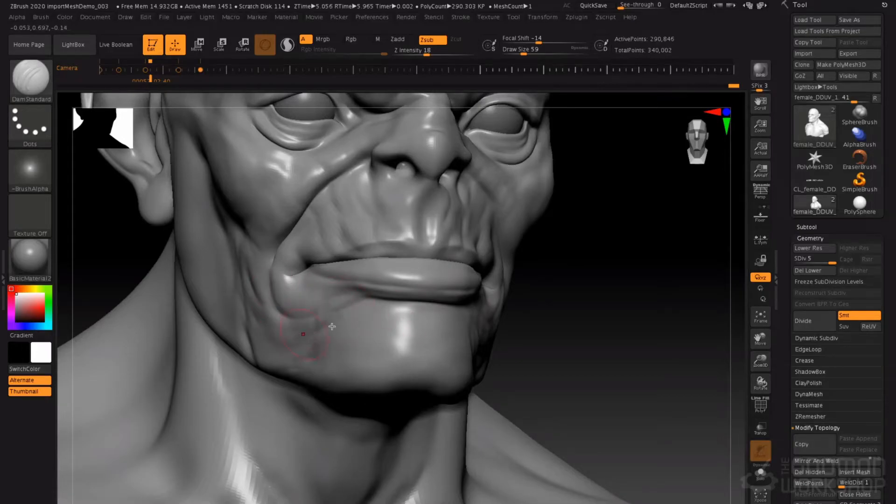
Shape the nostril wings with the Standard brush at draw size 59, working down at subdivision level 3.
{"action": "mouse_move", "coordinate": [331, 360]}
{"action": "right_mouse_down", "text": "ctrl"}
{"action": "mouse_move", "coordinate": [318, 296]}
{"action": "mouse_move", "coordinate": [411, 317]}
{"action": "right_mouse_up", "text": "ctrl"}
{"action": "key", "text": "b"}
{"action": "key", "text": "s"}
{"action": "key", "text": "t"}
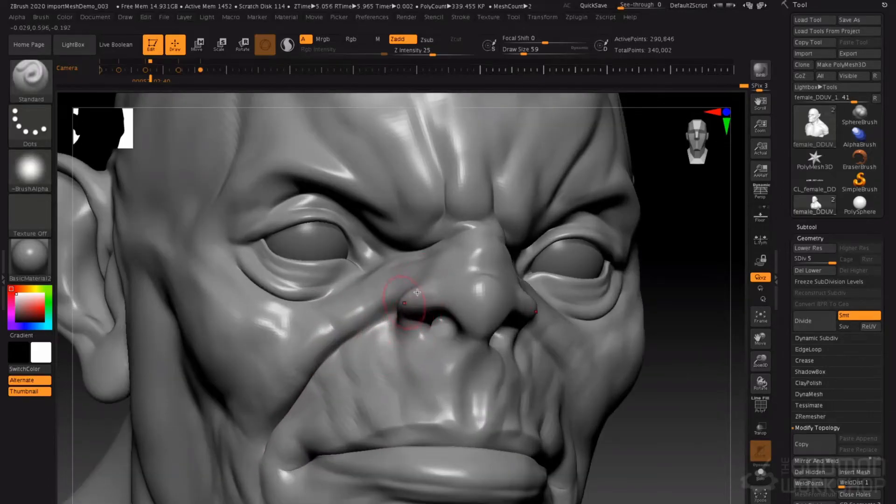
{"action": "right_click_drag", "start_coordinate": [412, 310], "coordinate": [430, 290]}
{"action": "key", "text": "ctrl"}
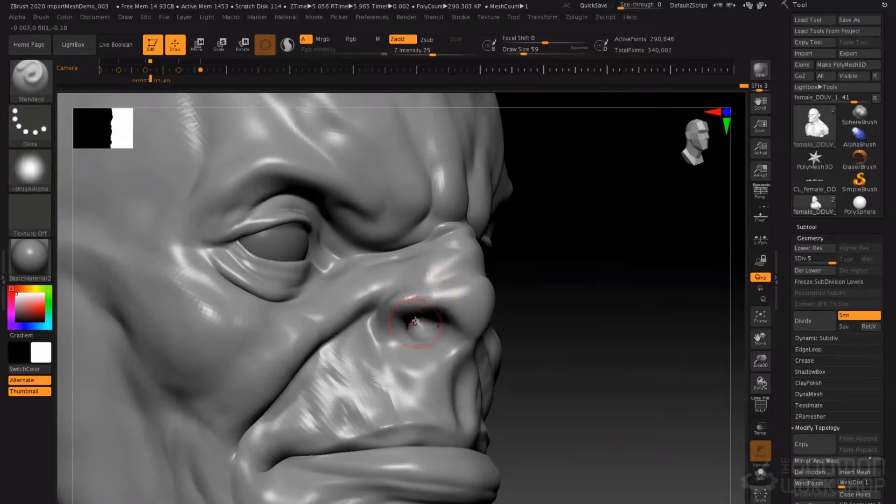
{"action": "key", "text": "shift+d"}
{"action": "key", "text": "shift+d"}
{"action": "mouse_move", "coordinate": [399, 329]}
{"action": "left_mouse_down"}
{"action": "mouse_move", "coordinate": [399, 319]}
{"action": "mouse_move", "coordinate": [404, 333]}
{"action": "mouse_move", "coordinate": [405, 322]}
{"action": "left_mouse_up"}
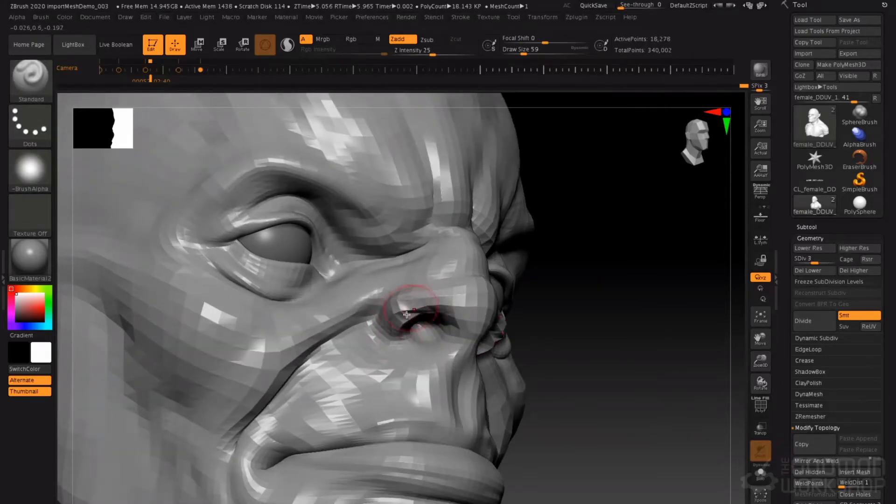
{"action": "right_click_drag", "start_coordinate": [400, 305], "coordinate": [380, 311]}
{"action": "left_click_drag", "start_coordinate": [456, 297], "coordinate": [458, 336]}
{"action": "right_click_drag", "start_coordinate": [451, 342], "coordinate": [428, 292]}
Refine the nostril wings at subdivision level 4 with the Standard brush at draw size 41, smooth around them and undo the last stroke.
{"action": "key", "text": "d"}
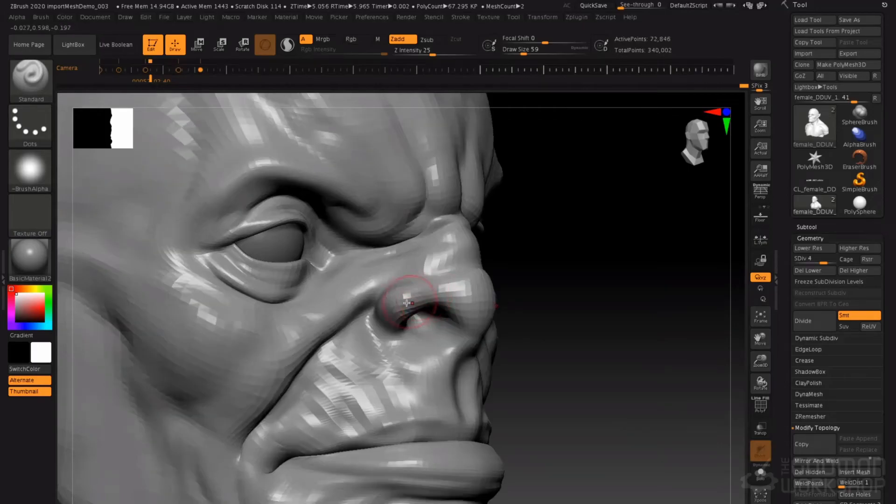
{"action": "key", "text": "space"}
{"action": "left_click_drag", "start_coordinate": [424, 341], "coordinate": [419, 342]}
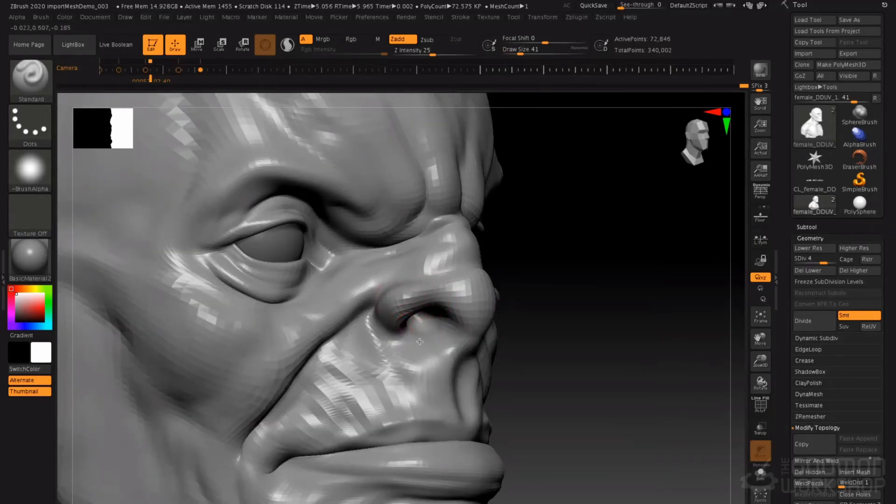
{"action": "right_click_drag", "start_coordinate": [505, 333], "coordinate": [518, 322]}
{"action": "key", "text": "shift"}
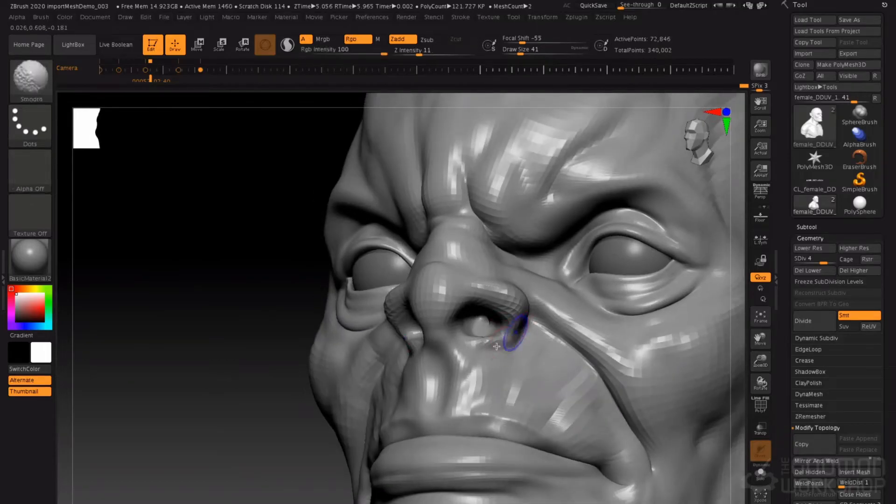
{"action": "mouse_move", "coordinate": [517, 322]}
{"action": "left_mouse_down"}
{"action": "mouse_move", "coordinate": [490, 347]}
{"action": "mouse_move", "coordinate": [516, 342]}
{"action": "left_mouse_up"}
{"action": "left_click_drag", "start_coordinate": [486, 367], "coordinate": [478, 384]}
{"action": "right_click_drag", "start_coordinate": [479, 382], "coordinate": [497, 370]}
{"action": "key", "text": "ctrl+z"}
Reshape the nostril wings and lower nose with the Move brush at draw size 62.
{"action": "mouse_move", "coordinate": [377, 336]}
{"action": "right_mouse_down"}
{"action": "mouse_move", "coordinate": [406, 335]}
{"action": "mouse_move", "coordinate": [378, 335]}
{"action": "right_mouse_up"}
{"action": "key", "text": "b"}
{"action": "key", "text": "m"}
{"action": "key", "text": "v"}
{"action": "key", "text": "space"}
{"action": "left_click_drag", "start_coordinate": [406, 331], "coordinate": [412, 330]}
{"action": "mouse_move", "coordinate": [398, 330]}
{"action": "left_mouse_down"}
{"action": "mouse_move", "coordinate": [410, 327]}
{"action": "mouse_move", "coordinate": [389, 326]}
{"action": "left_mouse_up"}
{"action": "right_click_drag", "start_coordinate": [370, 320], "coordinate": [392, 319]}
{"action": "left_click_drag", "start_coordinate": [367, 323], "coordinate": [357, 324]}
{"action": "left_click_drag", "start_coordinate": [416, 303], "coordinate": [412, 298]}
{"action": "mouse_move", "coordinate": [427, 291]}
{"action": "right_mouse_down"}
{"action": "mouse_move", "coordinate": [409, 291]}
{"action": "mouse_move", "coordinate": [435, 285]}
{"action": "right_mouse_up"}
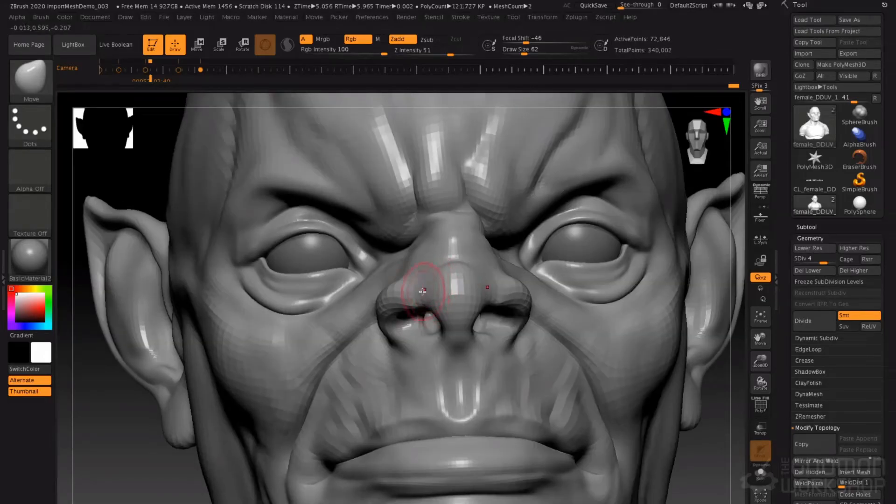
Sculpt the transition between the nose tip and the nostril wings with the Standard brush at draw size 62.
{"action": "key", "text": "b"}
{"action": "key", "text": "s"}
{"action": "key", "text": "t"}
{"action": "mouse_move", "coordinate": [431, 290]}
{"action": "left_mouse_down"}
{"action": "mouse_move", "coordinate": [435, 281]}
{"action": "mouse_move", "coordinate": [444, 324]}
{"action": "left_mouse_up"}
{"action": "mouse_move", "coordinate": [444, 292]}
{"action": "right_mouse_down"}
{"action": "mouse_move", "coordinate": [476, 291]}
{"action": "mouse_move", "coordinate": [480, 274]}
{"action": "right_mouse_up"}
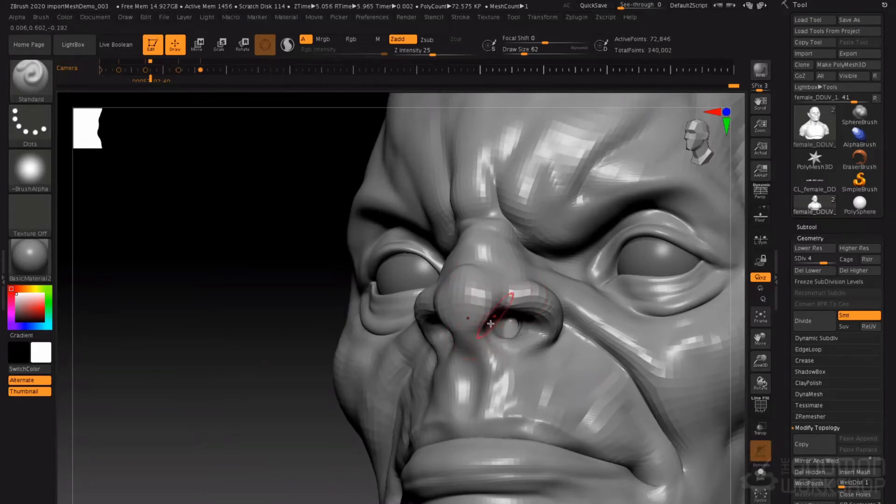
Refine the nostril rims with the Standard brush at draw size 37 and smooth the skin below them.
{"action": "right_click_drag", "start_coordinate": [491, 324], "coordinate": [490, 346]}
{"action": "key", "text": "space"}
{"action": "left_click_drag", "start_coordinate": [514, 329], "coordinate": [479, 322]}
{"action": "right_click_drag", "start_coordinate": [479, 322], "coordinate": [405, 348]}
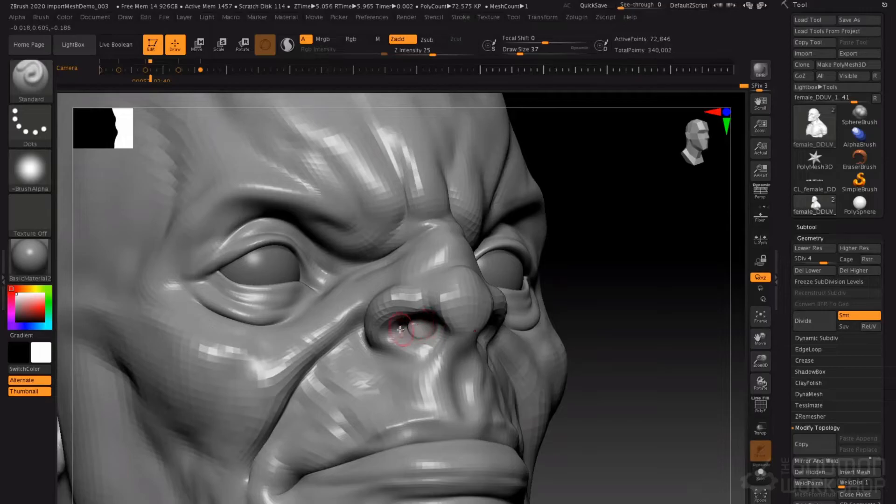
{"action": "key", "text": "shift"}
{"action": "left_click_drag", "start_coordinate": [370, 342], "coordinate": [405, 353], "text": "shift"}
{"action": "mouse_move", "coordinate": [370, 355]}
{"action": "right_mouse_down"}
{"action": "mouse_move", "coordinate": [507, 376]}
{"action": "mouse_move", "coordinate": [510, 340]}
{"action": "mouse_move", "coordinate": [497, 356]}
{"action": "mouse_move", "coordinate": [486, 348]}
{"action": "right_mouse_up"}
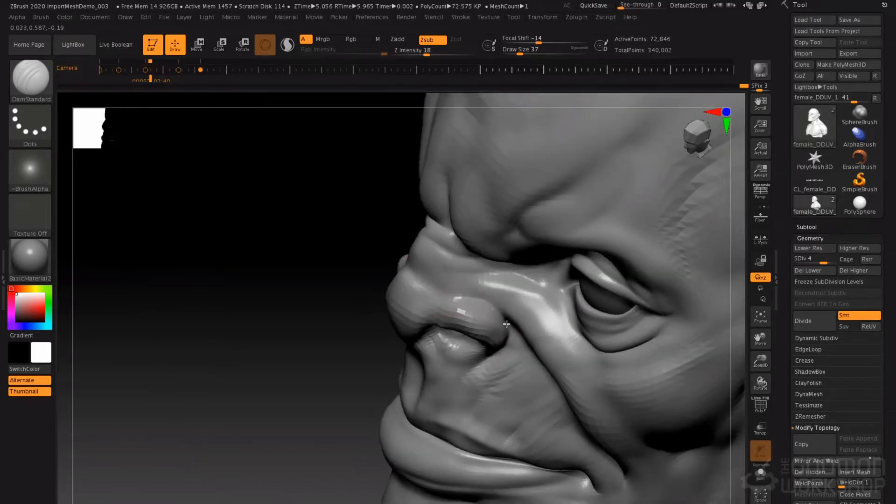
Carve creases above the nostril wings and across the side of the nose with the DamStandard brush at draw size 37.
{"action": "right_click_drag", "start_coordinate": [461, 304], "coordinate": [349, 281]}
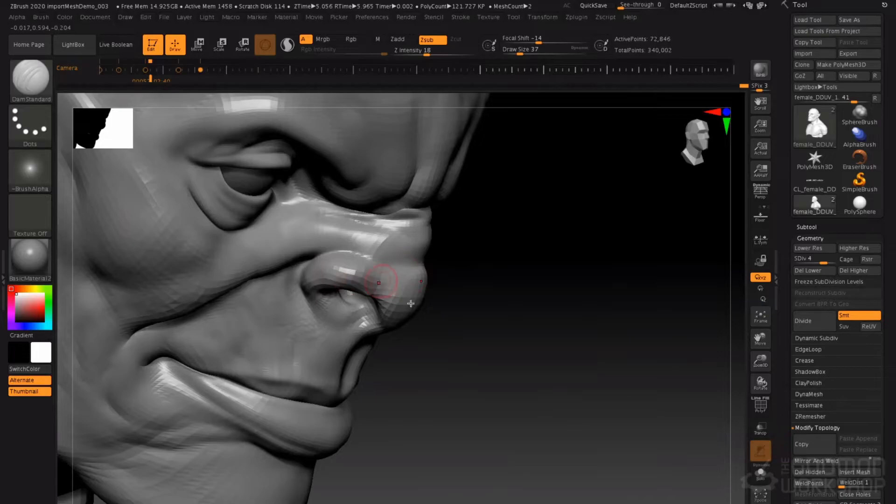
{"action": "right_click_drag", "start_coordinate": [411, 304], "coordinate": [417, 308]}
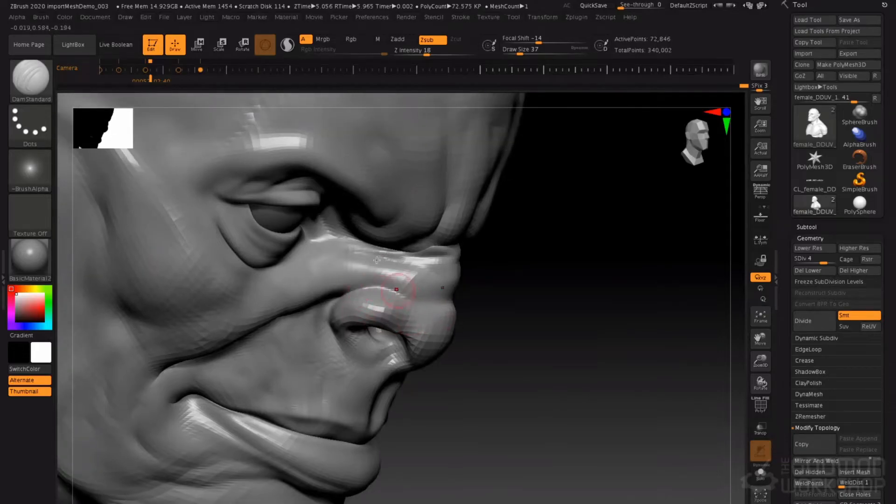
{"action": "left_click_drag", "start_coordinate": [412, 263], "coordinate": [424, 267]}
{"action": "mouse_move", "coordinate": [488, 305]}
{"action": "right_mouse_down"}
{"action": "mouse_move", "coordinate": [434, 302]}
{"action": "mouse_move", "coordinate": [424, 291]}
{"action": "mouse_move", "coordinate": [430, 378]}
{"action": "right_mouse_up"}
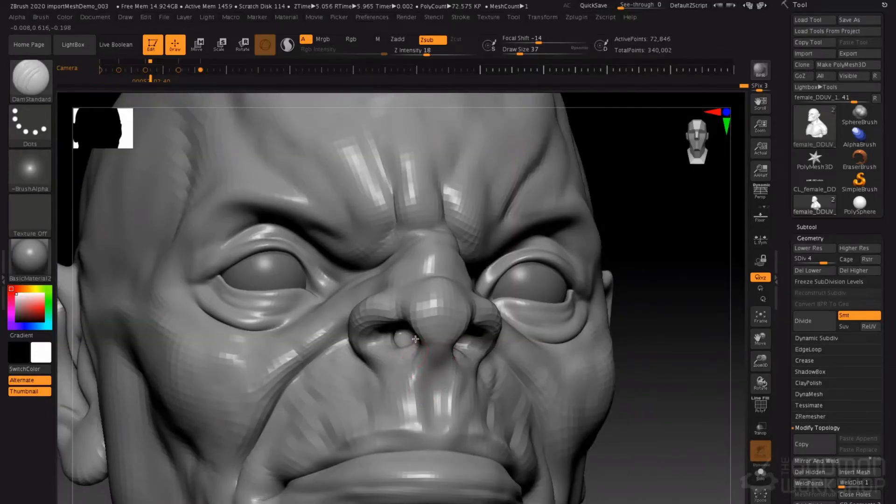
{"action": "right_click_drag", "start_coordinate": [424, 311], "coordinate": [371, 362], "text": "shift"}
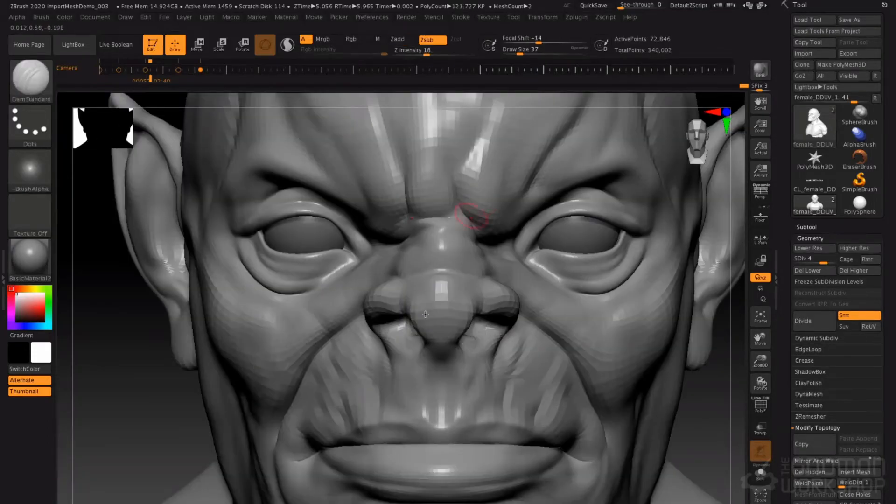
Adjust the underside of the nose at subdivision level 3 with the Move brush at draw size 90.
{"action": "key", "text": "shift+d"}
{"action": "right_click_drag", "start_coordinate": [410, 289], "coordinate": [393, 302]}
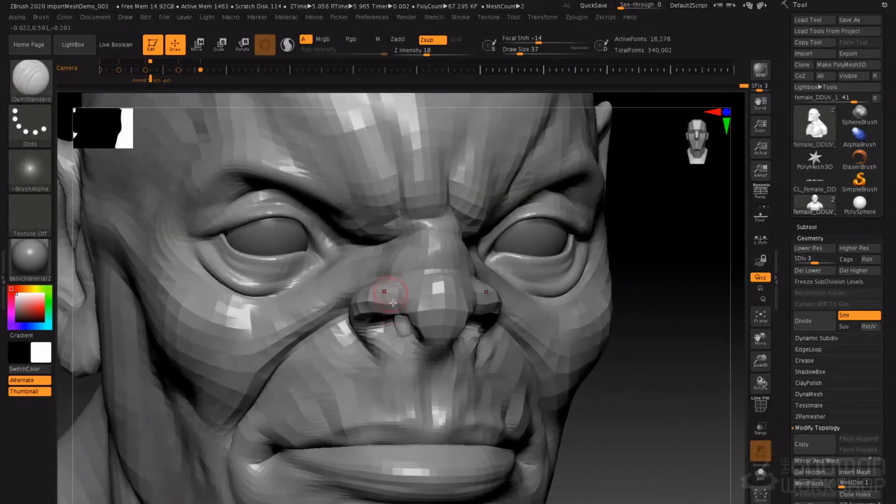
{"action": "key", "text": "b"}
{"action": "key", "text": "m"}
{"action": "key", "text": "v"}
{"action": "right_click_drag", "start_coordinate": [402, 343], "coordinate": [406, 255]}
{"action": "key", "text": "space"}
{"action": "mouse_move", "coordinate": [401, 270]}
{"action": "left_mouse_down"}
{"action": "mouse_move", "coordinate": [409, 271]}
{"action": "mouse_move", "coordinate": [400, 254]}
{"action": "mouse_move", "coordinate": [424, 245]}
{"action": "mouse_move", "coordinate": [394, 257]}
{"action": "left_mouse_up"}
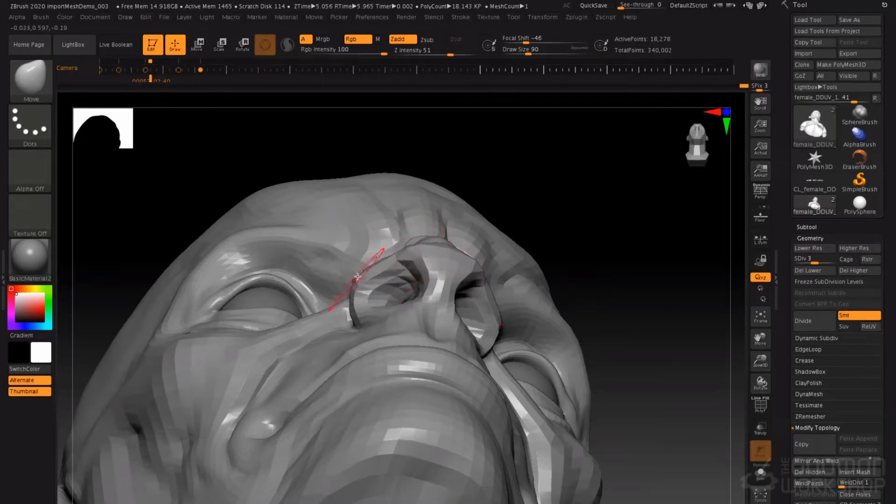
Mask everything except the nose and reshape the nose with the Move brush at draw size 90.
{"action": "right_click_drag", "start_coordinate": [355, 284], "coordinate": [371, 294]}
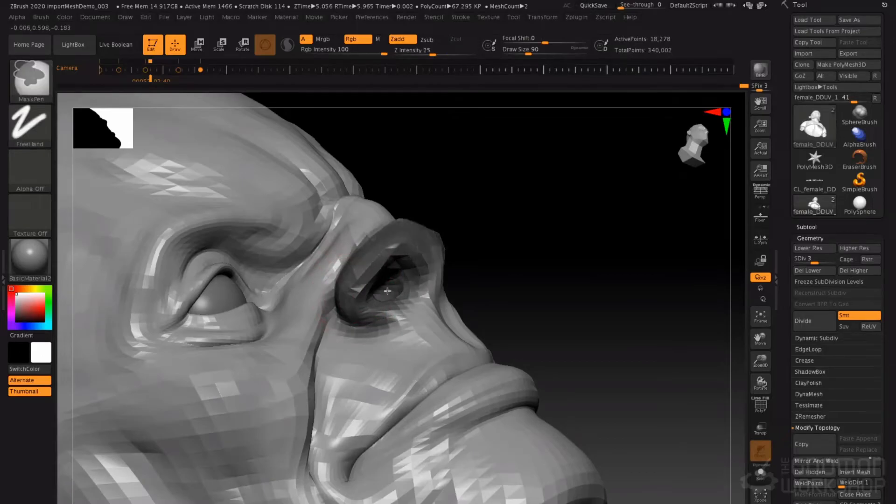
{"action": "right_click_drag", "start_coordinate": [496, 210], "coordinate": [328, 309]}
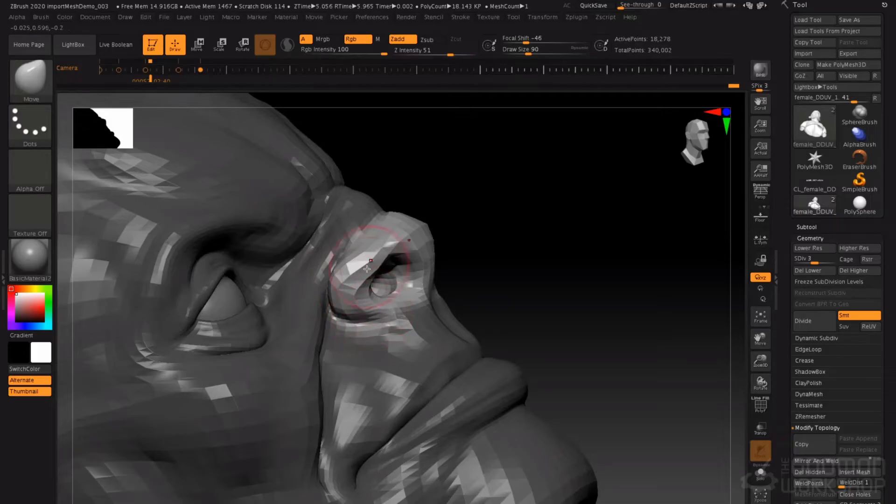
{"action": "mouse_move", "coordinate": [522, 228]}
{"action": "right_mouse_down"}
{"action": "mouse_move", "coordinate": [412, 280]}
{"action": "mouse_move", "coordinate": [407, 322]}
{"action": "right_mouse_up"}
{"action": "mouse_move", "coordinate": [445, 343]}
{"action": "left_mouse_down"}
{"action": "mouse_move", "coordinate": [440, 363]}
{"action": "mouse_move", "coordinate": [424, 360]}
{"action": "left_mouse_up"}
{"action": "mouse_move", "coordinate": [420, 357]}
{"action": "right_mouse_down", "text": "ctrl"}
{"action": "mouse_move", "coordinate": [354, 281]}
{"action": "mouse_move", "coordinate": [369, 256]}
{"action": "mouse_move", "coordinate": [386, 304]}
{"action": "mouse_move", "coordinate": [393, 265]}
{"action": "mouse_move", "coordinate": [379, 295]}
{"action": "right_mouse_up", "text": "ctrl"}
Adjust the nostril openings and nose tip with the Move brush, reducing the draw size to 62 and 37.
{"action": "key", "text": "space"}
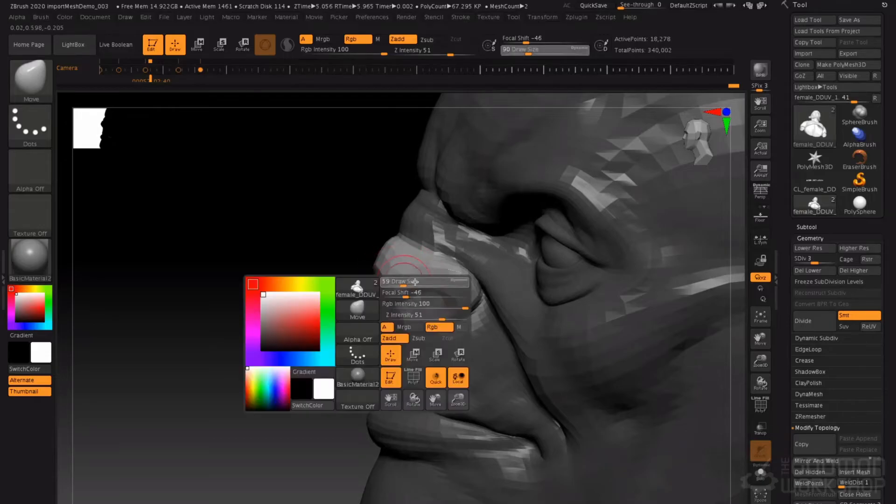
{"action": "left_click_drag", "start_coordinate": [408, 282], "coordinate": [403, 282]}
{"action": "right_click_drag", "start_coordinate": [405, 282], "coordinate": [427, 278]}
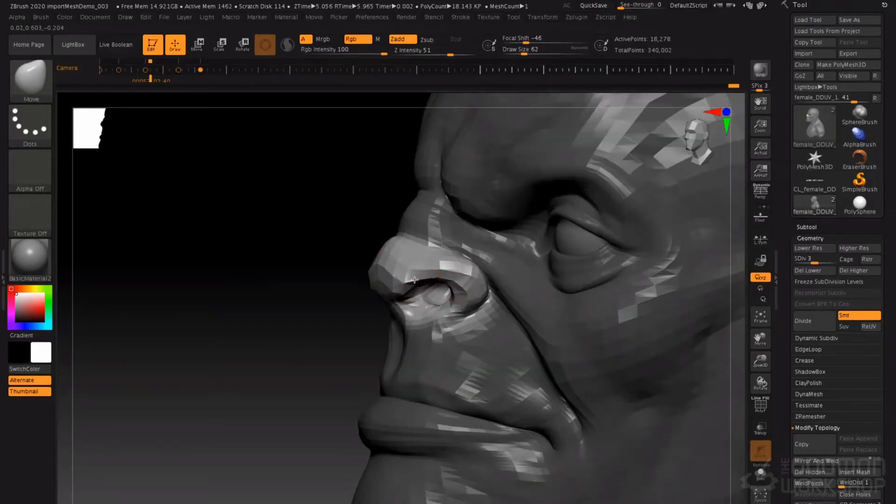
{"action": "right_click_drag", "start_coordinate": [423, 278], "coordinate": [399, 287]}
{"action": "key", "text": "space"}
{"action": "left_click_drag", "start_coordinate": [398, 286], "coordinate": [392, 286]}
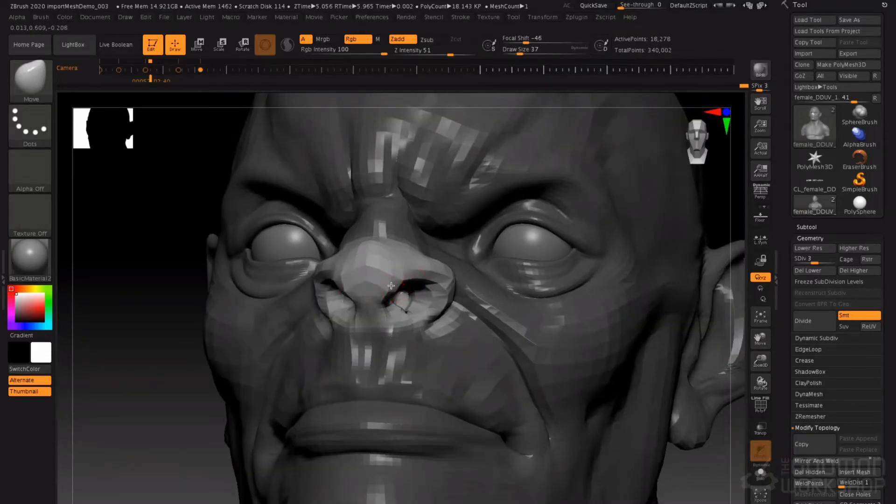
{"action": "right_click_drag", "start_coordinate": [365, 278], "coordinate": [392, 281]}
Pull the nostril wings into shape with the Move brush at draw size 68 and clear the mask.
{"action": "key", "text": "space"}
{"action": "left_click_drag", "start_coordinate": [297, 290], "coordinate": [304, 291]}
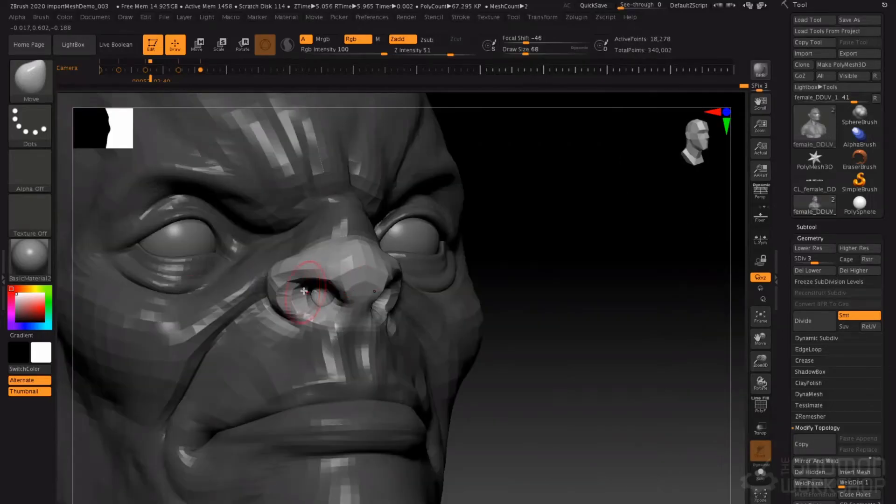
{"action": "right_click_drag", "start_coordinate": [291, 271], "coordinate": [318, 272]}
{"action": "left_click_drag", "start_coordinate": [279, 265], "coordinate": [271, 250]}
{"action": "right_click_drag", "start_coordinate": [427, 278], "coordinate": [400, 284]}
{"action": "left_click_drag", "start_coordinate": [579, 245], "coordinate": [573, 311], "text": "ctrl"}
{"action": "mouse_move", "coordinate": [555, 284]}
{"action": "right_mouse_down"}
{"action": "mouse_move", "coordinate": [516, 306]}
{"action": "mouse_move", "coordinate": [344, 285]}
{"action": "mouse_move", "coordinate": [373, 281]}
{"action": "mouse_move", "coordinate": [394, 233]}
{"action": "right_mouse_up"}
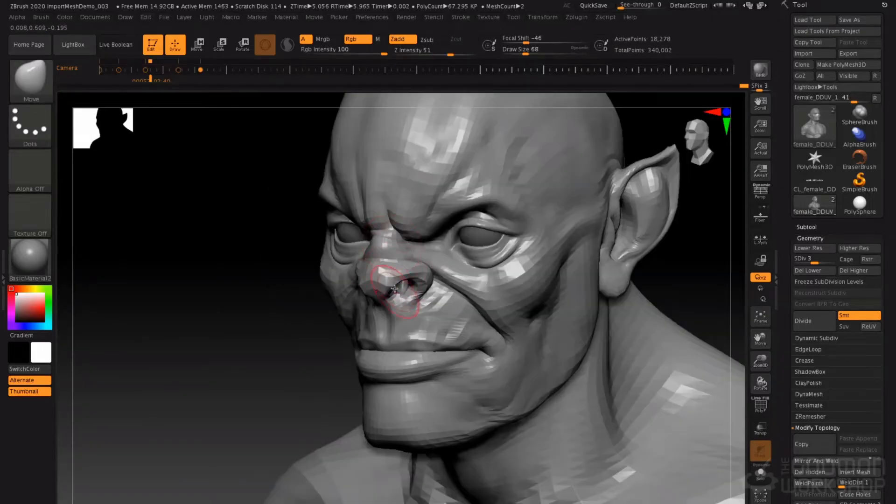
Return to subdivision level 5 and carve creases around the nostrils and nose base with the DamStandard brush at draw size 37.
{"action": "key", "text": "d"}
{"action": "key", "text": "d"}
{"action": "mouse_move", "coordinate": [360, 289]}
{"action": "right_mouse_down"}
{"action": "mouse_move", "coordinate": [389, 263]}
{"action": "mouse_move", "coordinate": [371, 262]}
{"action": "mouse_move", "coordinate": [360, 285]}
{"action": "right_mouse_up"}
{"action": "right_click", "coordinate": [354, 269]}
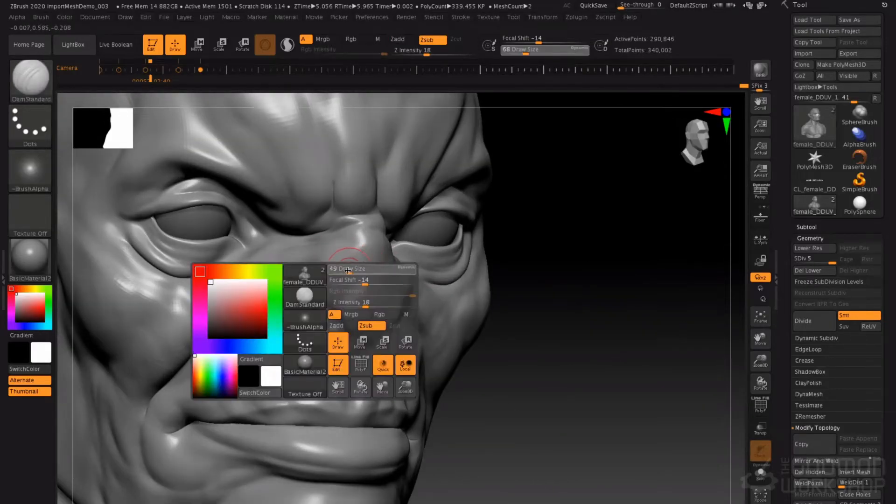
{"action": "key", "text": "b"}
{"action": "key", "text": "d"}
{"action": "key", "text": "s"}
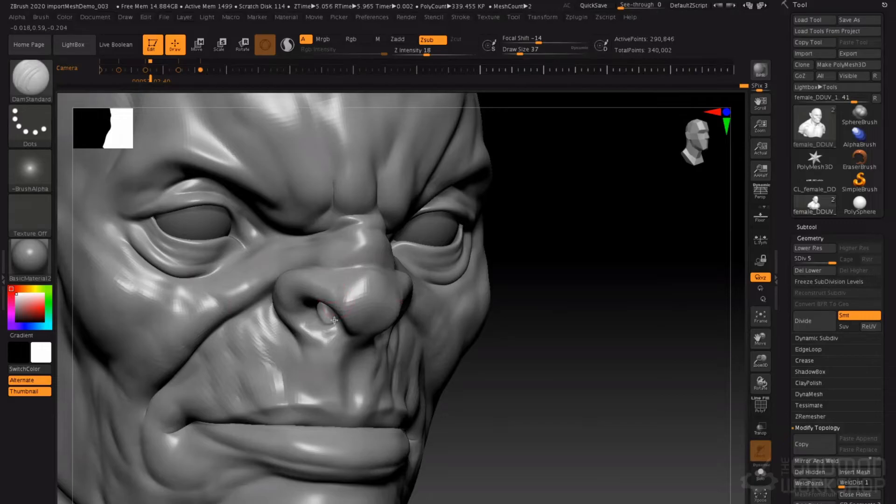
{"action": "right_click_drag", "start_coordinate": [395, 310], "coordinate": [371, 340]}
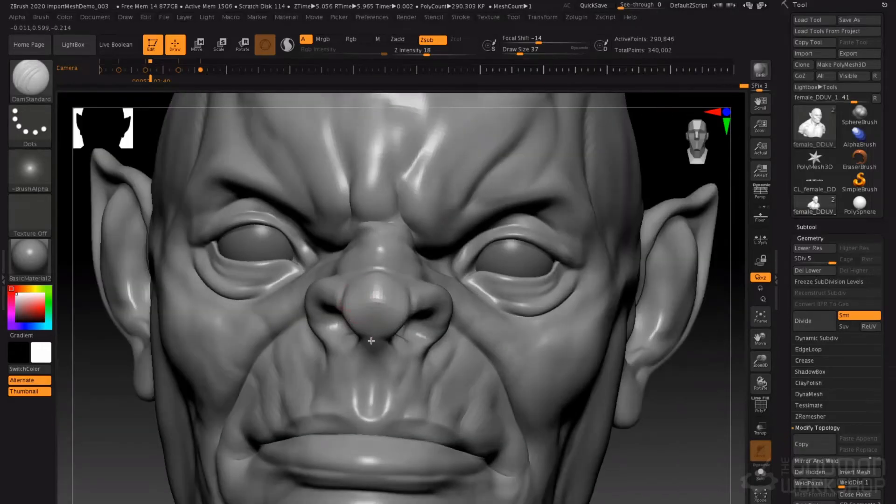
{"action": "left_click_drag", "start_coordinate": [372, 320], "coordinate": [372, 334]}
{"action": "right_click_drag", "start_coordinate": [376, 341], "coordinate": [362, 321]}
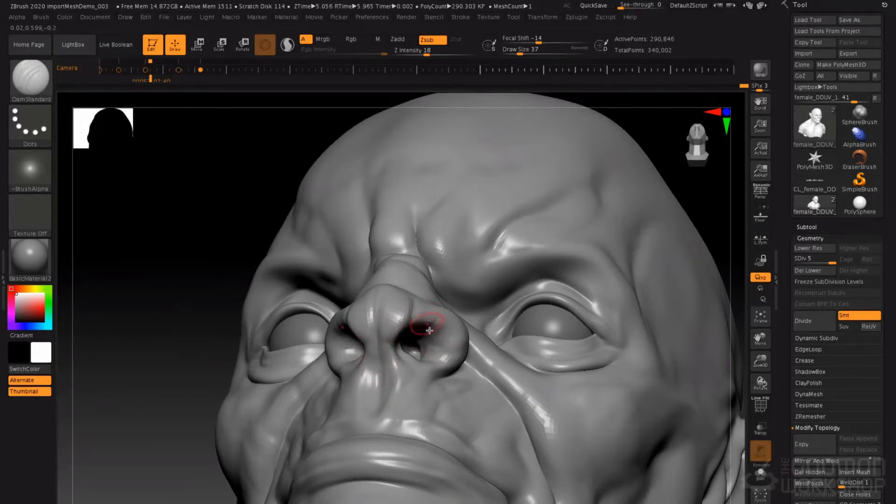
Carve folds around the nose and its bridge with the DamStandard brush at draw sizes 54 and 41.
{"action": "right_click_drag", "start_coordinate": [429, 329], "coordinate": [411, 345]}
{"action": "key", "text": "space"}
{"action": "left_click_drag", "start_coordinate": [420, 329], "coordinate": [448, 328]}
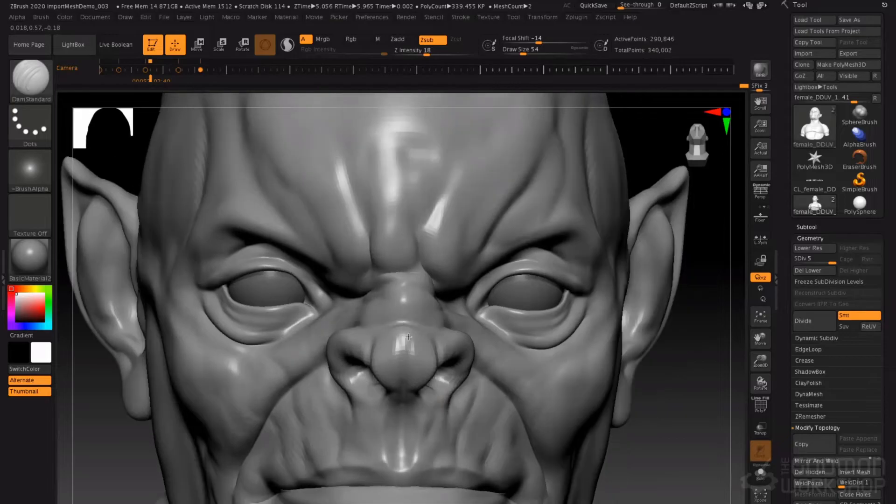
{"action": "right_click_drag", "start_coordinate": [408, 335], "coordinate": [383, 327]}
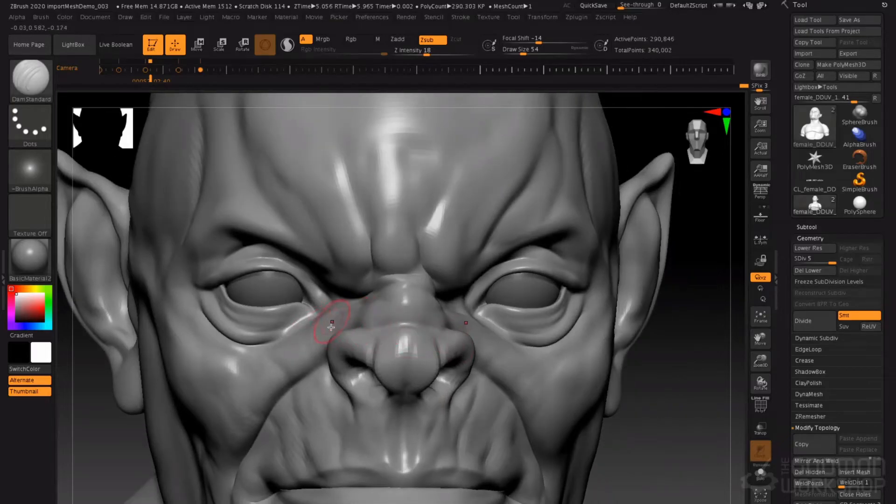
{"action": "key", "text": "space"}
{"action": "mouse_move", "coordinate": [339, 310]}
{"action": "left_mouse_down"}
{"action": "mouse_move", "coordinate": [256, 331]}
{"action": "mouse_move", "coordinate": [294, 314]}
{"action": "left_mouse_up"}
{"action": "right_click_drag", "start_coordinate": [321, 327], "coordinate": [343, 244], "text": "ctrl"}
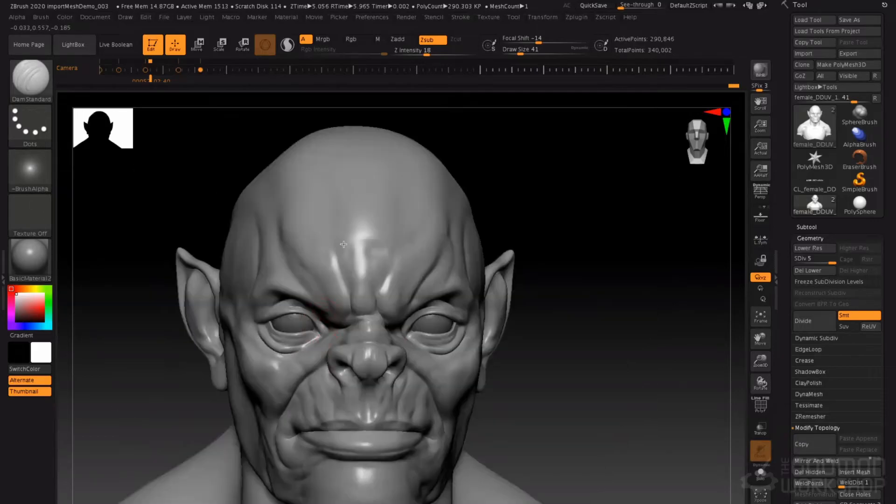
Hide the lower lip and jaw to expose the upper lip's edge and set the draw size to 41.
{"action": "right_click_drag", "start_coordinate": [343, 282], "coordinate": [342, 241], "text": "alt"}
{"action": "right_click_drag", "start_coordinate": [294, 267], "coordinate": [297, 326], "text": "ctrl"}
{"action": "mouse_move", "coordinate": [297, 326]}
{"action": "right_mouse_down"}
{"action": "mouse_move", "coordinate": [344, 328]}
{"action": "mouse_move", "coordinate": [393, 234]}
{"action": "mouse_move", "coordinate": [385, 278]}
{"action": "right_mouse_up"}
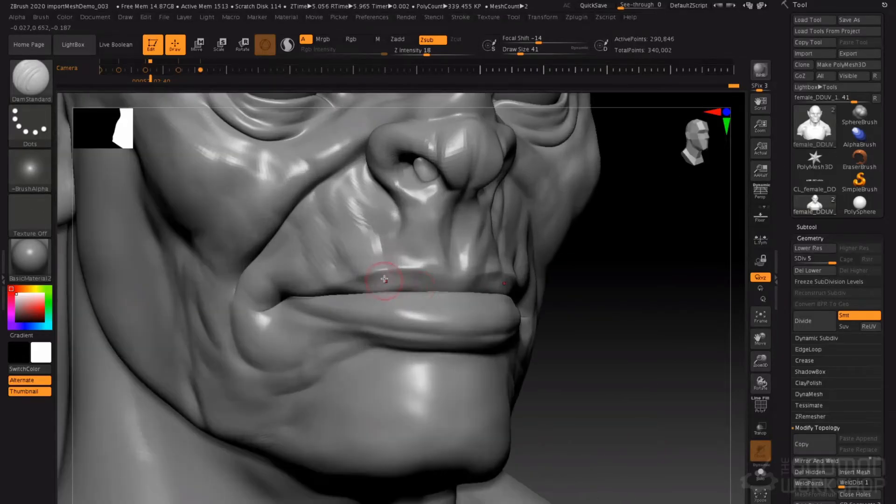
{"action": "key", "text": "space"}
{"action": "left_click_drag", "start_coordinate": [371, 278], "coordinate": [367, 277]}
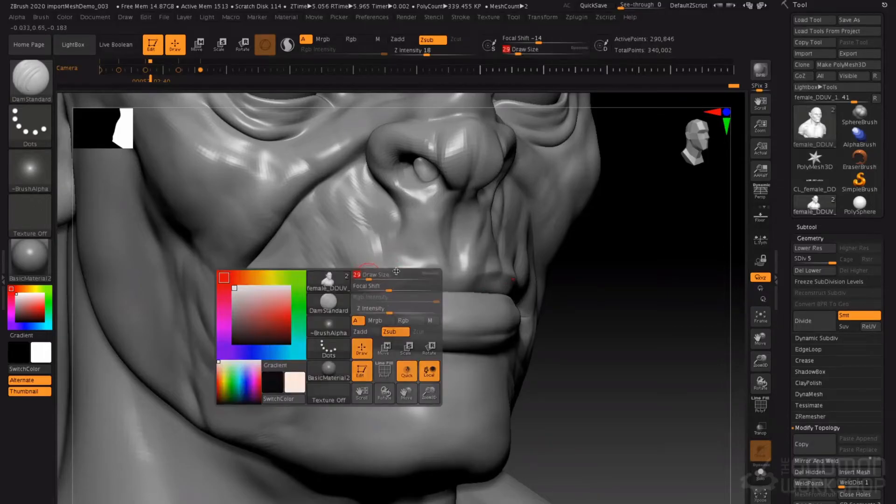
{"action": "left_click", "coordinate": [394, 302], "text": "ctrl+shift"}
{"action": "right_click_drag", "start_coordinate": [331, 324], "coordinate": [346, 328]}
{"action": "key", "text": "space"}
{"action": "left_click_drag", "start_coordinate": [385, 271], "coordinate": [389, 272]}
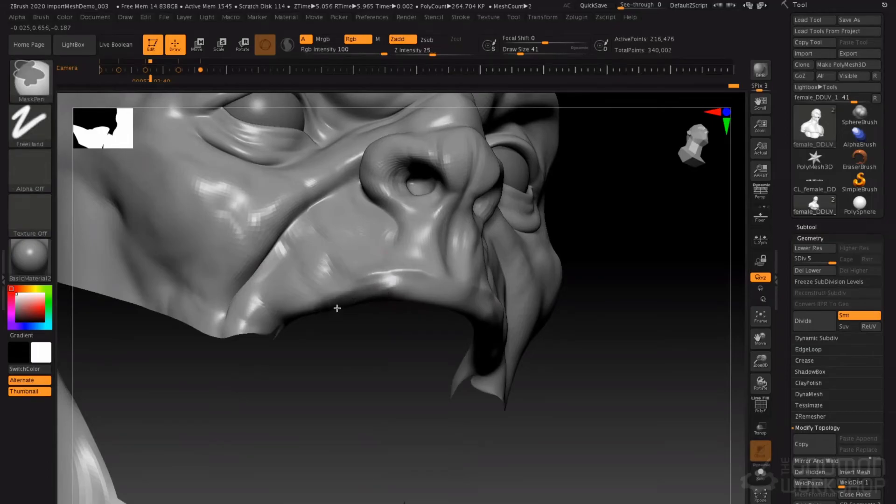
Mask the upper lip's edge band and invert the mask so only the lip stays editable.
{"action": "mouse_move", "coordinate": [380, 293]}
{"action": "left_mouse_down", "text": "ctrl"}
{"action": "mouse_move", "coordinate": [448, 293]}
{"action": "mouse_move", "coordinate": [433, 298]}
{"action": "left_mouse_up", "text": "ctrl"}
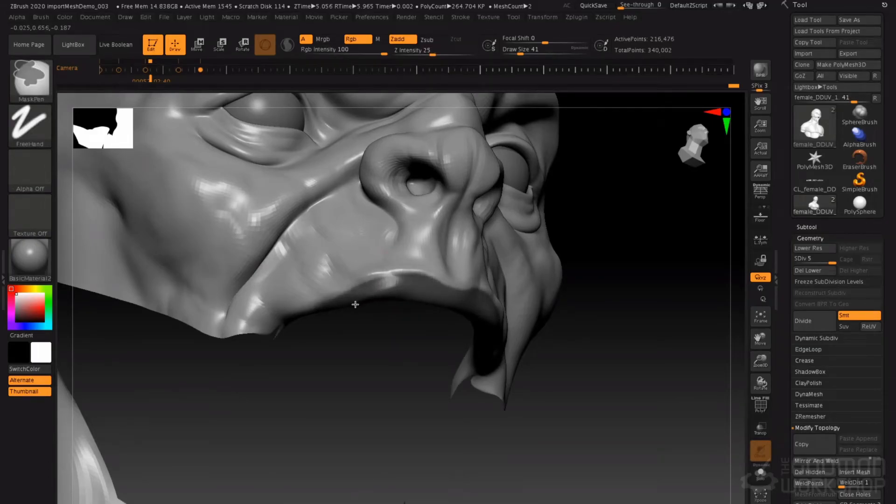
{"action": "left_click", "coordinate": [364, 343], "text": "ctrl"}
{"action": "mouse_move", "coordinate": [364, 344]}
{"action": "right_mouse_down"}
{"action": "mouse_move", "coordinate": [345, 345]}
{"action": "mouse_move", "coordinate": [358, 314]}
{"action": "mouse_move", "coordinate": [355, 329]}
{"action": "right_mouse_up"}
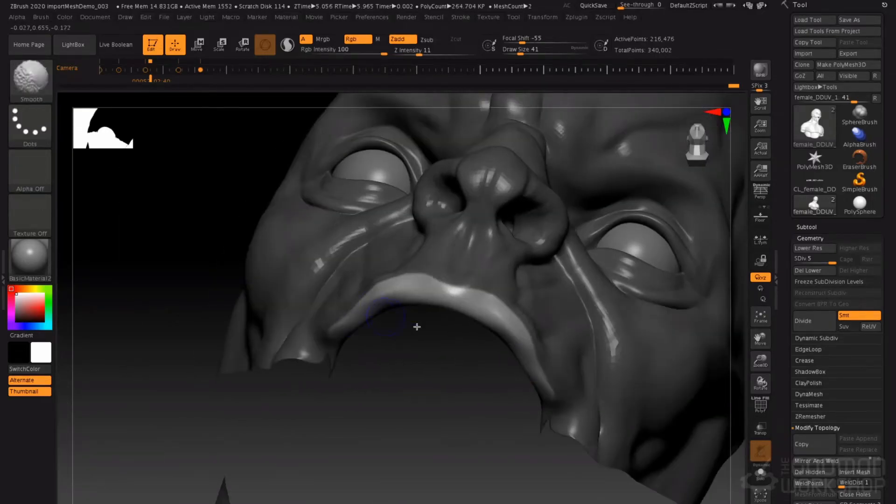
Drop to subdivision level 3 and puff up the upper lip's edge with the Inflat brush at draw size 108, smoothing its surface.
{"action": "key", "text": "shift+d"}
{"action": "key", "text": "shift+d"}
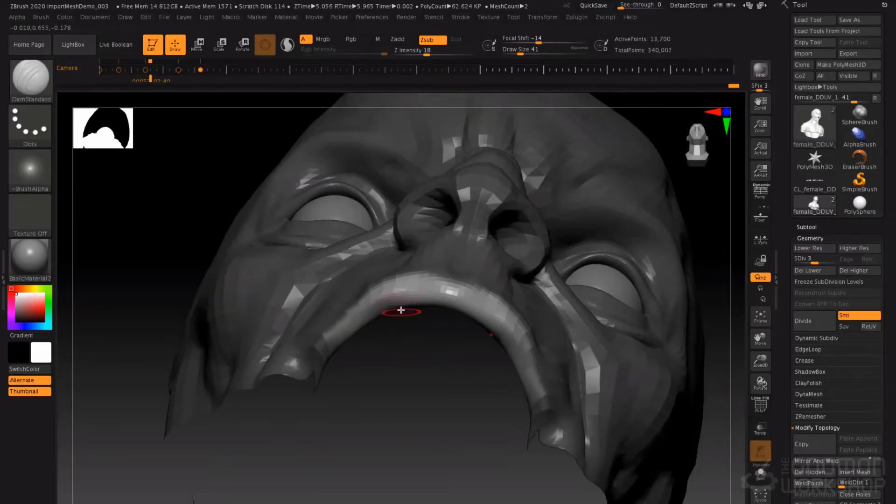
{"action": "key", "text": "b"}
{"action": "key", "text": "i"}
{"action": "key", "text": "n"}
{"action": "left_click_drag", "start_coordinate": [393, 296], "coordinate": [451, 298]}
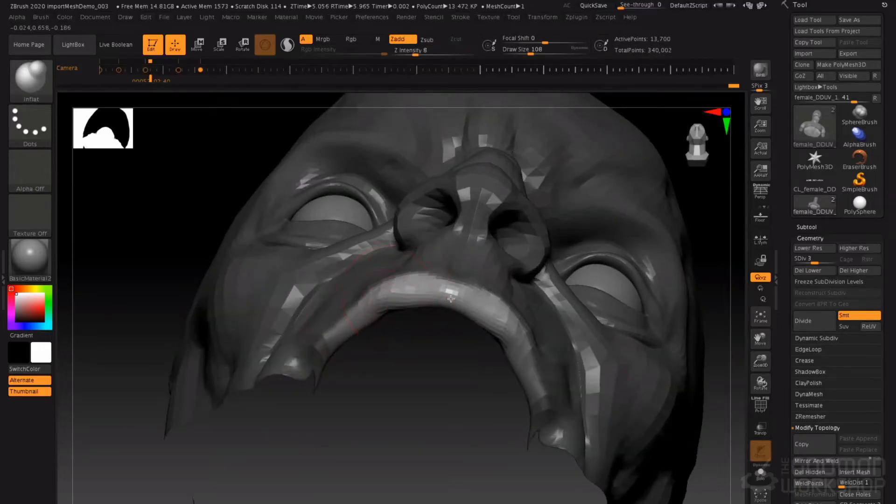
{"action": "right_click_drag", "start_coordinate": [416, 287], "coordinate": [485, 299]}
{"action": "mouse_move", "coordinate": [405, 295]}
{"action": "left_mouse_down", "text": "shift"}
{"action": "mouse_move", "coordinate": [388, 300]}
{"action": "mouse_move", "coordinate": [442, 300]}
{"action": "left_mouse_up", "text": "shift"}
Build up the upper lip's fullness in profile with the Inflat brush at draw size 71.
{"action": "right_click_drag", "start_coordinate": [442, 300], "coordinate": [434, 252]}
{"action": "mouse_move", "coordinate": [426, 316]}
{"action": "left_mouse_down"}
{"action": "mouse_move", "coordinate": [395, 308]}
{"action": "mouse_move", "coordinate": [341, 314]}
{"action": "left_mouse_up"}
{"action": "mouse_move", "coordinate": [391, 306]}
{"action": "right_mouse_down"}
{"action": "mouse_move", "coordinate": [401, 366]}
{"action": "mouse_move", "coordinate": [366, 308]}
{"action": "mouse_move", "coordinate": [335, 326]}
{"action": "right_mouse_up"}
{"action": "right_click_drag", "start_coordinate": [250, 326], "coordinate": [255, 357]}
{"action": "right_click_drag", "start_coordinate": [440, 294], "coordinate": [431, 294]}
{"action": "key", "text": "space"}
{"action": "left_click_drag", "start_coordinate": [482, 262], "coordinate": [459, 261]}
{"action": "key", "text": "space"}
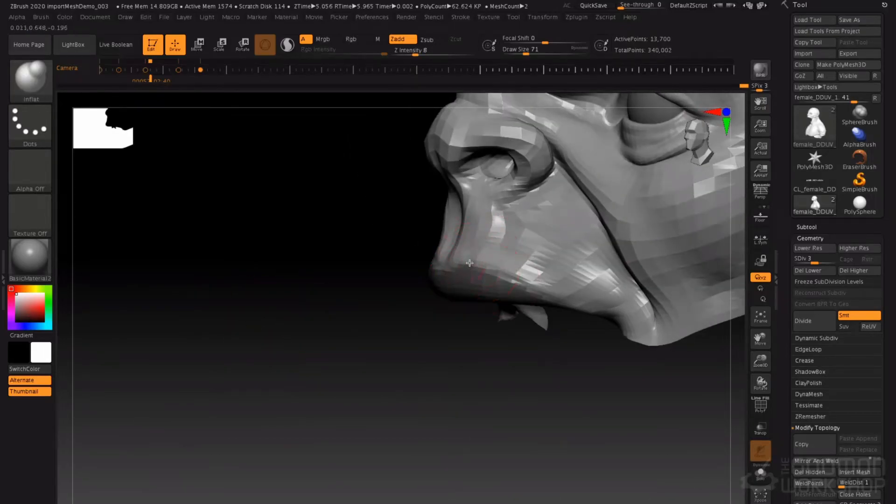
{"action": "key", "text": "ctrl"}
Return to subdivision level 5 and carve vertical creases across the upper lip with the DamStandard brush at draw size 37.
{"action": "right_click_drag", "start_coordinate": [248, 350], "coordinate": [284, 365]}
{"action": "key", "text": "d"}
{"action": "key", "text": "d"}
{"action": "mouse_move", "coordinate": [248, 334]}
{"action": "right_mouse_down"}
{"action": "mouse_move", "coordinate": [279, 335]}
{"action": "mouse_move", "coordinate": [262, 332]}
{"action": "right_mouse_up"}
{"action": "key", "text": "b"}
{"action": "key", "text": "d"}
{"action": "key", "text": "s"}
{"action": "key", "text": "space"}
{"action": "left_click_drag", "start_coordinate": [361, 282], "coordinate": [356, 282]}
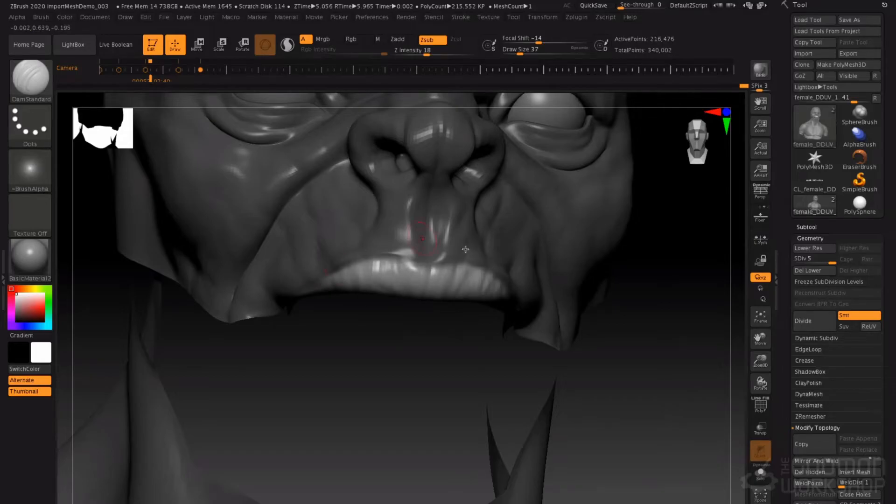
Restore the whole bust's visibility and isolate the lower lip and jaw.
{"action": "left_click", "coordinate": [614, 319], "text": "ctrl+shift"}
{"action": "mouse_move", "coordinate": [695, 299]}
{"action": "left_mouse_down"}
{"action": "mouse_move", "coordinate": [674, 310]}
{"action": "mouse_move", "coordinate": [662, 360]}
{"action": "mouse_move", "coordinate": [610, 320]}
{"action": "left_mouse_up"}
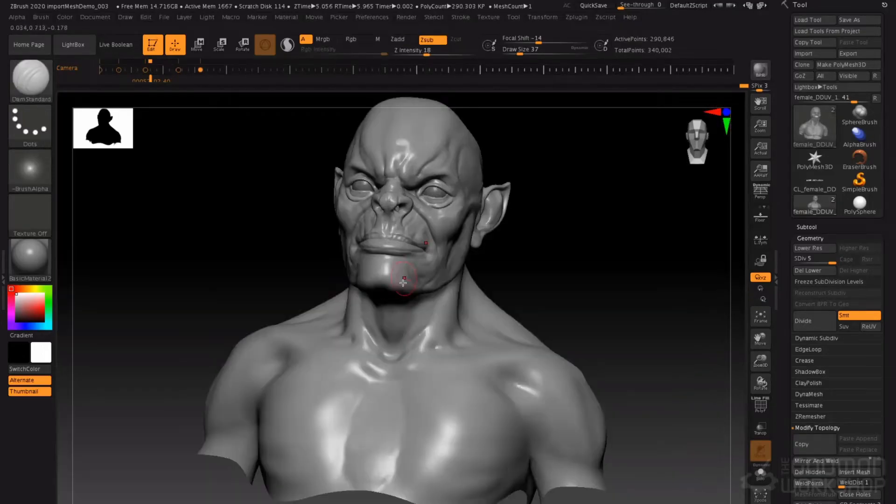
{"action": "mouse_move", "coordinate": [326, 262]}
{"action": "left_mouse_down"}
{"action": "mouse_move", "coordinate": [349, 254]}
{"action": "mouse_move", "coordinate": [354, 336]}
{"action": "left_mouse_up"}
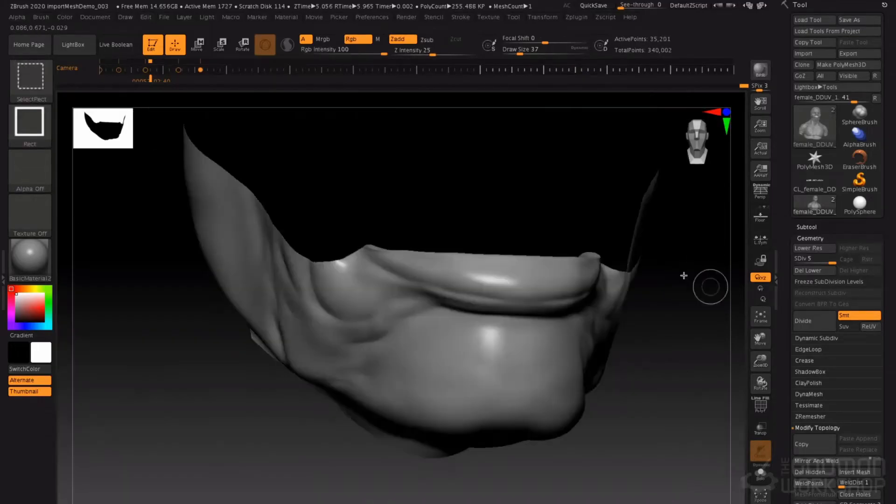
Mask the lower lip band and invert the mask so only the lip stays editable.
{"action": "mouse_move", "coordinate": [686, 276]}
{"action": "left_mouse_down"}
{"action": "mouse_move", "coordinate": [426, 266]}
{"action": "mouse_move", "coordinate": [397, 254]}
{"action": "mouse_move", "coordinate": [464, 276]}
{"action": "left_mouse_up"}
{"action": "key", "text": "ctrl"}
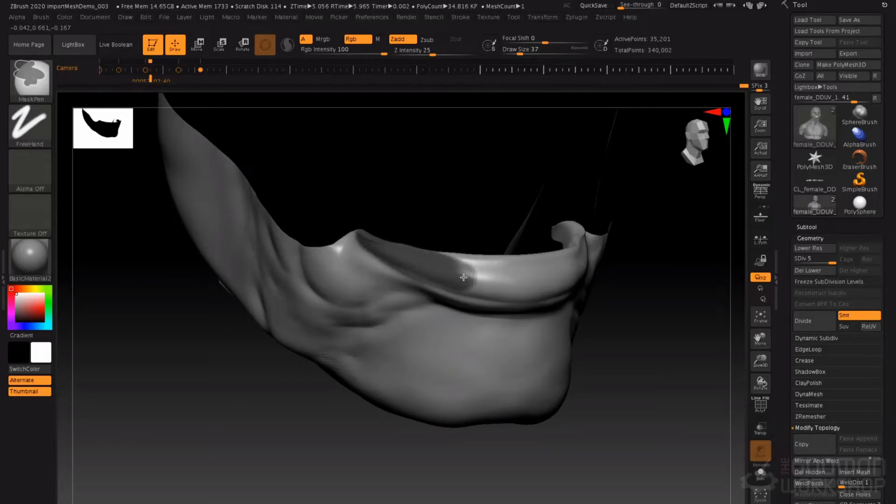
{"action": "left_click_drag", "start_coordinate": [455, 208], "coordinate": [447, 227], "text": "ctrl"}
{"action": "mouse_move", "coordinate": [387, 269]}
{"action": "left_mouse_down", "text": "ctrl"}
{"action": "mouse_move", "coordinate": [392, 252]}
{"action": "mouse_move", "coordinate": [371, 235]}
{"action": "mouse_move", "coordinate": [440, 269]}
{"action": "mouse_move", "coordinate": [524, 290]}
{"action": "mouse_move", "coordinate": [480, 261]}
{"action": "mouse_move", "coordinate": [423, 251]}
{"action": "left_mouse_up", "text": "ctrl"}
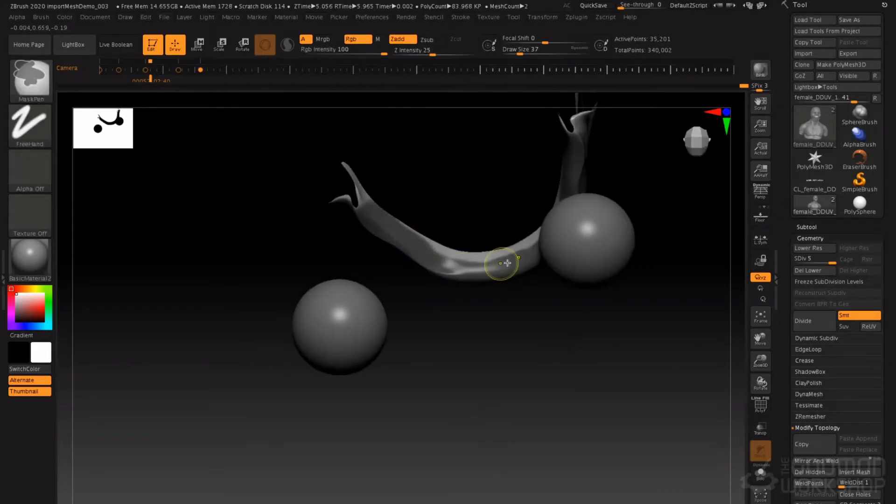
{"action": "left_click_drag", "start_coordinate": [462, 310], "coordinate": [450, 314], "text": "ctrl"}
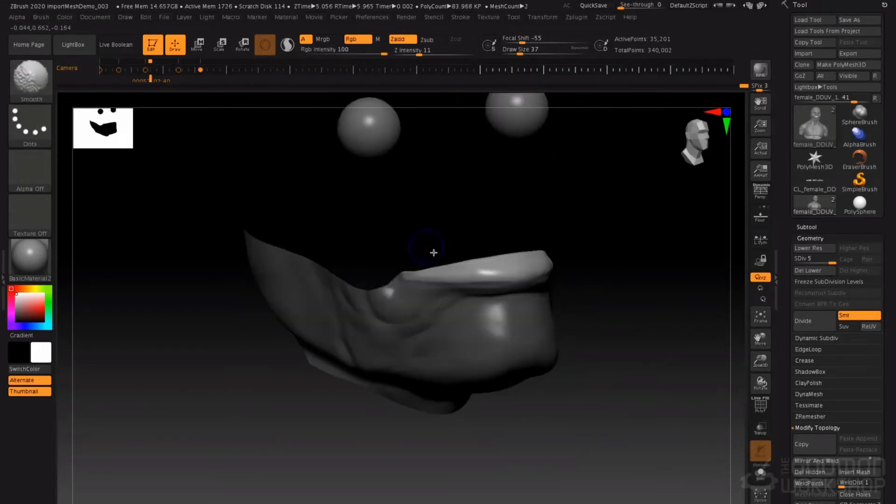
Drop to subdivision level 3 and inflate the lower lip with the Inflat brush at draw sizes 112 and 87, smoothing its inner edge.
{"action": "key", "text": "shift+d"}
{"action": "key", "text": "shift+d"}
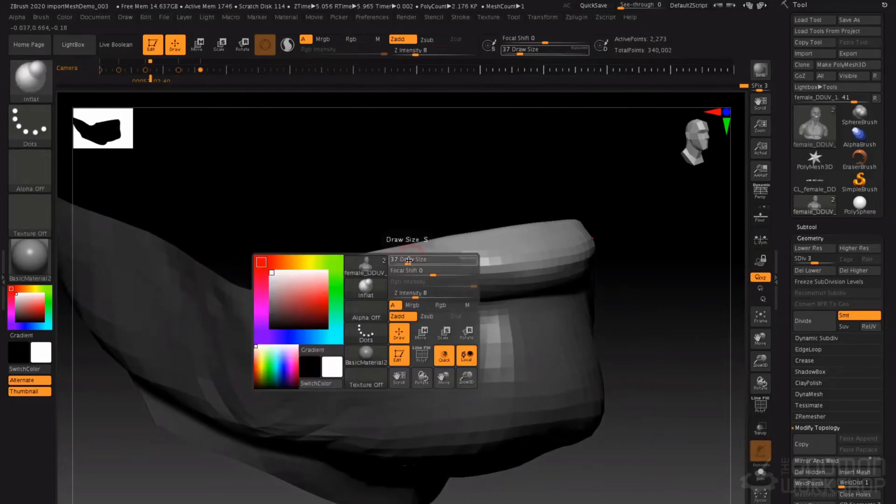
{"action": "key", "text": "space"}
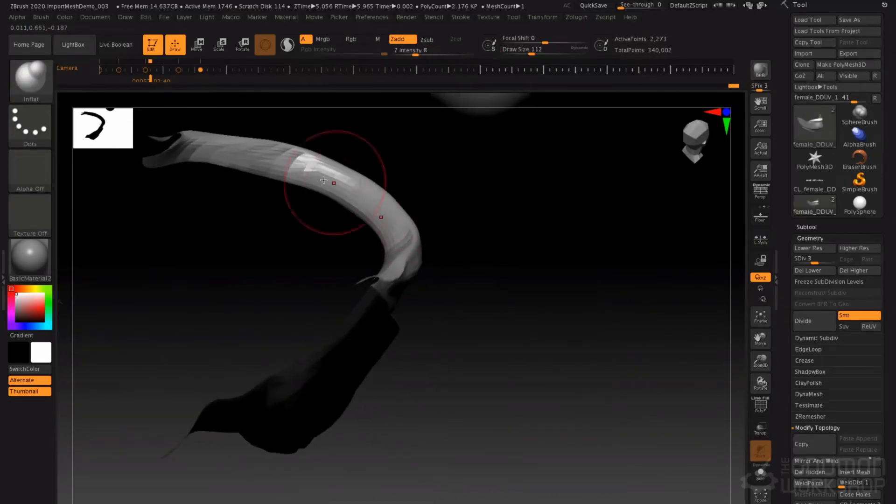
{"action": "key", "text": "space"}
{"action": "mouse_move", "coordinate": [280, 172]}
{"action": "left_mouse_down"}
{"action": "mouse_move", "coordinate": [262, 170]}
{"action": "mouse_move", "coordinate": [342, 186]}
{"action": "mouse_move", "coordinate": [368, 224]}
{"action": "mouse_move", "coordinate": [326, 191]}
{"action": "mouse_move", "coordinate": [221, 163]}
{"action": "left_mouse_up"}
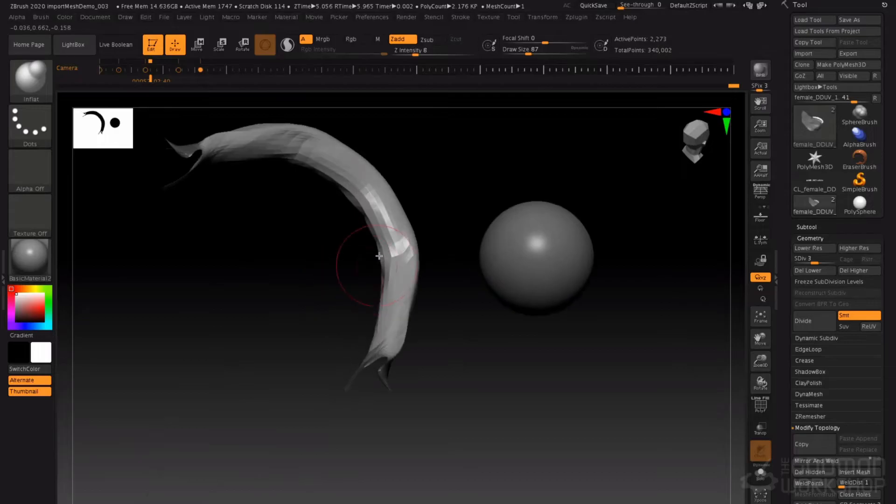
{"action": "key", "text": "shift"}
{"action": "left_click_drag", "start_coordinate": [360, 214], "coordinate": [370, 231]}
Return to subdivision level 5, switch to the DamStandard brush and smooth the lower lip's front edge.
{"action": "key", "text": "d"}
{"action": "key", "text": "d"}
{"action": "right_click_drag", "start_coordinate": [370, 230], "coordinate": [420, 213]}
{"action": "key", "text": "b"}
{"action": "key", "text": "d"}
{"action": "key", "text": "s"}
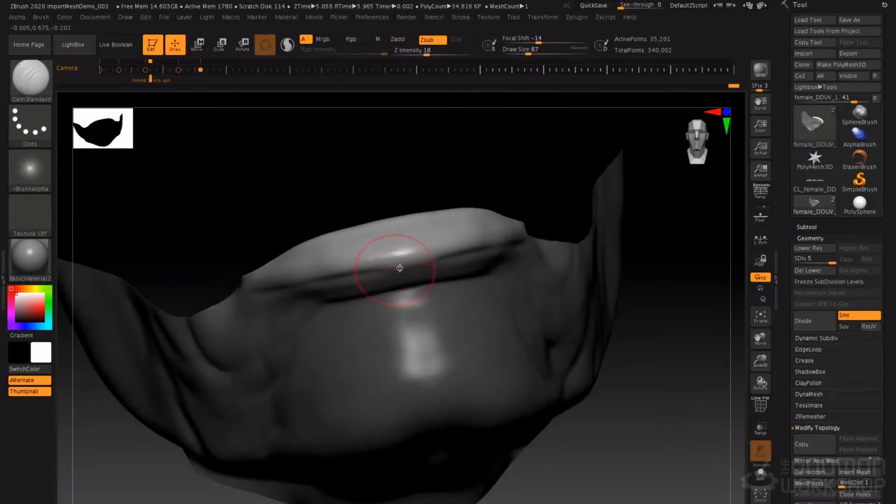
{"action": "left_click_drag", "start_coordinate": [445, 261], "coordinate": [396, 268], "text": "shift"}
Carve vertical creases along one side of the lower lip with the DamStandard brush at draw size 41, locking the camera while stroking.
{"action": "right_click_drag", "start_coordinate": [343, 226], "coordinate": [373, 228]}
{"action": "key", "text": "space"}
{"action": "left_click_drag", "start_coordinate": [331, 236], "coordinate": [327, 236]}
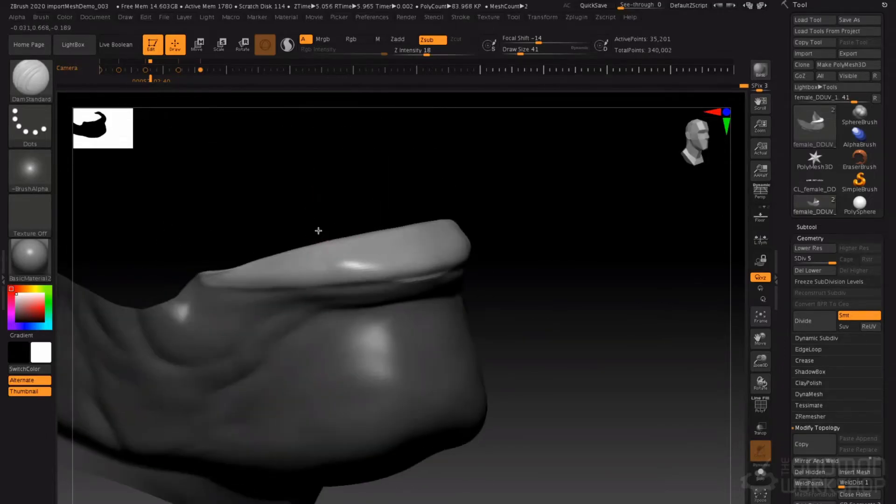
{"action": "left_click_drag", "start_coordinate": [370, 232], "coordinate": [404, 290]}
{"action": "left_click_drag", "start_coordinate": [407, 214], "coordinate": [397, 261]}
{"action": "left_click", "coordinate": [760, 259]}
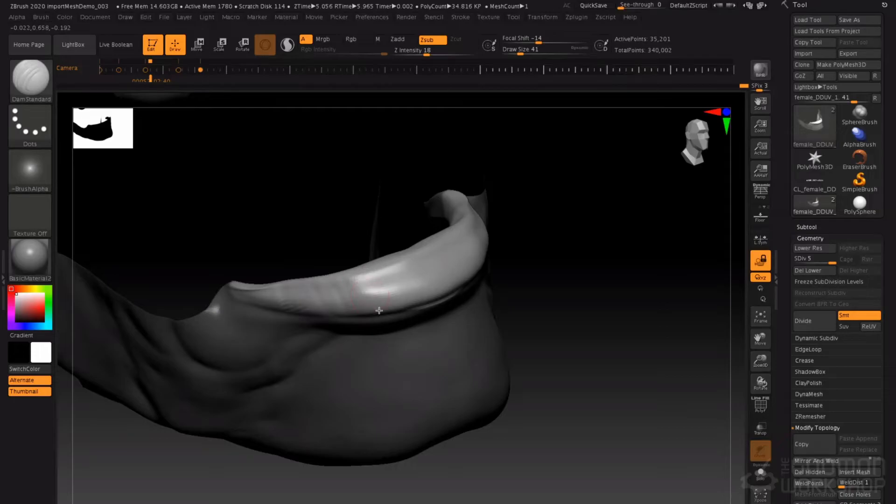
{"action": "mouse_move", "coordinate": [383, 275]}
{"action": "left_mouse_down"}
{"action": "mouse_move", "coordinate": [412, 314]}
{"action": "mouse_move", "coordinate": [426, 314]}
{"action": "left_mouse_up"}
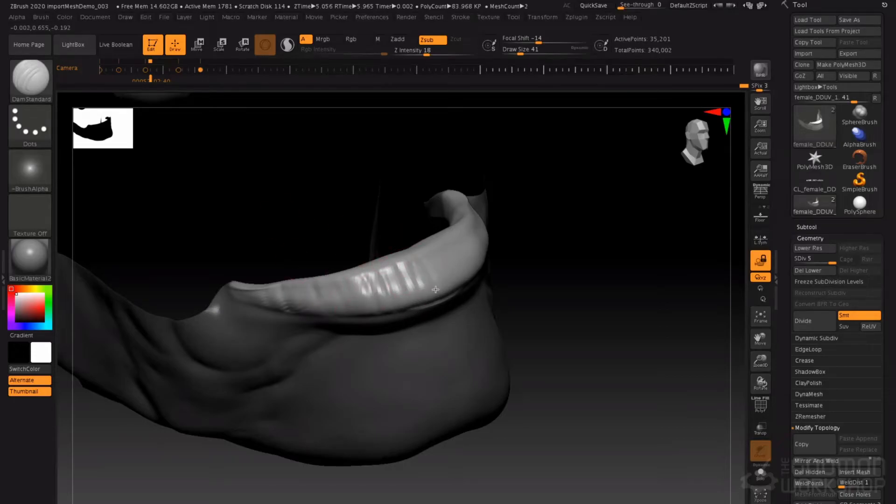
Continue the vertical creases across the lower lip's other half up to the mouth corner, unlocking the camera when finished.
{"action": "left_click_drag", "start_coordinate": [626, 294], "coordinate": [579, 162]}
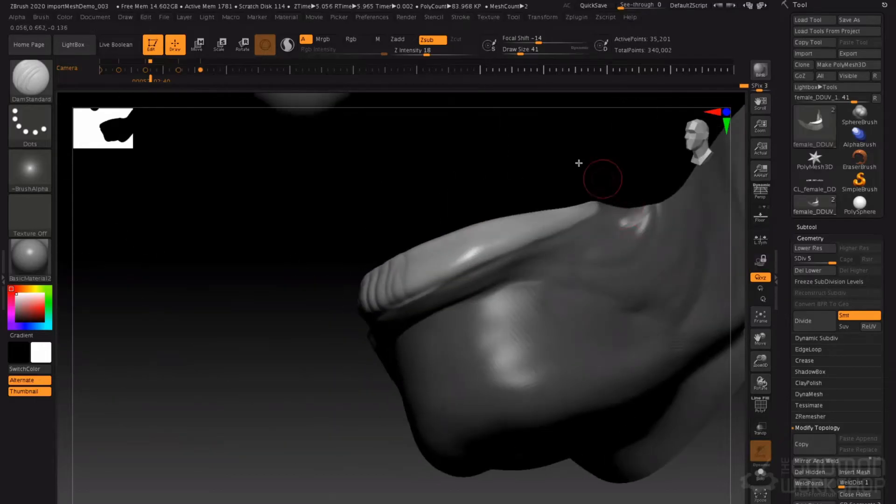
{"action": "mouse_move", "coordinate": [341, 370]}
{"action": "left_mouse_down"}
{"action": "mouse_move", "coordinate": [247, 356]}
{"action": "mouse_move", "coordinate": [222, 340]}
{"action": "mouse_move", "coordinate": [224, 350]}
{"action": "mouse_move", "coordinate": [719, 349]}
{"action": "left_mouse_up"}
{"action": "left_click", "coordinate": [761, 260]}
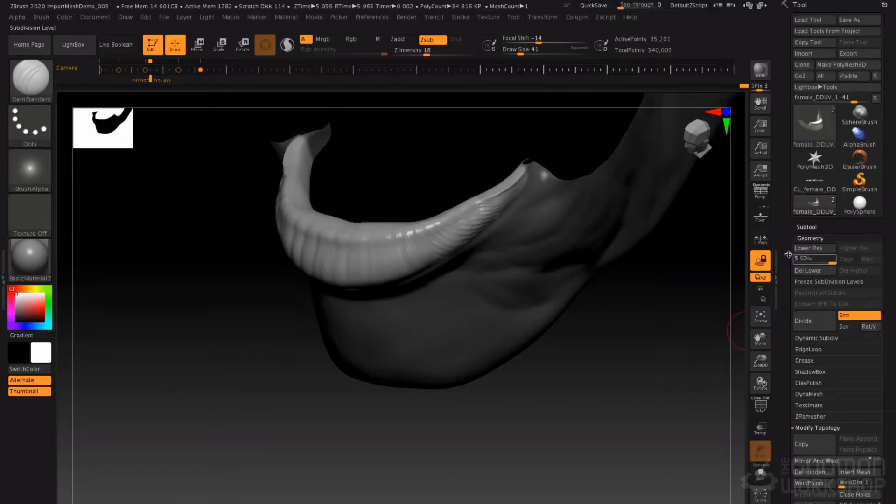
{"action": "left_click", "coordinate": [760, 261]}
{"action": "left_click_drag", "start_coordinate": [589, 364], "coordinate": [622, 388], "text": "shift"}
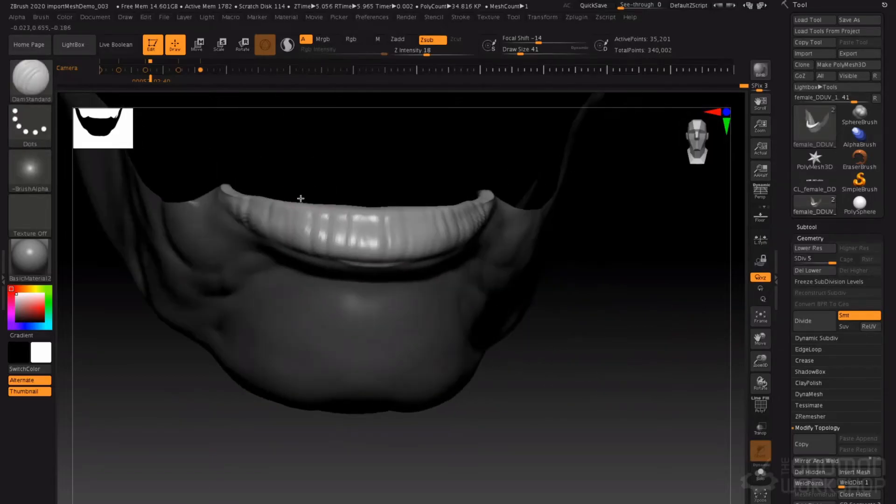
Add soft, broad grooves to the lower lip with DamStandard at draw size 94, focal shift -44 and Z intensity 7.
{"action": "key", "text": "space"}
{"action": "key", "text": "w"}
{"action": "key", "text": "space"}
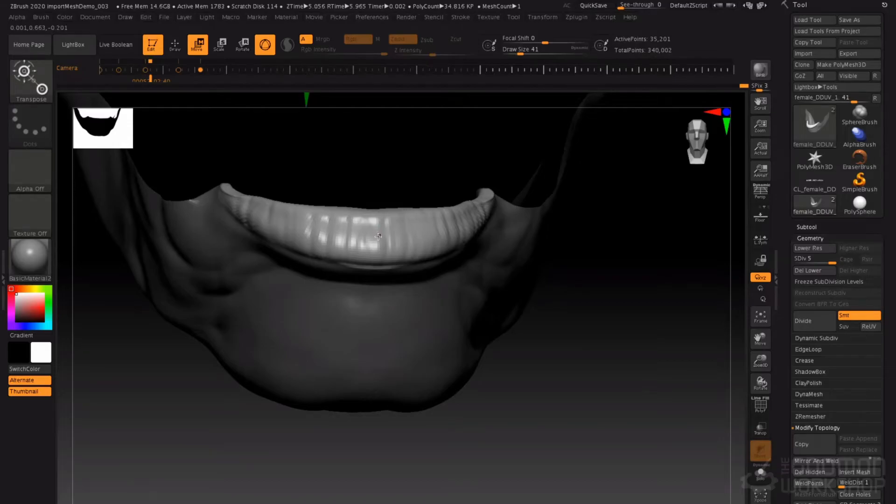
{"action": "key", "text": "q"}
{"action": "key", "text": "space"}
{"action": "mouse_move", "coordinate": [378, 236]}
{"action": "left_mouse_down"}
{"action": "mouse_move", "coordinate": [390, 247]}
{"action": "mouse_move", "coordinate": [388, 237]}
{"action": "left_mouse_up"}
{"action": "left_click_drag", "start_coordinate": [395, 269], "coordinate": [384, 268]}
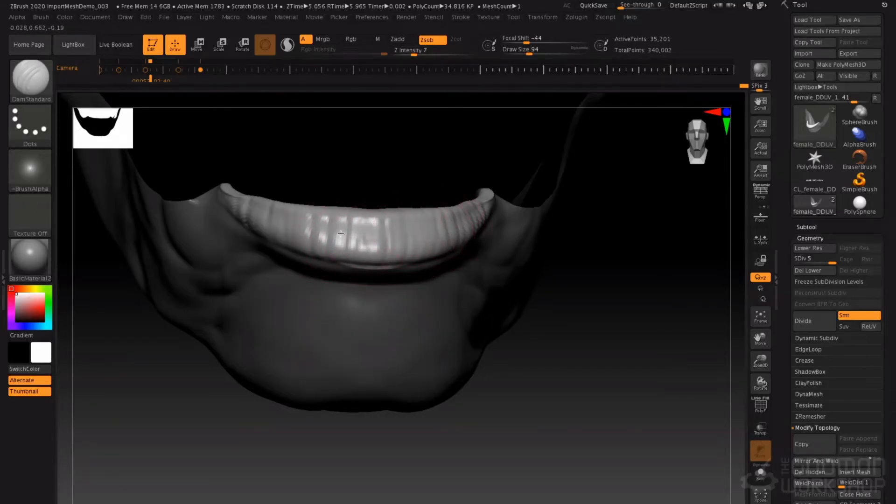
Deepen the lower lip's side creases with DamStandard at draw size 65 and Z intensity 14.
{"action": "right_click_drag", "start_coordinate": [406, 233], "coordinate": [456, 230]}
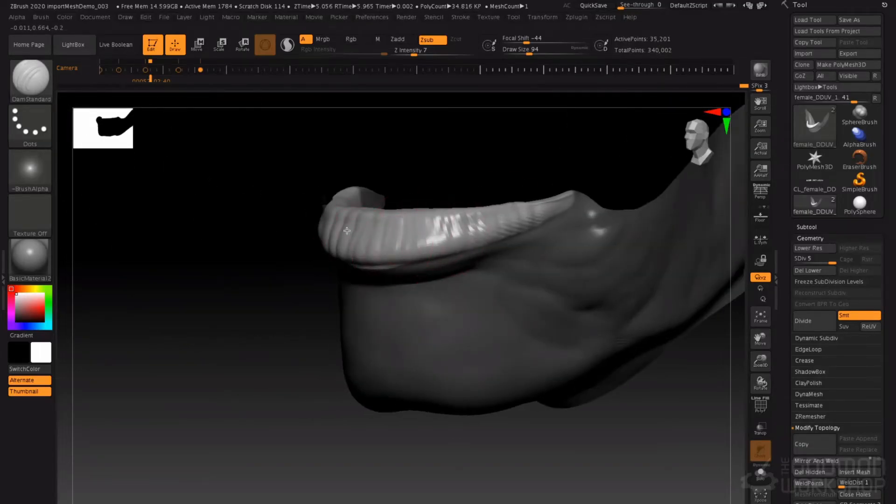
{"action": "key", "text": "space"}
{"action": "left_click_drag", "start_coordinate": [353, 232], "coordinate": [349, 232]}
{"action": "left_click_drag", "start_coordinate": [351, 266], "coordinate": [360, 266]}
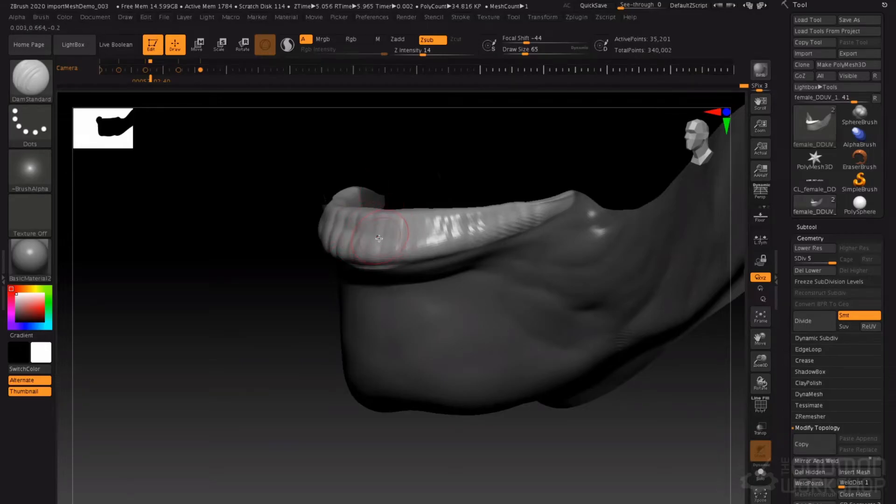
Swell the creased lower lip with the Inflat brush at draw size 87, focal shift -56 and Z intensity 5.
{"action": "key", "text": "ctrl"}
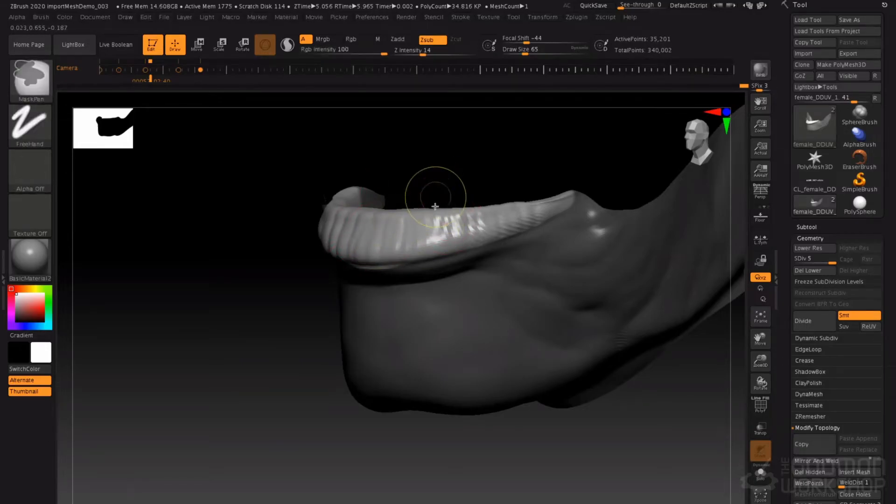
{"action": "key", "text": "b"}
{"action": "key", "text": "i"}
{"action": "key", "text": "n"}
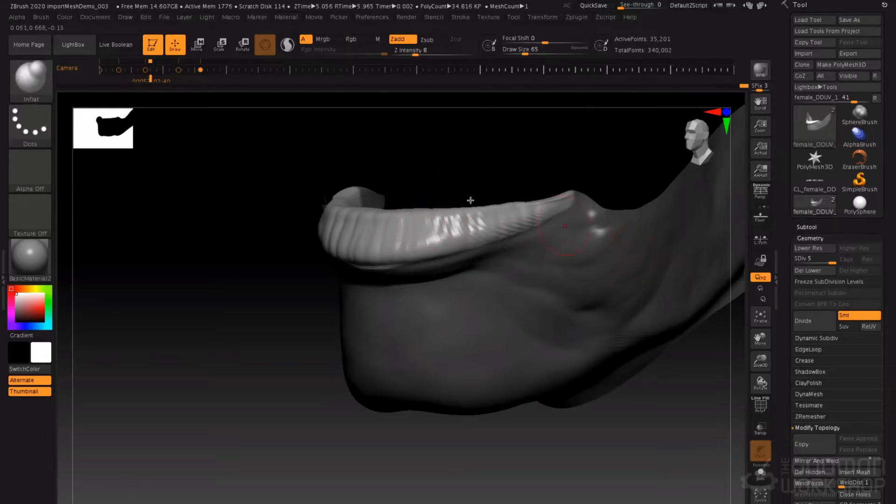
{"action": "key", "text": "space"}
{"action": "mouse_move", "coordinate": [443, 192]}
{"action": "left_mouse_down"}
{"action": "mouse_move", "coordinate": [459, 202]}
{"action": "mouse_move", "coordinate": [437, 201]}
{"action": "mouse_move", "coordinate": [439, 224]}
{"action": "mouse_move", "coordinate": [400, 246]}
{"action": "left_mouse_up"}
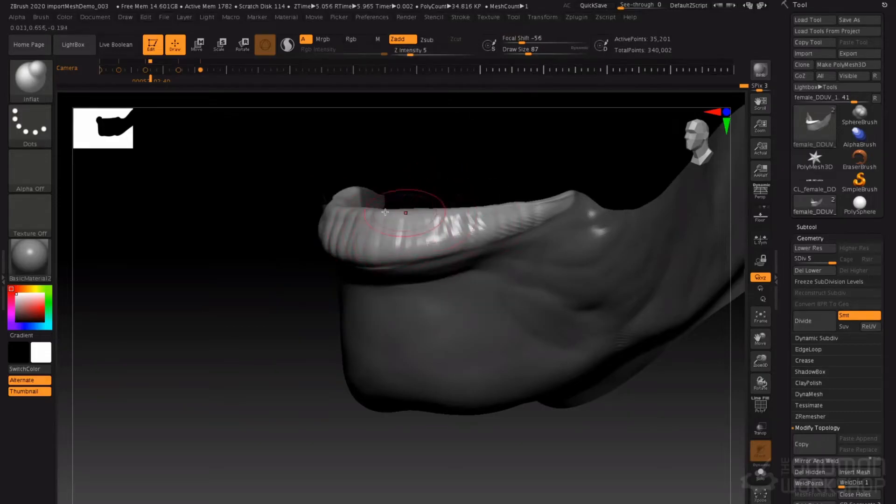
{"action": "mouse_move", "coordinate": [210, 240]}
{"action": "left_mouse_down"}
{"action": "mouse_move", "coordinate": [289, 234]}
{"action": "mouse_move", "coordinate": [281, 228]}
{"action": "left_mouse_up"}
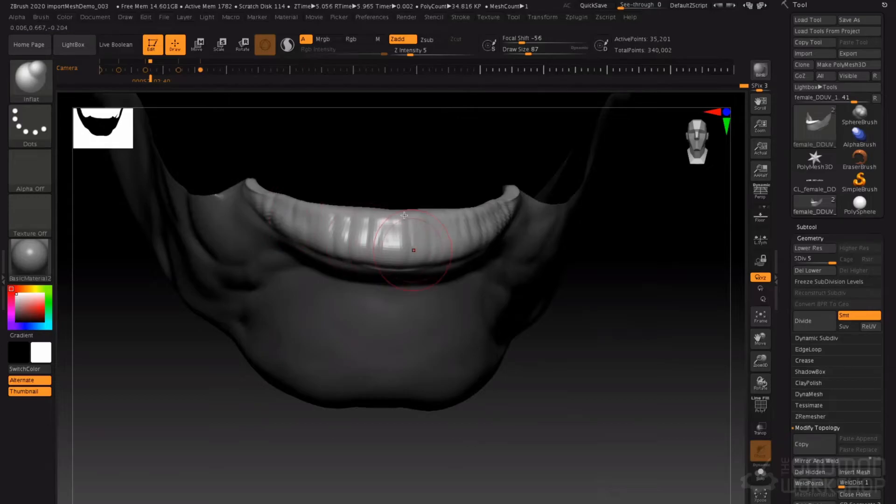
{"action": "left_click_drag", "start_coordinate": [403, 201], "coordinate": [408, 186]}
Invert the mask to protect the lower lip, then fill and smooth the hollow beneath it with the ClayTubes brush at draw size 87.
{"action": "left_click", "coordinate": [473, 180], "text": "ctrl"}
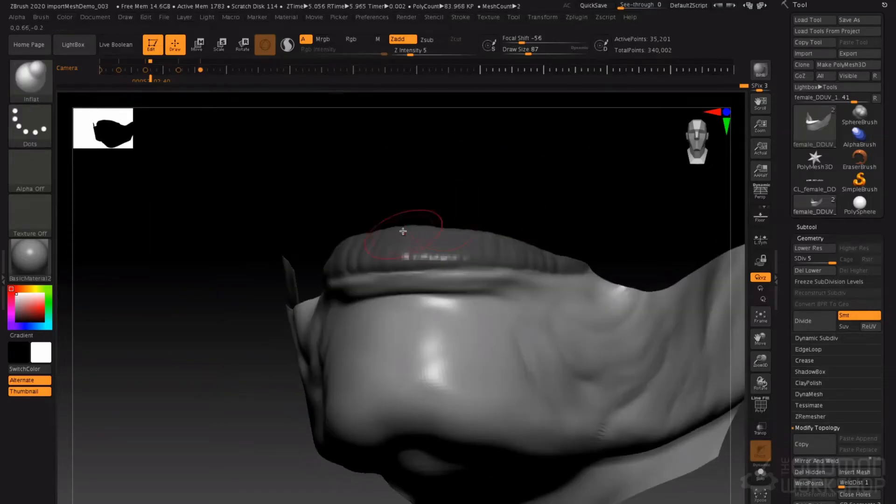
{"action": "left_click_drag", "start_coordinate": [402, 231], "coordinate": [361, 275]}
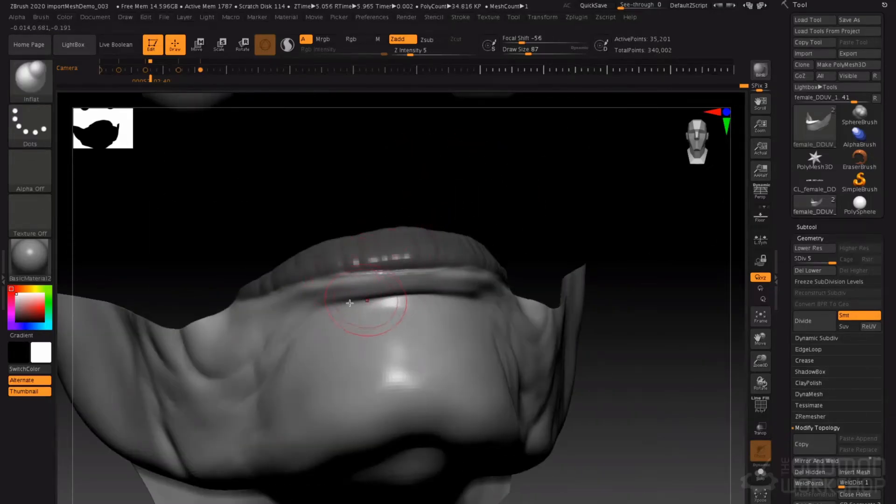
{"action": "key", "text": "b"}
{"action": "key", "text": "c"}
{"action": "key", "text": "t"}
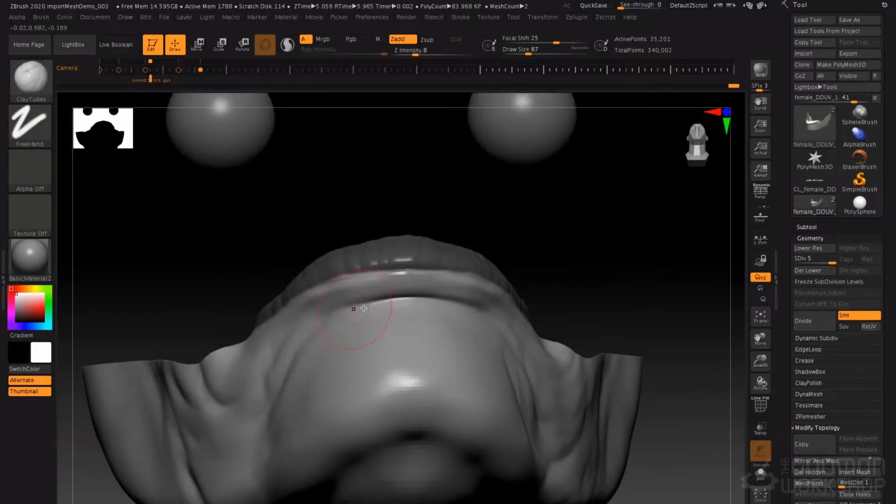
{"action": "mouse_move", "coordinate": [363, 308]}
{"action": "left_mouse_down"}
{"action": "mouse_move", "coordinate": [441, 301]}
{"action": "mouse_move", "coordinate": [480, 310]}
{"action": "mouse_move", "coordinate": [401, 306]}
{"action": "left_mouse_up"}
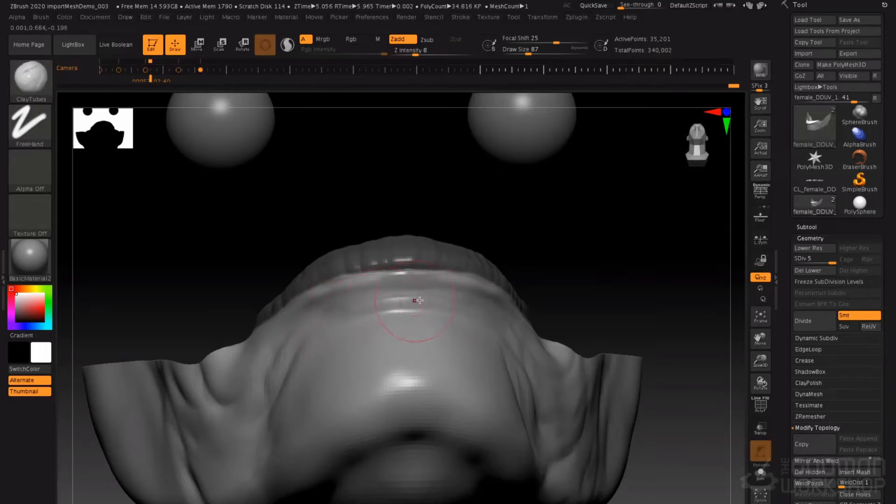
{"action": "key", "text": "shift"}
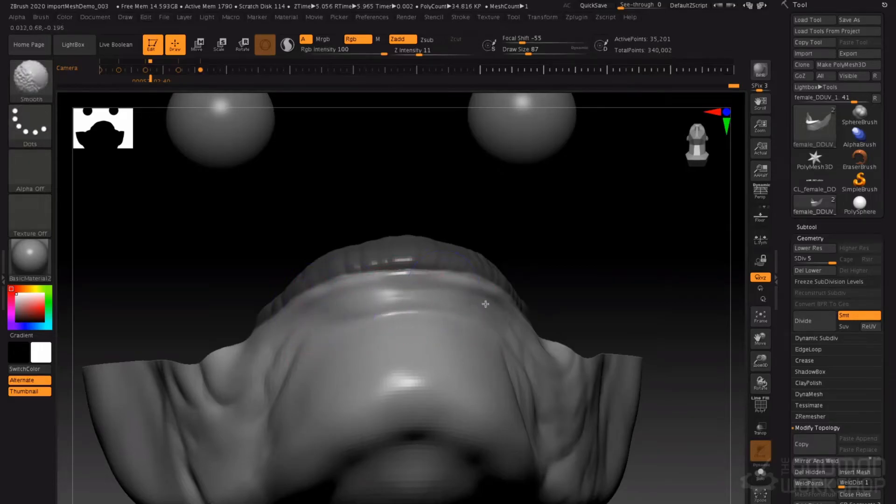
Mask the lower lip and jaw region by temporarily hiding it and inverting masks, leaving the whole bust visible and the upper face editable.
{"action": "left_click", "coordinate": [625, 242], "text": "ctrl+shift"}
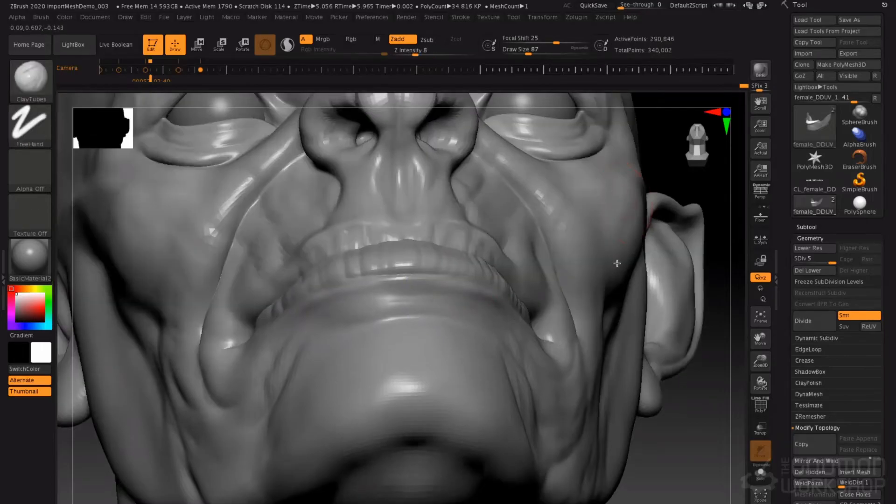
{"action": "mouse_move", "coordinate": [514, 327]}
{"action": "right_mouse_down", "text": "alt"}
{"action": "mouse_move", "coordinate": [505, 278]}
{"action": "mouse_move", "coordinate": [559, 254]}
{"action": "right_mouse_up", "text": "alt"}
{"action": "key", "text": "ctrl+shift"}
{"action": "left_click", "coordinate": [424, 284], "text": "ctrl+shift"}
{"action": "right_click_drag", "start_coordinate": [231, 276], "coordinate": [306, 266]}
{"action": "key", "text": "f"}
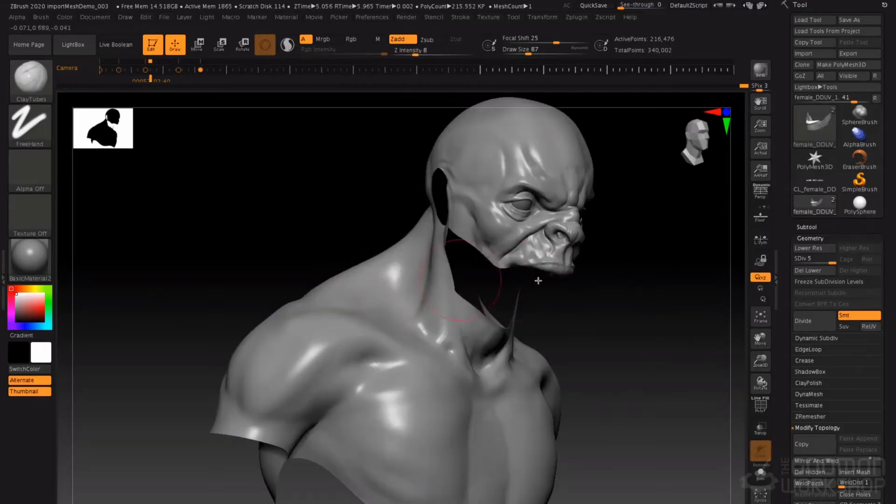
{"action": "left_click", "coordinate": [650, 261], "text": "ctrl"}
{"action": "left_click", "coordinate": [655, 242], "text": "ctrl+shift"}
{"action": "left_click", "coordinate": [653, 243], "text": "ctrl"}
{"action": "right_click_drag", "start_coordinate": [634, 232], "coordinate": [426, 267], "text": "ctrl"}
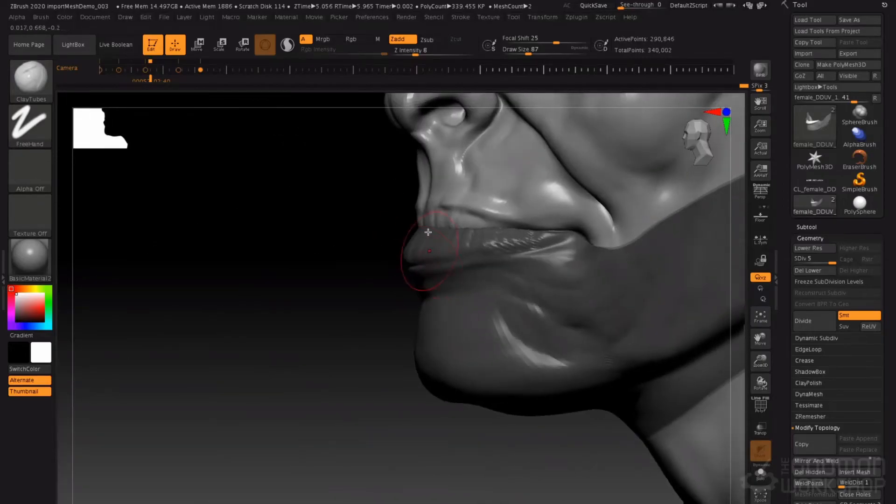
Reshape the upper lip's front contour with the Move brush at draw size 116.
{"action": "key", "text": "space"}
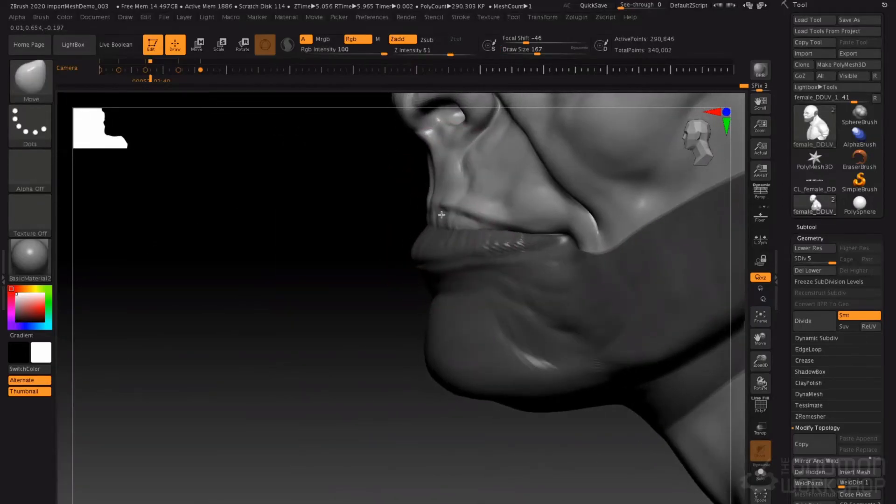
{"action": "key", "text": "space"}
{"action": "left_click_drag", "start_coordinate": [451, 196], "coordinate": [441, 199]}
{"action": "key", "text": "space"}
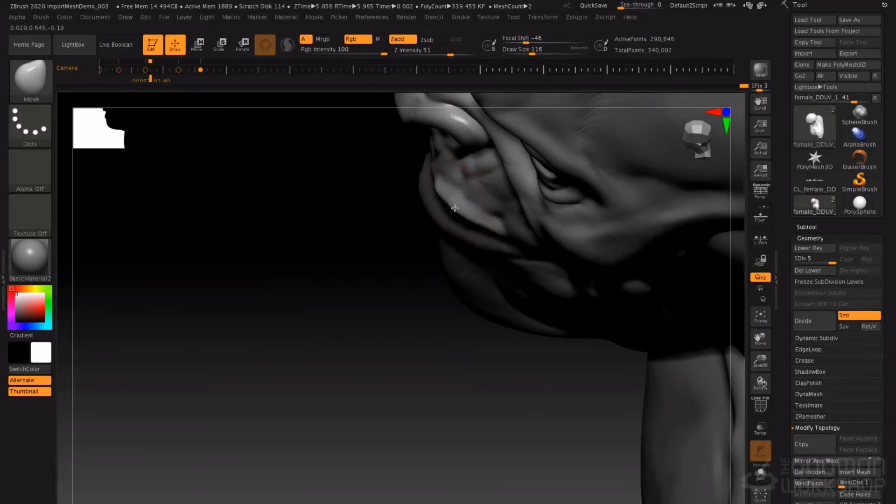
{"action": "mouse_move", "coordinate": [454, 208]}
{"action": "right_mouse_down"}
{"action": "mouse_move", "coordinate": [416, 181]}
{"action": "mouse_move", "coordinate": [409, 161]}
{"action": "right_mouse_up"}
{"action": "right_click_drag", "start_coordinate": [422, 208], "coordinate": [404, 249]}
Invert the mask to free the lower lip and jaw, then isolate that region.
{"action": "left_click", "coordinate": [339, 260], "text": "ctrl"}
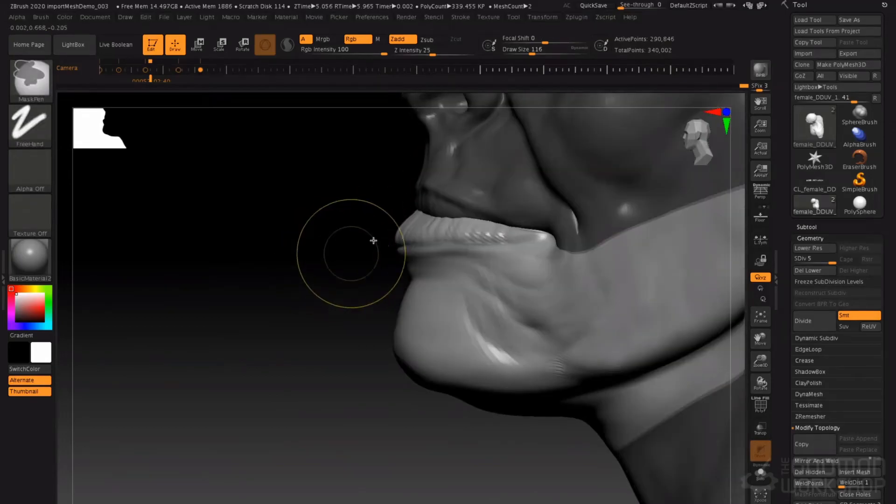
{"action": "left_click", "coordinate": [425, 267], "text": "ctrl+shift"}
{"action": "right_click_drag", "start_coordinate": [429, 207], "coordinate": [424, 204]}
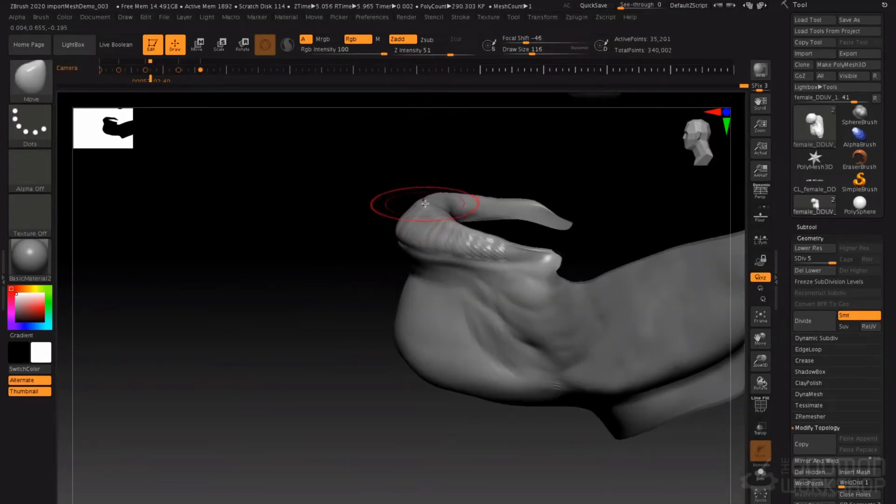
Drop to subdivision level 3 and reshape the lower lip's profile with the Move brush at draw sizes 293 and 112.
{"action": "key", "text": "space"}
{"action": "left_click_drag", "start_coordinate": [438, 205], "coordinate": [440, 205]}
{"action": "key", "text": "space"}
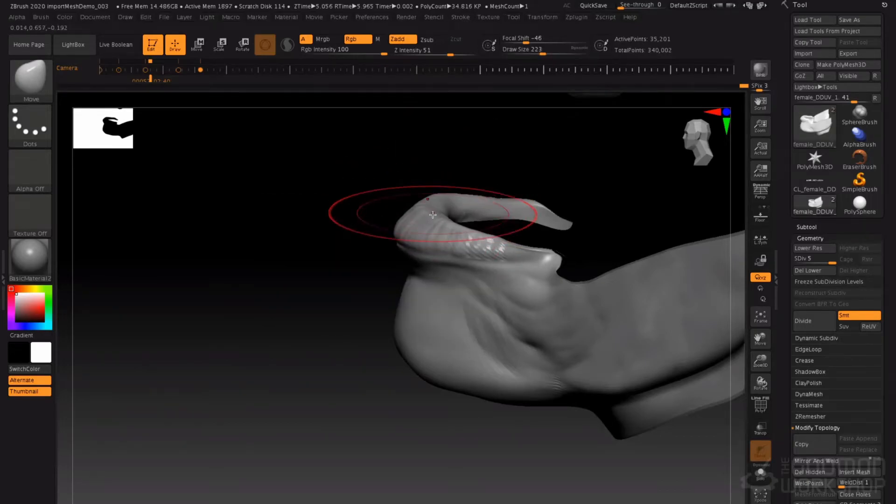
{"action": "key", "text": "shift+d"}
{"action": "key", "text": "shift+d"}
{"action": "key", "text": "space"}
{"action": "left_click_drag", "start_coordinate": [428, 219], "coordinate": [434, 219]}
{"action": "key", "text": "space"}
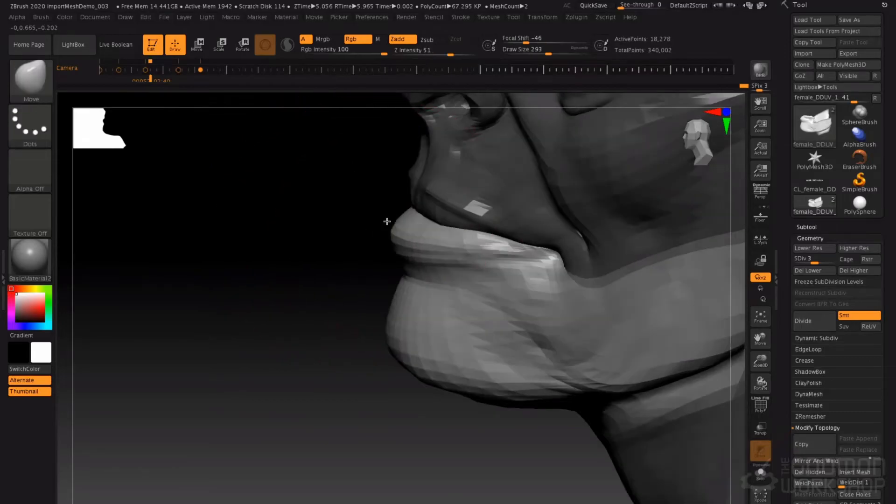
{"action": "mouse_move", "coordinate": [386, 221]}
{"action": "left_mouse_down"}
{"action": "mouse_move", "coordinate": [418, 218]}
{"action": "mouse_move", "coordinate": [405, 218]}
{"action": "left_mouse_up"}
{"action": "key", "text": "space"}
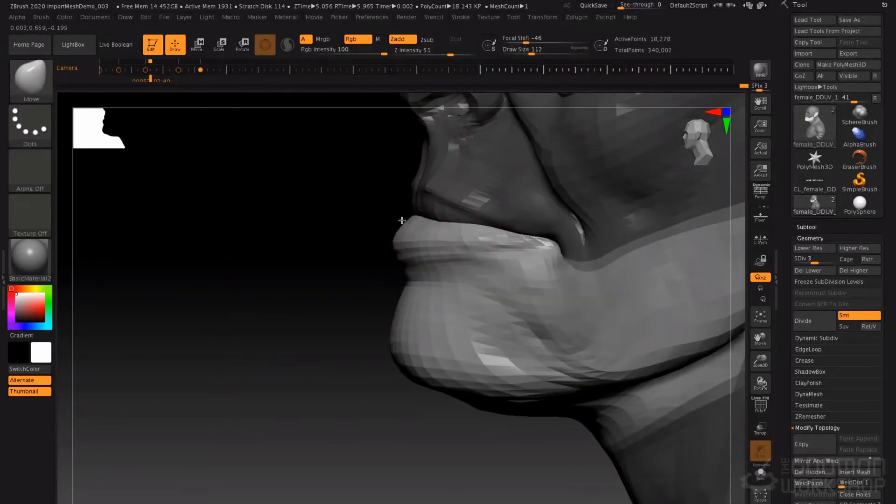
Invert the mask to protect the lower lip and jaw, and adjust the upper lip with the Move brush at draw size 228.
{"action": "left_click", "coordinate": [368, 216], "text": "ctrl"}
{"action": "key", "text": "space"}
{"action": "mouse_move", "coordinate": [413, 215]}
{"action": "left_mouse_down"}
{"action": "mouse_move", "coordinate": [425, 213]}
{"action": "mouse_move", "coordinate": [419, 202]}
{"action": "mouse_move", "coordinate": [411, 213]}
{"action": "left_mouse_up"}
{"action": "mouse_move", "coordinate": [410, 213]}
{"action": "left_mouse_down"}
{"action": "mouse_move", "coordinate": [428, 215]}
{"action": "mouse_move", "coordinate": [363, 224]}
{"action": "mouse_move", "coordinate": [414, 234]}
{"action": "mouse_move", "coordinate": [396, 223]}
{"action": "left_mouse_up"}
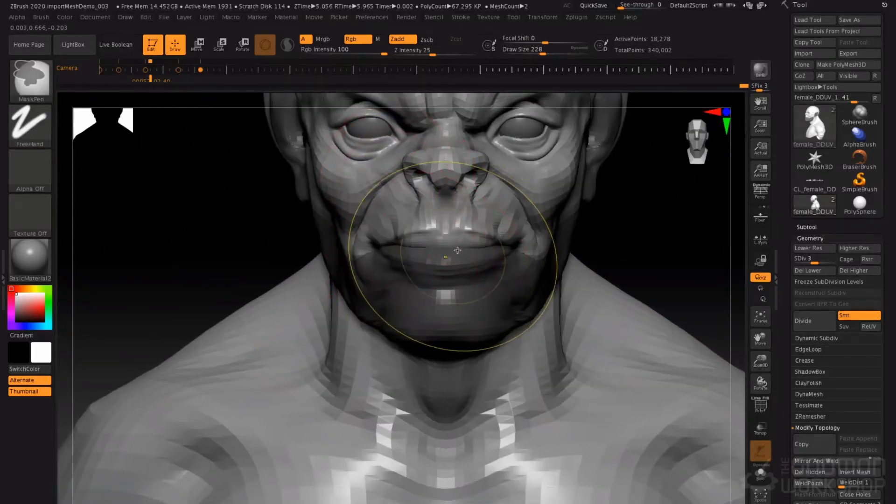
{"action": "key", "text": "ctrl+i"}
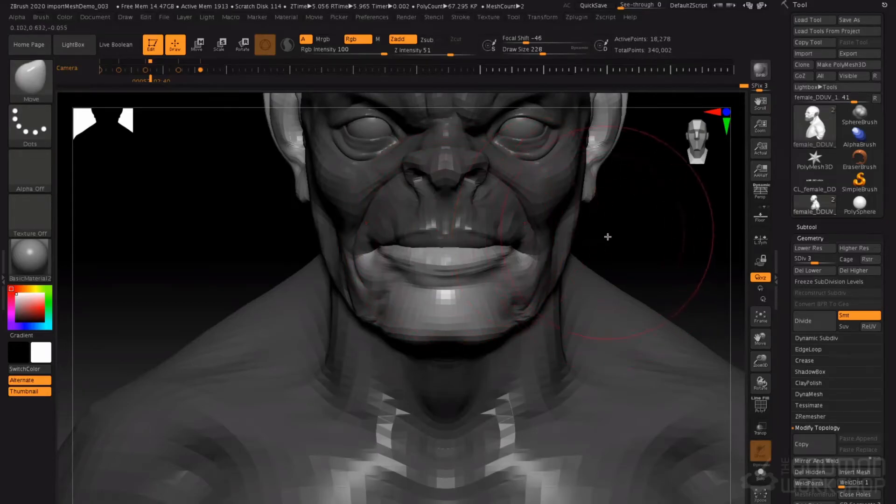
{"action": "left_click_drag", "start_coordinate": [607, 236], "coordinate": [622, 223], "text": "alt"}
{"action": "left_click", "coordinate": [670, 222], "text": "ctrl"}
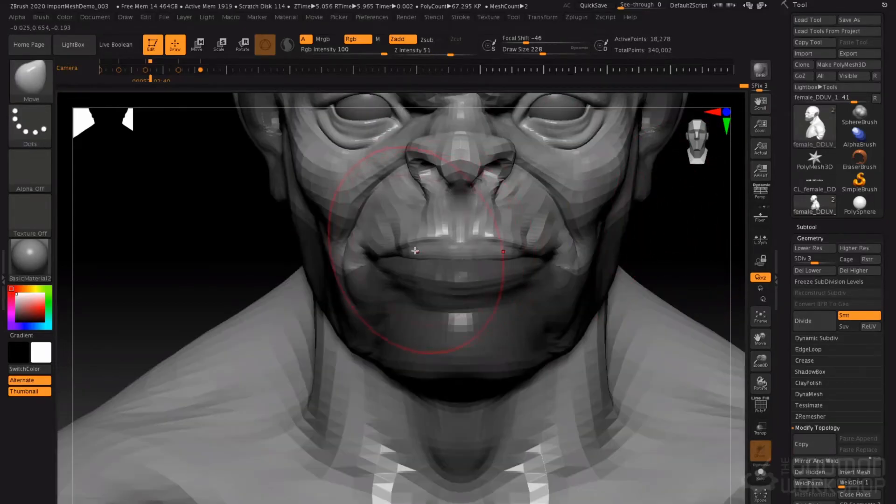
Refine the upper lip's shape along the mouth line with the Move brush at draw size 158.
{"action": "key", "text": "space"}
{"action": "left_click_drag", "start_coordinate": [429, 245], "coordinate": [417, 248]}
{"action": "left_click_drag", "start_coordinate": [656, 242], "coordinate": [517, 247]}
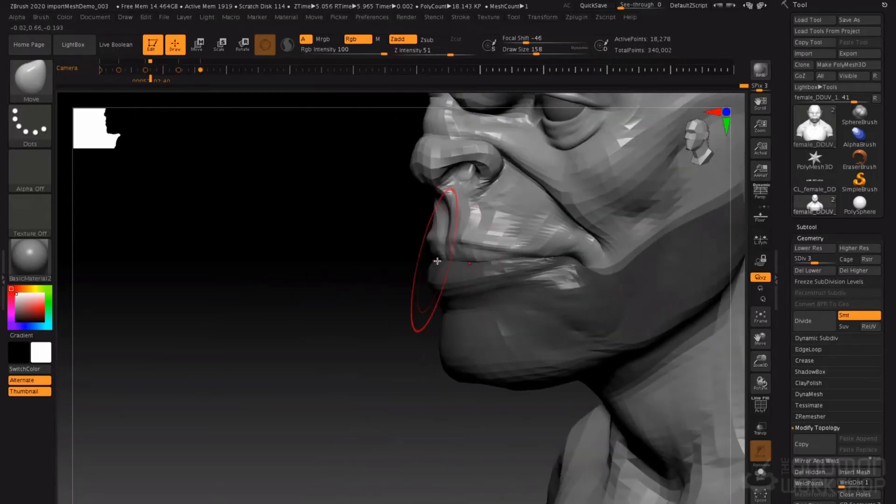
{"action": "mouse_move", "coordinate": [413, 247]}
{"action": "left_mouse_down"}
{"action": "mouse_move", "coordinate": [414, 274]}
{"action": "mouse_move", "coordinate": [355, 284]}
{"action": "left_mouse_up"}
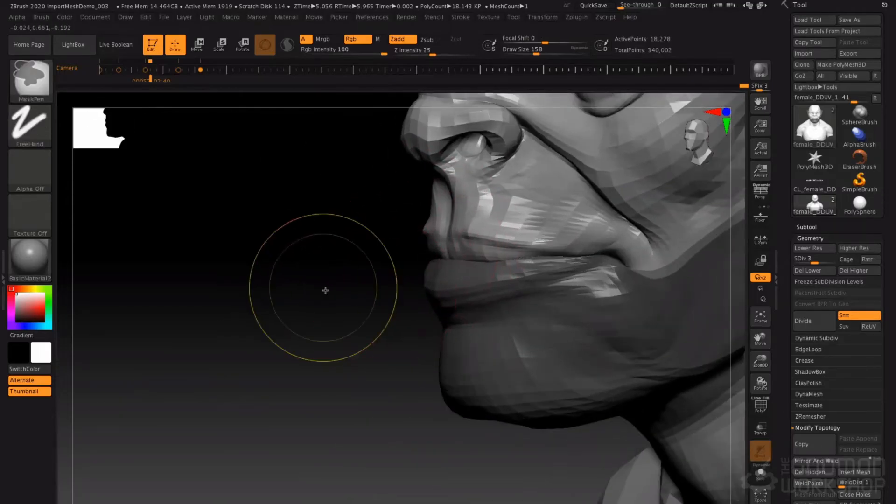
Invert the mask and reshape the lower lip against the upper lip with the Move brush at draw sizes 124 and 154.
{"action": "left_click", "coordinate": [324, 290], "text": "ctrl"}
{"action": "mouse_move", "coordinate": [413, 283]}
{"action": "left_mouse_down"}
{"action": "mouse_move", "coordinate": [436, 276]}
{"action": "mouse_move", "coordinate": [452, 251]}
{"action": "mouse_move", "coordinate": [436, 259]}
{"action": "mouse_move", "coordinate": [463, 255]}
{"action": "left_mouse_up"}
{"action": "key", "text": "bracketleft"}
{"action": "key", "text": "space"}
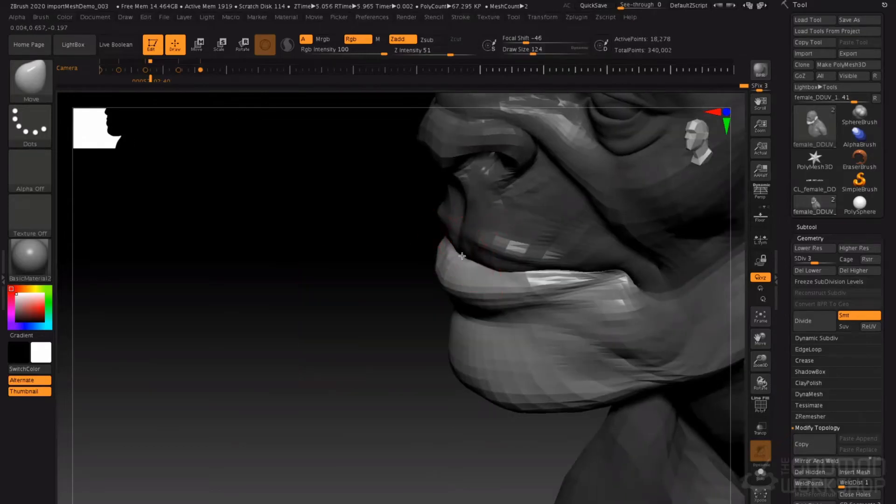
{"action": "right_click_drag", "start_coordinate": [481, 264], "coordinate": [520, 257]}
{"action": "left_click_drag", "start_coordinate": [488, 272], "coordinate": [490, 266]}
{"action": "mouse_move", "coordinate": [491, 265]}
{"action": "right_mouse_down"}
{"action": "mouse_move", "coordinate": [467, 240]}
{"action": "mouse_move", "coordinate": [413, 239]}
{"action": "mouse_move", "coordinate": [427, 258]}
{"action": "right_mouse_up"}
{"action": "right_click_drag", "start_coordinate": [314, 278], "coordinate": [410, 278]}
{"action": "key", "text": "space"}
{"action": "left_click_drag", "start_coordinate": [410, 277], "coordinate": [414, 278]}
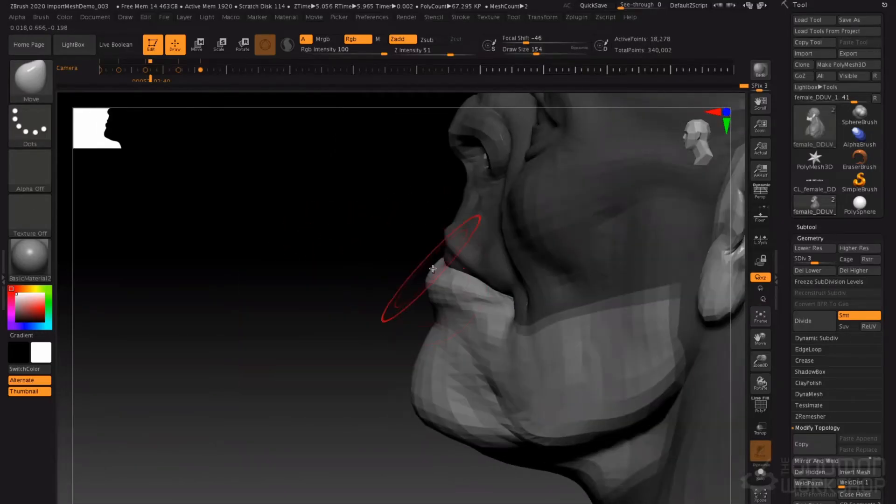
Return to subdivision level 5 and carve creases into the lower lip with DamStandard at draw size 37 and focal shift 35.
{"action": "key", "text": "d"}
{"action": "key", "text": "d"}
{"action": "mouse_move", "coordinate": [355, 299]}
{"action": "right_mouse_down"}
{"action": "mouse_move", "coordinate": [390, 293]}
{"action": "mouse_move", "coordinate": [409, 267]}
{"action": "mouse_move", "coordinate": [415, 317]}
{"action": "mouse_move", "coordinate": [438, 285]}
{"action": "right_mouse_up"}
{"action": "key", "text": "space"}
{"action": "left_click_drag", "start_coordinate": [379, 257], "coordinate": [375, 257]}
{"action": "key", "text": "b"}
{"action": "key", "text": "d"}
{"action": "key", "text": "s"}
{"action": "key", "text": "space"}
{"action": "right_click_drag", "start_coordinate": [376, 257], "coordinate": [364, 294]}
{"action": "key", "text": "space"}
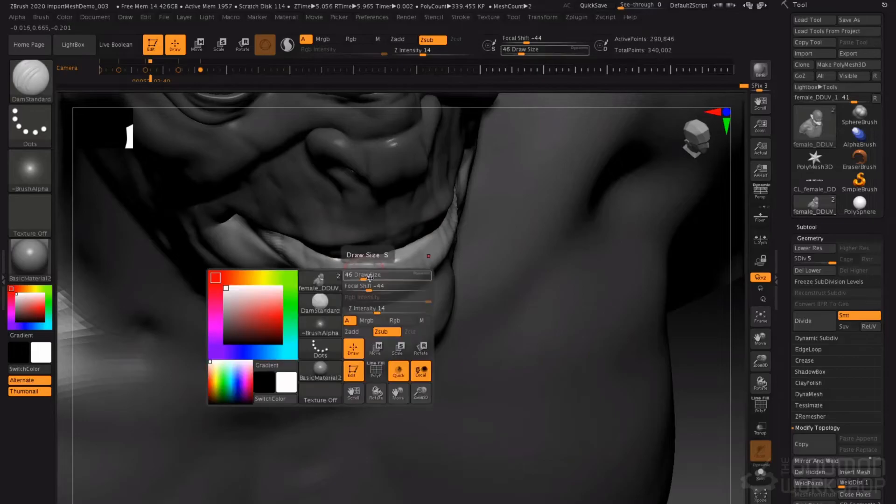
{"action": "mouse_move", "coordinate": [369, 289]}
{"action": "left_mouse_down"}
{"action": "mouse_move", "coordinate": [403, 289]}
{"action": "mouse_move", "coordinate": [362, 279]}
{"action": "mouse_move", "coordinate": [363, 261]}
{"action": "left_mouse_up"}
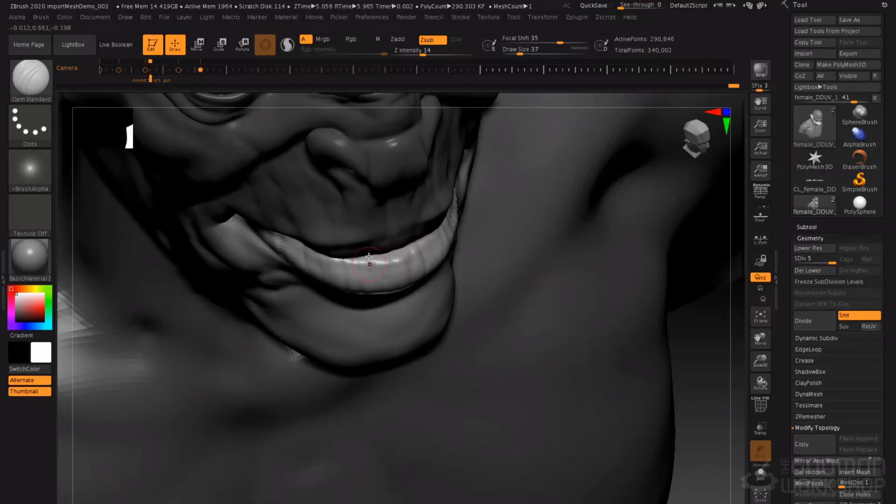
Clear the mask from the bust and examine the nose and mouth from both sides.
{"action": "key", "text": "f"}
{"action": "right_click_drag", "start_coordinate": [429, 279], "coordinate": [434, 215]}
{"action": "mouse_move", "coordinate": [176, 310]}
{"action": "left_mouse_down", "text": "ctrl"}
{"action": "mouse_move", "coordinate": [170, 284]}
{"action": "mouse_move", "coordinate": [204, 266]}
{"action": "mouse_move", "coordinate": [176, 272]}
{"action": "mouse_move", "coordinate": [180, 299]}
{"action": "left_mouse_up", "text": "ctrl"}
{"action": "right_click_drag", "start_coordinate": [308, 274], "coordinate": [295, 332], "text": "alt"}
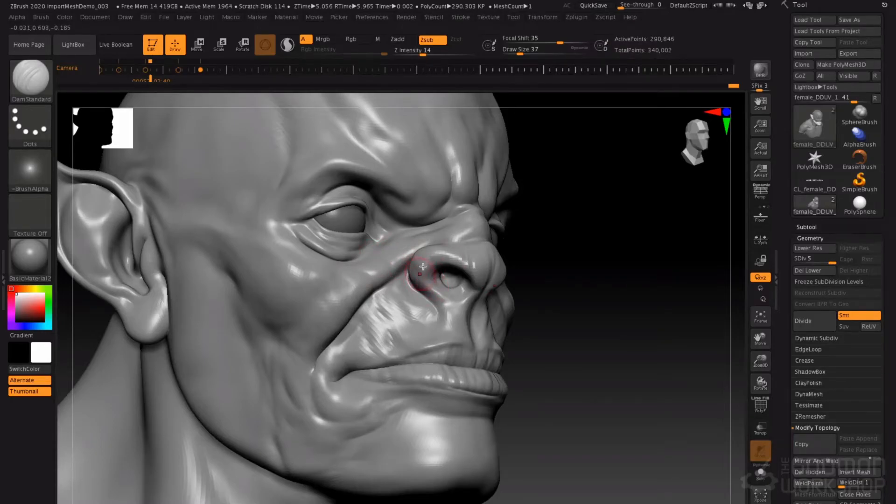
{"action": "right_click_drag", "start_coordinate": [447, 249], "coordinate": [502, 274]}
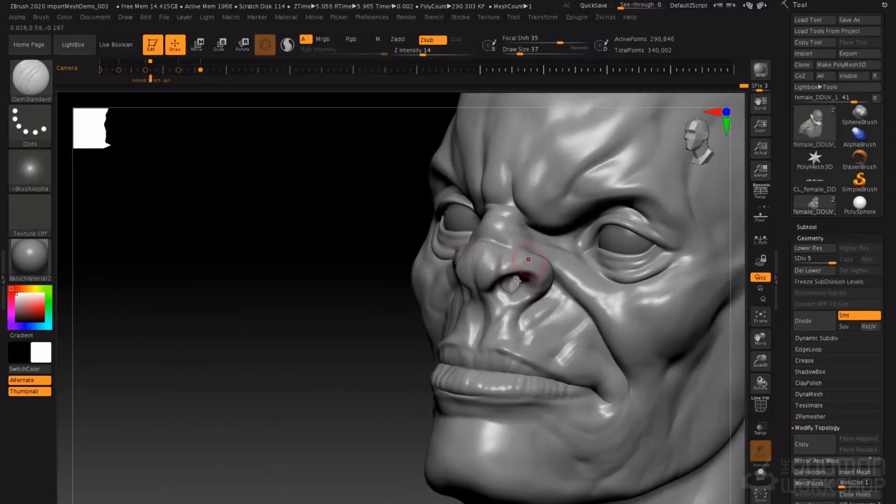
{"action": "right_click_drag", "start_coordinate": [518, 281], "coordinate": [501, 299]}
{"action": "mouse_move", "coordinate": [515, 258]}
{"action": "right_mouse_down"}
{"action": "mouse_move", "coordinate": [471, 262]}
{"action": "mouse_move", "coordinate": [428, 238]}
{"action": "right_mouse_up"}
Build up the nostril wings with the Standard brush at draw size 37 and the ClayTubes brush at draw size 54.
{"action": "key", "text": "b"}
{"action": "key", "text": "s"}
{"action": "key", "text": "t"}
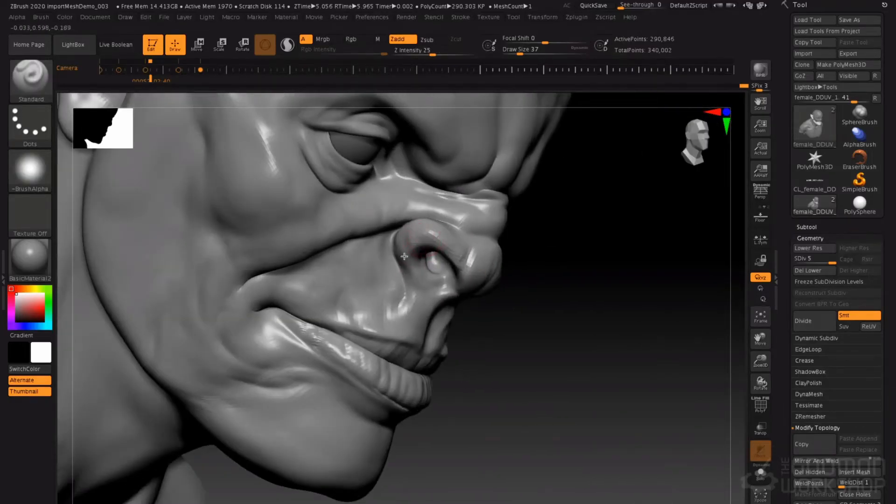
{"action": "right_click_drag", "start_coordinate": [455, 219], "coordinate": [425, 201]}
{"action": "key", "text": "b"}
{"action": "key", "text": "c"}
{"action": "key", "text": "t"}
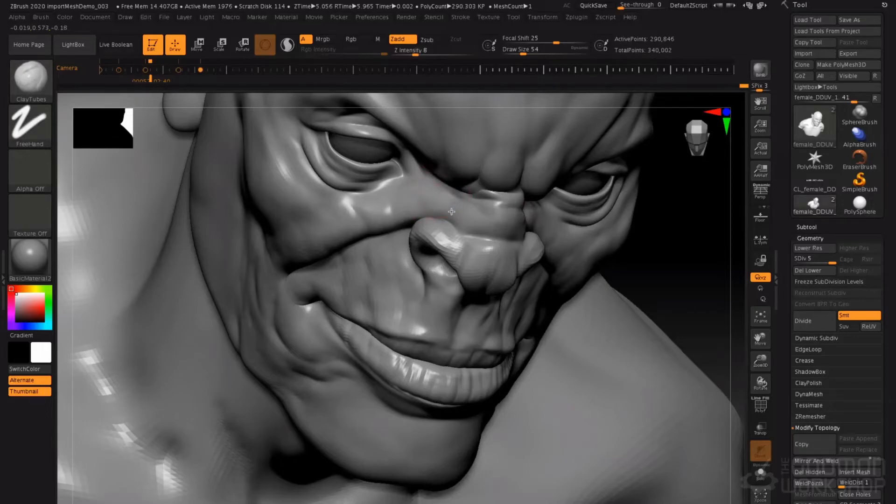
{"action": "right_click_drag", "start_coordinate": [410, 220], "coordinate": [550, 220]}
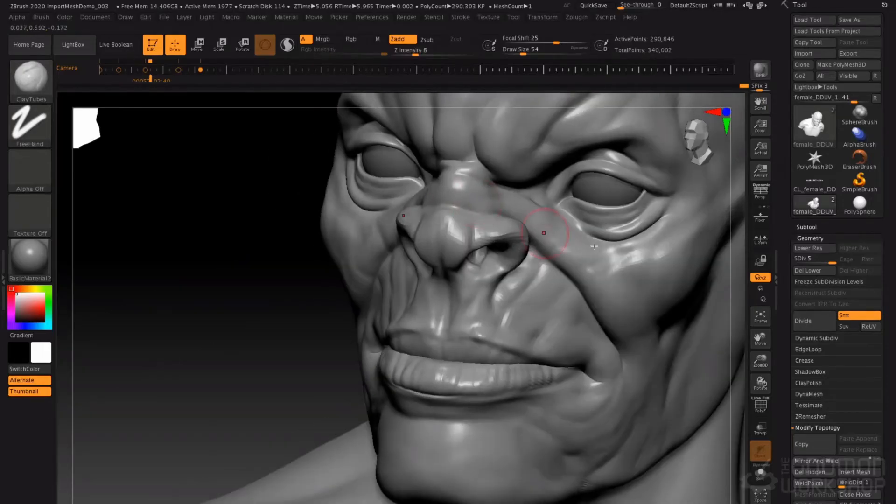
{"action": "right_click_drag", "start_coordinate": [494, 245], "coordinate": [409, 194]}
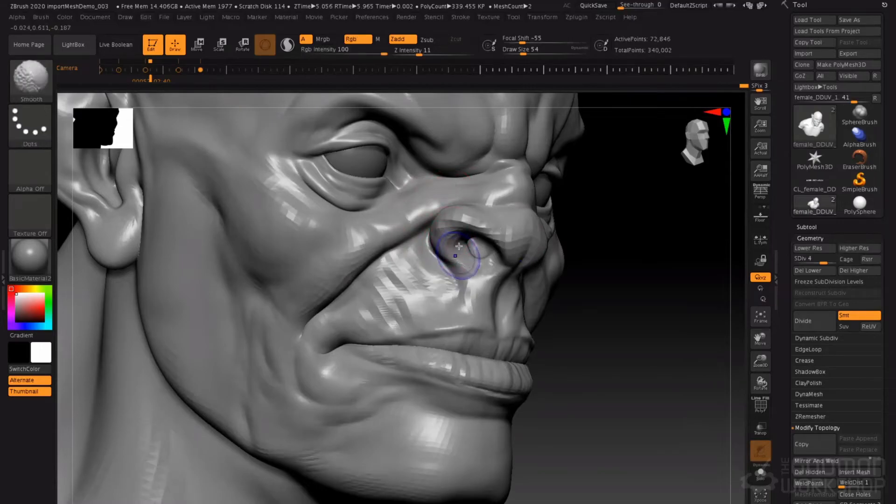
Lower the mesh to subdivision level 3 and mask the nose.
{"action": "key", "text": "shift+d"}
{"action": "key", "text": "shift+d"}
{"action": "key", "text": "ctrl"}
{"action": "mouse_move", "coordinate": [447, 246]}
{"action": "right_mouse_down"}
{"action": "mouse_move", "coordinate": [429, 233]}
{"action": "mouse_move", "coordinate": [441, 213]}
{"action": "right_mouse_up"}
{"action": "mouse_move", "coordinate": [466, 219]}
{"action": "left_mouse_down", "text": "ctrl"}
{"action": "mouse_move", "coordinate": [468, 244]}
{"action": "mouse_move", "coordinate": [485, 218]}
{"action": "mouse_move", "coordinate": [520, 219]}
{"action": "mouse_move", "coordinate": [499, 195]}
{"action": "left_mouse_up", "text": "ctrl"}
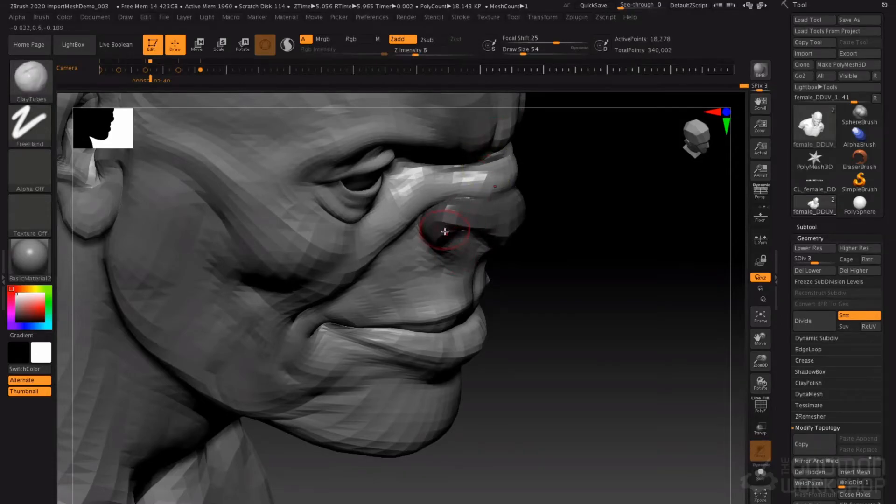
Push the cheek fold around the masked nostril wing with the Move brush at draw size 108 and focal shift -7.
{"action": "key", "text": "b"}
{"action": "key", "text": "m"}
{"action": "key", "text": "v"}
{"action": "key", "text": "space"}
{"action": "mouse_move", "coordinate": [449, 224]}
{"action": "left_mouse_down"}
{"action": "mouse_move", "coordinate": [460, 225]}
{"action": "mouse_move", "coordinate": [418, 233]}
{"action": "mouse_move", "coordinate": [438, 243]}
{"action": "left_mouse_up"}
{"action": "key", "text": "space"}
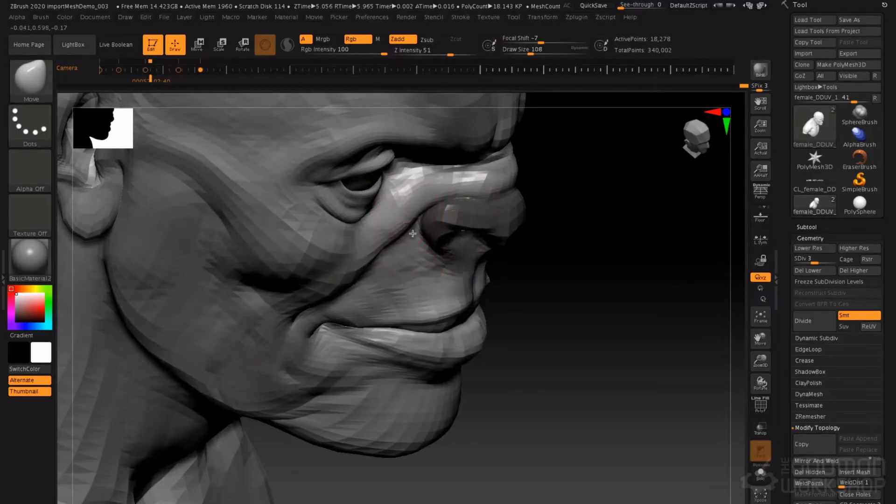
{"action": "mouse_move", "coordinate": [416, 209]}
{"action": "right_mouse_down"}
{"action": "mouse_move", "coordinate": [430, 211]}
{"action": "mouse_move", "coordinate": [355, 227]}
{"action": "right_mouse_up"}
{"action": "left_click_drag", "start_coordinate": [399, 244], "coordinate": [396, 239]}
{"action": "right_click_drag", "start_coordinate": [397, 239], "coordinate": [346, 235]}
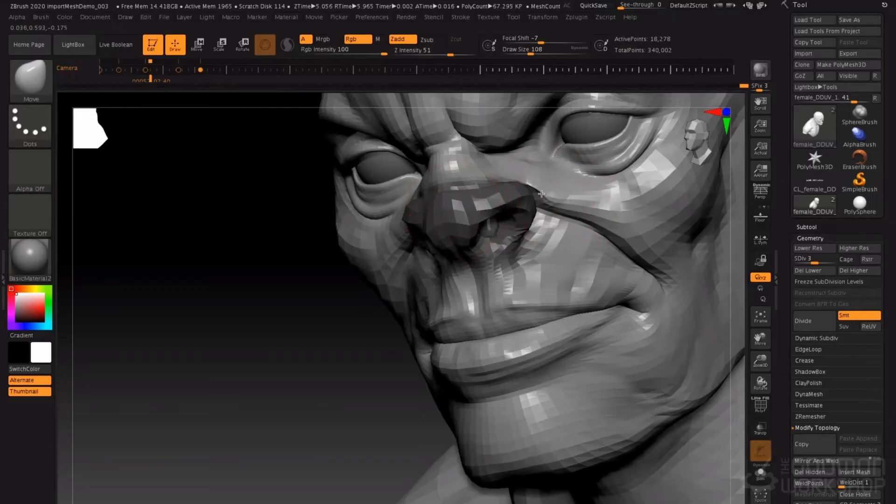
Return to subdivision level 5 and tighten the skin around the nostril wing with the Move brush at draw size 74.
{"action": "key", "text": "d"}
{"action": "key", "text": "d"}
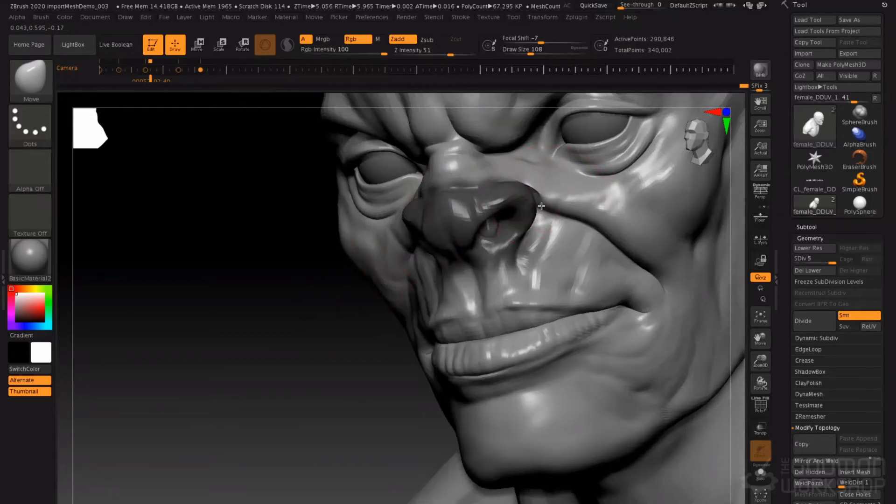
{"action": "right_click_drag", "start_coordinate": [541, 205], "coordinate": [517, 202]}
{"action": "key", "text": "space"}
{"action": "mouse_move", "coordinate": [541, 195]}
{"action": "left_mouse_down"}
{"action": "mouse_move", "coordinate": [527, 185]}
{"action": "mouse_move", "coordinate": [540, 182]}
{"action": "left_mouse_up"}
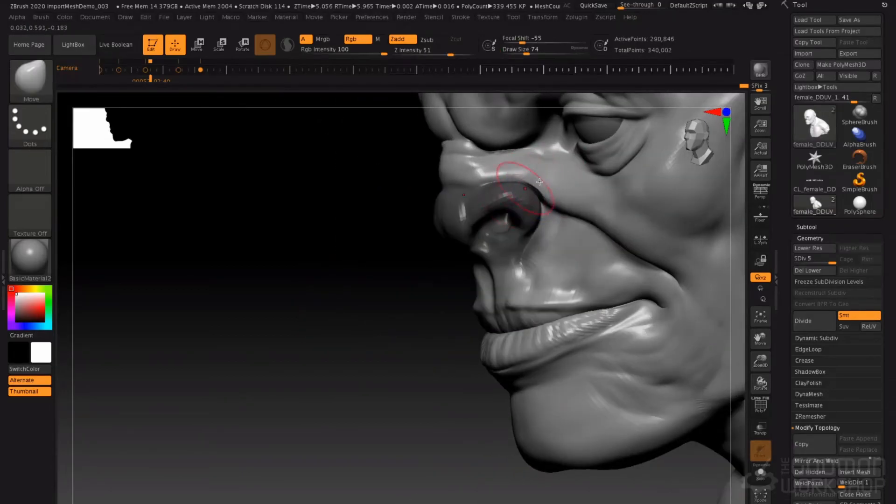
{"action": "mouse_move", "coordinate": [539, 181]}
{"action": "right_mouse_down"}
{"action": "mouse_move", "coordinate": [456, 239]}
{"action": "mouse_move", "coordinate": [469, 227]}
{"action": "right_mouse_up"}
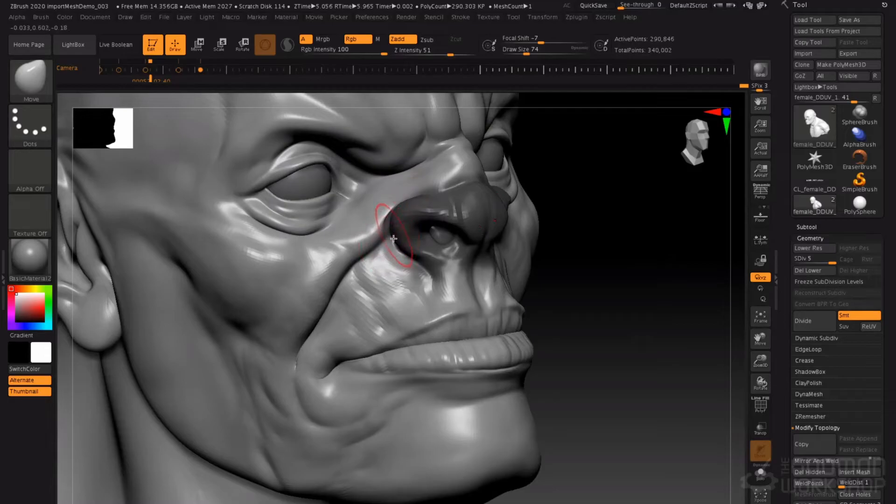
Set the Smooth brush's Z intensity to 34.
{"action": "left_click", "coordinate": [411, 50]}
{"action": "type", "text": "34"}
{"action": "key", "text": "shift"}
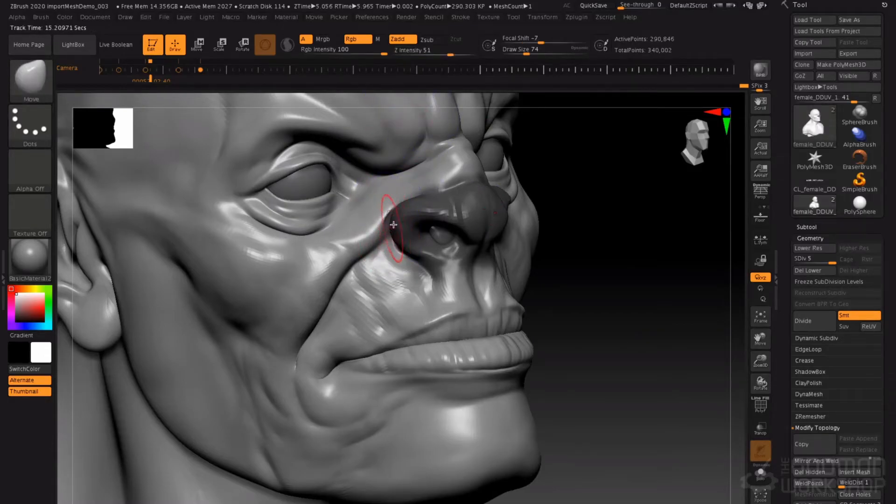
Clear the nose mask, then swell and smooth the fold beside the nostril with the Inflat brush at Z intensity 5.
{"action": "key", "text": "b"}
{"action": "key", "text": "i"}
{"action": "key", "text": "n"}
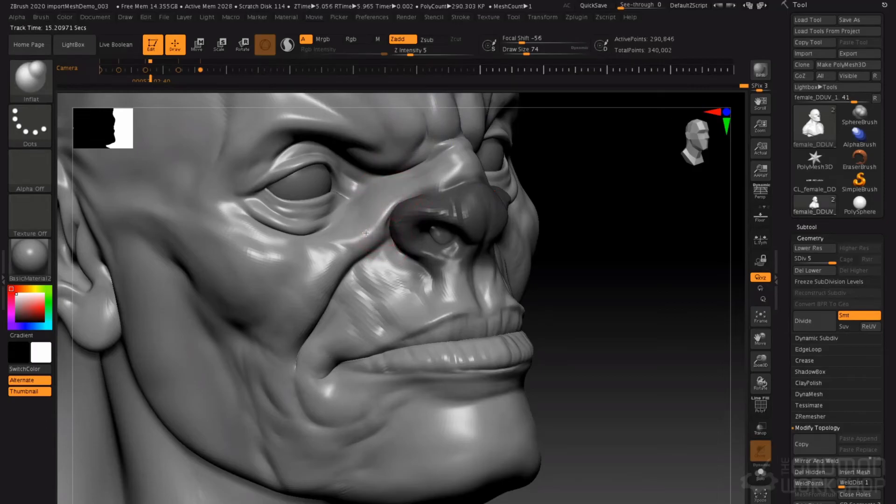
{"action": "left_click_drag", "start_coordinate": [613, 234], "coordinate": [626, 270], "text": "ctrl"}
{"action": "right_click_drag", "start_coordinate": [384, 282], "coordinate": [400, 284]}
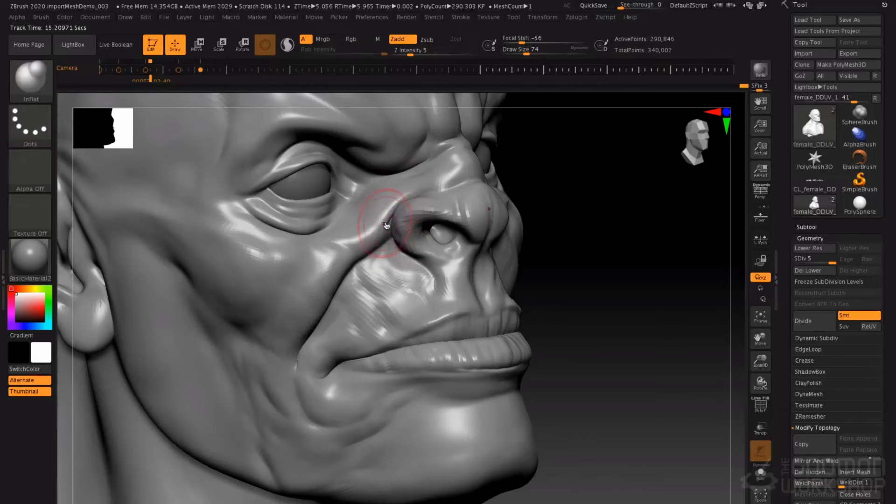
{"action": "left_click_drag", "start_coordinate": [400, 220], "coordinate": [390, 220], "text": "shift"}
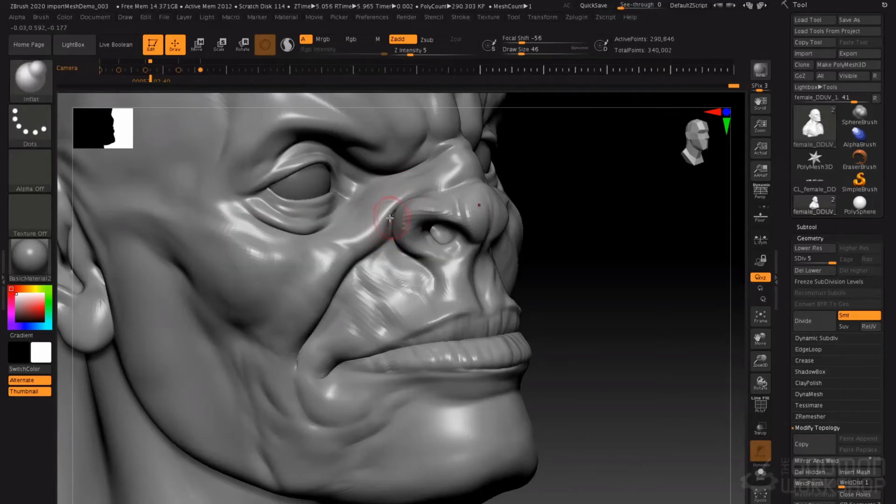
Isolate the central face around the nose and turn on double-sided display for the mesh.
{"action": "left_click_drag", "start_coordinate": [583, 140], "coordinate": [356, 310], "text": "ctrl+shift"}
{"action": "mouse_move", "coordinate": [562, 132]}
{"action": "left_mouse_down", "text": "ctrl+shift"}
{"action": "mouse_move", "coordinate": [376, 330]}
{"action": "mouse_move", "coordinate": [352, 391]}
{"action": "left_mouse_up", "text": "ctrl+shift"}
{"action": "mouse_move", "coordinate": [394, 244]}
{"action": "right_mouse_down"}
{"action": "mouse_move", "coordinate": [424, 246]}
{"action": "mouse_move", "coordinate": [404, 244]}
{"action": "mouse_move", "coordinate": [391, 292]}
{"action": "mouse_move", "coordinate": [452, 269]}
{"action": "right_mouse_up"}
{"action": "scroll", "coordinate": [784, 398], "scroll_direction": "down", "scroll_amount": 10}
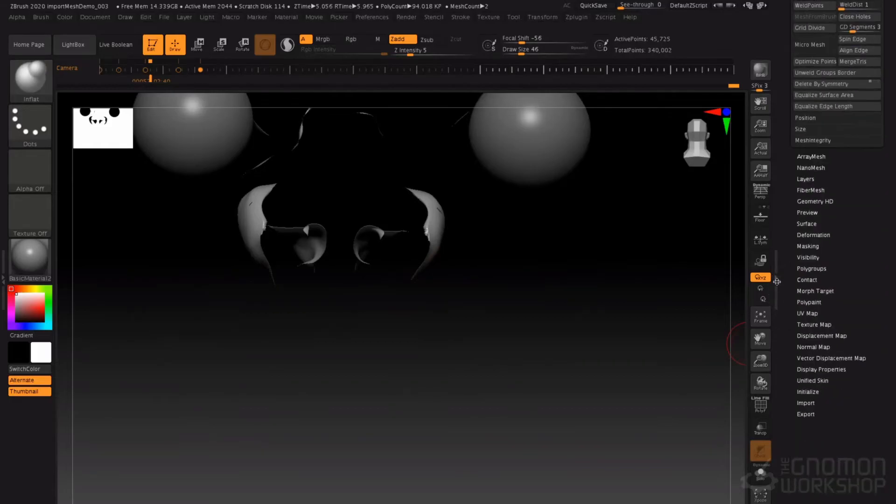
{"action": "left_click", "coordinate": [826, 369]}
{"action": "left_click", "coordinate": [803, 140]}
Smooth the pinched nostril-wing creases from inside the head with the Smooth brush at draw size 74 and Z intensity 34.
{"action": "right_click_drag", "start_coordinate": [456, 266], "coordinate": [460, 309], "text": "alt"}
{"action": "mouse_move", "coordinate": [460, 309]}
{"action": "right_mouse_down", "text": "ctrl"}
{"action": "mouse_move", "coordinate": [450, 343]}
{"action": "mouse_move", "coordinate": [409, 286]}
{"action": "right_mouse_up", "text": "ctrl"}
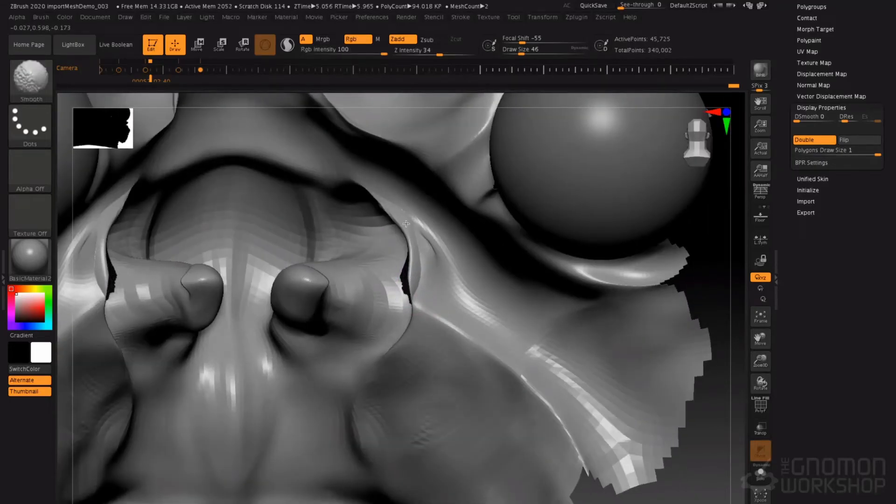
{"action": "mouse_move", "coordinate": [427, 242]}
{"action": "right_mouse_down"}
{"action": "mouse_move", "coordinate": [367, 237]}
{"action": "mouse_move", "coordinate": [358, 226]}
{"action": "mouse_move", "coordinate": [436, 235]}
{"action": "mouse_move", "coordinate": [427, 236]}
{"action": "right_mouse_up"}
{"action": "key", "text": "space"}
{"action": "mouse_move", "coordinate": [424, 252]}
{"action": "left_mouse_down"}
{"action": "mouse_move", "coordinate": [409, 251]}
{"action": "mouse_move", "coordinate": [411, 280]}
{"action": "left_mouse_up"}
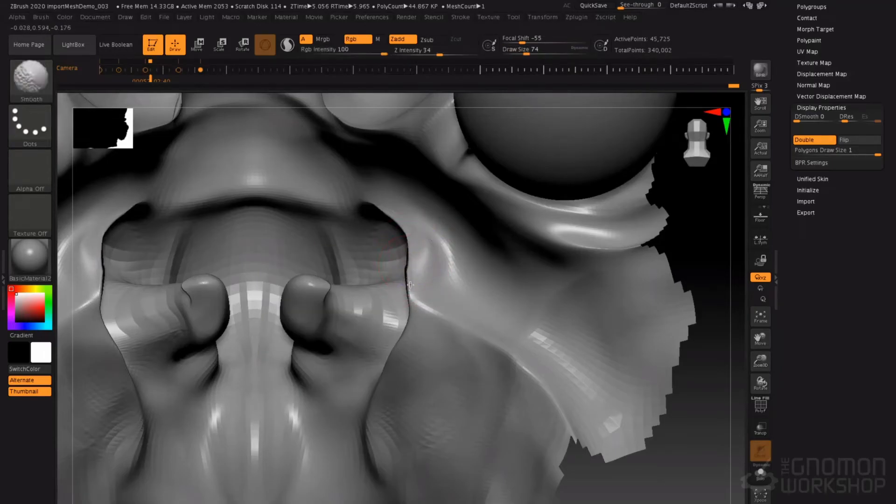
Swell the crease behind the nostril wing with the Inflat brush, raising the draw size to 167 and focal shift to 7.
{"action": "right_click_drag", "start_coordinate": [411, 249], "coordinate": [438, 253]}
{"action": "key", "text": "space"}
{"action": "left_click", "coordinate": [446, 249]}
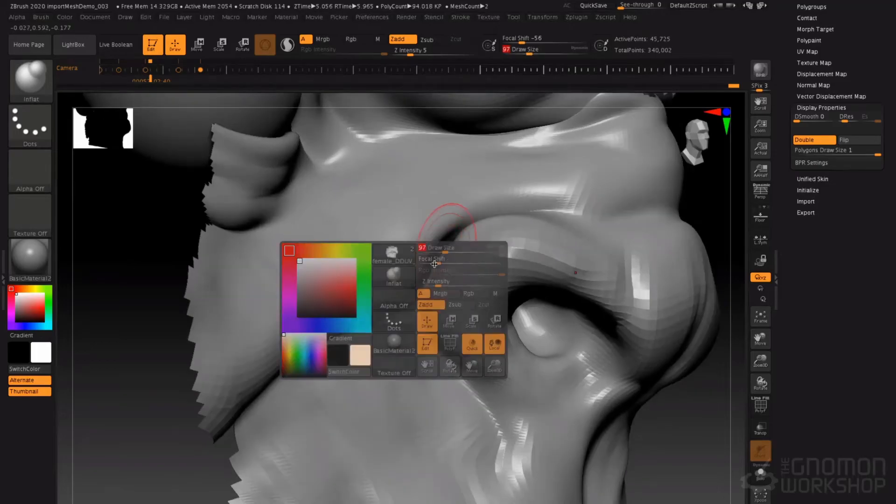
{"action": "key", "text": "space"}
{"action": "mouse_move", "coordinate": [443, 249]}
{"action": "left_mouse_down"}
{"action": "mouse_move", "coordinate": [461, 257]}
{"action": "mouse_move", "coordinate": [462, 226]}
{"action": "left_mouse_up"}
{"action": "left_click", "coordinate": [452, 249]}
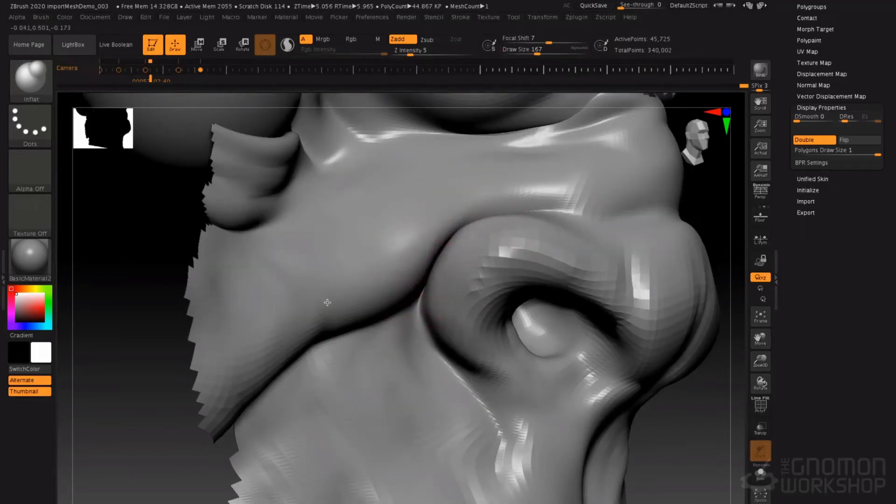
Smooth the nostril-wing crease from inside the head with the brush's draw size reduced to 77.
{"action": "mouse_move", "coordinate": [414, 300]}
{"action": "right_mouse_down", "text": "ctrl"}
{"action": "mouse_move", "coordinate": [421, 272]}
{"action": "mouse_move", "coordinate": [410, 269]}
{"action": "mouse_move", "coordinate": [436, 261]}
{"action": "mouse_move", "coordinate": [420, 302]}
{"action": "right_mouse_up", "text": "ctrl"}
{"action": "key", "text": "space"}
{"action": "left_click_drag", "start_coordinate": [409, 288], "coordinate": [400, 288]}
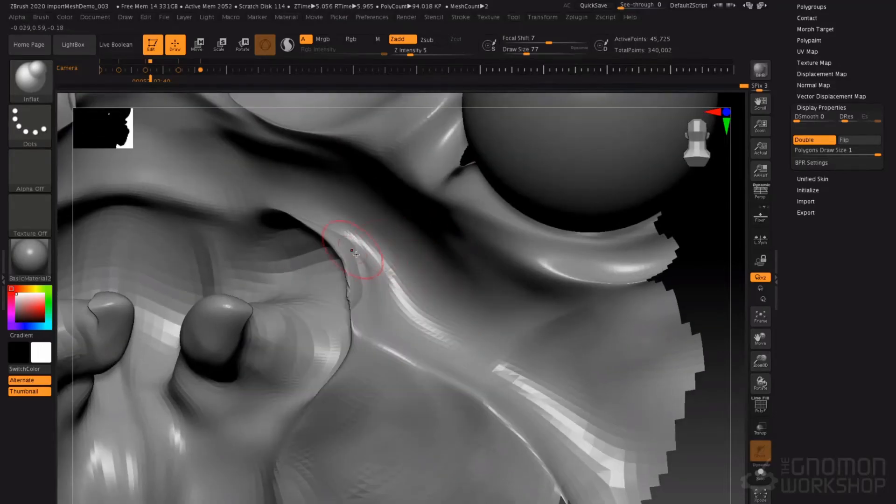
{"action": "left_click_drag", "start_coordinate": [353, 251], "coordinate": [351, 281], "text": "shift"}
{"action": "left_click_drag", "start_coordinate": [334, 244], "coordinate": [325, 233], "text": "shift"}
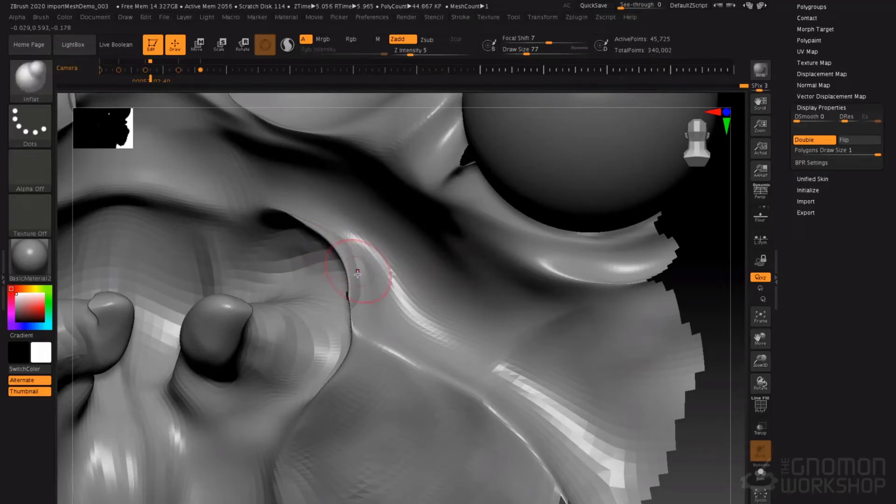
Work on the outer nostril wing with the Inflat brush at draw size 140, then restore the whole head at the higher subdivision level.
{"action": "mouse_move", "coordinate": [369, 282]}
{"action": "right_mouse_down"}
{"action": "mouse_move", "coordinate": [385, 292]}
{"action": "mouse_move", "coordinate": [304, 295]}
{"action": "right_mouse_up"}
{"action": "key", "text": "space"}
{"action": "left_click", "coordinate": [300, 275]}
{"action": "key", "text": "space"}
{"action": "left_click_drag", "start_coordinate": [301, 268], "coordinate": [297, 268]}
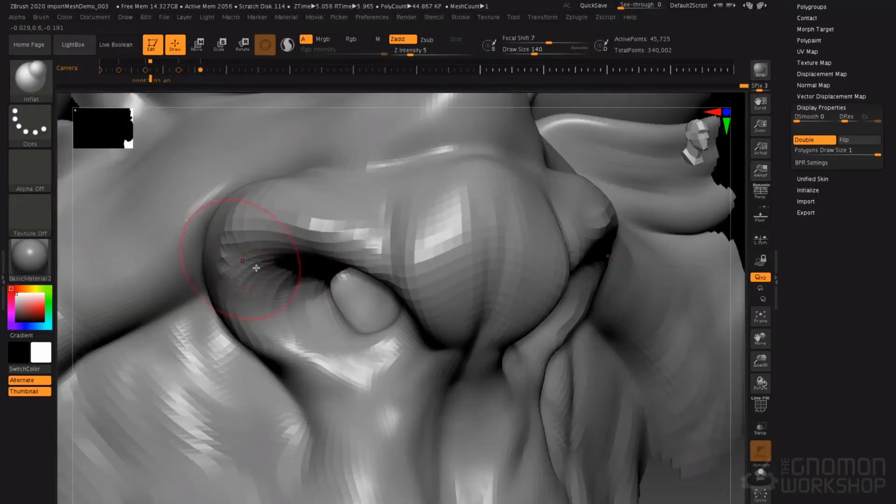
{"action": "mouse_move", "coordinate": [294, 288]}
{"action": "right_mouse_down", "text": "ctrl"}
{"action": "mouse_move", "coordinate": [292, 238]}
{"action": "mouse_move", "coordinate": [343, 282]}
{"action": "mouse_move", "coordinate": [379, 286]}
{"action": "mouse_move", "coordinate": [303, 288]}
{"action": "mouse_move", "coordinate": [300, 236]}
{"action": "right_mouse_up", "text": "ctrl"}
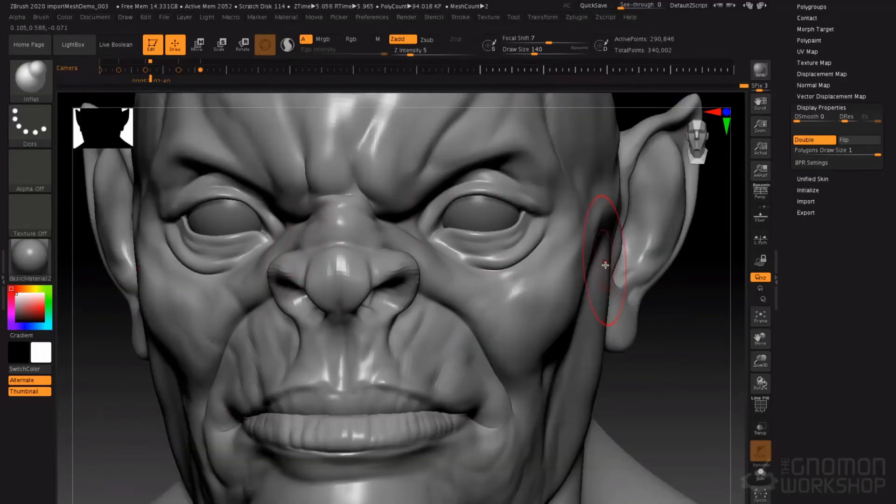
Switch to the Standard brush at draw size 59 and inspect the brow, eyes and nose from several angles.
{"action": "right_click_drag", "start_coordinate": [560, 298], "coordinate": [557, 316]}
{"action": "key", "text": "b"}
{"action": "key", "text": "s"}
{"action": "key", "text": "t"}
{"action": "key", "text": "space"}
{"action": "left_click_drag", "start_coordinate": [486, 264], "coordinate": [478, 265]}
{"action": "mouse_move", "coordinate": [534, 252]}
{"action": "right_mouse_down"}
{"action": "mouse_move", "coordinate": [567, 254]}
{"action": "mouse_move", "coordinate": [551, 273]}
{"action": "right_mouse_up"}
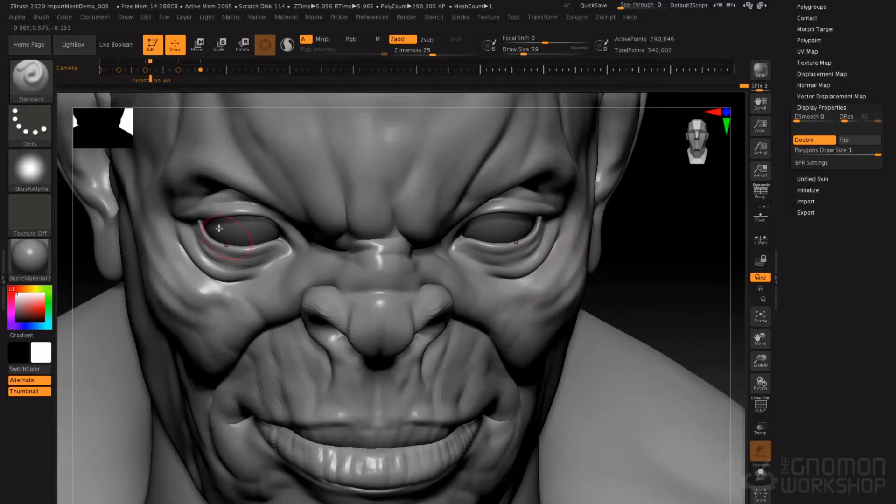
{"action": "right_click_drag", "start_coordinate": [257, 156], "coordinate": [295, 161]}
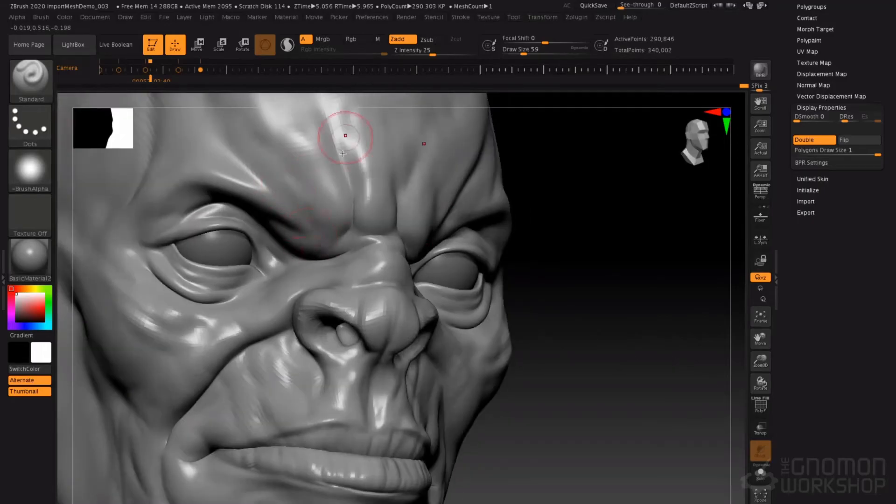
{"action": "right_click_drag", "start_coordinate": [356, 253], "coordinate": [446, 262]}
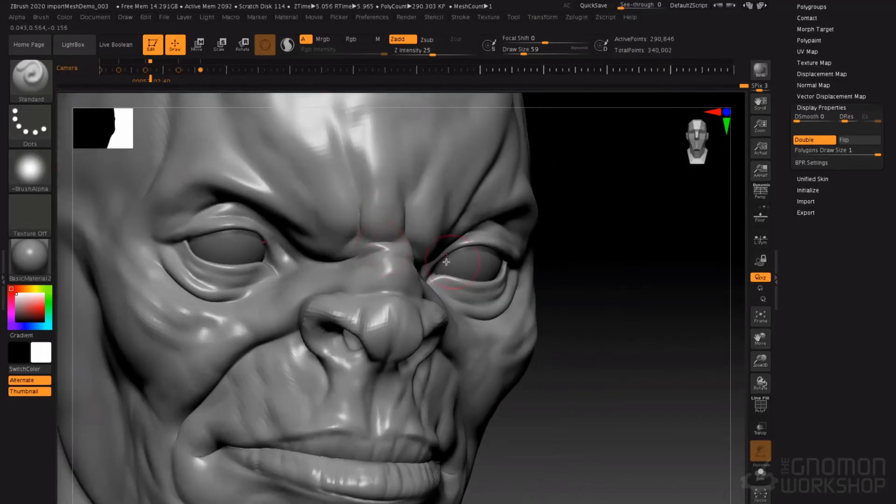
Frame the bust and adjust the mouth and brow from the front with the Move brush at draw sizes 94 and 46.
{"action": "key", "text": "f"}
{"action": "right_click_drag", "start_coordinate": [380, 236], "coordinate": [413, 254]}
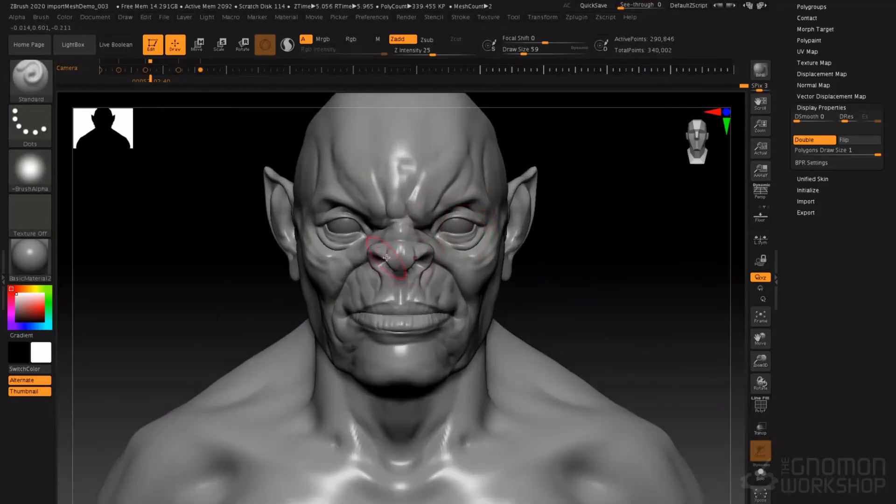
{"action": "key", "text": "b"}
{"action": "key", "text": "m"}
{"action": "key", "text": "v"}
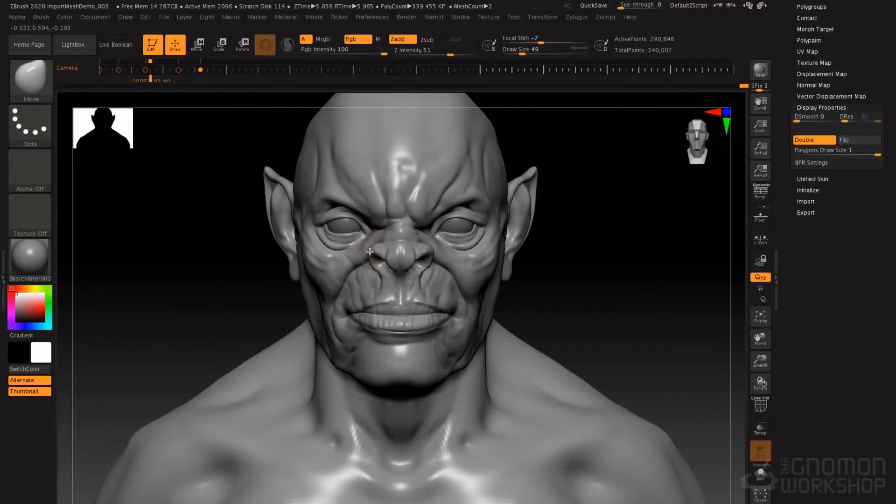
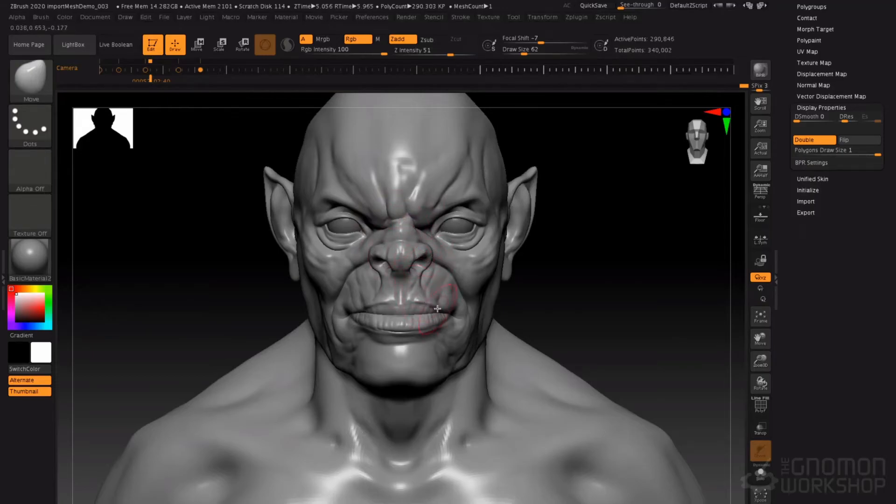
{"action": "key", "text": "space"}
{"action": "left_click_drag", "start_coordinate": [449, 313], "coordinate": [454, 313]}
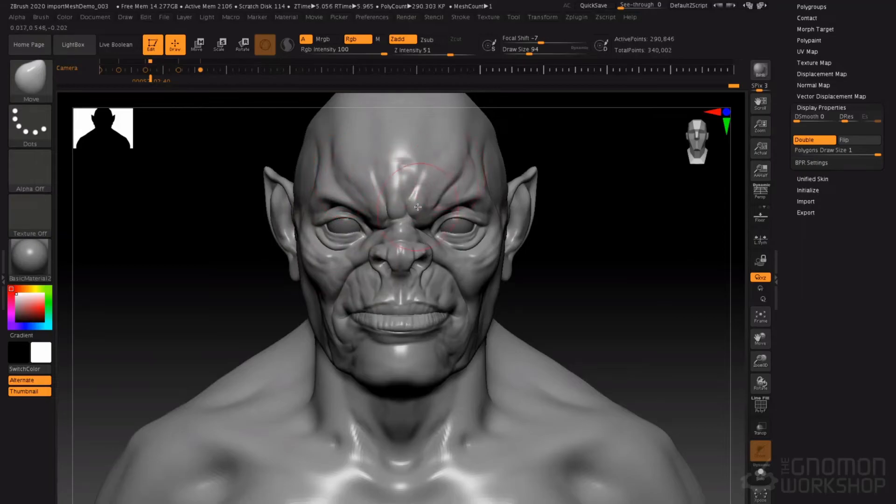
{"action": "key", "text": "space"}
{"action": "left_click_drag", "start_coordinate": [366, 204], "coordinate": [358, 204]}
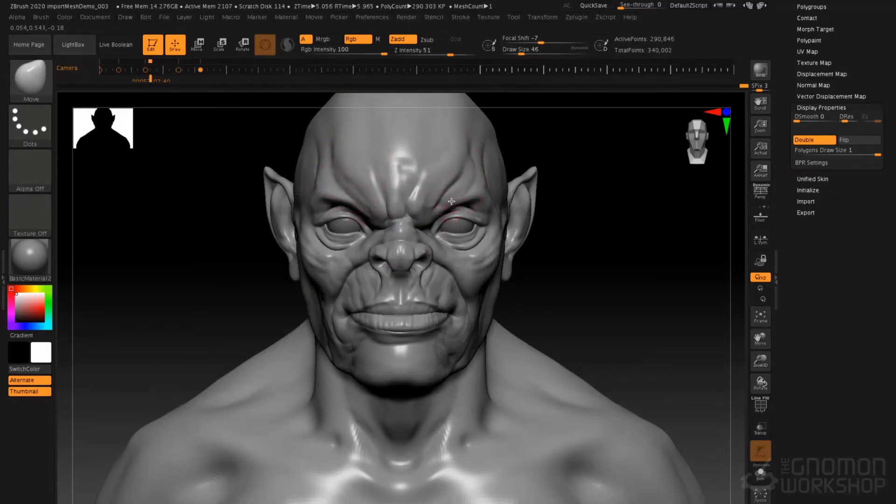
Drop two subdivision levels and mask everything except the bags beneath the eyes, using a draw size of 83.
{"action": "mouse_move", "coordinate": [409, 190]}
{"action": "right_mouse_down"}
{"action": "mouse_move", "coordinate": [441, 174]}
{"action": "mouse_move", "coordinate": [359, 241]}
{"action": "mouse_move", "coordinate": [359, 224]}
{"action": "right_mouse_up"}
{"action": "key", "text": "space"}
{"action": "left_click_drag", "start_coordinate": [340, 235], "coordinate": [346, 236]}
{"action": "mouse_move", "coordinate": [304, 190]}
{"action": "right_mouse_down"}
{"action": "mouse_move", "coordinate": [337, 180]}
{"action": "mouse_move", "coordinate": [341, 248]}
{"action": "right_mouse_up"}
{"action": "key", "text": "shift+d"}
{"action": "key", "text": "shift+d"}
{"action": "left_click_drag", "start_coordinate": [346, 253], "coordinate": [366, 254], "text": "shift"}
{"action": "key", "text": "ctrl"}
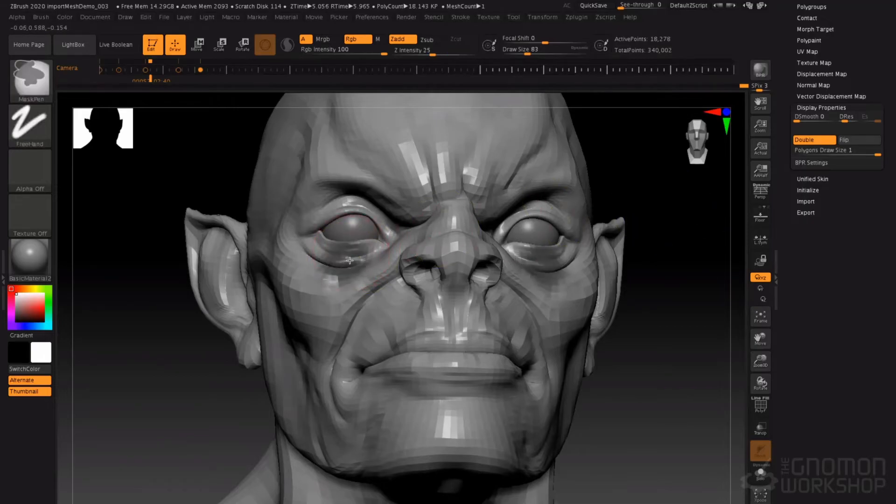
{"action": "left_click", "coordinate": [671, 173], "text": "ctrl"}
Reshape the unmasked bags beneath the eyes with the Move brush at draw size 83, then reduce the size to 49.
{"action": "mouse_move", "coordinate": [334, 205]}
{"action": "right_mouse_down"}
{"action": "mouse_move", "coordinate": [352, 207]}
{"action": "mouse_move", "coordinate": [368, 234]}
{"action": "right_mouse_up"}
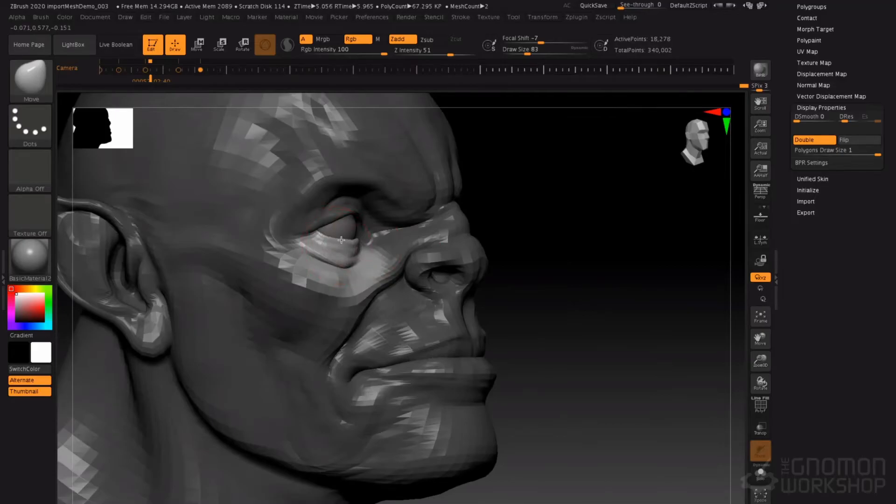
{"action": "right_click_drag", "start_coordinate": [345, 243], "coordinate": [364, 238]}
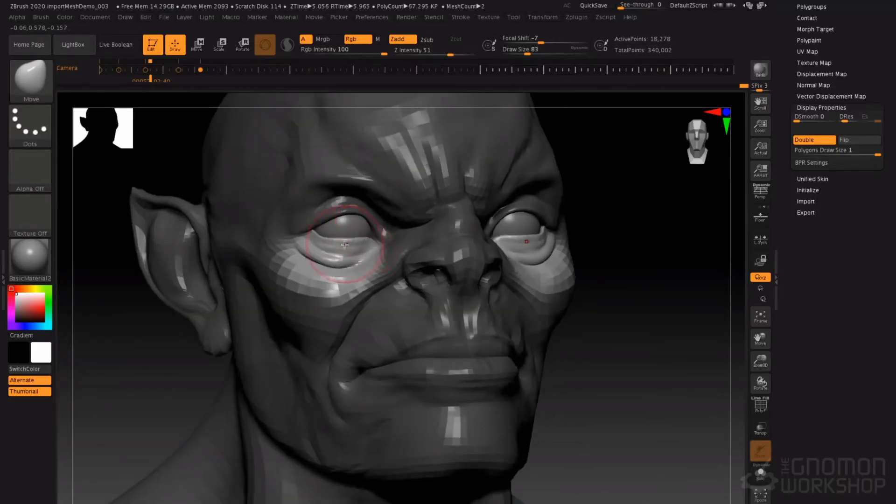
{"action": "left_click_drag", "start_coordinate": [358, 263], "coordinate": [380, 269]}
{"action": "key", "text": "space"}
{"action": "left_click_drag", "start_coordinate": [335, 239], "coordinate": [329, 238]}
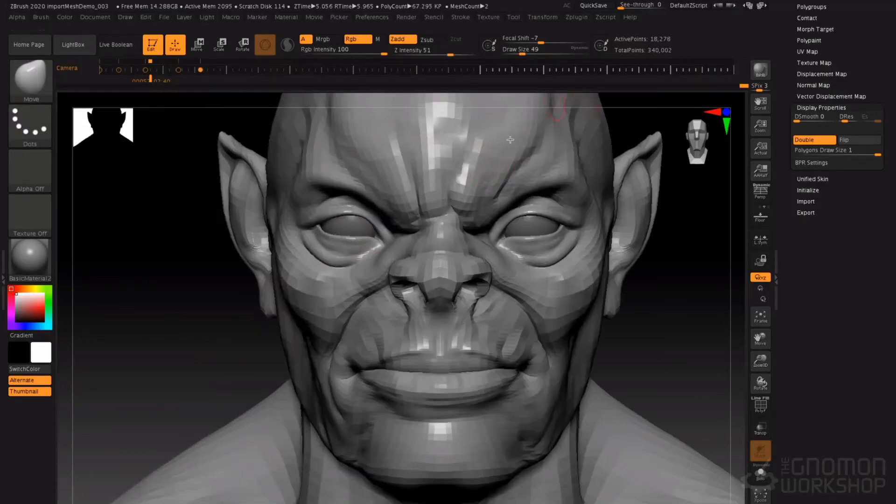
Mask the eyelids and eye bags at draw size 94, then adjust the brow with the Move brush at draw size 112.
{"action": "key", "text": "space"}
{"action": "left_click_drag", "start_coordinate": [385, 236], "coordinate": [393, 235]}
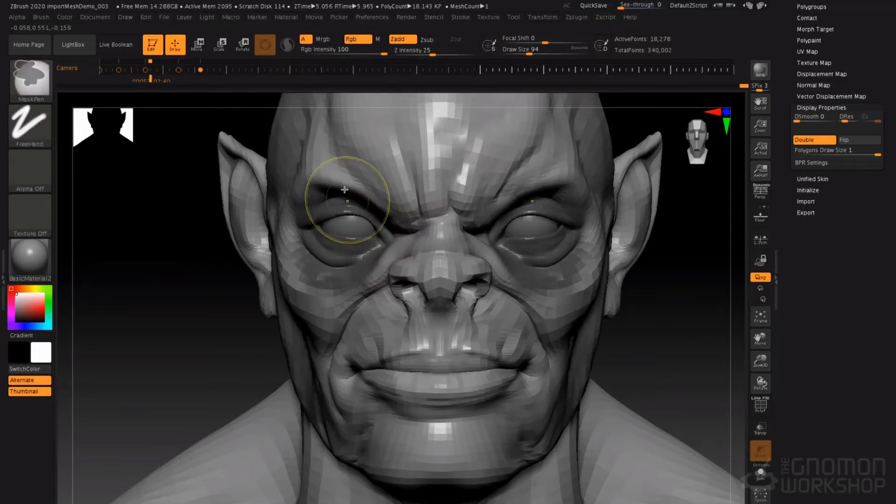
{"action": "key", "text": "space"}
{"action": "left_click_drag", "start_coordinate": [342, 185], "coordinate": [348, 186]}
{"action": "key", "text": "space"}
{"action": "left_click_drag", "start_coordinate": [400, 209], "coordinate": [397, 209]}
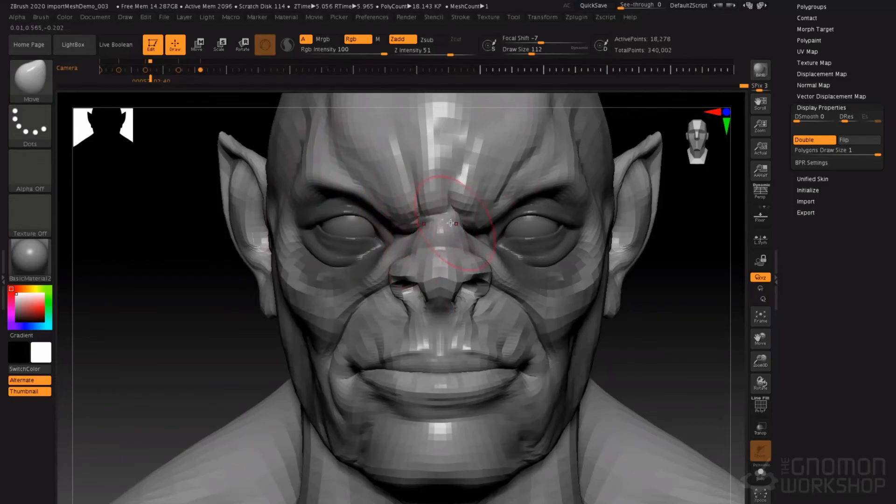
Shape the inner brows above the eyes from the front with the Move brush at draw size 154.
{"action": "right_click_drag", "start_coordinate": [450, 223], "coordinate": [347, 223]}
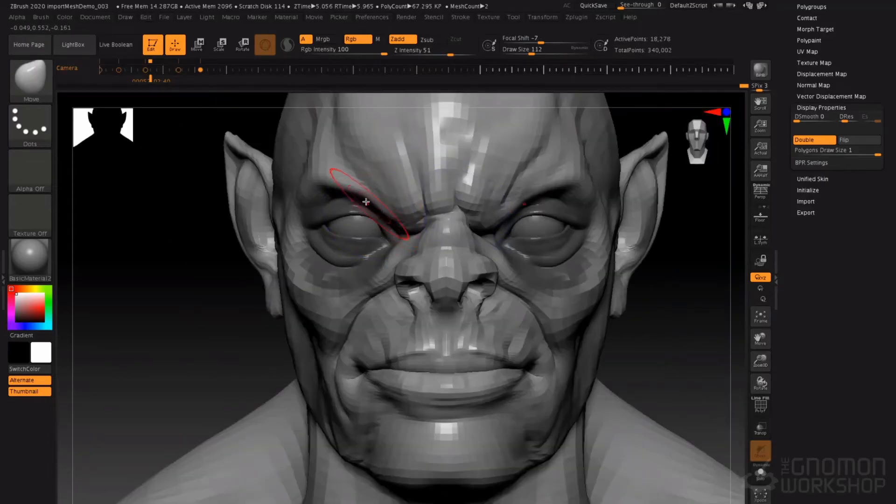
{"action": "key", "text": "space"}
{"action": "left_click_drag", "start_coordinate": [350, 189], "coordinate": [356, 188]}
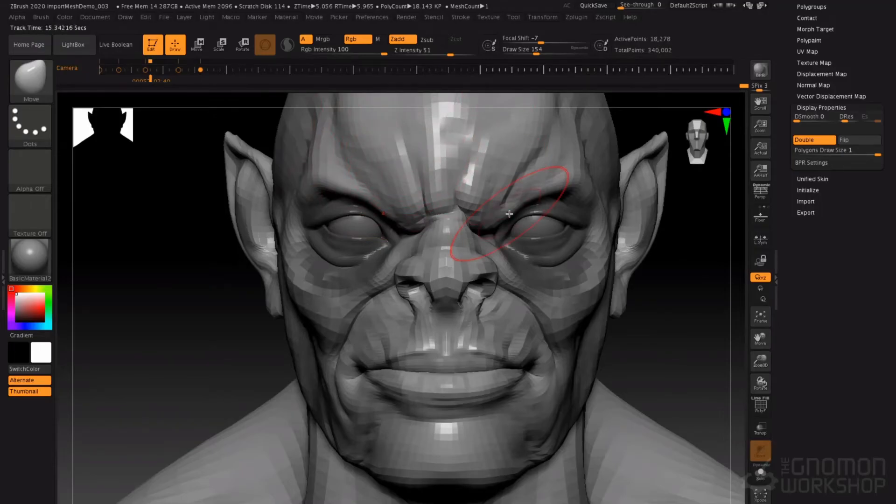
Refine the brow and inner eye corner from a three-quarter view with the Move brush at draw sizes 132 and 80.
{"action": "mouse_move", "coordinate": [682, 322]}
{"action": "left_mouse_down"}
{"action": "mouse_move", "coordinate": [626, 270]}
{"action": "mouse_move", "coordinate": [654, 290]}
{"action": "mouse_move", "coordinate": [622, 287]}
{"action": "left_mouse_up"}
{"action": "key", "text": "space"}
{"action": "left_click_drag", "start_coordinate": [377, 226], "coordinate": [375, 229]}
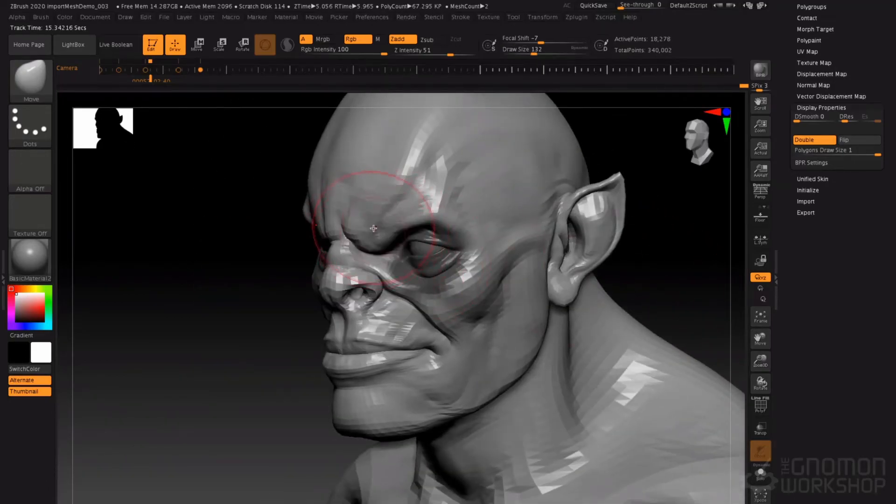
{"action": "key", "text": "space"}
{"action": "left_click_drag", "start_coordinate": [401, 250], "coordinate": [394, 251]}
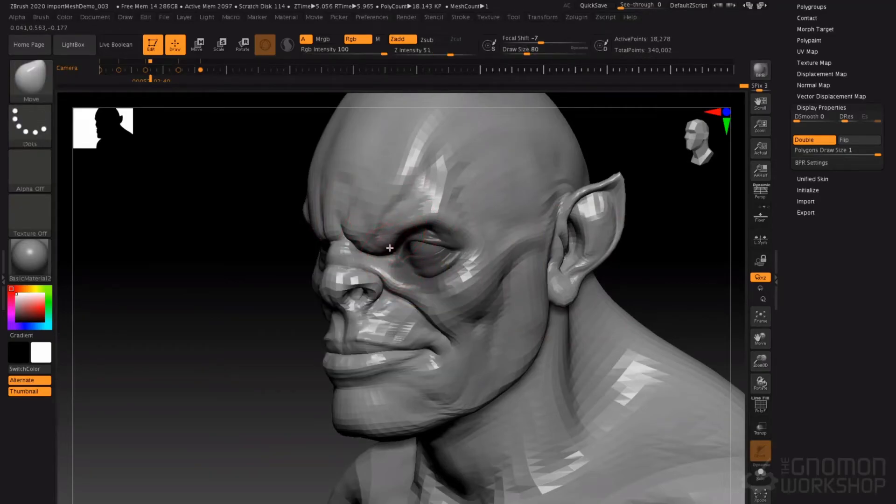
Nudge the nostril wings upward from the front with the Move brush, using draw size 44 and then 112.
{"action": "left_click_drag", "start_coordinate": [632, 208], "coordinate": [602, 211]}
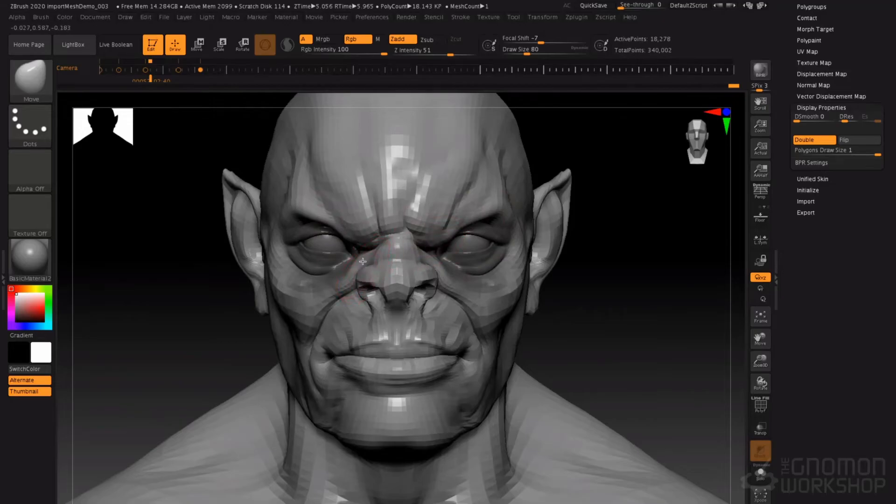
{"action": "left_click_drag", "start_coordinate": [363, 283], "coordinate": [363, 275]}
{"action": "key", "text": "space"}
{"action": "left_click", "coordinate": [370, 276]}
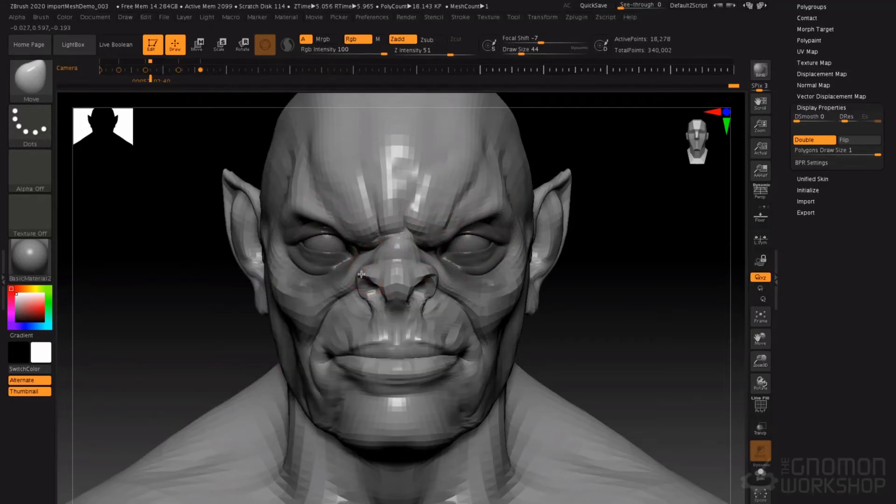
{"action": "key", "text": "space"}
{"action": "left_click_drag", "start_coordinate": [368, 290], "coordinate": [380, 291]}
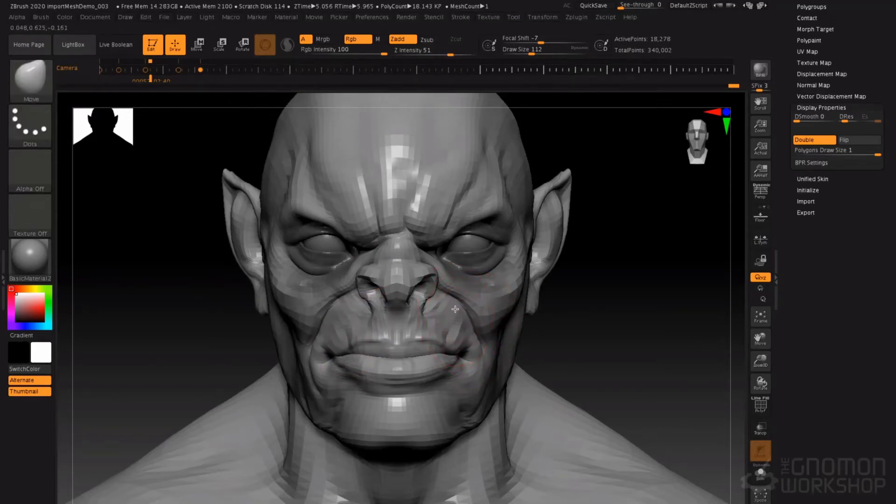
{"action": "key", "text": "ctrl"}
{"action": "key", "text": "ctrl"}
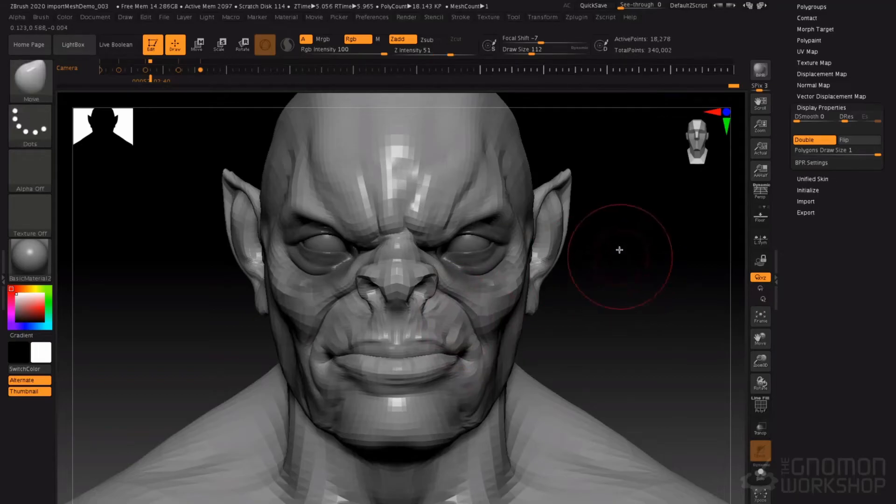
{"action": "left_click_drag", "start_coordinate": [632, 284], "coordinate": [628, 289], "text": "ctrl"}
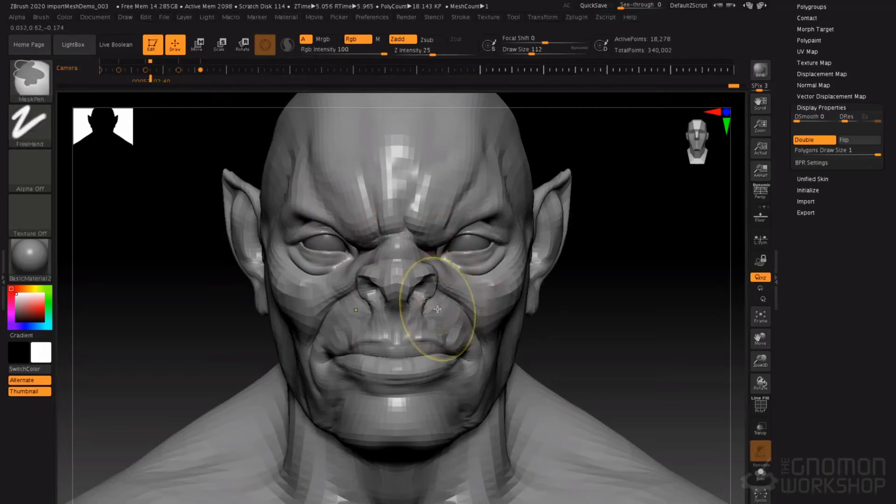
{"action": "key", "text": "ctrl+z"}
{"action": "key", "text": "ctrl+z"}
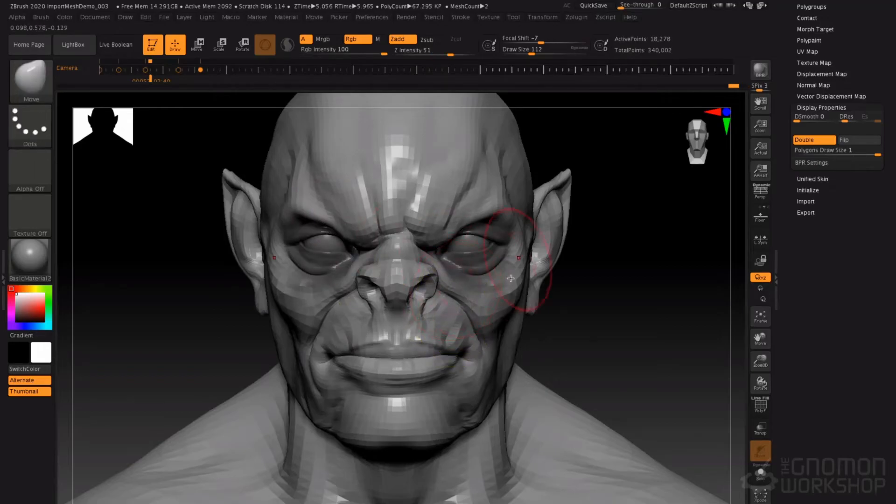
Pull the mouth corners slightly down with the Move brush and return up two subdivision levels.
{"action": "left_click_drag", "start_coordinate": [471, 359], "coordinate": [471, 365]}
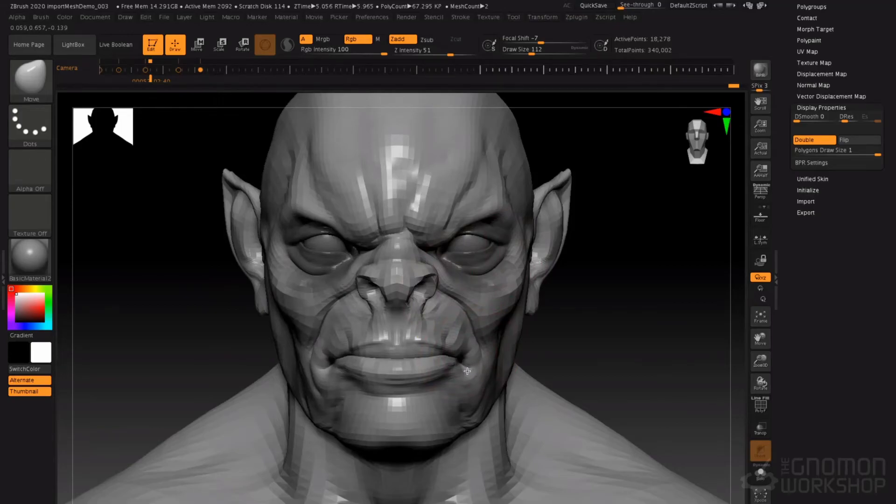
{"action": "key", "text": "d"}
{"action": "key", "text": "d"}
Review the refined face from both sides and examine the proportions of the whole bust.
{"action": "mouse_move", "coordinate": [616, 309]}
{"action": "left_mouse_down"}
{"action": "mouse_move", "coordinate": [600, 296]}
{"action": "mouse_move", "coordinate": [696, 278]}
{"action": "left_mouse_up"}
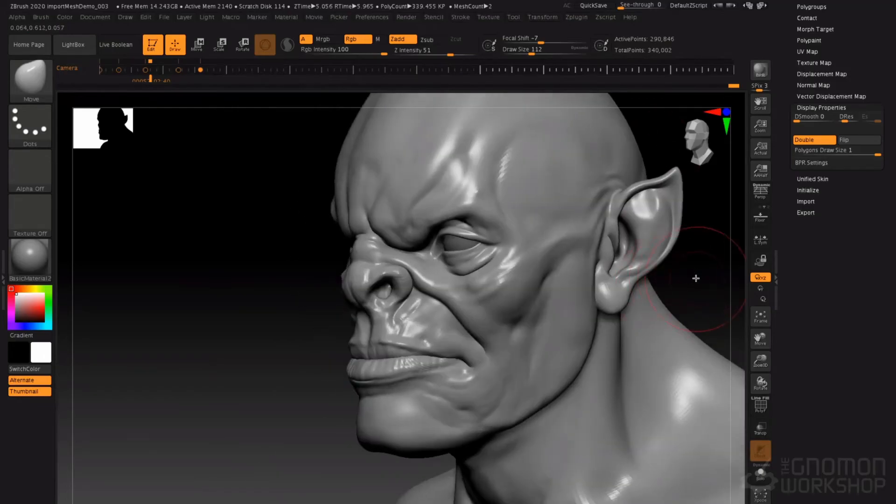
{"action": "left_click_drag", "start_coordinate": [709, 230], "coordinate": [641, 233]}
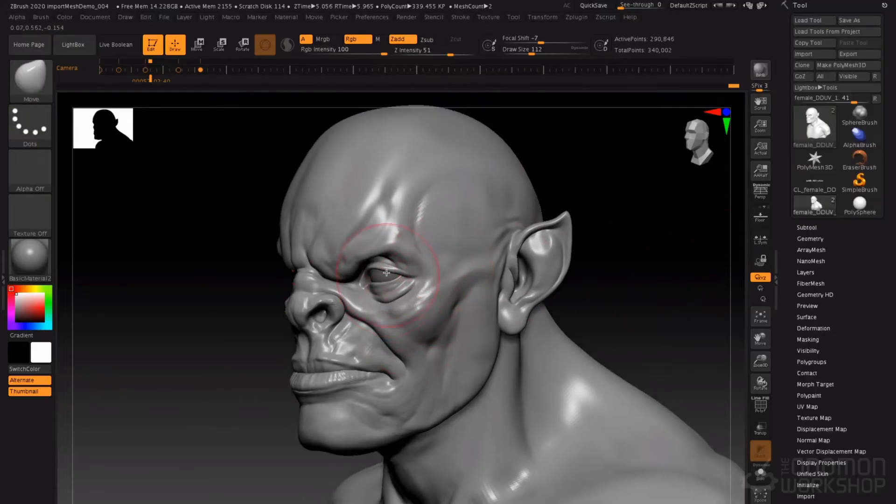
{"action": "right_click_drag", "start_coordinate": [386, 273], "coordinate": [536, 208]}
{"action": "right_click_drag", "start_coordinate": [374, 373], "coordinate": [443, 381]}
{"action": "right_click_drag", "start_coordinate": [349, 163], "coordinate": [374, 232], "text": "alt"}
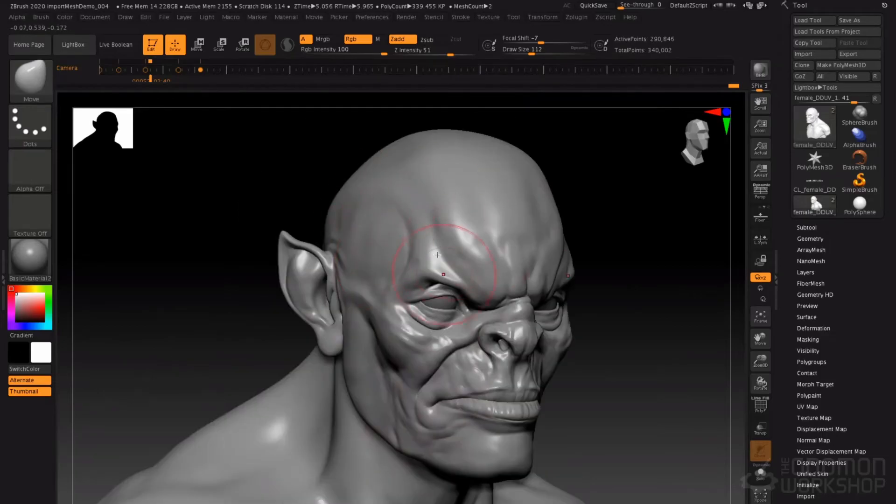
{"action": "right_click_drag", "start_coordinate": [437, 254], "coordinate": [425, 210], "text": "ctrl"}
{"action": "right_click_drag", "start_coordinate": [443, 332], "coordinate": [356, 274], "text": "alt"}
{"action": "right_click_drag", "start_coordinate": [581, 314], "coordinate": [496, 286], "text": "alt"}
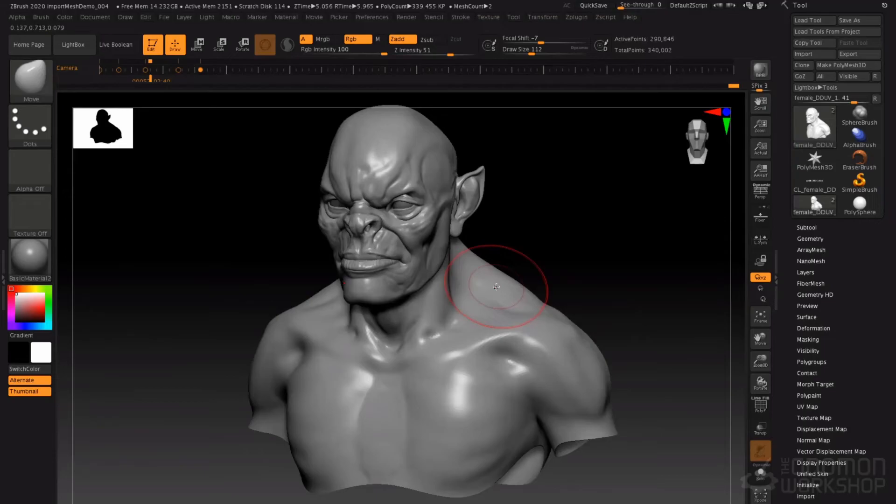
Compare the bust with perspective off and on, leave perspective enabled, and check the camera focal length settings.
{"action": "mouse_move", "coordinate": [529, 221]}
{"action": "right_mouse_down", "text": "ctrl"}
{"action": "mouse_move", "coordinate": [522, 248]}
{"action": "mouse_move", "coordinate": [533, 229]}
{"action": "mouse_move", "coordinate": [542, 232]}
{"action": "right_mouse_up", "text": "ctrl"}
{"action": "key", "text": "p"}
{"action": "key", "text": "p"}
{"action": "key", "text": "p"}
{"action": "key", "text": "p"}
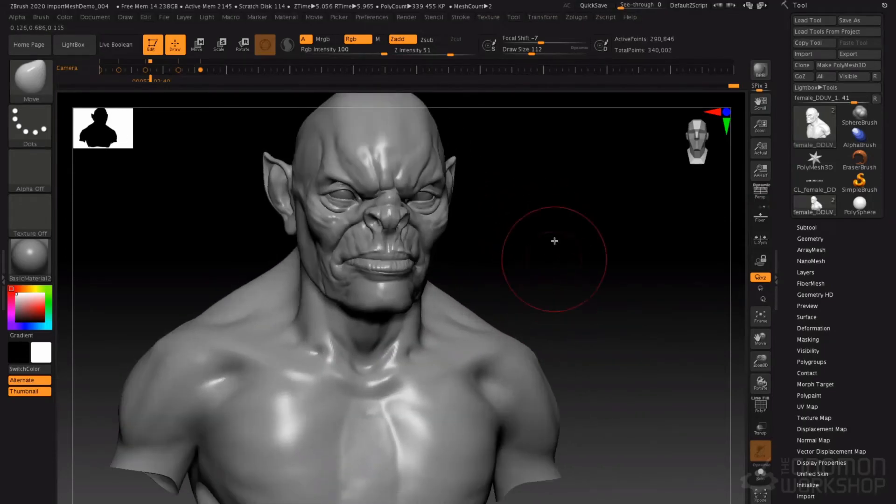
{"action": "key", "text": "p"}
{"action": "mouse_move", "coordinate": [539, 268]}
{"action": "right_mouse_down"}
{"action": "mouse_move", "coordinate": [552, 276]}
{"action": "mouse_move", "coordinate": [515, 265]}
{"action": "mouse_move", "coordinate": [556, 274]}
{"action": "right_mouse_up"}
{"action": "left_click", "coordinate": [124, 18]}
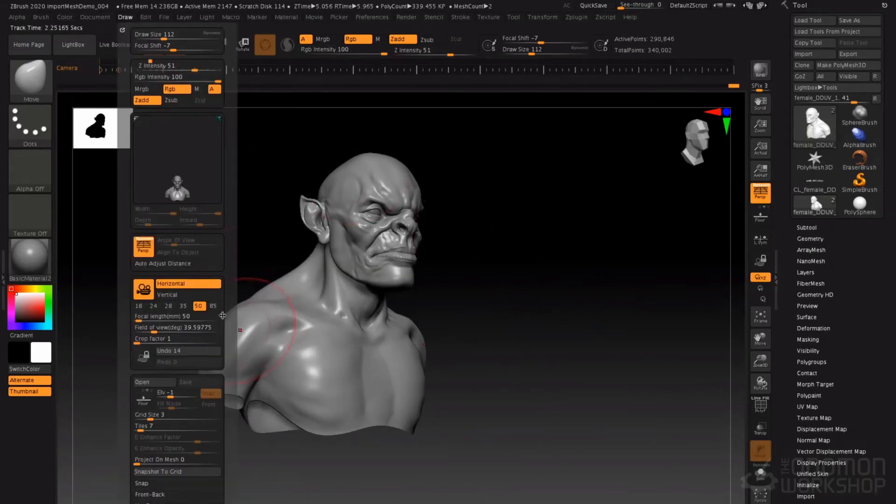
{"action": "right_click_drag", "start_coordinate": [501, 238], "coordinate": [510, 275]}
{"action": "mouse_move", "coordinate": [510, 275]}
{"action": "right_mouse_down"}
{"action": "mouse_move", "coordinate": [518, 254]}
{"action": "mouse_move", "coordinate": [506, 254]}
{"action": "mouse_move", "coordinate": [500, 222]}
{"action": "right_mouse_up"}
{"action": "mouse_move", "coordinate": [500, 221]}
{"action": "right_mouse_down"}
{"action": "mouse_move", "coordinate": [502, 250]}
{"action": "mouse_move", "coordinate": [494, 252]}
{"action": "mouse_move", "coordinate": [514, 253]}
{"action": "mouse_move", "coordinate": [533, 202]}
{"action": "mouse_move", "coordinate": [536, 234]}
{"action": "right_mouse_up"}
Choose the Standard brush and assign Alpha 56 to it for skin texture.
{"action": "key", "text": "b"}
{"action": "key", "text": "s"}
{"action": "key", "text": "t"}
{"action": "left_click", "coordinate": [30, 169]}
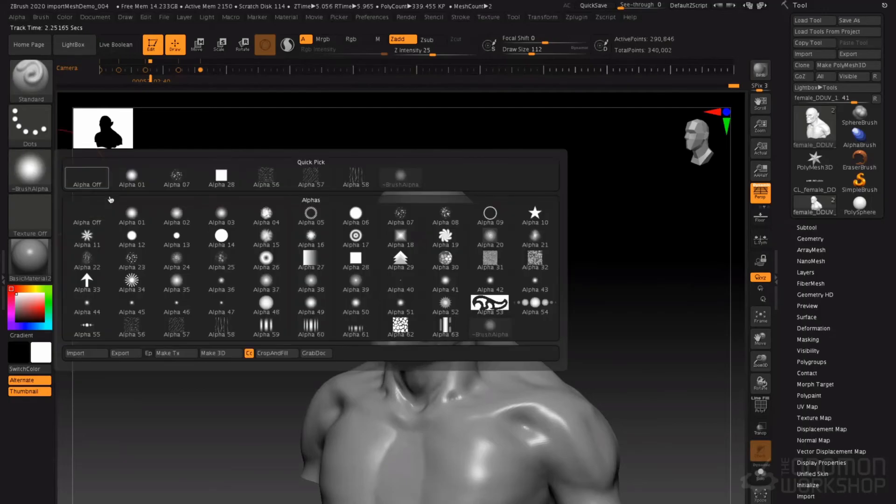
{"action": "mouse_move", "coordinate": [140, 331]}
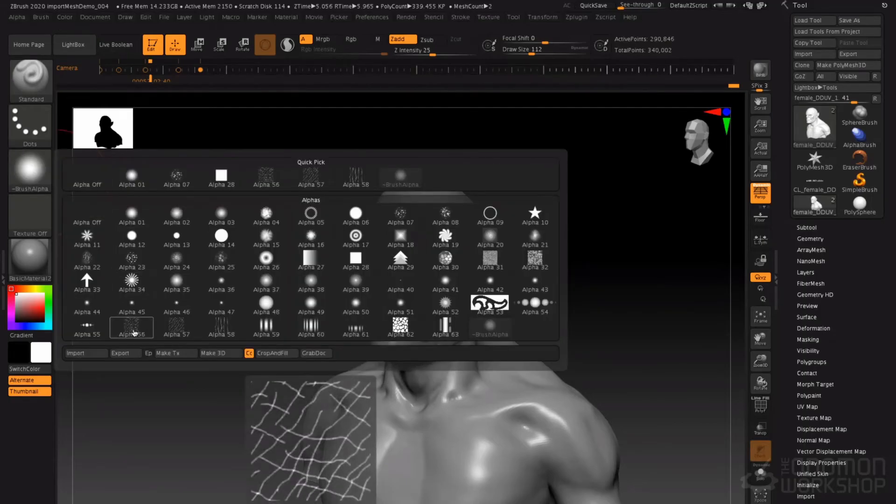
{"action": "left_click", "coordinate": [143, 335]}
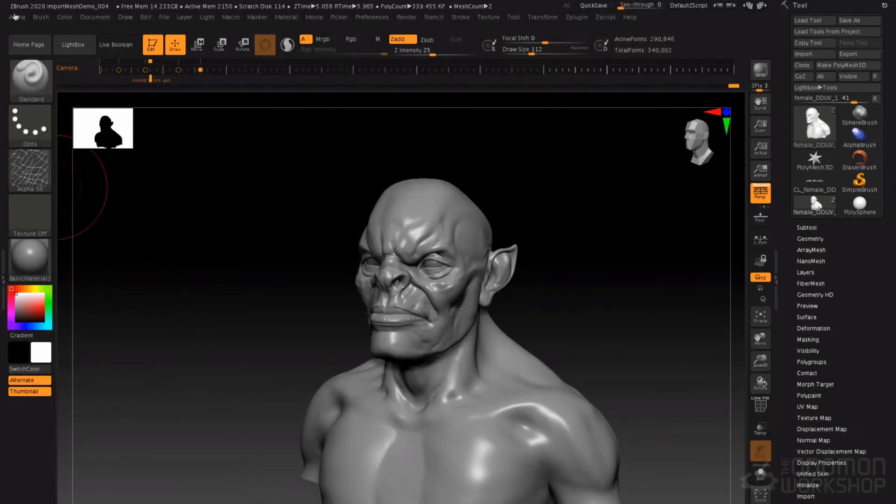
{"action": "left_click", "coordinate": [17, 18]}
{"action": "left_click", "coordinate": [103, 187]}
Set the draw size to 71 for the side of the head and subdivide the mesh once.
{"action": "left_click_drag", "start_coordinate": [280, 250], "coordinate": [462, 285]}
{"action": "right_click_drag", "start_coordinate": [461, 285], "coordinate": [401, 220], "text": "alt"}
{"action": "right_click_drag", "start_coordinate": [453, 171], "coordinate": [456, 216], "text": "alt"}
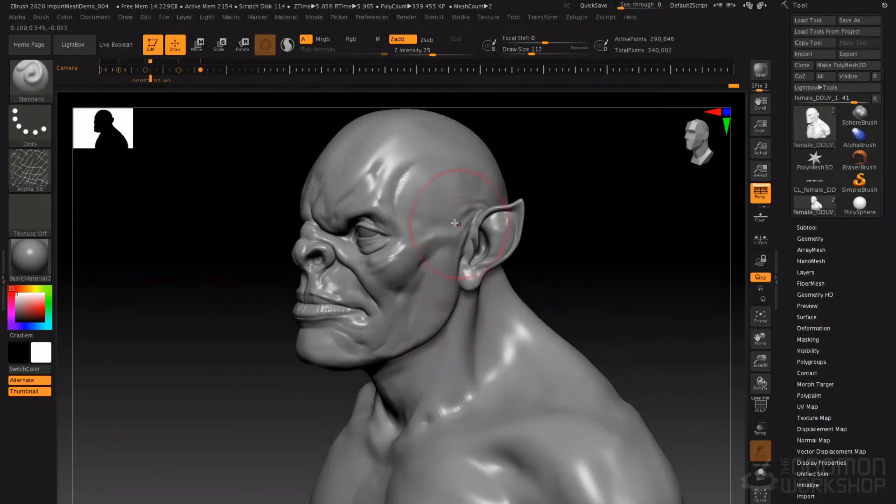
{"action": "right_click_drag", "start_coordinate": [456, 264], "coordinate": [428, 189], "text": "ctrl"}
{"action": "right_click_drag", "start_coordinate": [414, 126], "coordinate": [426, 202], "text": "alt"}
{"action": "key", "text": "space"}
{"action": "left_click", "coordinate": [423, 200]}
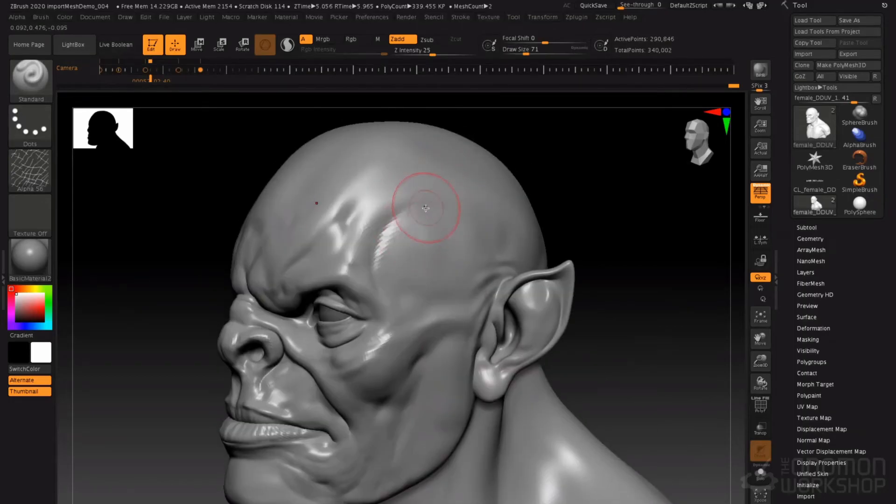
{"action": "key", "text": "ctrl+d"}
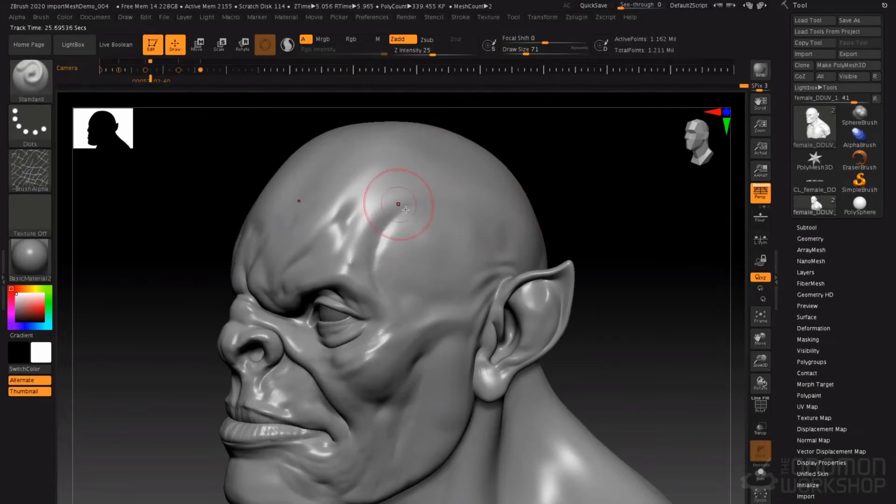
Try painting Alpha 56 skin texture on the temple at Z intensity 25, and undo the last stroke.
{"action": "left_click_drag", "start_coordinate": [426, 222], "coordinate": [424, 199]}
{"action": "left_click_drag", "start_coordinate": [415, 243], "coordinate": [401, 283]}
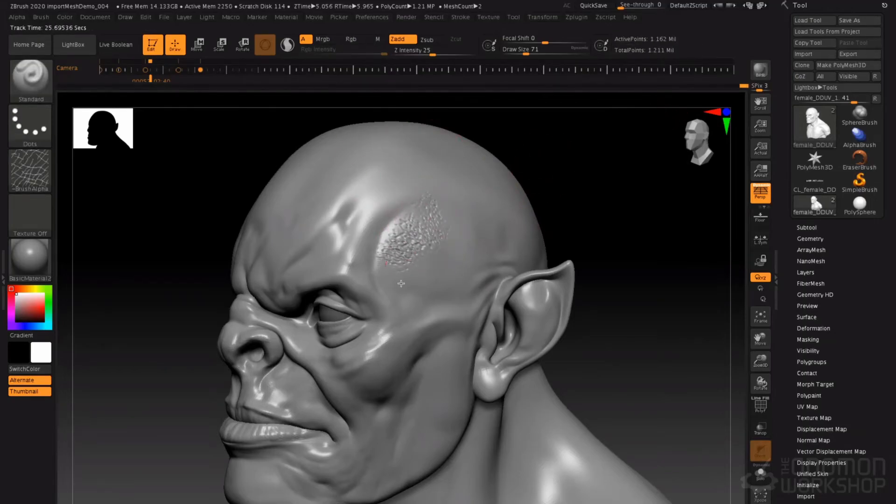
{"action": "mouse_move", "coordinate": [440, 252]}
{"action": "left_mouse_down"}
{"action": "mouse_move", "coordinate": [446, 227]}
{"action": "mouse_move", "coordinate": [368, 233]}
{"action": "mouse_move", "coordinate": [392, 192]}
{"action": "mouse_move", "coordinate": [443, 210]}
{"action": "left_mouse_up"}
{"action": "key", "text": "ctrl+z"}
Subdivide the mesh once more and set the brush's Z intensity to 8.
{"action": "right_click_drag", "start_coordinate": [461, 221], "coordinate": [454, 216], "text": "ctrl"}
{"action": "key", "text": "ctrl+d"}
{"action": "mouse_move", "coordinate": [371, 273]}
{"action": "right_mouse_down", "text": "alt"}
{"action": "mouse_move", "coordinate": [430, 227]}
{"action": "mouse_move", "coordinate": [377, 255]}
{"action": "right_mouse_up", "text": "alt"}
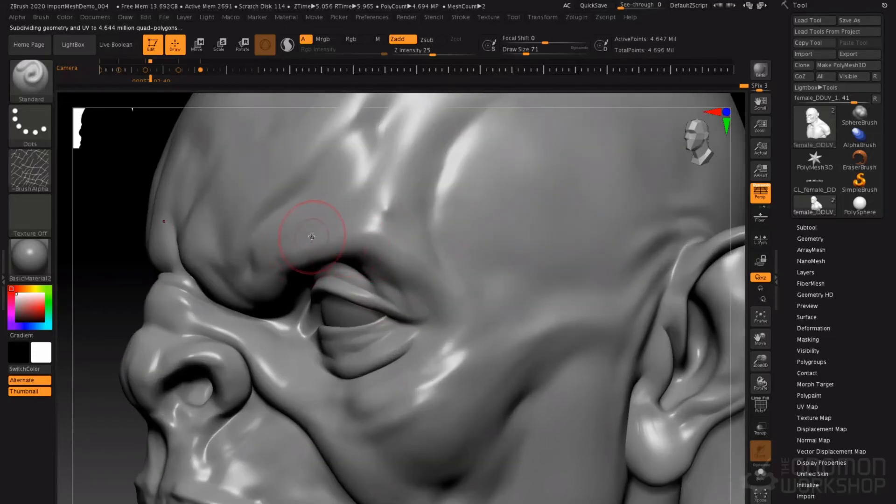
{"action": "key", "text": "space"}
{"action": "left_click_drag", "start_coordinate": [329, 269], "coordinate": [317, 271]}
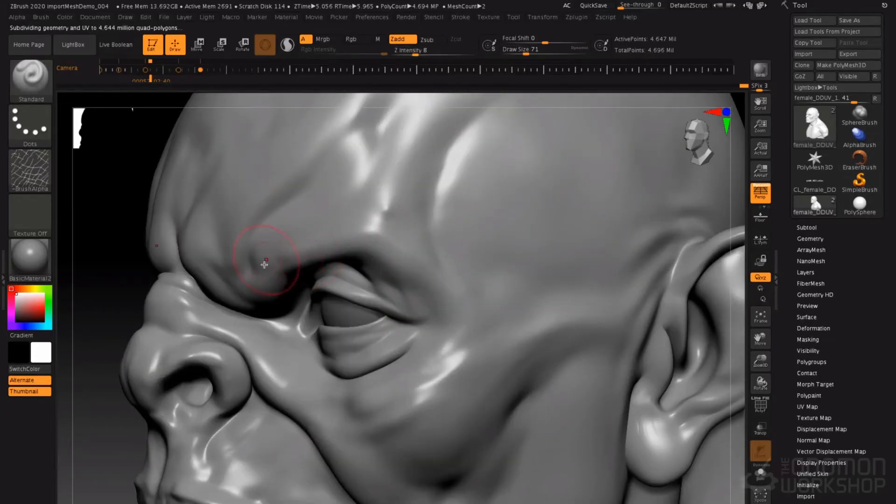
Paint Alpha 56 skin texture along the brow, outer eye corner, cheekbone and temple.
{"action": "left_click_drag", "start_coordinate": [373, 236], "coordinate": [388, 205]}
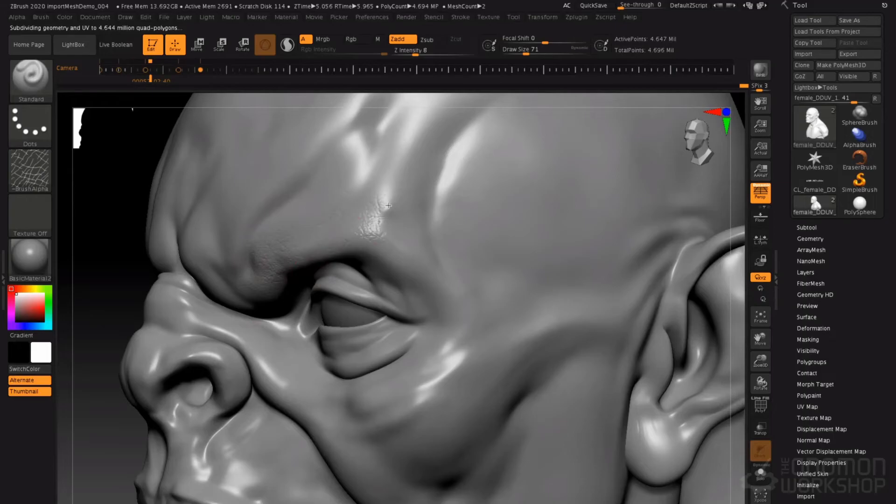
{"action": "left_click_drag", "start_coordinate": [449, 291], "coordinate": [423, 361]}
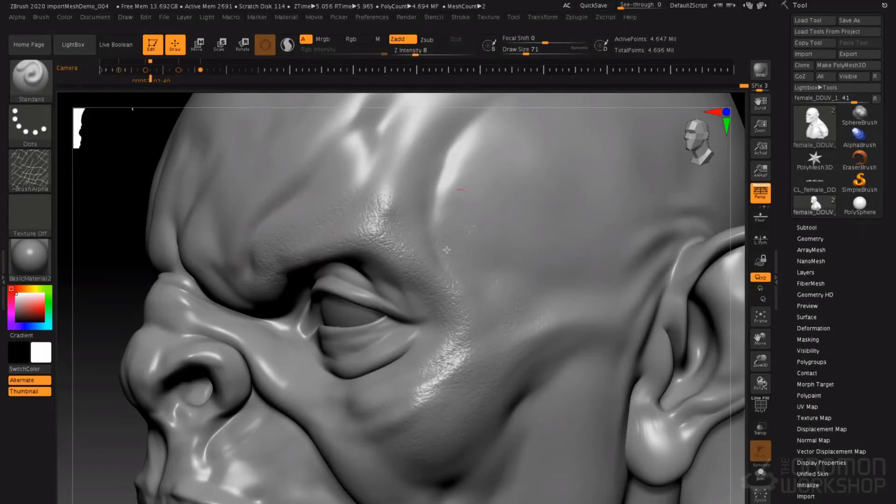
{"action": "left_click_drag", "start_coordinate": [388, 200], "coordinate": [494, 192]}
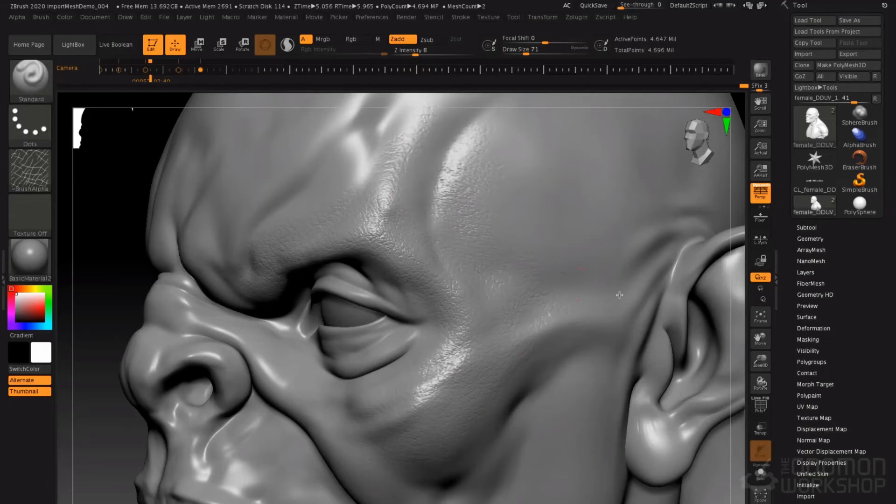
{"action": "right_click_drag", "start_coordinate": [536, 214], "coordinate": [554, 311], "text": "alt"}
{"action": "left_click_drag", "start_coordinate": [431, 183], "coordinate": [345, 283]}
Texture the inner brows, the frown folds between them and the central forehead with Alpha 56.
{"action": "right_click_drag", "start_coordinate": [271, 310], "coordinate": [245, 401]}
{"action": "left_click_drag", "start_coordinate": [187, 344], "coordinate": [249, 312]}
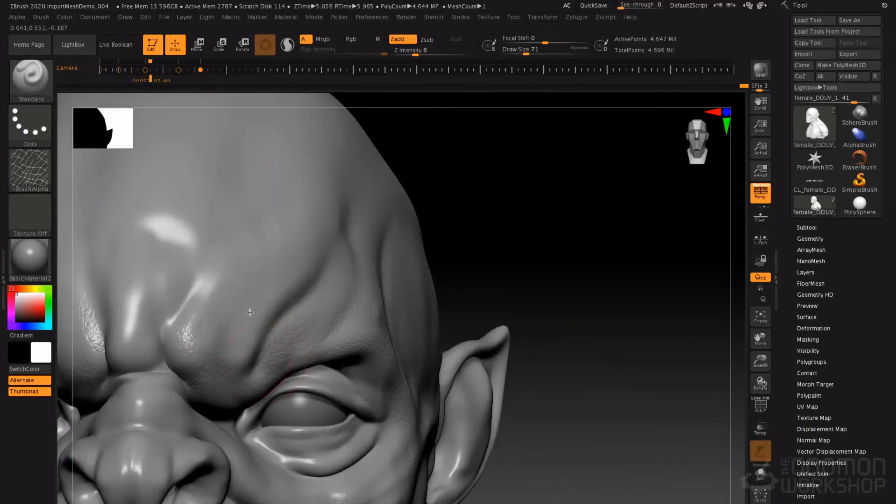
{"action": "right_click_drag", "start_coordinate": [281, 235], "coordinate": [350, 340]}
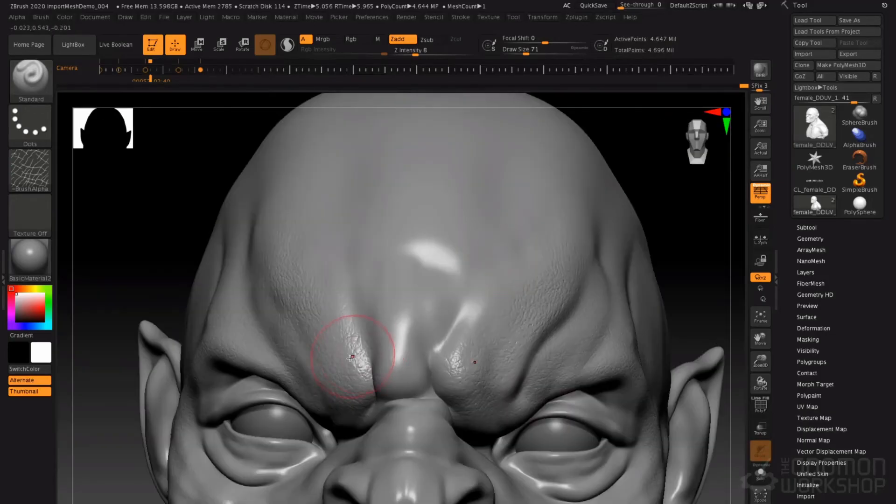
{"action": "left_click_drag", "start_coordinate": [389, 378], "coordinate": [396, 314]}
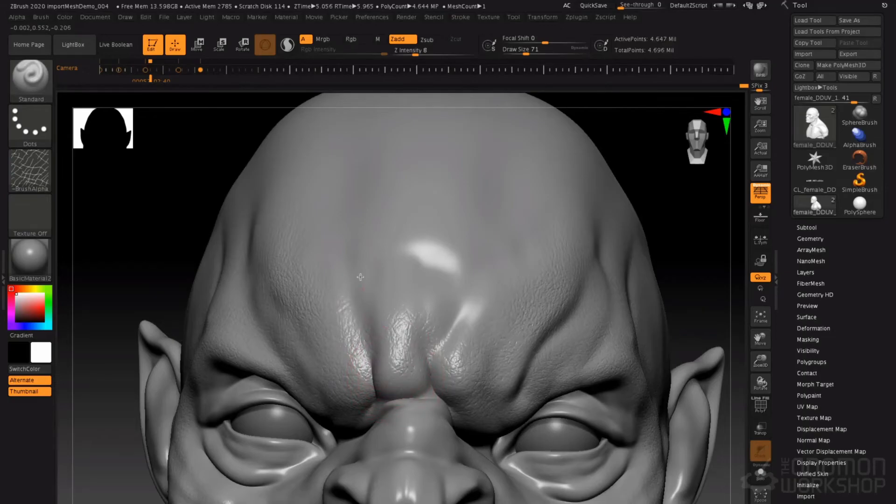
{"action": "left_click_drag", "start_coordinate": [466, 296], "coordinate": [379, 268]}
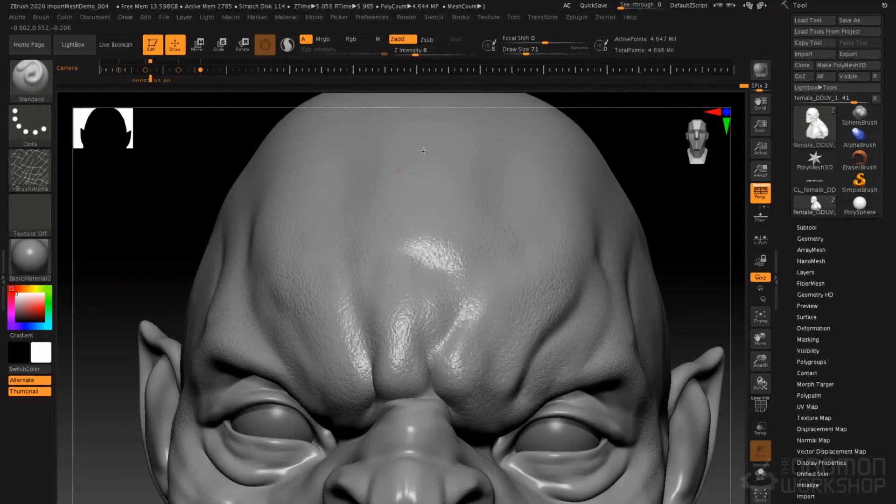
Extend the Alpha 56 skin texture over the side of the forehead and up onto the skull.
{"action": "right_click_drag", "start_coordinate": [556, 239], "coordinate": [474, 210]}
{"action": "left_click_drag", "start_coordinate": [474, 210], "coordinate": [458, 211]}
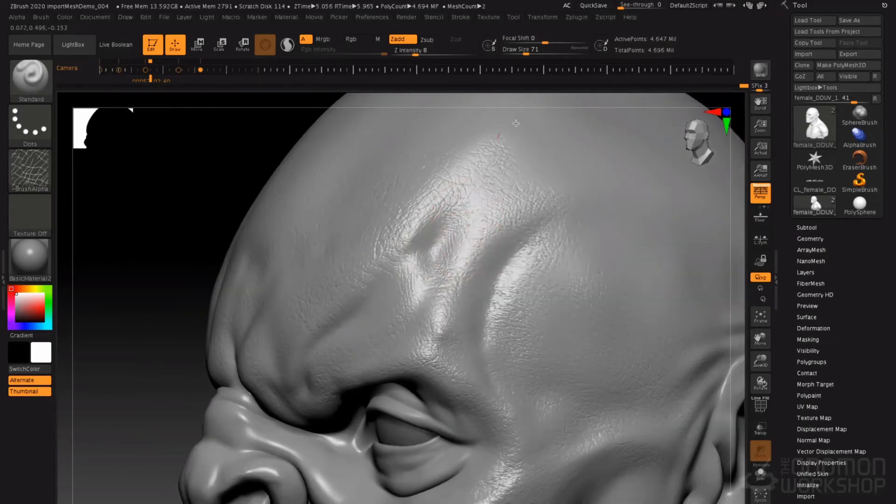
{"action": "mouse_move", "coordinate": [619, 226]}
{"action": "right_mouse_down", "text": "ctrl"}
{"action": "mouse_move", "coordinate": [506, 216]}
{"action": "mouse_move", "coordinate": [485, 230]}
{"action": "right_mouse_up", "text": "ctrl"}
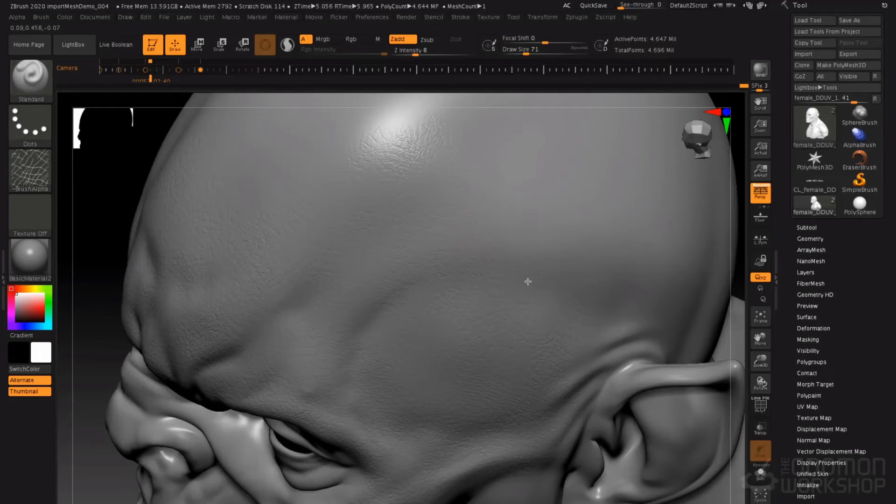
Set the draw size to 44 and add skin texture to the eyelids, eye bags and upper cheek.
{"action": "right_click_drag", "start_coordinate": [518, 373], "coordinate": [425, 300]}
{"action": "left_click_drag", "start_coordinate": [378, 307], "coordinate": [373, 302]}
{"action": "key", "text": "space"}
{"action": "left_click_drag", "start_coordinate": [381, 272], "coordinate": [376, 272]}
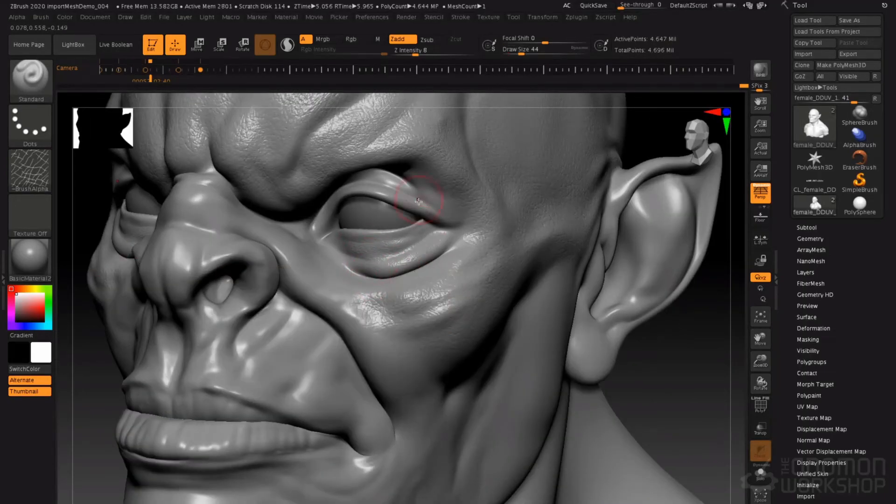
{"action": "right_click_drag", "start_coordinate": [418, 202], "coordinate": [446, 208]}
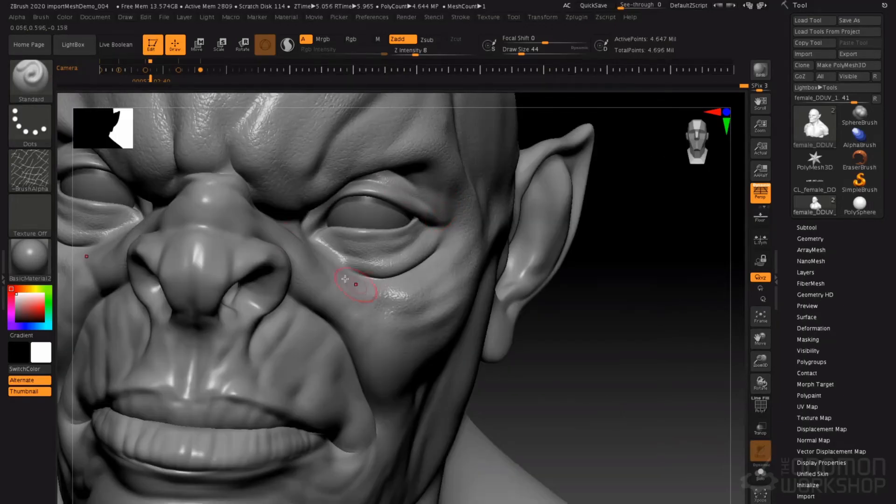
Paint skin texture over the nose bridge, nostril wings and upper lip area.
{"action": "right_click_drag", "start_coordinate": [342, 292], "coordinate": [363, 292]}
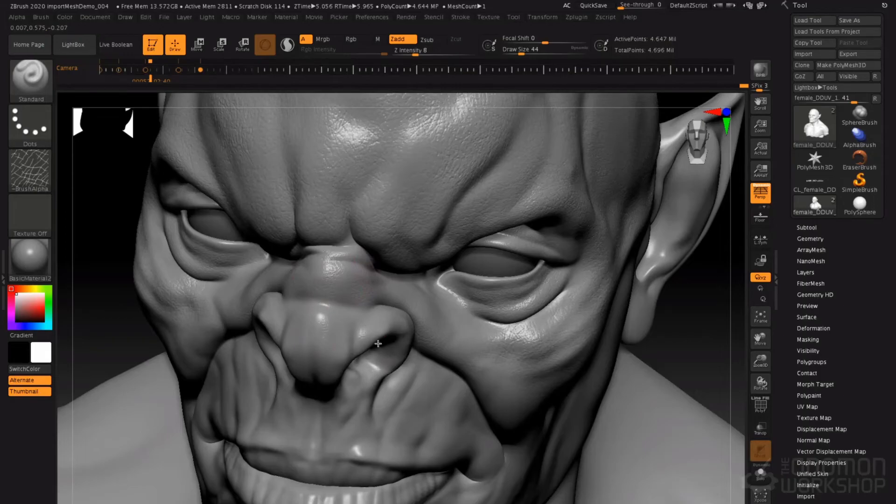
{"action": "mouse_move", "coordinate": [357, 393]}
{"action": "right_mouse_down"}
{"action": "mouse_move", "coordinate": [372, 302]}
{"action": "mouse_move", "coordinate": [442, 300]}
{"action": "mouse_move", "coordinate": [404, 329]}
{"action": "right_mouse_up"}
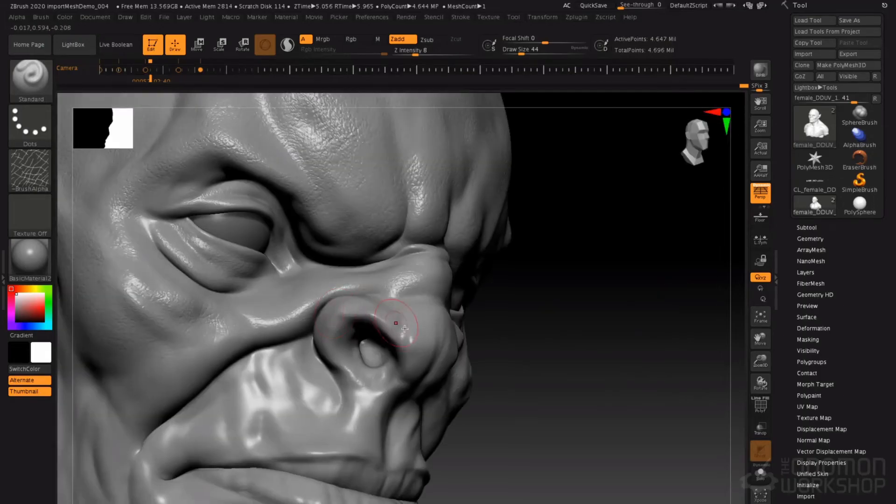
{"action": "left_click_drag", "start_coordinate": [369, 399], "coordinate": [374, 388]}
{"action": "right_click_drag", "start_coordinate": [351, 324], "coordinate": [431, 276]}
{"action": "left_click_drag", "start_coordinate": [421, 205], "coordinate": [439, 246]}
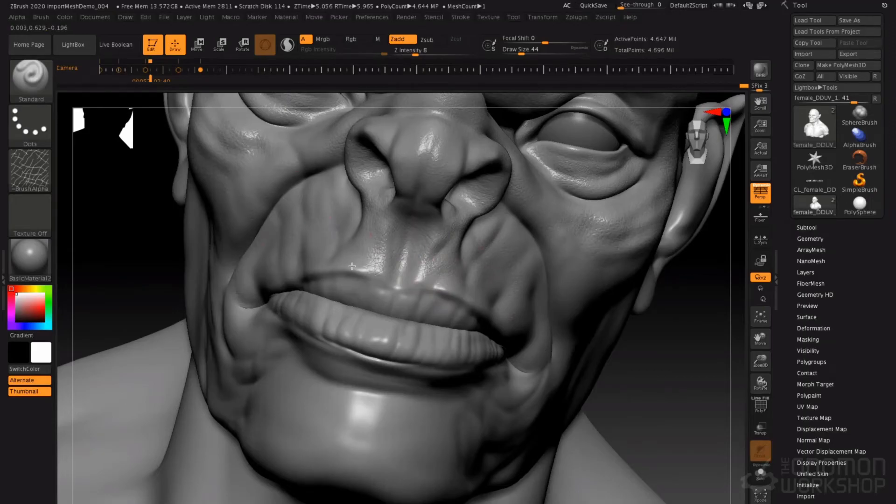
Texture the chin, mouth corners and lower jaw with Alpha 56, raising the draw size to 65.
{"action": "left_click_drag", "start_coordinate": [357, 392], "coordinate": [408, 400]}
{"action": "right_click_drag", "start_coordinate": [538, 386], "coordinate": [474, 309]}
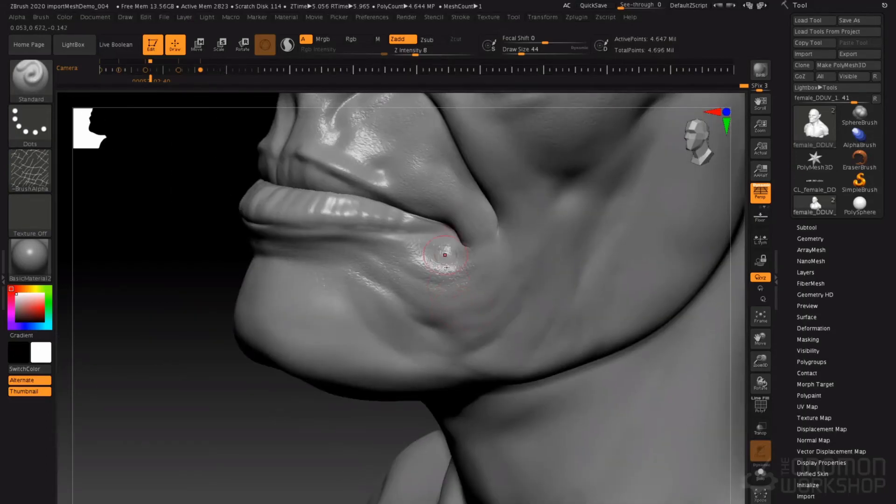
{"action": "key", "text": "space"}
{"action": "left_click_drag", "start_coordinate": [449, 285], "coordinate": [458, 286]}
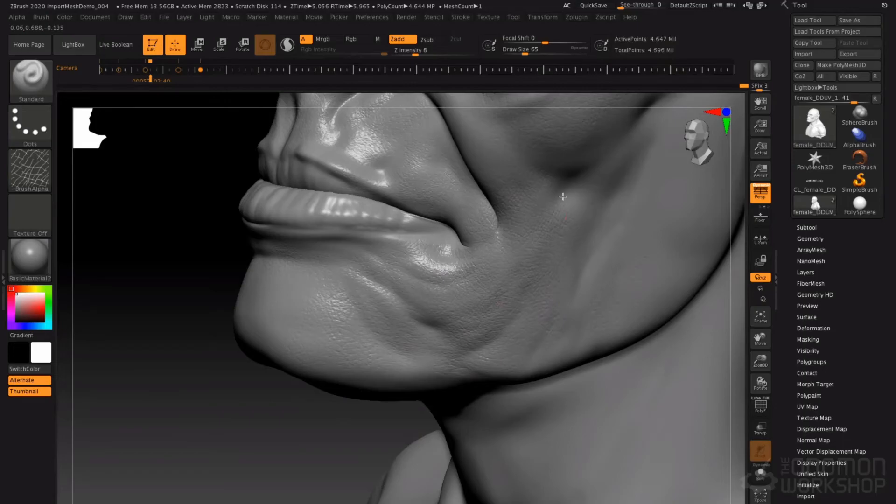
Fill in the skin texture on the cheeks, side of the jaw and under-eye area, working from both sides.
{"action": "right_click_drag", "start_coordinate": [570, 199], "coordinate": [477, 294]}
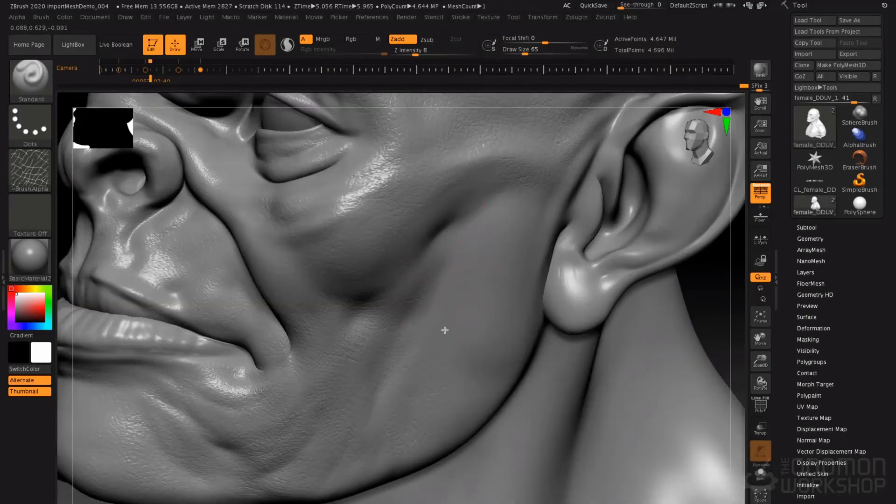
{"action": "right_click_drag", "start_coordinate": [480, 328], "coordinate": [482, 460], "text": "ctrl"}
{"action": "right_click_drag", "start_coordinate": [512, 306], "coordinate": [616, 294]}
{"action": "right_click_drag", "start_coordinate": [439, 318], "coordinate": [409, 329]}
{"action": "right_click_drag", "start_coordinate": [517, 320], "coordinate": [510, 335], "text": "ctrl"}
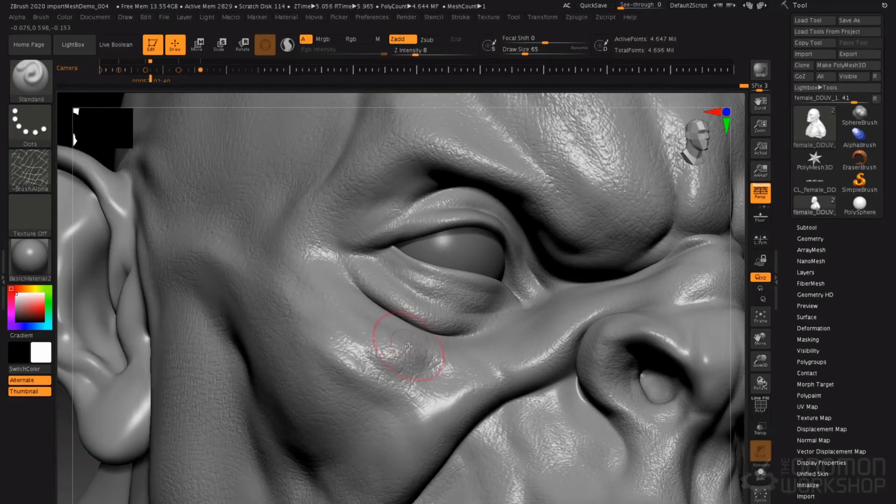
Switch the brush to Alpha 57 and paint creased skin texture on the side of the neck.
{"action": "right_click_drag", "start_coordinate": [448, 495], "coordinate": [355, 386], "text": "ctrl"}
{"action": "right_click_drag", "start_coordinate": [298, 497], "coordinate": [311, 254], "text": "alt"}
{"action": "right_click_drag", "start_coordinate": [310, 182], "coordinate": [328, 265], "text": "alt"}
{"action": "left_click", "coordinate": [23, 180]}
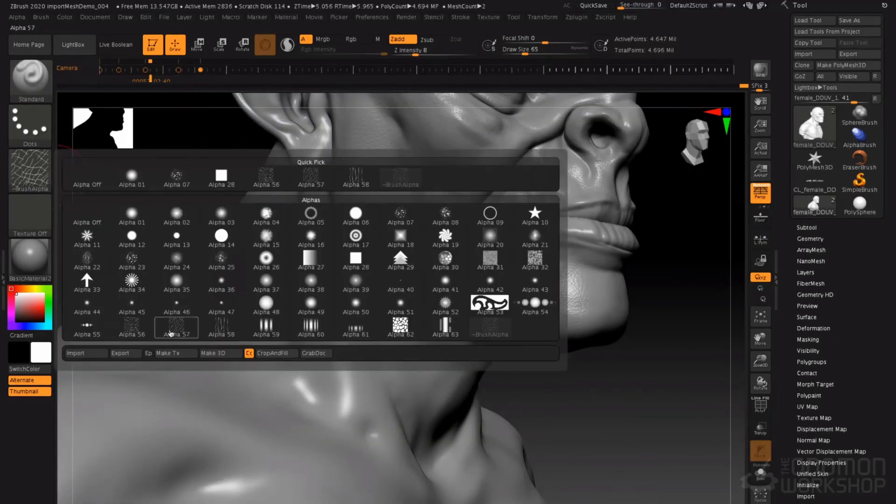
{"action": "left_click", "coordinate": [177, 328]}
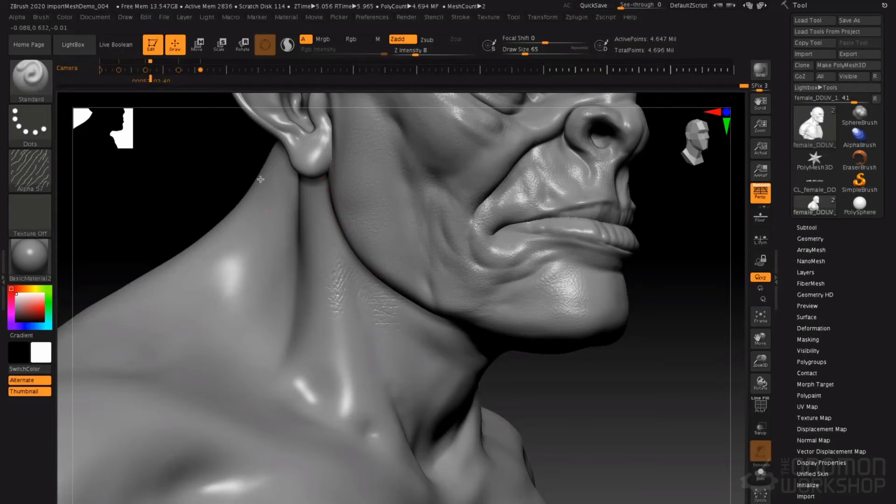
{"action": "mouse_move", "coordinate": [389, 325]}
{"action": "left_mouse_down"}
{"action": "mouse_move", "coordinate": [284, 352]}
{"action": "mouse_move", "coordinate": [387, 392]}
{"action": "mouse_move", "coordinate": [270, 360]}
{"action": "left_mouse_up"}
Paint Alpha 57 texture across the collarbones, base of the neck and upper chest.
{"action": "mouse_move", "coordinate": [239, 390]}
{"action": "right_mouse_down"}
{"action": "mouse_move", "coordinate": [163, 396]}
{"action": "mouse_move", "coordinate": [242, 390]}
{"action": "mouse_move", "coordinate": [326, 259]}
{"action": "mouse_move", "coordinate": [315, 310]}
{"action": "right_mouse_up"}
{"action": "left_click_drag", "start_coordinate": [454, 354], "coordinate": [450, 417]}
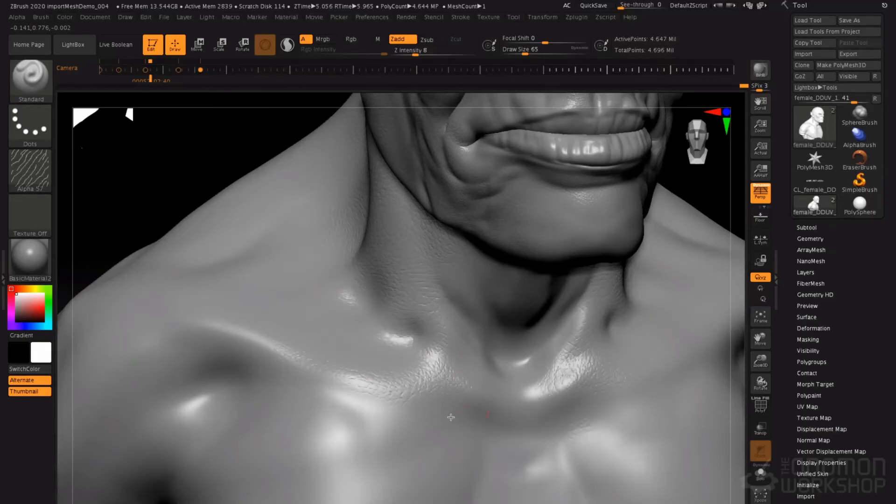
{"action": "left_click_drag", "start_coordinate": [380, 393], "coordinate": [301, 465]}
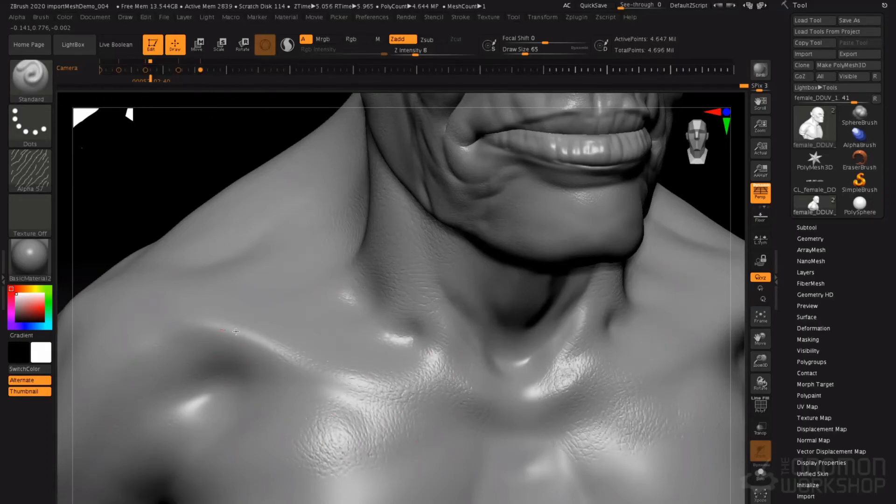
Set the draw size to 97 and apply Alpha 57 texture over the shoulder and upper arm.
{"action": "right_click_drag", "start_coordinate": [149, 336], "coordinate": [290, 303]}
{"action": "key", "text": "space"}
{"action": "left_click_drag", "start_coordinate": [290, 303], "coordinate": [294, 303]}
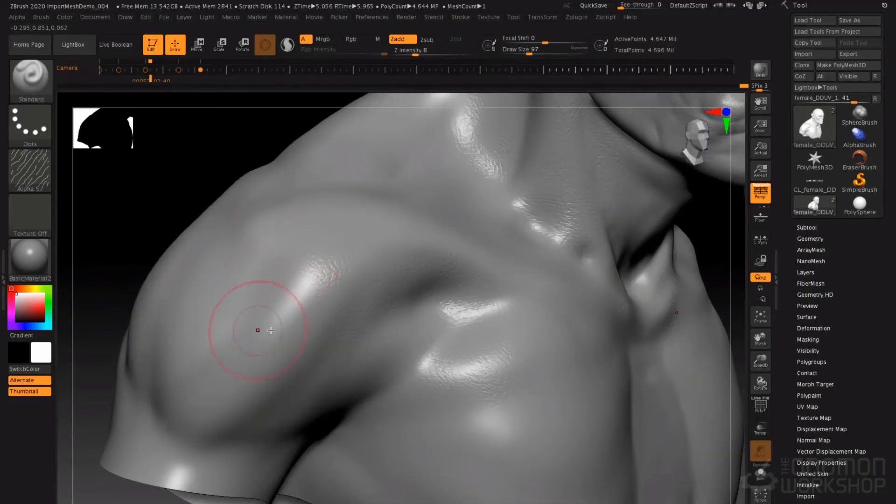
{"action": "mouse_move", "coordinate": [194, 247]}
{"action": "left_mouse_down"}
{"action": "mouse_move", "coordinate": [287, 292]}
{"action": "mouse_move", "coordinate": [247, 210]}
{"action": "mouse_move", "coordinate": [296, 370]}
{"action": "left_mouse_up"}
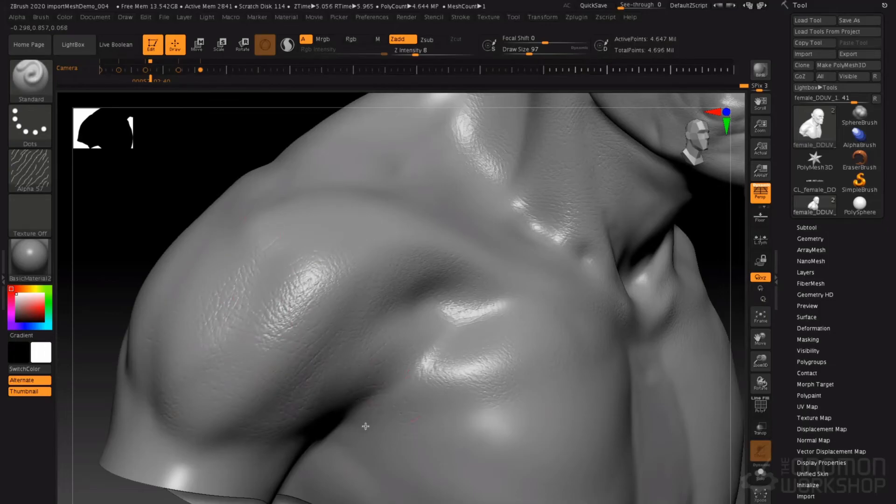
Paint Alpha 57 skin texture over the pectoral muscle and the side of the chest below the armpit.
{"action": "left_click_drag", "start_coordinate": [422, 486], "coordinate": [461, 392]}
{"action": "left_click_drag", "start_coordinate": [274, 426], "coordinate": [160, 432]}
{"action": "mouse_move", "coordinate": [271, 422]}
{"action": "right_mouse_down", "text": "alt"}
{"action": "mouse_move", "coordinate": [184, 322]}
{"action": "mouse_move", "coordinate": [147, 308]}
{"action": "right_mouse_up", "text": "alt"}
{"action": "mouse_move", "coordinate": [347, 333]}
{"action": "left_mouse_down"}
{"action": "mouse_move", "coordinate": [373, 269]}
{"action": "mouse_move", "coordinate": [386, 313]}
{"action": "left_mouse_up"}
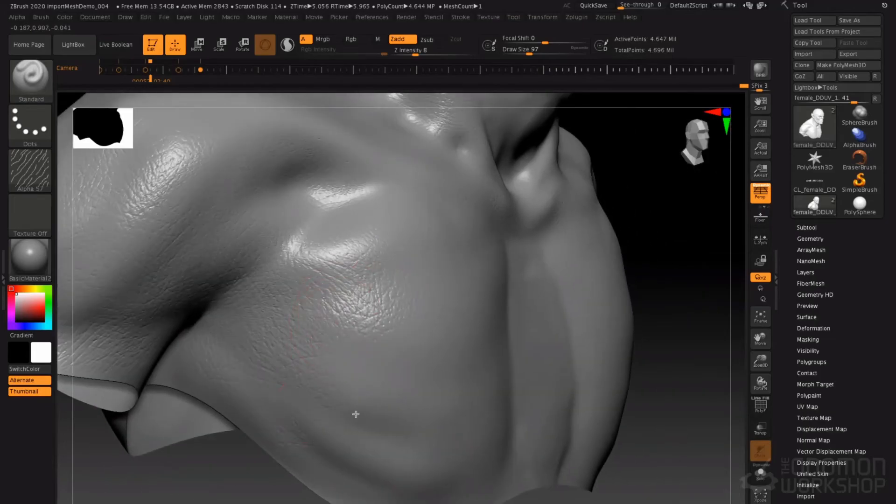
Texture the throat and the underside of the chin with Alpha 57, setting the draw size to 41.
{"action": "right_click_drag", "start_coordinate": [379, 373], "coordinate": [365, 404]}
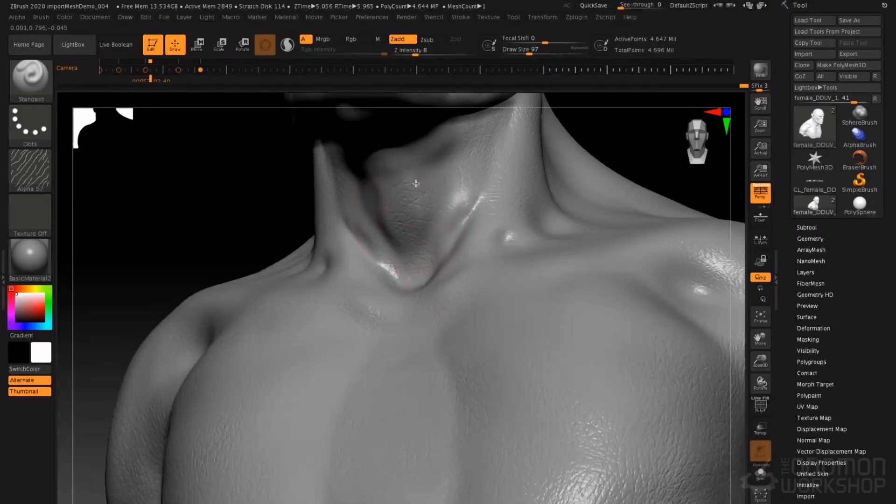
{"action": "right_click_drag", "start_coordinate": [385, 151], "coordinate": [387, 248], "text": "alt"}
{"action": "right_click_drag", "start_coordinate": [408, 214], "coordinate": [407, 183]}
{"action": "key", "text": "space"}
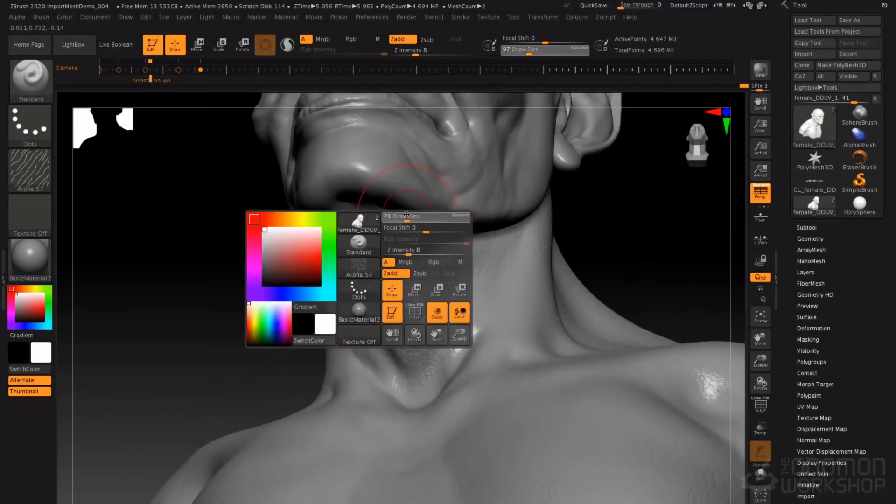
{"action": "left_click_drag", "start_coordinate": [410, 218], "coordinate": [401, 218]}
{"action": "right_click_drag", "start_coordinate": [391, 261], "coordinate": [389, 241]}
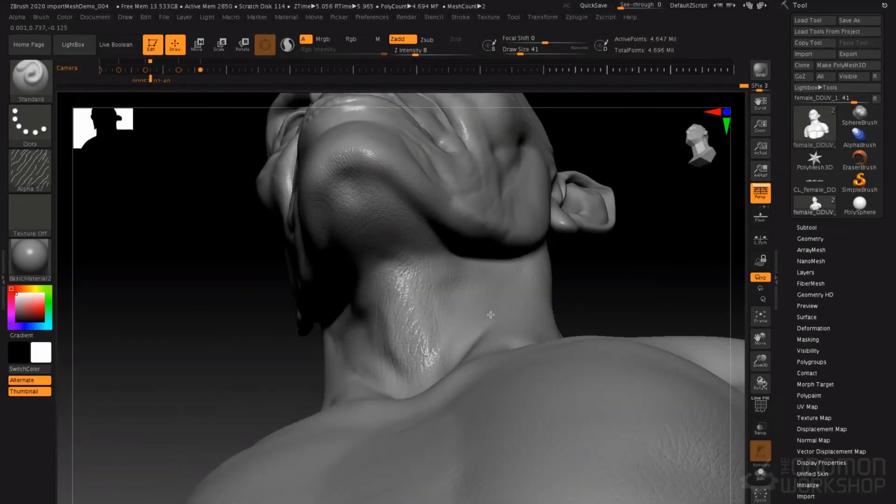
{"action": "right_click_drag", "start_coordinate": [397, 220], "coordinate": [402, 236]}
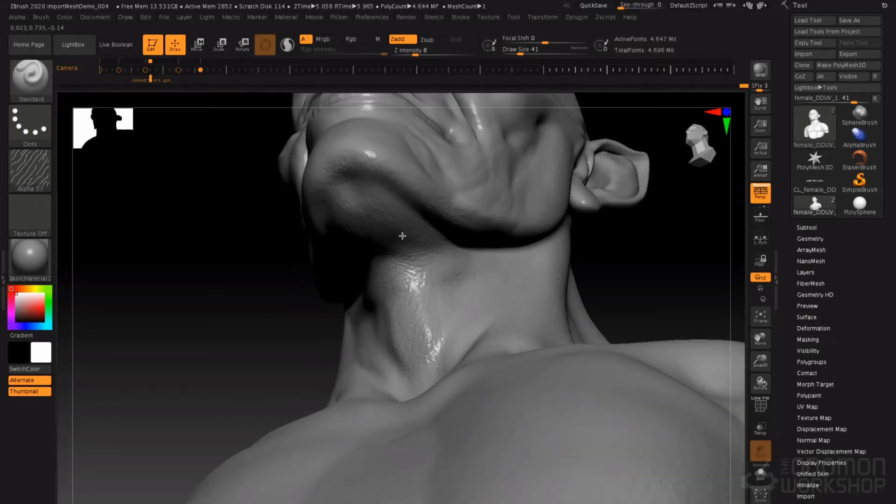
Set the draw size to 90 and apply Alpha 57 texture over the top of the shoulder.
{"action": "right_click_drag", "start_coordinate": [517, 212], "coordinate": [473, 291]}
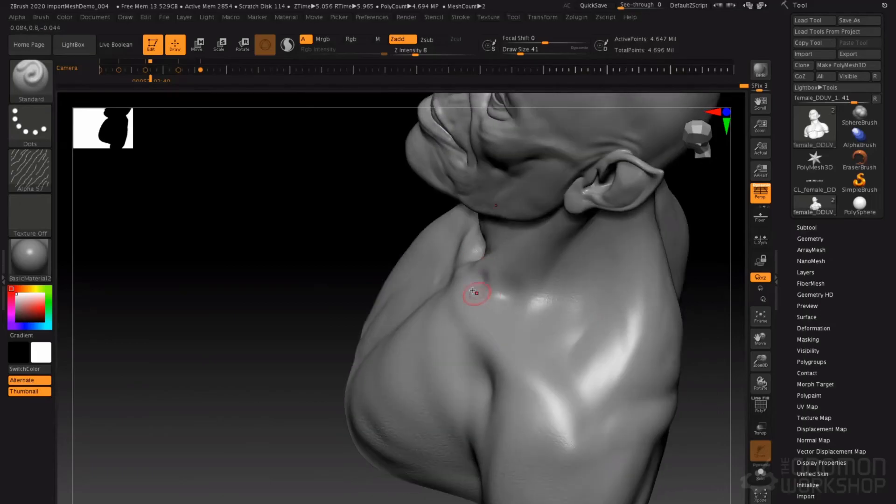
{"action": "key", "text": "space"}
{"action": "left_click_drag", "start_coordinate": [496, 324], "coordinate": [506, 323]}
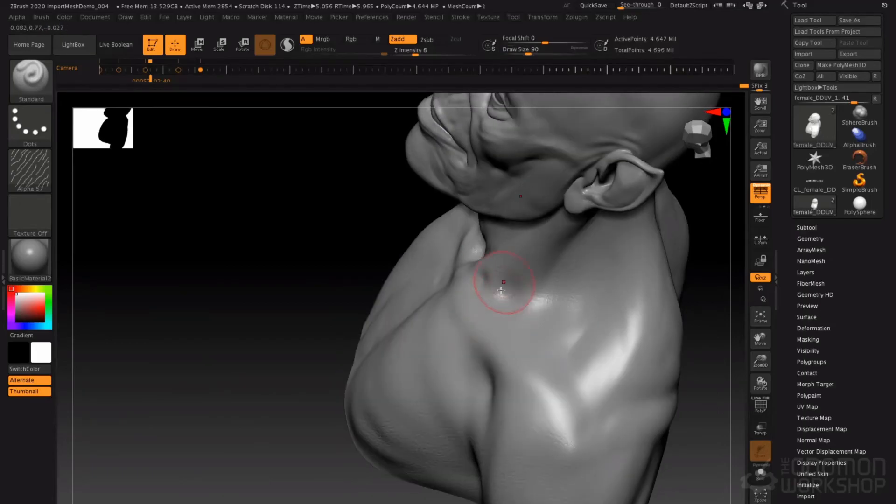
{"action": "left_click_drag", "start_coordinate": [573, 400], "coordinate": [604, 359]}
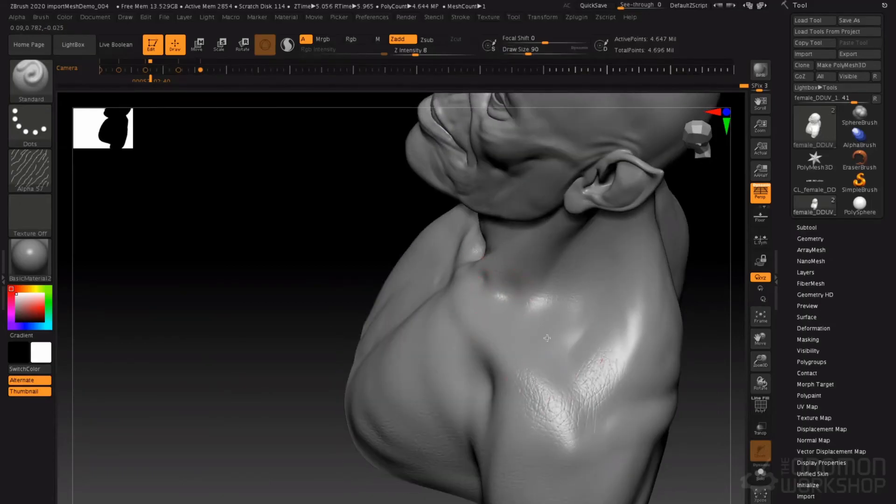
Switch the brush to Alpha 58 and paint creases down the back of the neck onto the trapezius.
{"action": "right_click_drag", "start_coordinate": [597, 224], "coordinate": [448, 245]}
{"action": "left_click", "coordinate": [33, 172]}
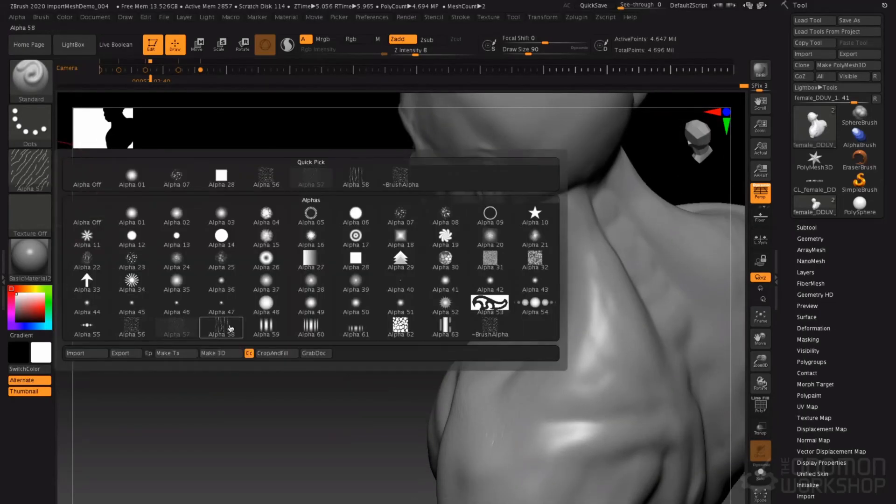
{"action": "left_click", "coordinate": [221, 328]}
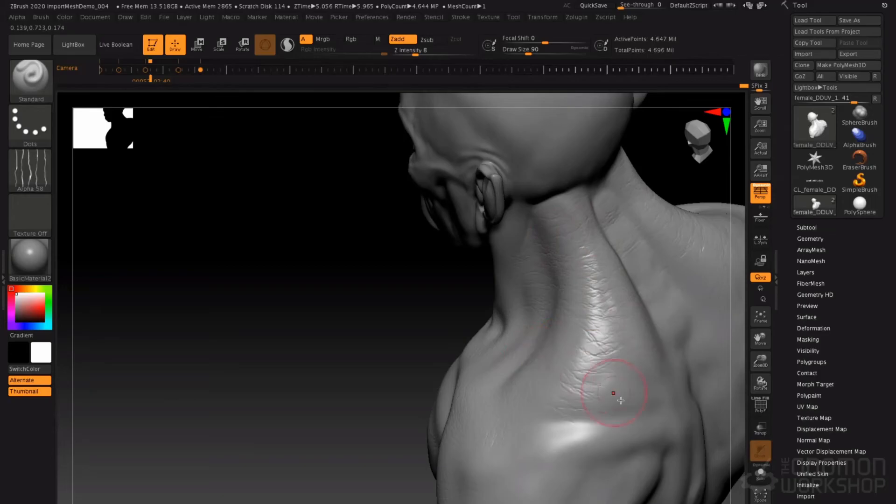
Paint Alpha 58 creases around both sides of the neck and across the throat below the jaw.
{"action": "mouse_move", "coordinate": [584, 376]}
{"action": "right_mouse_down"}
{"action": "mouse_move", "coordinate": [579, 334]}
{"action": "mouse_move", "coordinate": [560, 335]}
{"action": "right_mouse_up"}
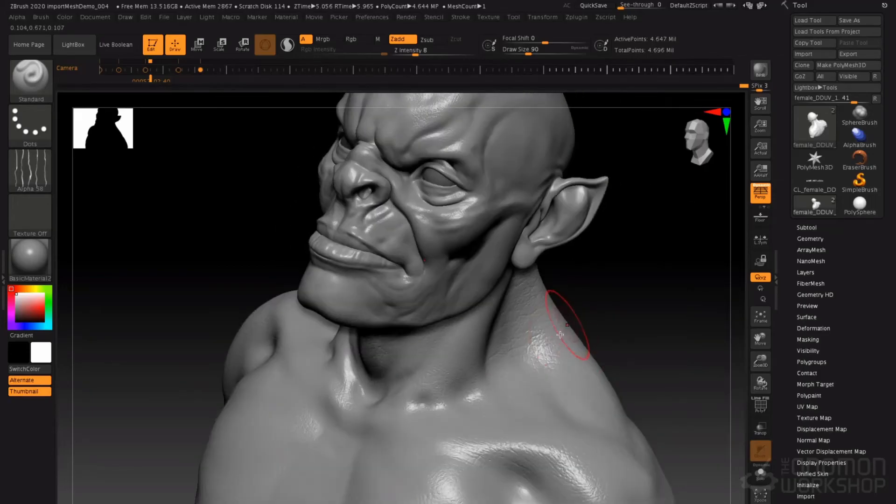
{"action": "right_click_drag", "start_coordinate": [487, 388], "coordinate": [459, 317]}
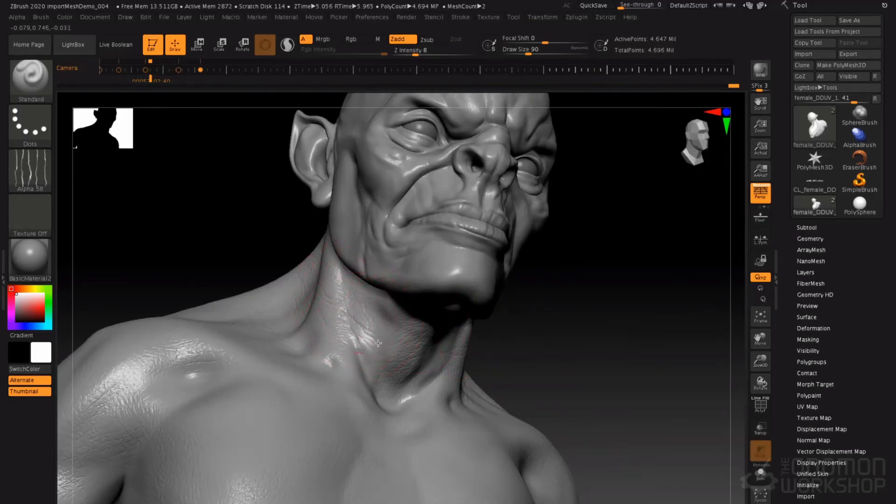
{"action": "right_click_drag", "start_coordinate": [425, 327], "coordinate": [422, 367]}
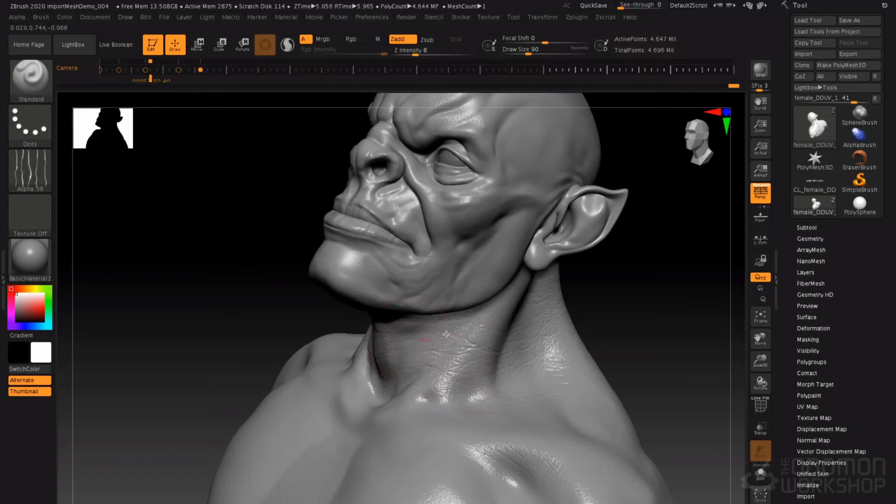
{"action": "right_click_drag", "start_coordinate": [501, 308], "coordinate": [542, 284]}
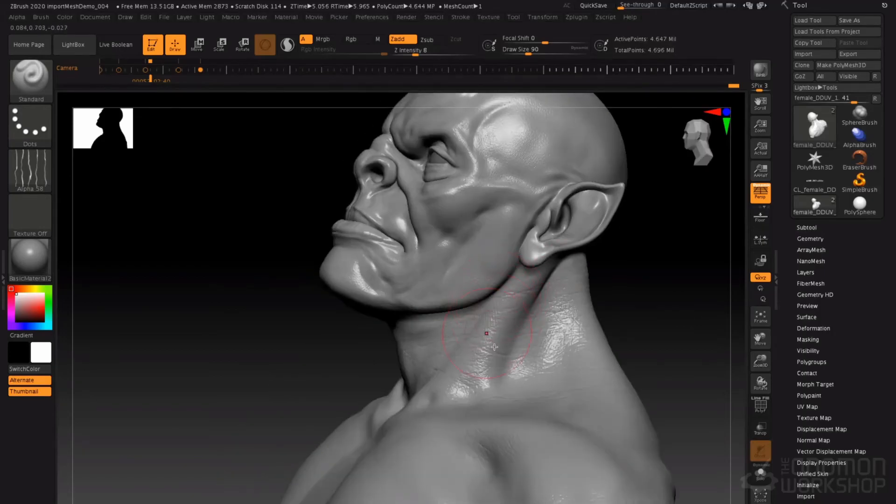
Add Alpha 58 creases over the base of the neck, collarbones, sternum and upper chest.
{"action": "right_click_drag", "start_coordinate": [494, 347], "coordinate": [437, 390]}
{"action": "mouse_move", "coordinate": [393, 463]}
{"action": "right_mouse_down"}
{"action": "mouse_move", "coordinate": [357, 423]}
{"action": "mouse_move", "coordinate": [397, 369]}
{"action": "right_mouse_up"}
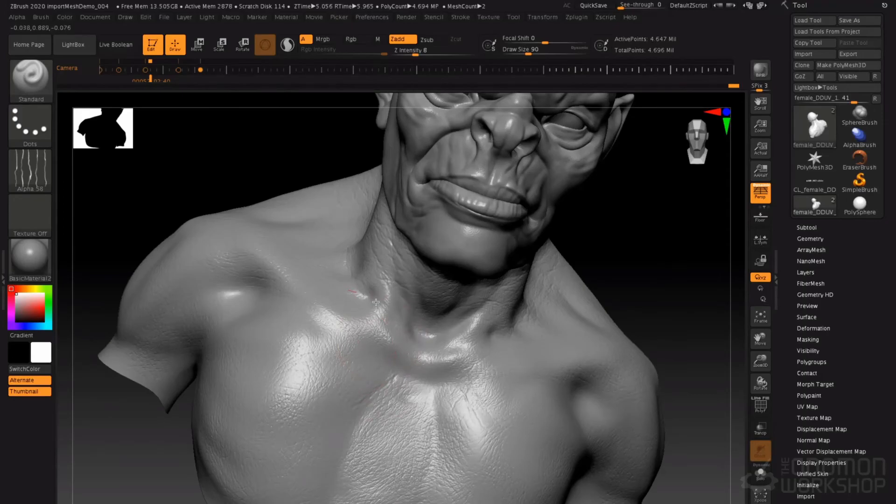
{"action": "mouse_move", "coordinate": [347, 377]}
{"action": "left_mouse_down"}
{"action": "mouse_move", "coordinate": [374, 368]}
{"action": "mouse_move", "coordinate": [302, 410]}
{"action": "left_mouse_up"}
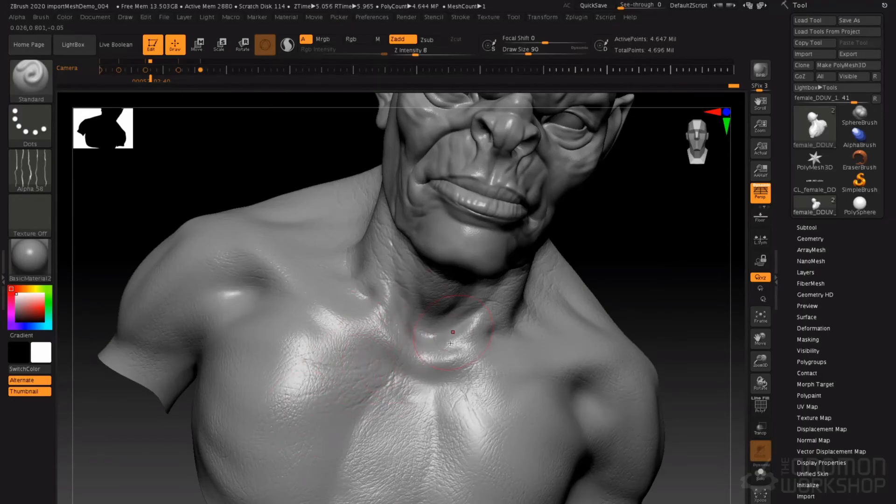
{"action": "mouse_move", "coordinate": [439, 395]}
{"action": "left_mouse_down"}
{"action": "mouse_move", "coordinate": [464, 455]}
{"action": "mouse_move", "coordinate": [411, 450]}
{"action": "mouse_move", "coordinate": [386, 464]}
{"action": "mouse_move", "coordinate": [312, 448]}
{"action": "left_mouse_up"}
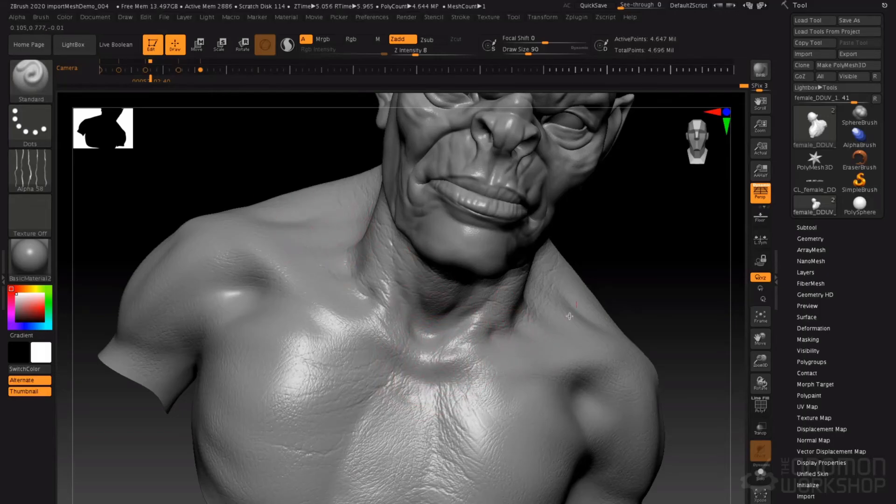
Paint Alpha 58 creases around the armpits, outer chest, front of the shoulders and trapezius.
{"action": "right_click_drag", "start_coordinate": [201, 325], "coordinate": [186, 329]}
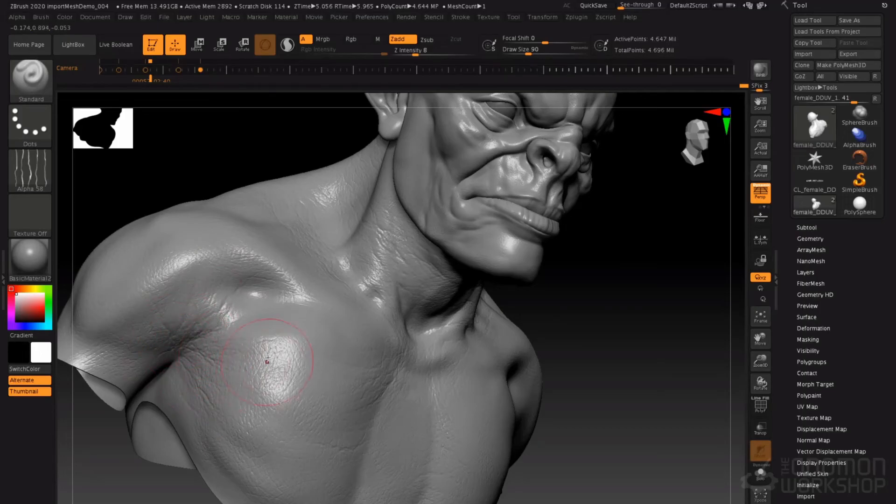
{"action": "right_click_drag", "start_coordinate": [401, 348], "coordinate": [513, 366]}
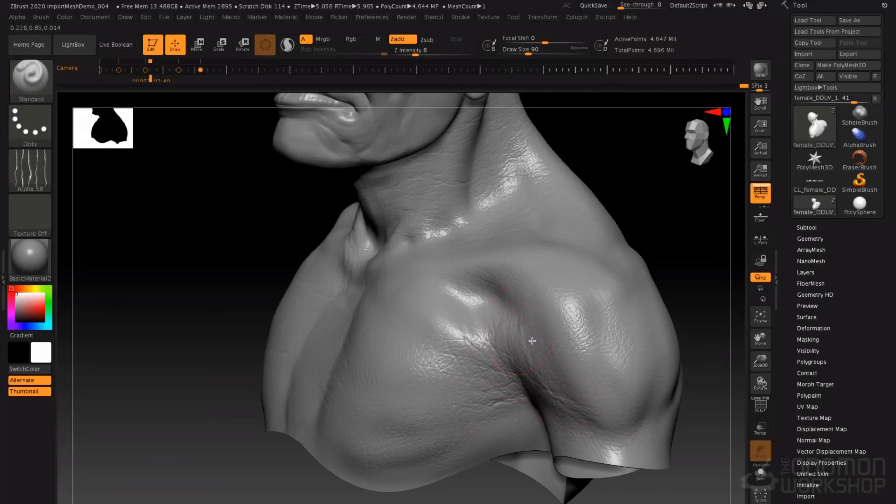
{"action": "mouse_move", "coordinate": [575, 284]}
{"action": "right_mouse_down"}
{"action": "mouse_move", "coordinate": [595, 278]}
{"action": "mouse_move", "coordinate": [327, 336]}
{"action": "mouse_move", "coordinate": [160, 256]}
{"action": "mouse_move", "coordinate": [394, 265]}
{"action": "right_mouse_up"}
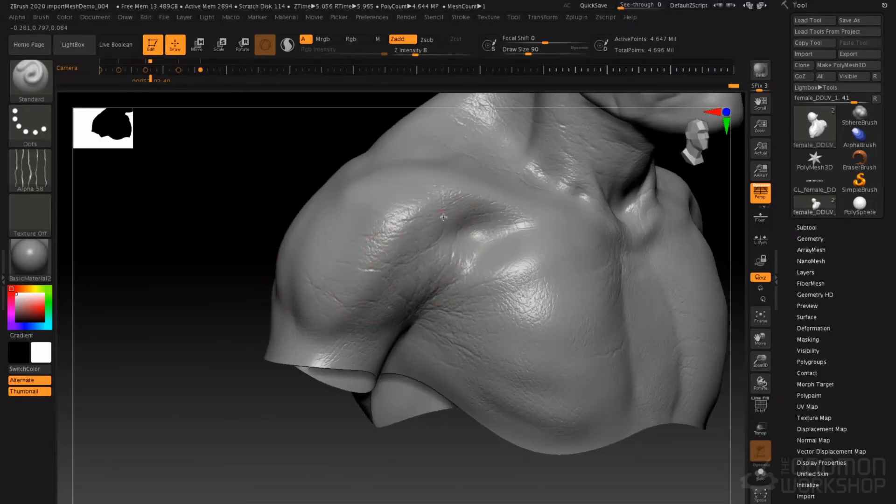
{"action": "mouse_move", "coordinate": [442, 218]}
{"action": "right_mouse_down"}
{"action": "mouse_move", "coordinate": [422, 303]}
{"action": "mouse_move", "coordinate": [400, 199]}
{"action": "right_mouse_up"}
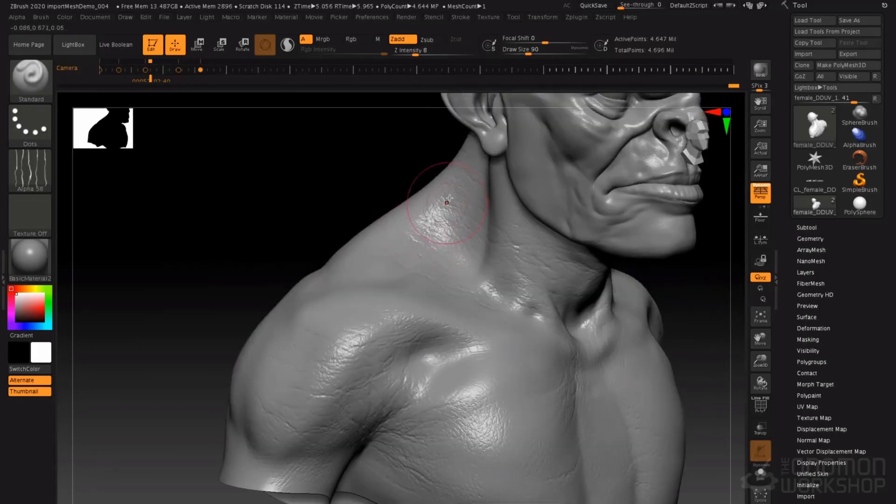
Set the draw size to 124 and paint horizontal Alpha 58 wrinkles across the forehead.
{"action": "right_click_drag", "start_coordinate": [505, 203], "coordinate": [427, 200]}
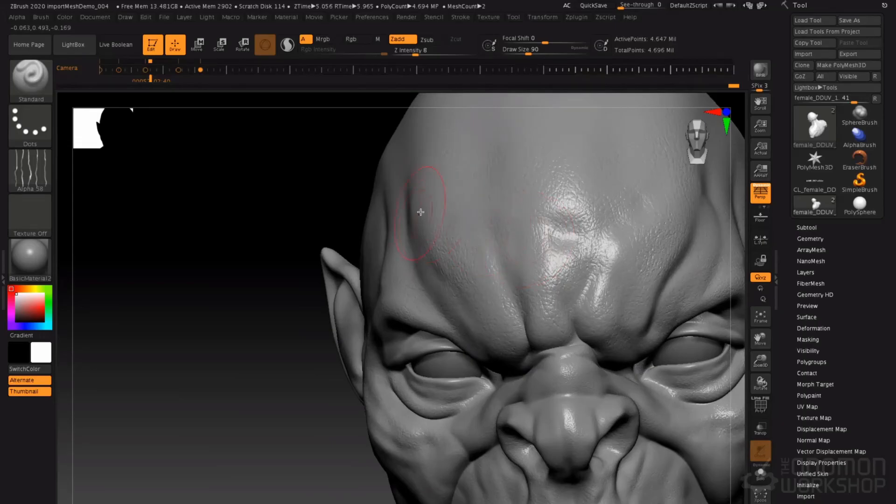
{"action": "key", "text": "space"}
{"action": "left_click_drag", "start_coordinate": [448, 198], "coordinate": [462, 198]}
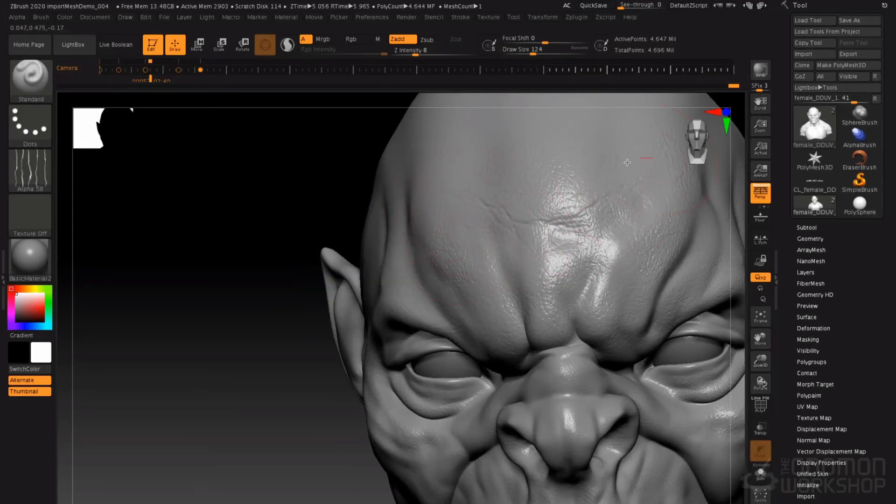
{"action": "right_click_drag", "start_coordinate": [537, 175], "coordinate": [498, 188], "text": "alt"}
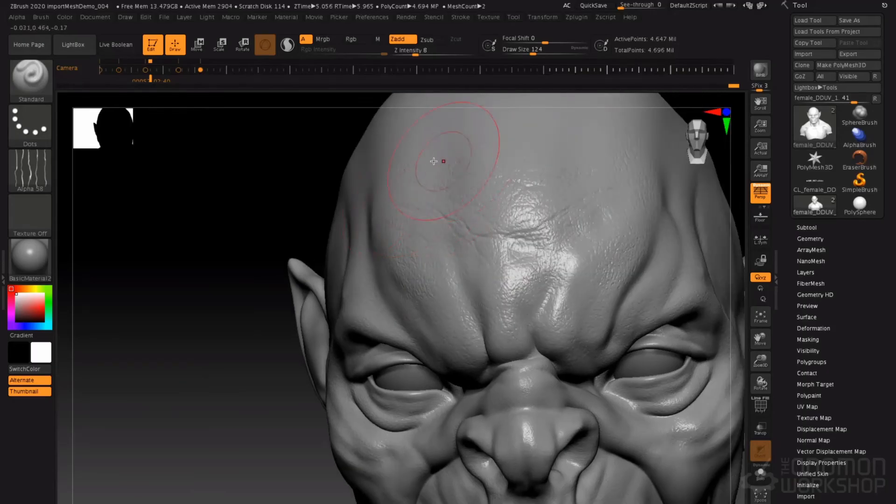
{"action": "left_click_drag", "start_coordinate": [548, 142], "coordinate": [547, 212]}
Set the draw size to 80 and paint Alpha 58 creases over the brow folds and between the eyebrows.
{"action": "key", "text": "space"}
{"action": "mouse_move", "coordinate": [565, 258]}
{"action": "left_mouse_down"}
{"action": "mouse_move", "coordinate": [558, 257]}
{"action": "mouse_move", "coordinate": [553, 333]}
{"action": "left_mouse_up"}
{"action": "right_click_drag", "start_coordinate": [572, 331], "coordinate": [620, 330]}
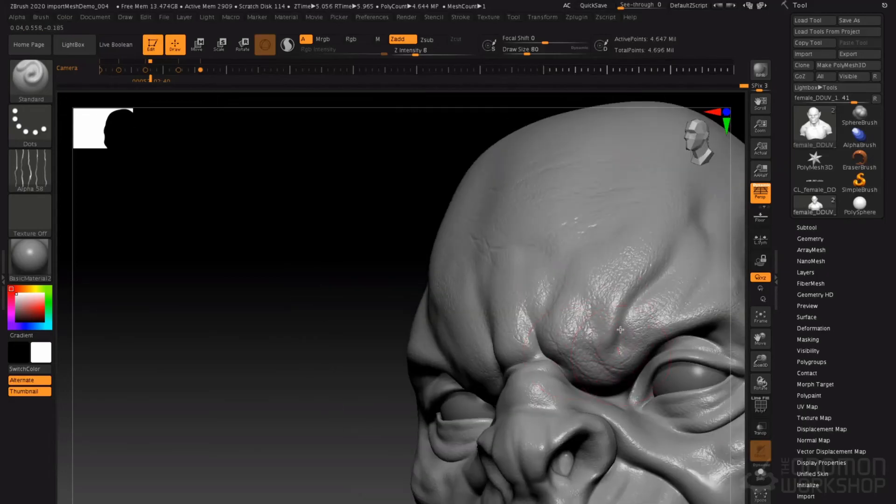
{"action": "left_click_drag", "start_coordinate": [652, 286], "coordinate": [639, 350]}
{"action": "right_click_drag", "start_coordinate": [565, 302], "coordinate": [433, 324]}
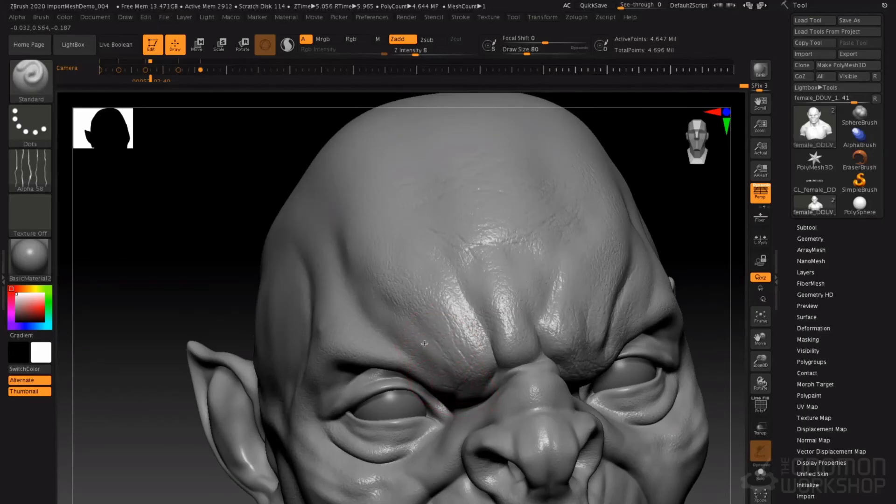
{"action": "left_click_drag", "start_coordinate": [447, 353], "coordinate": [424, 280]}
{"action": "left_click_drag", "start_coordinate": [509, 264], "coordinate": [495, 285]}
Extend the Alpha 58 wrinkles over the outer and upper forehead, setting the draw size to 112.
{"action": "right_click_drag", "start_coordinate": [625, 262], "coordinate": [507, 253]}
{"action": "mouse_move", "coordinate": [601, 203]}
{"action": "right_mouse_down"}
{"action": "mouse_move", "coordinate": [627, 199]}
{"action": "mouse_move", "coordinate": [397, 300]}
{"action": "right_mouse_up"}
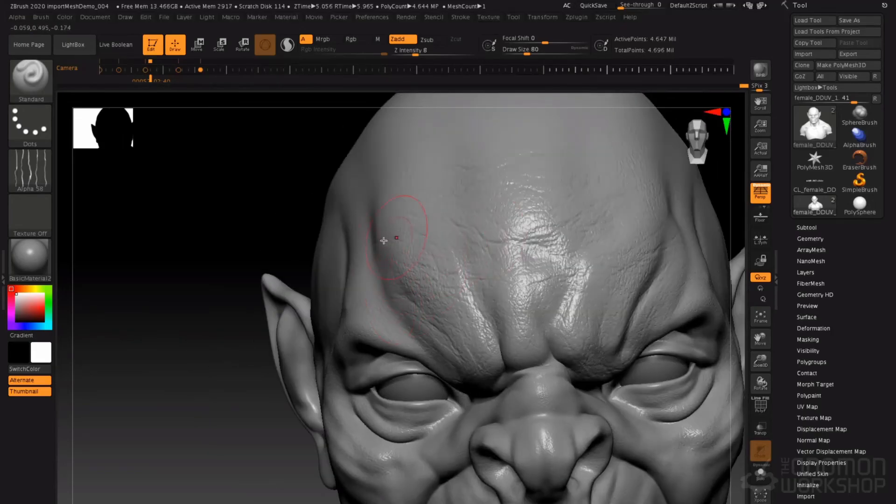
{"action": "right_click_drag", "start_coordinate": [443, 204], "coordinate": [470, 198]}
{"action": "key", "text": "space"}
{"action": "left_click_drag", "start_coordinate": [487, 202], "coordinate": [494, 201]}
{"action": "right_click_drag", "start_coordinate": [486, 184], "coordinate": [458, 212]}
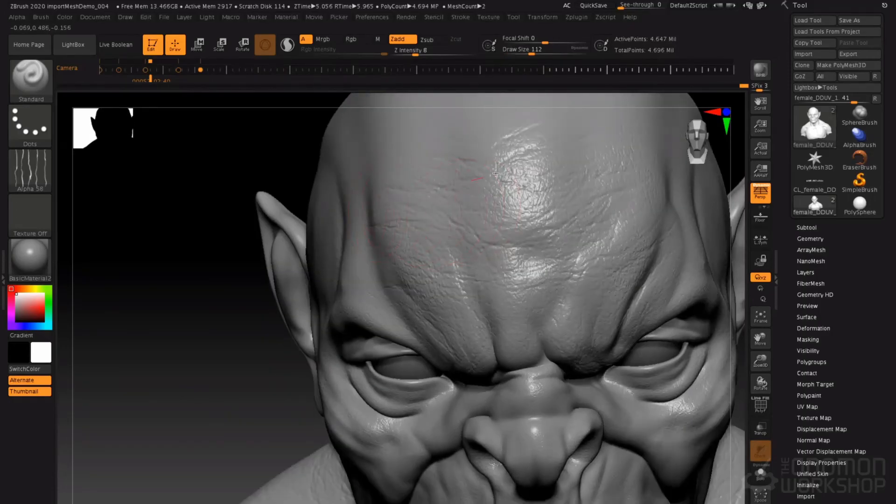
Paint Alpha 58 creases over the temple and the side of the head above the ear.
{"action": "right_click_drag", "start_coordinate": [495, 173], "coordinate": [393, 325]}
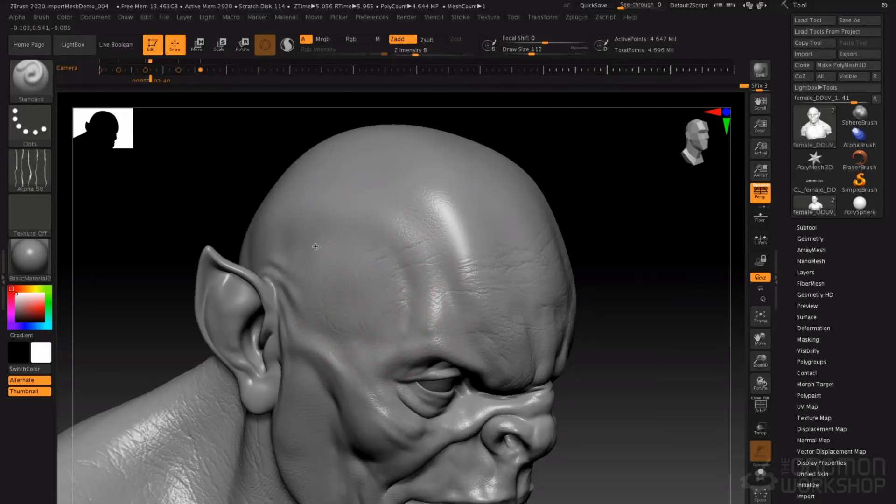
{"action": "mouse_move", "coordinate": [291, 253]}
{"action": "left_mouse_down"}
{"action": "mouse_move", "coordinate": [366, 219]}
{"action": "mouse_move", "coordinate": [348, 247]}
{"action": "mouse_move", "coordinate": [432, 231]}
{"action": "mouse_move", "coordinate": [453, 200]}
{"action": "left_mouse_up"}
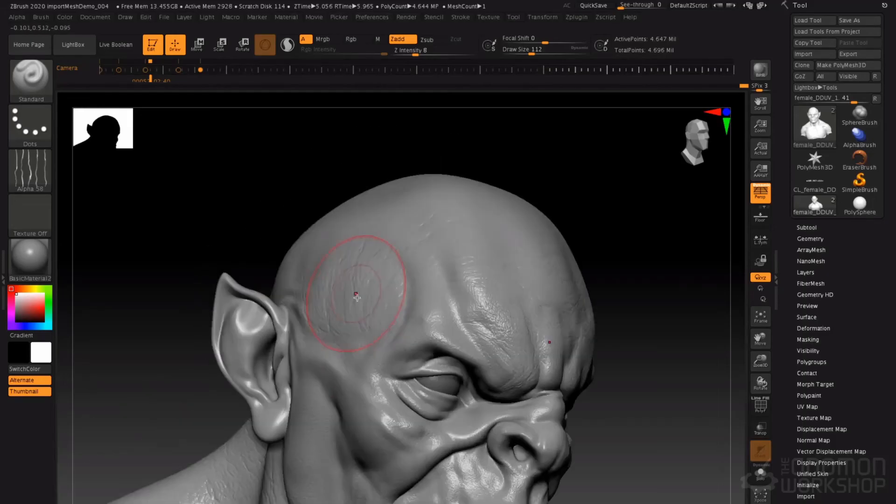
{"action": "right_click_drag", "start_coordinate": [356, 298], "coordinate": [392, 350], "text": "ctrl"}
Set the draw size to 56 and paint Alpha 58 creases on the outer brow, upper eyelid and outer eye corner.
{"action": "key", "text": "space"}
{"action": "left_click_drag", "start_coordinate": [411, 359], "coordinate": [402, 360]}
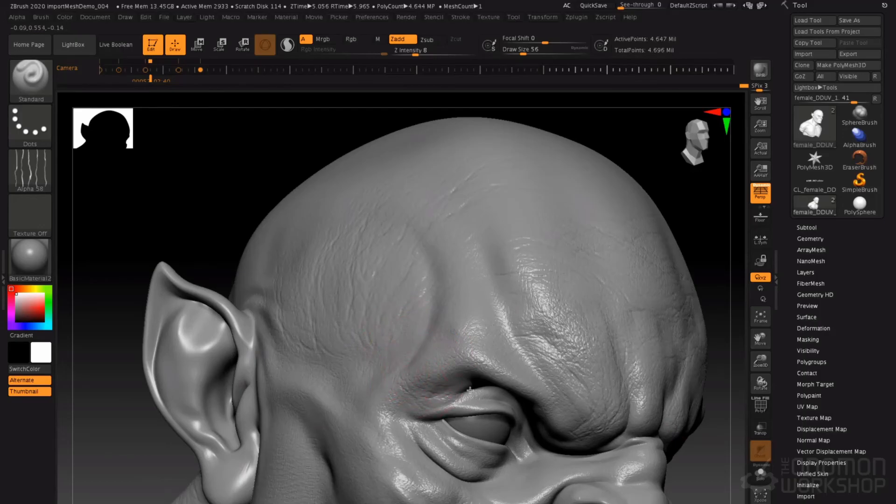
{"action": "mouse_move", "coordinate": [466, 385]}
{"action": "right_mouse_down", "text": "ctrl"}
{"action": "mouse_move", "coordinate": [470, 402]}
{"action": "mouse_move", "coordinate": [446, 307]}
{"action": "mouse_move", "coordinate": [419, 316]}
{"action": "right_mouse_up", "text": "ctrl"}
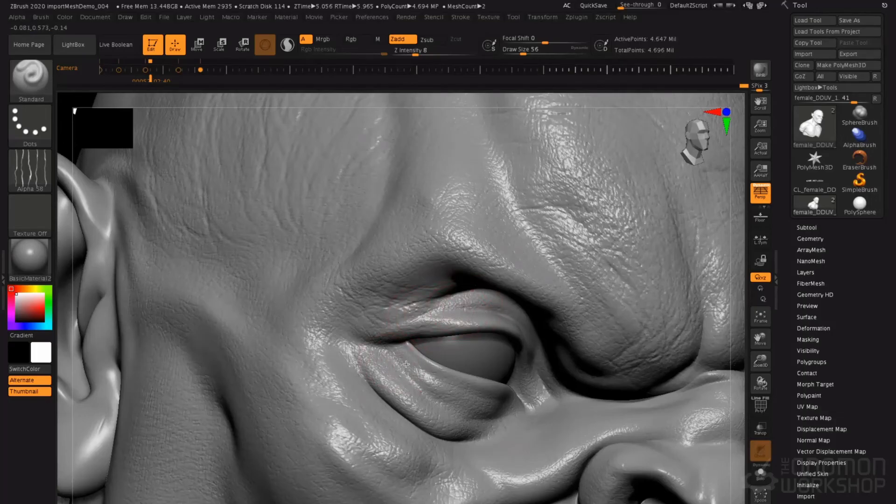
{"action": "right_click_drag", "start_coordinate": [428, 391], "coordinate": [390, 368]}
{"action": "left_click_drag", "start_coordinate": [406, 376], "coordinate": [420, 372]}
Raise the Z Intensity to 12 and paint Alpha 58 creases across the lower eyelid, eye bag and inner eye corner.
{"action": "key", "text": "space"}
{"action": "left_click_drag", "start_coordinate": [485, 429], "coordinate": [490, 429]}
{"action": "mouse_move", "coordinate": [415, 368]}
{"action": "left_mouse_down"}
{"action": "mouse_move", "coordinate": [490, 401]}
{"action": "mouse_move", "coordinate": [517, 394]}
{"action": "left_mouse_up"}
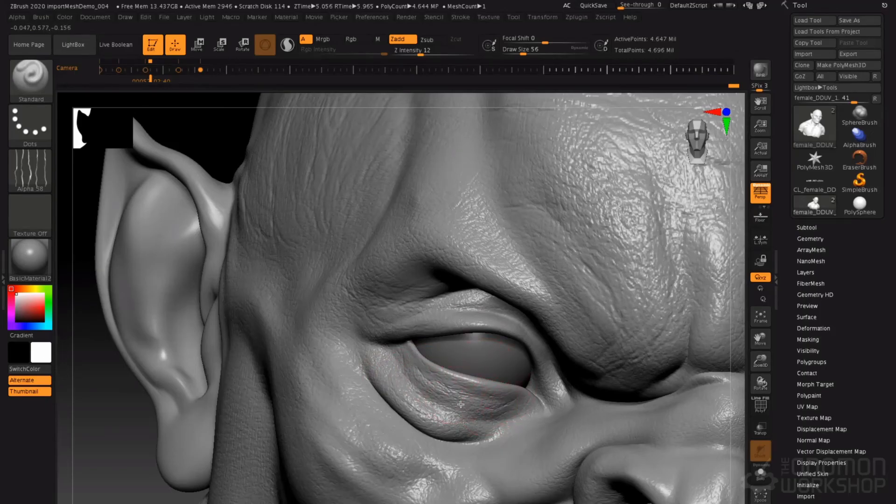
{"action": "left_click_drag", "start_coordinate": [432, 391], "coordinate": [512, 412]}
{"action": "mouse_move", "coordinate": [434, 413]}
{"action": "left_mouse_down"}
{"action": "mouse_move", "coordinate": [494, 426]}
{"action": "mouse_move", "coordinate": [531, 411]}
{"action": "mouse_move", "coordinate": [550, 370]}
{"action": "left_mouse_up"}
{"action": "left_click_drag", "start_coordinate": [560, 400], "coordinate": [535, 343]}
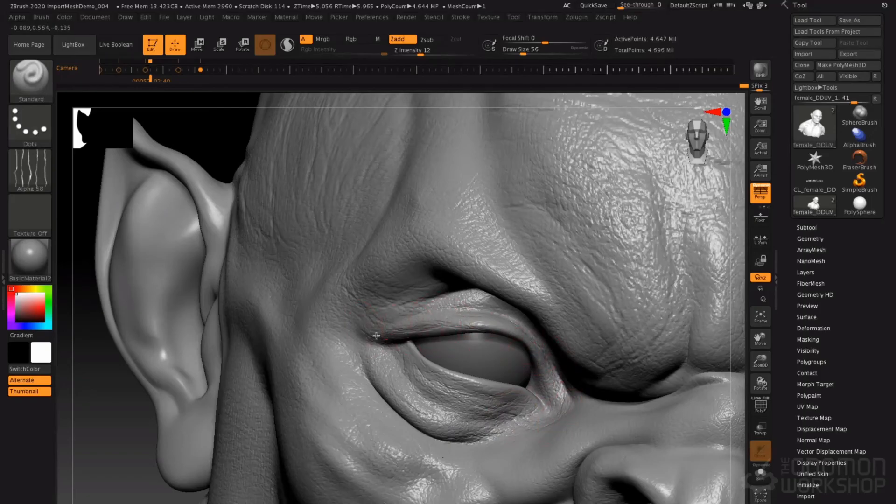
Carve the crease at the outer eye corner with the DamStandard brush at draw size 29.
{"action": "key", "text": "2"}
{"action": "key", "text": "space"}
{"action": "left_click_drag", "start_coordinate": [368, 346], "coordinate": [364, 345]}
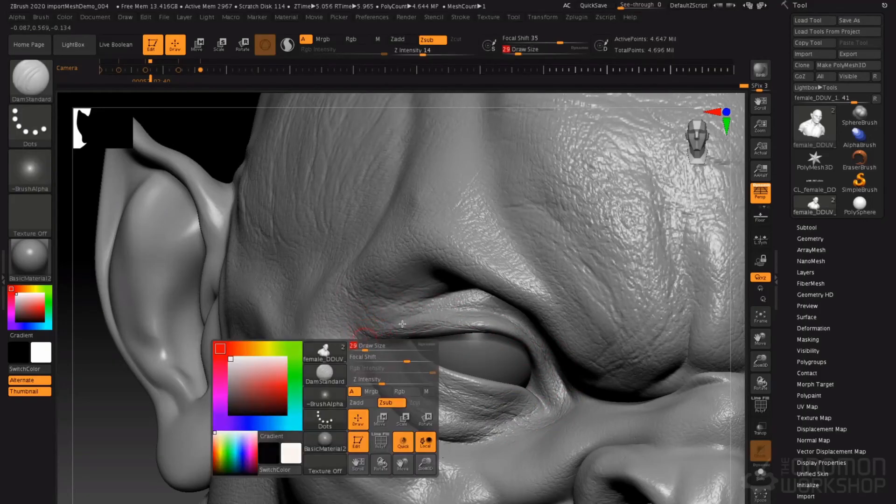
{"action": "right_click_drag", "start_coordinate": [691, 340], "coordinate": [643, 348], "text": "alt"}
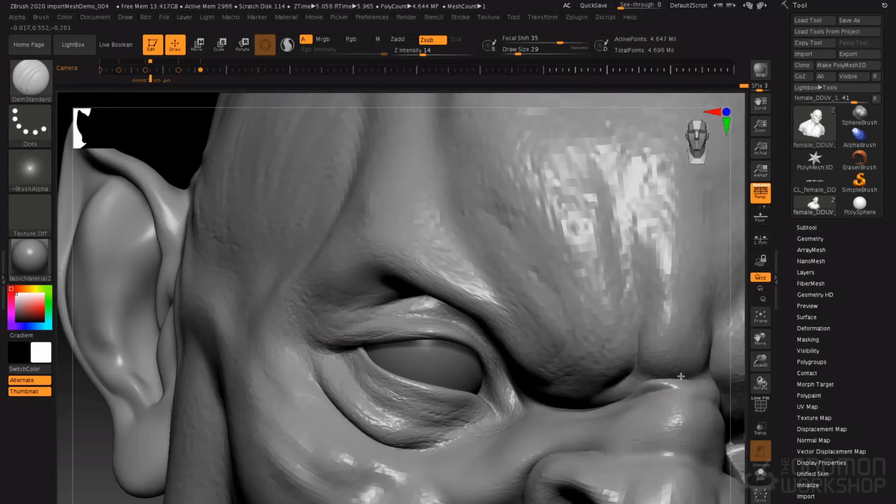
{"action": "right_click_drag", "start_coordinate": [348, 333], "coordinate": [300, 352]}
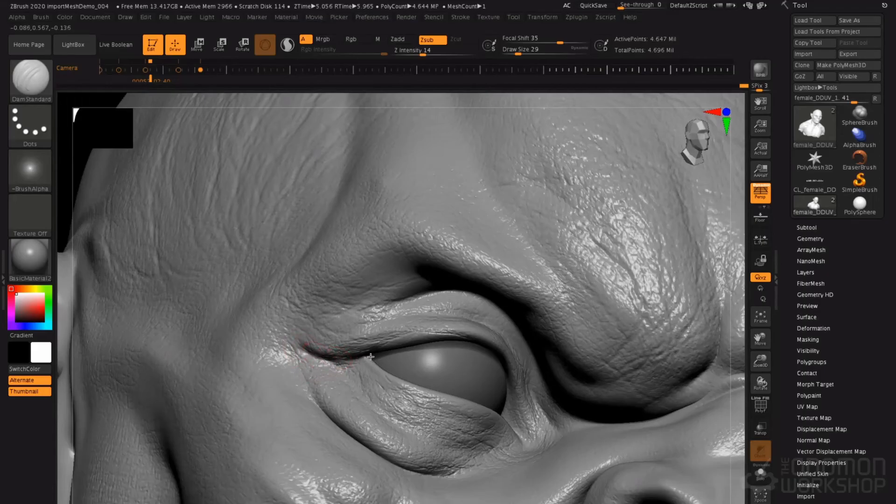
{"action": "left_click_drag", "start_coordinate": [299, 342], "coordinate": [349, 344]}
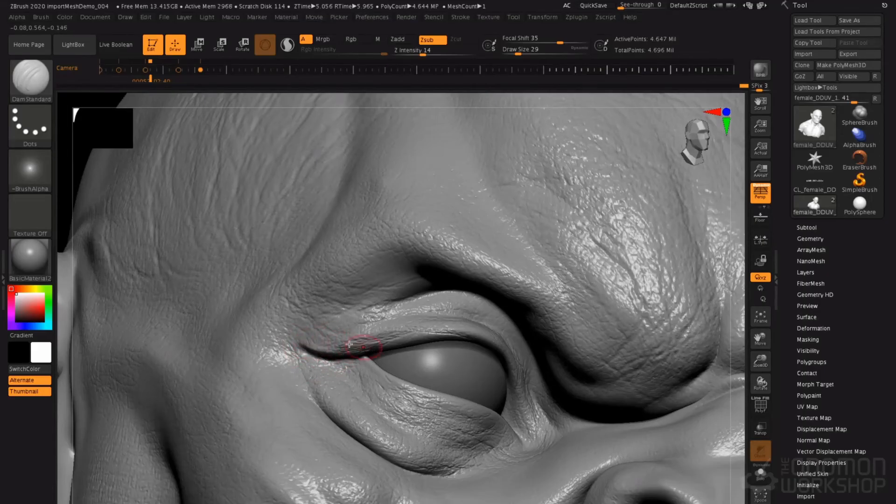
Set the DamStandard draw size to 25 and carve fine folds along the lower eyelid and eye bag.
{"action": "left_click_drag", "start_coordinate": [308, 382], "coordinate": [336, 415]}
{"action": "left_click_drag", "start_coordinate": [379, 397], "coordinate": [380, 399]}
{"action": "key", "text": "space"}
{"action": "left_click_drag", "start_coordinate": [456, 397], "coordinate": [486, 431]}
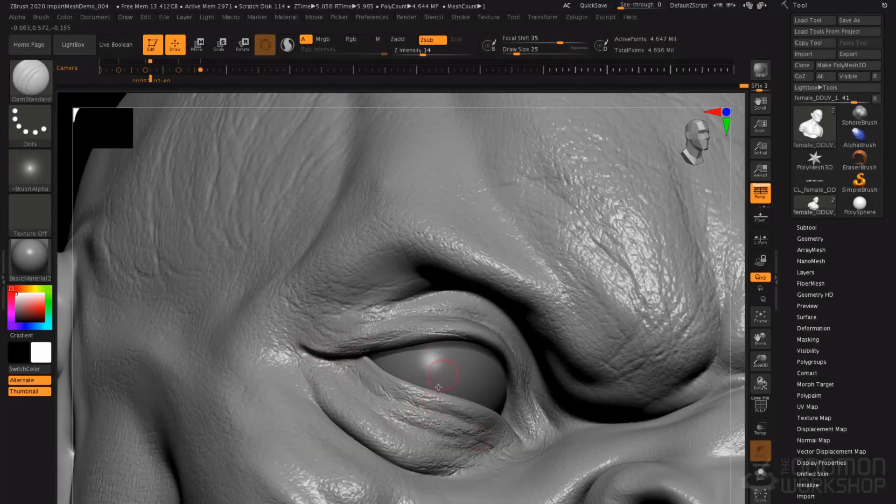
Paint Alpha 58 creases with the Standard brush at draw size 46 over the nostrils, nose tip and area beneath the nose.
{"action": "right_click_drag", "start_coordinate": [408, 288], "coordinate": [338, 194], "text": "alt"}
{"action": "right_click_drag", "start_coordinate": [422, 310], "coordinate": [373, 234], "text": "alt"}
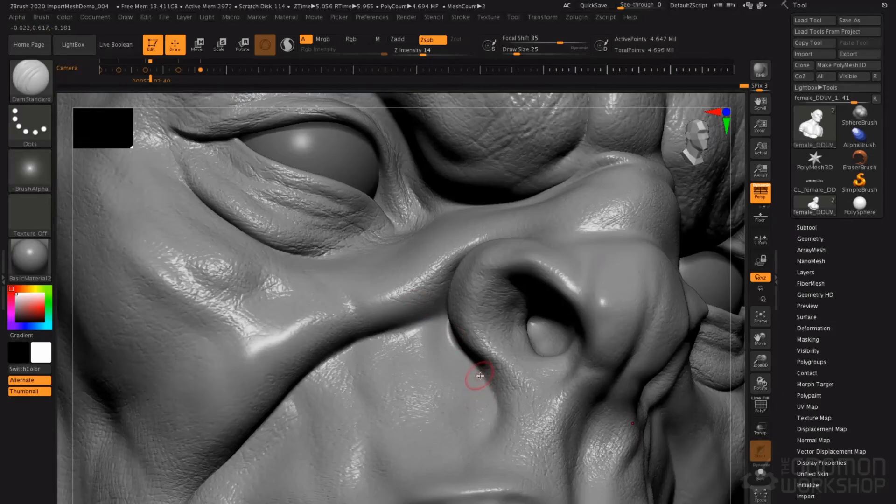
{"action": "key", "text": "1"}
{"action": "key", "text": "space"}
{"action": "left_click_drag", "start_coordinate": [490, 354], "coordinate": [496, 355]}
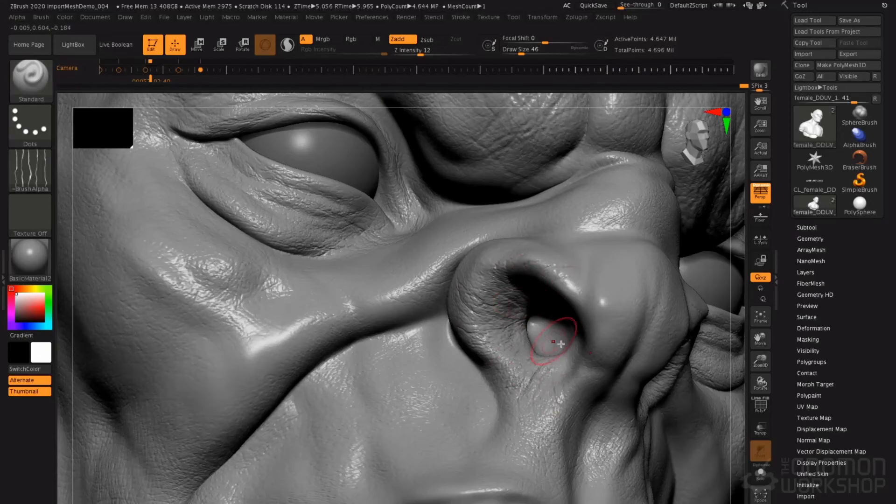
{"action": "right_click_drag", "start_coordinate": [547, 293], "coordinate": [520, 293]}
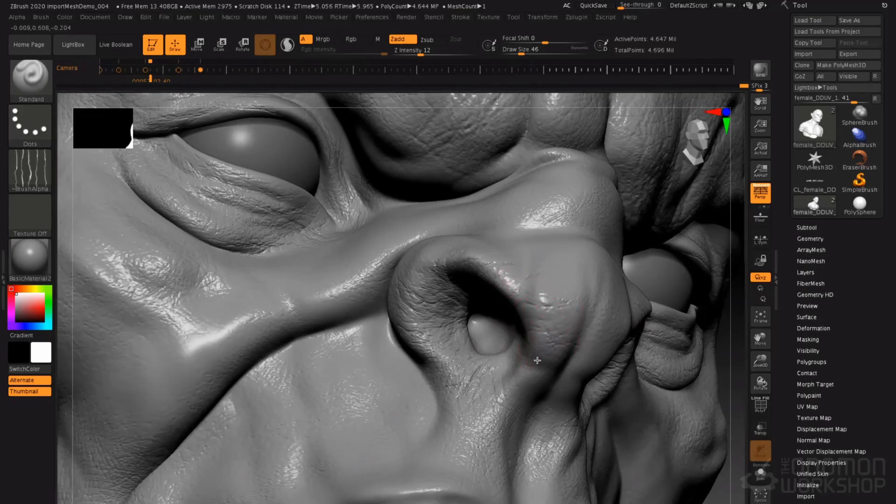
{"action": "right_click_drag", "start_coordinate": [527, 384], "coordinate": [618, 373]}
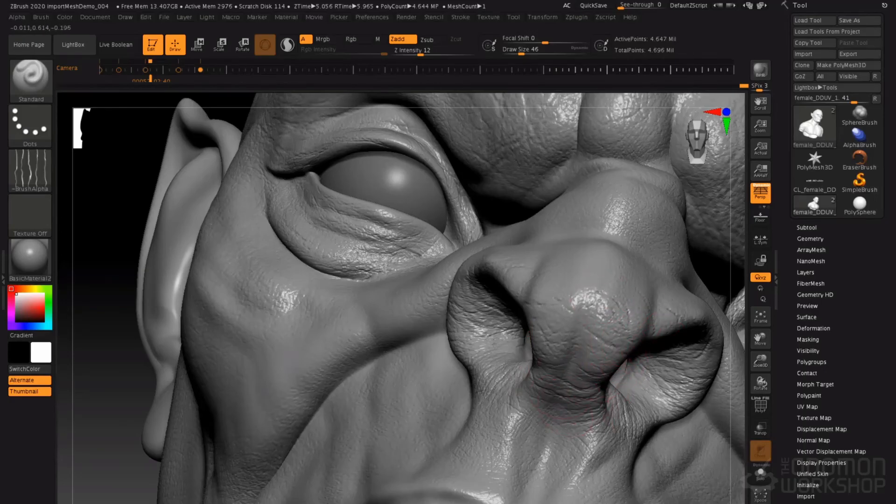
{"action": "right_click_drag", "start_coordinate": [468, 308], "coordinate": [548, 354]}
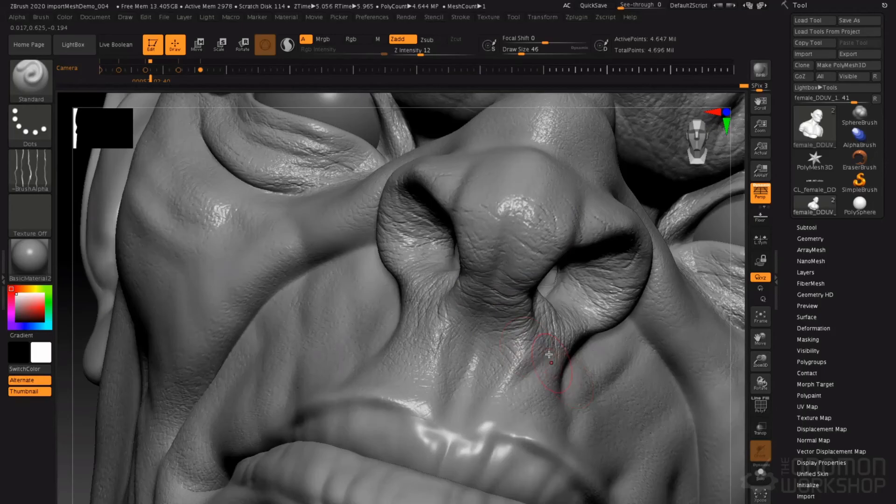
Set the draw size to 116, hide the lower jaw and paint Alpha 58 creases around the nasolabial fold and upper lip.
{"action": "right_click_drag", "start_coordinate": [602, 396], "coordinate": [516, 300], "text": "alt"}
{"action": "key", "text": "space"}
{"action": "left_click_drag", "start_coordinate": [515, 297], "coordinate": [526, 295]}
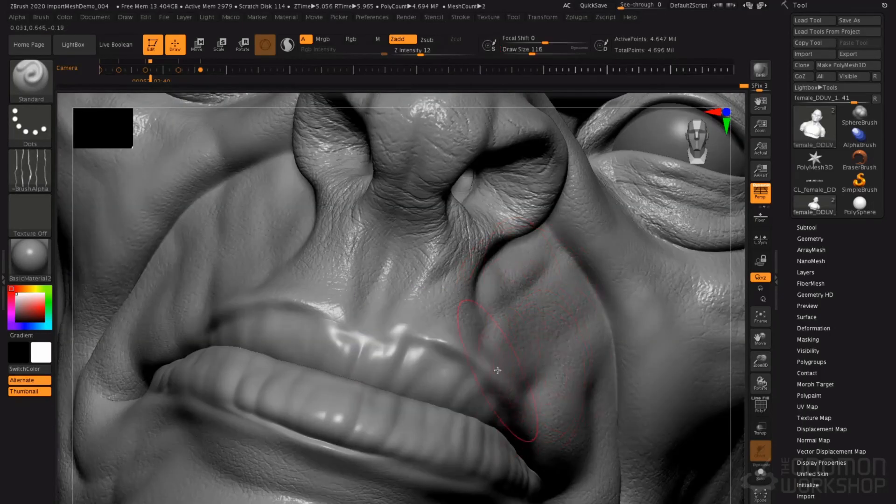
{"action": "left_click", "coordinate": [505, 379], "text": "ctrl+shift"}
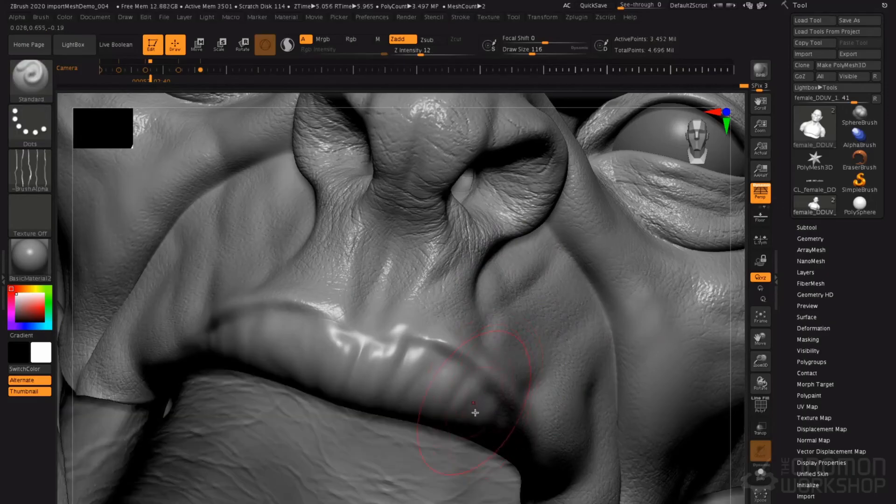
{"action": "left_click_drag", "start_coordinate": [472, 383], "coordinate": [489, 362]}
{"action": "mouse_move", "coordinate": [530, 338]}
{"action": "left_mouse_down", "text": "shift"}
{"action": "mouse_move", "coordinate": [526, 354]}
{"action": "mouse_move", "coordinate": [517, 345]}
{"action": "left_mouse_up", "text": "shift"}
Paint creases over the cheek and upper lip area at draw size 158 and Z Intensity 6, and unhide the lower jaw.
{"action": "key", "text": "space"}
{"action": "key", "text": "space"}
{"action": "left_click_drag", "start_coordinate": [530, 376], "coordinate": [508, 377]}
{"action": "key", "text": "space"}
{"action": "left_click_drag", "start_coordinate": [511, 347], "coordinate": [516, 347]}
{"action": "key", "text": "space"}
{"action": "left_click_drag", "start_coordinate": [408, 55], "coordinate": [412, 55]}
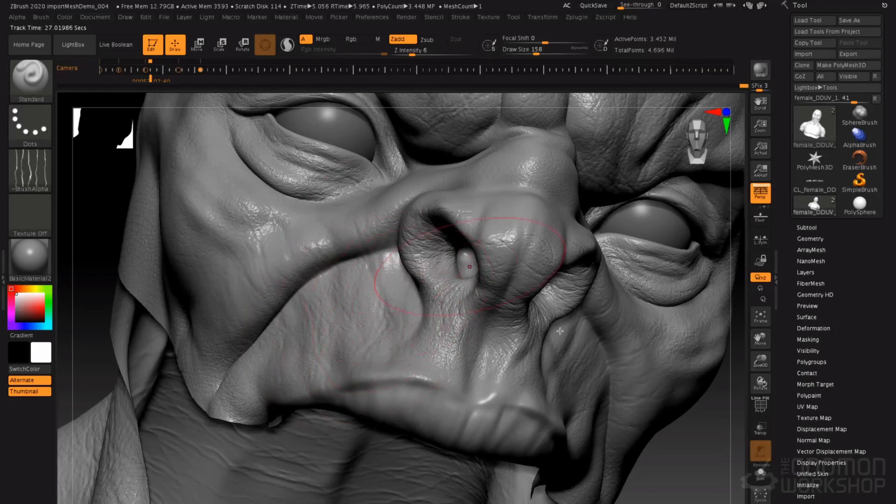
{"action": "key", "text": "ctrl+shift"}
{"action": "left_click", "coordinate": [609, 349], "text": "ctrl+shift"}
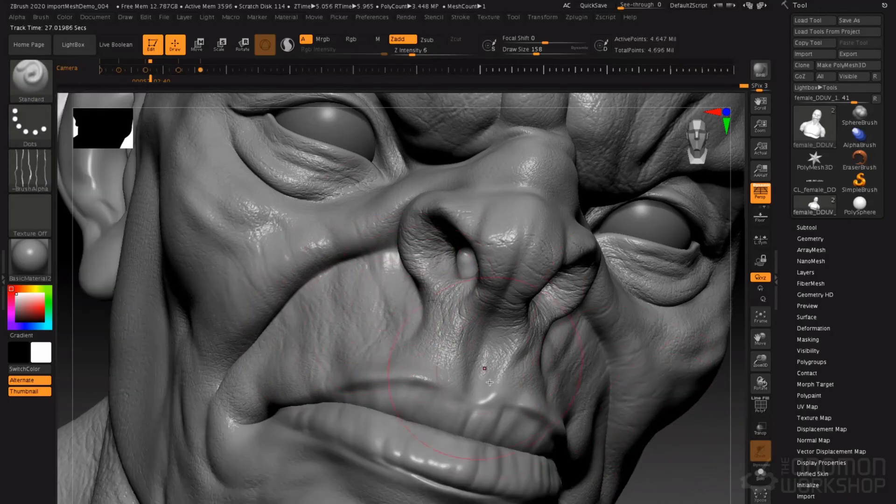
Isolate the lower jaw and paint Alpha 58 creases over the lower lip area and chin at draw size 124.
{"action": "right_click_drag", "start_coordinate": [499, 359], "coordinate": [553, 322], "text": "shift"}
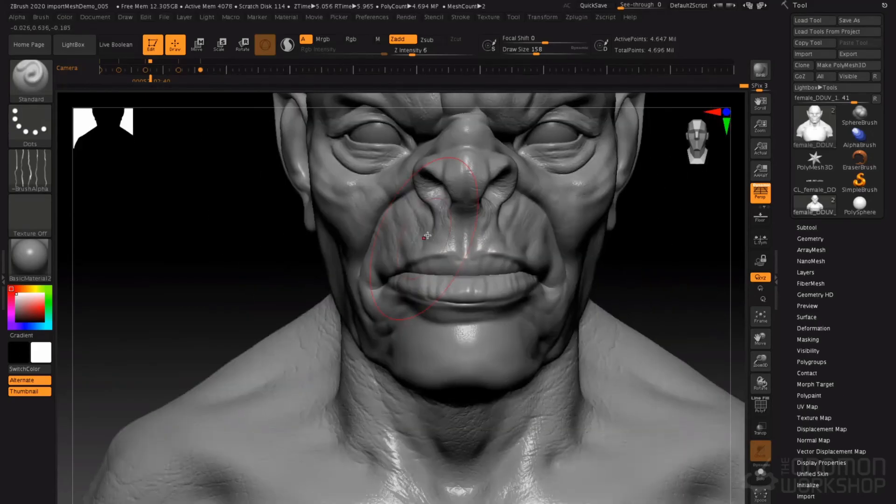
{"action": "mouse_move", "coordinate": [427, 236]}
{"action": "right_mouse_down"}
{"action": "mouse_move", "coordinate": [429, 223]}
{"action": "mouse_move", "coordinate": [406, 322]}
{"action": "mouse_move", "coordinate": [437, 322]}
{"action": "right_mouse_up"}
{"action": "left_click", "coordinate": [438, 325], "text": "ctrl+shift"}
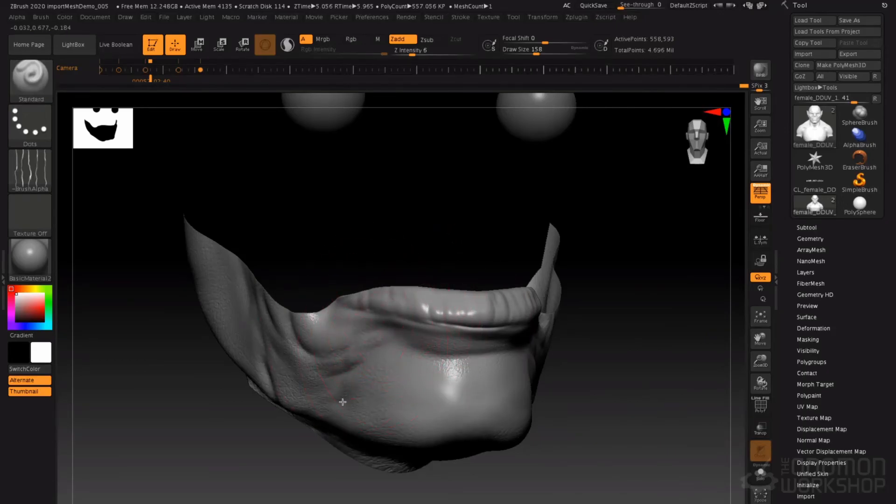
{"action": "key", "text": "space"}
{"action": "left_click_drag", "start_coordinate": [412, 312], "coordinate": [407, 312]}
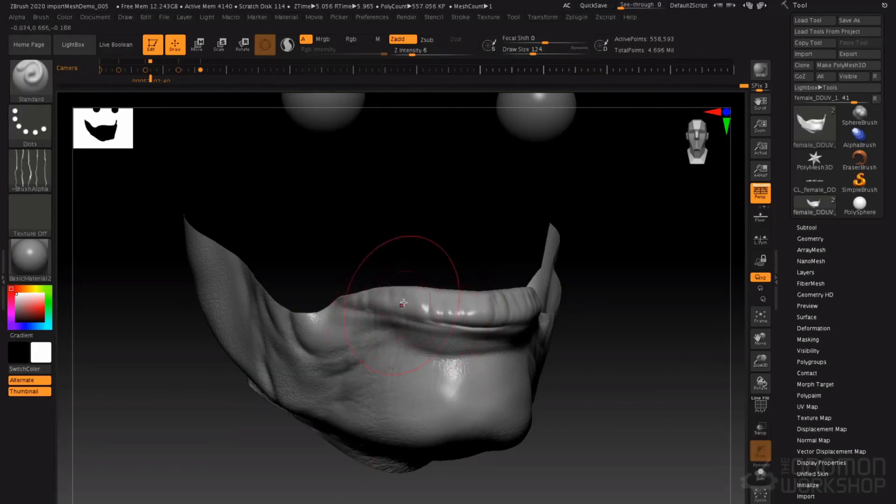
{"action": "right_click_drag", "start_coordinate": [367, 383], "coordinate": [501, 299]}
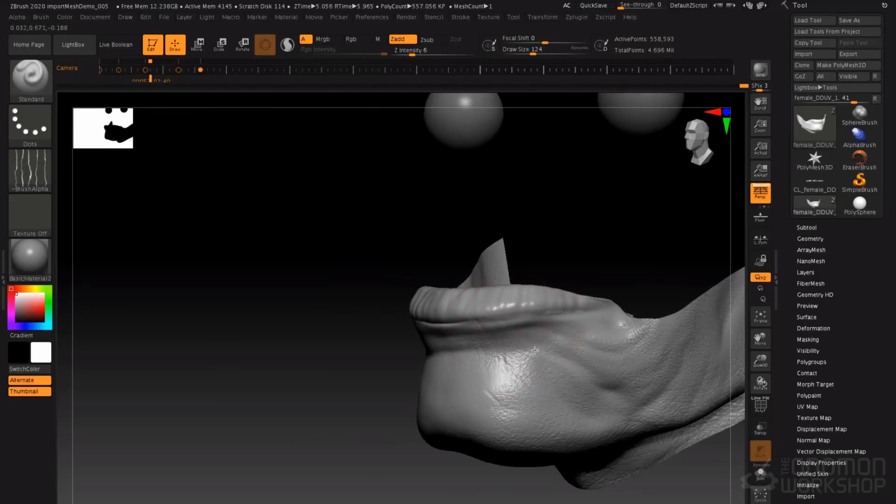
Set the Z Intensity to 12 and draw size to 112, and paint stronger creases below the mouth corner.
{"action": "key", "text": "space"}
{"action": "left_click_drag", "start_coordinate": [599, 392], "coordinate": [595, 392]}
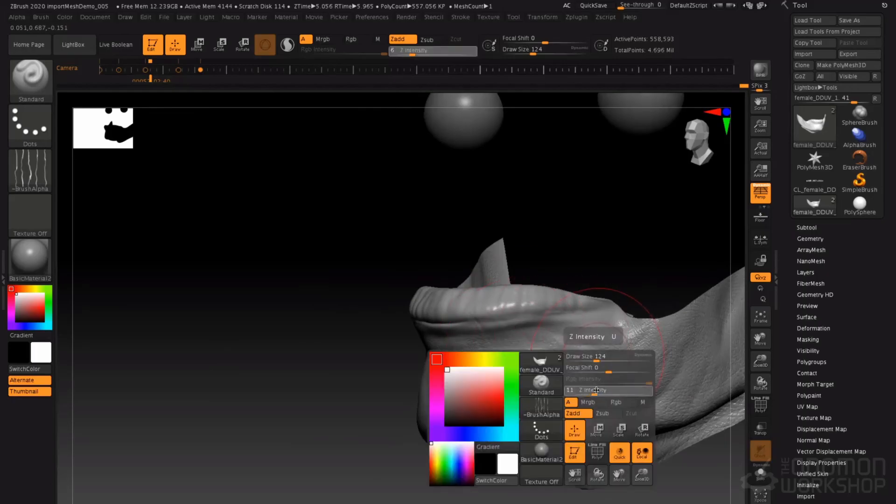
{"action": "key", "text": "space"}
{"action": "left_click_drag", "start_coordinate": [580, 358], "coordinate": [577, 358]}
{"action": "left_click_drag", "start_coordinate": [537, 315], "coordinate": [591, 350]}
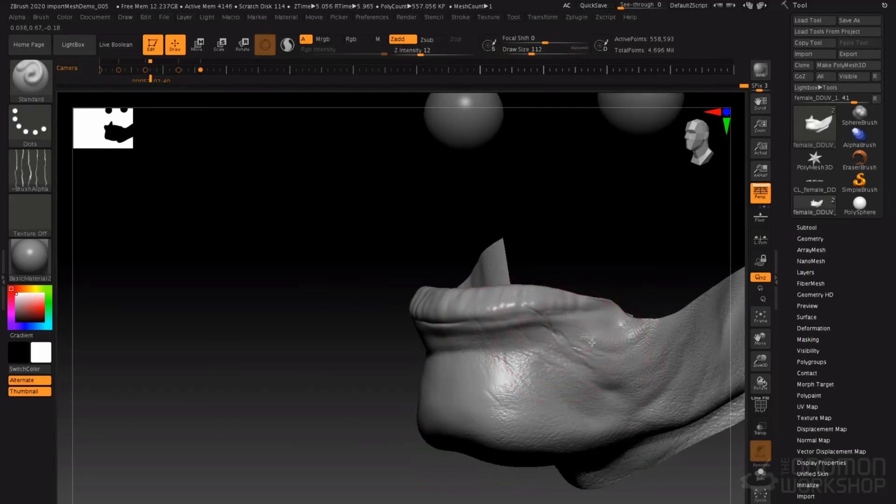
Smooth the creases beside the chin and below the mouth corner, and unhide the rest of the bust.
{"action": "mouse_move", "coordinate": [546, 330]}
{"action": "left_mouse_down", "text": "shift"}
{"action": "mouse_move", "coordinate": [588, 369]}
{"action": "mouse_move", "coordinate": [608, 407]}
{"action": "mouse_move", "coordinate": [616, 401]}
{"action": "mouse_move", "coordinate": [553, 444]}
{"action": "left_mouse_up", "text": "shift"}
{"action": "left_click_drag", "start_coordinate": [581, 397], "coordinate": [609, 373], "text": "shift"}
{"action": "mouse_move", "coordinate": [270, 401]}
{"action": "left_mouse_down"}
{"action": "mouse_move", "coordinate": [389, 407]}
{"action": "mouse_move", "coordinate": [372, 417]}
{"action": "left_mouse_up"}
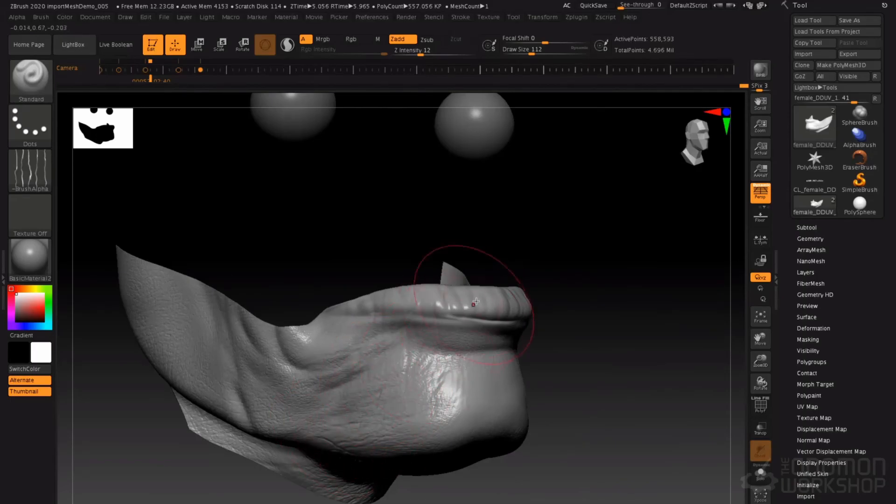
{"action": "left_click_drag", "start_coordinate": [430, 260], "coordinate": [605, 266]}
{"action": "left_click", "coordinate": [576, 256], "text": "ctrl+shift"}
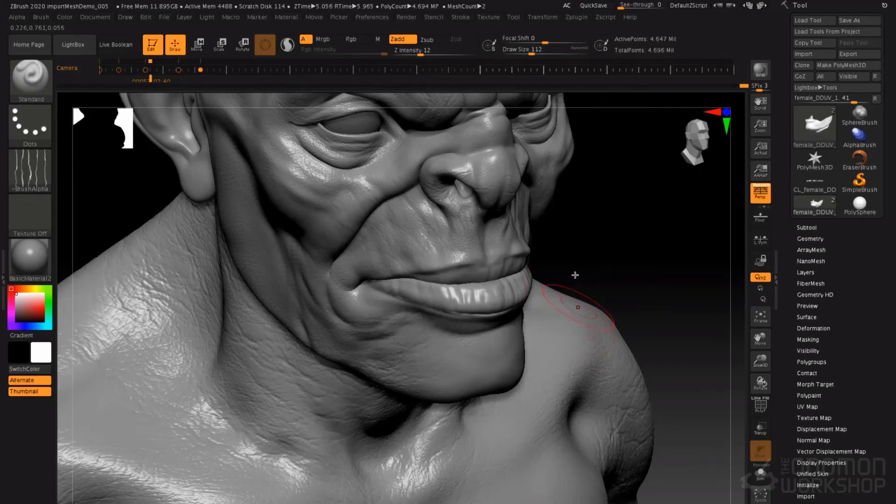
Set the draw size to 154 and mask the bald back and sides of the head.
{"action": "right_click_drag", "start_coordinate": [575, 275], "coordinate": [569, 294], "text": "ctrl"}
{"action": "right_click_drag", "start_coordinate": [339, 265], "coordinate": [469, 230], "text": "ctrl"}
{"action": "right_click_drag", "start_coordinate": [386, 221], "coordinate": [468, 231], "text": "alt"}
{"action": "mouse_move", "coordinate": [410, 215]}
{"action": "right_mouse_down", "text": "ctrl"}
{"action": "mouse_move", "coordinate": [420, 262]}
{"action": "mouse_move", "coordinate": [410, 226]}
{"action": "right_mouse_up", "text": "ctrl"}
{"action": "key", "text": "space"}
{"action": "left_click_drag", "start_coordinate": [409, 228], "coordinate": [414, 228]}
{"action": "left_click", "coordinate": [374, 203], "text": "ctrl"}
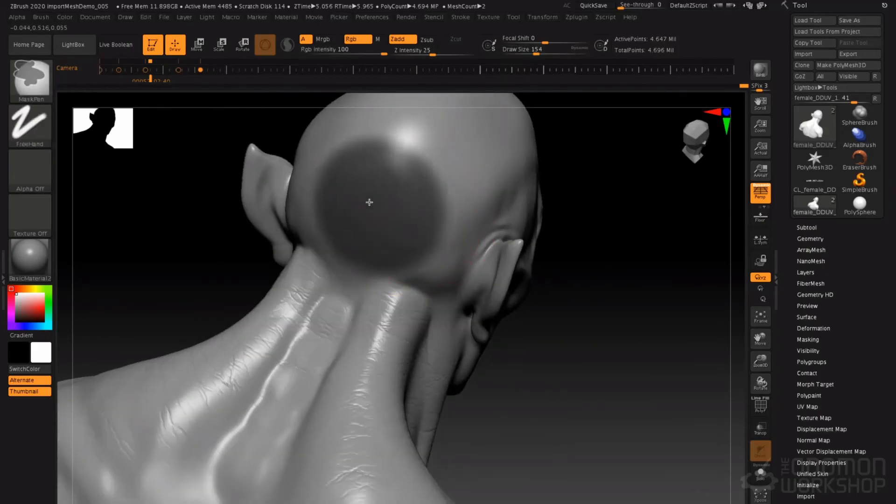
{"action": "mouse_move", "coordinate": [399, 228]}
{"action": "left_mouse_down", "text": "ctrl"}
{"action": "mouse_move", "coordinate": [421, 219]}
{"action": "mouse_move", "coordinate": [400, 184]}
{"action": "mouse_move", "coordinate": [456, 182]}
{"action": "left_mouse_up", "text": "ctrl"}
{"action": "left_click_drag", "start_coordinate": [537, 149], "coordinate": [484, 212]}
{"action": "right_click_drag", "start_coordinate": [484, 212], "coordinate": [484, 199], "text": "ctrl"}
{"action": "mouse_move", "coordinate": [481, 168]}
{"action": "right_mouse_down", "text": "ctrl"}
{"action": "mouse_move", "coordinate": [478, 196]}
{"action": "mouse_move", "coordinate": [463, 196]}
{"action": "mouse_move", "coordinate": [410, 254]}
{"action": "right_mouse_up", "text": "ctrl"}
{"action": "mouse_move", "coordinate": [410, 254]}
{"action": "left_mouse_down", "text": "ctrl"}
{"action": "mouse_move", "coordinate": [486, 154]}
{"action": "mouse_move", "coordinate": [501, 202]}
{"action": "left_mouse_up", "text": "ctrl"}
Set the draw size to 77 and lower the mesh by four subdivision levels.
{"action": "mouse_move", "coordinate": [475, 238]}
{"action": "right_mouse_down"}
{"action": "mouse_move", "coordinate": [435, 254]}
{"action": "mouse_move", "coordinate": [454, 318]}
{"action": "right_mouse_up"}
{"action": "key", "text": "space"}
{"action": "left_click_drag", "start_coordinate": [453, 318], "coordinate": [444, 319]}
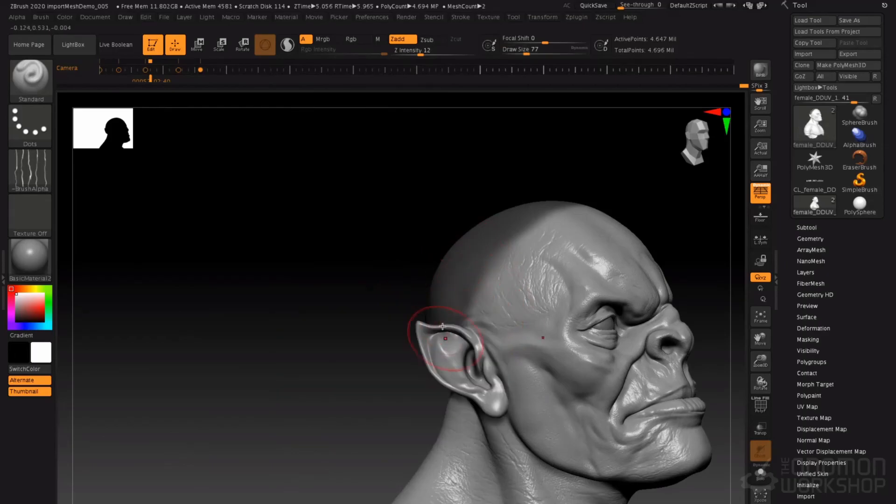
{"action": "key", "text": "shift+d"}
{"action": "key", "text": "shift+d"}
{"action": "key", "text": "shift+d"}
{"action": "key", "text": "shift+d"}
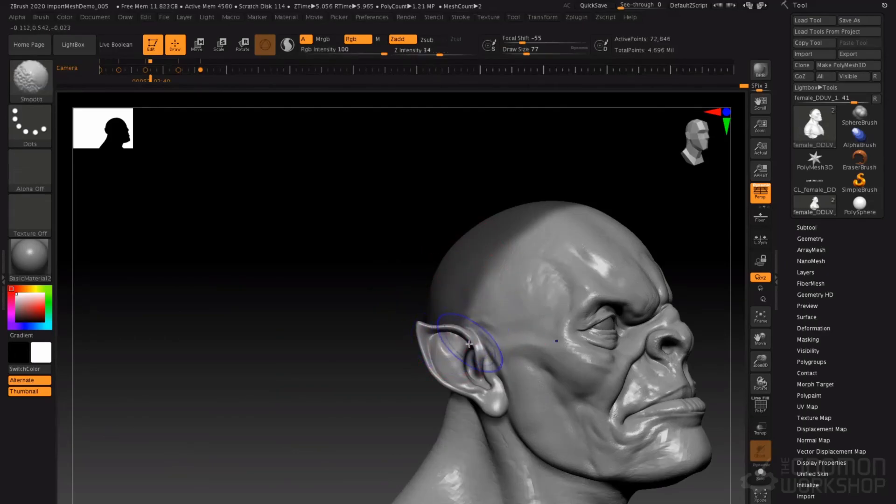
Isolate the ears, mask them and unhide the rest of the bust.
{"action": "left_click", "coordinate": [452, 355], "text": "ctrl+shift"}
{"action": "left_click", "coordinate": [453, 356], "text": "ctrl+shift"}
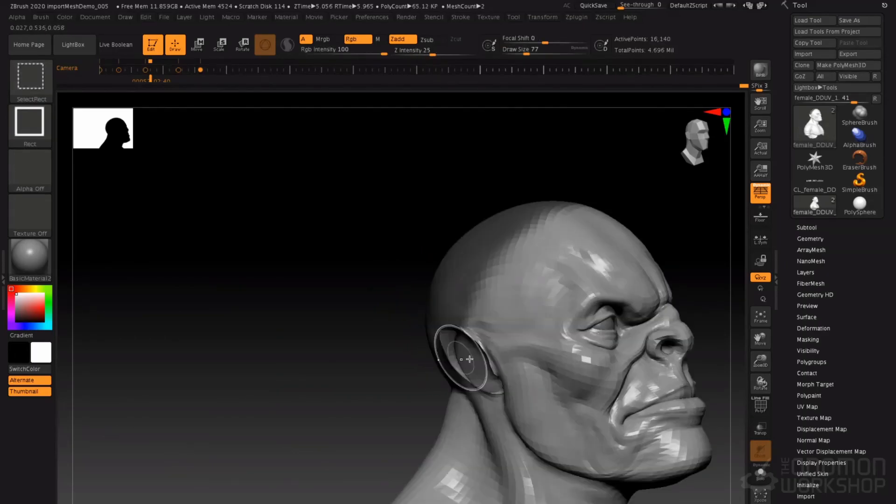
{"action": "left_click", "coordinate": [358, 298], "text": "ctrl+shift"}
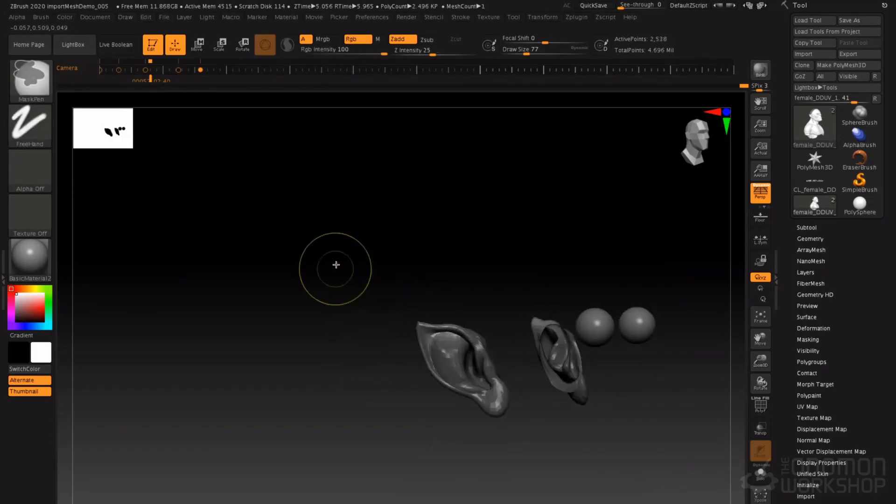
{"action": "left_click", "coordinate": [334, 273], "text": "ctrl+shift"}
{"action": "mouse_move", "coordinate": [412, 303]}
{"action": "left_mouse_down"}
{"action": "mouse_move", "coordinate": [424, 309]}
{"action": "mouse_move", "coordinate": [545, 191]}
{"action": "left_mouse_up"}
{"action": "mouse_move", "coordinate": [420, 187]}
{"action": "left_mouse_down"}
{"action": "mouse_move", "coordinate": [513, 194]}
{"action": "mouse_move", "coordinate": [510, 215]}
{"action": "left_mouse_up"}
{"action": "mouse_move", "coordinate": [396, 319]}
{"action": "left_mouse_down", "text": "ctrl"}
{"action": "mouse_move", "coordinate": [399, 330]}
{"action": "mouse_move", "coordinate": [448, 352]}
{"action": "mouse_move", "coordinate": [584, 324]}
{"action": "left_mouse_up", "text": "ctrl"}
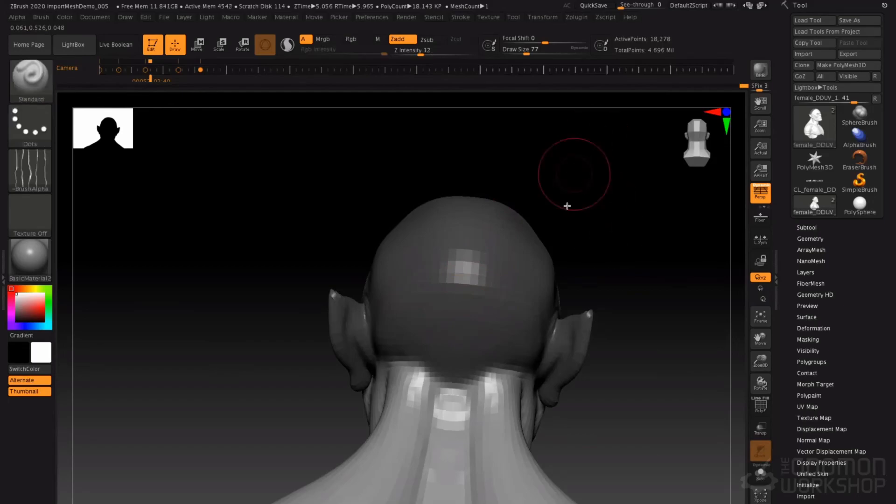
Invert the mask to leave the scalp and ears editable, and return to the highest subdivision level.
{"action": "left_click", "coordinate": [573, 258], "text": "ctrl"}
{"action": "key", "text": "d"}
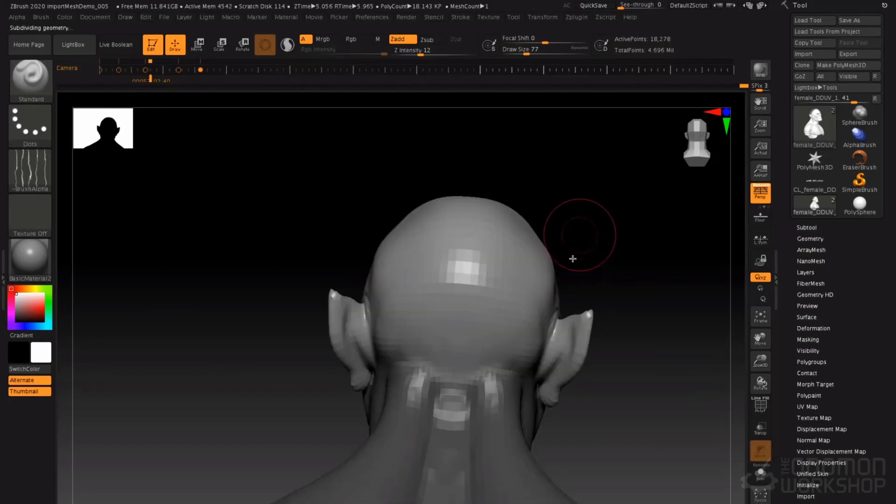
{"action": "left_click_drag", "start_coordinate": [555, 219], "coordinate": [600, 233]}
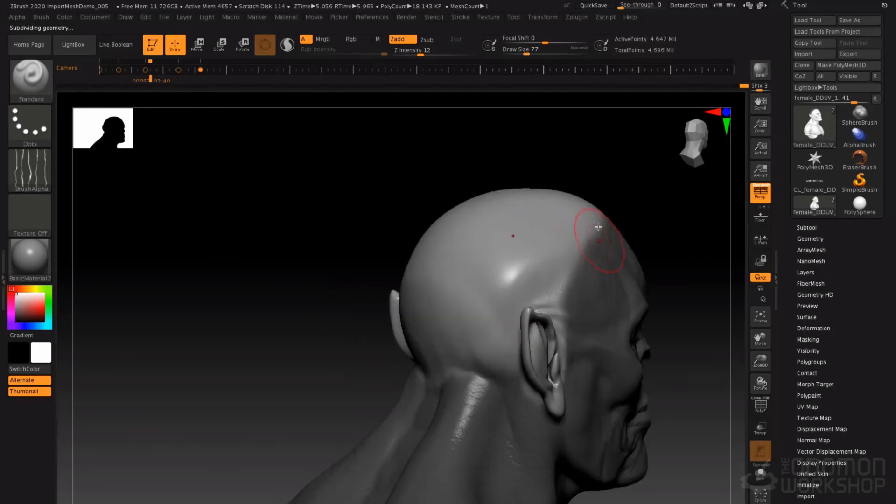
Set up a surface noise in NoiseMaker with noise scale 0.28963 and strength 0.0012.
{"action": "left_click", "coordinate": [813, 318]}
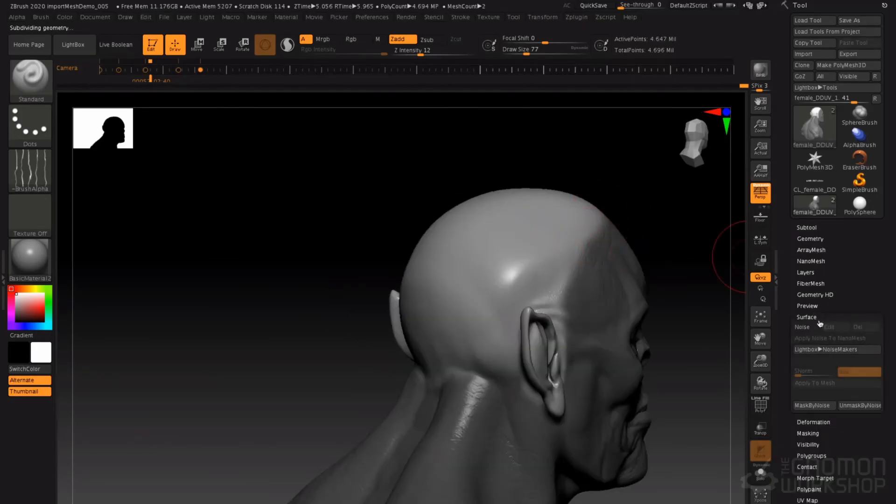
{"action": "left_click", "coordinate": [814, 372]}
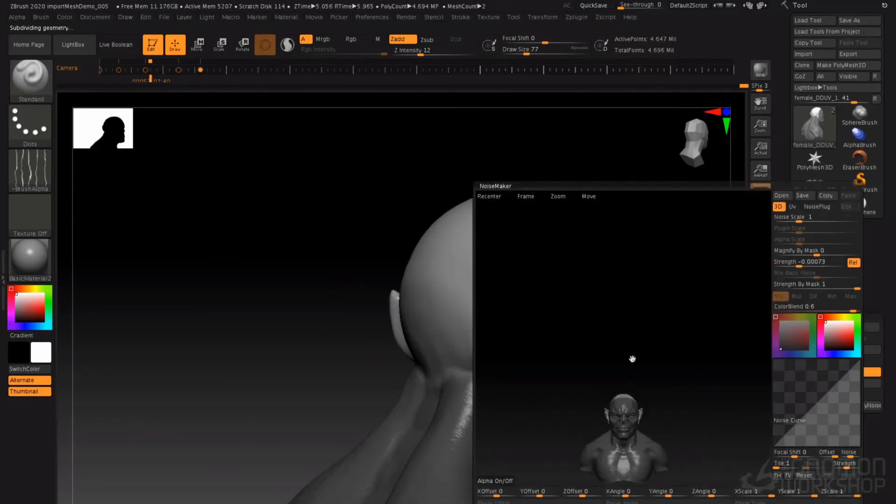
{"action": "mouse_move", "coordinate": [648, 301]}
{"action": "left_mouse_down"}
{"action": "mouse_move", "coordinate": [649, 290]}
{"action": "mouse_move", "coordinate": [660, 344]}
{"action": "mouse_move", "coordinate": [650, 334]}
{"action": "mouse_move", "coordinate": [608, 333]}
{"action": "mouse_move", "coordinate": [626, 300]}
{"action": "mouse_move", "coordinate": [631, 356]}
{"action": "mouse_move", "coordinate": [648, 344]}
{"action": "mouse_move", "coordinate": [652, 270]}
{"action": "mouse_move", "coordinate": [656, 300]}
{"action": "mouse_move", "coordinate": [657, 286]}
{"action": "left_mouse_up"}
{"action": "left_click_drag", "start_coordinate": [800, 216], "coordinate": [794, 219]}
{"action": "left_click_drag", "start_coordinate": [799, 265], "coordinate": [820, 267]}
{"action": "left_click_drag", "start_coordinate": [648, 344], "coordinate": [621, 358]}
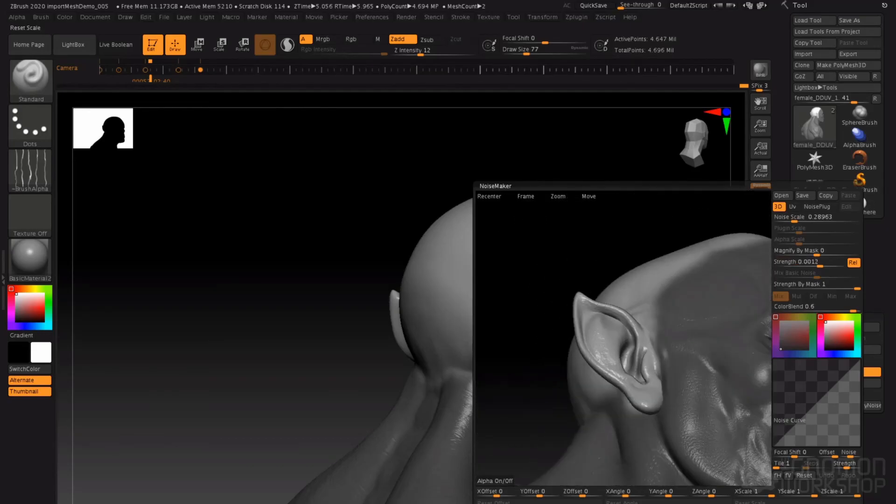
Accept the surface noise, inspect it on the scalp and ear, and turn the Noise display off.
{"action": "left_click", "coordinate": [496, 503]}
{"action": "left_click_drag", "start_coordinate": [546, 184], "coordinate": [539, 280]}
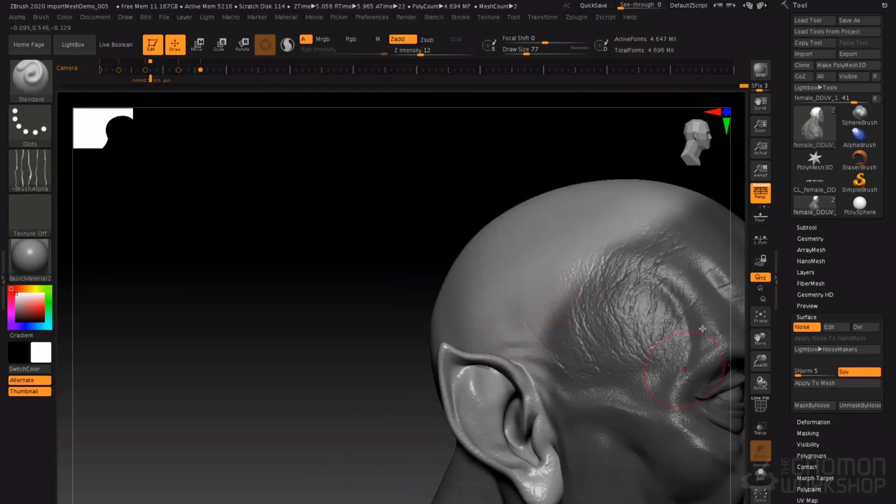
{"action": "left_click_drag", "start_coordinate": [513, 238], "coordinate": [541, 261]}
{"action": "left_click", "coordinate": [806, 329]}
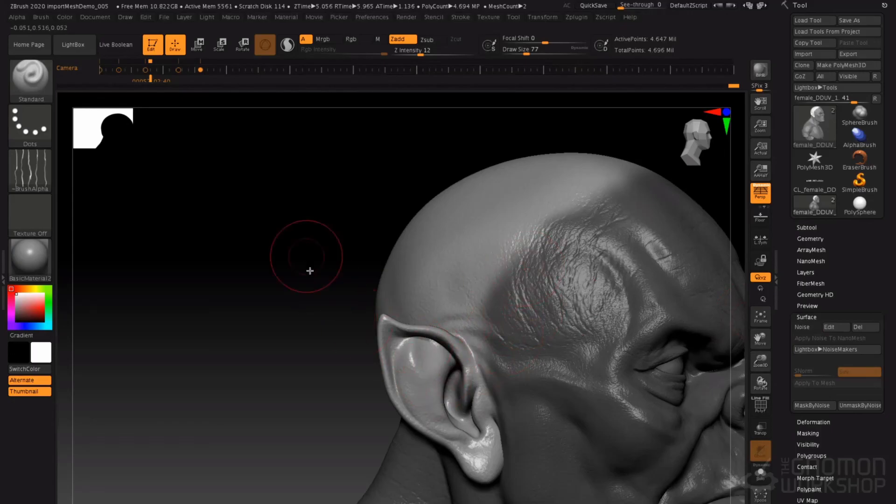
Clear the mask so the whole bust is editable again.
{"action": "left_click_drag", "start_coordinate": [310, 270], "coordinate": [302, 278], "text": "alt"}
{"action": "mouse_move", "coordinate": [199, 306]}
{"action": "left_mouse_down", "text": "ctrl"}
{"action": "mouse_move", "coordinate": [271, 331]}
{"action": "mouse_move", "coordinate": [334, 315]}
{"action": "mouse_move", "coordinate": [324, 340]}
{"action": "mouse_move", "coordinate": [387, 331]}
{"action": "left_mouse_up", "text": "ctrl"}
{"action": "right_click_drag", "start_coordinate": [385, 325], "coordinate": [377, 357], "text": "ctrl"}
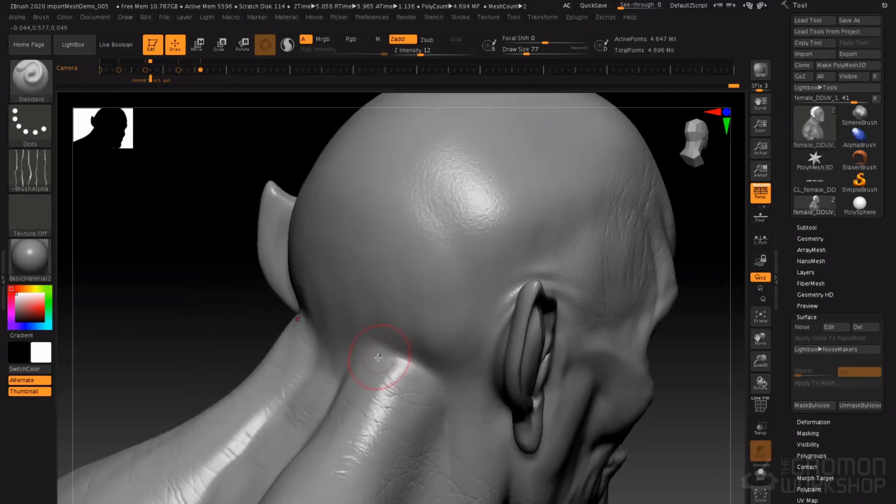
Set the Standard brush's draw size to 154 and sculpt alpha wrinkles across the neck below the base of the skull.
{"action": "right_click_drag", "start_coordinate": [413, 283], "coordinate": [451, 299]}
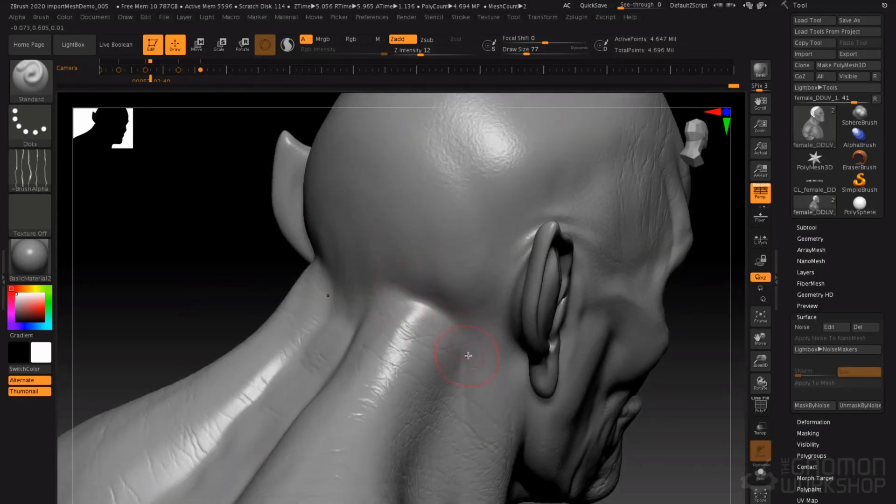
{"action": "key", "text": "space"}
{"action": "mouse_move", "coordinate": [470, 334]}
{"action": "left_mouse_down"}
{"action": "mouse_move", "coordinate": [479, 335]}
{"action": "mouse_move", "coordinate": [468, 340]}
{"action": "left_mouse_up"}
{"action": "key", "text": "space"}
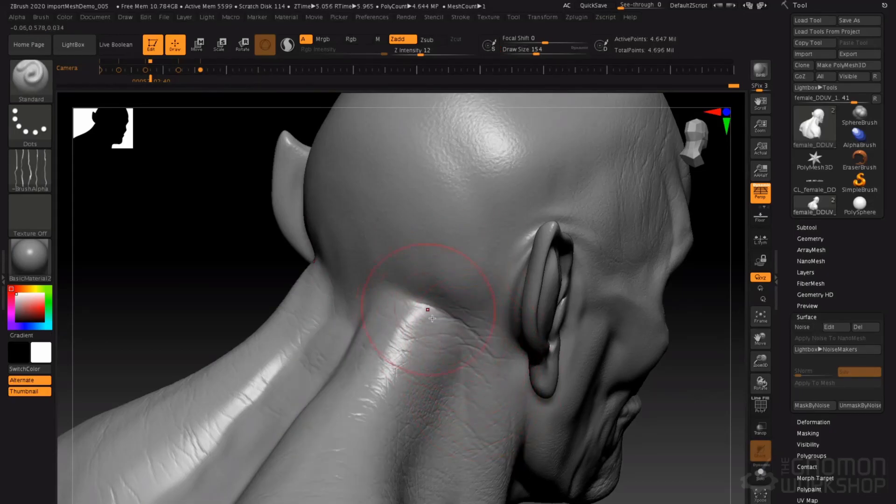
{"action": "right_click_drag", "start_coordinate": [423, 306], "coordinate": [358, 310]}
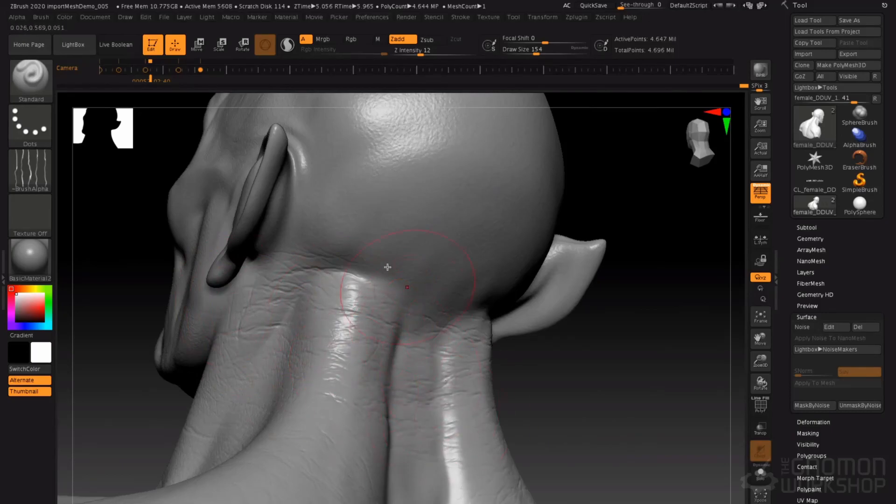
Frame the whole bust and step down to its lowest subdivision level to examine the base mesh from the front.
{"action": "right_click_drag", "start_coordinate": [365, 262], "coordinate": [411, 240]}
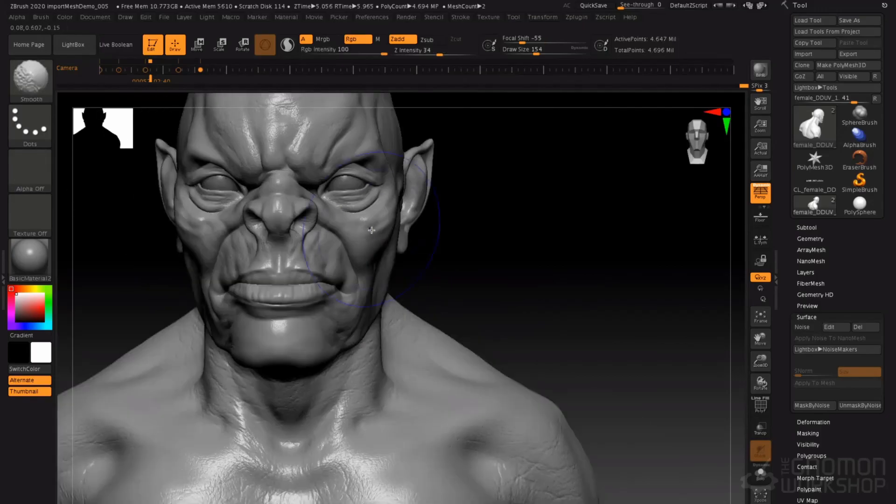
{"action": "right_click_drag", "start_coordinate": [386, 329], "coordinate": [513, 226], "text": "ctrl"}
{"action": "right_click_drag", "start_coordinate": [513, 227], "coordinate": [567, 224], "text": "alt"}
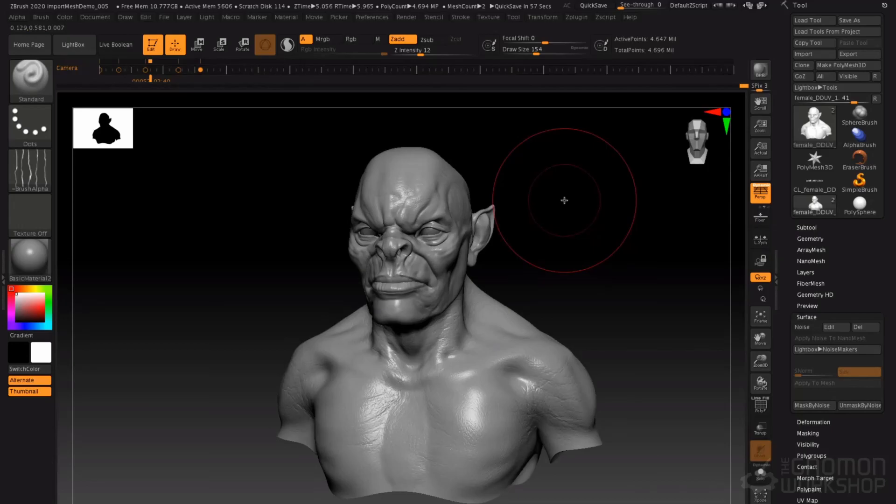
{"action": "key", "text": "shift+d"}
{"action": "key", "text": "shift+d"}
{"action": "key", "text": "shift+d"}
{"action": "key", "text": "shift+d"}
{"action": "key", "text": "shift+d"}
{"action": "key", "text": "shift+d"}
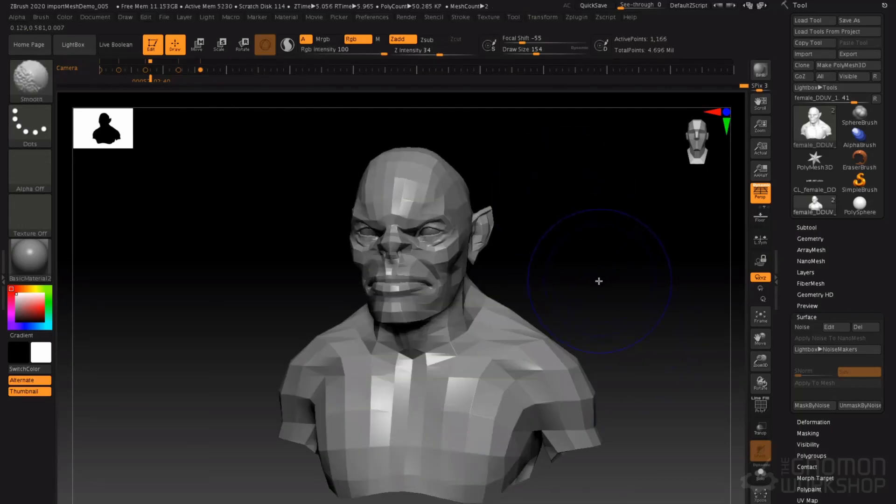
{"action": "left_click_drag", "start_coordinate": [622, 266], "coordinate": [620, 281], "text": "shift"}
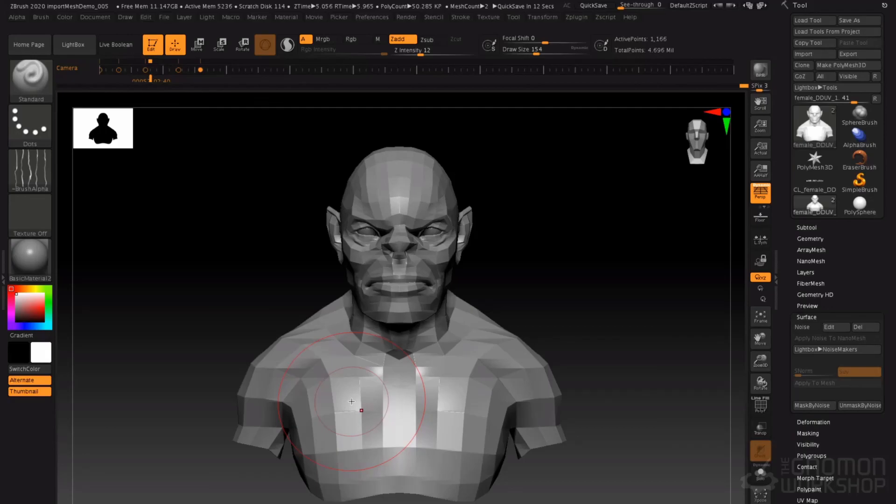
Step back up to the highest subdivision level and inspect the detailed bust from a three-quarter angle.
{"action": "key", "text": "d"}
{"action": "key", "text": "d"}
{"action": "key", "text": "d"}
{"action": "key", "text": "d"}
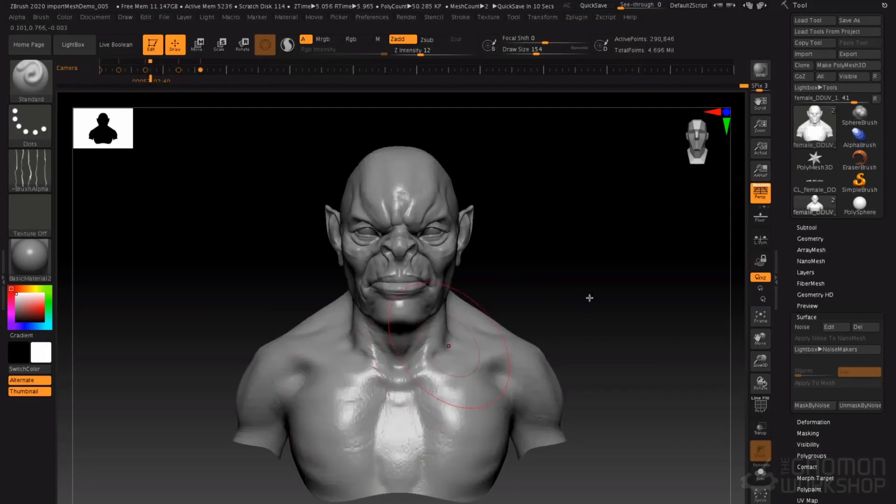
{"action": "key", "text": "d"}
{"action": "key", "text": "d"}
{"action": "left_click_drag", "start_coordinate": [620, 304], "coordinate": [582, 306]}
{"action": "left_click_drag", "start_coordinate": [592, 260], "coordinate": [466, 322]}
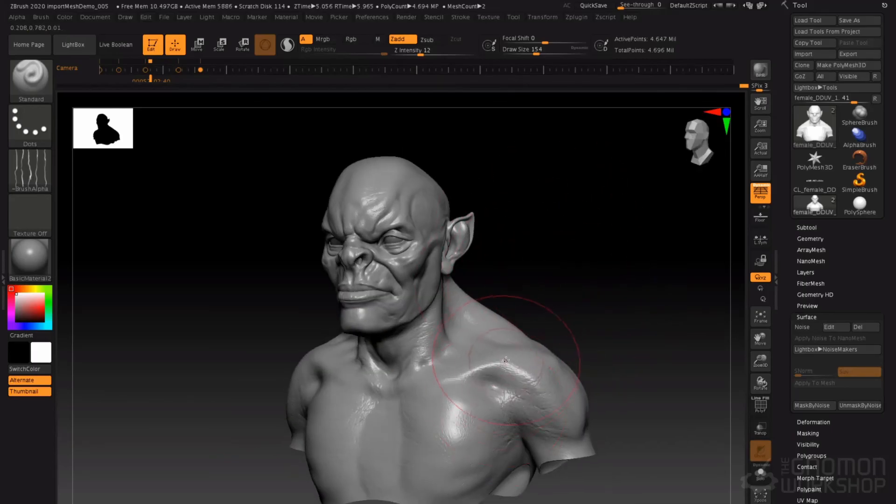